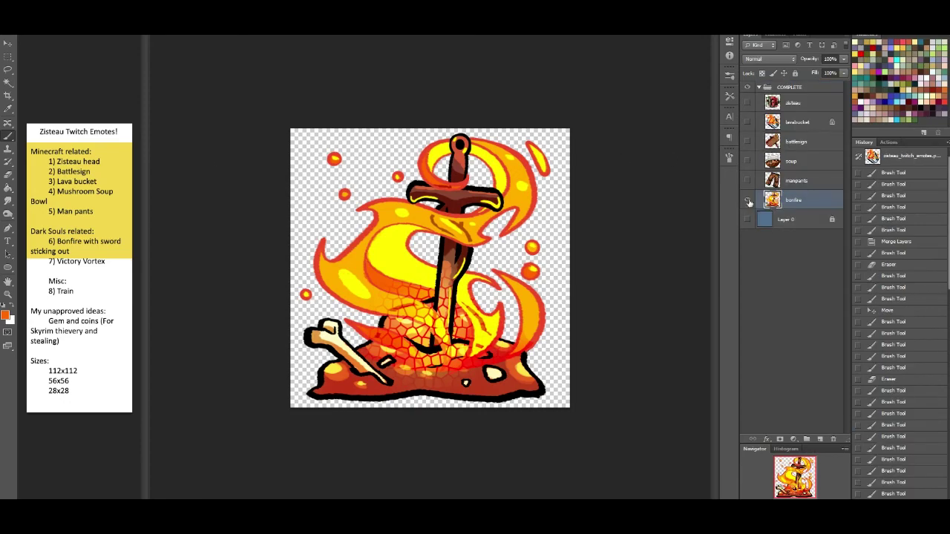
Add a new layer directly above Layer 0, hide the bonfire layer, and show the blue background layer
click(785, 220)
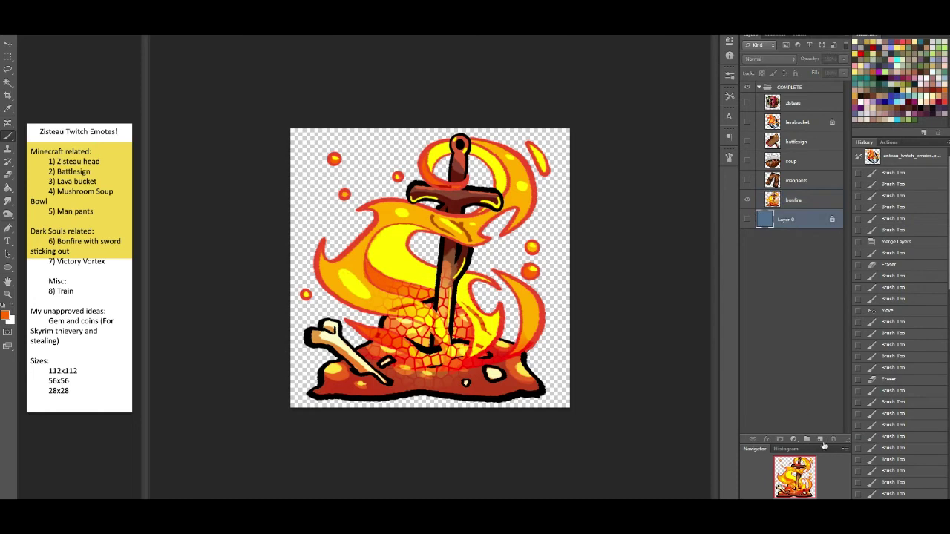
click(821, 441)
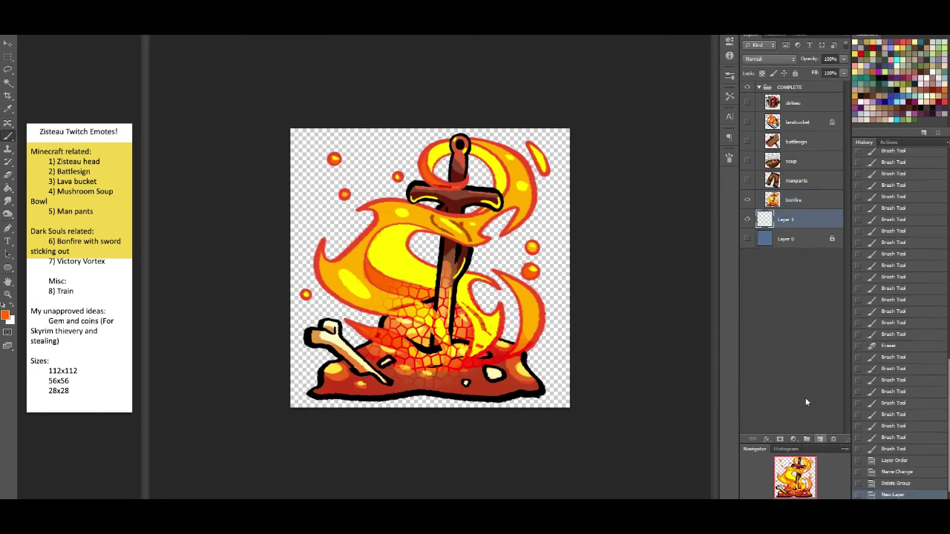
click(747, 201)
click(747, 238)
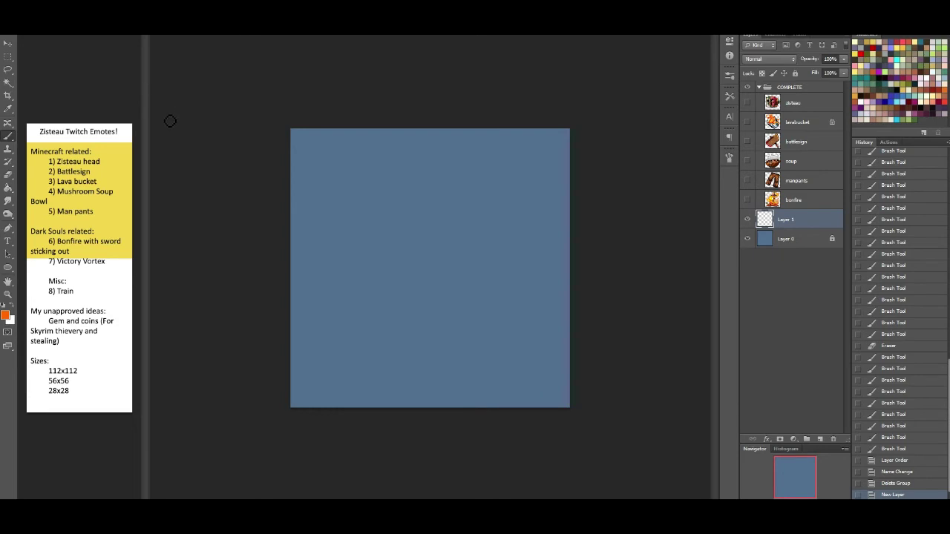
Set up the size 19 soft brush preset in dark red and set Layer 1's blending mode to Multiply
click(39, 26)
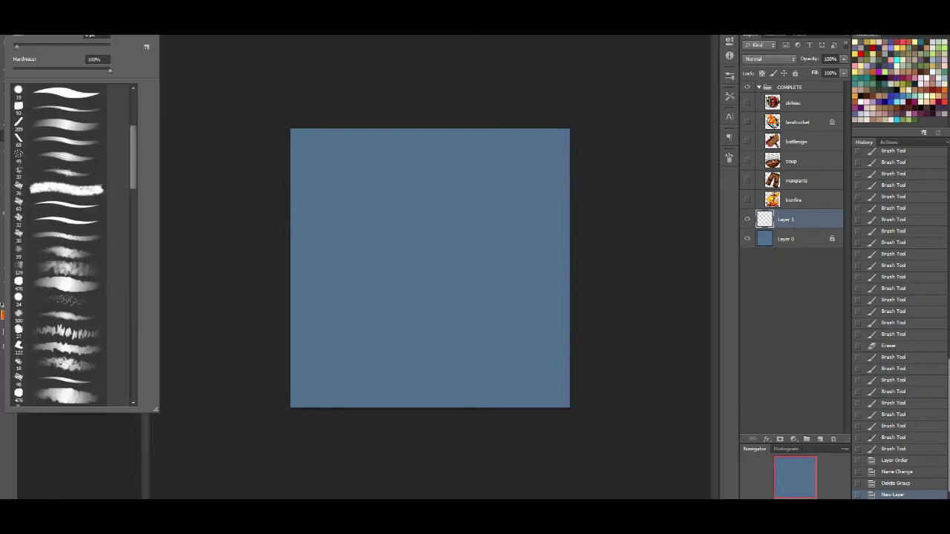
drag(129, 160, 128, 124)
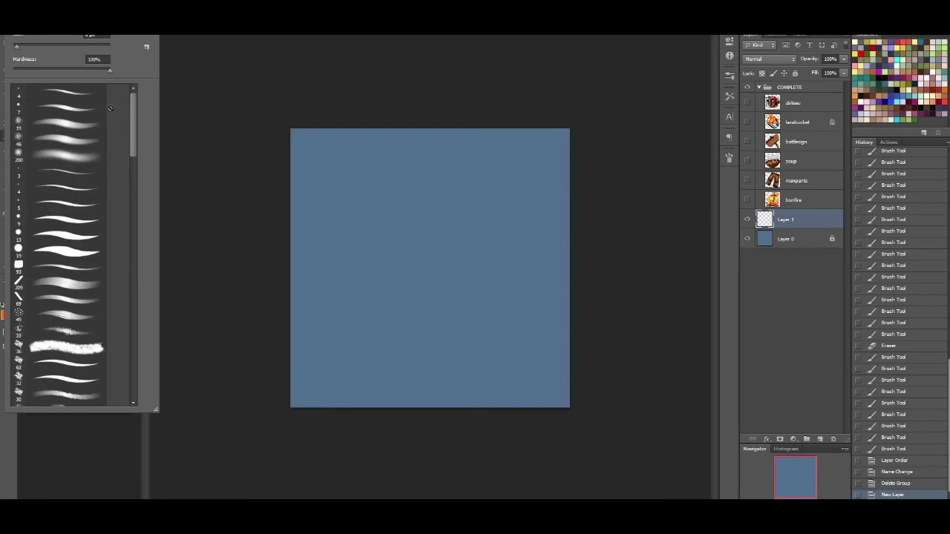
click(874, 48)
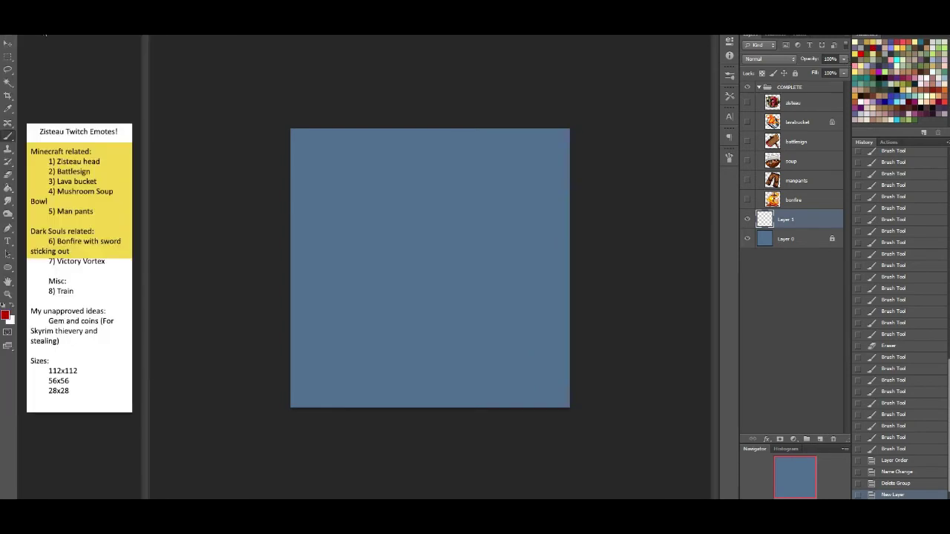
click(37, 30)
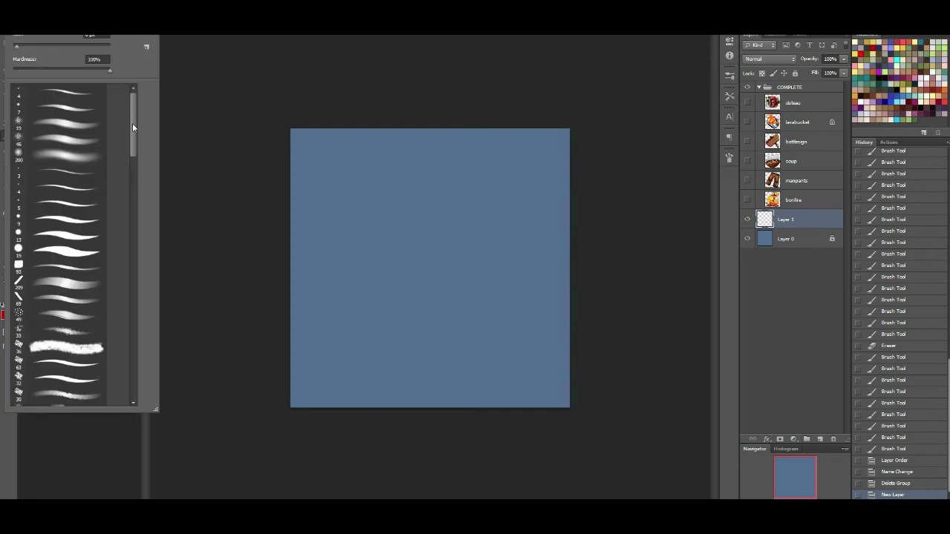
drag(78, 140, 119, 105)
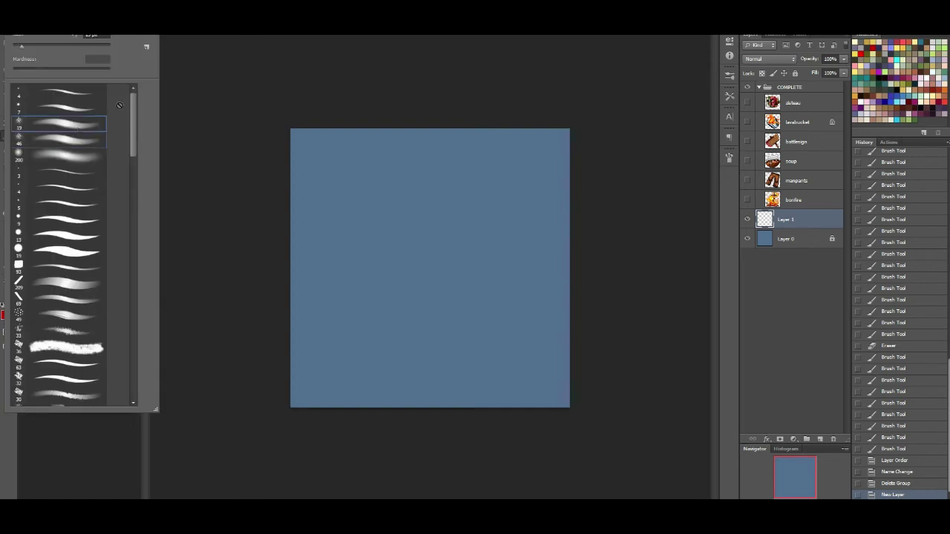
click(770, 58)
click(759, 100)
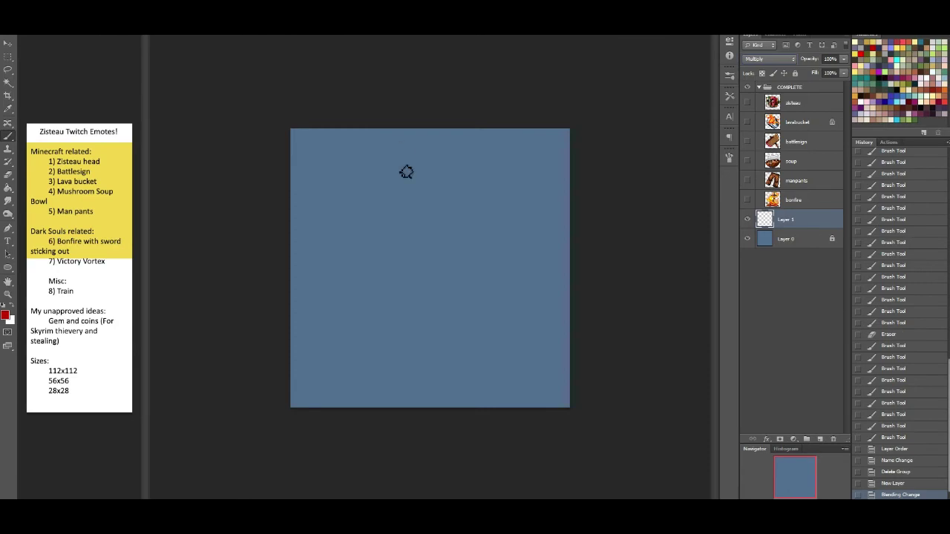
Sketch the vortex's wide, tilted elliptical rim in dark red across the upper part of the canvas
mouse_move(418, 152)
mouse_down()
mouse_move(323, 202)
mouse_move(370, 231)
mouse_up()
mouse_move(357, 179)
mouse_down()
mouse_move(345, 178)
mouse_move(387, 225)
mouse_up()
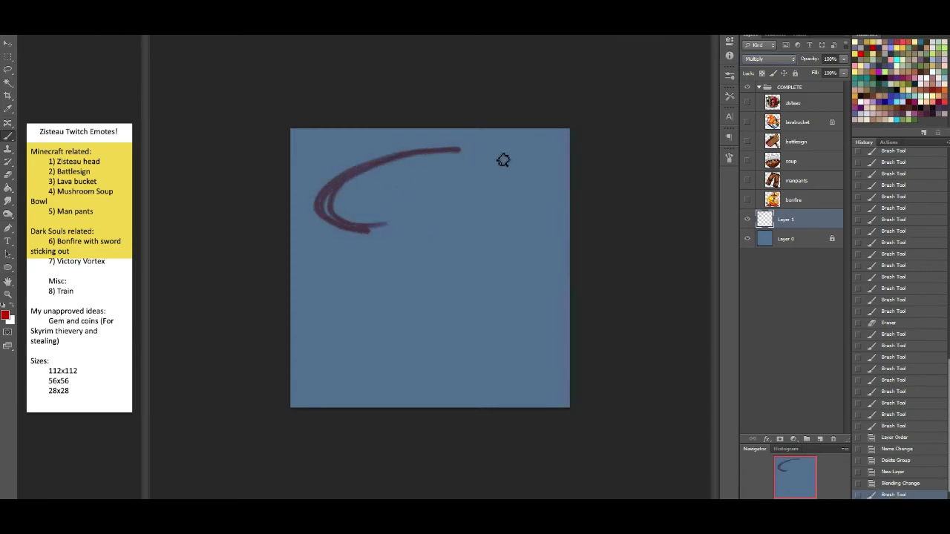
mouse_move(470, 153)
mouse_down()
mouse_move(547, 222)
mouse_move(492, 340)
mouse_move(409, 382)
mouse_up()
key(ctrl+z)
mouse_move(538, 165)
mouse_down()
mouse_move(364, 223)
mouse_move(397, 161)
mouse_move(475, 233)
mouse_up()
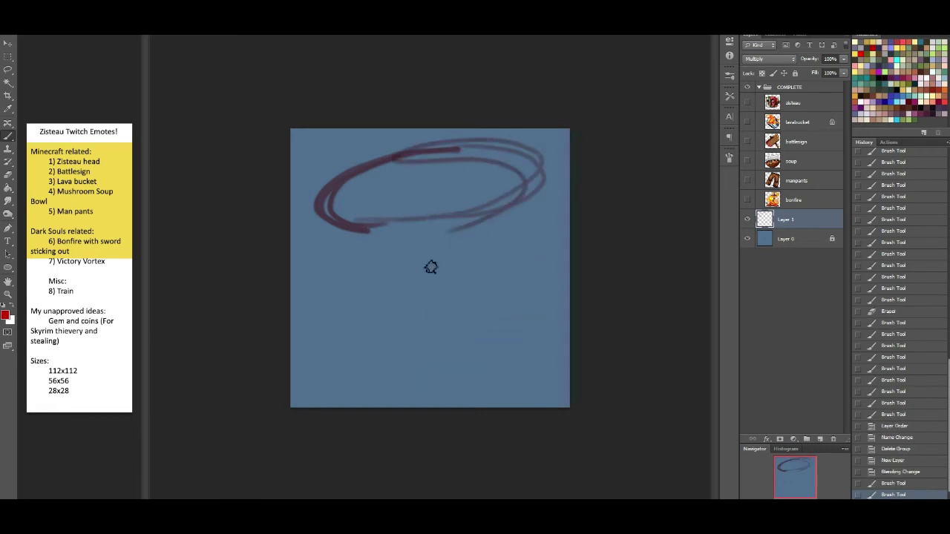
Sketch both curved sides of the funnel, tapering from the rim to a point near the canvas's lower edge
mouse_move(329, 237)
mouse_down()
mouse_move(430, 374)
mouse_move(421, 399)
mouse_move(455, 382)
mouse_move(552, 288)
mouse_move(564, 246)
mouse_up()
drag(546, 182, 497, 340)
drag(549, 215, 467, 360)
mouse_move(342, 230)
mouse_down()
mouse_move(409, 338)
mouse_move(405, 406)
mouse_up()
mouse_move(414, 394)
mouse_down()
mouse_move(497, 315)
mouse_move(500, 298)
mouse_up()
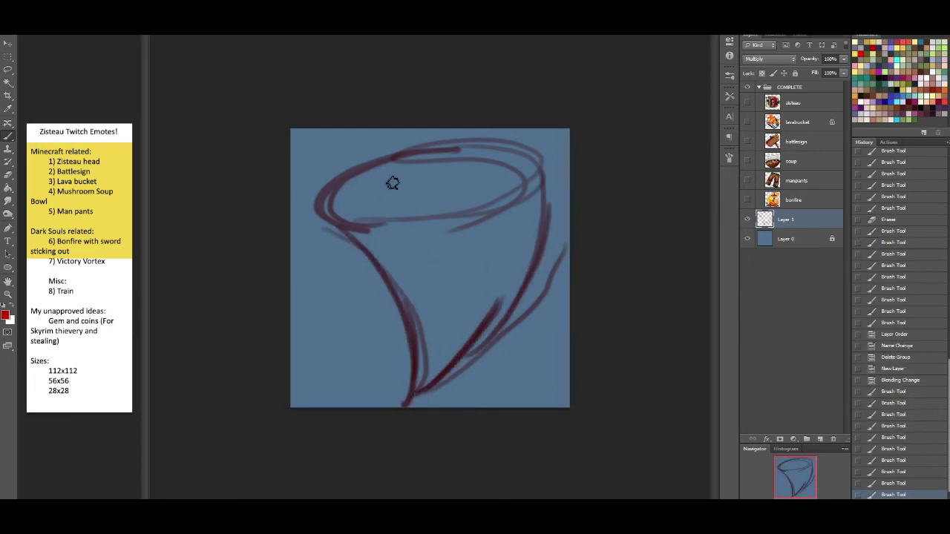
Draw the inner swirl inside the rim, redoing its upper-right curve so it sweeps down around the funnel
mouse_move(459, 150)
mouse_down()
mouse_move(386, 182)
mouse_move(479, 201)
mouse_up()
drag(349, 223, 467, 207)
drag(379, 219, 512, 189)
mouse_move(430, 166)
mouse_down()
mouse_move(502, 159)
mouse_move(509, 181)
mouse_up()
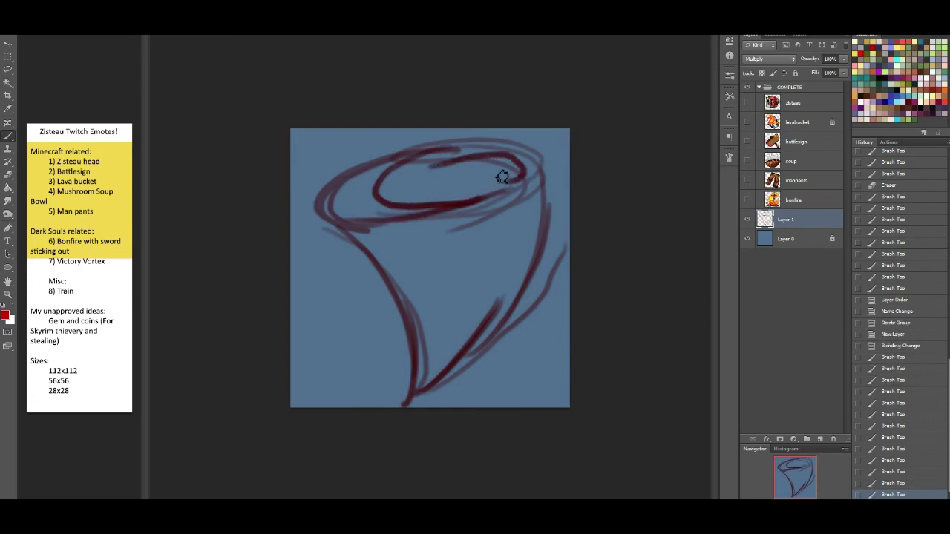
key(ctrl+z)
drag(423, 168, 469, 241)
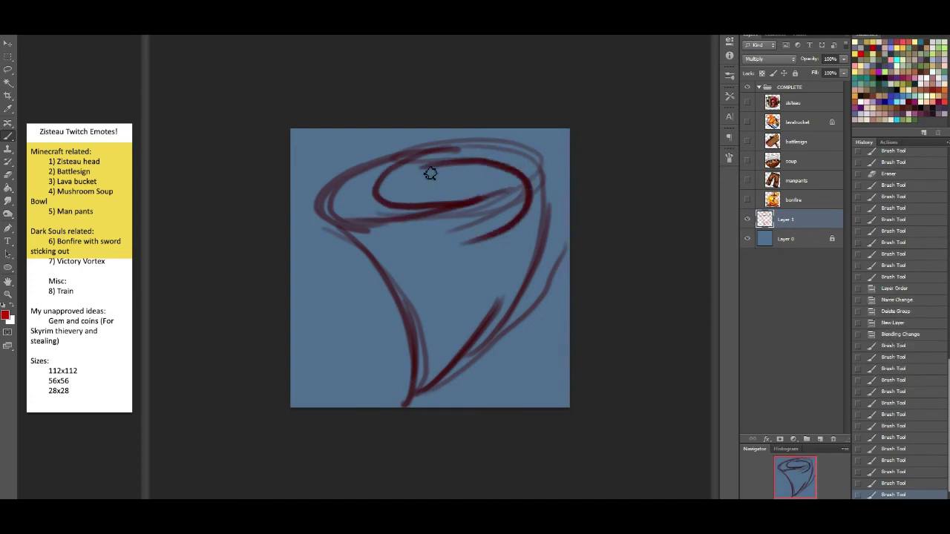
Add thick spiral strokes from the funnel's mouth around its right side and the first curved band below
drag(423, 168, 505, 197)
drag(458, 245, 426, 246)
mouse_move(457, 161)
mouse_down()
mouse_move(532, 165)
mouse_move(442, 250)
mouse_move(510, 197)
mouse_move(456, 169)
mouse_move(497, 160)
mouse_move(518, 227)
mouse_move(394, 237)
mouse_move(380, 261)
mouse_move(545, 226)
mouse_up()
drag(401, 238, 545, 226)
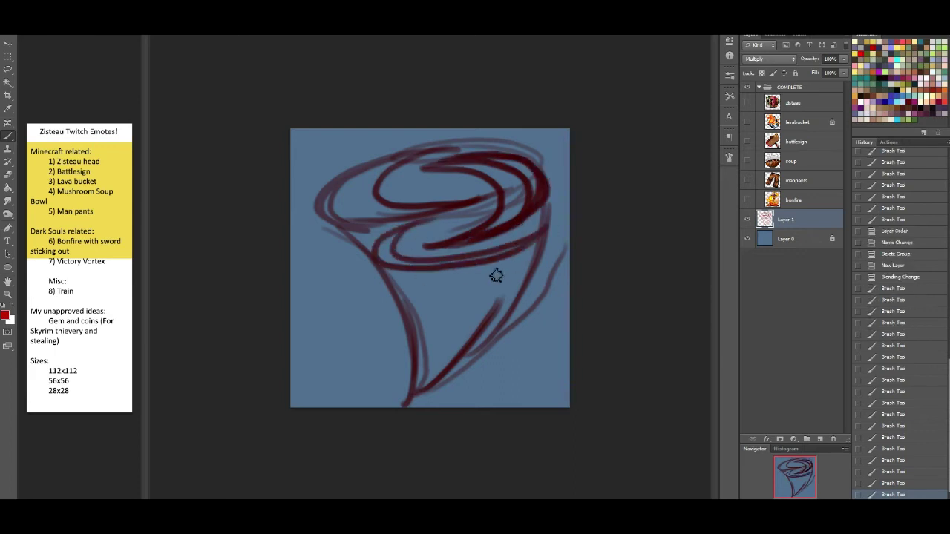
Draw progressively narrower wind bands across the middle and lower funnel down to its tip
mouse_move(531, 260)
mouse_down()
mouse_move(453, 290)
mouse_move(561, 244)
mouse_move(549, 242)
mouse_move(527, 266)
mouse_move(437, 288)
mouse_move(542, 254)
mouse_up()
key(ctrl+z)
drag(395, 282, 500, 295)
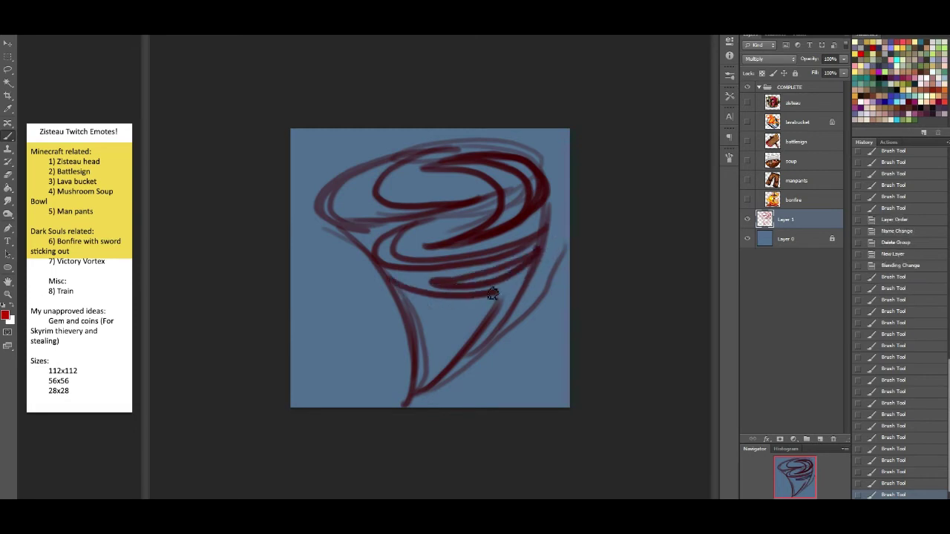
mouse_move(396, 296)
mouse_down()
mouse_move(500, 297)
mouse_move(526, 273)
mouse_move(514, 317)
mouse_move(514, 308)
mouse_move(463, 317)
mouse_move(506, 311)
mouse_move(521, 297)
mouse_move(508, 311)
mouse_move(514, 301)
mouse_move(487, 311)
mouse_move(512, 313)
mouse_move(514, 302)
mouse_move(473, 327)
mouse_move(520, 299)
mouse_move(464, 343)
mouse_move(417, 322)
mouse_move(435, 334)
mouse_move(502, 332)
mouse_move(434, 354)
mouse_move(427, 334)
mouse_move(430, 366)
mouse_up()
key(ctrl+z)
key(ctrl+z)
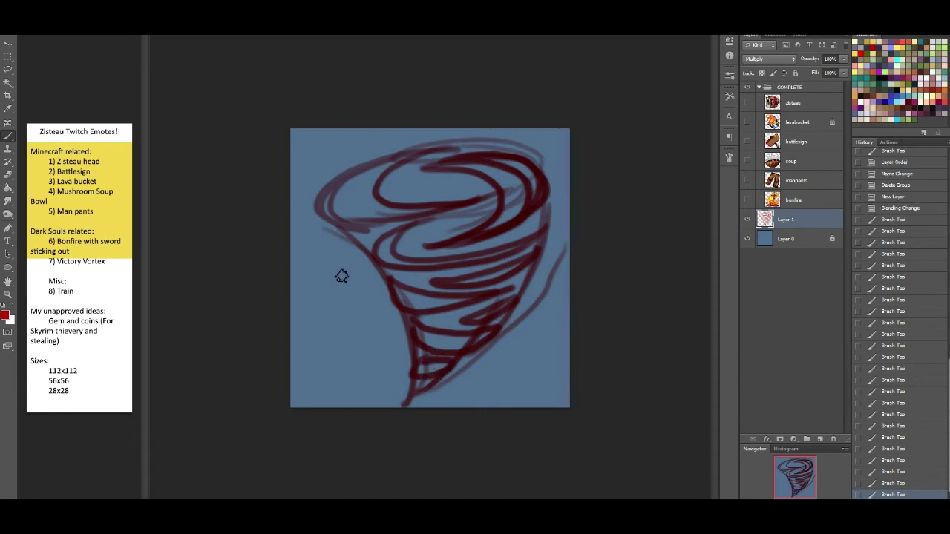
Darken and thicken the funnel's outline along the rim, the upper right side and the left side
drag(351, 274, 377, 313)
key(ctrl+z)
click(8, 174)
click(9, 136)
mouse_move(454, 151)
mouse_down()
mouse_move(503, 149)
mouse_move(553, 169)
mouse_move(503, 216)
mouse_move(519, 158)
mouse_move(448, 151)
mouse_move(548, 155)
mouse_move(486, 232)
mouse_move(551, 193)
mouse_move(549, 152)
mouse_move(536, 225)
mouse_up()
drag(556, 178, 544, 233)
drag(550, 189, 545, 221)
drag(312, 214, 386, 322)
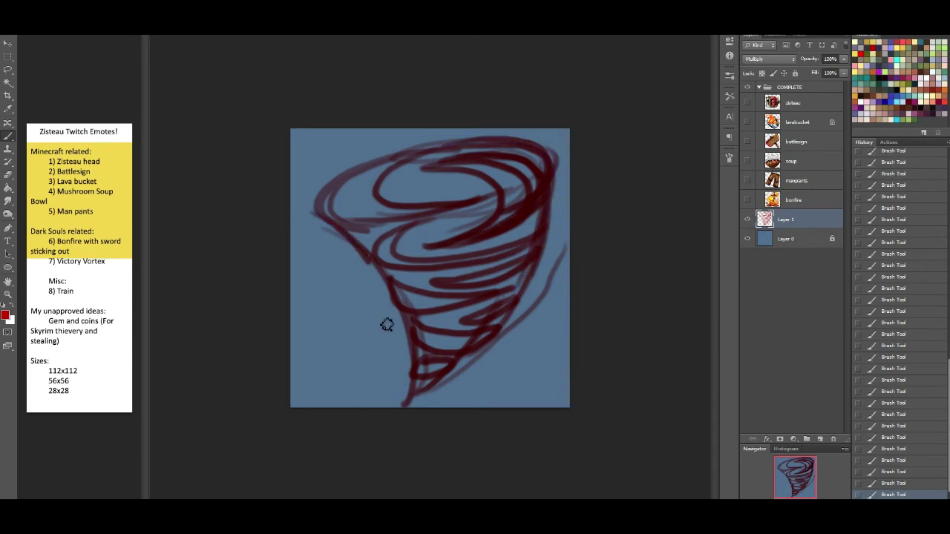
Erase the stray sketch lines outside the funnel's lower right side and beneath its tip
click(8, 176)
mouse_move(540, 258)
mouse_down()
mouse_move(578, 245)
mouse_move(494, 361)
mouse_up()
drag(417, 413, 416, 412)
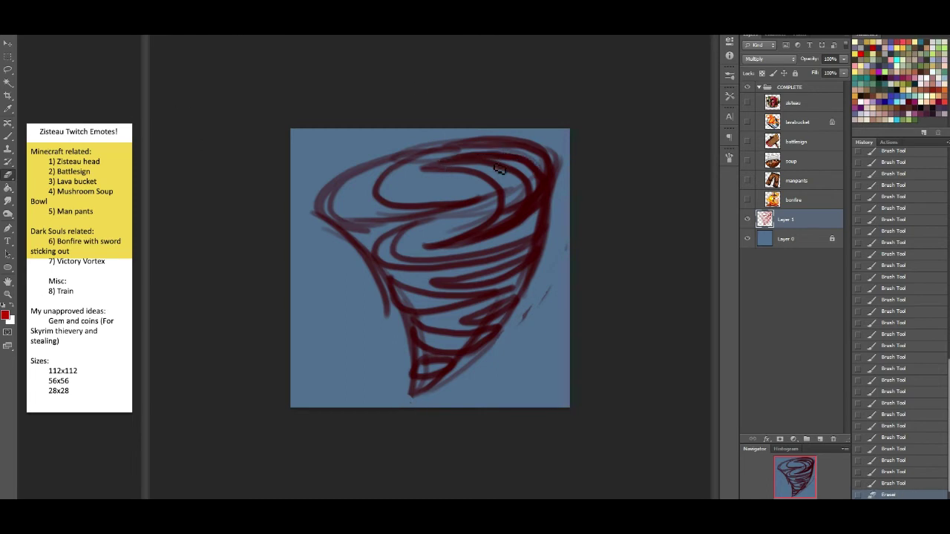
Erase the overlapping swirl strokes inside the upper right of the funnel's mouth to leave a clear band
mouse_move(440, 159)
mouse_down()
mouse_move(519, 153)
mouse_move(497, 215)
mouse_up()
key(ctrl+z)
mouse_move(423, 168)
mouse_down()
mouse_move(528, 155)
mouse_move(475, 239)
mouse_up()
mouse_move(522, 214)
mouse_down()
mouse_move(436, 245)
mouse_move(535, 180)
mouse_move(472, 153)
mouse_move(432, 164)
mouse_up()
mouse_move(434, 163)
mouse_down()
mouse_move(495, 169)
mouse_move(496, 218)
mouse_up()
mouse_move(495, 150)
mouse_down()
mouse_move(494, 213)
mouse_move(525, 171)
mouse_move(504, 154)
mouse_up()
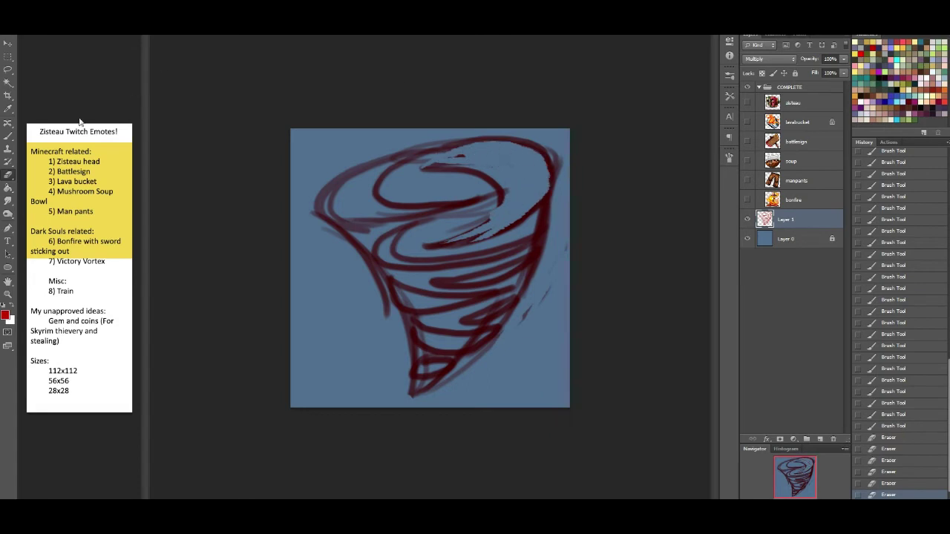
Create a new layer above the funnel sketch for the letters and set its blending mode to Multiply
click(8, 136)
click(820, 439)
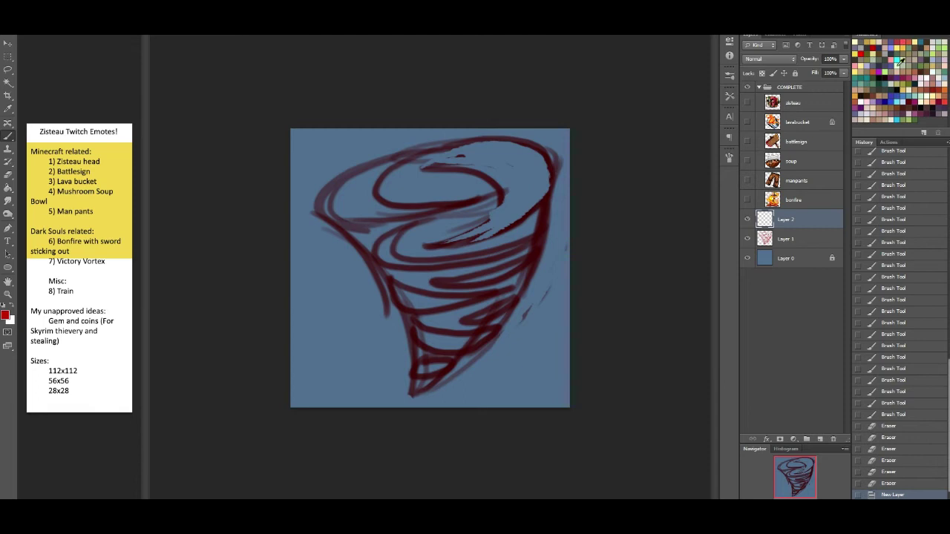
click(780, 59)
click(765, 99)
Draw a thick, tilted letter V outline in purple overlapping the funnel's lower left side
mouse_move(332, 260)
mouse_down()
mouse_move(310, 285)
mouse_move(371, 354)
mouse_up()
mouse_move(332, 260)
mouse_down()
mouse_move(383, 325)
mouse_move(372, 352)
mouse_move(391, 369)
mouse_move(446, 236)
mouse_up()
mouse_move(380, 321)
mouse_down()
mouse_move(404, 242)
mouse_move(439, 252)
mouse_up()
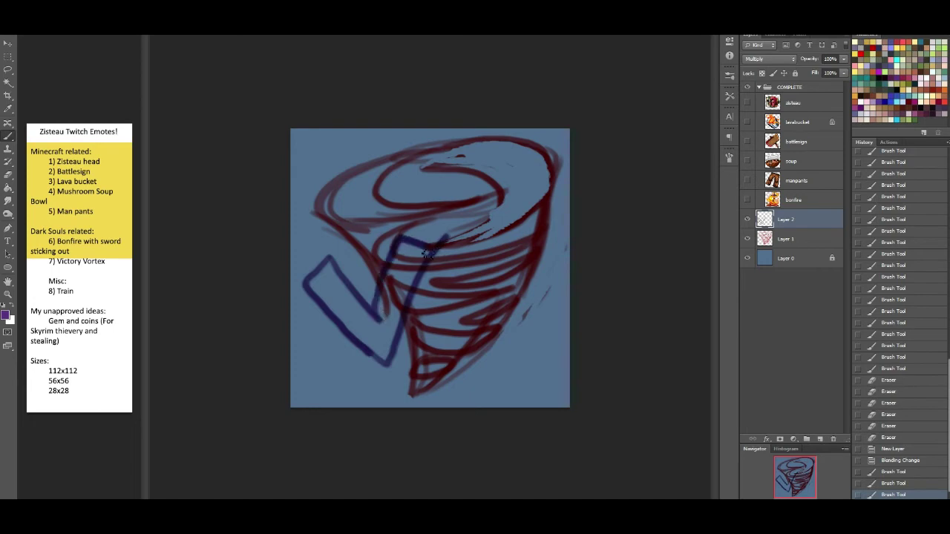
mouse_move(304, 295)
mouse_down()
mouse_move(351, 245)
mouse_move(375, 245)
mouse_move(369, 240)
mouse_move(438, 260)
mouse_up()
drag(305, 293, 386, 363)
drag(443, 263, 386, 364)
drag(433, 264, 382, 368)
Fill the inside of the purple V with yellow using the Paint Bucket
click(8, 190)
click(363, 320)
click(379, 315)
click(394, 298)
Duplicate the V layer, then mirror, shrink and rotate the copy and place it at the funnel's lower right
drag(789, 220, 820, 439)
key(ctrl+t)
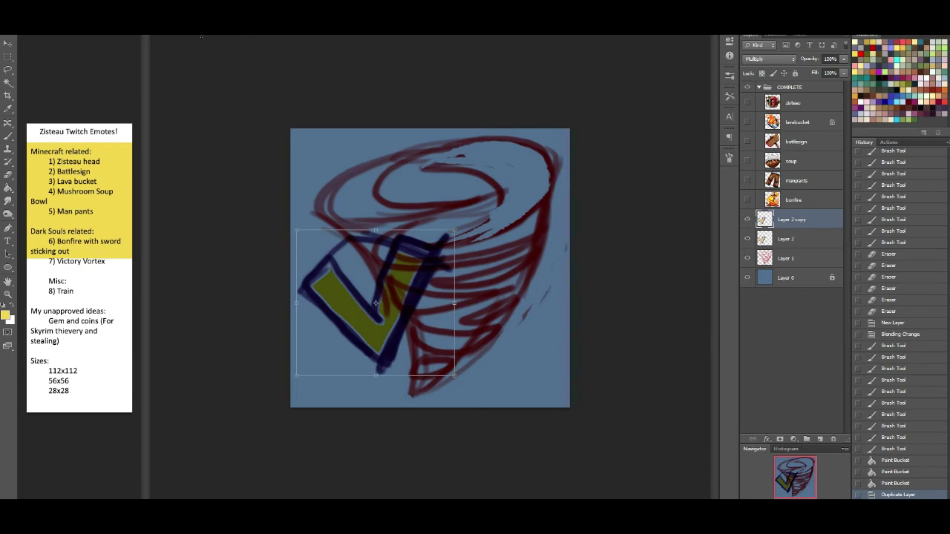
key(h)
drag(428, 288, 556, 320)
drag(441, 280, 454, 291)
drag(536, 354, 531, 344)
drag(600, 360, 596, 367)
drag(532, 353, 521, 356)
key(Return)
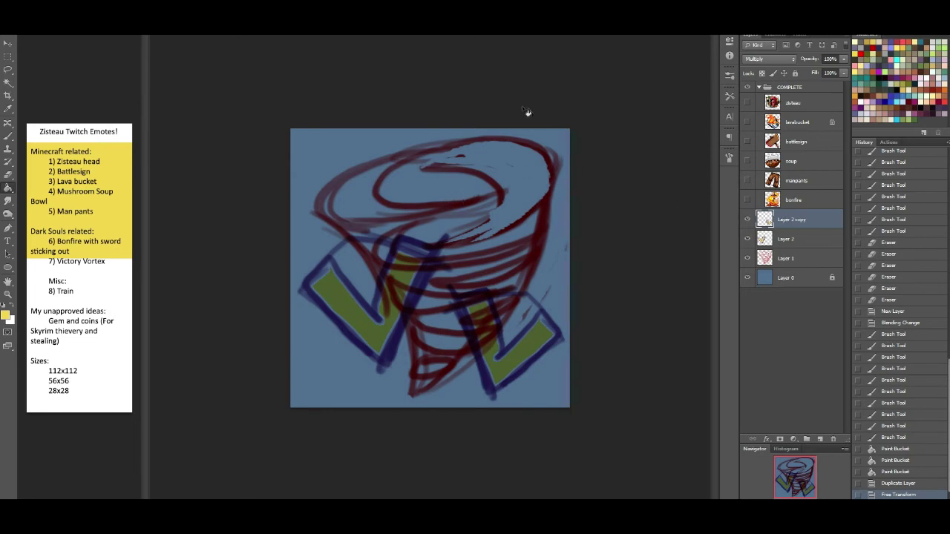
Free Transform the funnel sketch on Layer 1, skewing and stretching it so it leans and fills the canvas
click(785, 241)
click(789, 257)
key(ctrl+t)
drag(308, 270, 296, 268)
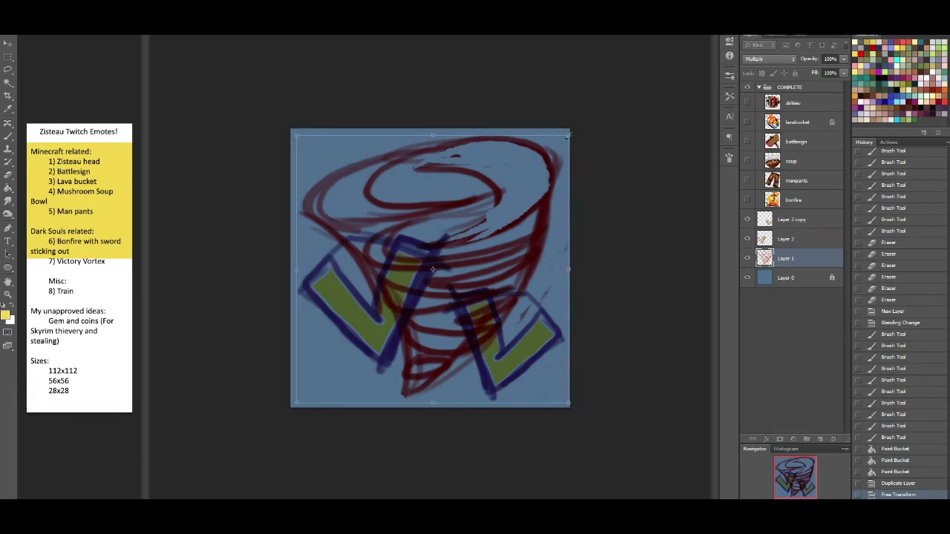
mouse_move(572, 134)
mouse_down()
mouse_move(627, 86)
mouse_move(582, 138)
mouse_up()
drag(517, 171, 507, 153)
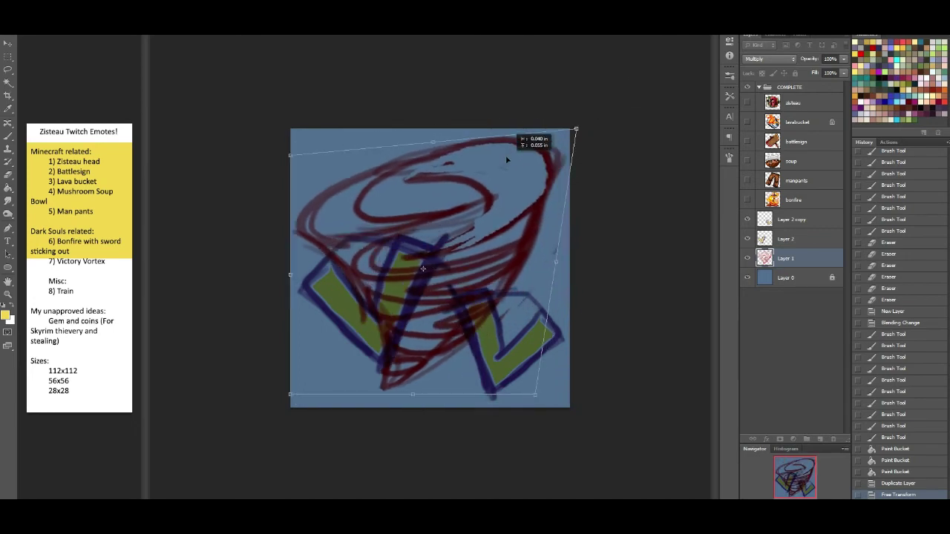
drag(433, 138, 433, 133)
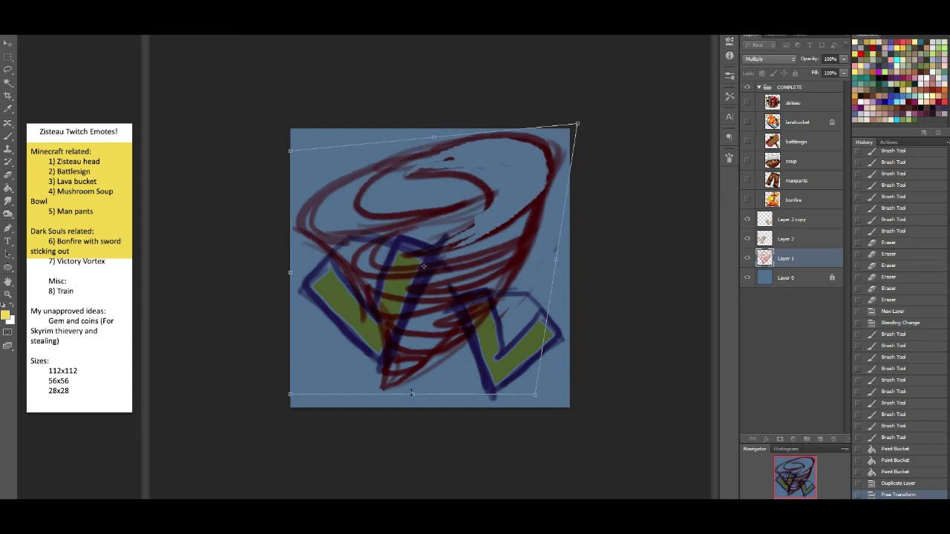
drag(412, 392, 412, 399)
drag(295, 276, 296, 276)
key(Return)
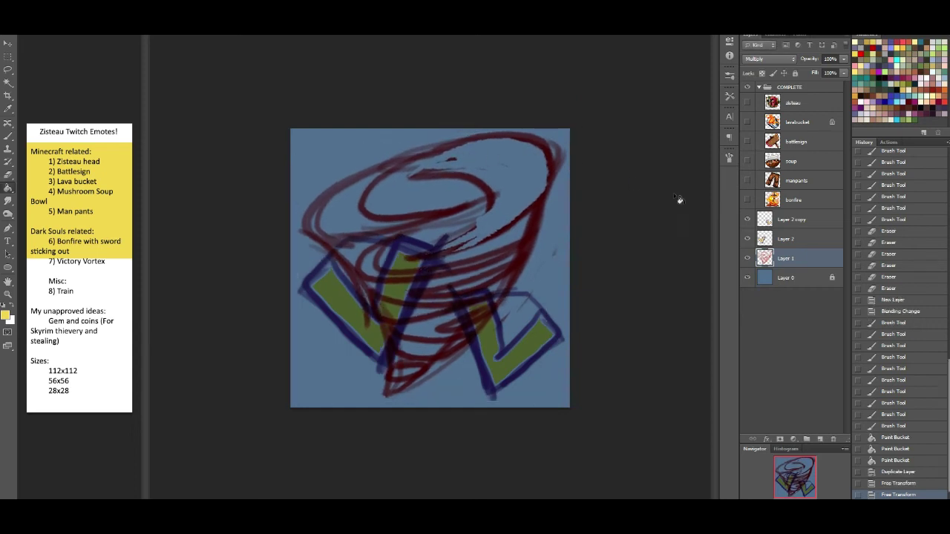
Merge the two V layers into one and set the merged layer's blending mode to Multiply
click(787, 222)
shift+click(789, 240)
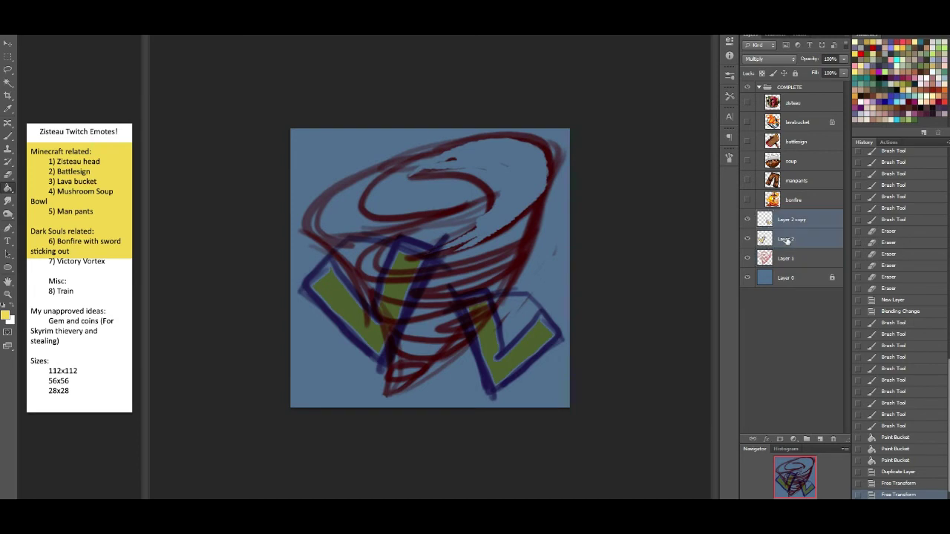
key(ctrl+e)
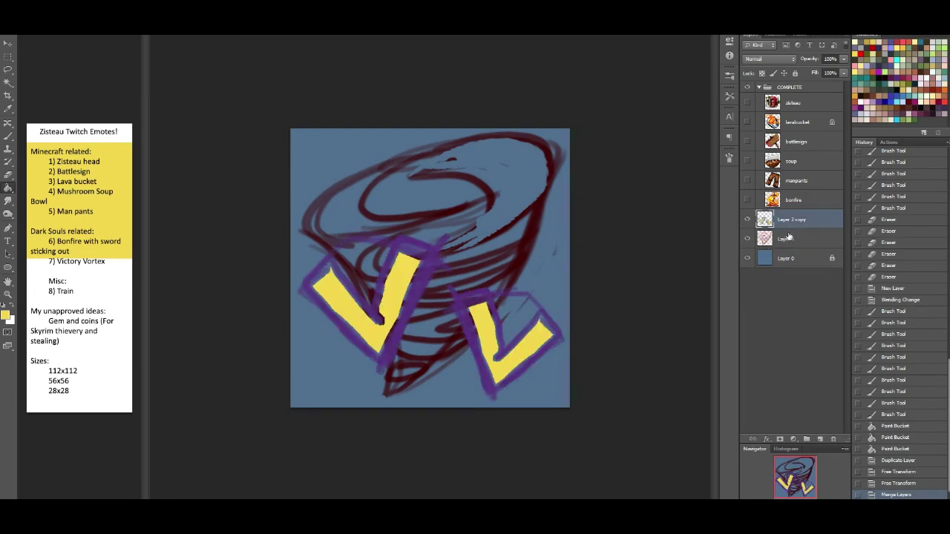
click(768, 59)
click(764, 100)
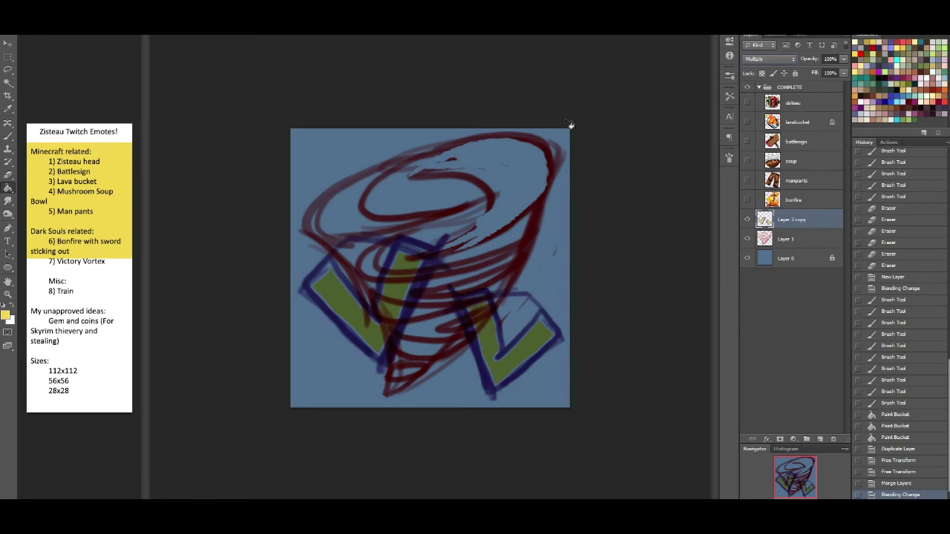
Touch up both V's with the brush and erase the stray purple lines above and between them
click(8, 136)
click(393, 297)
click(499, 367)
click(9, 175)
mouse_move(339, 247)
mouse_down()
mouse_move(378, 233)
mouse_move(448, 256)
mouse_up()
drag(385, 225, 476, 290)
mouse_move(529, 297)
mouse_down()
mouse_move(517, 302)
mouse_move(524, 294)
mouse_move(531, 310)
mouse_up()
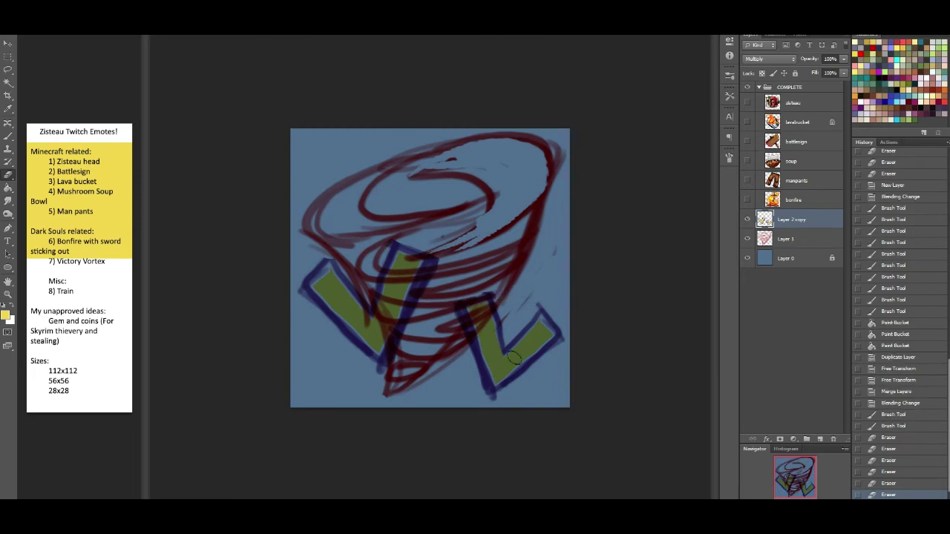
Erase the rough outer edges of both V outlines to tidy their shapes
drag(478, 400, 506, 395)
drag(558, 355, 569, 332)
mouse_move(291, 297)
mouse_down()
mouse_move(305, 282)
mouse_move(380, 371)
mouse_up()
mouse_move(444, 258)
mouse_down()
mouse_move(410, 332)
mouse_move(440, 286)
mouse_up()
drag(471, 234, 443, 261)
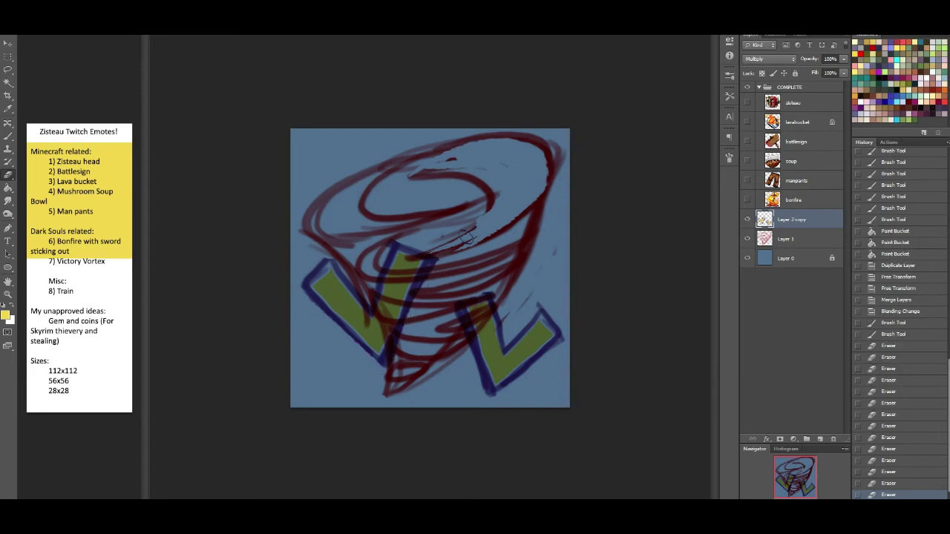
drag(467, 383, 454, 302)
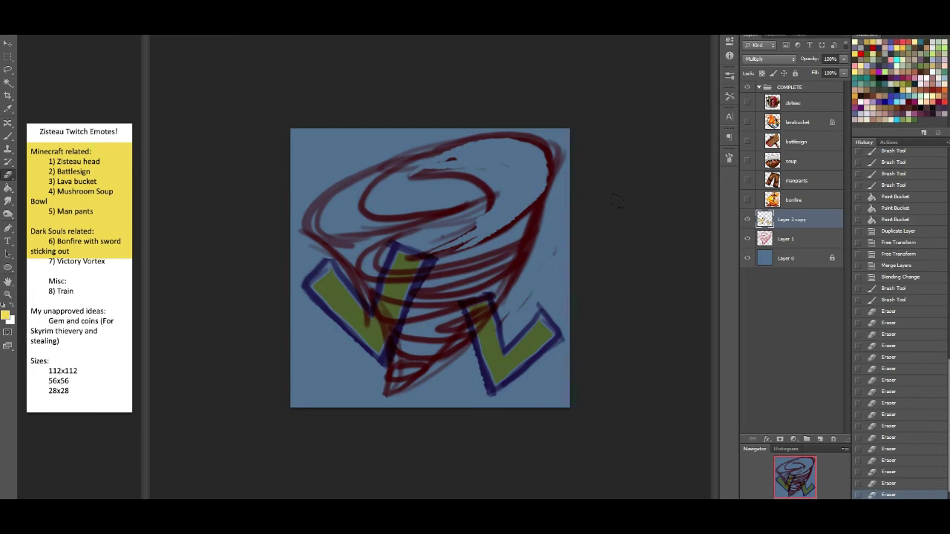
Lasso the larger V on the funnel's left, skew and reposition it with Free Transform, and deselect it
click(8, 69)
drag(341, 215, 428, 311)
drag(271, 312, 283, 282)
key(ctrl+t)
drag(373, 189, 365, 213)
drag(372, 378, 398, 401)
drag(447, 213, 438, 192)
mouse_move(398, 311)
mouse_down()
mouse_move(404, 282)
mouse_move(575, 382)
mouse_move(410, 399)
mouse_up()
key(Return)
key(ctrl+d)
Skew, resize and reposition the smaller V on the funnel's right with Free Transform, apply it, and deselect
key(ctrl+t)
drag(529, 333, 521, 311)
drag(480, 385, 454, 408)
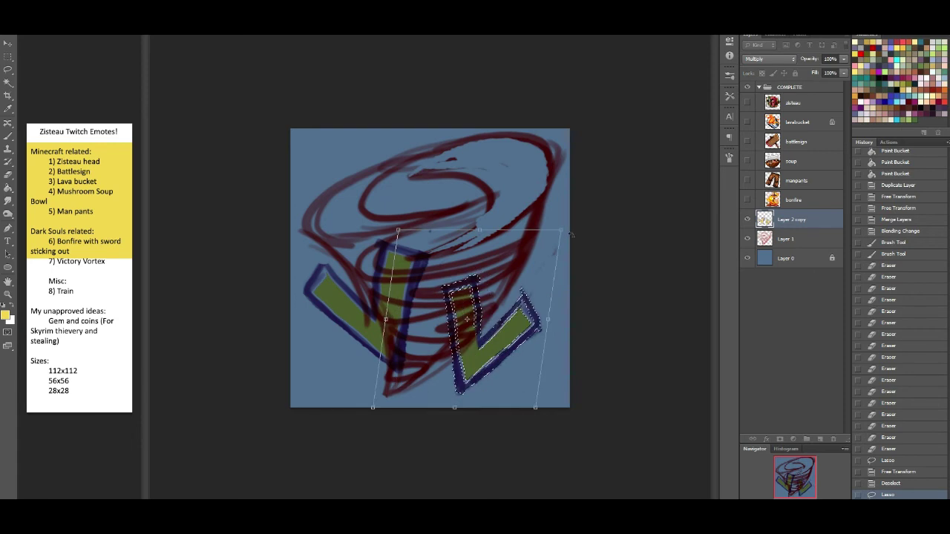
drag(561, 230, 577, 202)
drag(386, 320, 407, 319)
drag(558, 305, 567, 303)
key(Return)
key(ctrl+d)
Lasso the larger V again, narrow and skew it slightly with Free Transform, and deselect it
mouse_move(436, 309)
mouse_down()
mouse_move(330, 224)
mouse_move(318, 396)
mouse_move(421, 393)
mouse_move(434, 332)
mouse_up()
drag(362, 208, 352, 204)
mouse_move(360, 409)
mouse_down()
mouse_move(363, 417)
mouse_move(359, 408)
mouse_up()
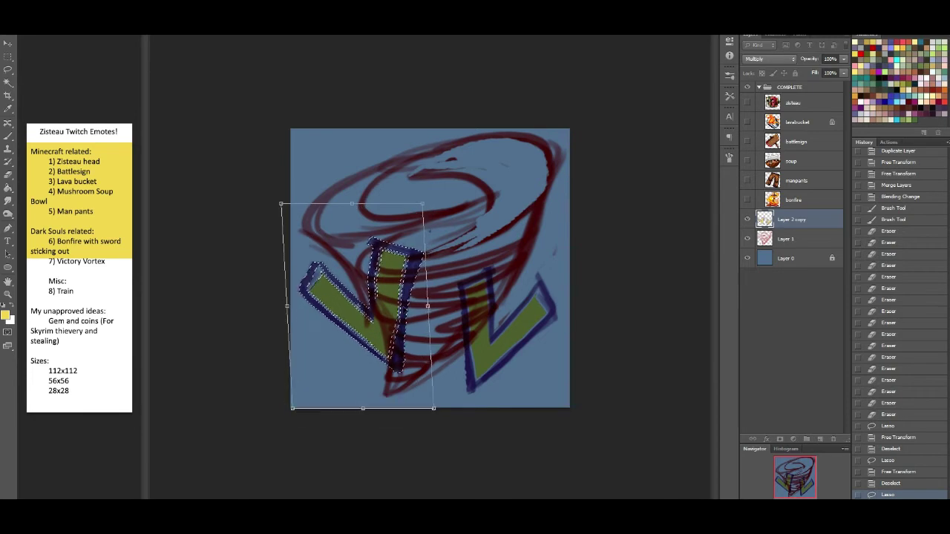
drag(430, 307, 420, 308)
key(Return)
key(ctrl+d)
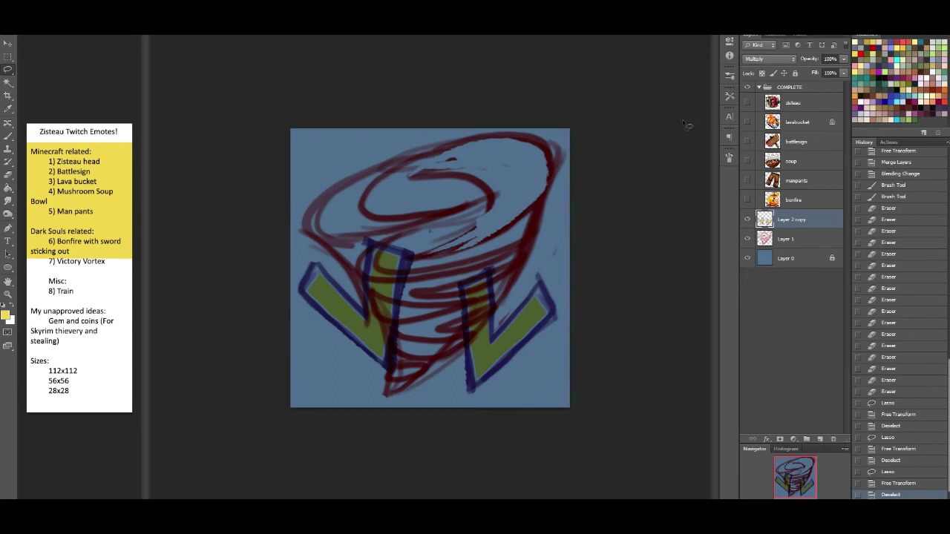
Merge the tornado sketch layer with the V letters layer
click(798, 242)
click(804, 224)
click(807, 238)
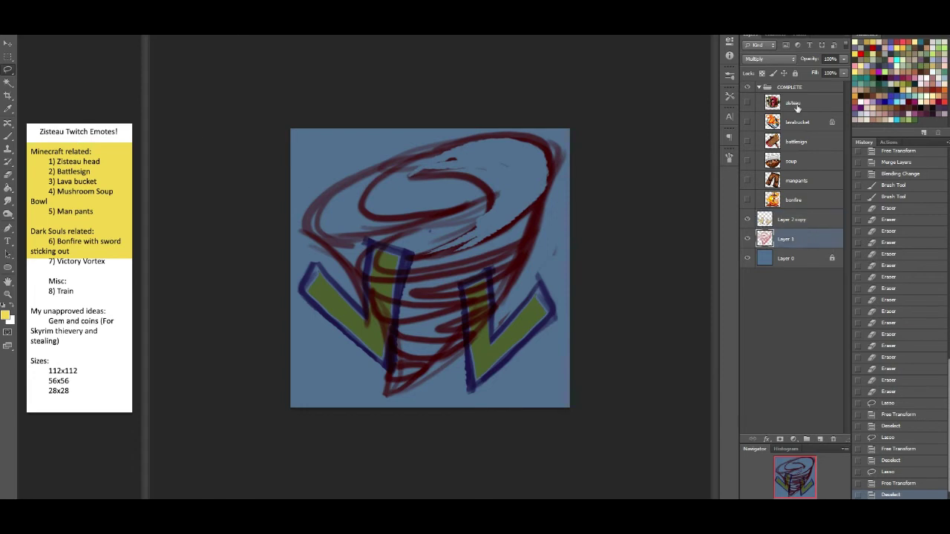
shift+click(785, 220)
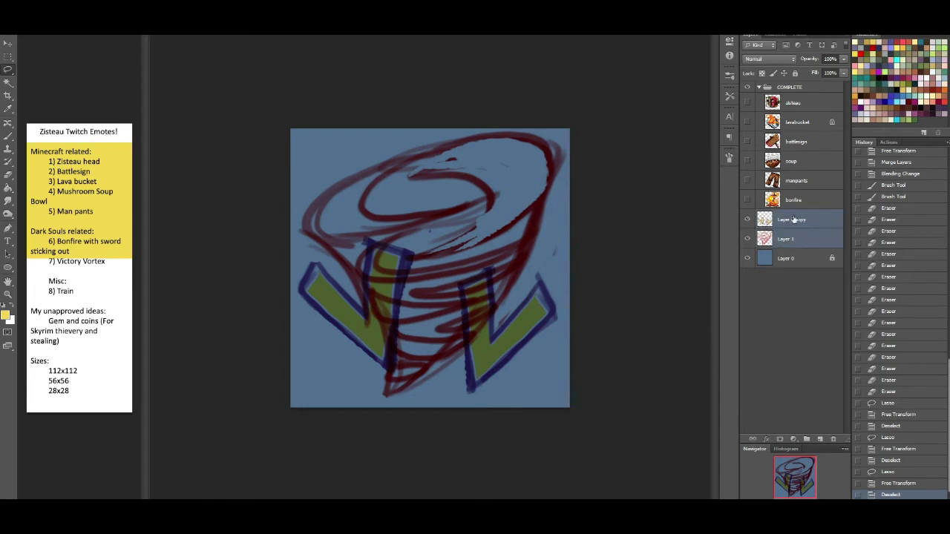
key(ctrl+e)
Reduce the merged sketch layer's fill to 38%, set its blending mode to Multiply, and lock the layer
click(844, 73)
drag(808, 84, 809, 83)
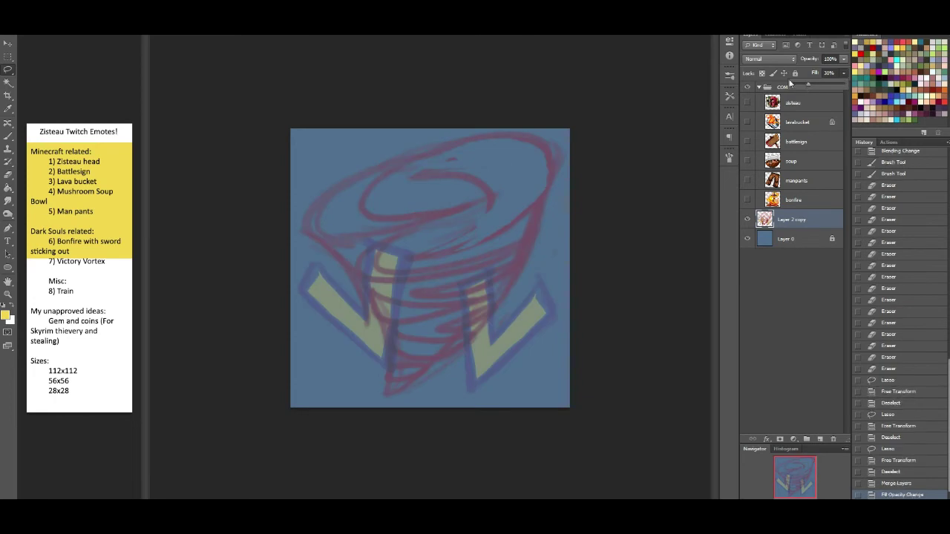
click(769, 59)
click(761, 104)
click(795, 75)
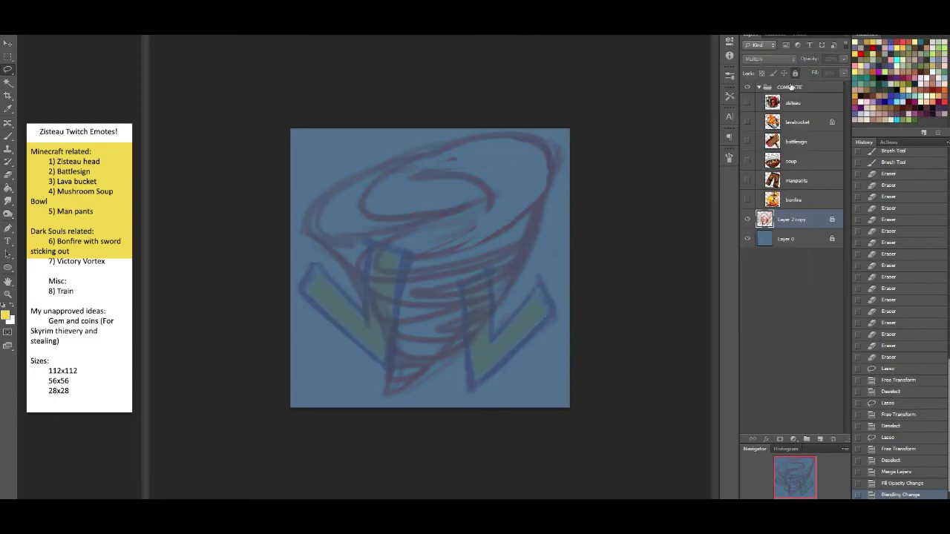
Create a new layer above the locked sketch for the line art and delete the surplus new layer
click(820, 439)
click(820, 440)
mouse_move(809, 225)
mouse_down()
mouse_move(820, 255)
mouse_move(815, 430)
mouse_move(833, 439)
mouse_up()
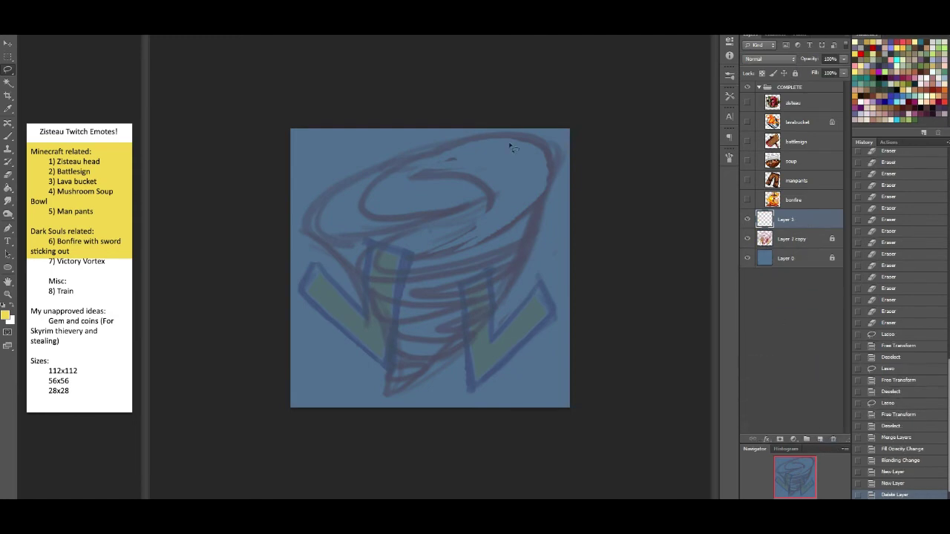
Set the Brush tool to black and choose the hard 6 px brush preset with 100% hardness
click(9, 138)
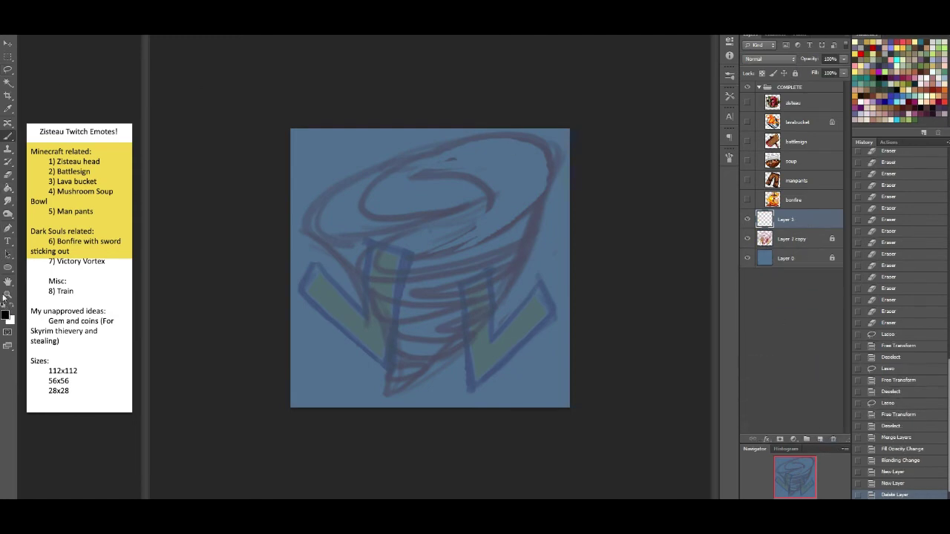
right_click(31, 46)
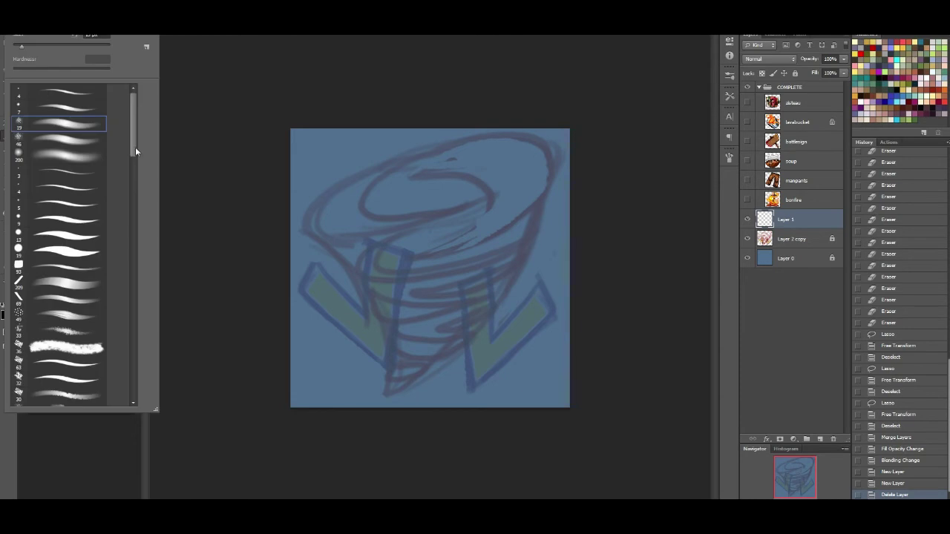
scroll(117, 276, down, 10)
click(104, 260)
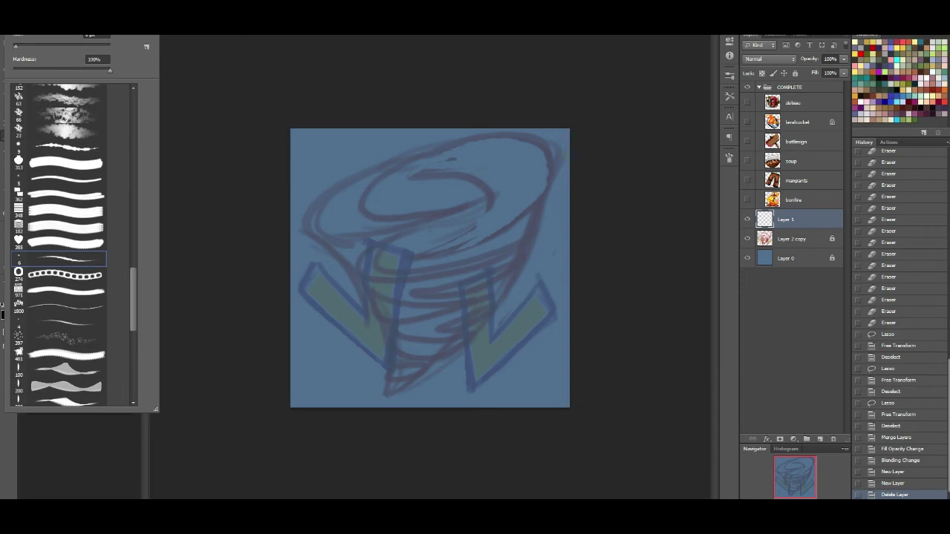
Switch to Lazy Nezumi Pro, open the full settings of its massive smooth preset, and minimize the window
click(877, 514)
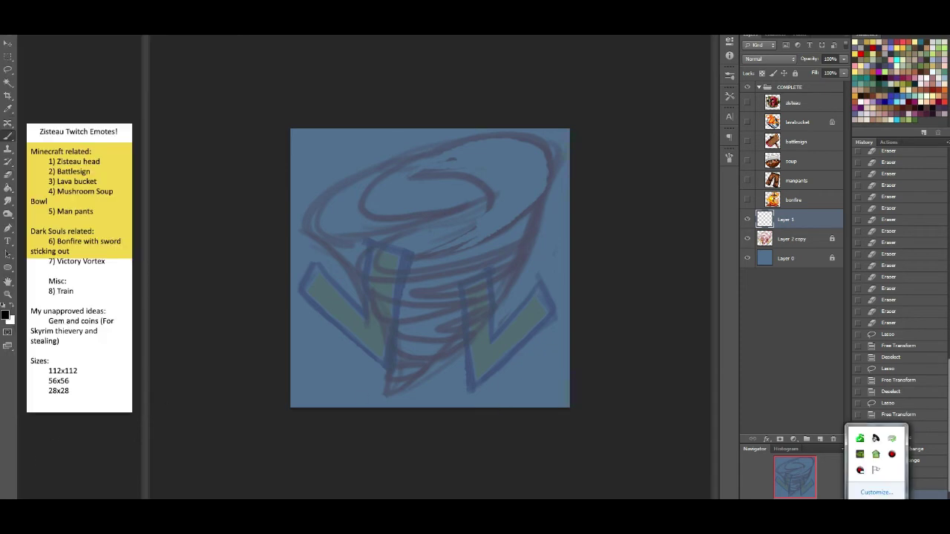
click(15, 512)
click(63, 285)
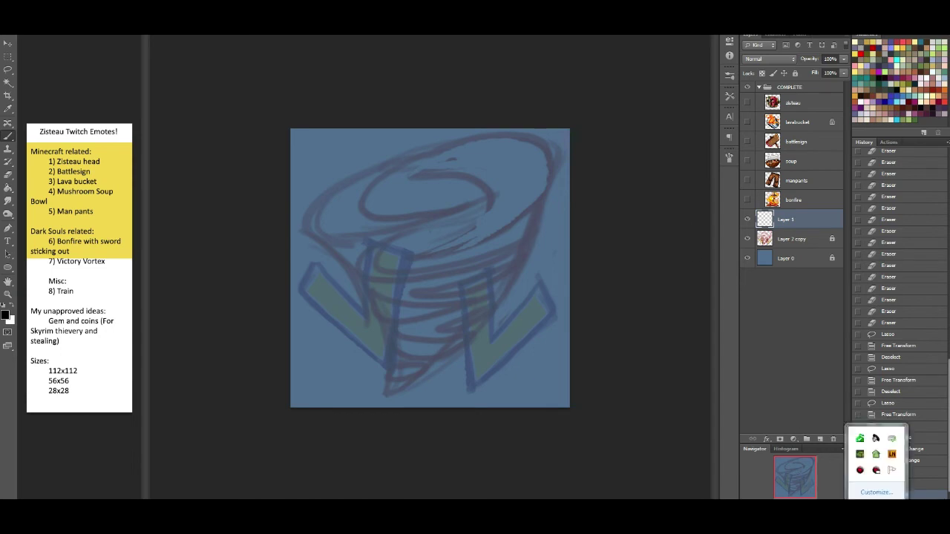
click(877, 513)
right_click(890, 455)
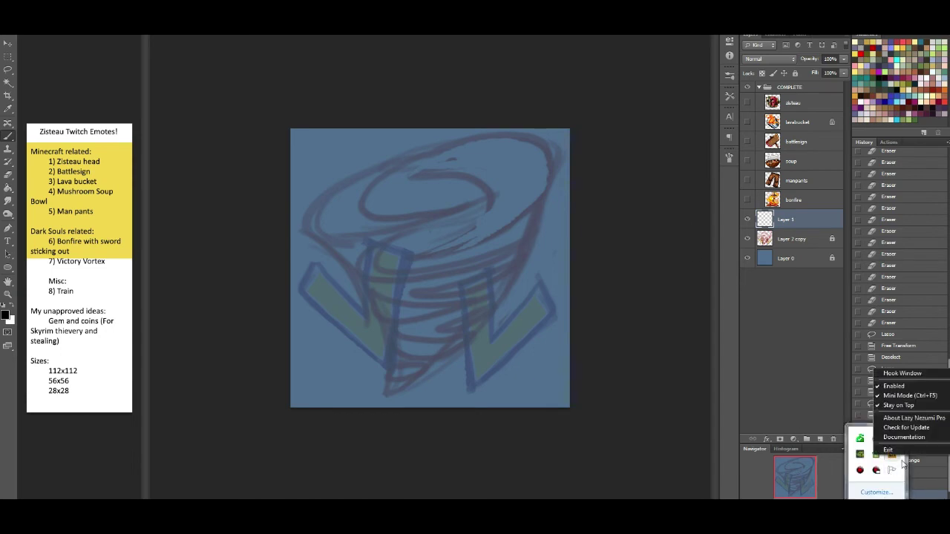
click(563, 165)
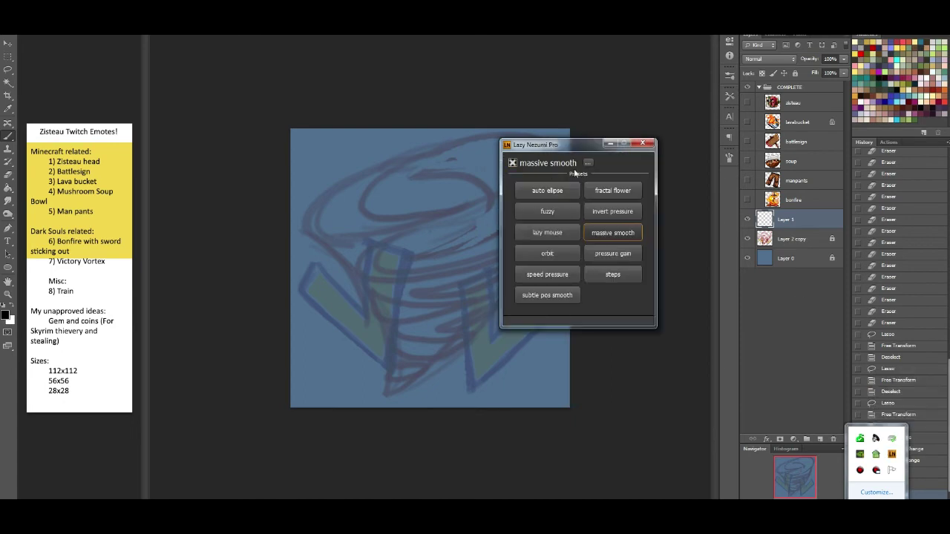
click(588, 163)
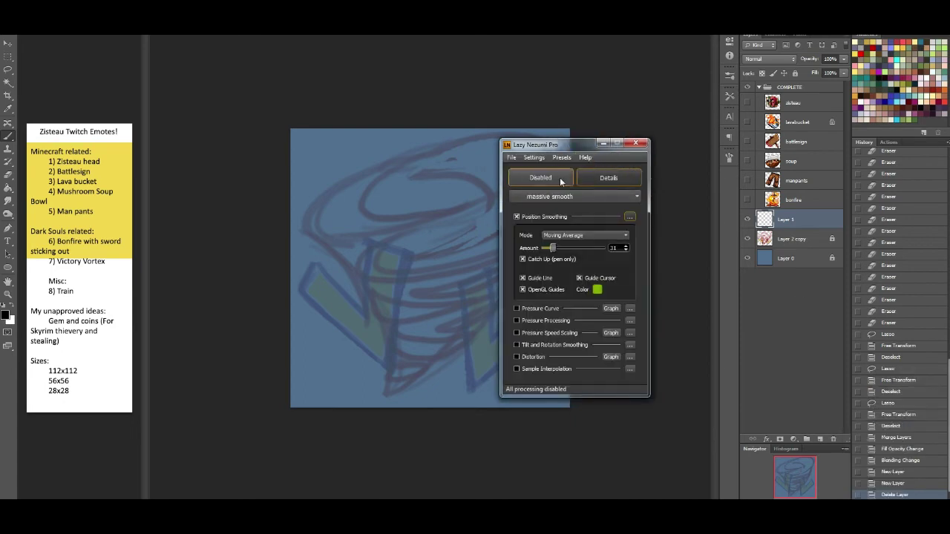
click(603, 144)
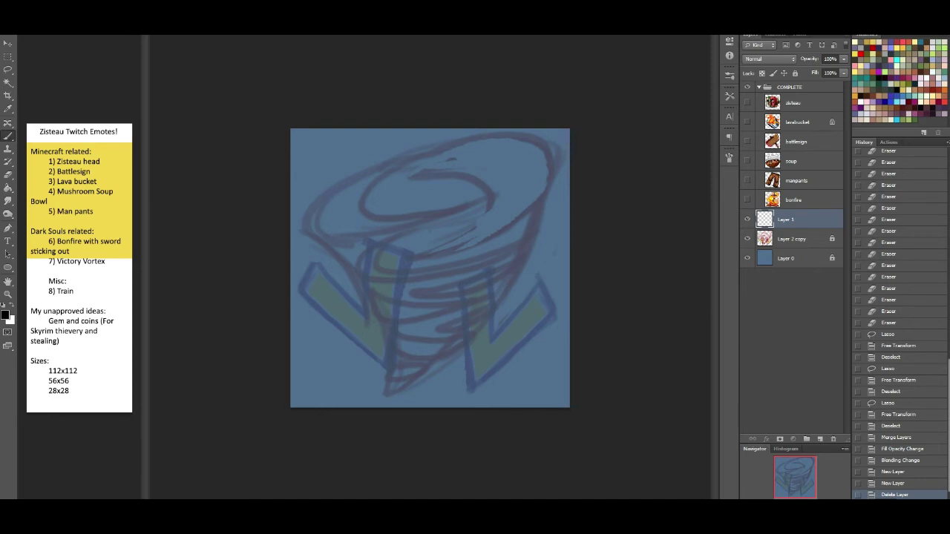
Ink the larger V's left arm and lower edge in black down to its bottom point, redoing unsatisfactory strokes
key(ctrl+plus)
mouse_move(801, 479)
mouse_down()
mouse_move(778, 468)
mouse_move(794, 490)
mouse_up()
drag(524, 503, 500, 504)
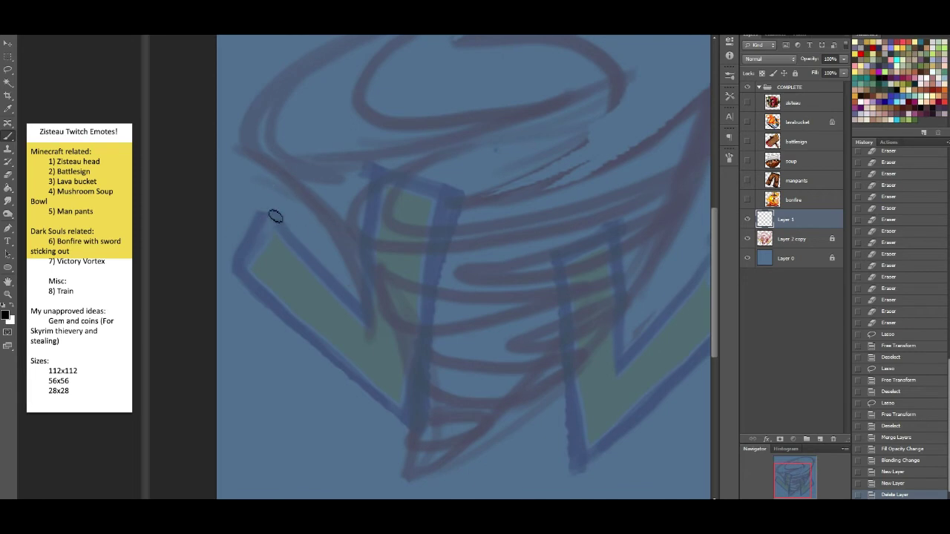
drag(269, 210, 229, 290)
key(ctrl+z)
mouse_move(272, 210)
mouse_down()
mouse_move(234, 281)
mouse_move(405, 426)
mouse_up()
key(ctrl+z)
drag(235, 273, 318, 358)
drag(412, 439, 423, 444)
Ink the larger V's right arm upward into a lightning-bolt shape with a broad, curved tip
mouse_move(274, 211)
mouse_down()
mouse_move(321, 279)
mouse_move(373, 323)
mouse_move(371, 245)
mouse_move(387, 175)
mouse_up()
shift+click(453, 197)
key(ctrl+z)
mouse_move(386, 175)
mouse_down()
mouse_move(455, 146)
mouse_move(368, 148)
mouse_up()
mouse_move(432, 92)
mouse_down()
mouse_move(508, 47)
mouse_move(592, 73)
mouse_move(478, 141)
mouse_move(393, 153)
mouse_move(424, 99)
mouse_move(537, 38)
mouse_move(616, 94)
mouse_move(480, 121)
mouse_move(537, 132)
mouse_move(445, 181)
mouse_up()
key(ctrl+z)
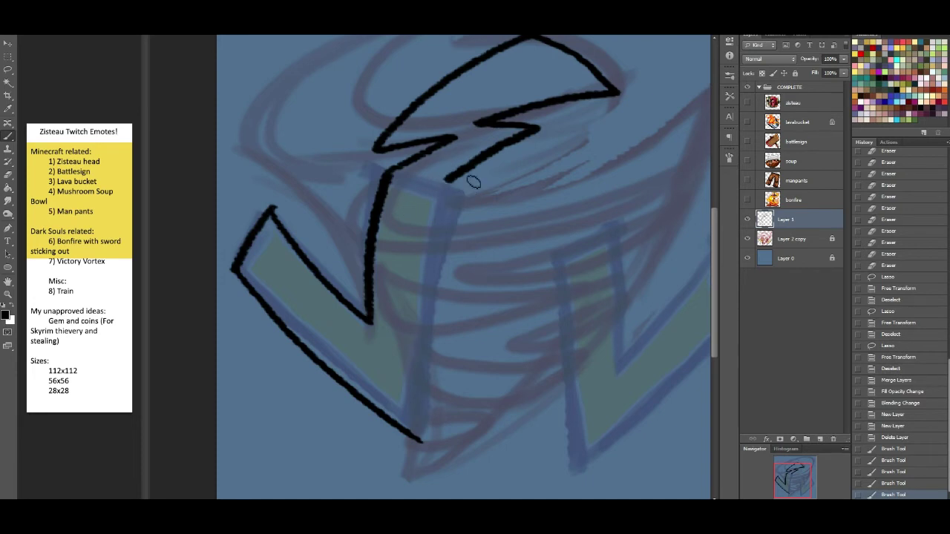
Thicken the short diagonal line below the bolt's right notch and erase its rough excess to tidy it
drag(530, 139, 453, 197)
key(ctrl+z)
mouse_move(532, 138)
mouse_down()
mouse_move(452, 196)
mouse_move(471, 183)
mouse_move(452, 199)
mouse_up()
click(8, 175)
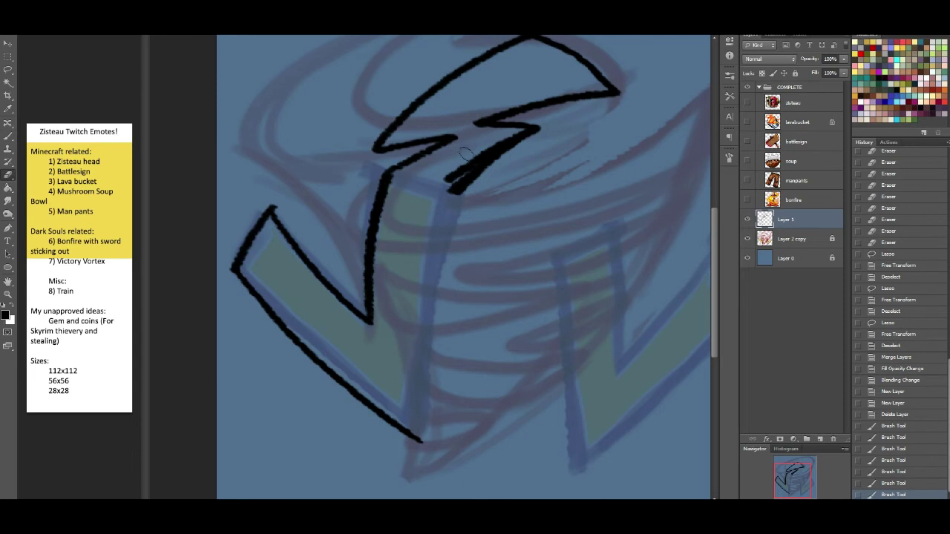
drag(523, 135, 441, 198)
drag(494, 147, 435, 209)
mouse_move(474, 162)
mouse_down()
mouse_move(436, 203)
mouse_move(438, 195)
mouse_up()
click(9, 136)
Thicken the curved upper edge of the bolt's tip and clean the surrounding line edges with the eraser
drag(800, 469, 803, 453)
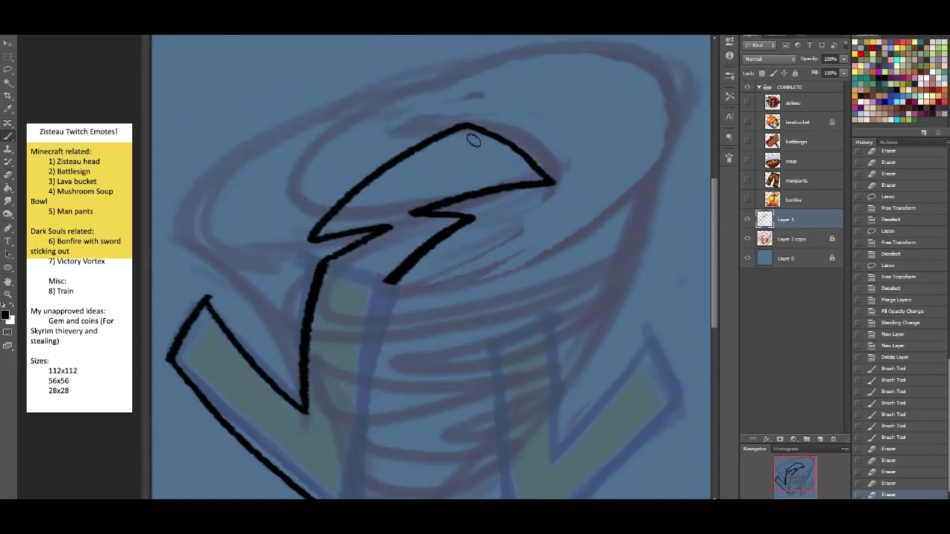
mouse_move(519, 144)
mouse_down()
mouse_move(552, 178)
mouse_move(546, 168)
mouse_up()
drag(479, 130, 552, 177)
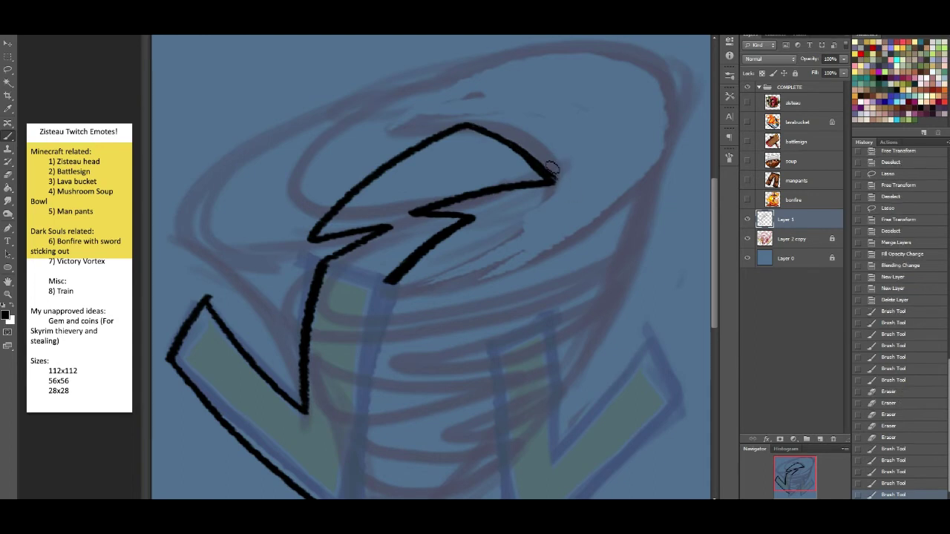
click(12, 176)
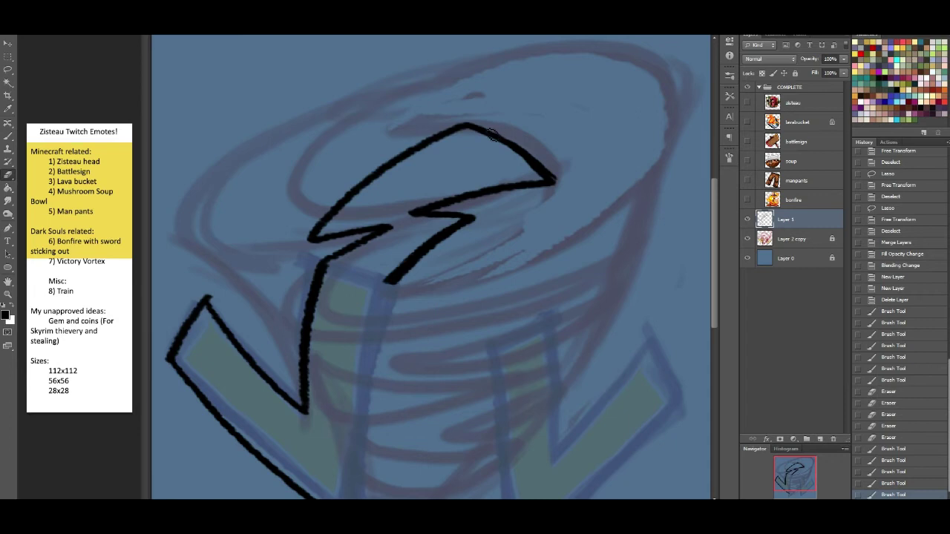
click(540, 178)
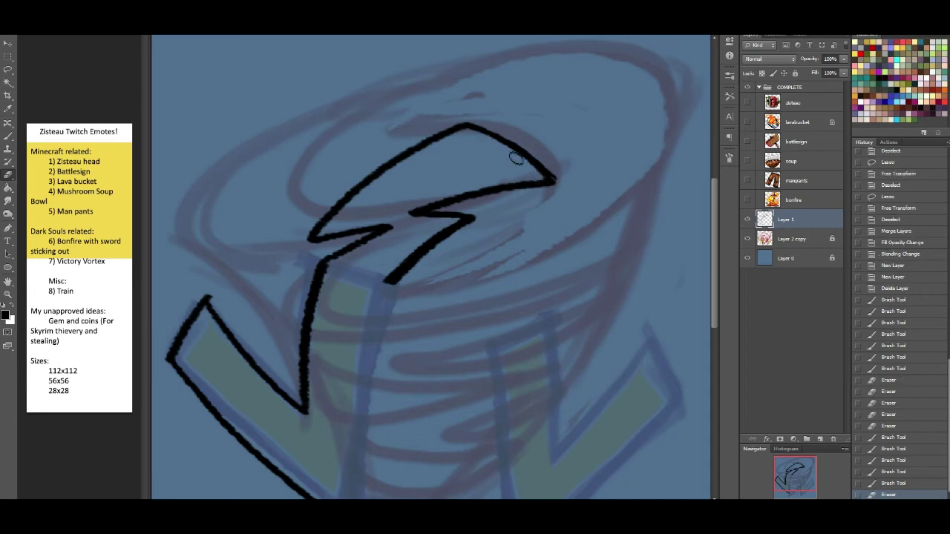
click(547, 185)
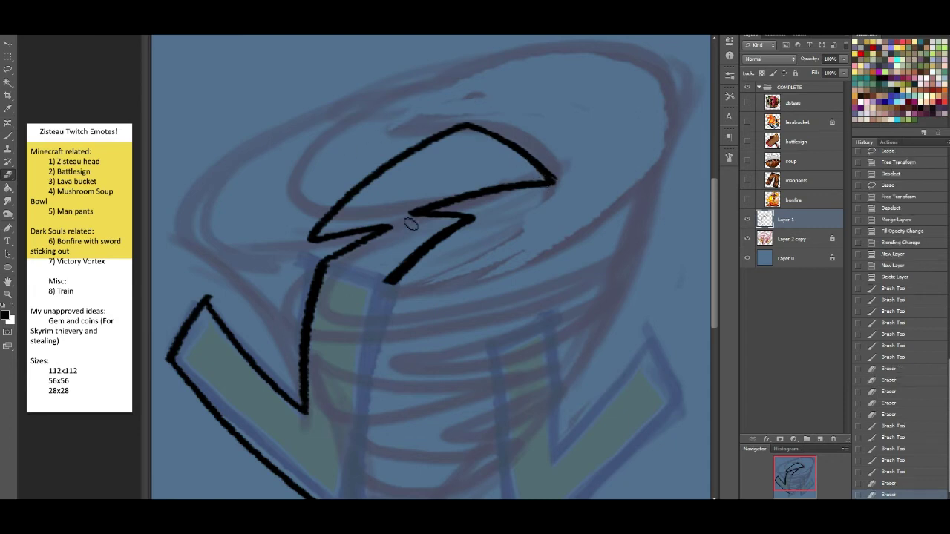
drag(436, 226, 451, 235)
Extend the bolt tip's right corner into a sharper point with small black brush dabs
key(b)
click(558, 184)
click(558, 182)
click(558, 183)
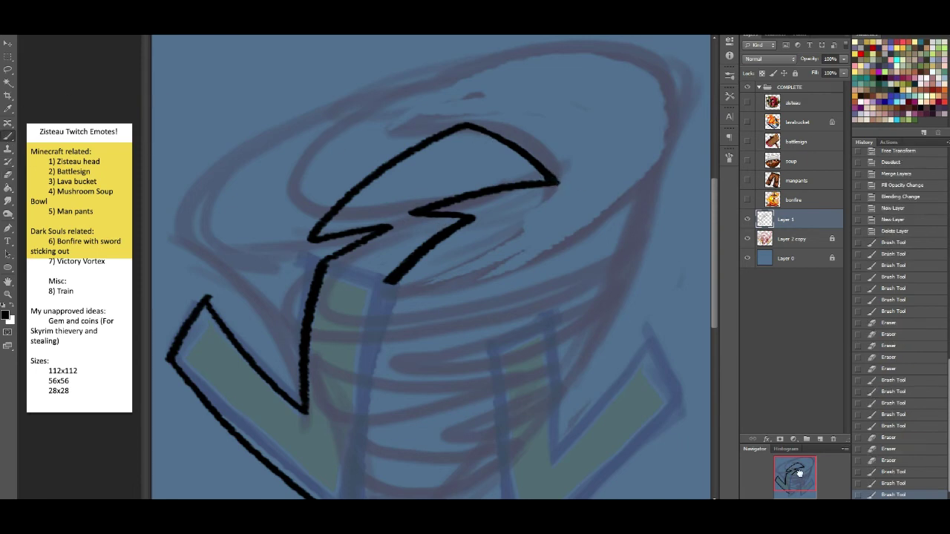
Clean the left arm's upper corner and ink a thick right edge from the bolt to the V's bottom point
drag(799, 472, 795, 484)
key(e)
drag(211, 208, 213, 210)
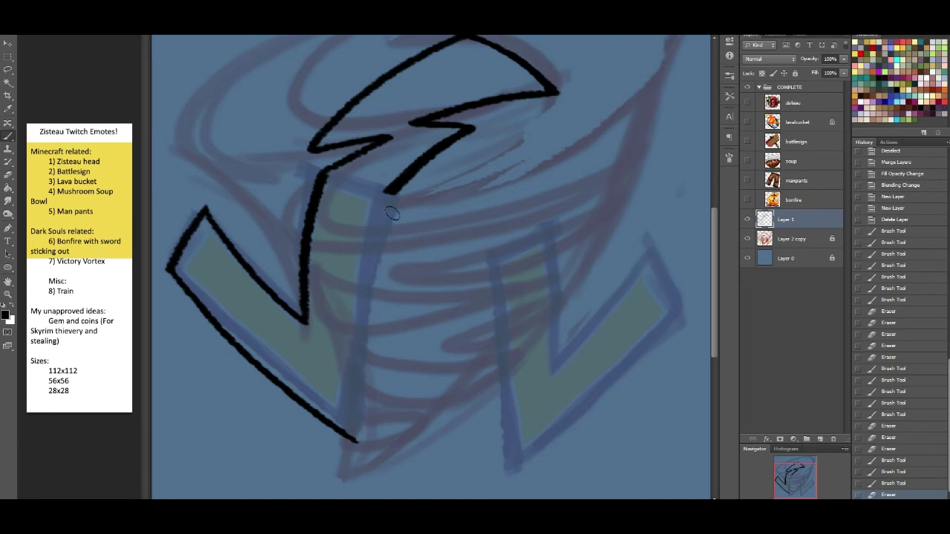
drag(391, 195, 349, 386)
key(ctrl+z)
mouse_move(387, 201)
mouse_down()
mouse_move(363, 312)
mouse_move(357, 444)
mouse_up()
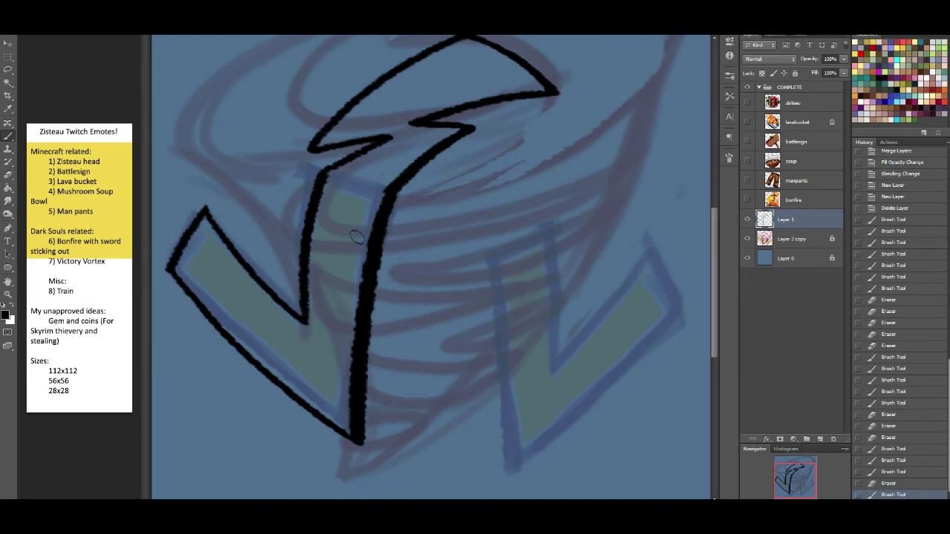
key(e)
click(8, 136)
drag(809, 474, 818, 481)
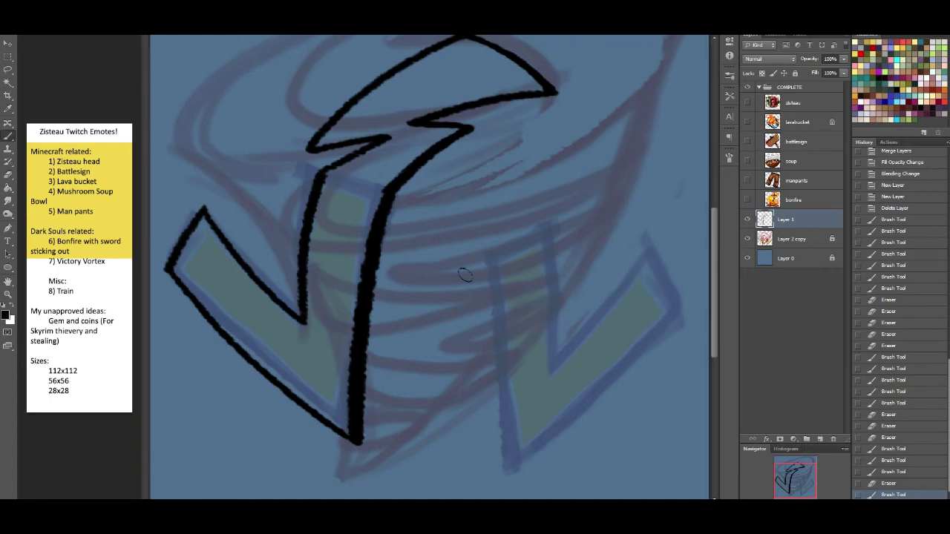
Start a Pen tool shape with a curved segment from the bolt's right notch to the V's bottom point
click(8, 229)
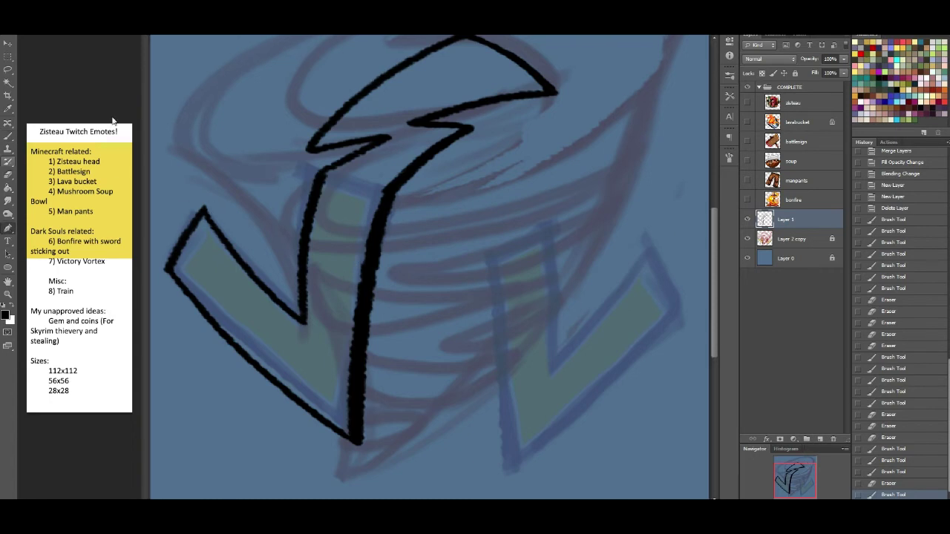
click(459, 132)
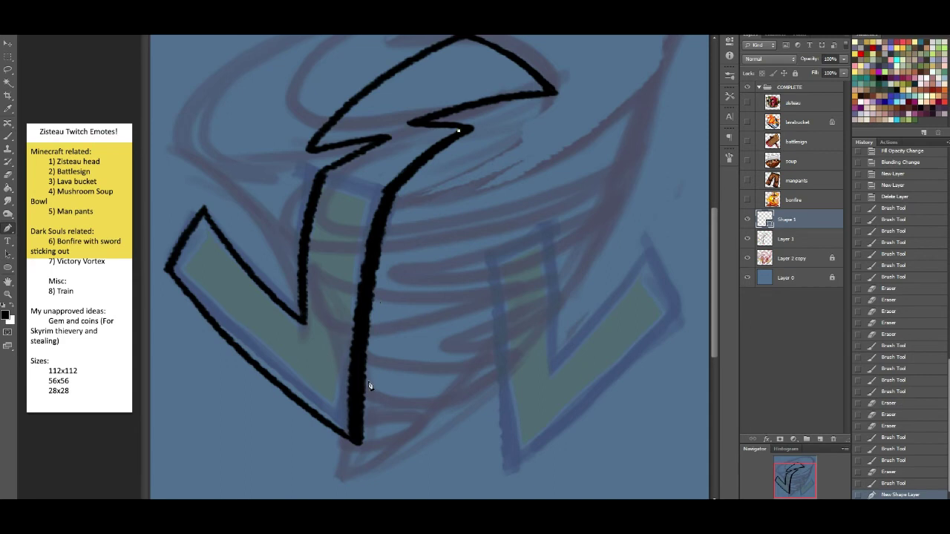
drag(356, 440, 394, 492)
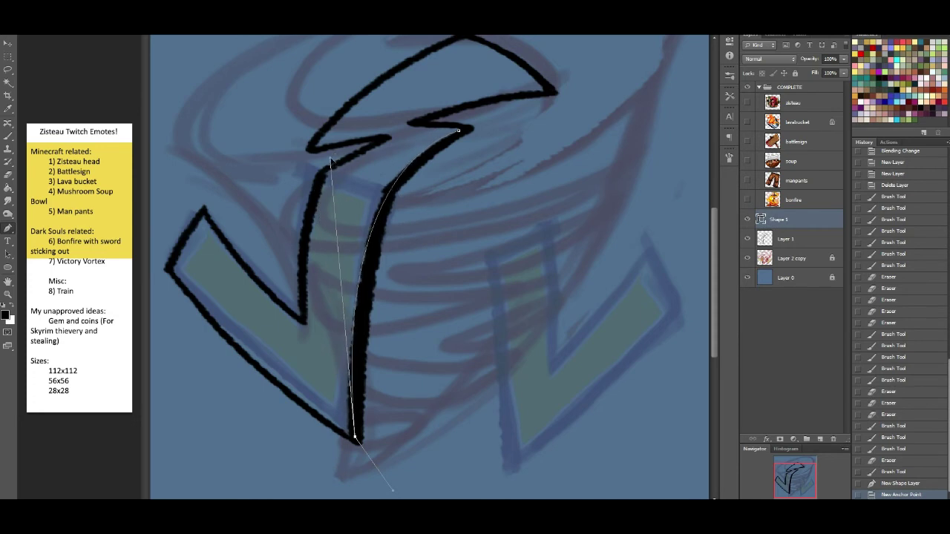
Add an anchor point at the bend in the thick right edge and adjust the handles to follow its curve
drag(327, 159, 330, 166)
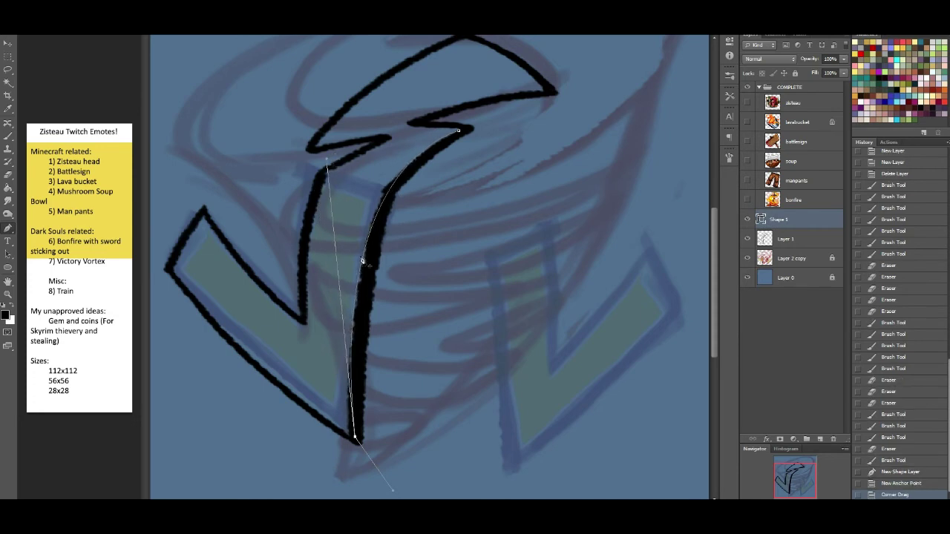
drag(390, 195, 392, 181)
drag(414, 140, 429, 150)
drag(342, 311, 345, 349)
drag(357, 236, 365, 248)
Complete and close the Pen shape through the V's interior back to the right notch, adjusting its anchor points clear of the thick edge
click(318, 405)
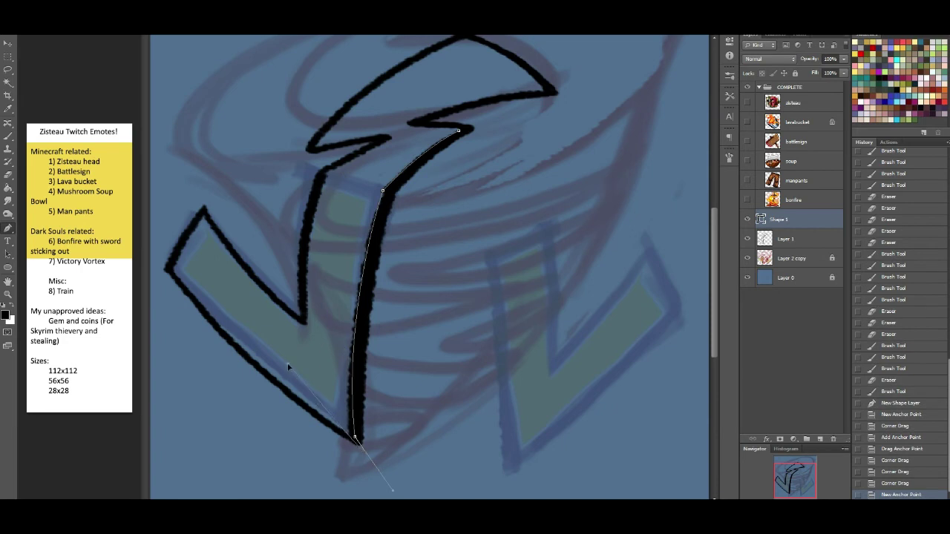
drag(291, 371, 290, 369)
drag(393, 491, 342, 432)
click(365, 183)
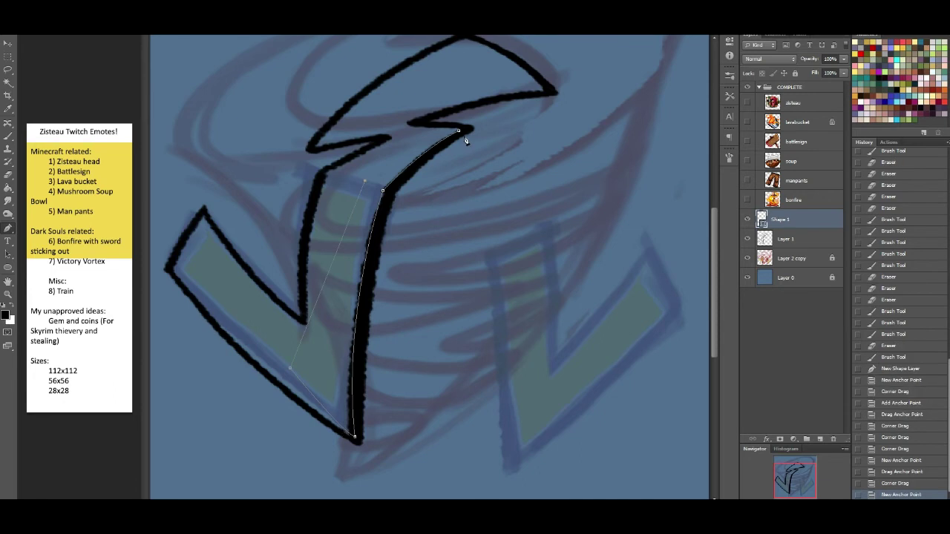
click(459, 132)
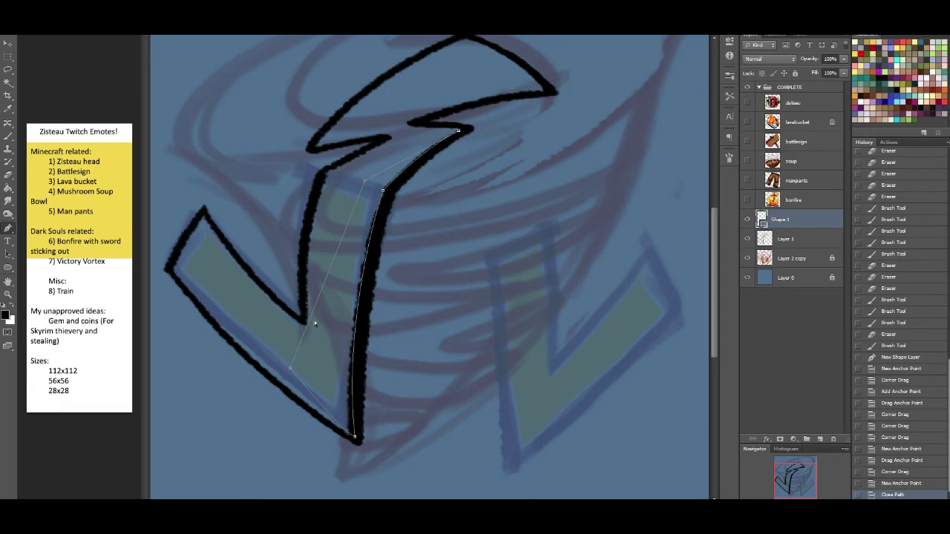
drag(312, 311, 320, 321)
Make a new selection from the closed Pen path
right_click(322, 249)
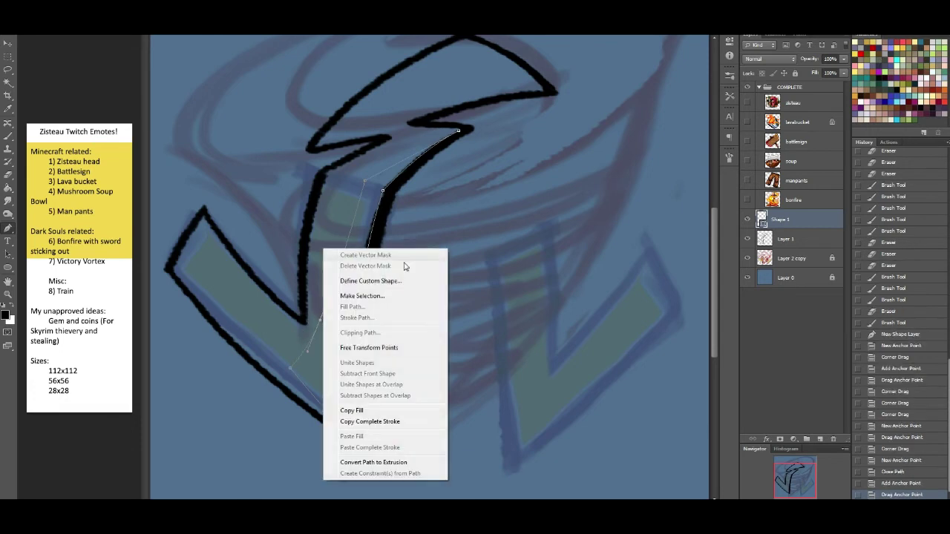
click(370, 348)
key(Escape)
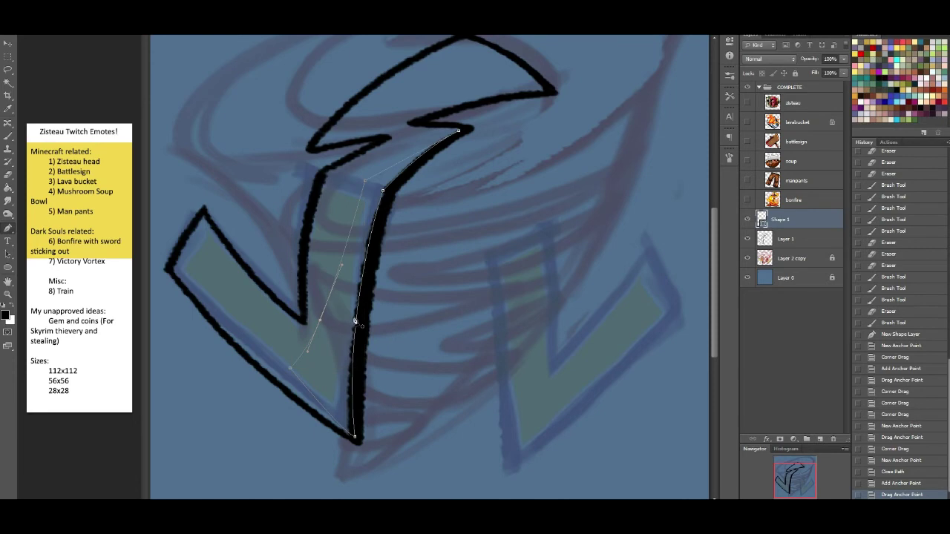
right_click(332, 270)
click(392, 311)
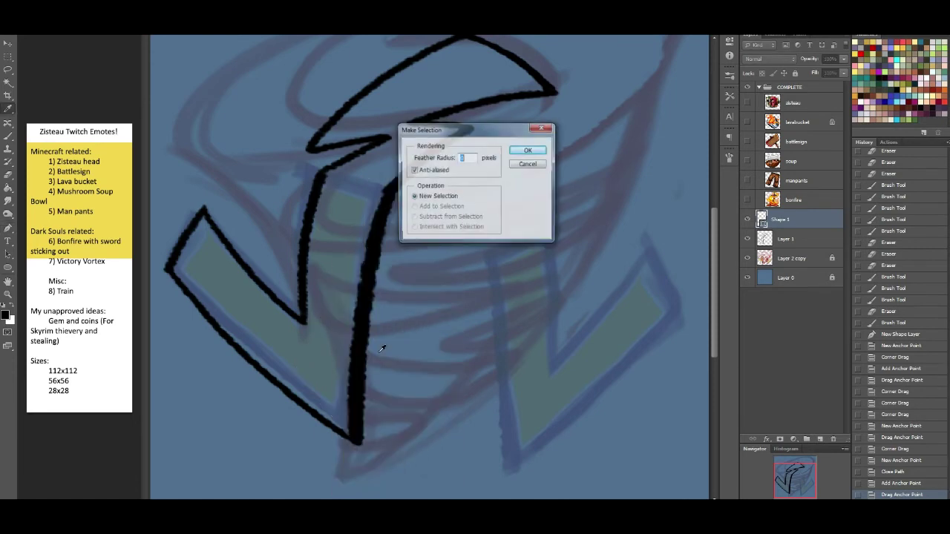
key(Return)
Clear the selected area from Layer 1 to trim the thick edge, deselect, and delete the Shape 1 layer
key(Delete)
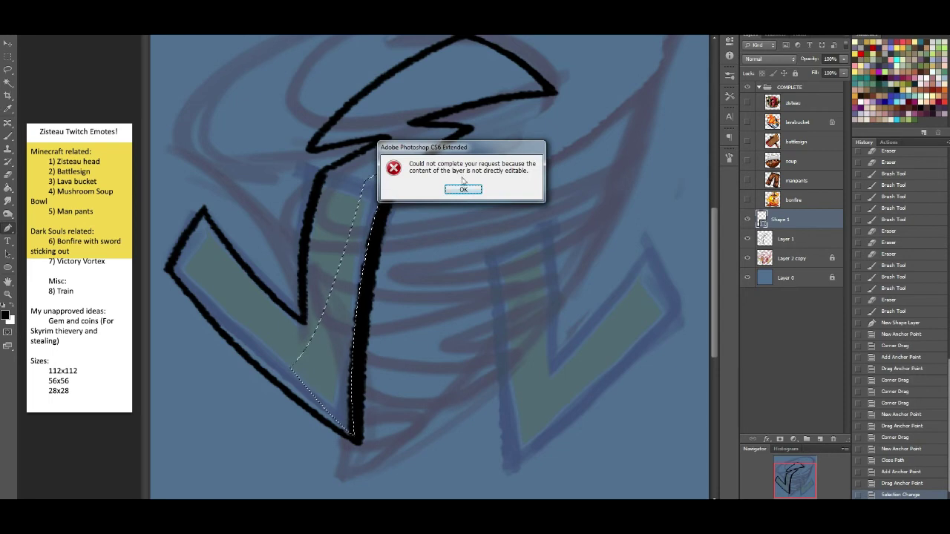
key(Return)
click(804, 240)
key(Delete)
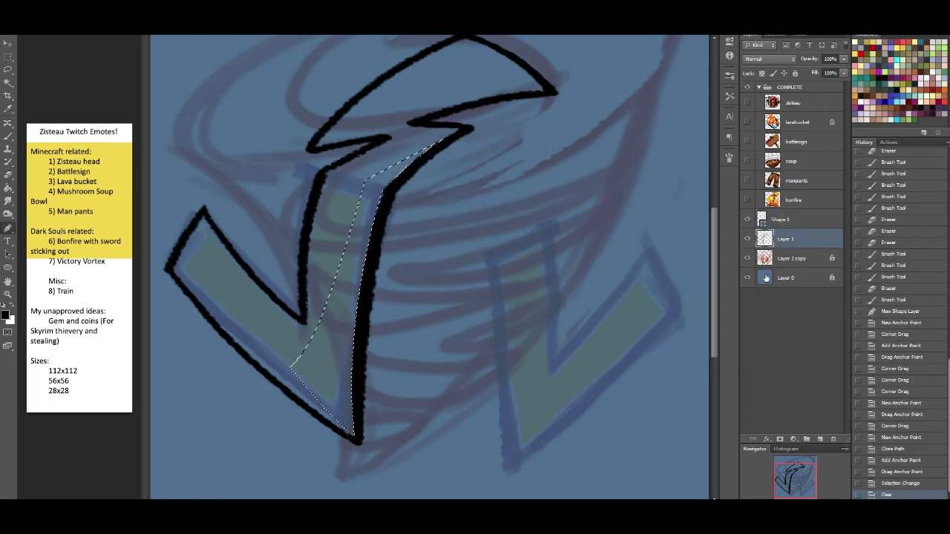
key(ctrl+d)
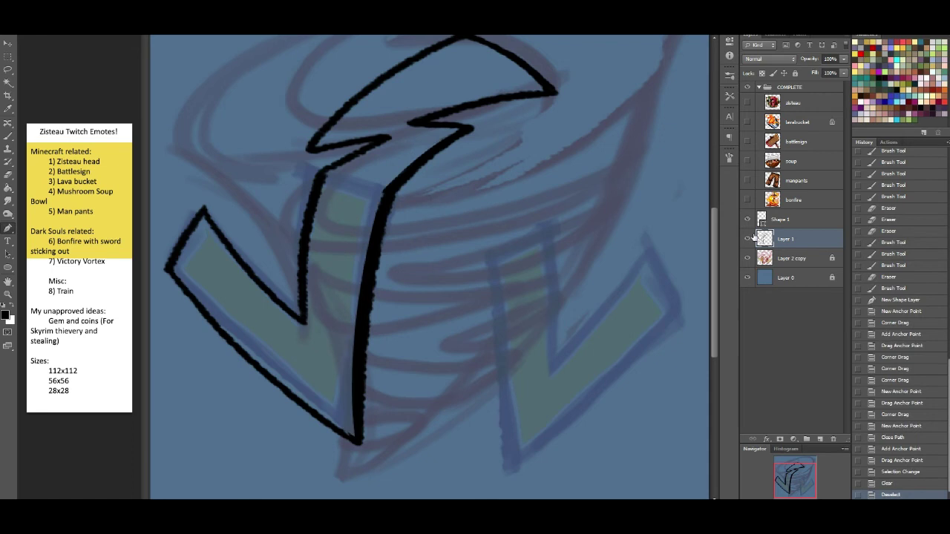
drag(794, 215, 832, 439)
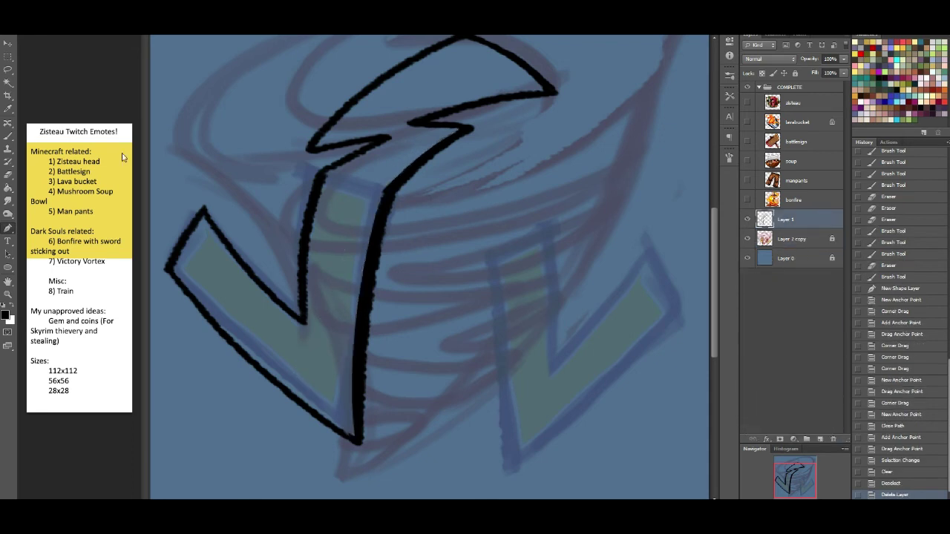
Ink black depth lines on the left arm's inner side, under the bolt's left notch, and down from the bolt's right tip
key(b)
drag(213, 214, 298, 309)
key(ctrl+z)
mouse_move(201, 208)
mouse_down()
mouse_move(240, 214)
mouse_move(300, 295)
mouse_up()
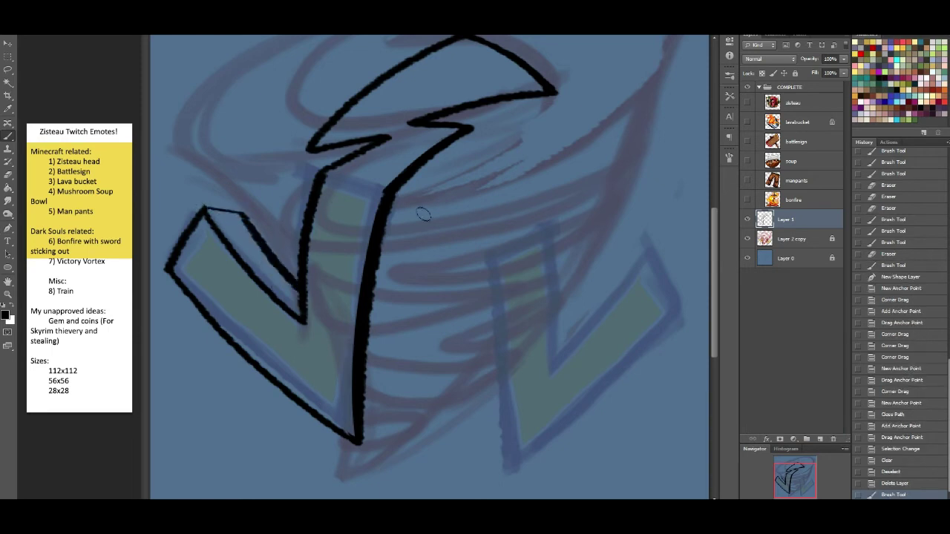
drag(306, 151, 330, 161)
drag(556, 95, 533, 110)
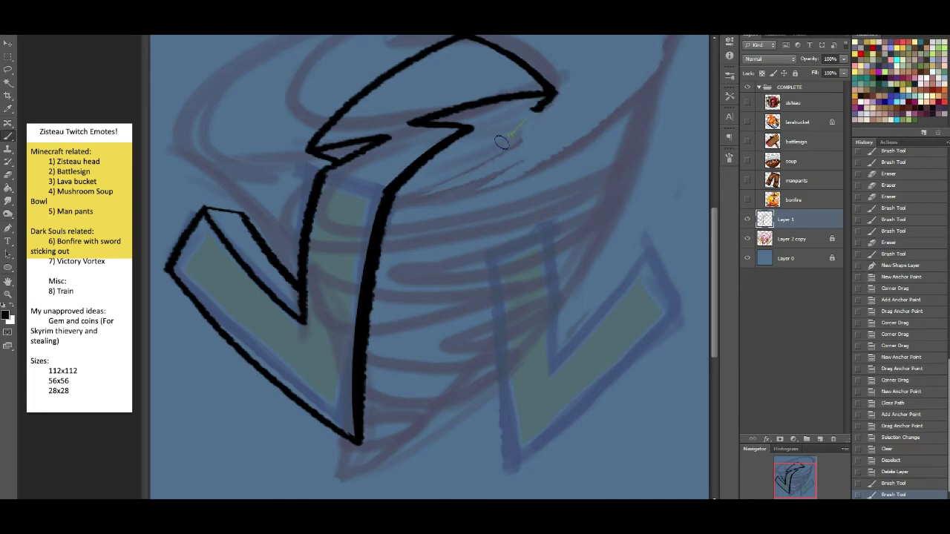
shift+click(501, 142)
Ink the V's outer side edge from the right notch to the bottom point and join the underside of the bolt tip
drag(474, 129, 467, 167)
key(ctrl+z)
drag(472, 129, 466, 168)
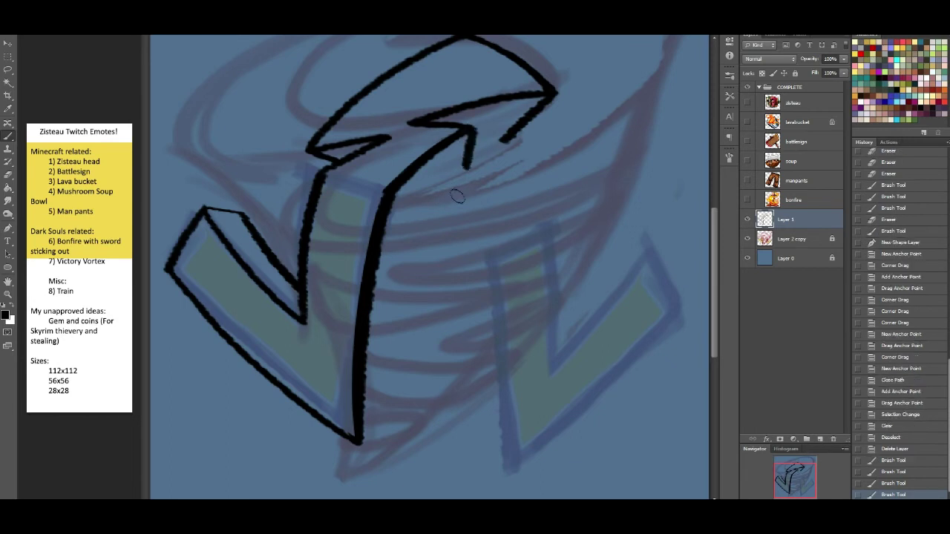
drag(362, 441, 382, 419)
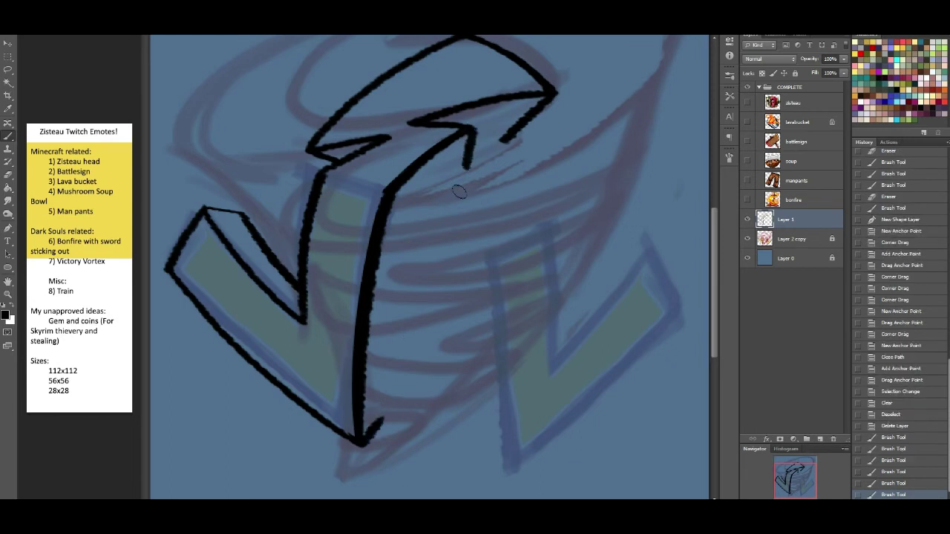
drag(466, 169, 423, 239)
drag(400, 313, 388, 417)
key(ctrl+z)
mouse_move(464, 169)
mouse_down()
mouse_move(407, 275)
mouse_move(384, 425)
mouse_up()
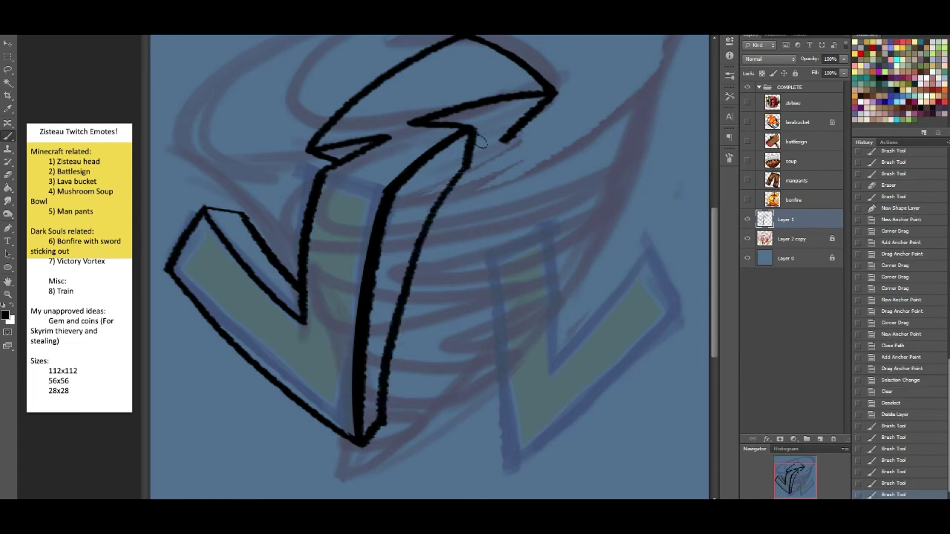
mouse_move(466, 148)
mouse_down()
mouse_move(504, 141)
mouse_move(472, 152)
mouse_up()
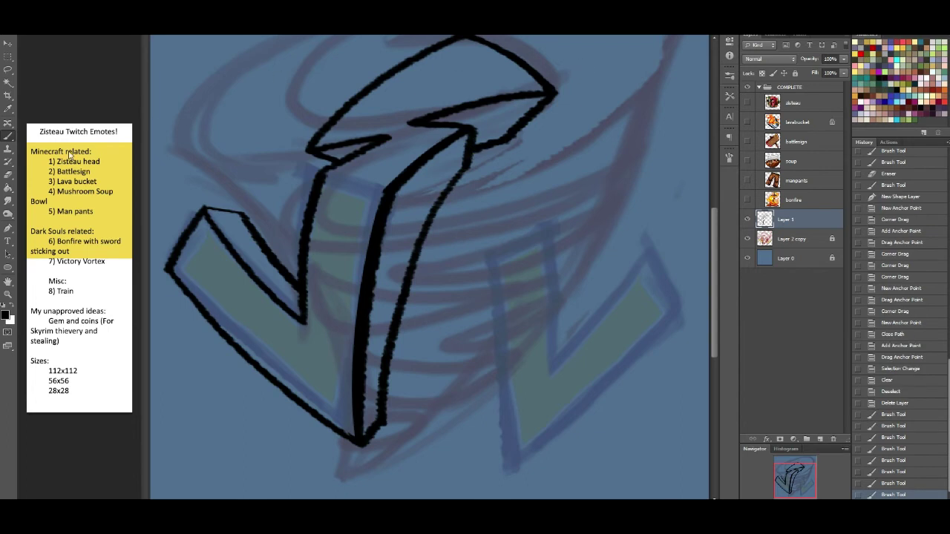
Erase along the thick front edge to thin it, and trim the bottom corner and the bolt tip's underside
click(12, 174)
drag(398, 201, 374, 345)
mouse_move(388, 245)
mouse_down()
mouse_move(394, 291)
mouse_move(372, 366)
mouse_up()
drag(377, 298, 369, 404)
mouse_move(371, 346)
mouse_down()
mouse_move(366, 439)
mouse_move(389, 422)
mouse_up()
drag(393, 420, 370, 458)
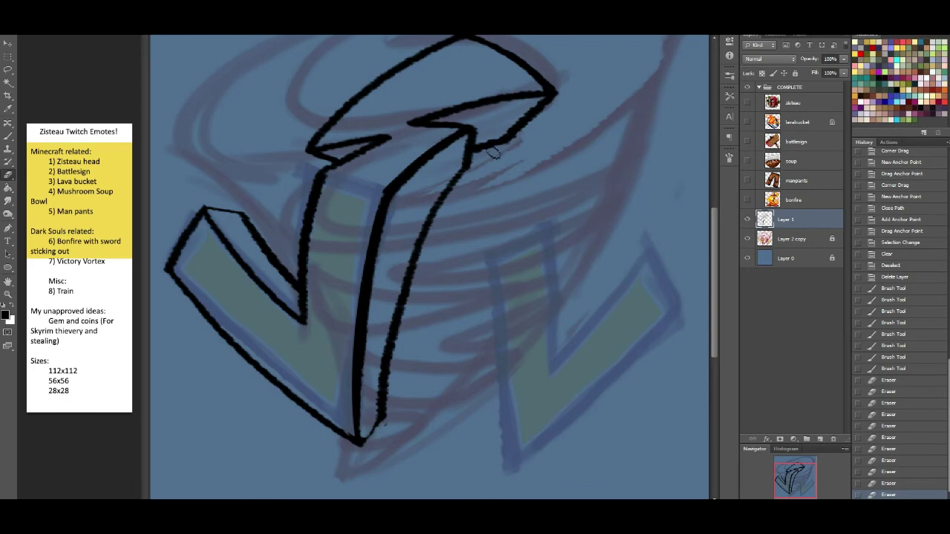
drag(480, 157, 506, 150)
drag(485, 156, 515, 146)
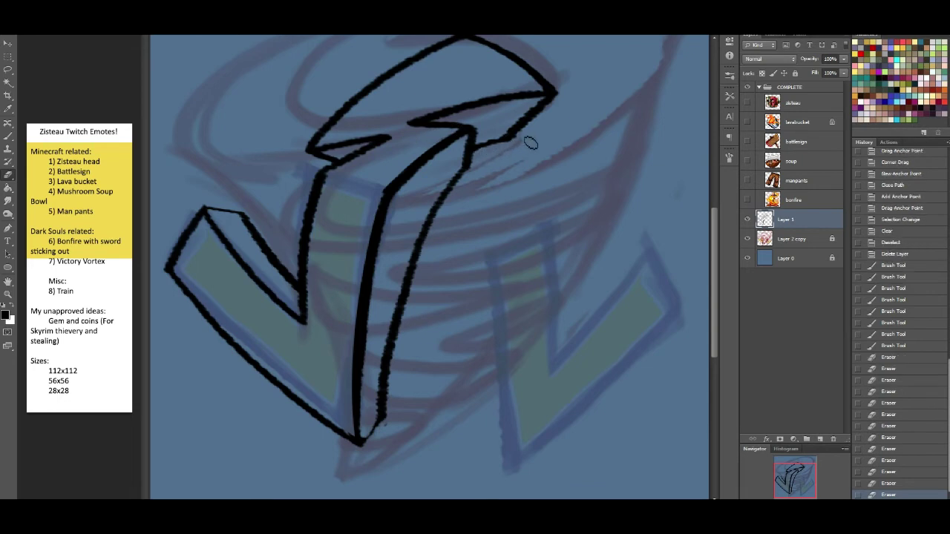
Re-ink the bottom corner and the lower end of the front edge, and touch up the right notch in black
click(8, 136)
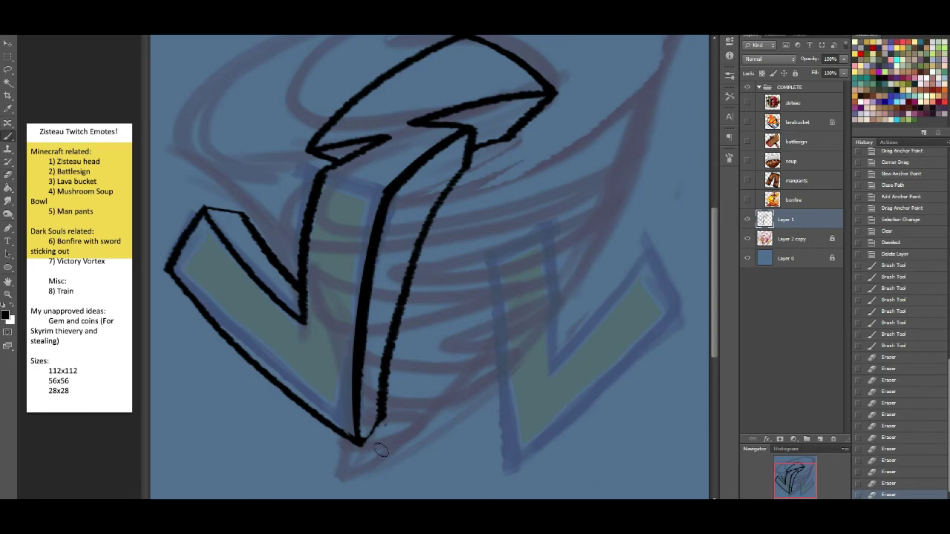
drag(372, 430, 361, 447)
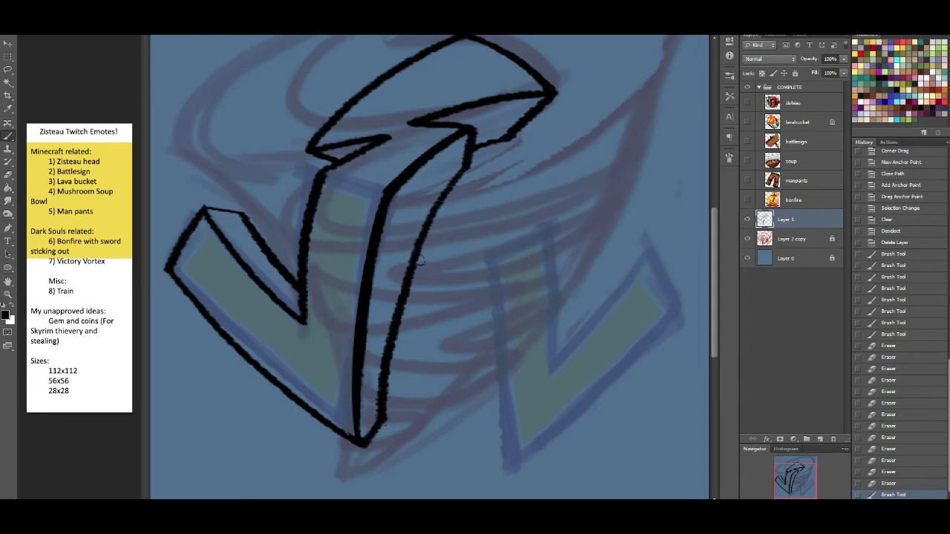
drag(363, 369, 362, 403)
key(ctrl+z)
drag(363, 365, 363, 442)
key(ctrl+z)
drag(357, 401, 363, 438)
key(ctrl+z)
drag(363, 371, 362, 436)
drag(363, 415, 363, 439)
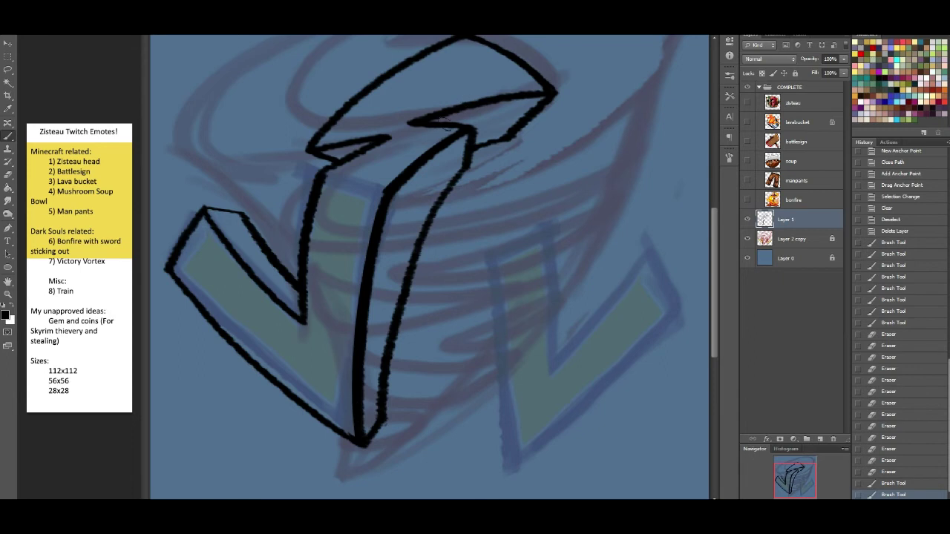
key(ctrl+z)
mouse_move(431, 121)
mouse_down()
mouse_move(472, 121)
mouse_move(476, 132)
mouse_up()
key(ctrl+z)
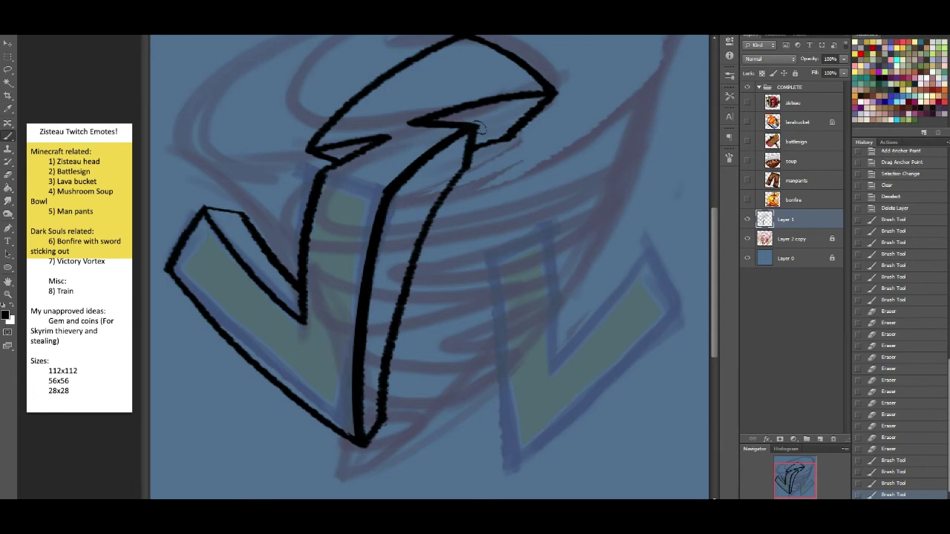
Rotate the canvas to smooth and thicken the V's outer side edge with long black strokes, and return it upright
click(7, 227)
drag(7, 283, 40, 293)
drag(591, 208, 519, 415)
click(8, 135)
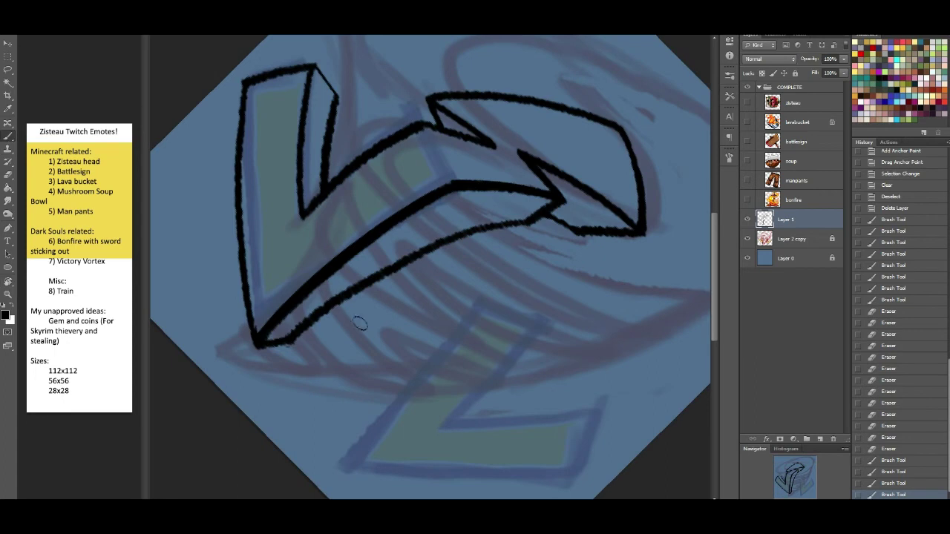
mouse_move(296, 338)
mouse_down()
mouse_move(386, 263)
mouse_move(490, 216)
mouse_up()
key(ctrl+z)
mouse_move(297, 338)
mouse_down()
mouse_move(340, 307)
mouse_move(462, 240)
mouse_up()
key(ctrl+z)
mouse_move(296, 340)
mouse_down()
mouse_move(366, 276)
mouse_move(472, 225)
mouse_up()
key(ctrl+z)
drag(298, 337, 500, 222)
mouse_move(327, 302)
mouse_down()
mouse_move(377, 265)
mouse_move(463, 229)
mouse_move(435, 254)
mouse_move(477, 238)
mouse_up()
drag(413, 261, 524, 224)
key(ctrl+z)
mouse_move(472, 238)
mouse_down()
mouse_move(521, 227)
mouse_move(526, 214)
mouse_up()
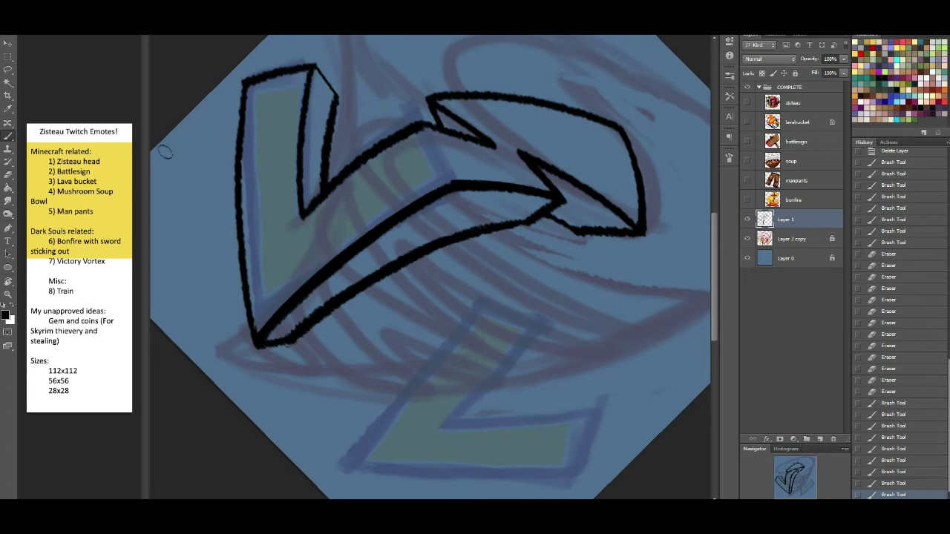
key(r)
drag(430, 142, 333, 159)
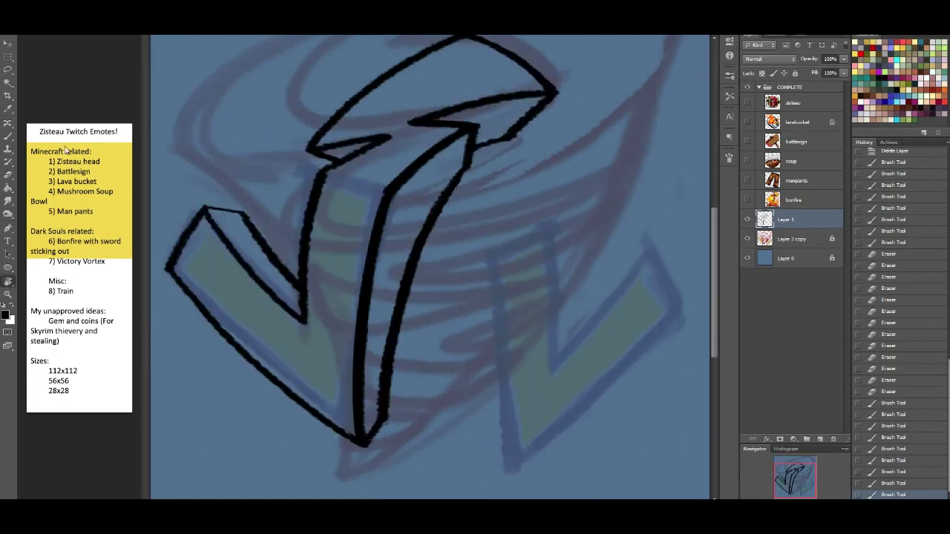
Thicken the short top edge of the left arm and touch up the side edge below the right notch
drag(209, 209, 246, 213)
key(ctrl+z)
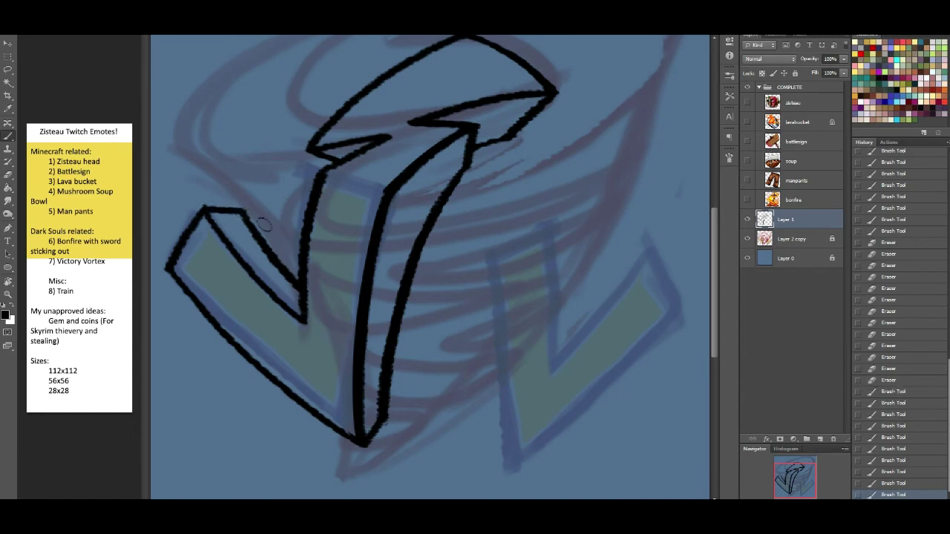
drag(461, 174, 452, 189)
key(ctrl+z)
Duplicate Layer 1 with the finished lightning-bolt V
drag(803, 476, 806, 480)
drag(794, 223, 820, 438)
Flip the duplicated V horizontally, scale it down, and place it over the right V of the sketch
key(ctrl+t)
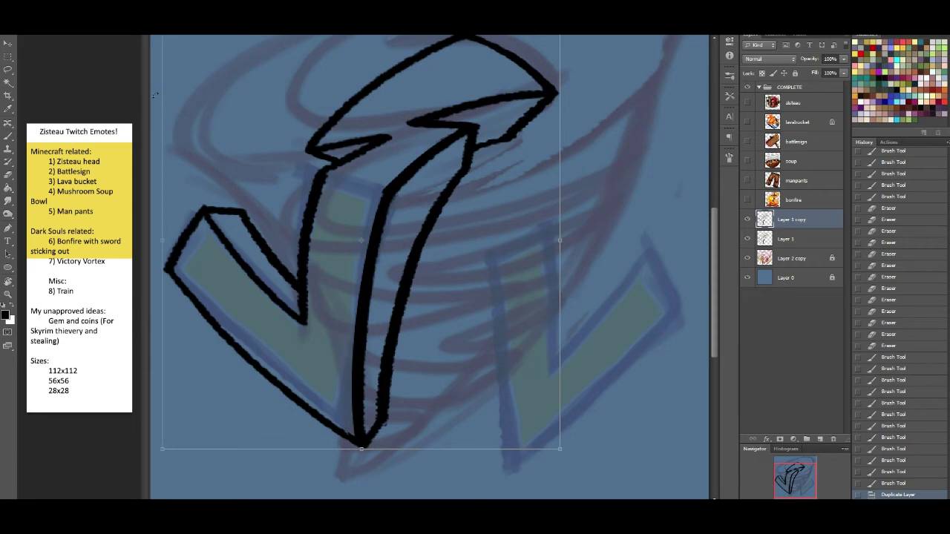
right_click(456, 81)
click(468, 263)
drag(804, 472, 801, 465)
drag(164, 96, 298, 233)
drag(532, 392, 556, 381)
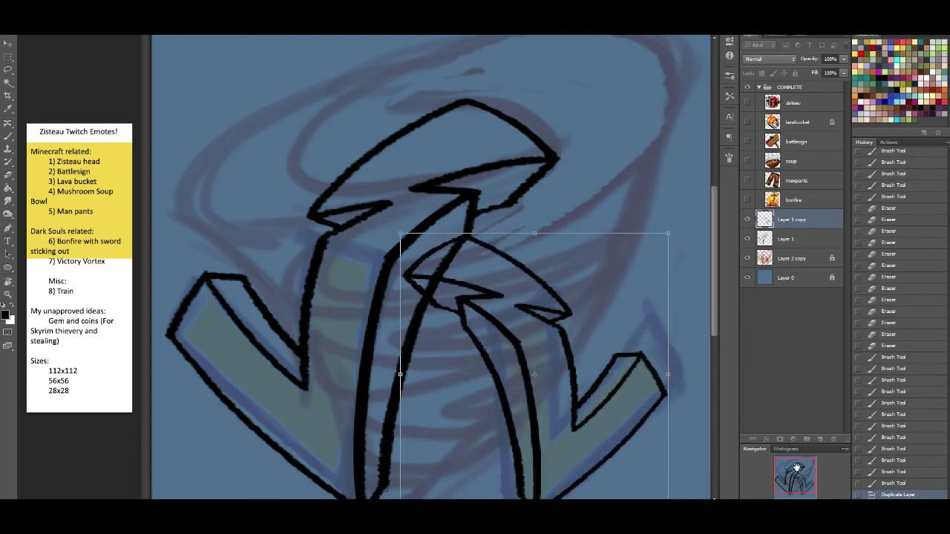
drag(796, 470, 800, 477)
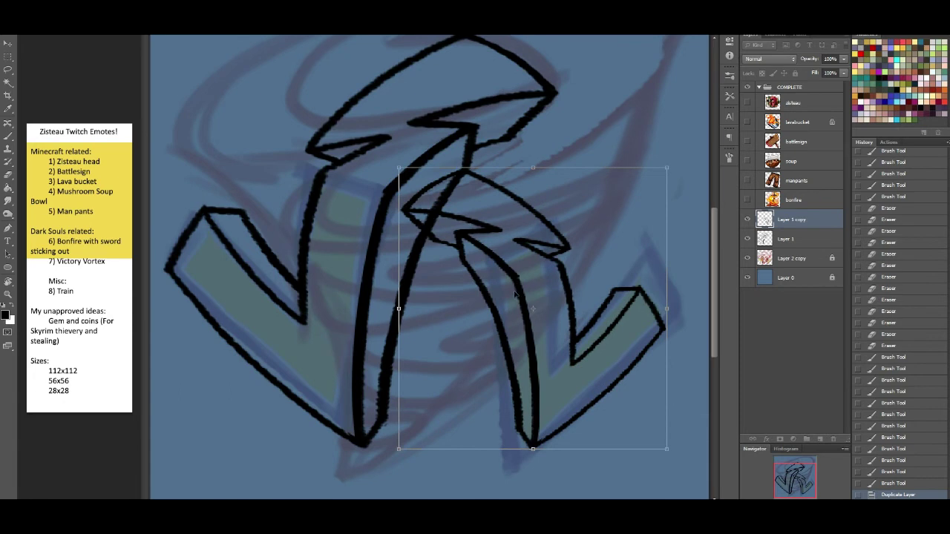
Try to rotate and rescale the mirrored V to match the sketch, and revert the layer to its untransformed duplicate
drag(514, 294, 505, 308)
drag(656, 180, 697, 135)
drag(556, 351, 531, 348)
drag(689, 416, 711, 409)
drag(589, 337, 594, 327)
drag(376, 112, 456, 186)
key(Return)
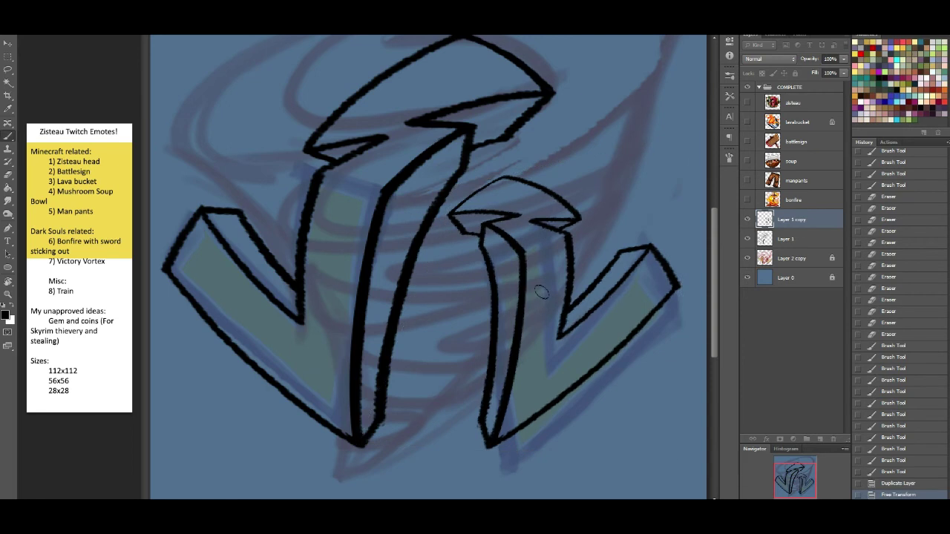
click(890, 485)
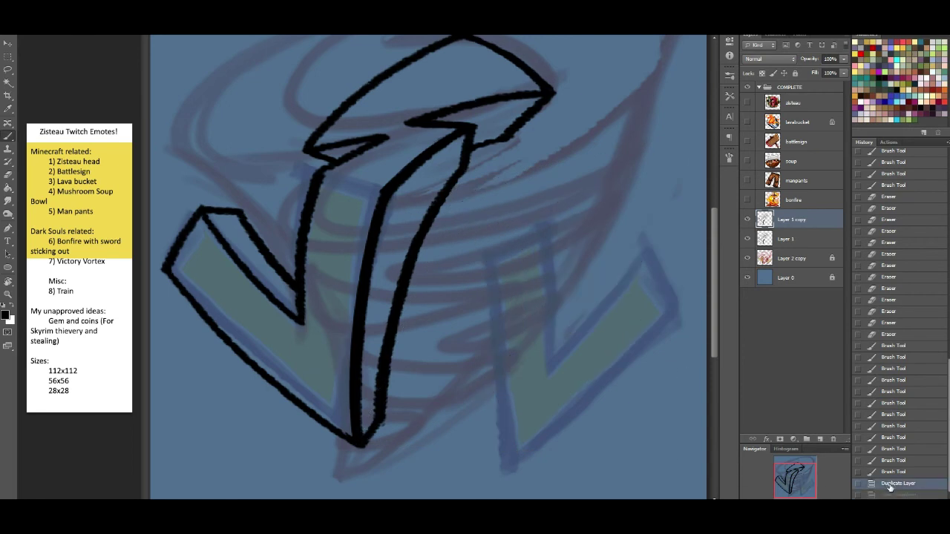
Start a free transform on the duplicate layer and flip the V horizontally
key(ctrl+t)
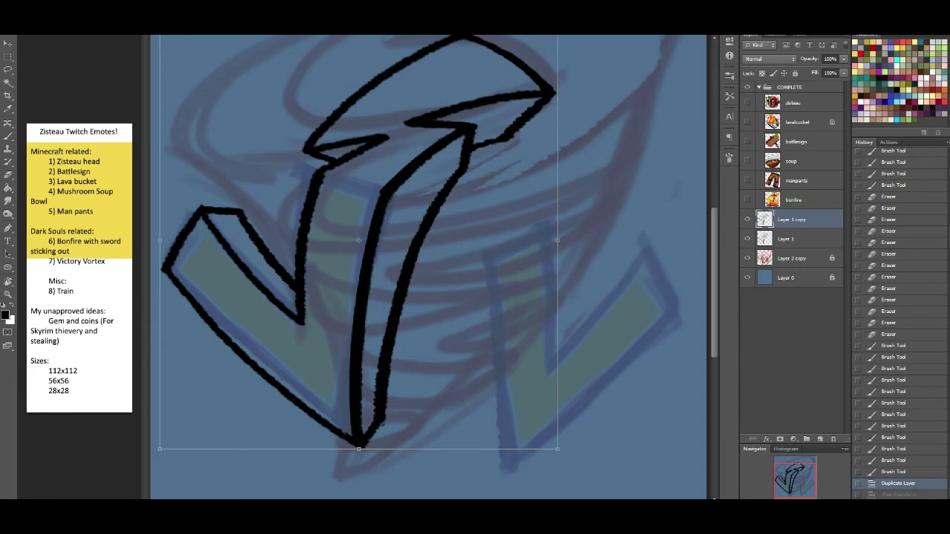
key(alt+e)
key(a)
key(h)
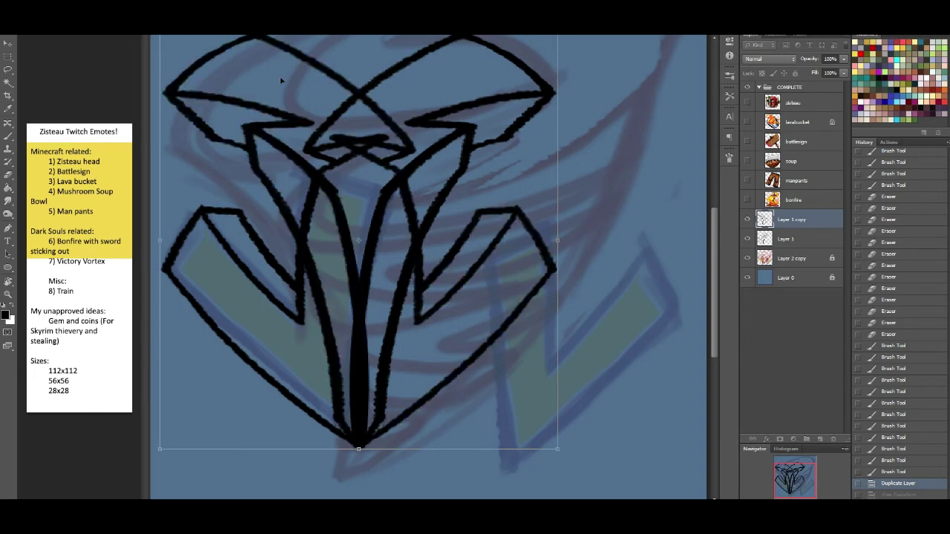
Scale down the mirrored V, apply the transform, and move it over the right V of the sketch
scroll(308, 163, up, 3)
drag(162, 112, 294, 246)
drag(807, 471, 809, 480)
drag(460, 363, 555, 386)
drag(653, 191, 698, 143)
key(Return)
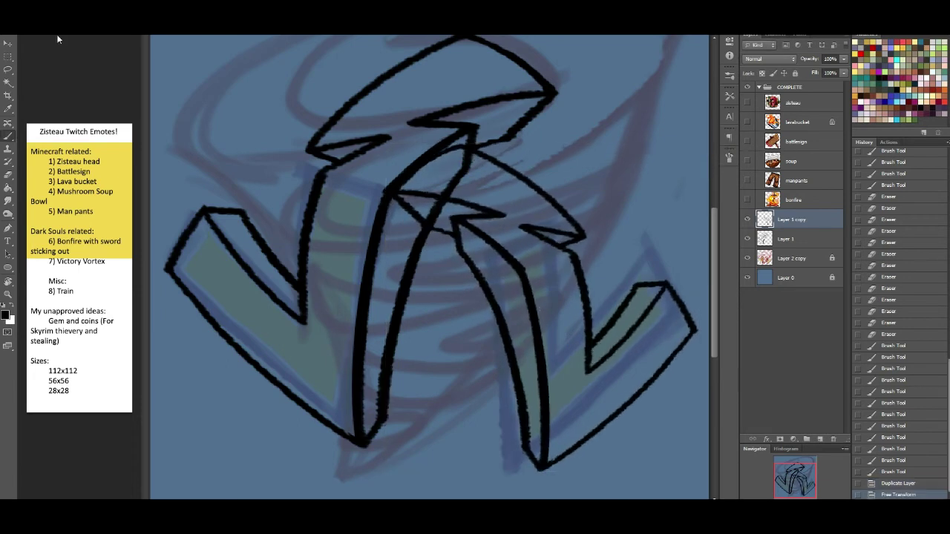
drag(575, 368, 557, 360)
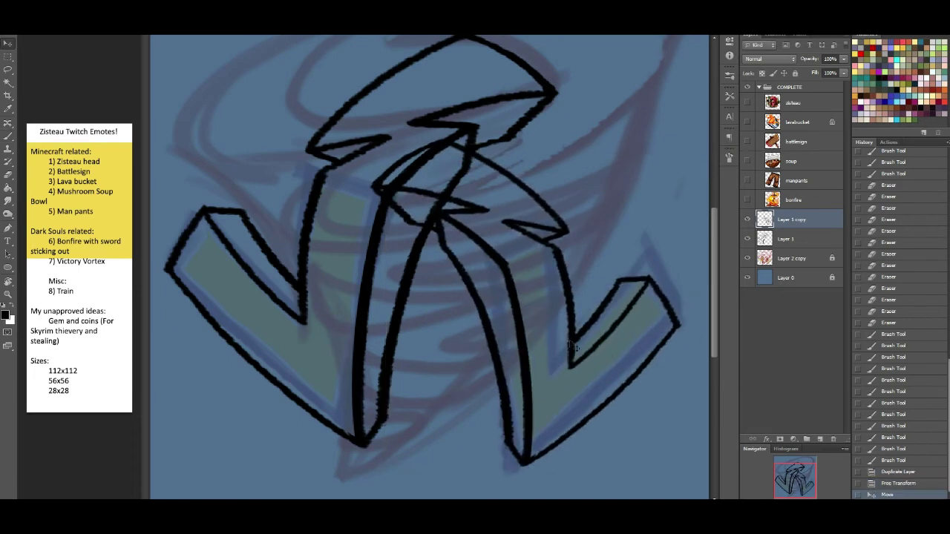
Ink the top and side edges that cap the tall arm of the mirrored V with the Brush tool
click(8, 136)
drag(497, 257, 576, 245)
drag(496, 258, 474, 295)
key(ctrl+z)
Select the lightning-bolt part above the mirrored V's tall arm with the Polygonal Lasso, delete it, and deselect
drag(8, 69, 51, 74)
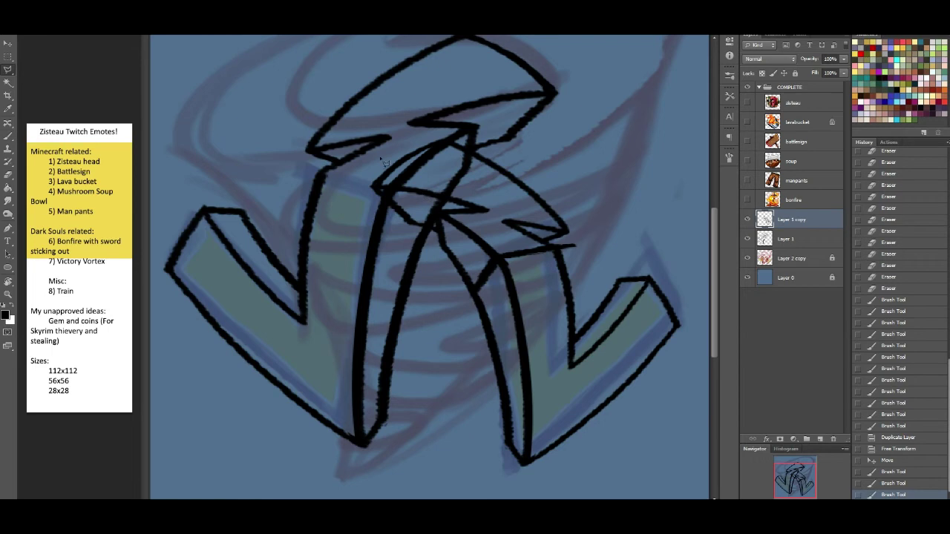
click(301, 182)
click(460, 84)
click(640, 221)
click(497, 256)
click(463, 303)
click(282, 209)
double_click(303, 187)
key(Delete)
key(ctrl+d)
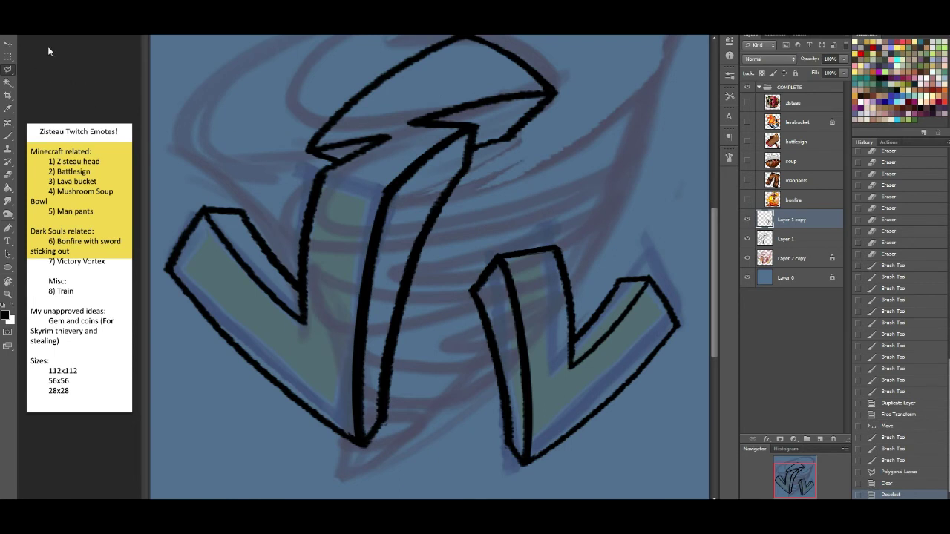
Redraw the corner at the tip of the mirrored V's short arm and erase the excess line
click(9, 137)
mouse_move(612, 286)
mouse_down()
mouse_move(639, 282)
mouse_move(616, 285)
mouse_up()
click(8, 175)
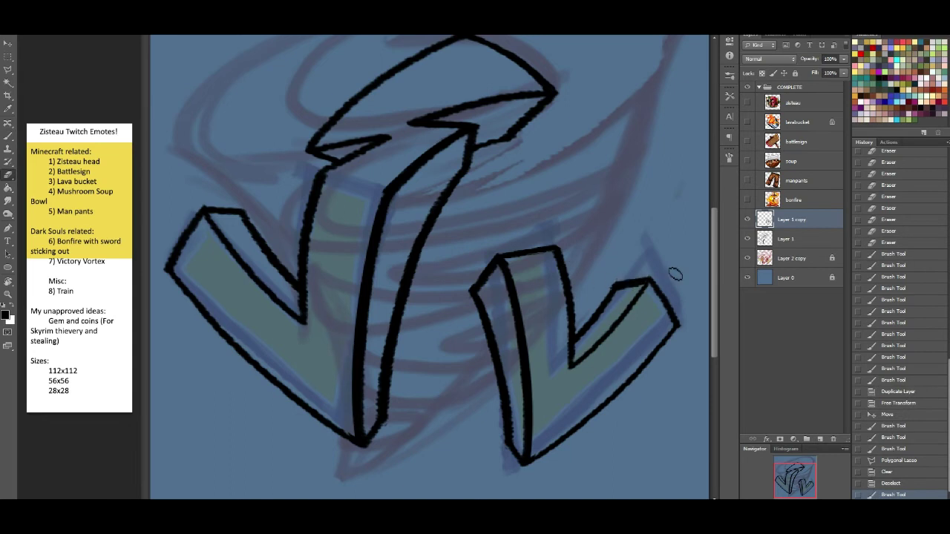
click(622, 279)
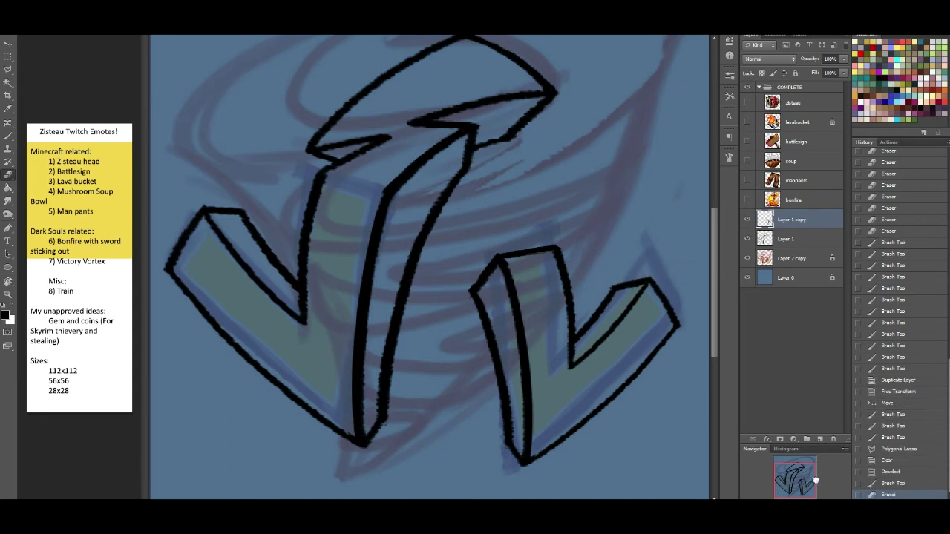
Enlarge and reposition the mirrored V with Free Transform to fit the sketch, then merge it down into the V layer
key(ctrl+e)
key(ctrl+z)
key(ctrl+t)
drag(467, 245, 440, 223)
drag(561, 364, 578, 389)
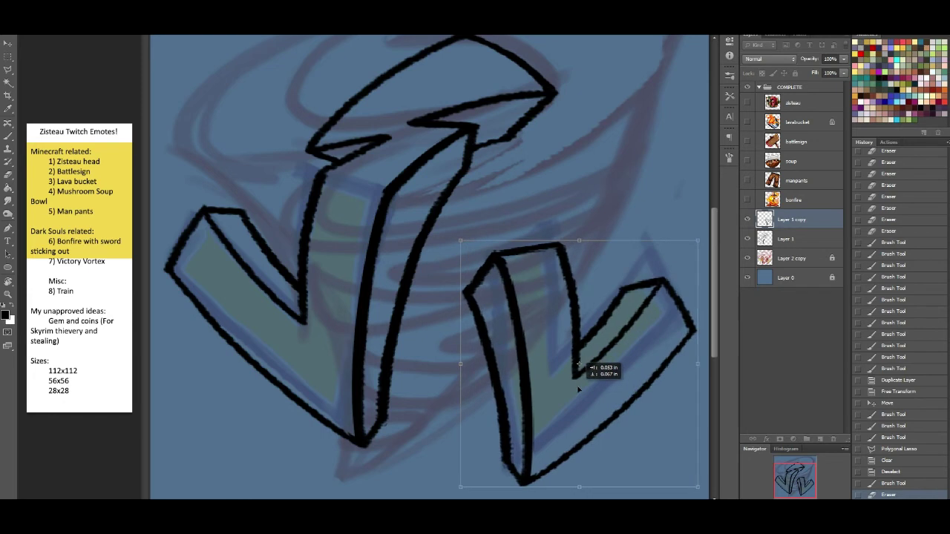
drag(460, 240, 450, 230)
key(Return)
key(ctrl+e)
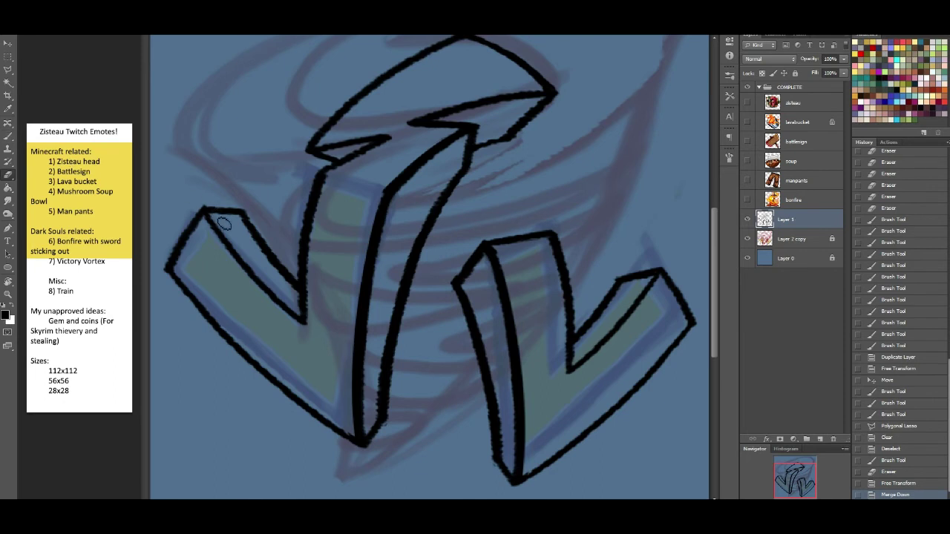
Clean up the top edge of the large V's short arm and thicken the lower edge of its bolt head
drag(245, 218, 209, 212)
key(ctrl+z)
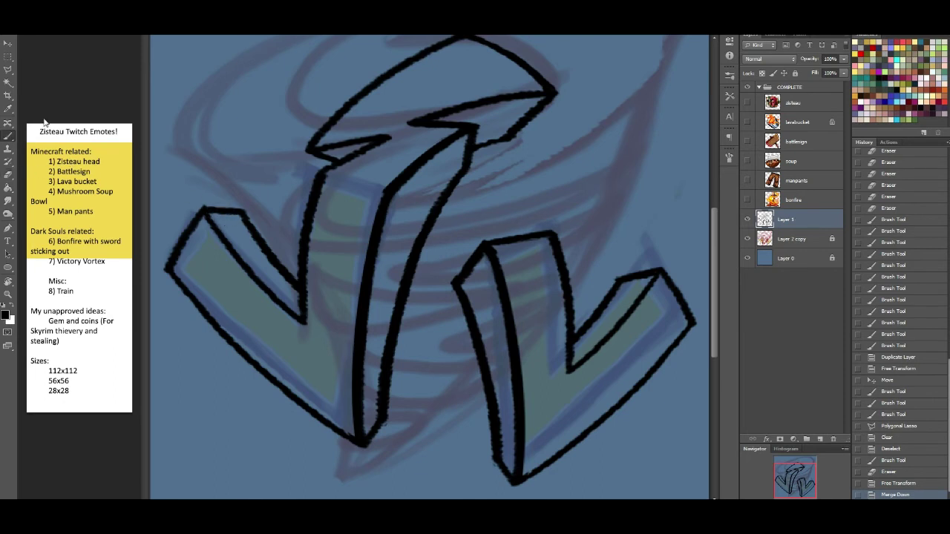
drag(213, 216, 239, 214)
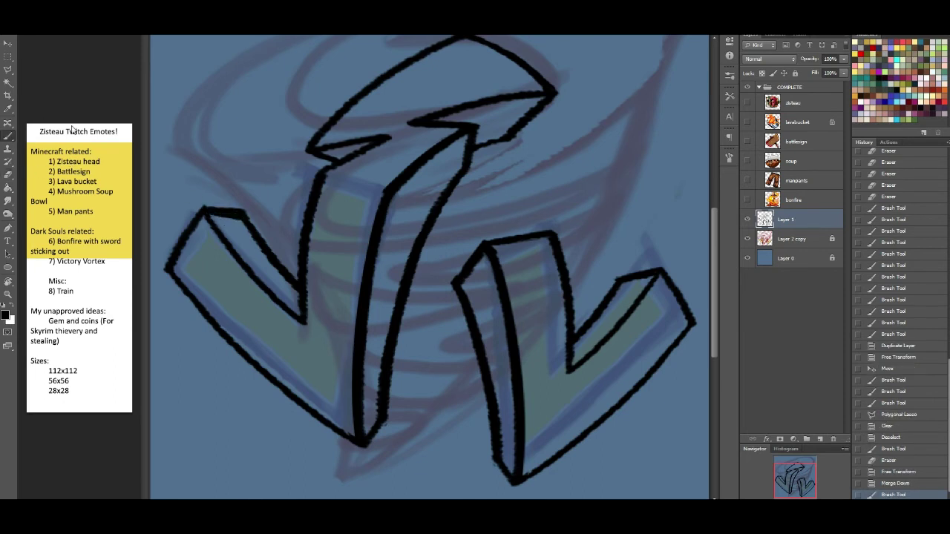
key(e)
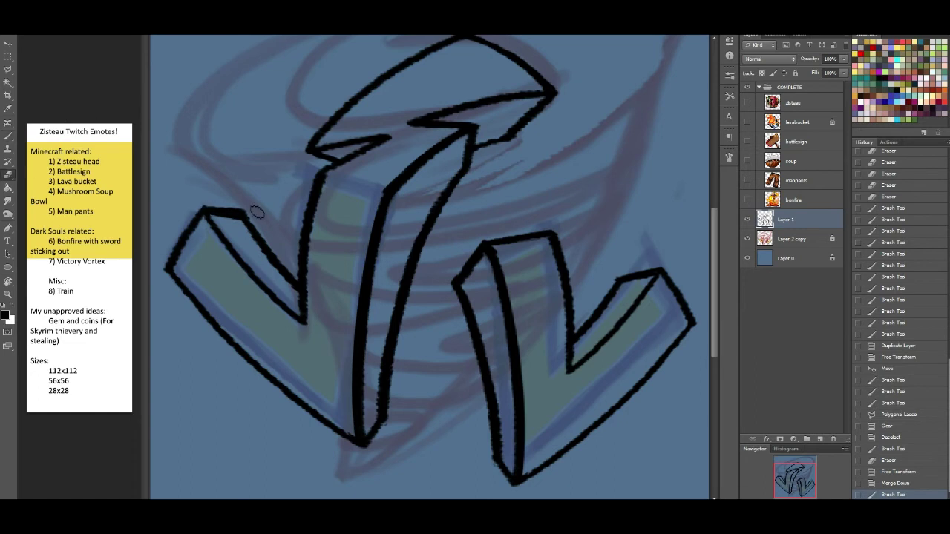
drag(256, 217, 196, 205)
click(9, 138)
drag(478, 137, 515, 139)
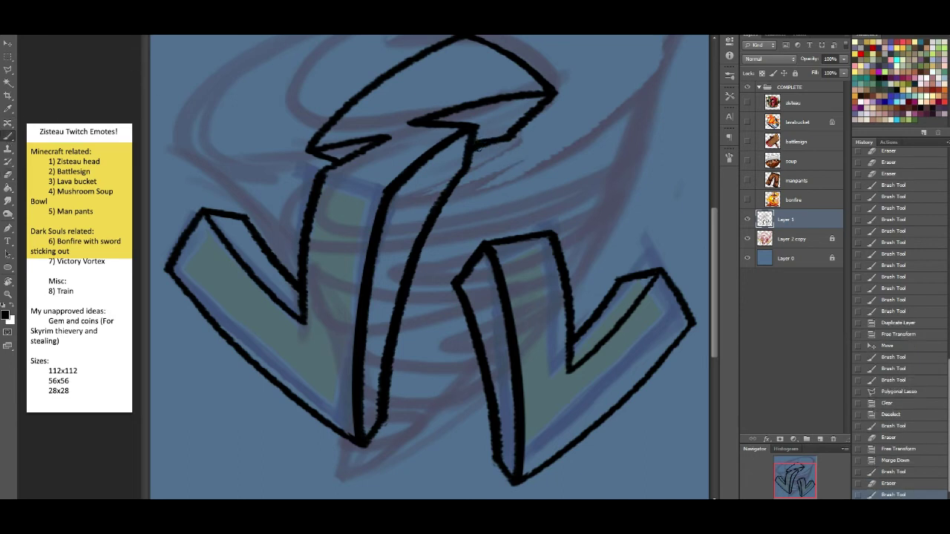
drag(479, 139, 517, 135)
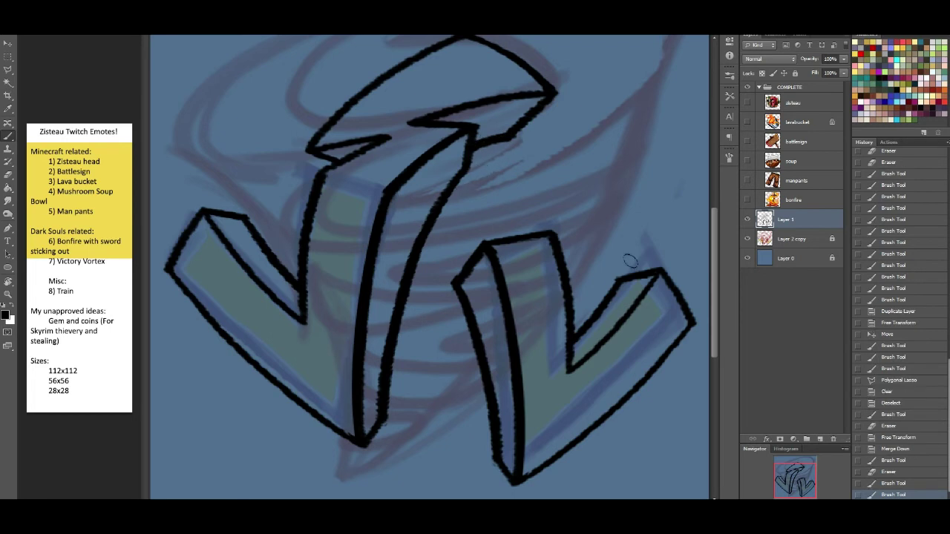
Hide the V line-art layer and add a new layer above it for the tornado
drag(796, 479, 787, 463)
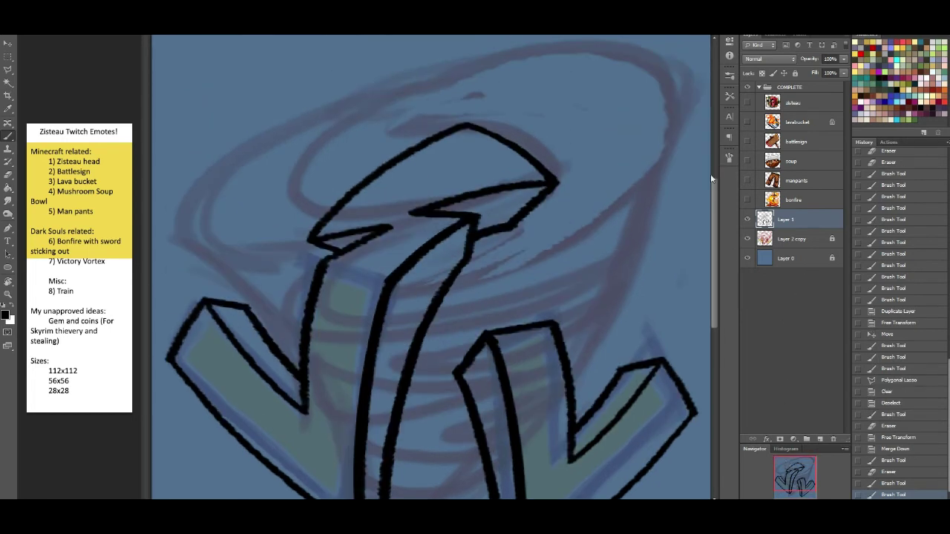
click(747, 220)
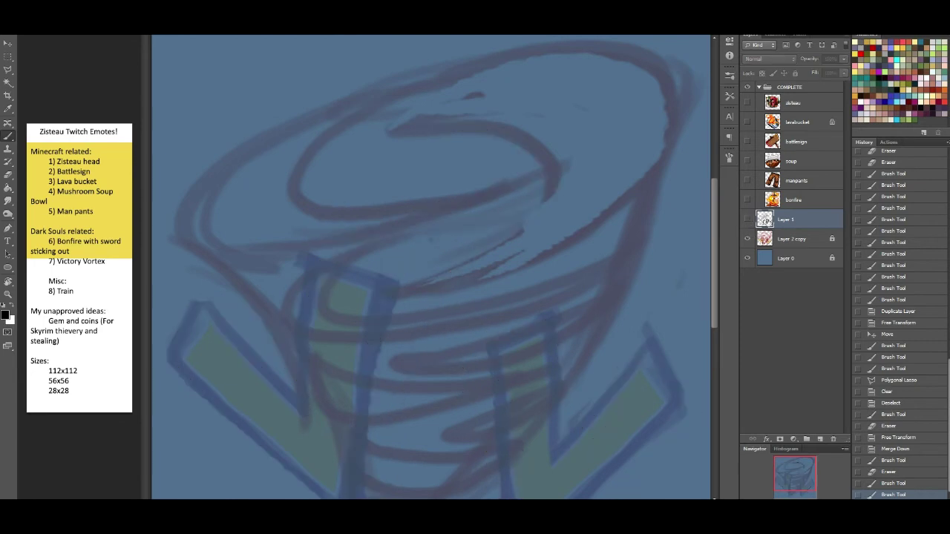
click(820, 440)
drag(792, 470, 785, 466)
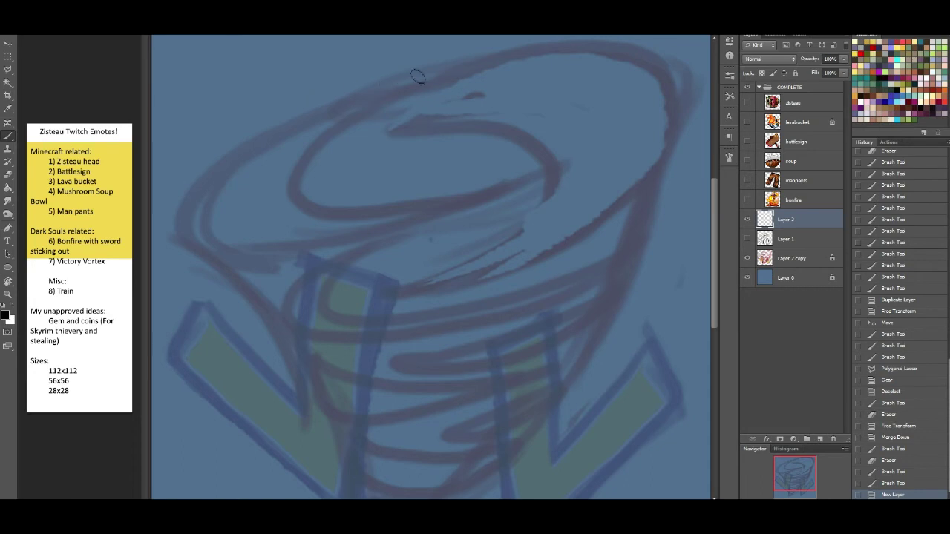
Ink the left crescent of the tornado's rim with a thick outer loop and a thinner inner curve
mouse_move(443, 68)
mouse_down()
mouse_move(343, 93)
mouse_move(203, 171)
mouse_move(254, 254)
mouse_move(484, 209)
mouse_up()
drag(556, 168, 555, 169)
drag(408, 77, 276, 137)
key(ctrl+z)
mouse_move(438, 69)
mouse_down()
mouse_move(322, 138)
mouse_move(432, 212)
mouse_up()
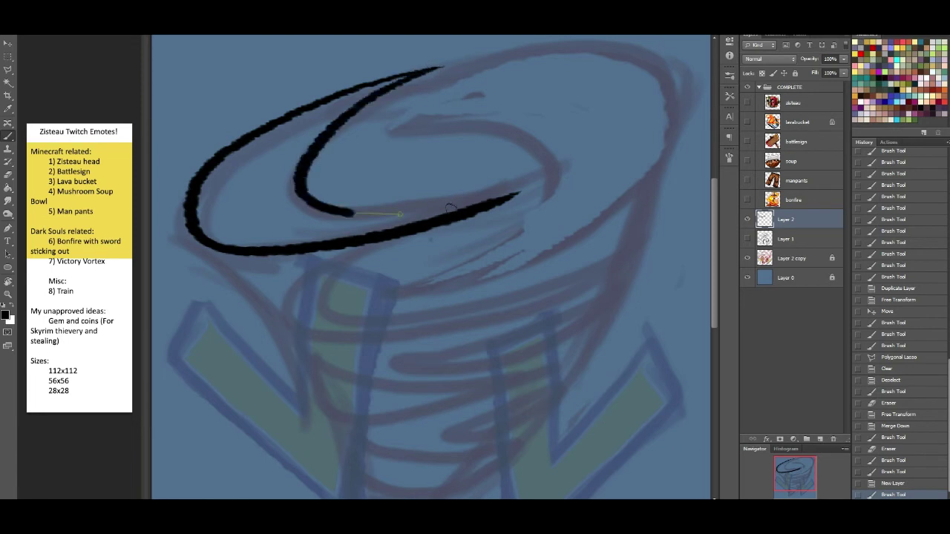
key(ctrl+z)
mouse_move(435, 68)
mouse_down()
mouse_move(306, 137)
mouse_move(288, 177)
mouse_move(396, 209)
mouse_move(532, 192)
mouse_move(550, 170)
mouse_up()
Ink the right crescent of the tornado's rim, redrawing its inner curve until both lines meet in a lower point
mouse_move(391, 100)
mouse_down()
mouse_move(497, 68)
mouse_move(668, 107)
mouse_move(423, 282)
mouse_up()
mouse_move(391, 102)
mouse_down()
mouse_move(547, 121)
mouse_move(455, 262)
mouse_move(417, 280)
mouse_up()
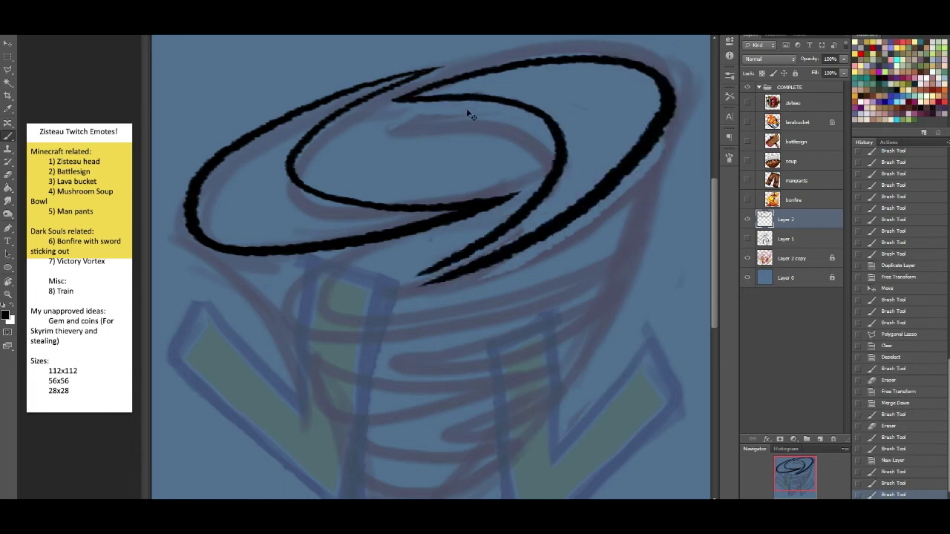
key(ctrl+z)
mouse_move(396, 98)
mouse_down()
mouse_move(549, 101)
mouse_move(375, 295)
mouse_move(461, 267)
mouse_up()
key(ctrl+z)
drag(411, 288, 424, 287)
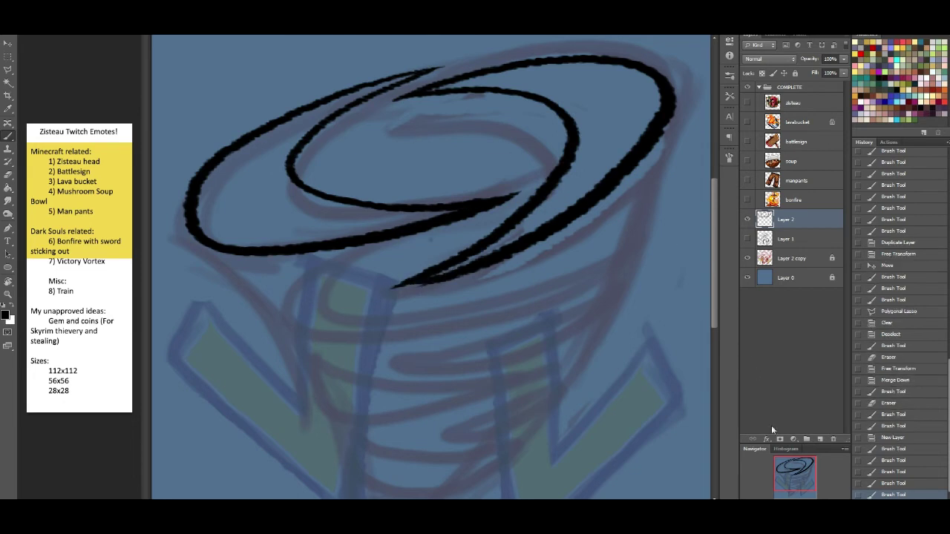
Try inking the left crescent of the tornado's second band just below the rim
drag(803, 469, 802, 473)
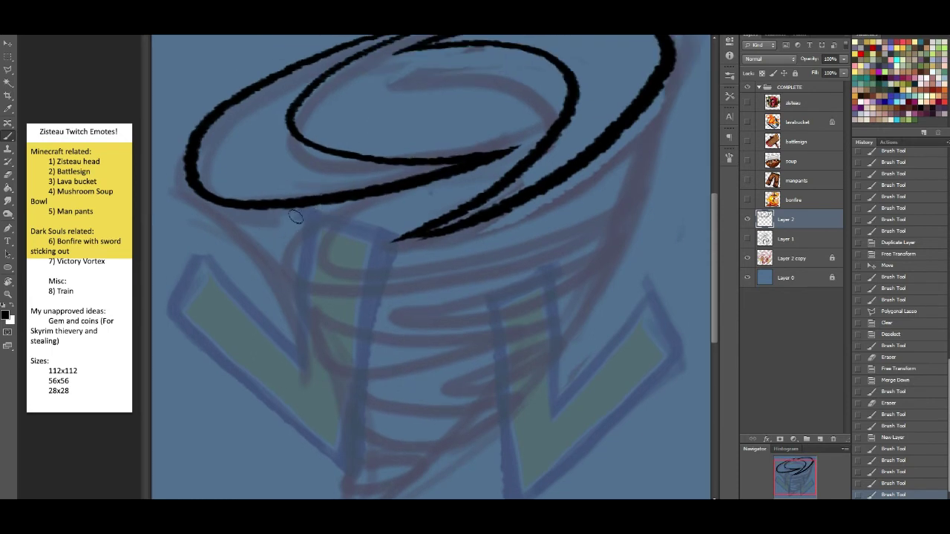
drag(330, 199, 624, 237)
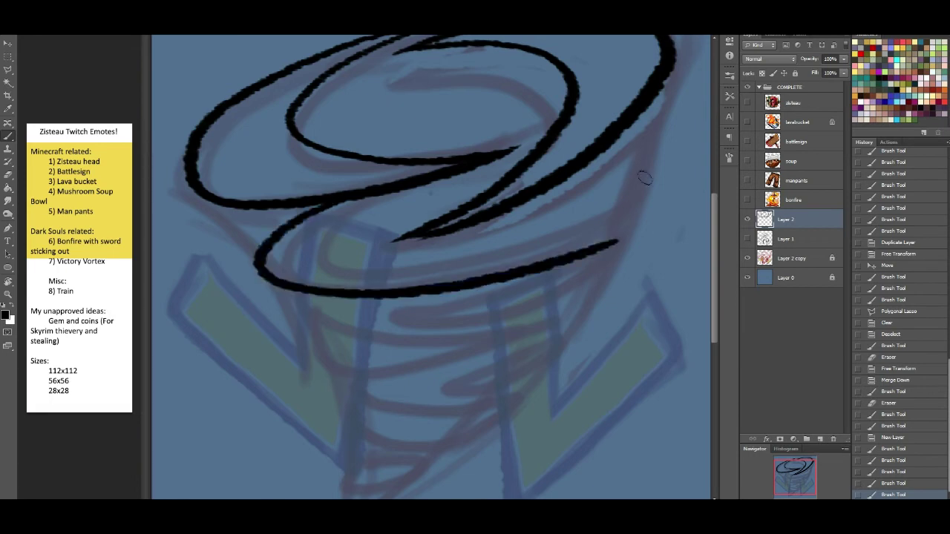
mouse_move(392, 196)
mouse_down()
mouse_move(417, 274)
mouse_move(647, 237)
mouse_up()
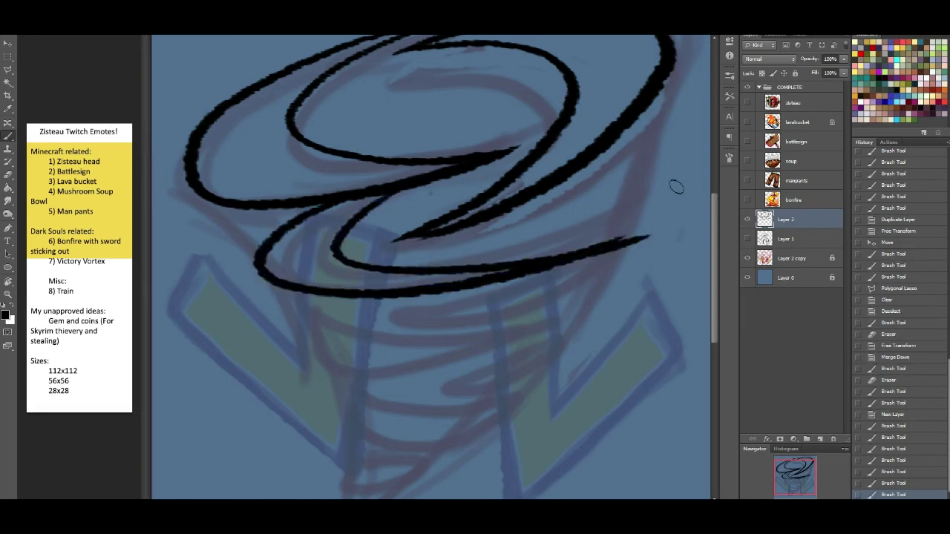
key(ctrl+z)
mouse_move(351, 213)
mouse_down()
mouse_move(498, 259)
mouse_move(583, 241)
mouse_up()
key(ctrl+z)
mouse_move(408, 191)
mouse_down()
mouse_move(346, 222)
mouse_move(362, 263)
mouse_move(624, 239)
mouse_up()
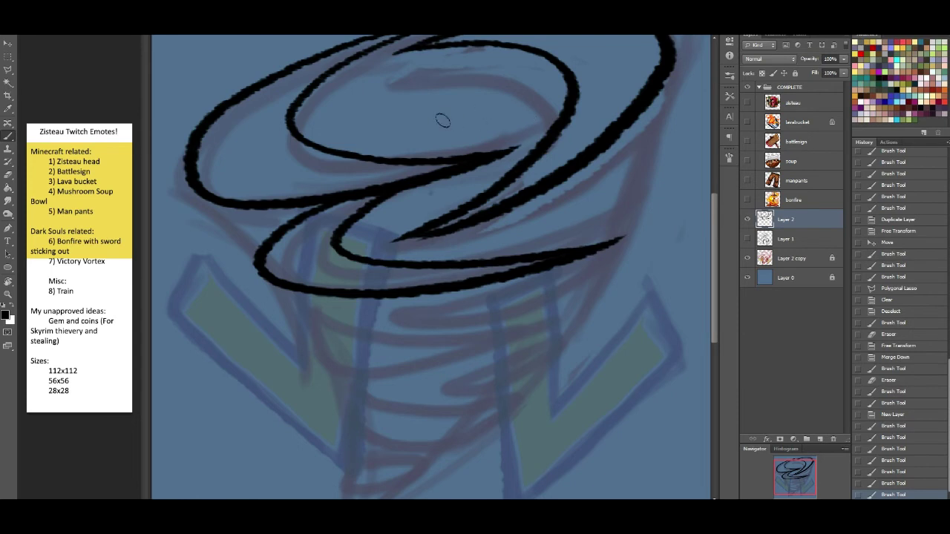
Try inking a small pointed swirl inside the funnel opening and the right crescent of the second band
drag(451, 140, 548, 138)
key(ctrl+z)
drag(467, 141, 543, 138)
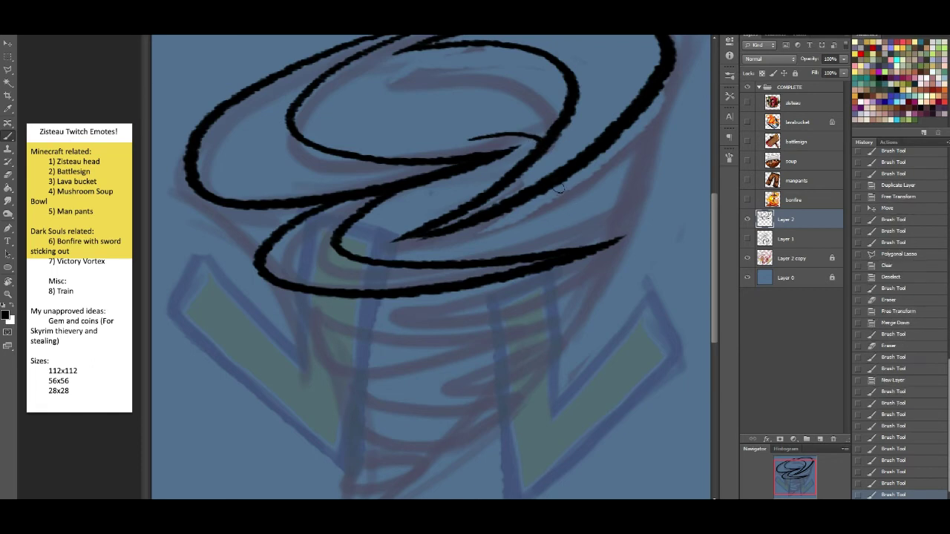
mouse_move(570, 179)
mouse_down()
mouse_move(491, 240)
mouse_move(557, 228)
mouse_move(642, 182)
mouse_up()
key(ctrl+z)
mouse_move(573, 178)
mouse_down()
mouse_move(542, 206)
mouse_move(462, 243)
mouse_up()
key(ctrl+z)
mouse_move(567, 180)
mouse_down()
mouse_move(516, 222)
mouse_move(451, 249)
mouse_move(534, 232)
mouse_move(628, 178)
mouse_move(644, 145)
mouse_move(627, 110)
mouse_up()
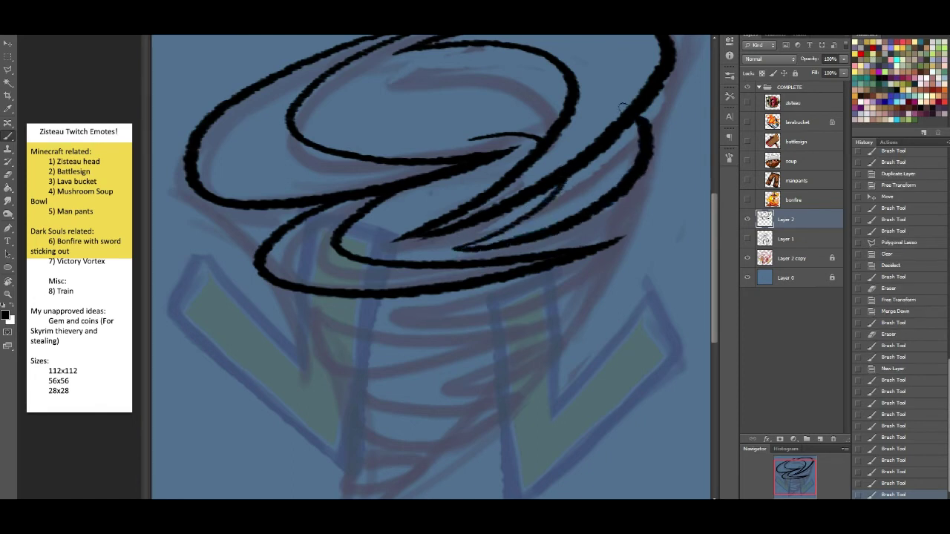
drag(468, 136, 573, 104)
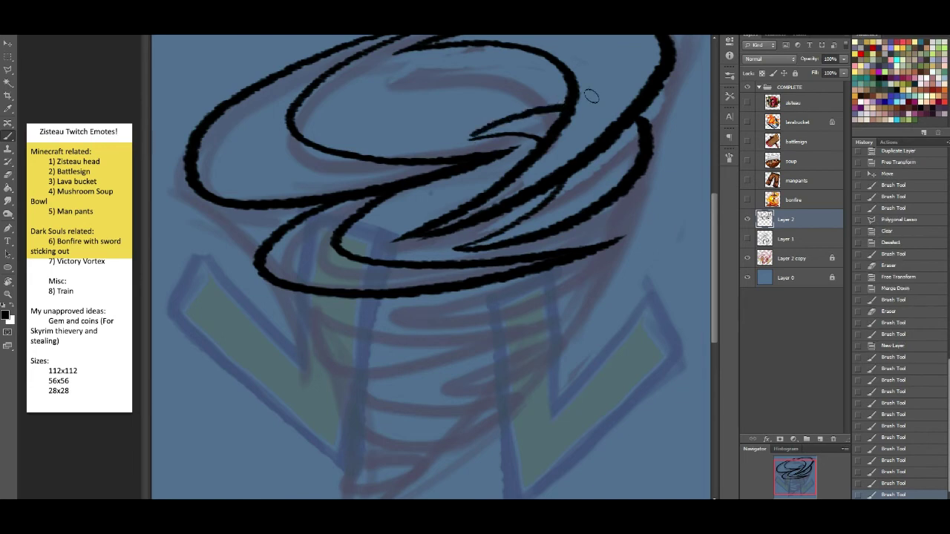
Touch up the pointed lower tip of the rim's right crescent
drag(645, 117, 646, 139)
key(ctrl+z)
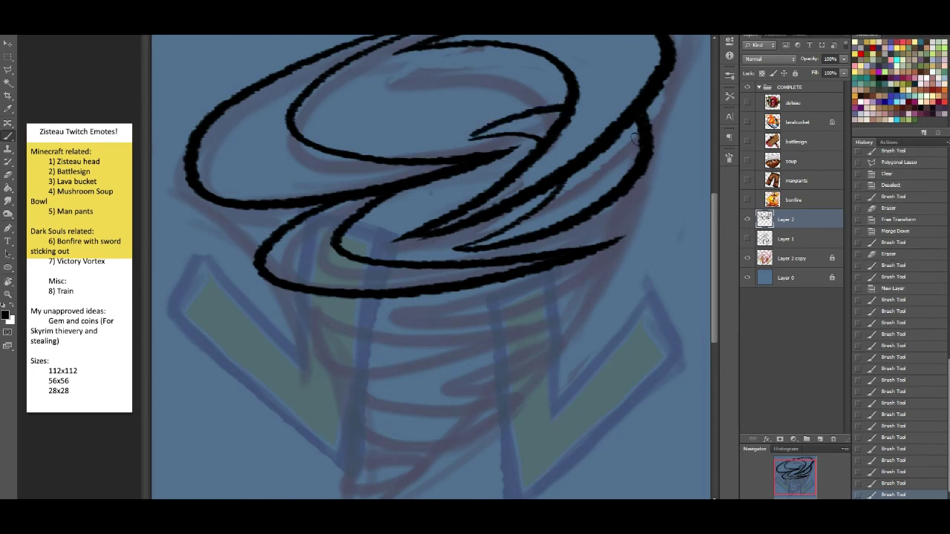
drag(442, 236, 389, 245)
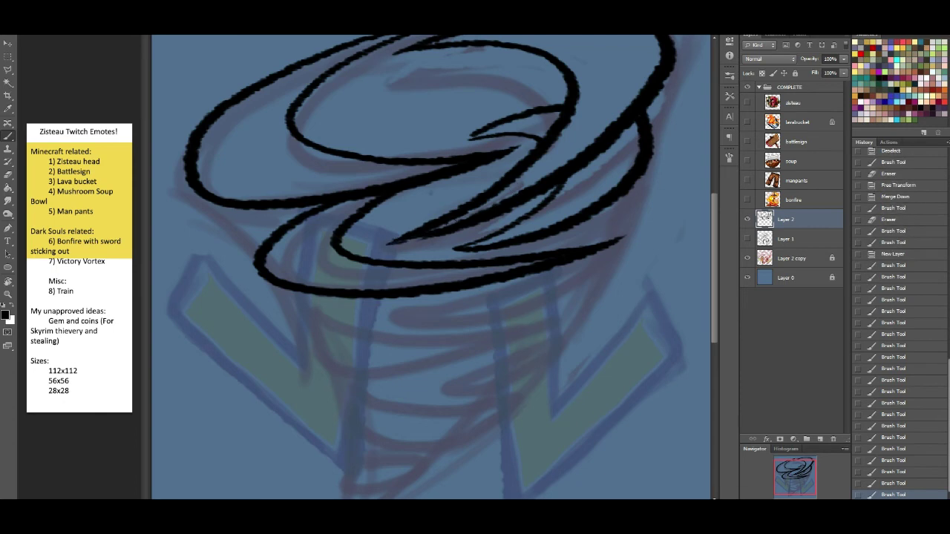
key(ctrl+z)
drag(443, 232, 394, 241)
drag(410, 239, 448, 231)
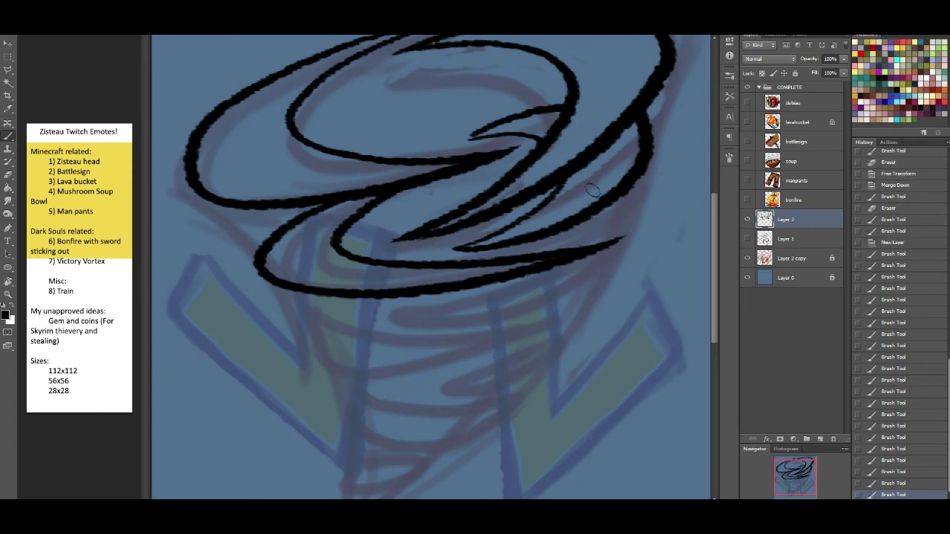
Thicken the upper curve of the second band's right crescent and erase along its outer edge
mouse_move(800, 486)
mouse_down()
mouse_move(799, 496)
mouse_move(793, 472)
mouse_up()
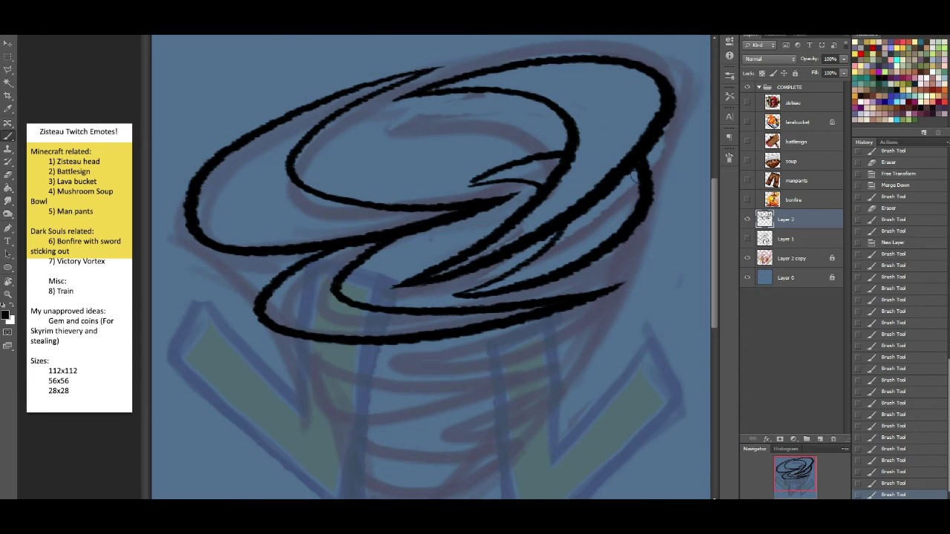
drag(637, 170, 648, 186)
click(8, 174)
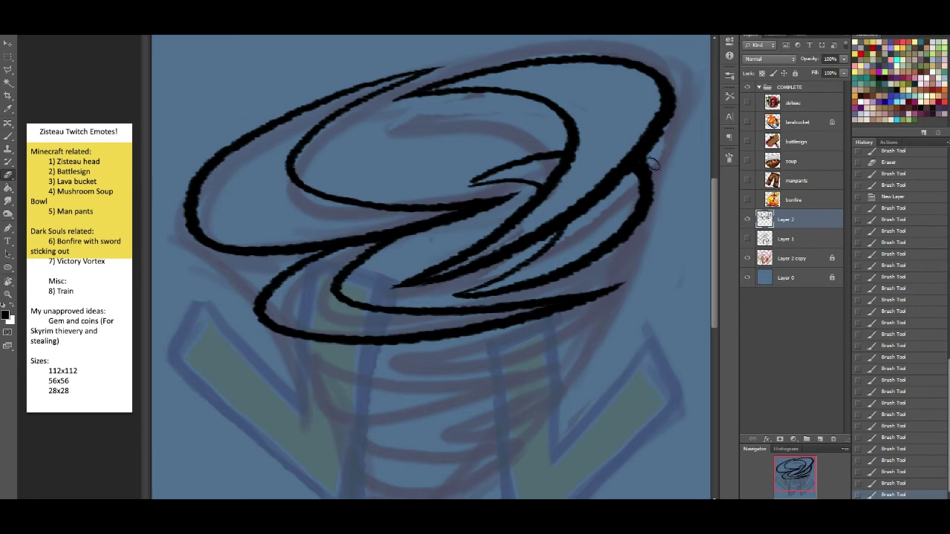
drag(650, 166, 659, 184)
drag(653, 167, 661, 217)
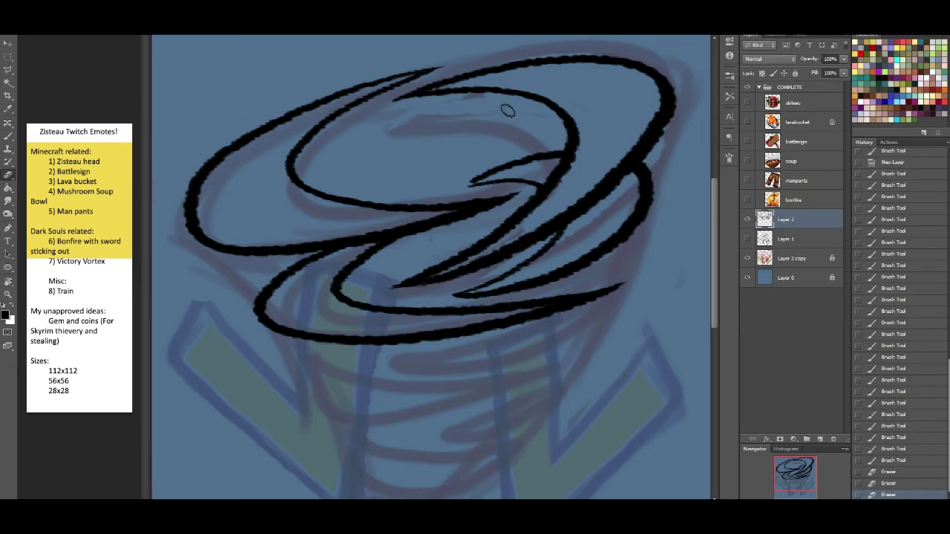
Try inking the tornado's third band as a closed crescent below the second band
click(6, 138)
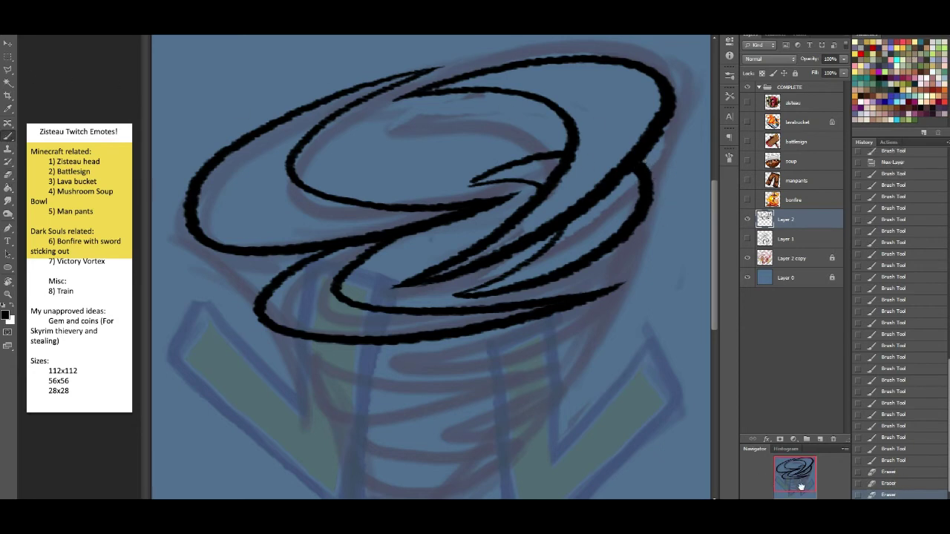
drag(801, 482, 801, 489)
mouse_move(304, 255)
mouse_down()
mouse_move(416, 287)
mouse_move(555, 265)
mouse_up()
mouse_move(305, 258)
mouse_down()
mouse_move(339, 328)
mouse_move(536, 278)
mouse_up()
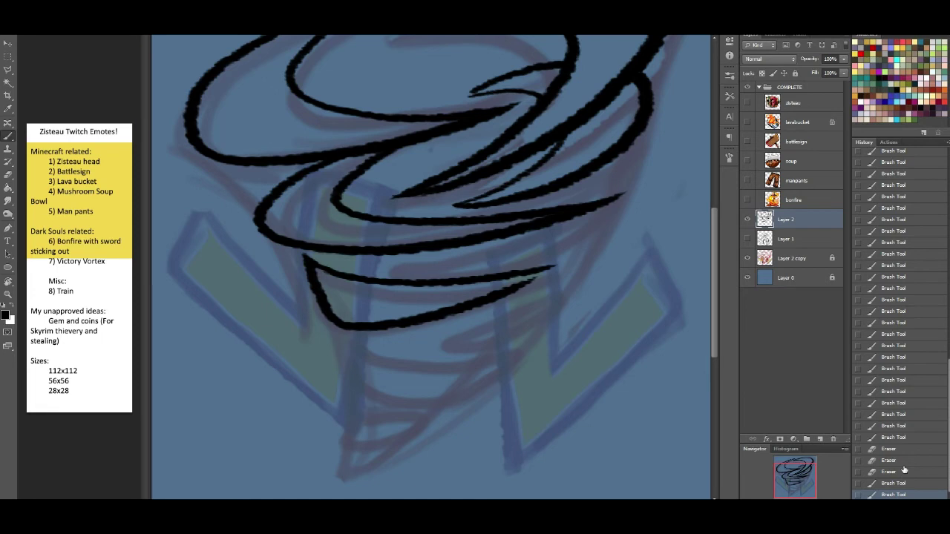
Revert the drawing through the history to the state with only the two rim crescents inked
mouse_move(911, 410)
mouse_down()
mouse_move(922, 277)
mouse_move(902, 194)
mouse_up()
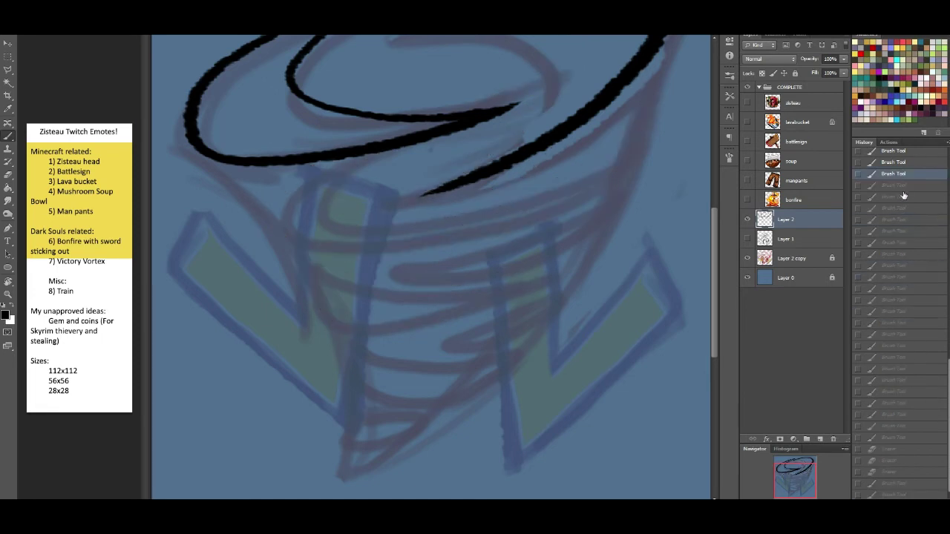
click(902, 197)
click(896, 199)
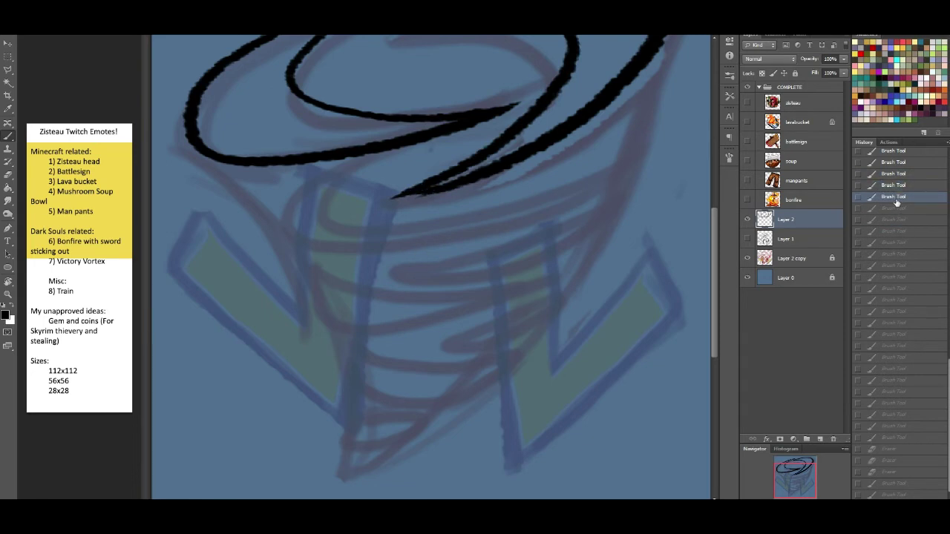
drag(795, 473, 802, 483)
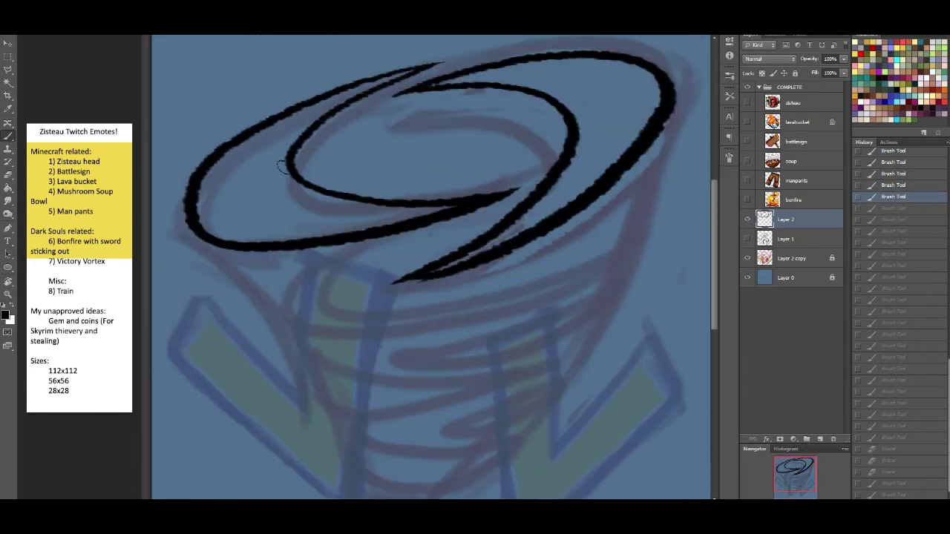
Redraw the rounded outer end of the rim's left crescent farther out and erase the old line inside it
drag(197, 165, 217, 249)
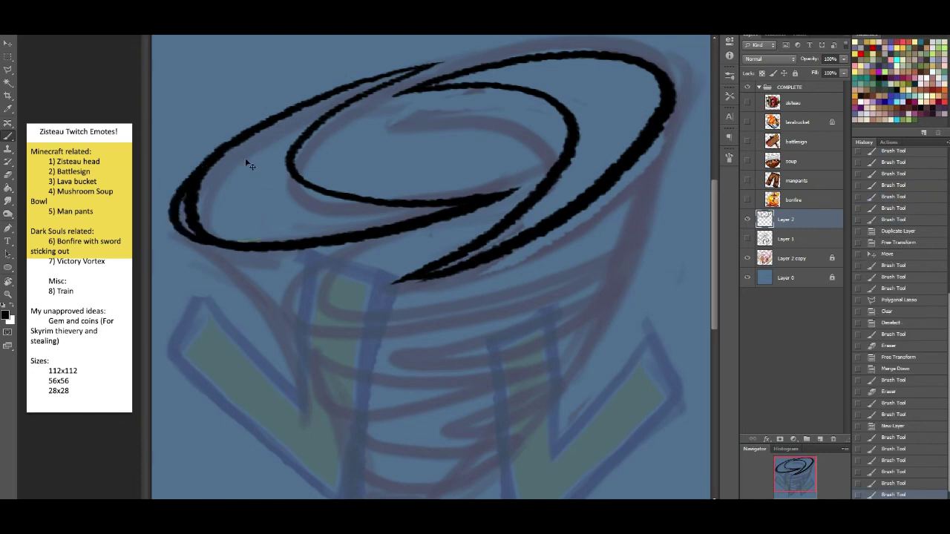
key(ctrl+z)
mouse_move(175, 194)
mouse_down()
mouse_move(169, 215)
mouse_move(188, 240)
mouse_move(290, 239)
mouse_up()
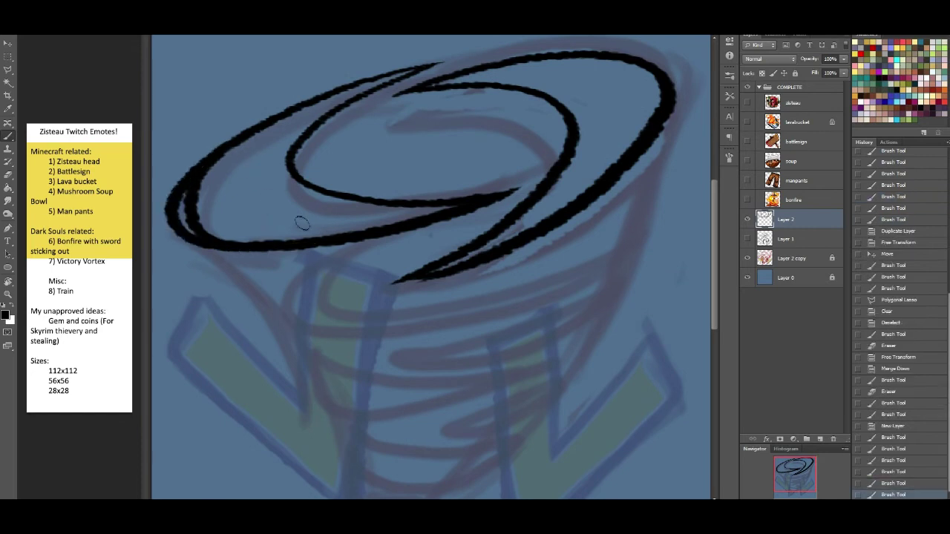
click(10, 173)
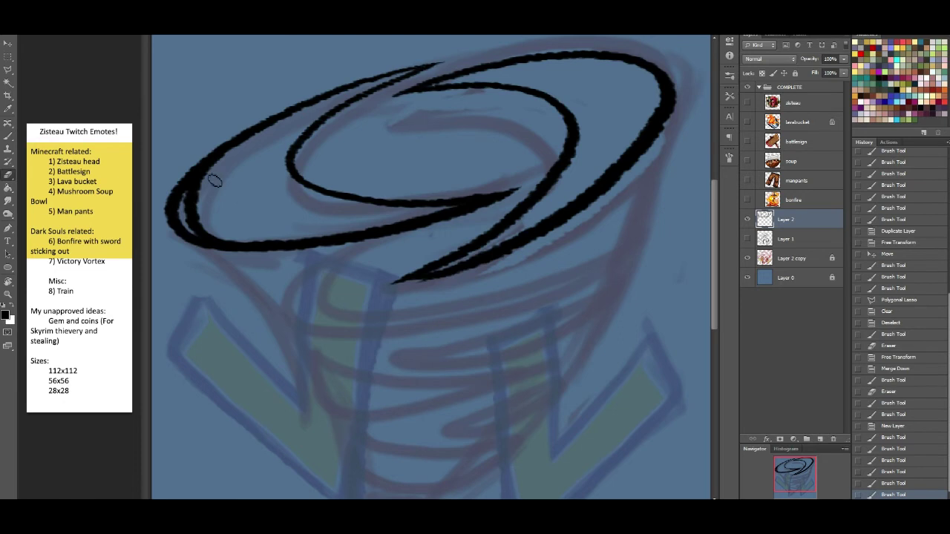
mouse_move(206, 169)
mouse_down()
mouse_move(213, 233)
mouse_move(193, 227)
mouse_move(224, 237)
mouse_move(195, 210)
mouse_move(214, 234)
mouse_move(196, 229)
mouse_move(221, 232)
mouse_up()
drag(222, 232, 229, 223)
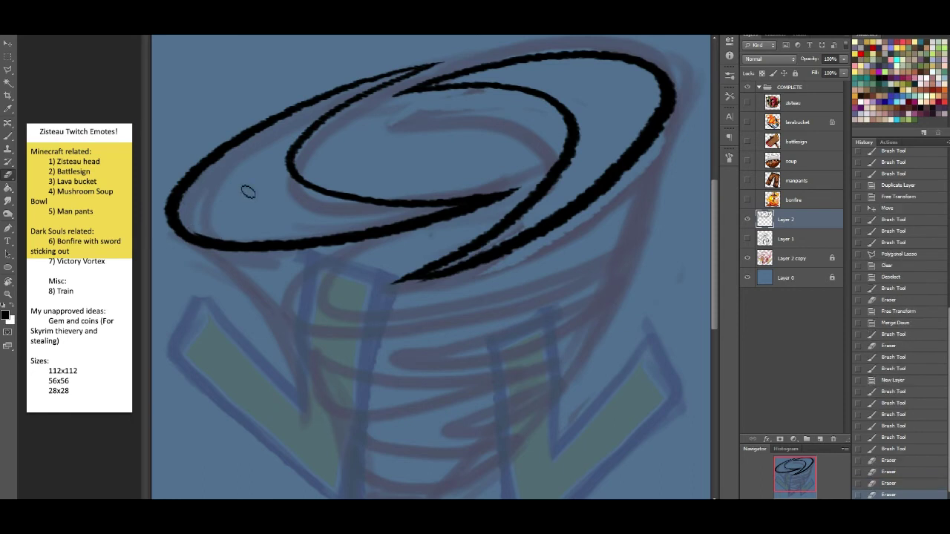
Select the rim's right crescent with the Polygonal Lasso and stretch its upper right corner outward with Free Transform
drag(796, 479, 802, 469)
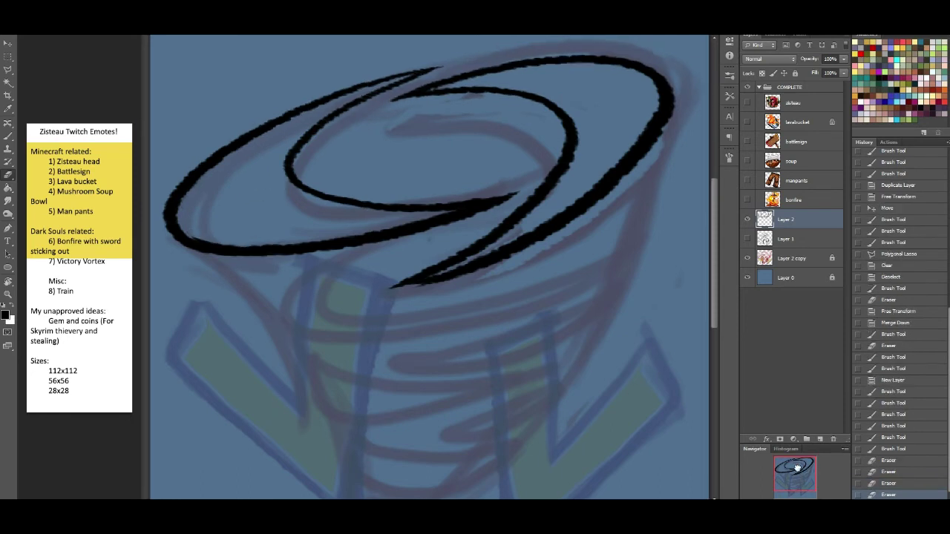
click(8, 69)
click(368, 112)
click(438, 70)
click(605, 44)
click(688, 66)
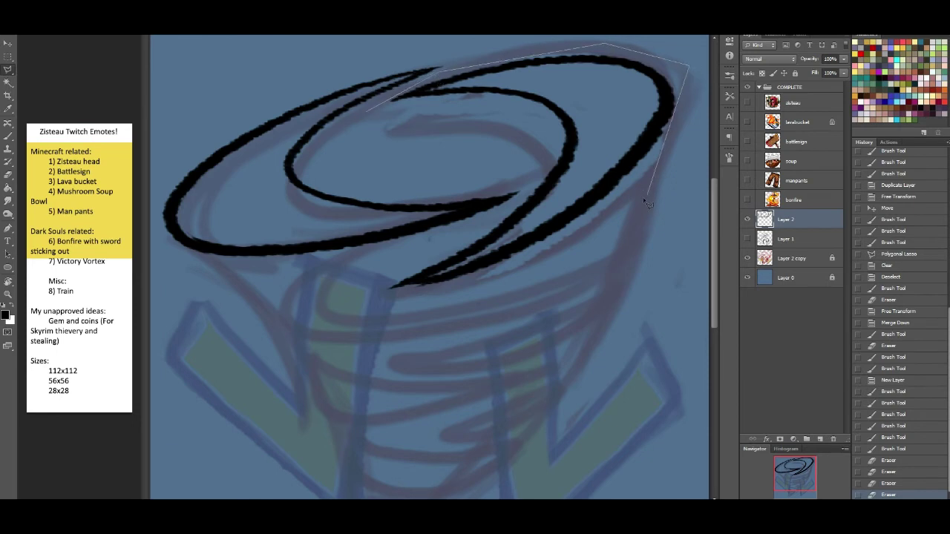
click(531, 294)
click(356, 302)
click(533, 183)
click(522, 141)
click(370, 117)
click(691, 114)
click(660, 178)
click(627, 183)
click(674, 73)
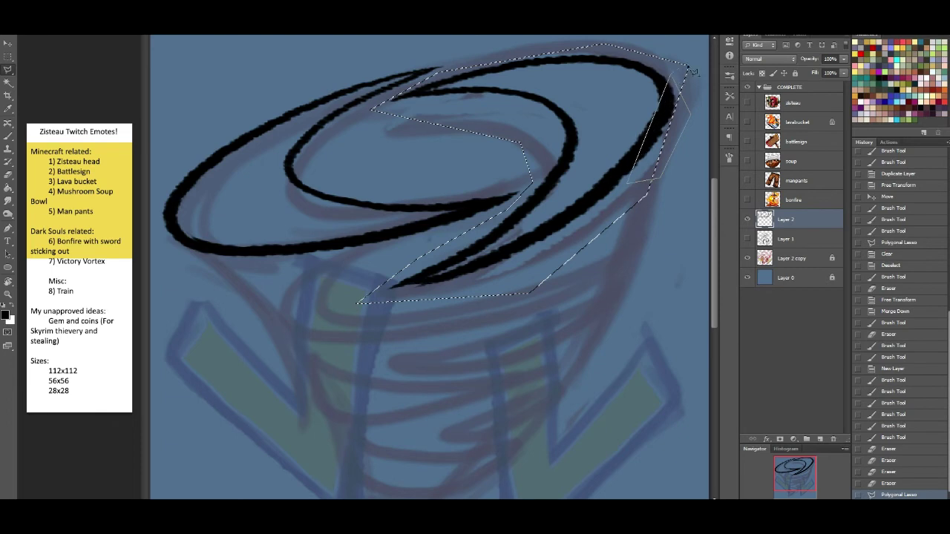
click(681, 88)
click(690, 112)
key(ctrl+t)
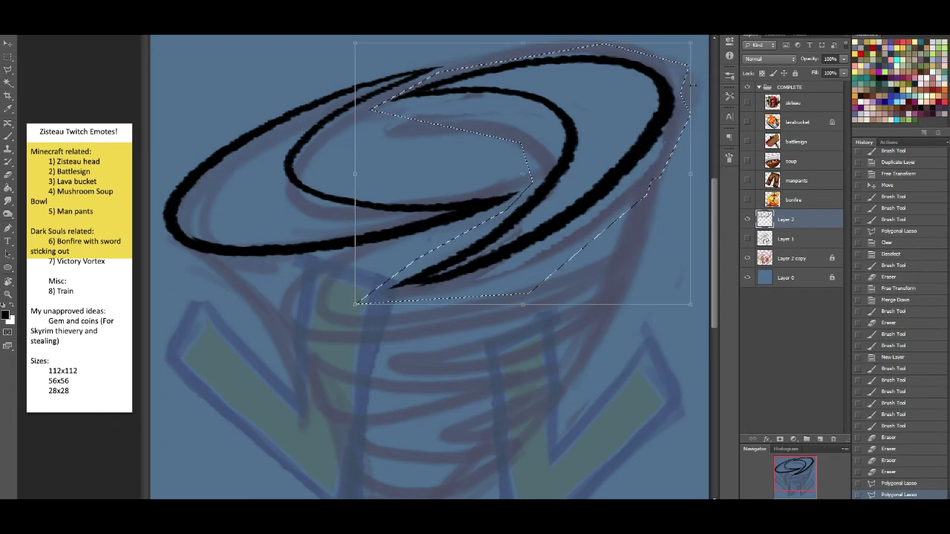
mouse_move(702, 59)
mouse_down()
mouse_move(716, 37)
mouse_move(685, 49)
mouse_up()
key(Return)
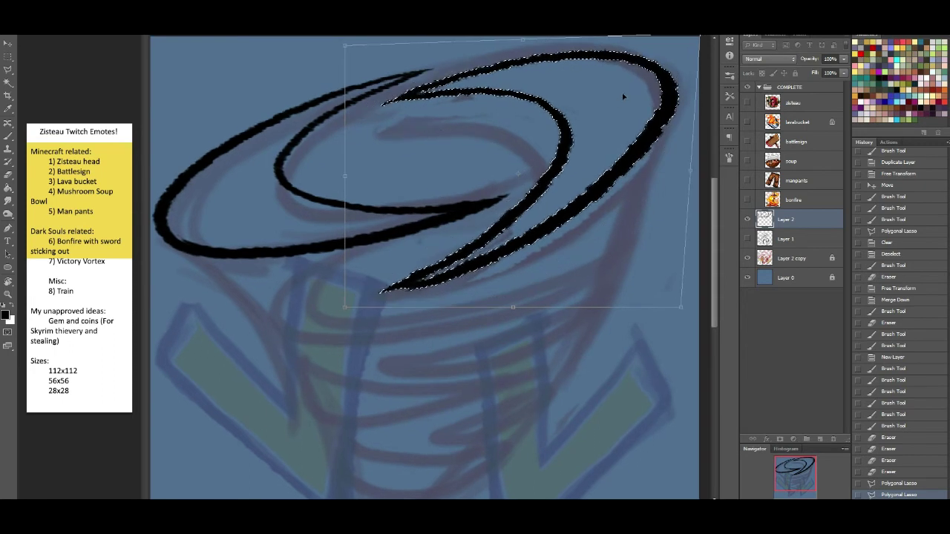
key(ctrl+d)
mouse_move(782, 472)
mouse_down()
mouse_move(791, 481)
mouse_move(803, 469)
mouse_up()
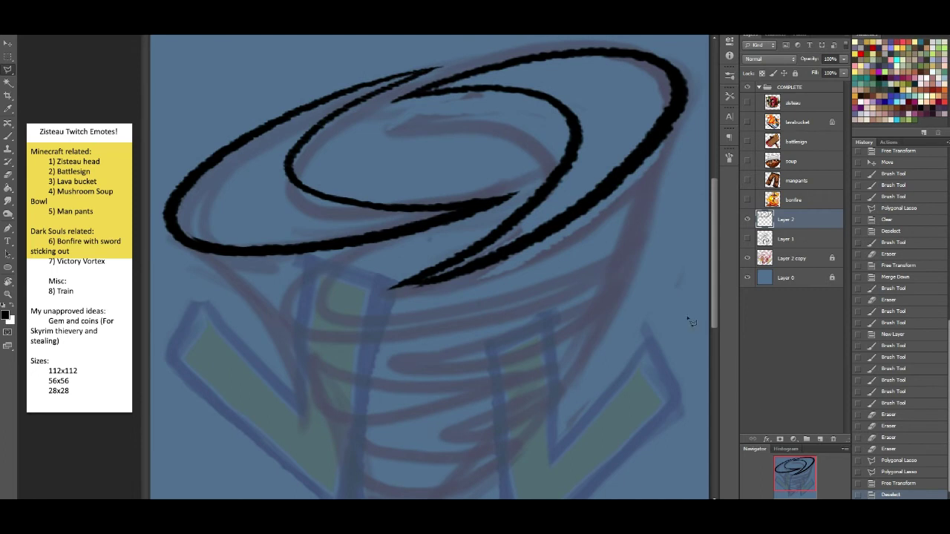
click(394, 101)
click(505, 72)
click(395, 102)
key(ctrl+d)
Lasso the rim's right crescent and distort it with Free Transform, pulling its lower tip out beneath the left crescent
click(377, 106)
click(538, 43)
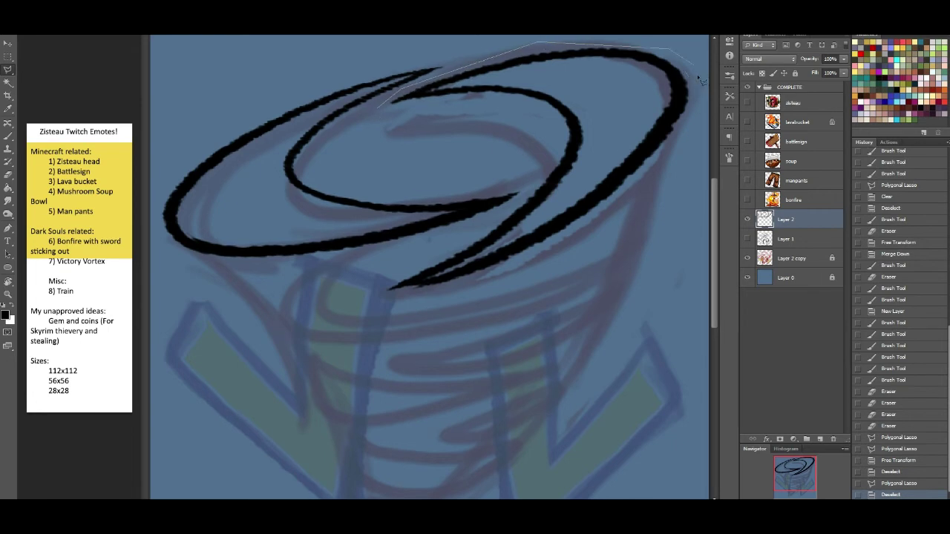
click(688, 120)
click(517, 281)
click(371, 297)
click(408, 260)
click(379, 110)
key(ctrl+t)
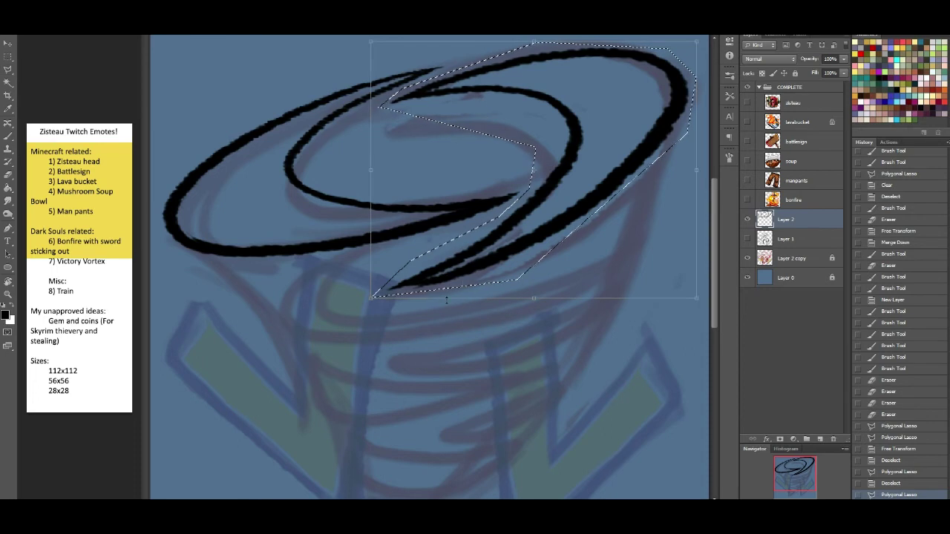
mouse_move(372, 299)
mouse_down()
mouse_move(365, 278)
mouse_move(323, 288)
mouse_up()
drag(519, 294, 513, 294)
drag(700, 170, 708, 180)
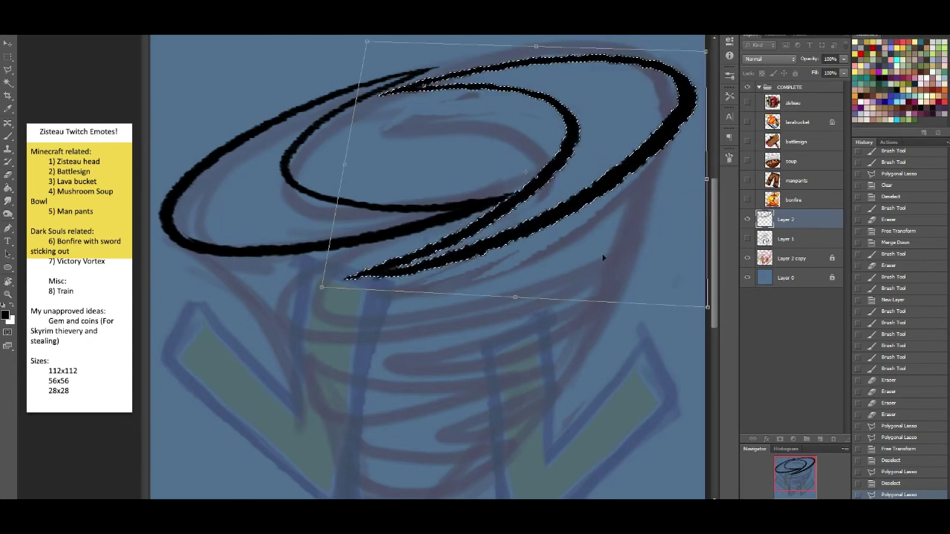
mouse_move(707, 306)
mouse_down()
mouse_move(708, 325)
mouse_move(705, 291)
mouse_move(731, 295)
mouse_move(673, 292)
mouse_up()
drag(320, 43, 324, 51)
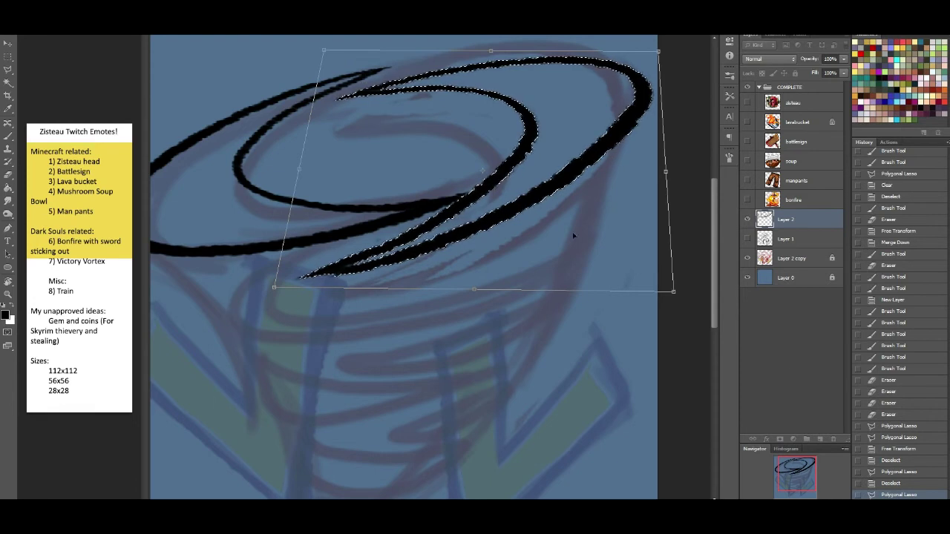
drag(807, 466, 786, 466)
key(Return)
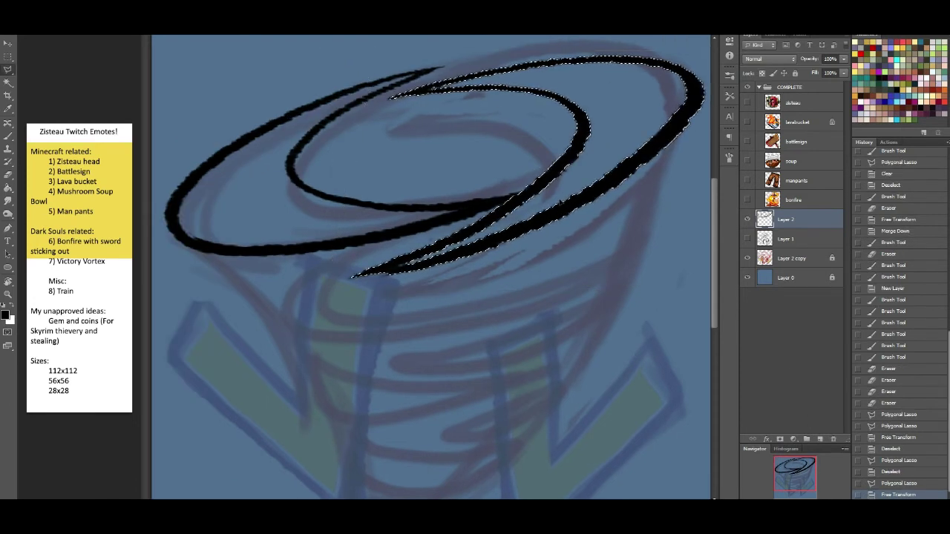
Warp the selected right crescent so its inner curve bulges outward and its upper right corner pulls in, then deselect it
click(43, 4)
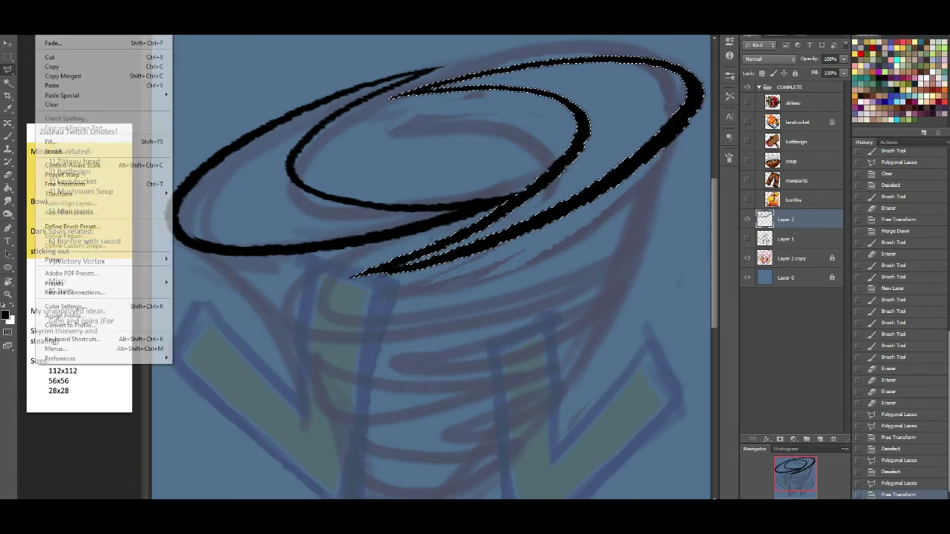
mouse_move(77, 196)
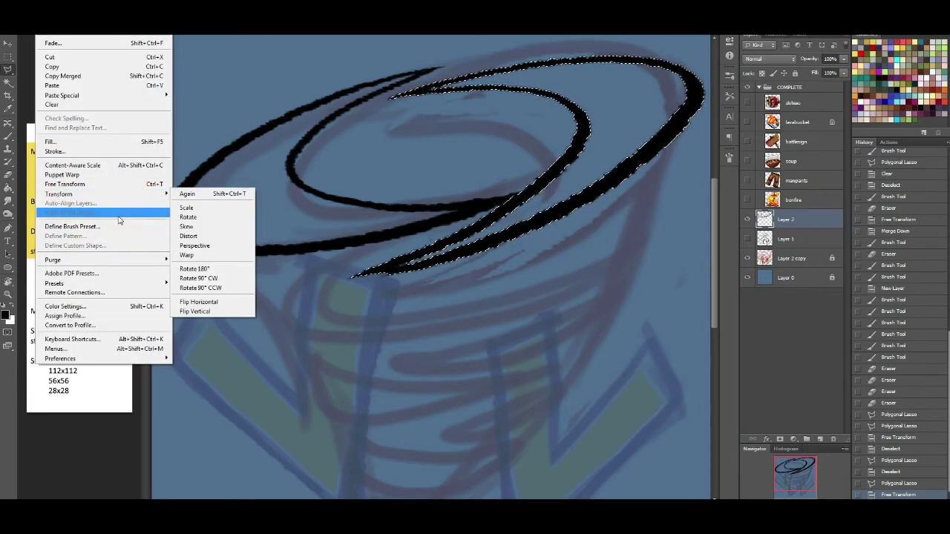
click(205, 256)
mouse_move(536, 206)
mouse_down()
mouse_move(547, 213)
mouse_move(639, 187)
mouse_up()
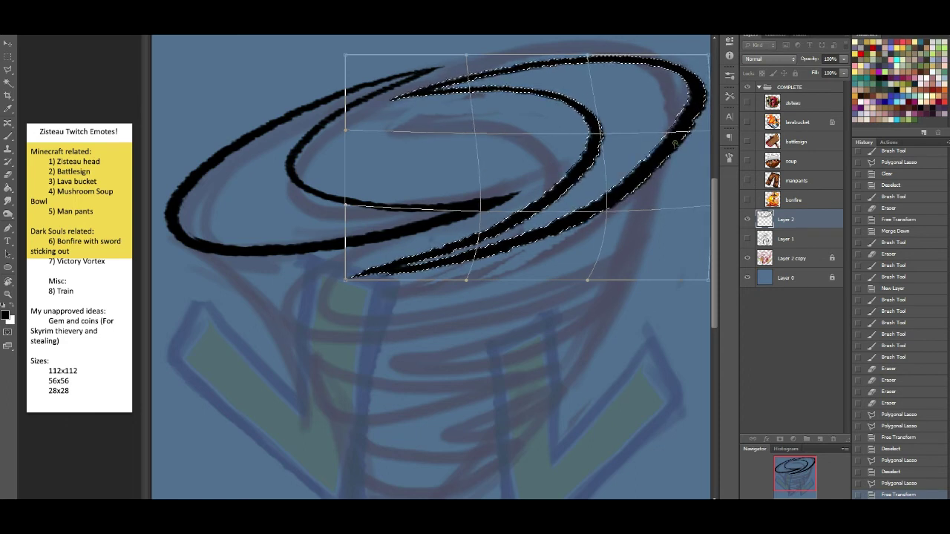
drag(707, 56, 700, 51)
drag(660, 156, 660, 156)
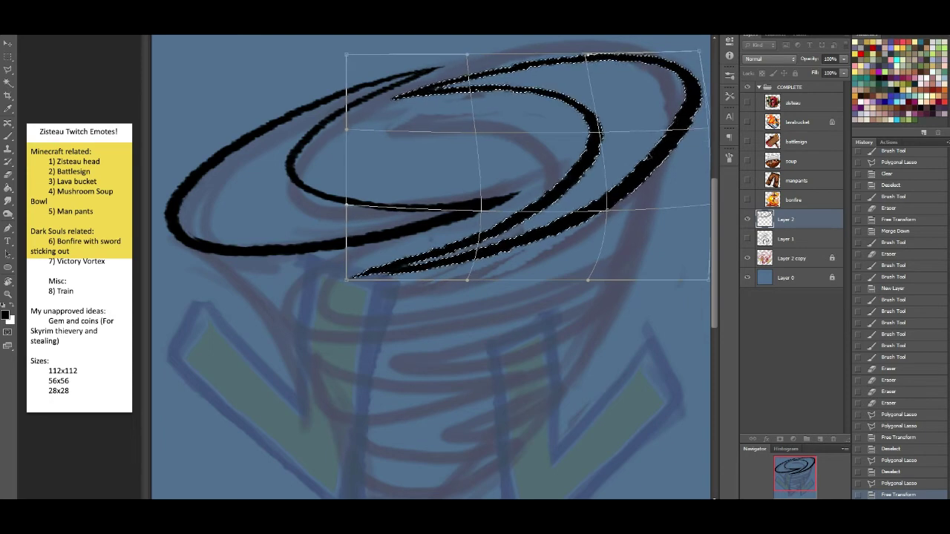
key(Return)
key(ctrl+d)
Thin the heavy outer stroke along the right crescent's right side by erasing its inner edge
click(9, 175)
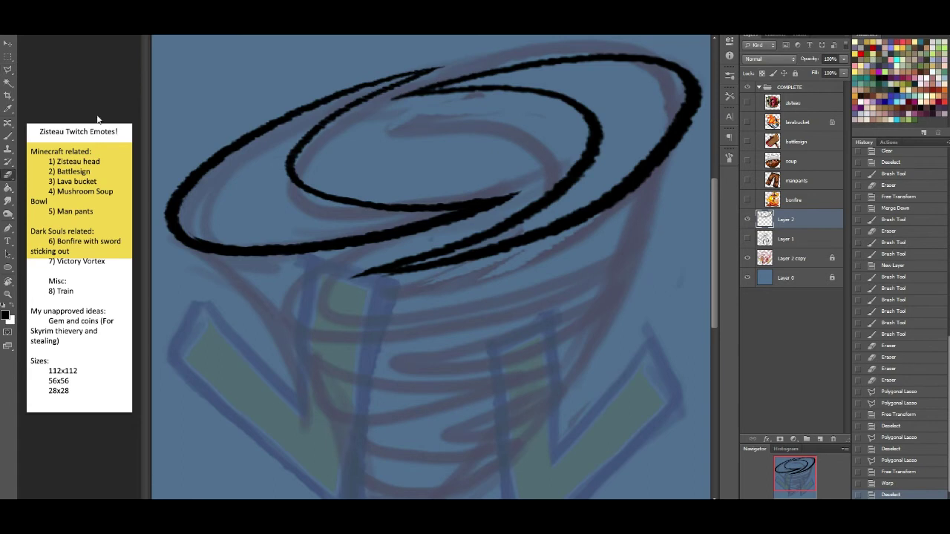
click(627, 162)
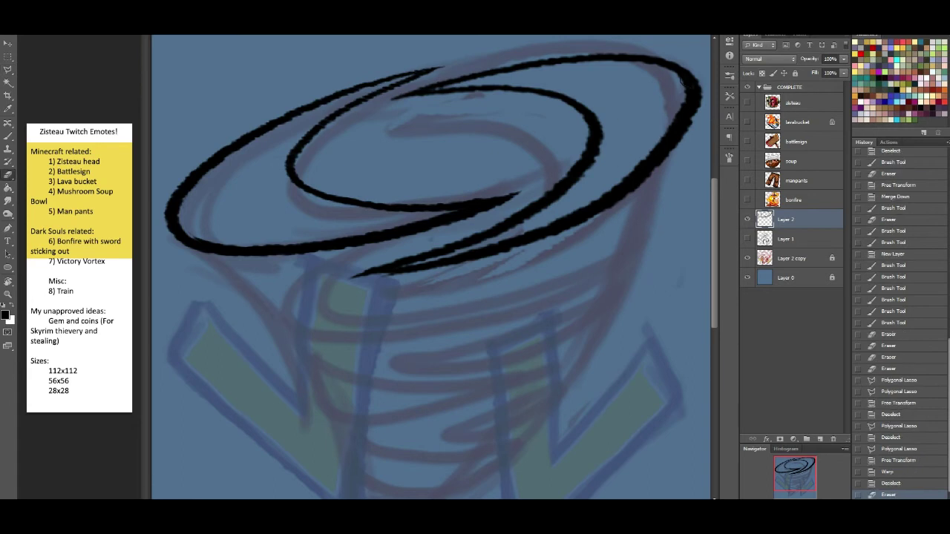
drag(677, 107, 698, 90)
drag(601, 184, 599, 186)
mouse_move(677, 97)
mouse_down()
mouse_move(653, 149)
mouse_move(684, 104)
mouse_move(607, 185)
mouse_up()
mouse_move(668, 121)
mouse_down()
mouse_move(613, 179)
mouse_move(630, 172)
mouse_move(620, 181)
mouse_move(579, 206)
mouse_move(596, 170)
mouse_up()
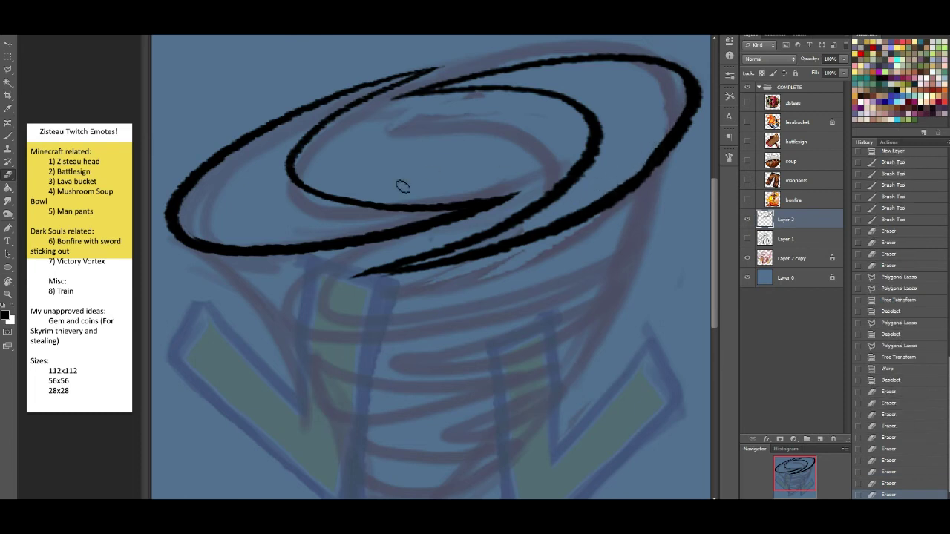
Trim the right crescent's lower tip and smooth the inner edge of its right bend with the Eraser
mouse_move(343, 260)
mouse_down()
mouse_move(352, 280)
mouse_move(423, 276)
mouse_up()
mouse_move(640, 164)
mouse_down()
mouse_move(670, 128)
mouse_move(647, 160)
mouse_up()
drag(644, 165, 667, 136)
drag(628, 161, 663, 137)
mouse_move(677, 110)
mouse_down()
mouse_move(682, 87)
mouse_move(680, 96)
mouse_up()
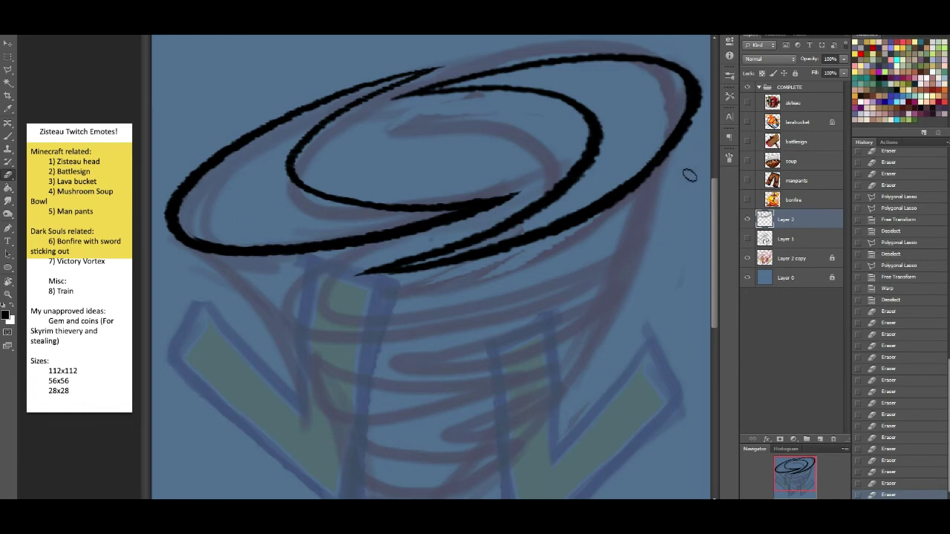
click(681, 89)
click(682, 96)
click(683, 104)
click(681, 109)
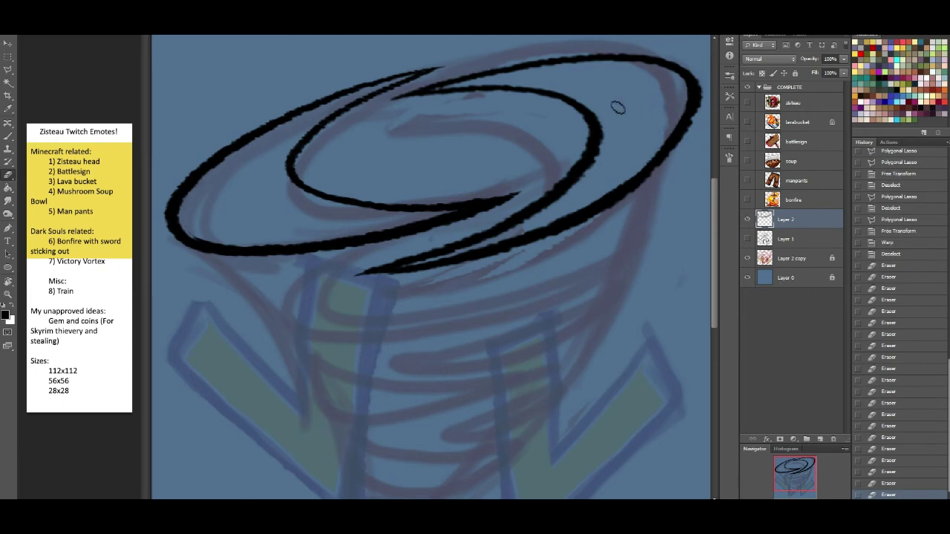
Ink the left piece of the tornado's second band as a closed shape tapering to a point beneath the rim
click(10, 139)
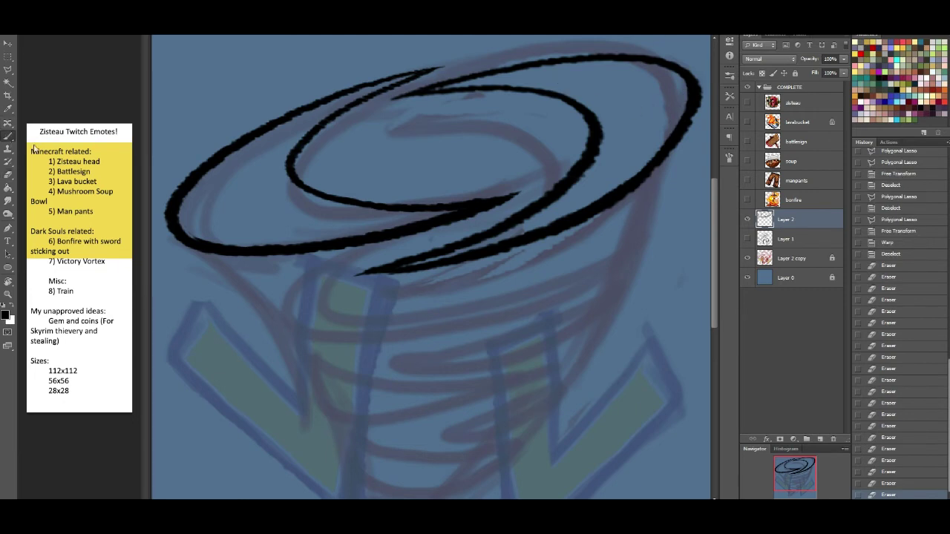
drag(794, 475, 793, 479)
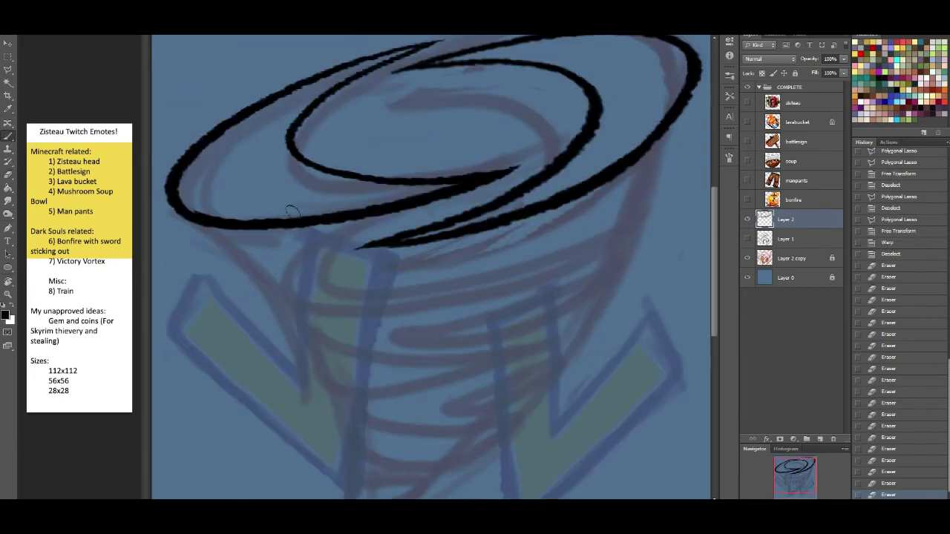
drag(233, 248, 287, 321)
key(ctrl+z)
mouse_move(222, 245)
mouse_down()
mouse_move(253, 272)
mouse_move(280, 305)
mouse_up()
mouse_move(223, 245)
mouse_down()
mouse_move(344, 264)
mouse_move(608, 228)
mouse_move(534, 246)
mouse_up()
mouse_move(279, 308)
mouse_down()
mouse_move(519, 260)
mouse_move(558, 227)
mouse_move(544, 237)
mouse_move(550, 213)
mouse_up()
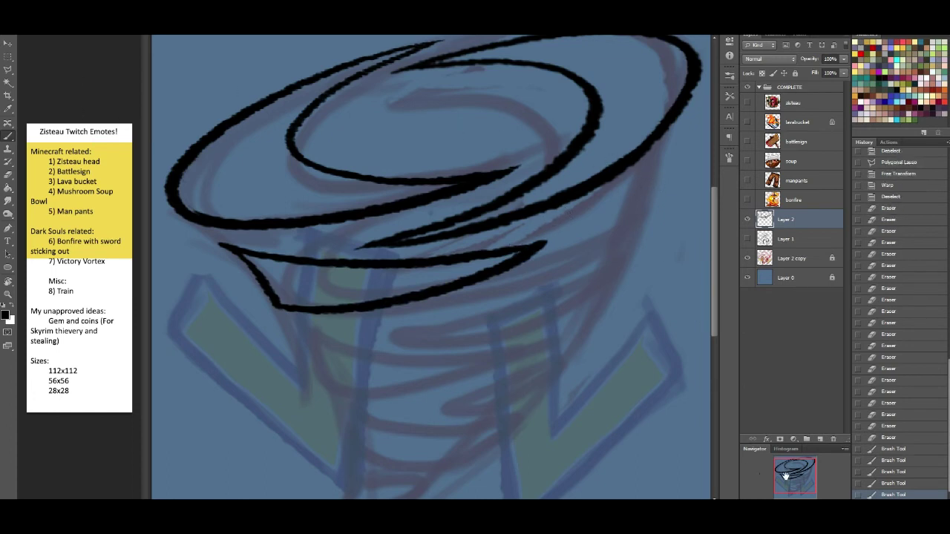
Ink the right piece of the second band as a closed, sharp-cornered shape beneath the rim's right crescent
drag(785, 476, 785, 479)
drag(652, 127, 607, 232)
mouse_move(653, 126)
mouse_down()
mouse_move(512, 242)
mouse_move(462, 264)
mouse_move(616, 243)
mouse_up()
drag(658, 131, 603, 243)
key(ctrl+z)
drag(657, 131, 602, 243)
key(ctrl+z)
mouse_move(658, 130)
mouse_down()
mouse_move(629, 172)
mouse_move(607, 244)
mouse_up()
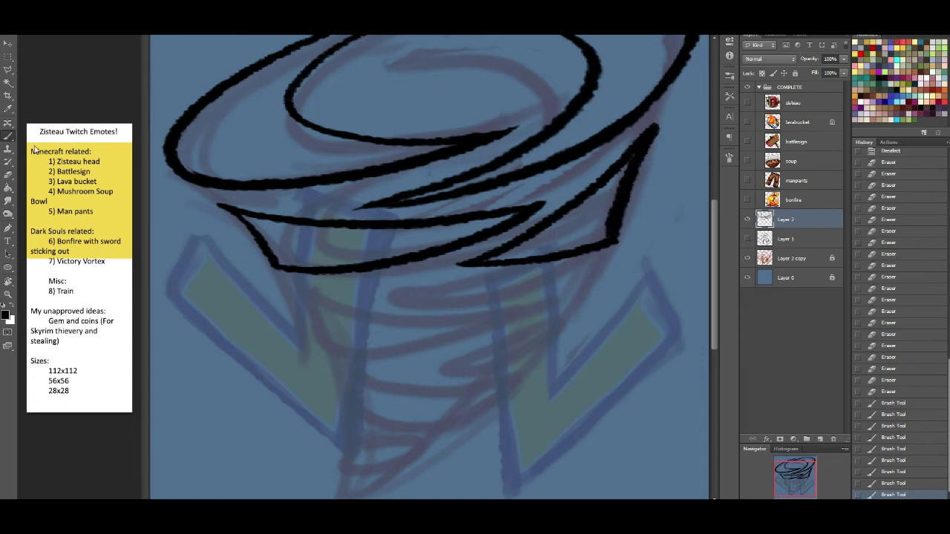
Thin the right edge of the second band's right piece and trim its upper tip with the Eraser
click(7, 175)
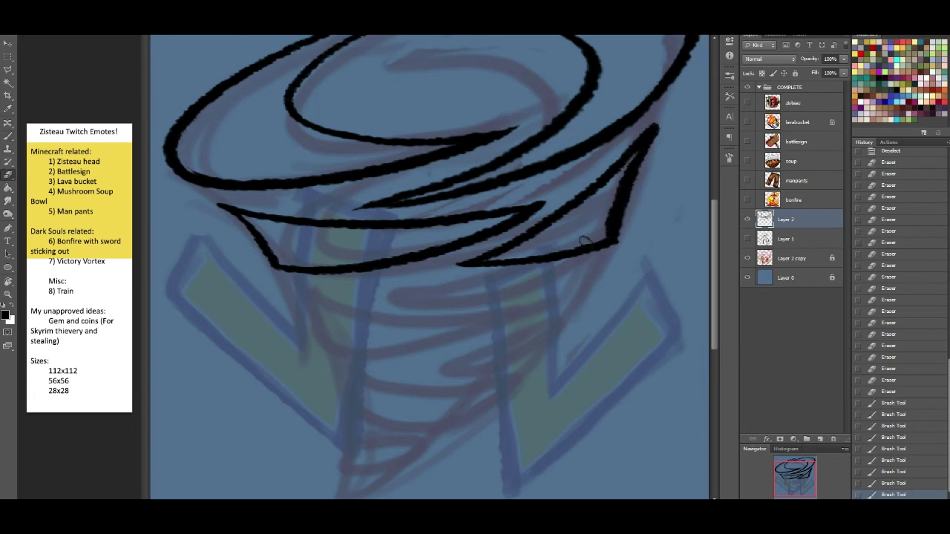
drag(613, 204, 623, 160)
mouse_move(610, 217)
mouse_down()
mouse_move(625, 173)
mouse_move(600, 231)
mouse_up()
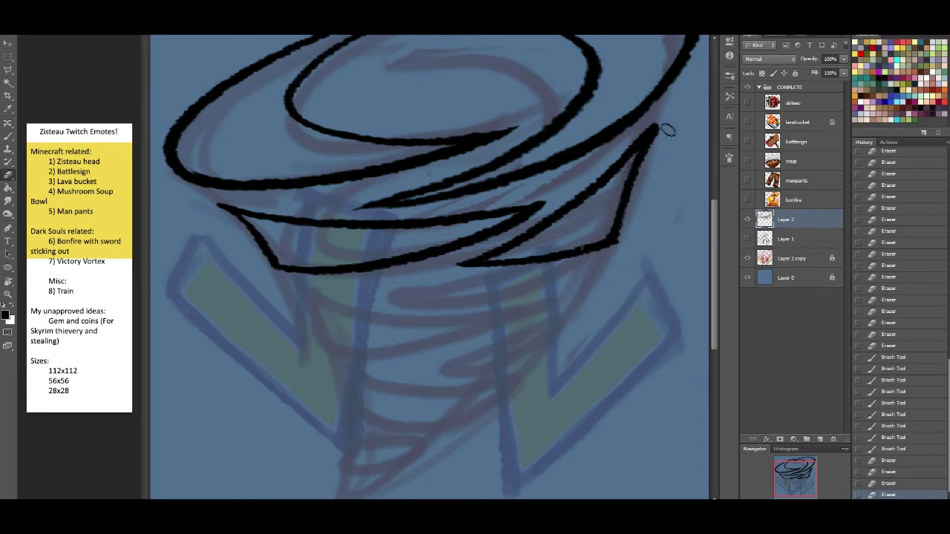
drag(657, 129, 656, 118)
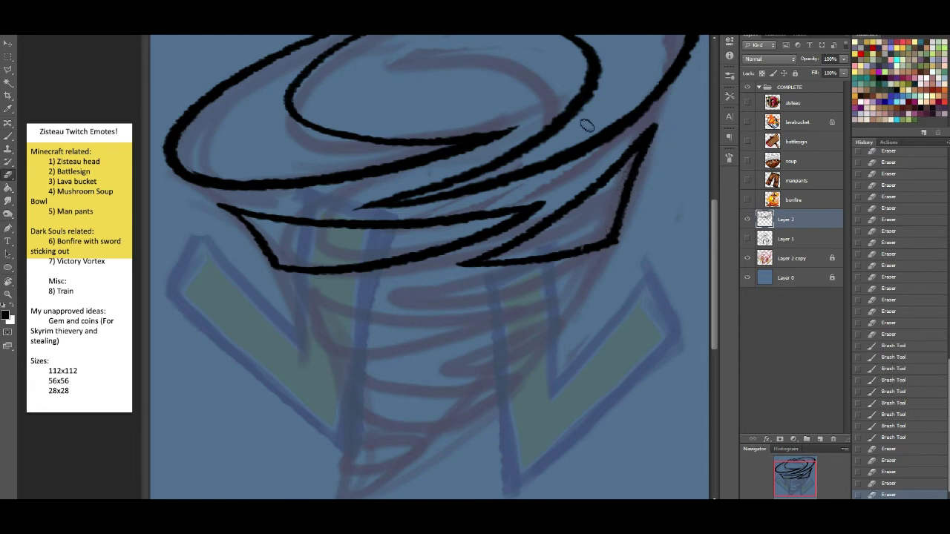
Ink the third band as a closed shape with a curved top edge and a wavy bottom edge below the second band
click(6, 136)
drag(780, 479, 780, 481)
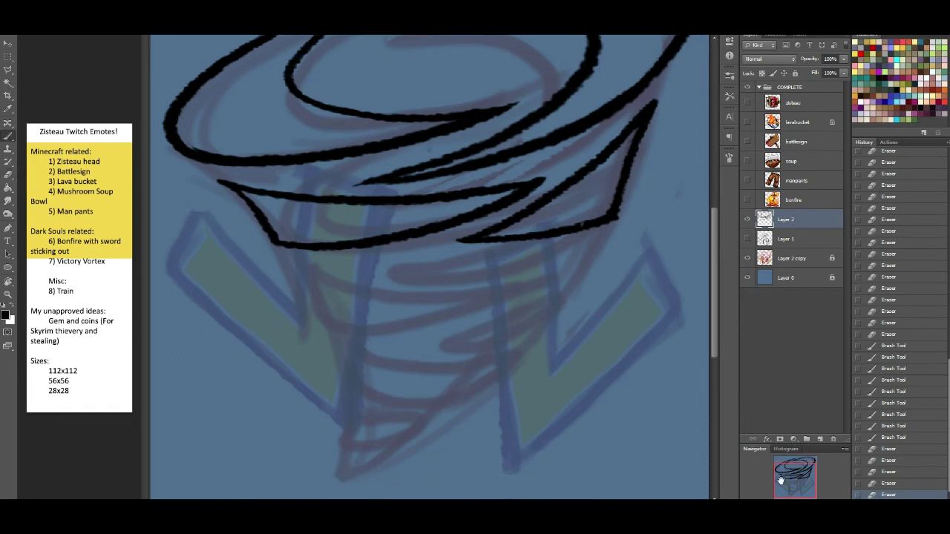
mouse_move(296, 257)
mouse_down()
mouse_move(383, 272)
mouse_move(613, 237)
mouse_up()
key(ctrl+z)
mouse_move(290, 256)
mouse_down()
mouse_move(382, 269)
mouse_move(597, 229)
mouse_up()
key(ctrl+z)
mouse_move(317, 267)
mouse_down()
mouse_move(437, 271)
mouse_move(601, 236)
mouse_up()
key(ctrl+z)
mouse_move(295, 258)
mouse_down()
mouse_move(400, 272)
mouse_move(608, 227)
mouse_up()
key(ctrl+z)
mouse_move(297, 259)
mouse_down()
mouse_move(384, 276)
mouse_move(497, 267)
mouse_move(596, 235)
mouse_move(605, 217)
mouse_move(588, 237)
mouse_move(605, 231)
mouse_move(577, 245)
mouse_up()
mouse_move(297, 259)
mouse_down()
mouse_move(341, 321)
mouse_move(409, 317)
mouse_move(541, 276)
mouse_move(565, 286)
mouse_up()
drag(609, 230, 562, 287)
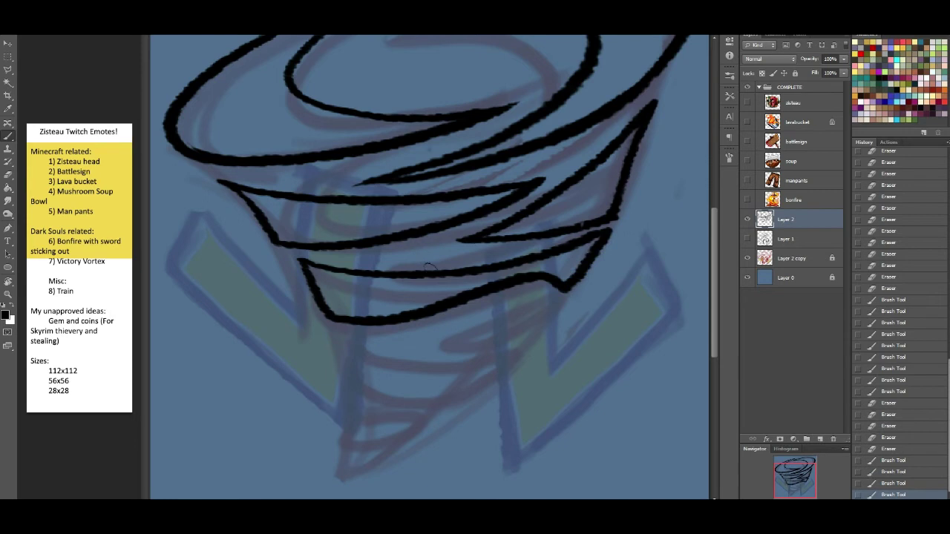
Ink the narrower fourth band below the third as a closed shape with slanted sides and a wavy bottom edge
mouse_move(335, 334)
mouse_down()
mouse_move(348, 387)
mouse_move(464, 328)
mouse_move(547, 304)
mouse_move(508, 353)
mouse_up()
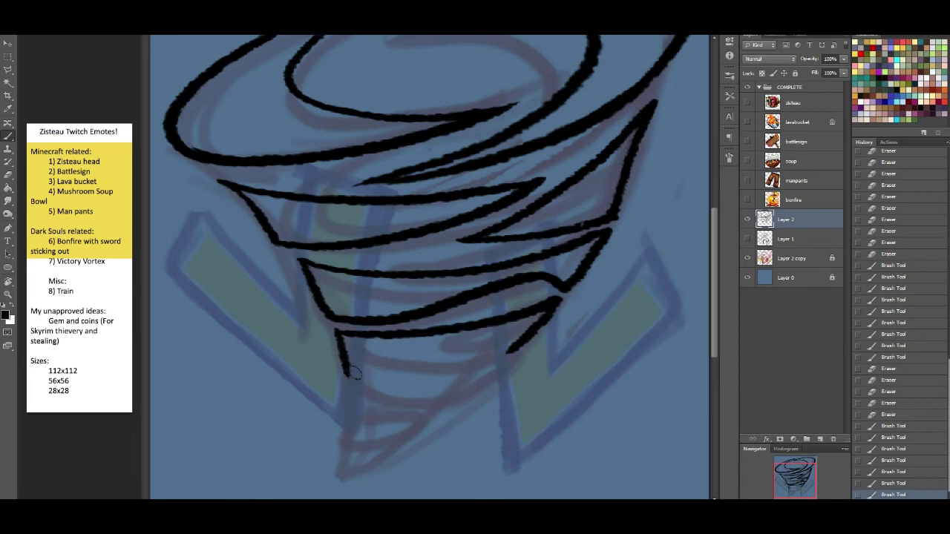
mouse_move(350, 376)
mouse_down()
mouse_move(377, 358)
mouse_move(509, 350)
mouse_up()
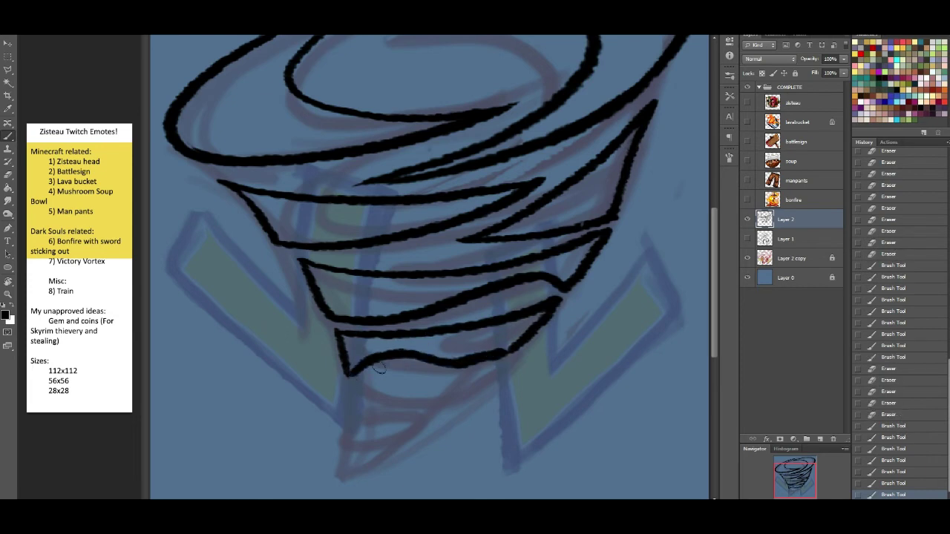
Undo the fourth band's wavy bottom edge and ink it again as one smooth curve
key(ctrl+z)
mouse_move(351, 378)
mouse_down()
mouse_move(486, 364)
mouse_move(536, 328)
mouse_up()
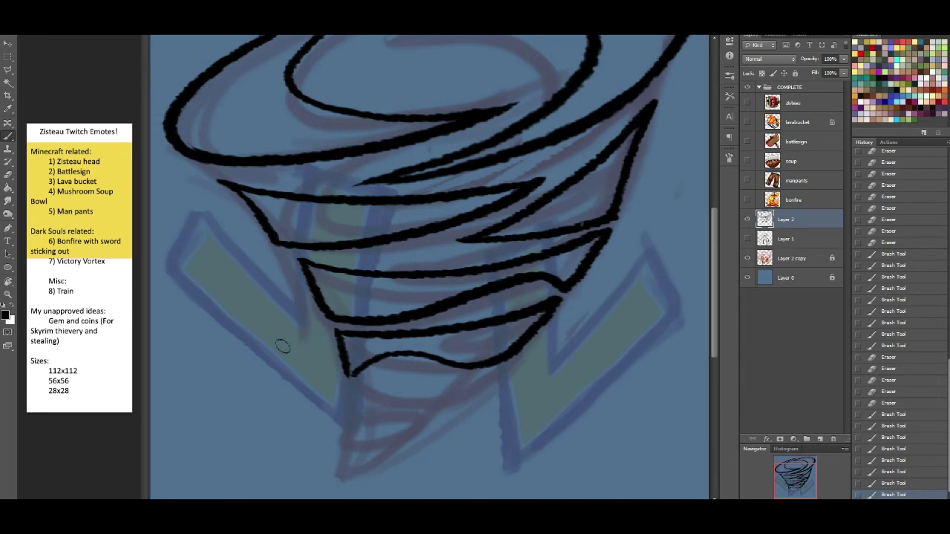
drag(356, 373, 353, 378)
Ink the small fifth band below the fourth as a closed shape with a near-flat top and a slanted right side
mouse_move(357, 371)
mouse_down()
mouse_move(348, 373)
mouse_move(356, 381)
mouse_move(486, 380)
mouse_up()
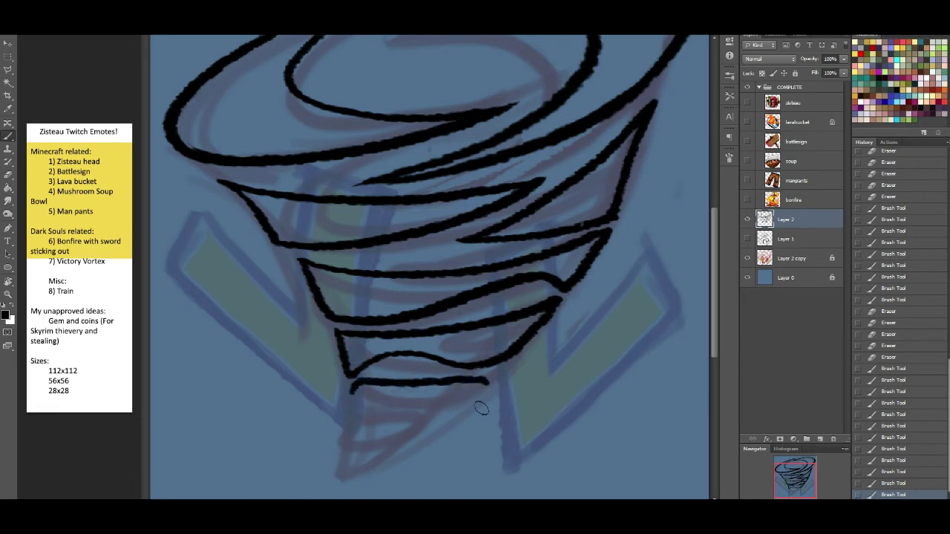
key(ctrl+z)
drag(350, 387, 455, 386)
key(ctrl+z)
mouse_move(345, 388)
mouse_down()
mouse_move(484, 385)
mouse_move(408, 436)
mouse_up()
mouse_move(349, 387)
mouse_down()
mouse_move(394, 431)
mouse_move(421, 437)
mouse_up()
key(ctrl+z)
mouse_move(349, 387)
mouse_down()
mouse_move(347, 428)
mouse_move(417, 438)
mouse_up()
drag(475, 383, 416, 424)
Thin the fifth band's slanted right edge and trim its upper right tip with the Eraser
click(8, 175)
drag(496, 386, 438, 440)
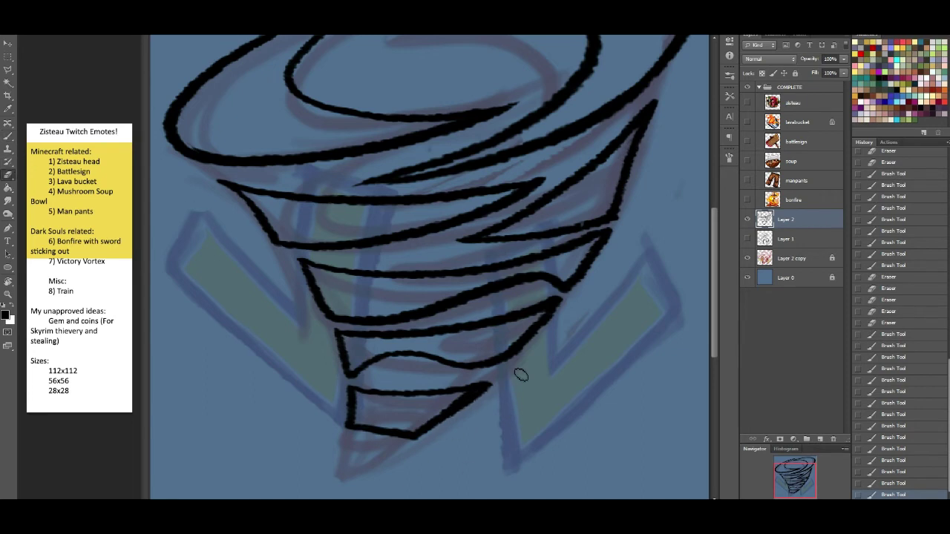
key(ctrl+z)
mouse_move(499, 387)
mouse_down()
mouse_move(429, 444)
mouse_move(486, 391)
mouse_move(476, 411)
mouse_up()
drag(428, 436, 499, 389)
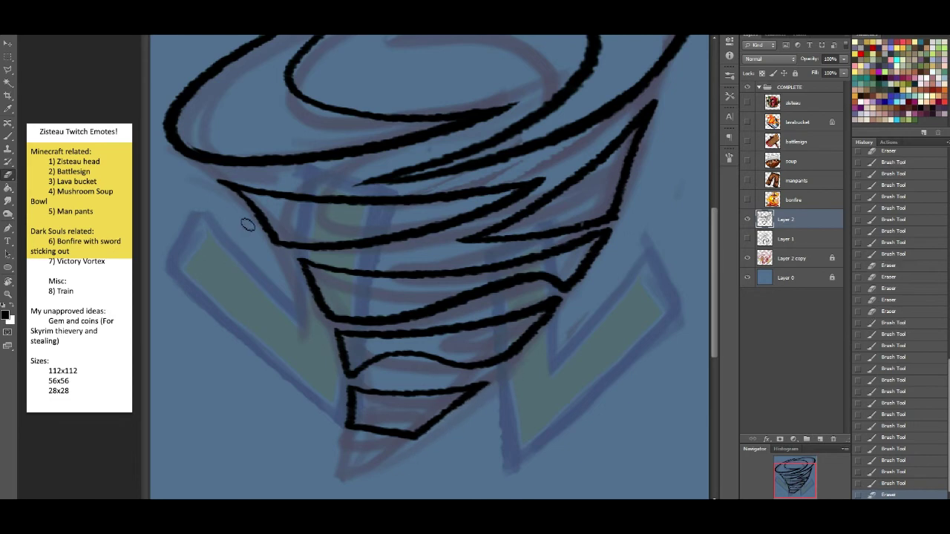
Ink the tornado's pointed tip as a small closed shape below the fifth band
click(8, 137)
key(b)
drag(347, 436, 397, 449)
key(ctrl+z)
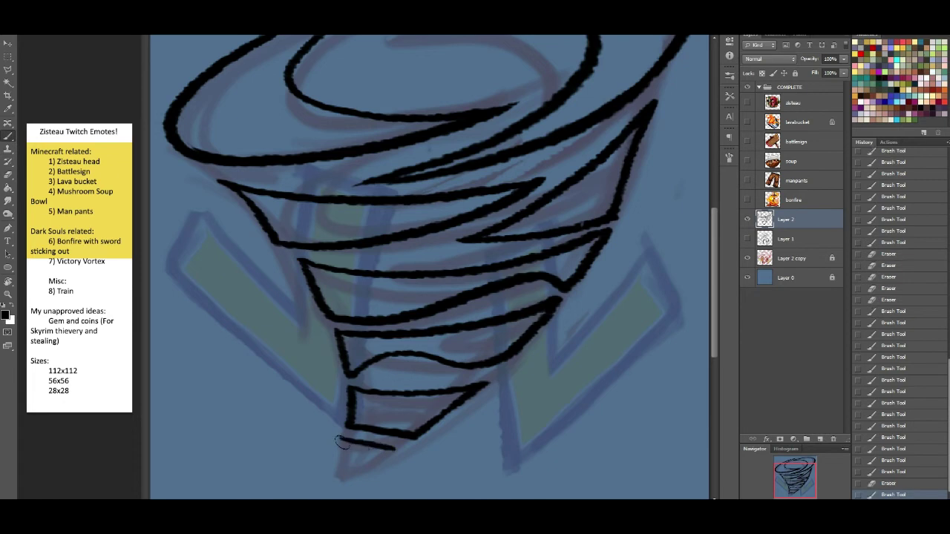
mouse_move(338, 439)
mouse_down()
mouse_move(329, 477)
mouse_move(394, 448)
mouse_up()
key(ctrl+z)
mouse_move(338, 437)
mouse_down()
mouse_move(333, 462)
mouse_move(355, 471)
mouse_move(392, 448)
mouse_up()
Ink four small ellipses in the gaps between the bands, from the fourth band's wavy edge up to the rim
mouse_move(418, 366)
mouse_down()
mouse_move(403, 384)
mouse_move(392, 371)
mouse_move(408, 366)
mouse_move(379, 375)
mouse_move(427, 377)
mouse_move(407, 363)
mouse_up()
key(ctrl+z)
mouse_move(525, 291)
mouse_down()
mouse_move(499, 301)
mouse_move(536, 292)
mouse_up()
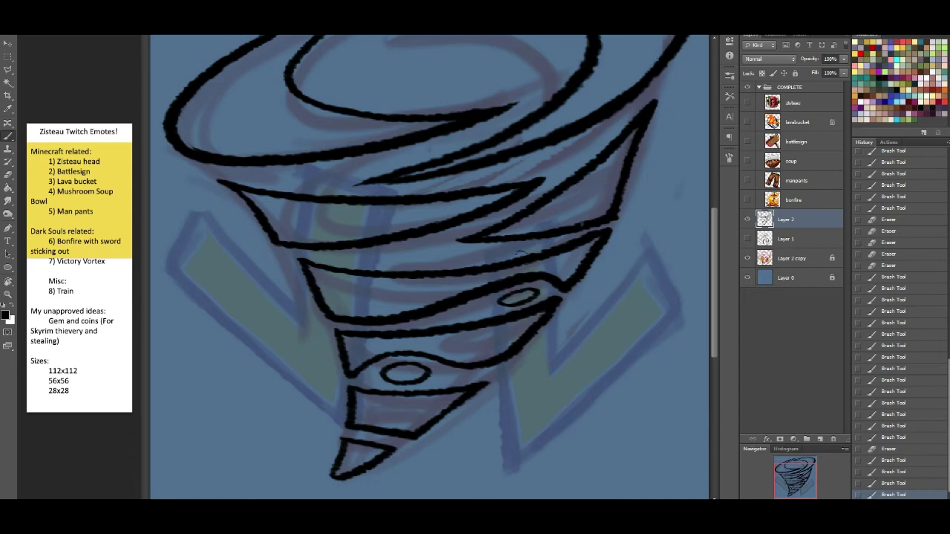
mouse_move(424, 247)
mouse_down()
mouse_move(397, 260)
mouse_move(454, 258)
mouse_move(434, 247)
mouse_up()
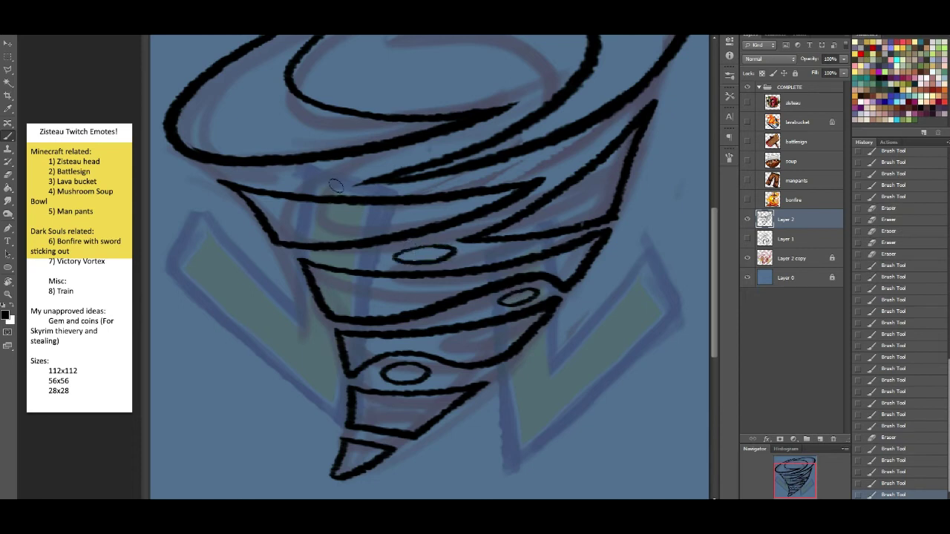
mouse_move(337, 171)
mouse_down()
mouse_move(300, 184)
mouse_move(328, 171)
mouse_up()
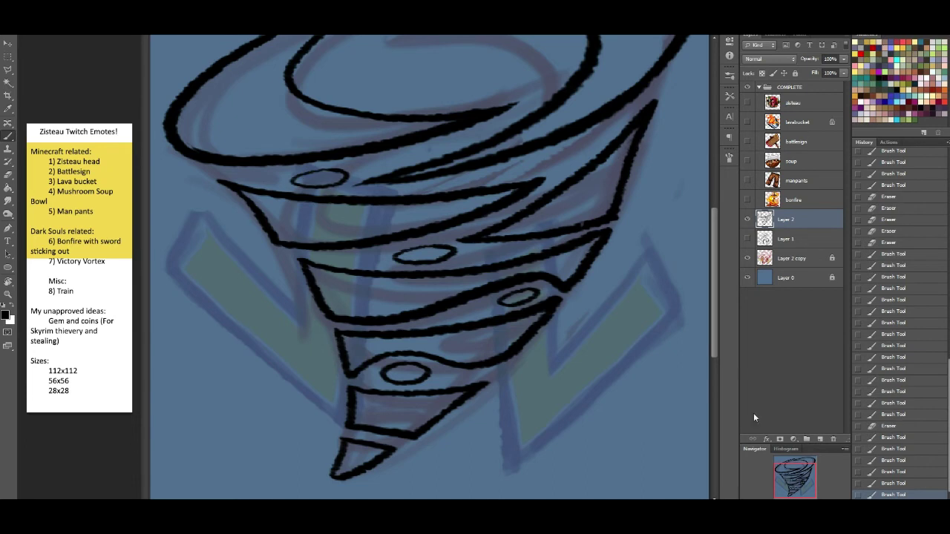
Ink the tightening inner spiral inside the tornado's rim
drag(797, 480, 779, 442)
mouse_move(495, 110)
mouse_down()
mouse_move(343, 190)
mouse_move(512, 182)
mouse_move(538, 128)
mouse_move(396, 121)
mouse_move(350, 178)
mouse_move(528, 153)
mouse_move(421, 145)
mouse_move(461, 152)
mouse_up()
key(ctrl+z)
mouse_move(511, 110)
mouse_down()
mouse_move(456, 118)
mouse_move(375, 172)
mouse_move(451, 176)
mouse_up()
key(ctrl+z)
mouse_move(506, 105)
mouse_down()
mouse_move(449, 113)
mouse_move(378, 169)
mouse_move(499, 149)
mouse_move(464, 177)
mouse_up()
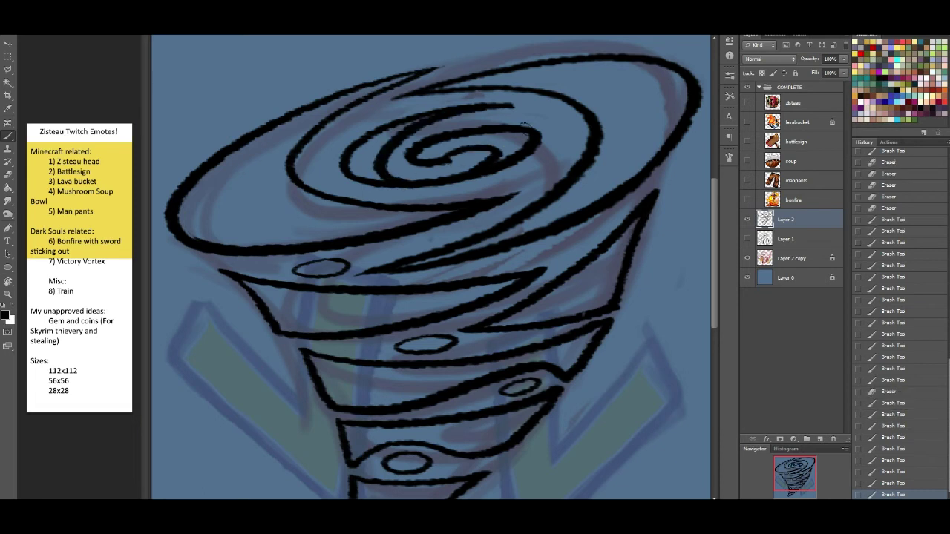
Select the area around the line art with the Magic Wand, expand the selection, and invert it to cover the tornado's shapes
drag(805, 475, 804, 486)
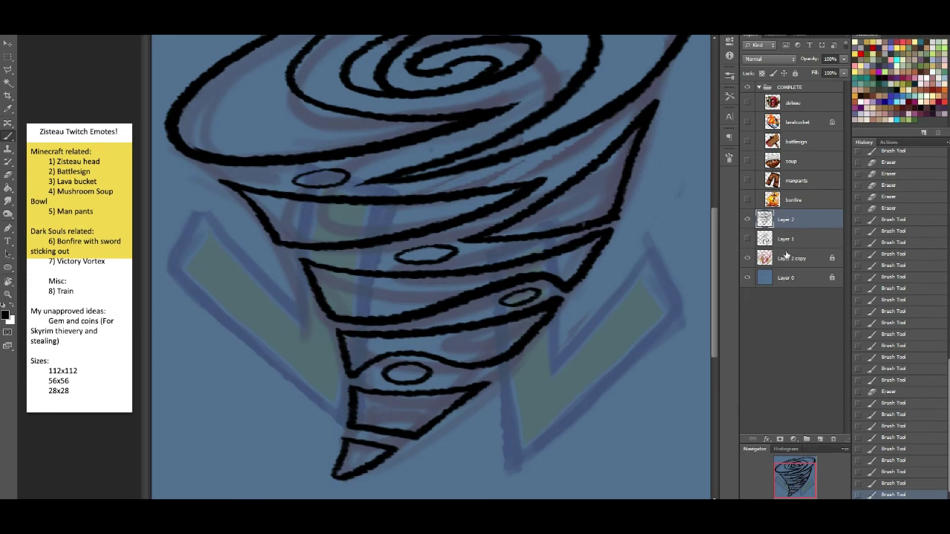
click(8, 84)
click(645, 276)
drag(801, 481, 797, 467)
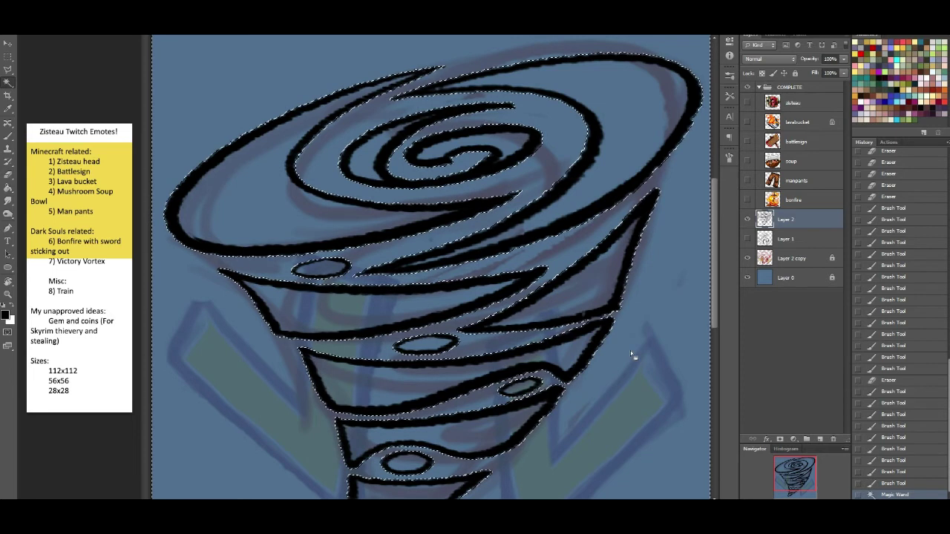
key(F2)
key(ctrl+shift+i)
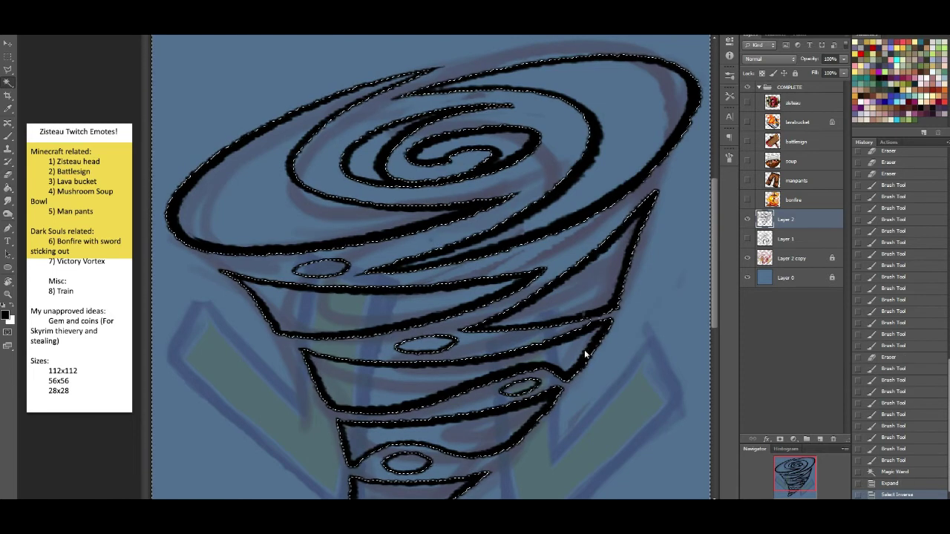
Add a new layer beneath the line art, fill the selected tornado shapes with light lavender grey, and deselect
click(9, 189)
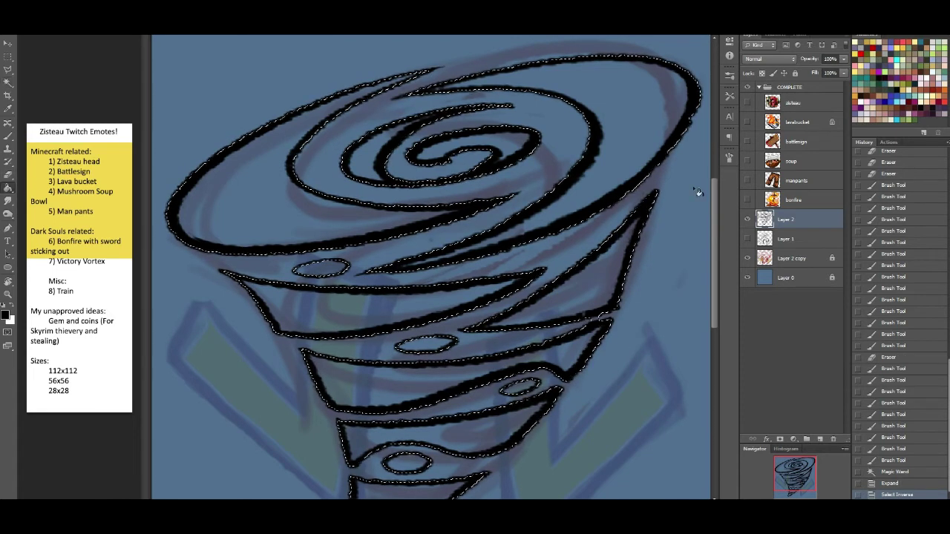
click(787, 239)
click(822, 439)
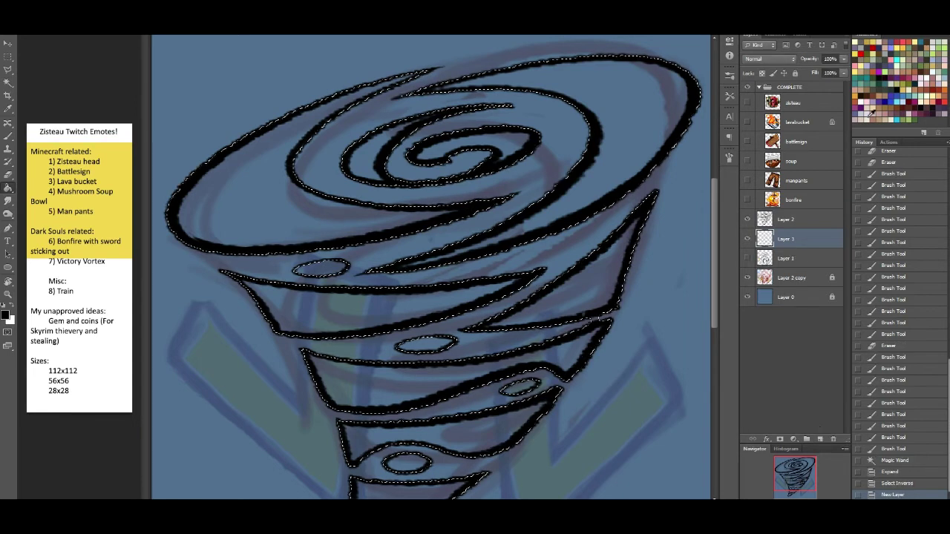
click(864, 114)
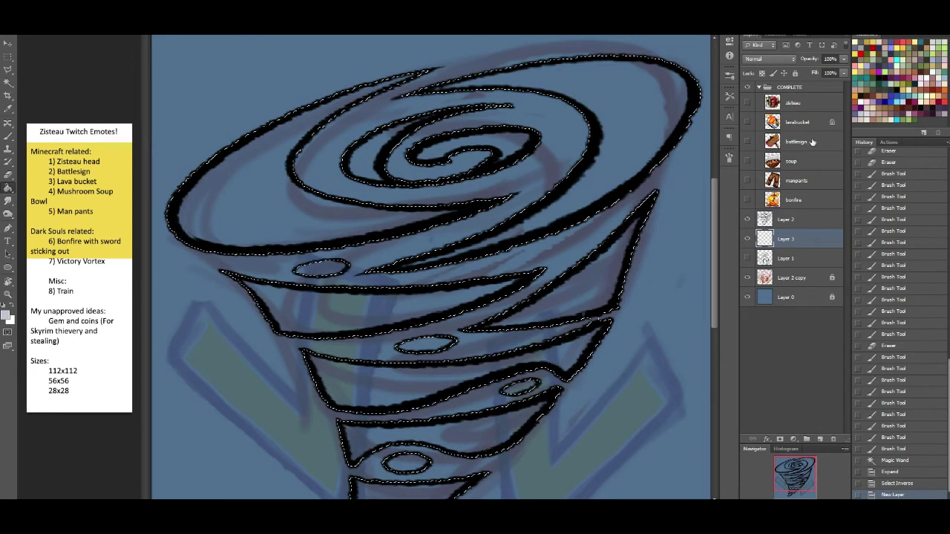
double_click(560, 228)
key(ctrl+d)
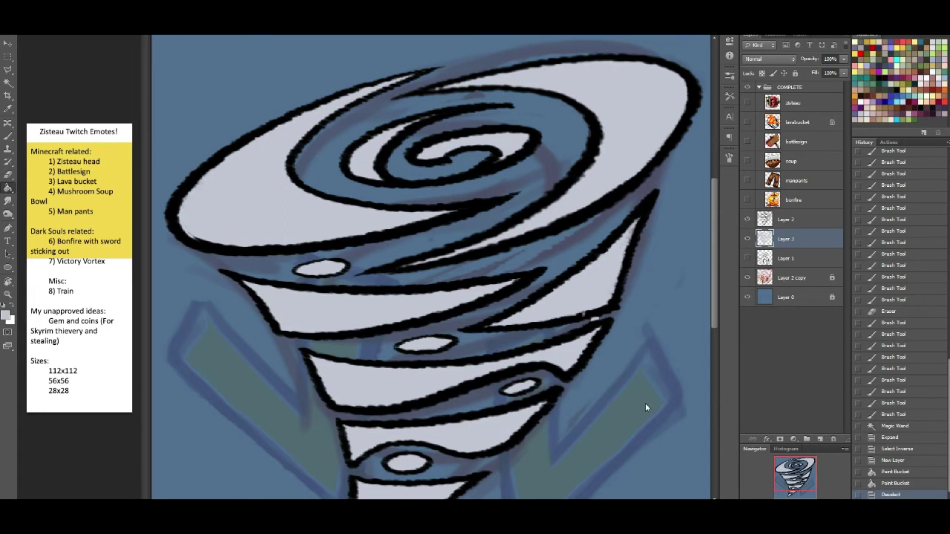
Retouch the outline along the rim's right edge in black on the line art layer
key(ctrl+minus)
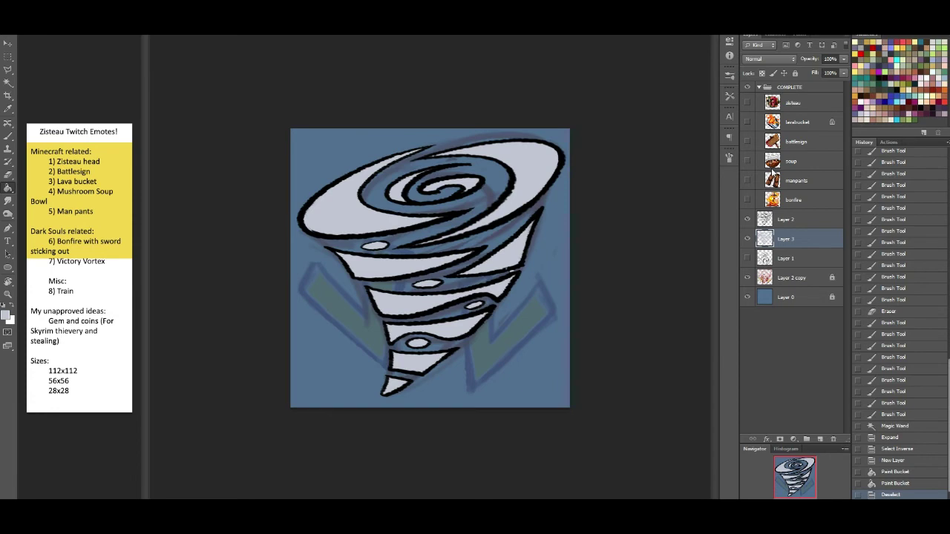
click(771, 220)
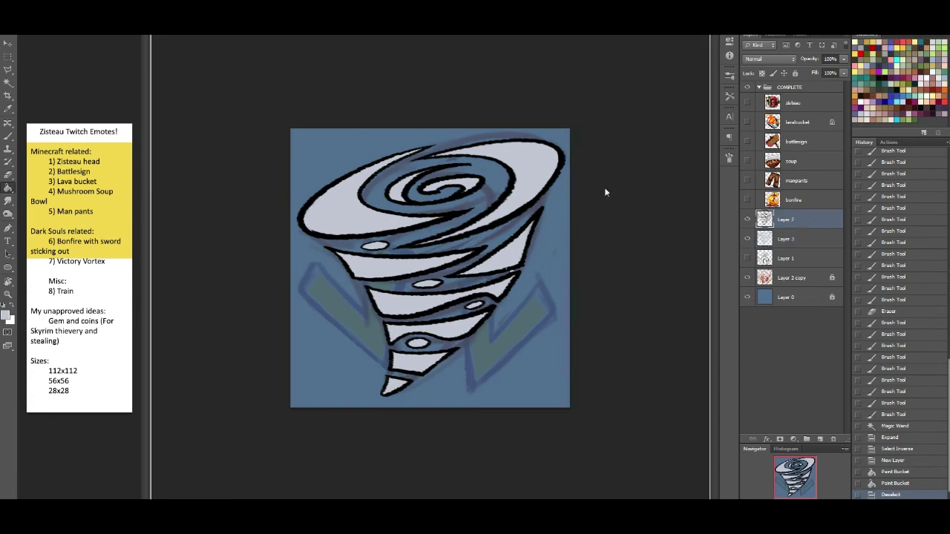
click(9, 137)
alt+click(520, 212)
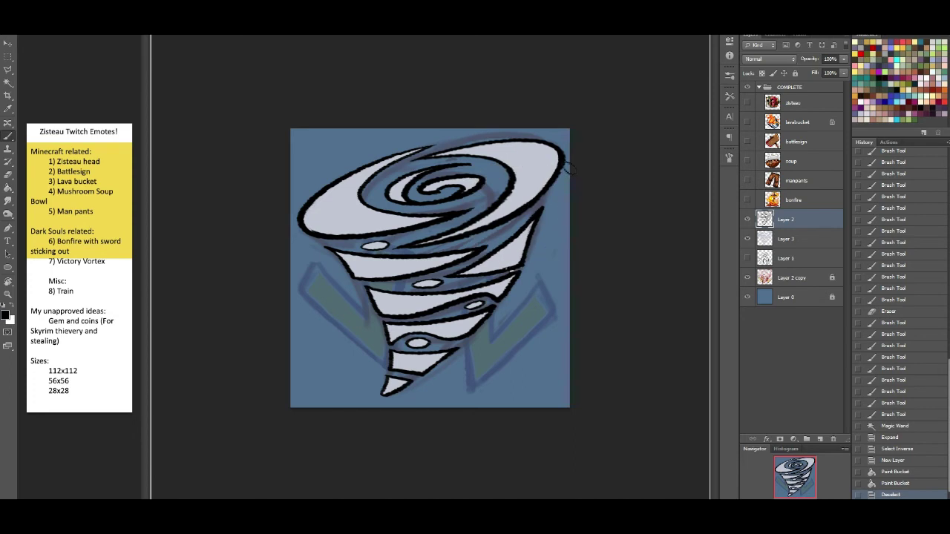
mouse_move(564, 172)
mouse_down()
mouse_move(550, 198)
mouse_move(560, 183)
mouse_move(514, 214)
mouse_up()
key(ctrl+z)
drag(566, 168, 531, 208)
key(ctrl+z)
drag(566, 170, 545, 207)
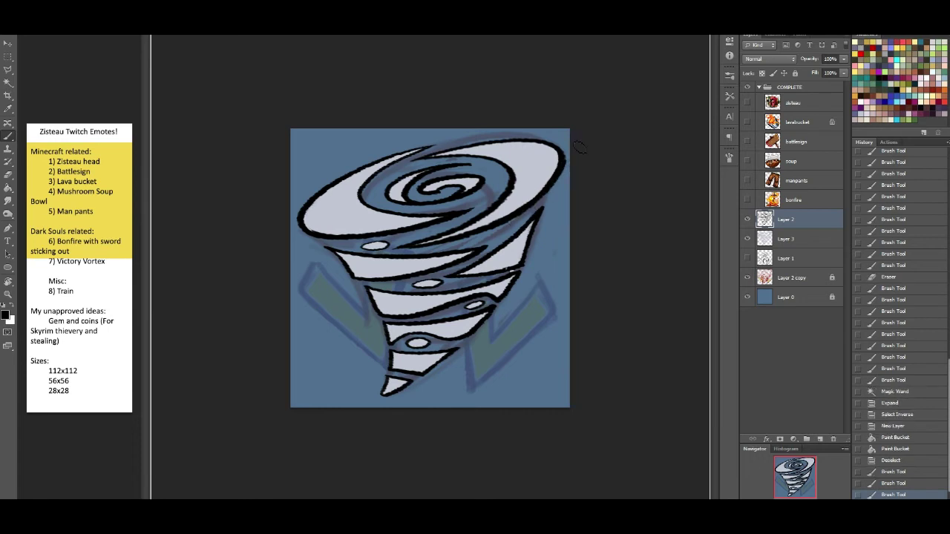
Erase stray light fill outside the outline along the second band's right edge on the fill layer
click(9, 175)
drag(508, 277, 526, 274)
key(ctrl+z)
key(alt+bracketleft)
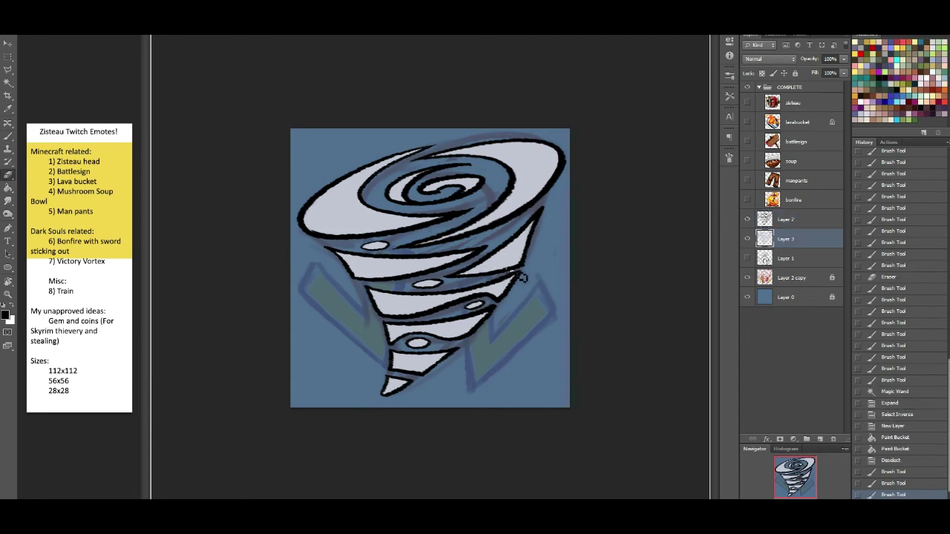
drag(517, 279, 549, 222)
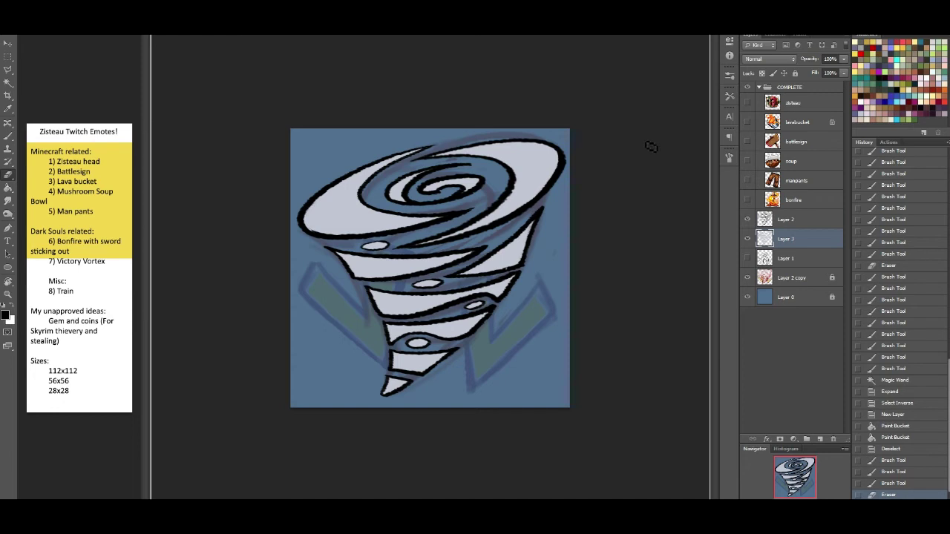
click(808, 223)
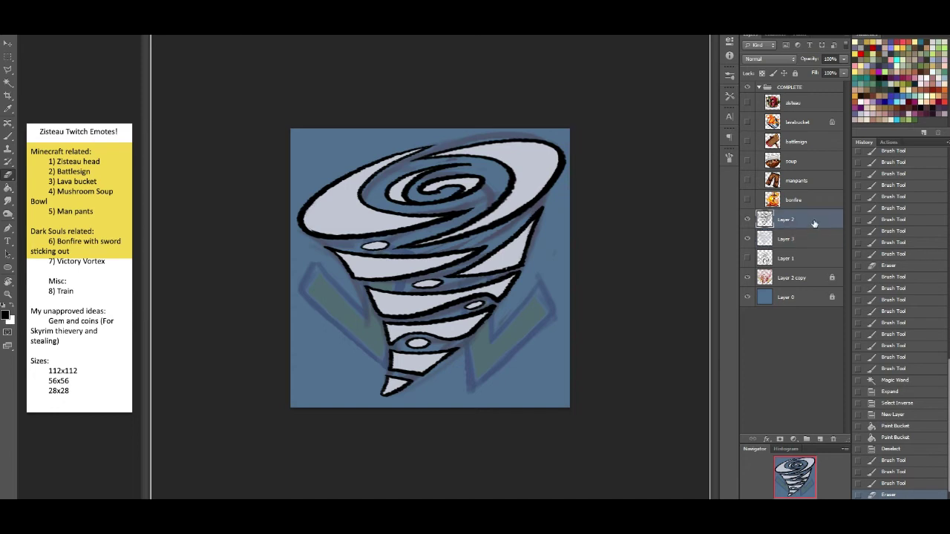
double_click(814, 221)
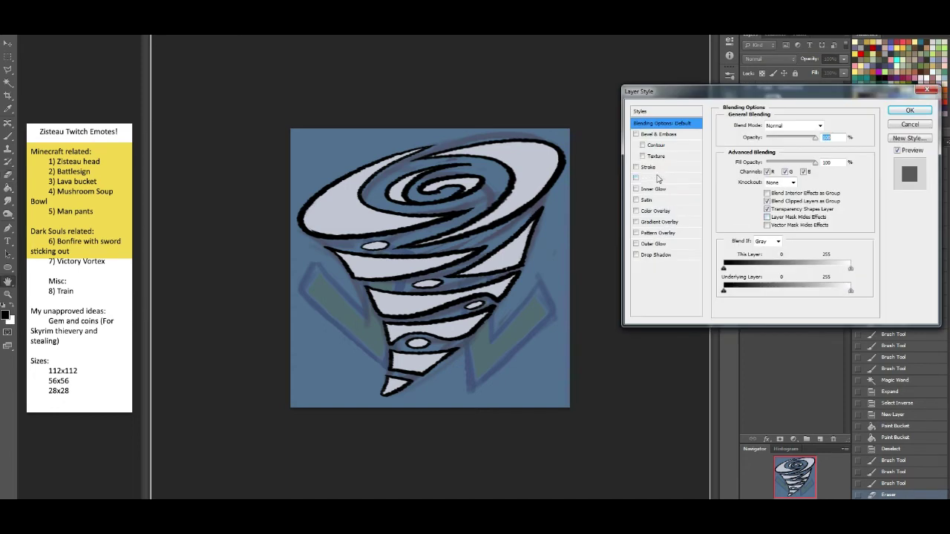
click(658, 170)
click(907, 124)
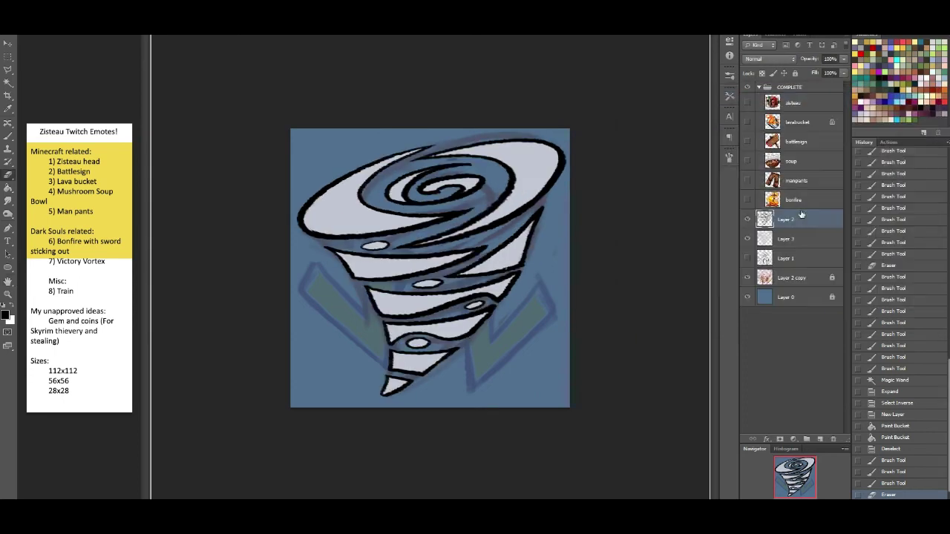
Lock the line art layer's transparent pixels and fill its lines with muted purple at 100% opacity
key(g)
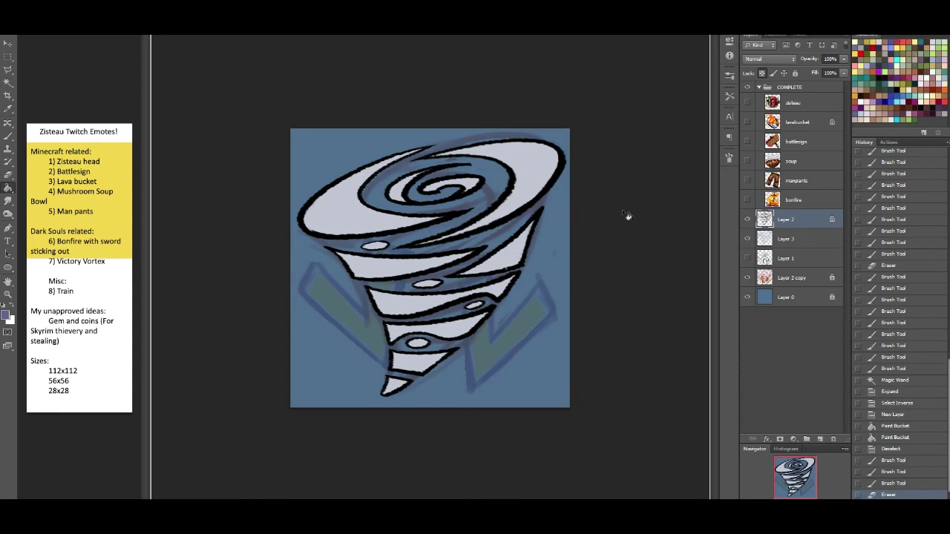
key(shift+F5)
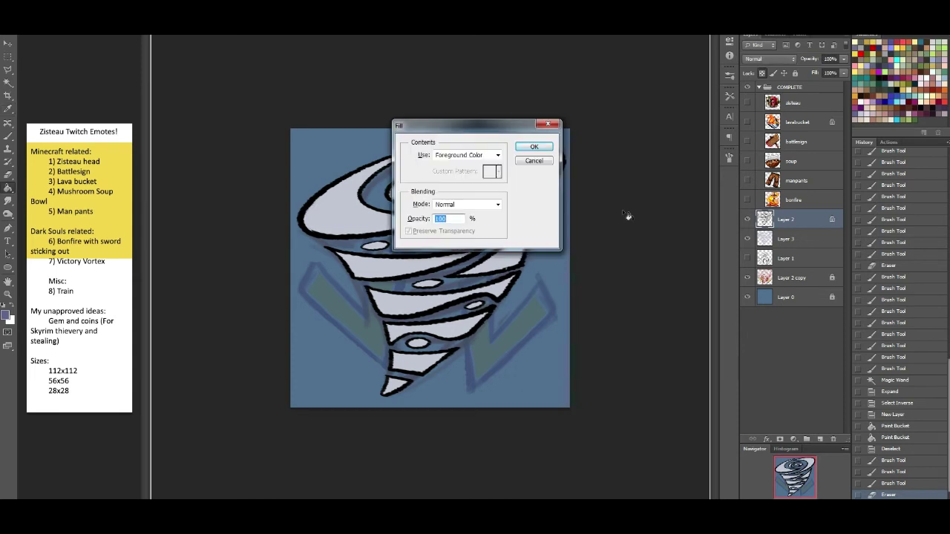
key(Return)
Unlock the background layer, shift its Hue to -175 and Lightness to about -52, and lock the layer again
click(784, 299)
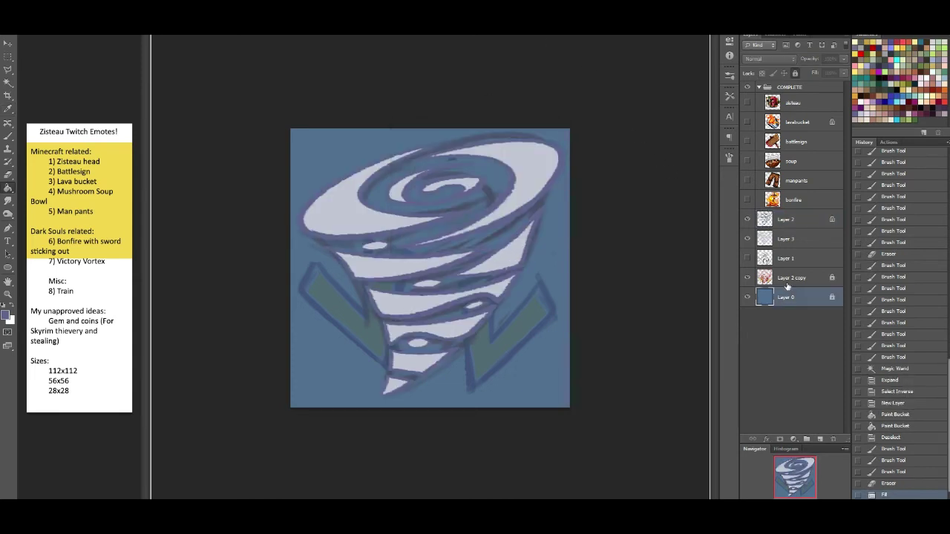
click(795, 73)
key(ctrl+u)
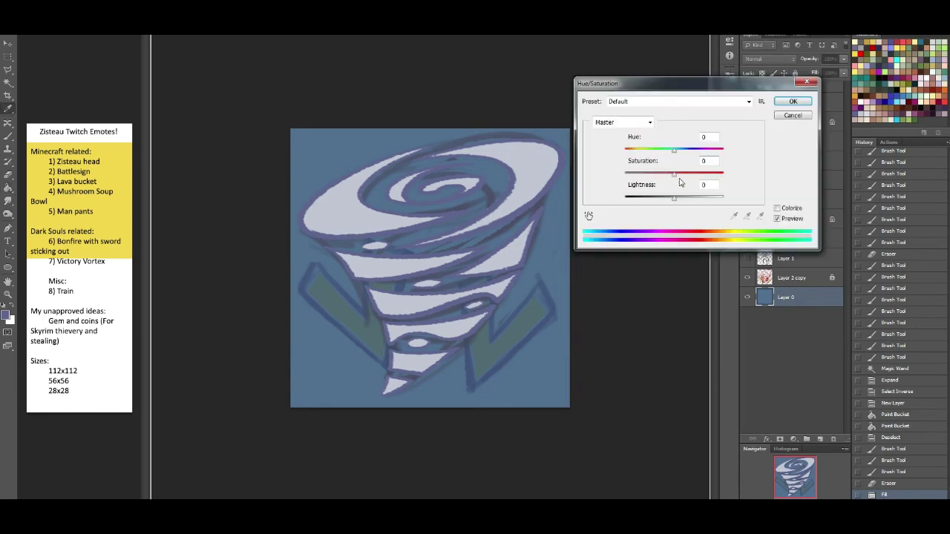
drag(674, 150, 626, 158)
drag(677, 199, 651, 200)
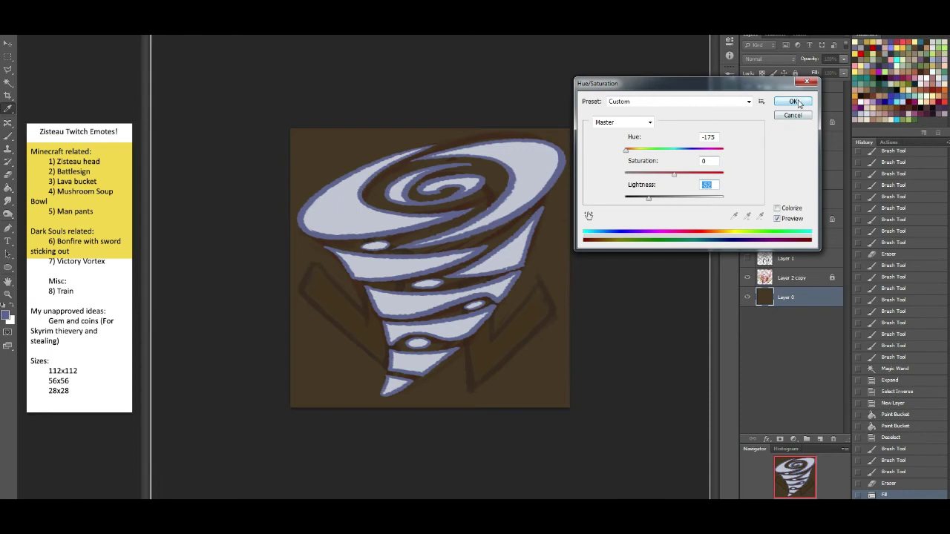
click(793, 101)
click(795, 74)
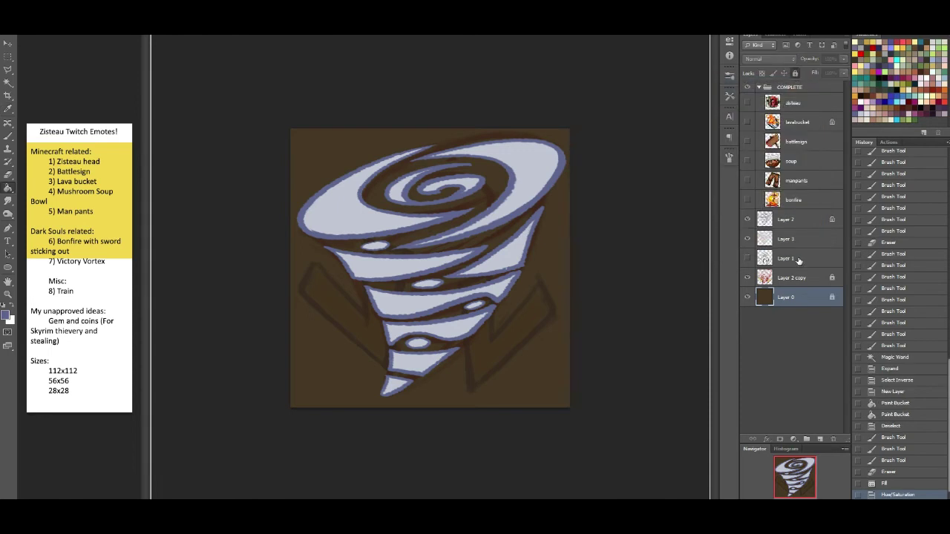
Add a gradient overlay to the fill layer in Overlay blend mode, using the Violet, Orange preset
click(792, 222)
double_click(809, 239)
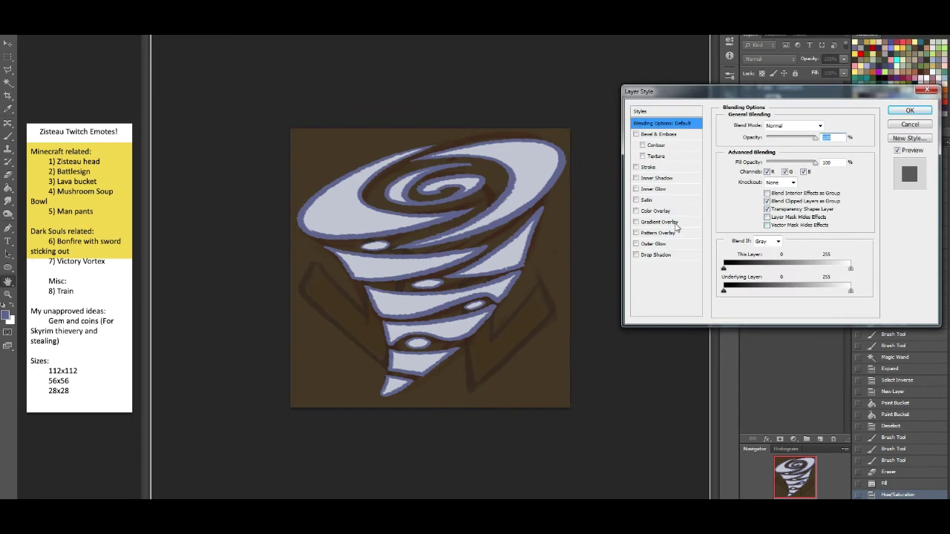
click(677, 223)
click(783, 128)
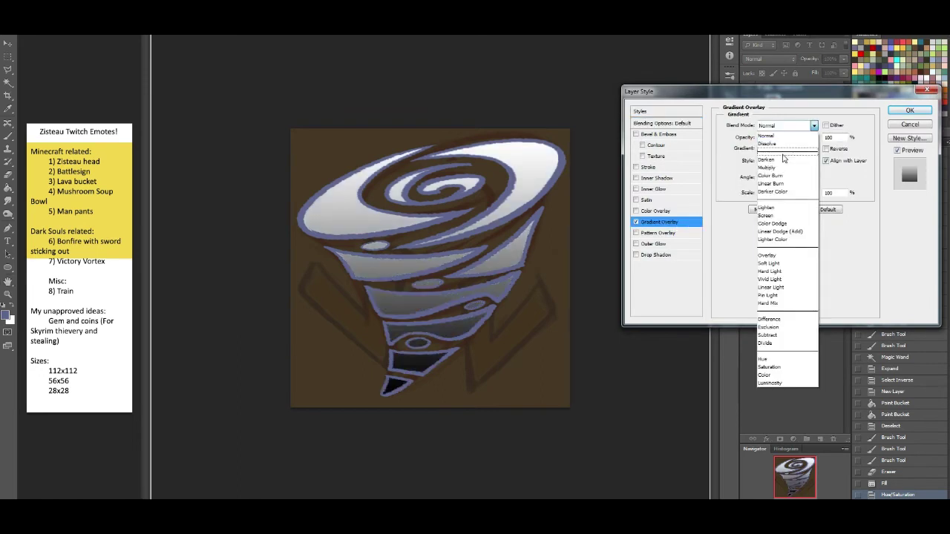
click(772, 255)
click(773, 153)
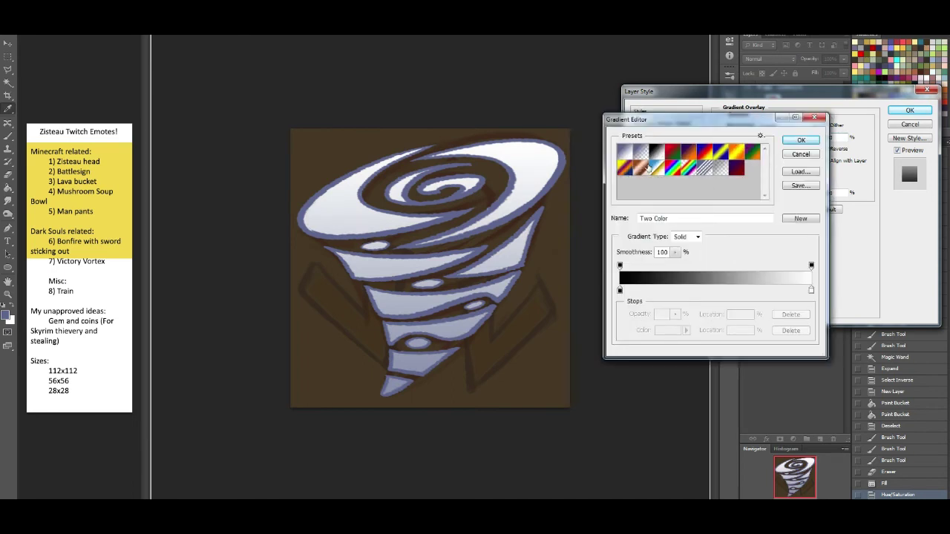
click(688, 155)
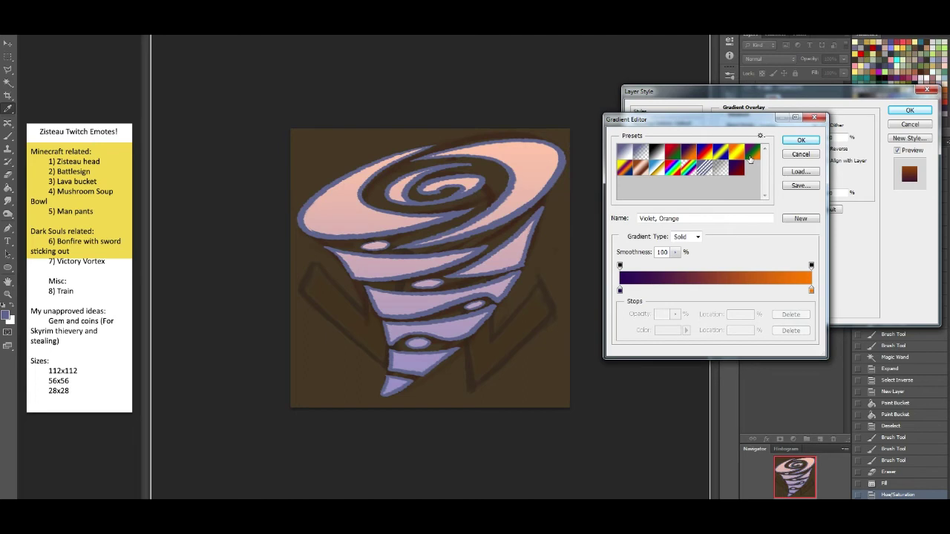
Recolour the overlay gradient's violet stop to dark slate blue 252839 and apply the layer style
click(621, 290)
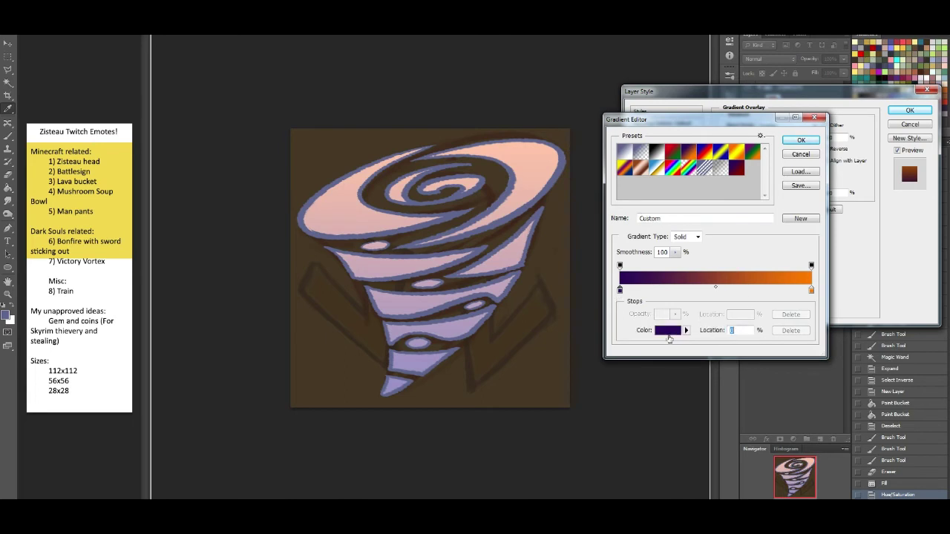
click(668, 331)
click(485, 282)
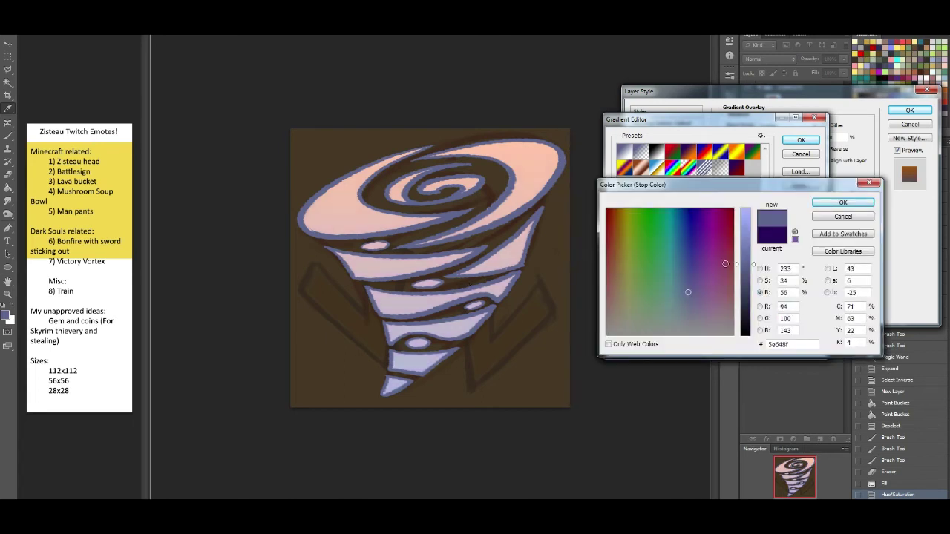
drag(748, 283, 747, 306)
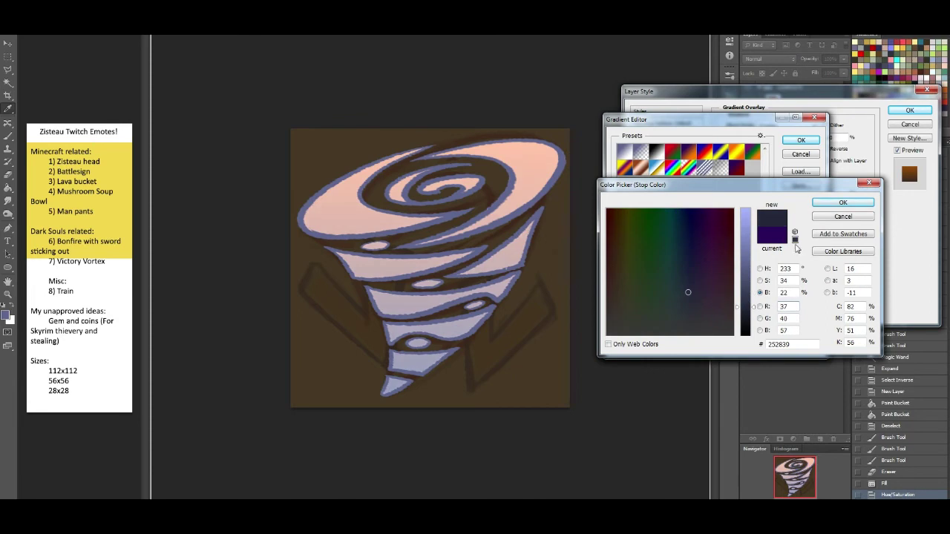
click(843, 203)
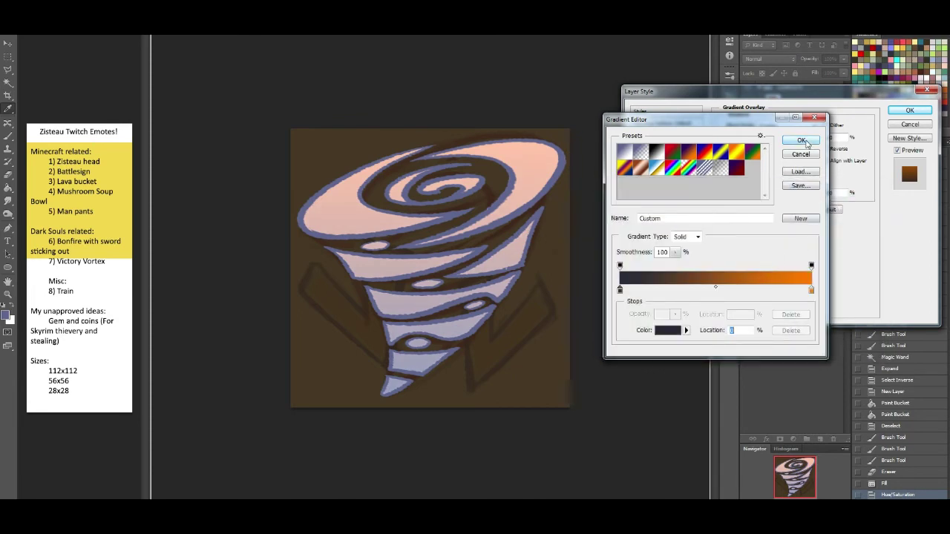
click(803, 144)
click(909, 111)
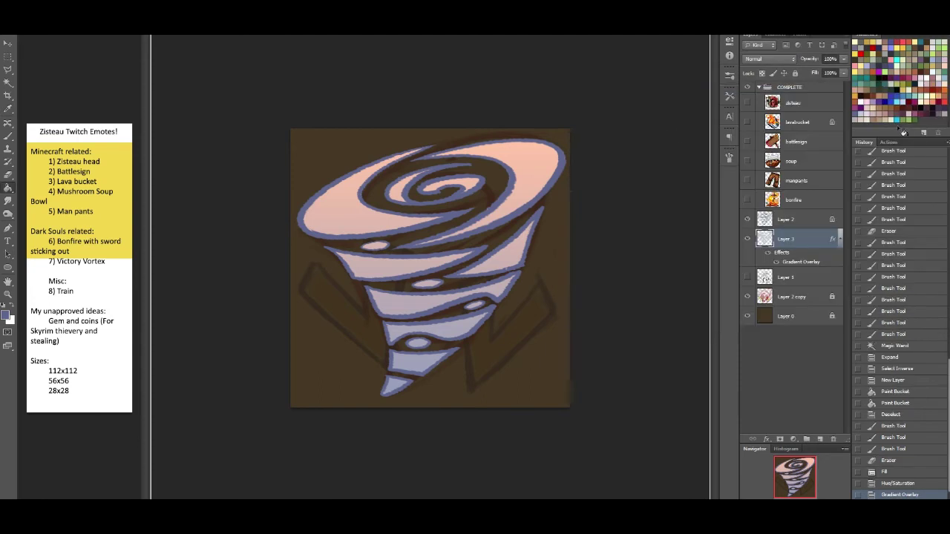
Create a new Overlay-mode layer clipped to the fill layer and ready the brush with white
click(8, 136)
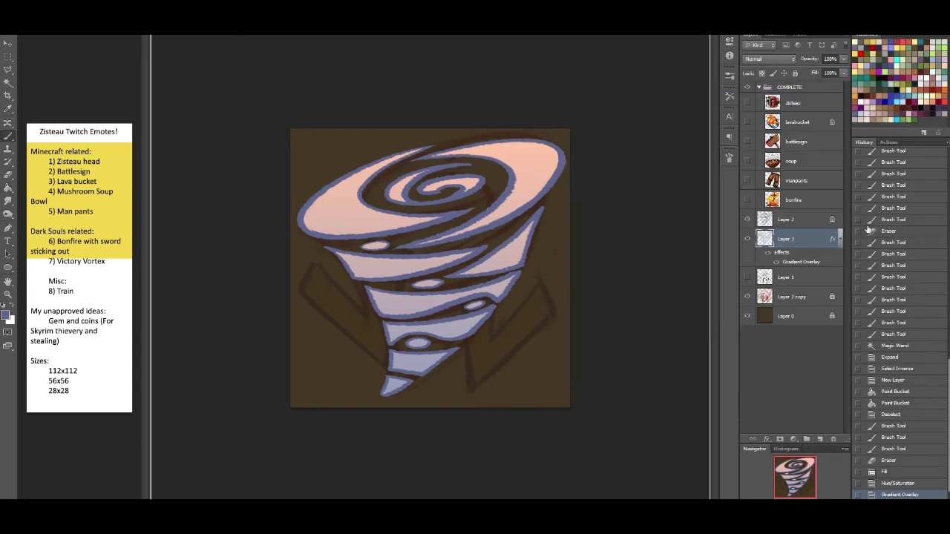
click(820, 440)
key(x)
click(770, 58)
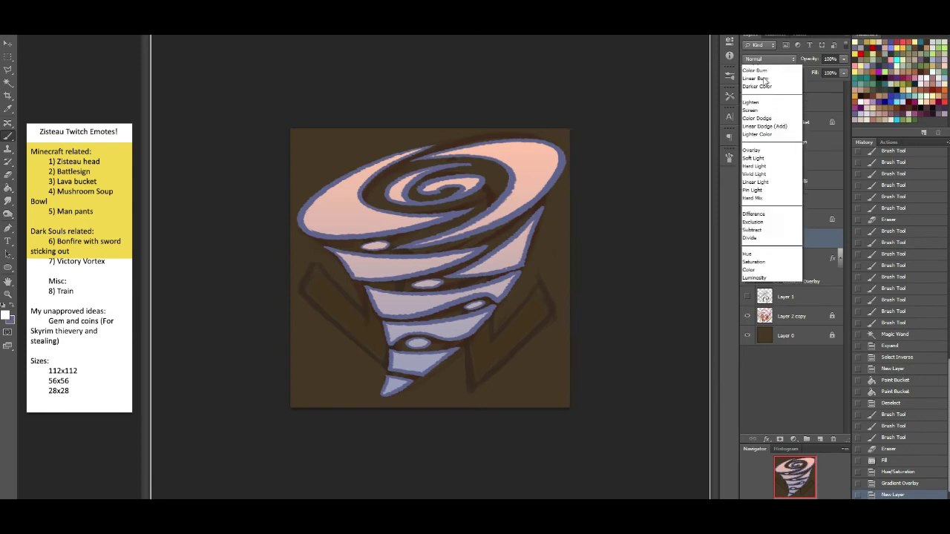
click(793, 220)
right_click(789, 242)
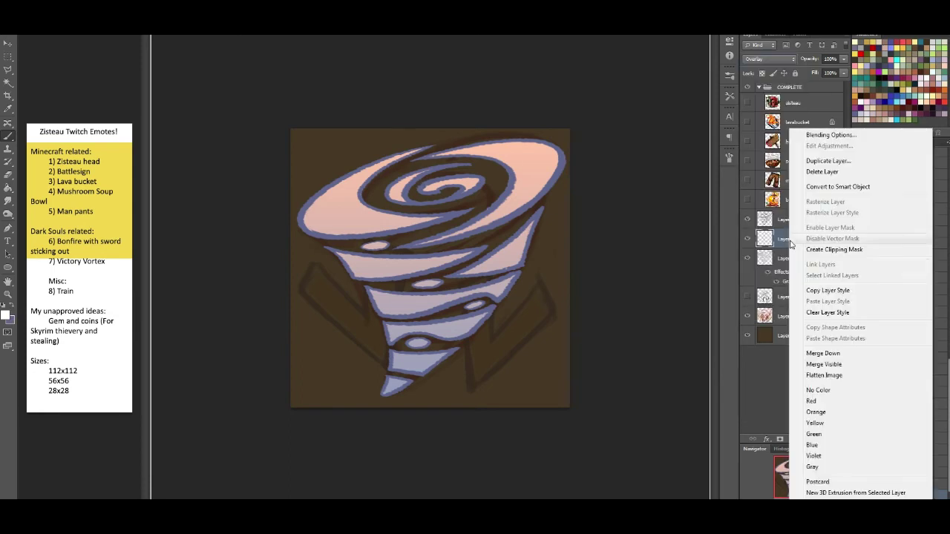
click(829, 250)
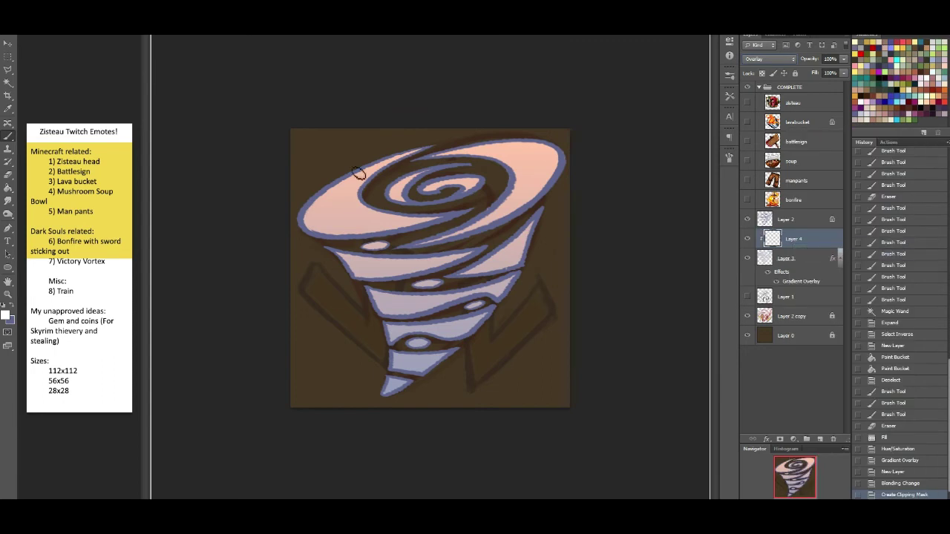
Paint white highlights over the tornado's upper rim and inner spiral on the clipped layer
mouse_move(404, 158)
mouse_down()
mouse_move(347, 189)
mouse_move(341, 210)
mouse_move(380, 225)
mouse_move(441, 215)
mouse_up()
mouse_move(372, 184)
mouse_down()
mouse_move(348, 217)
mouse_move(347, 204)
mouse_move(385, 220)
mouse_move(371, 215)
mouse_move(458, 214)
mouse_up()
drag(431, 219, 454, 215)
mouse_move(417, 179)
mouse_down()
mouse_move(398, 206)
mouse_move(469, 193)
mouse_move(443, 184)
mouse_move(473, 182)
mouse_move(456, 216)
mouse_move(490, 183)
mouse_move(431, 187)
mouse_move(465, 181)
mouse_move(478, 199)
mouse_up()
key(ctrl+z)
mouse_move(433, 157)
mouse_down()
mouse_move(509, 152)
mouse_move(445, 252)
mouse_up()
mouse_move(491, 148)
mouse_down()
mouse_move(557, 163)
mouse_move(520, 210)
mouse_move(543, 162)
mouse_move(518, 149)
mouse_move(558, 157)
mouse_up()
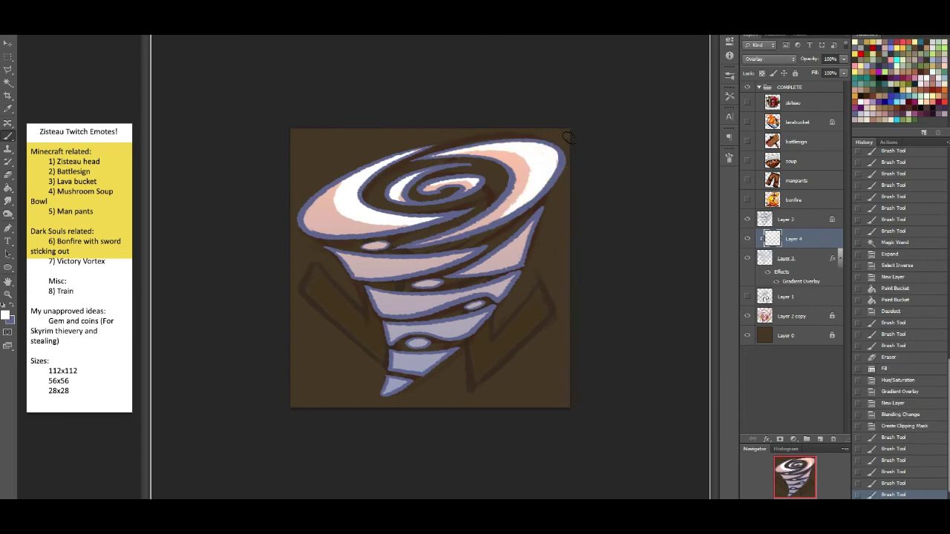
Paint white highlights on the small ovals and along the upper edges of the tornado's lower bands
drag(365, 247, 384, 244)
drag(417, 284, 441, 283)
drag(475, 310, 479, 306)
mouse_move(417, 344)
mouse_down()
mouse_move(394, 357)
mouse_move(456, 352)
mouse_move(384, 350)
mouse_move(404, 385)
mouse_up()
mouse_move(379, 297)
mouse_down()
mouse_move(448, 299)
mouse_move(523, 278)
mouse_up()
mouse_move(394, 335)
mouse_down()
mouse_move(449, 330)
mouse_move(498, 308)
mouse_up()
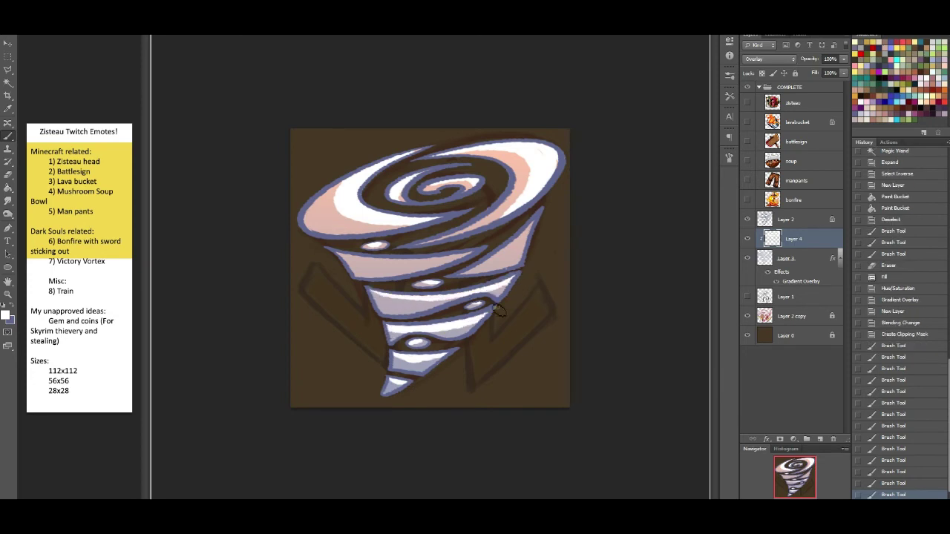
mouse_move(337, 254)
mouse_down()
mouse_move(400, 266)
mouse_move(479, 256)
mouse_up()
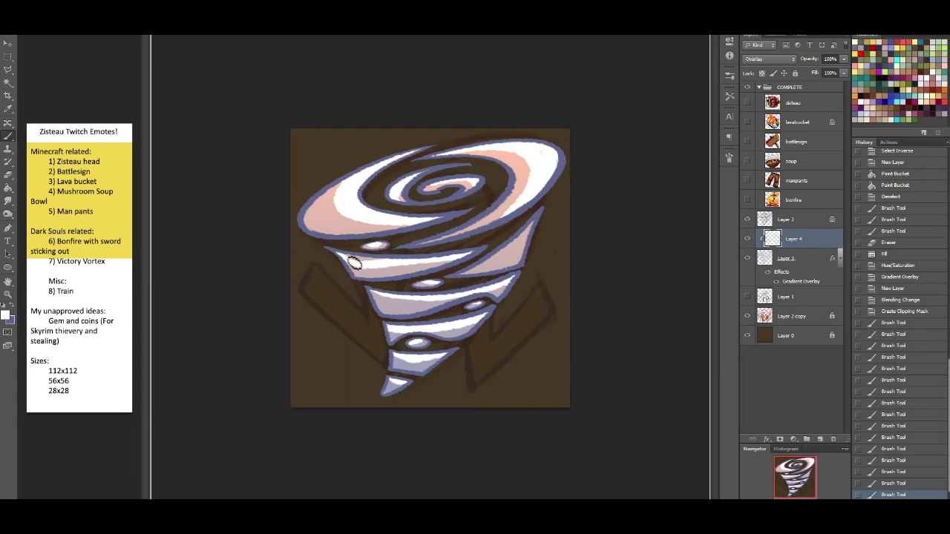
drag(359, 265, 442, 257)
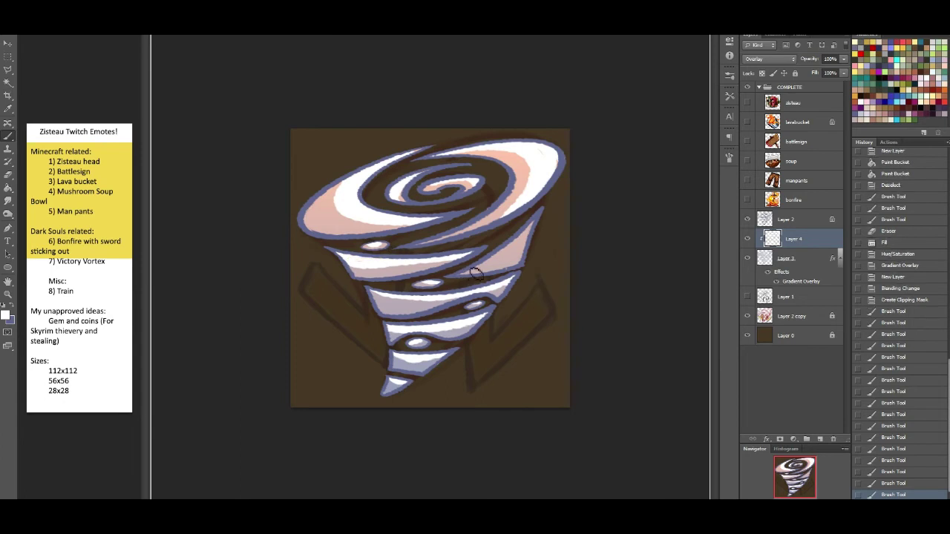
Extend the white highlights on the second band's right part and the rim's left and right ends
drag(562, 193, 520, 157)
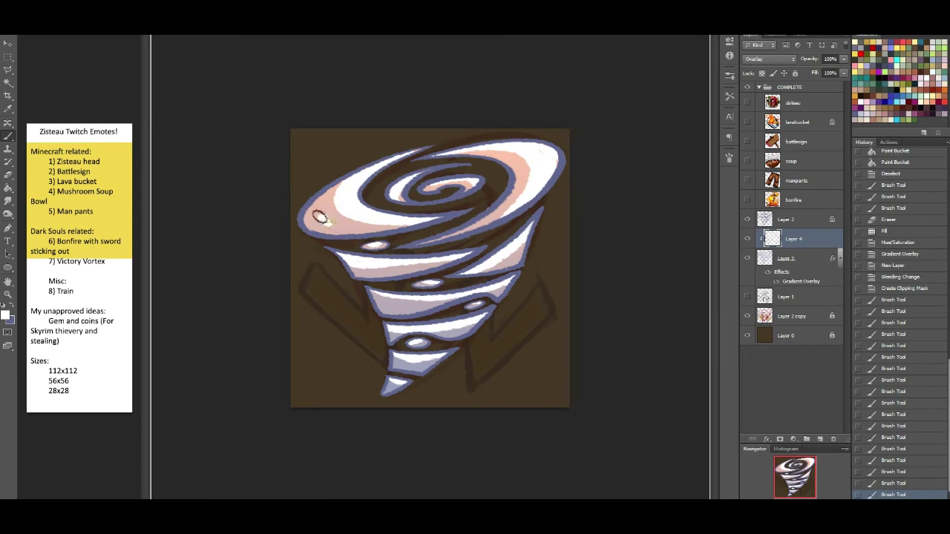
drag(327, 204, 327, 222)
key(ctrl+z)
drag(388, 230, 427, 215)
mouse_move(328, 205)
mouse_down()
mouse_move(420, 217)
mouse_move(380, 223)
mouse_move(397, 214)
mouse_up()
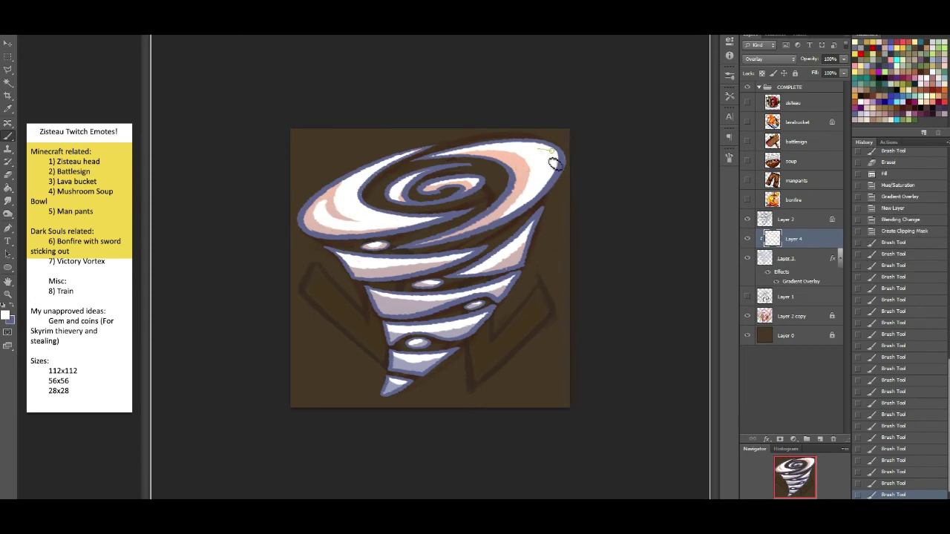
drag(550, 161, 537, 147)
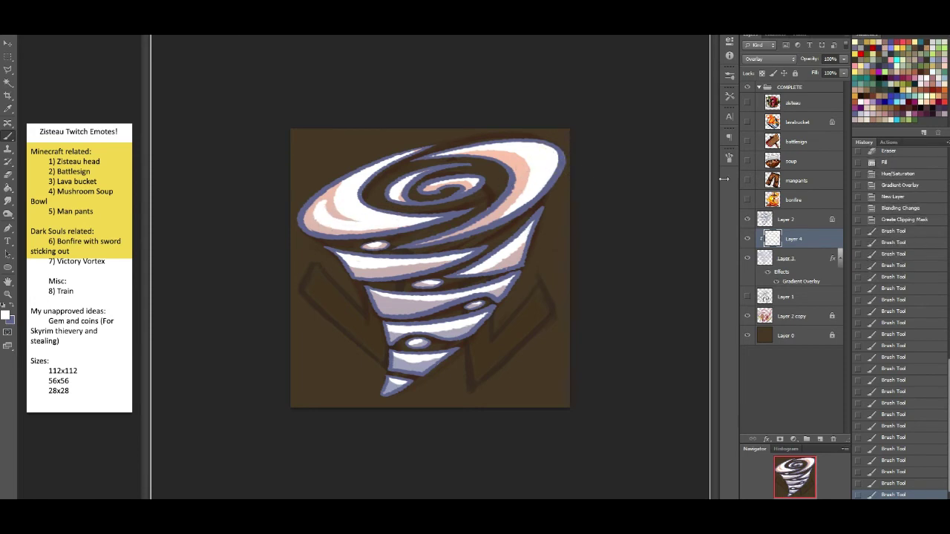
Add a black-to-white gradient overlay to the line art layer in Overlay mode at reduced opacity
click(802, 221)
double_click(814, 224)
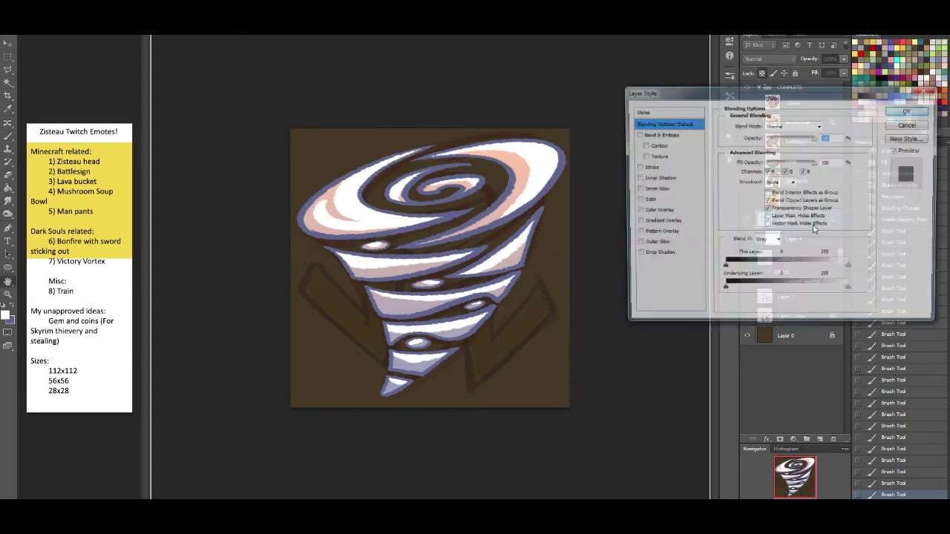
click(668, 223)
click(774, 125)
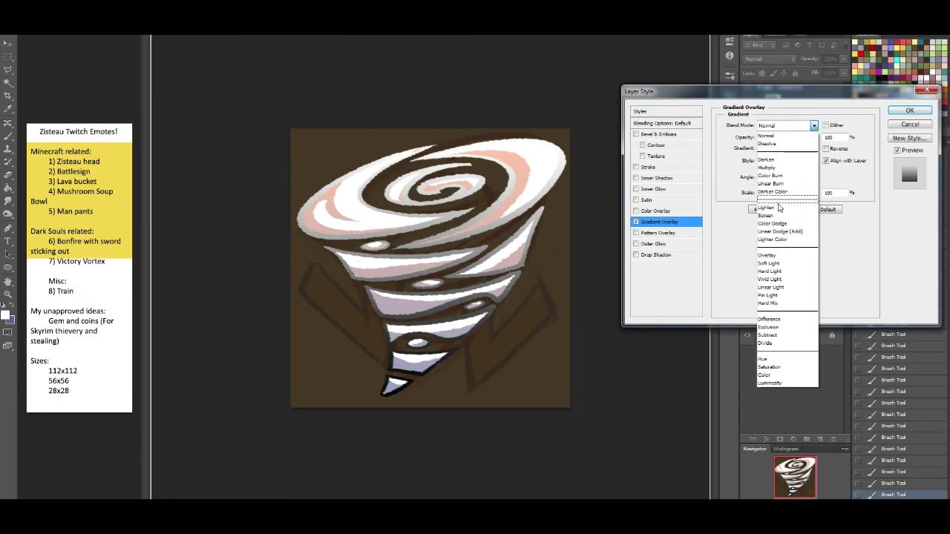
click(772, 259)
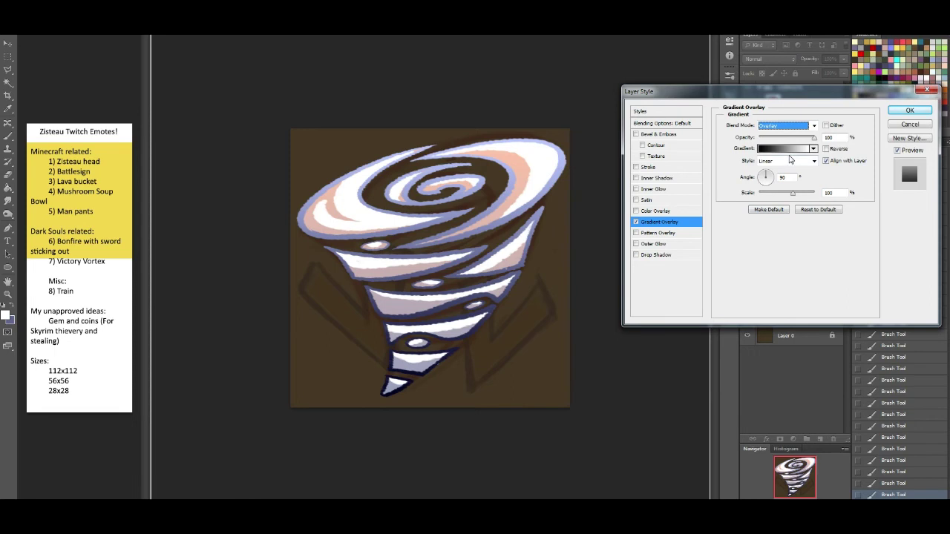
drag(815, 139, 789, 141)
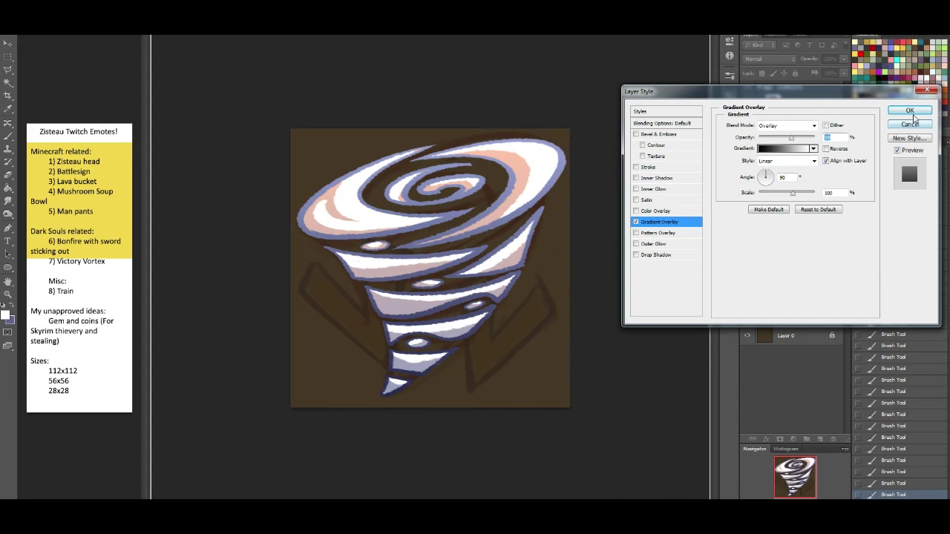
click(912, 111)
Lower the clipped highlight layer's fill to 62%
click(794, 258)
click(843, 72)
drag(842, 83, 824, 83)
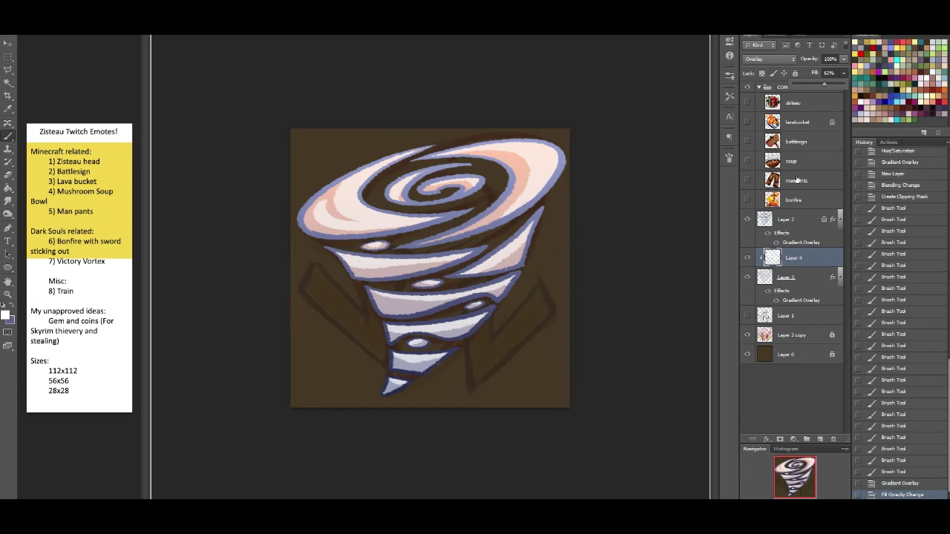
Compare the tornado with the clipped highlight layer hidden and shown, and delete that layer
click(786, 222)
click(746, 258)
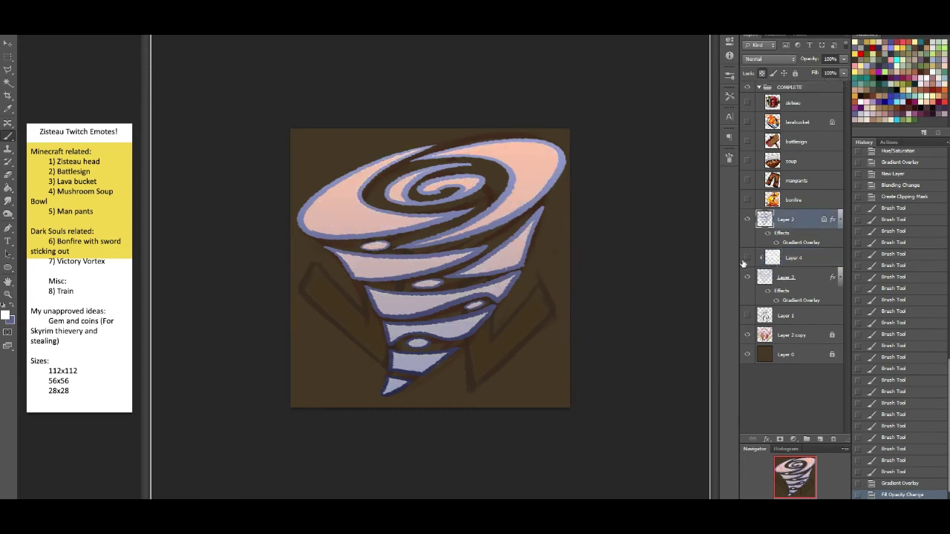
click(800, 264)
click(747, 258)
click(746, 258)
click(746, 259)
click(747, 260)
click(747, 262)
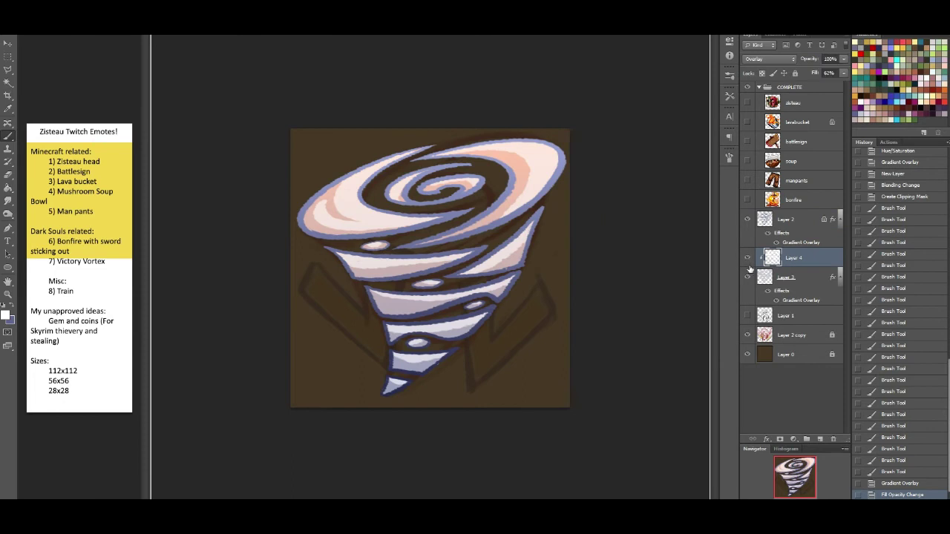
drag(806, 261, 833, 440)
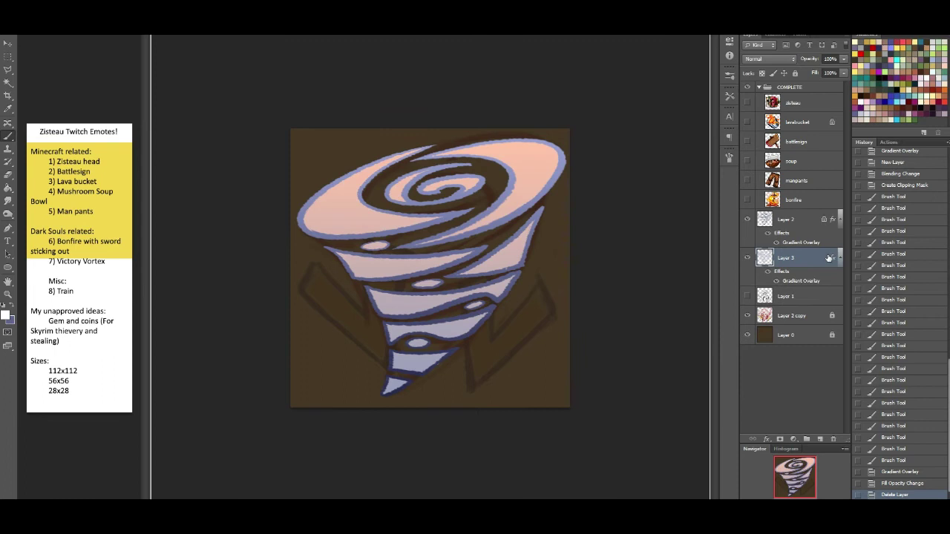
Recolour the 100% stop of the fill layer's gradient overlay to bright yellow and apply the style
click(794, 243)
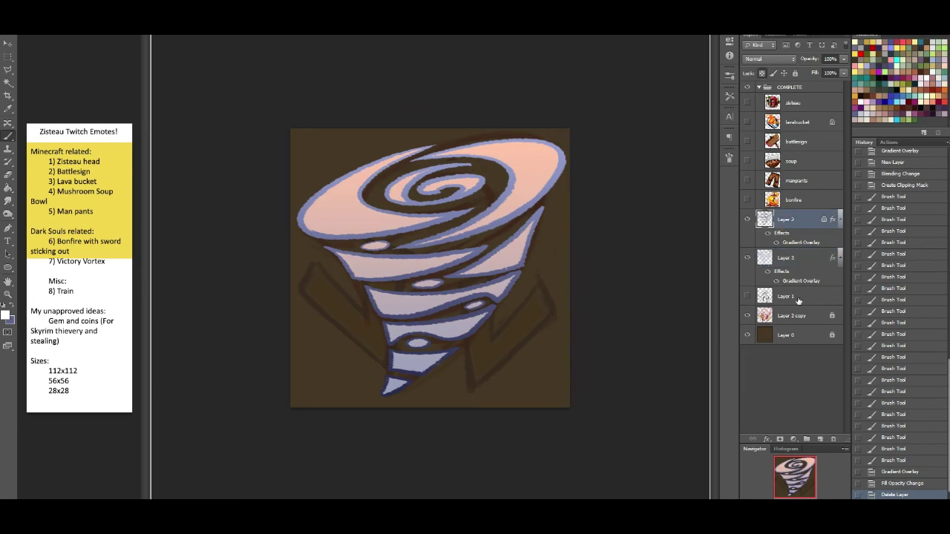
click(804, 257)
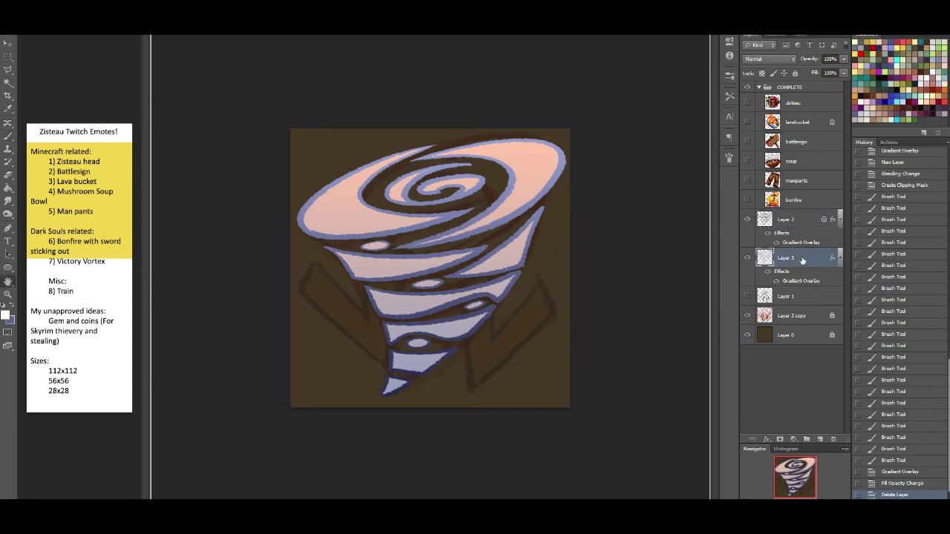
double_click(801, 261)
click(667, 223)
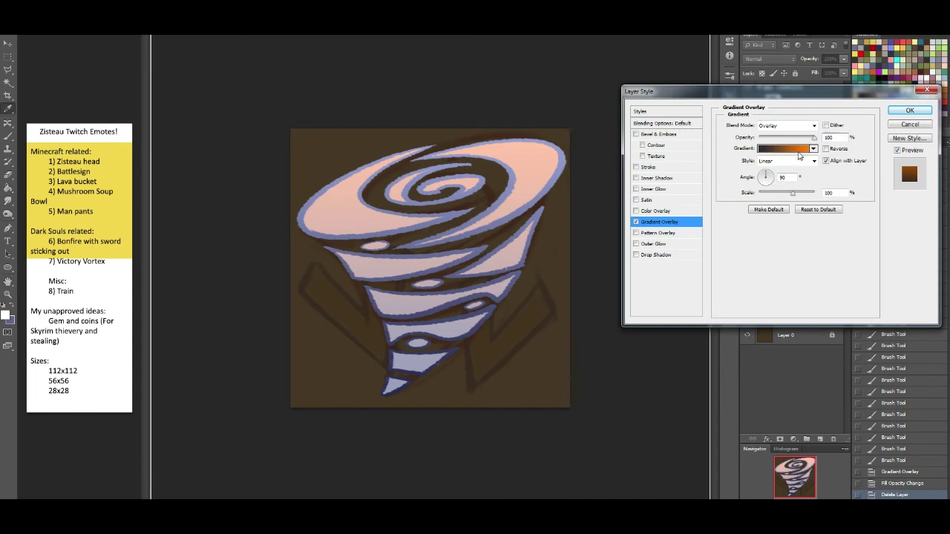
click(798, 154)
click(812, 290)
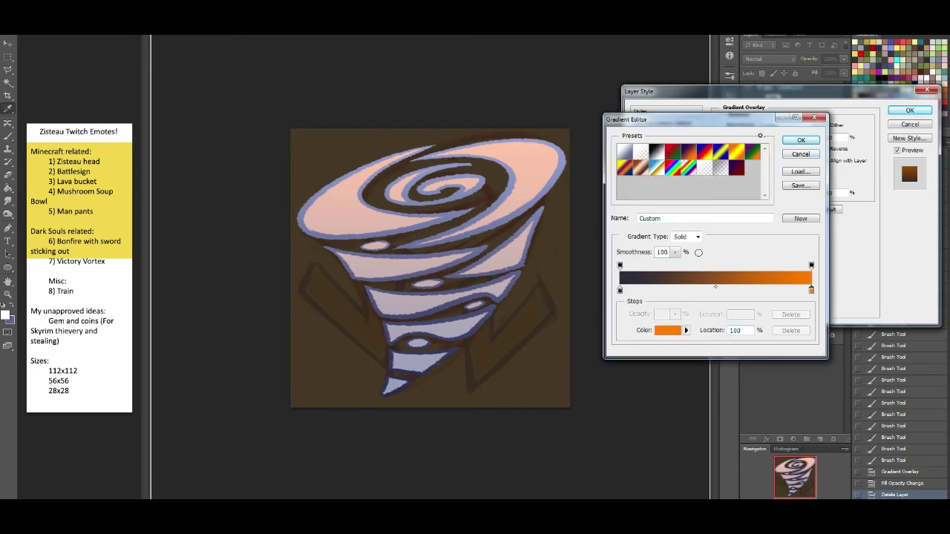
click(667, 330)
click(865, 63)
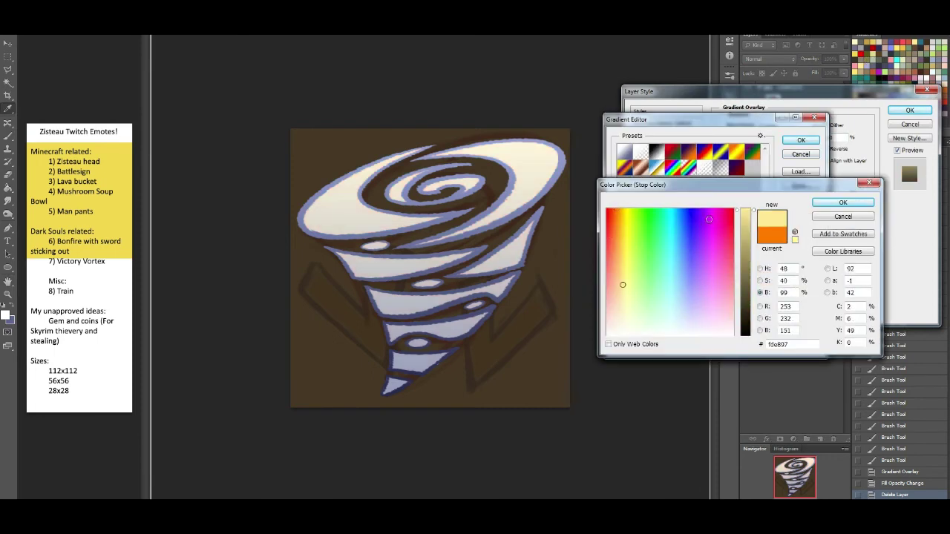
drag(633, 213, 627, 206)
click(843, 202)
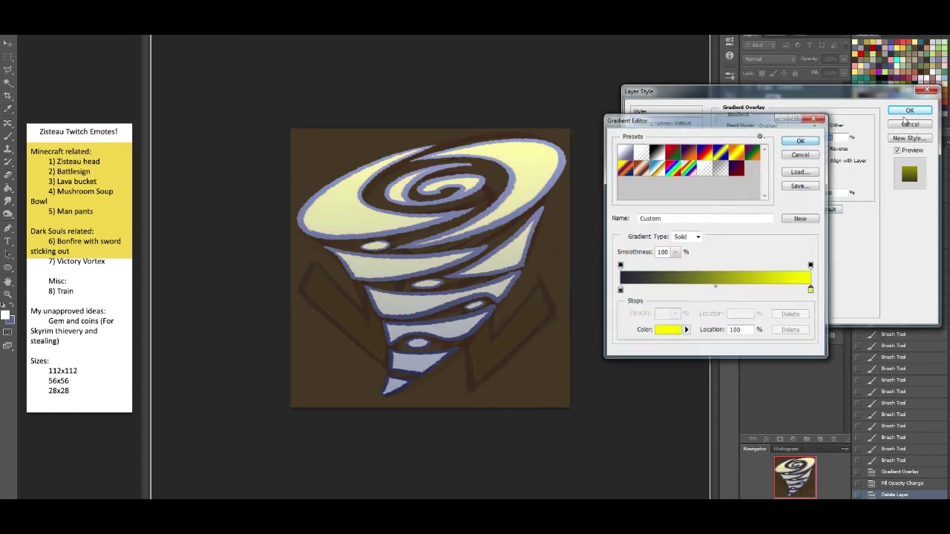
click(801, 139)
click(911, 112)
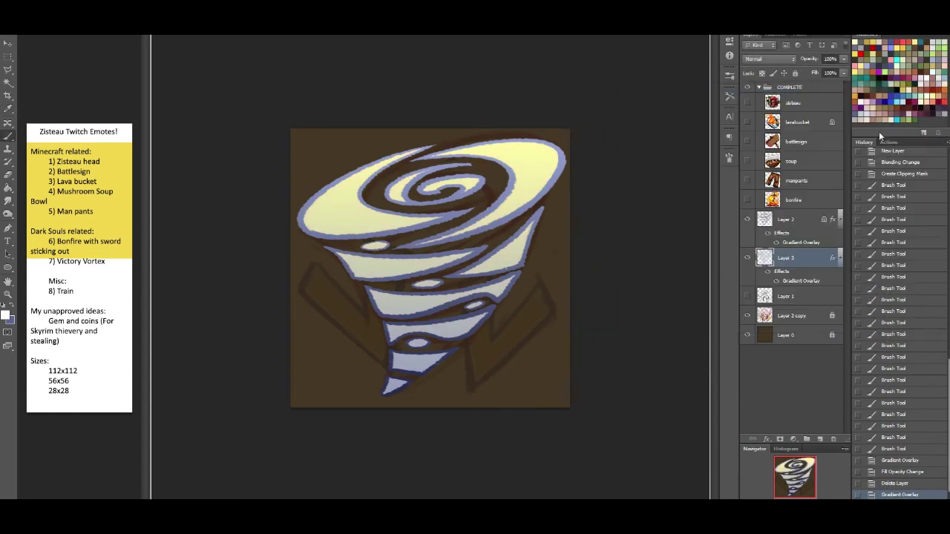
Merge the tornado's line art layer and its fill layer, including their gradient overlays, into one layer
click(792, 218)
shift+click(802, 262)
key(ctrl+e)
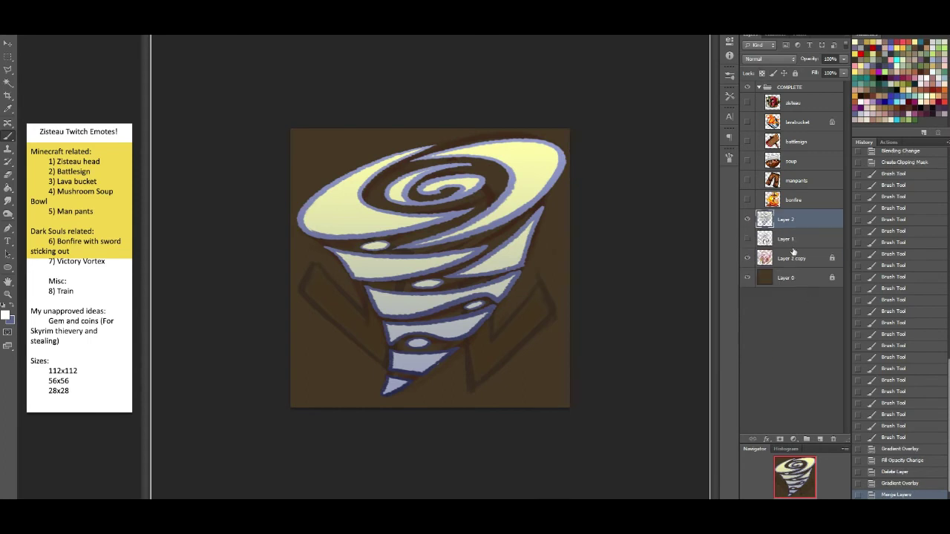
Delete the sketch layer Layer 2 copy, then show the black letter line art and place it above the tornado layer
click(793, 259)
drag(815, 260, 832, 439)
click(748, 239)
click(786, 245)
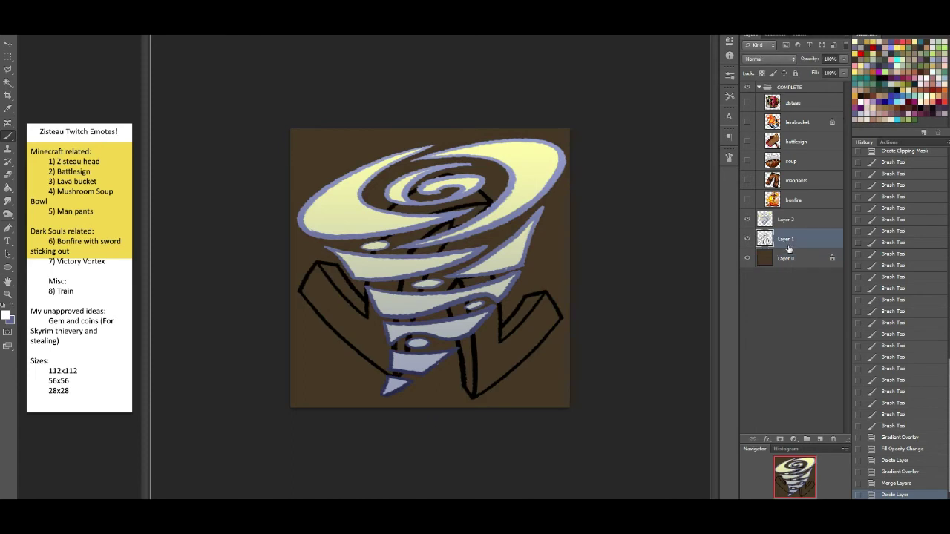
drag(794, 239, 797, 220)
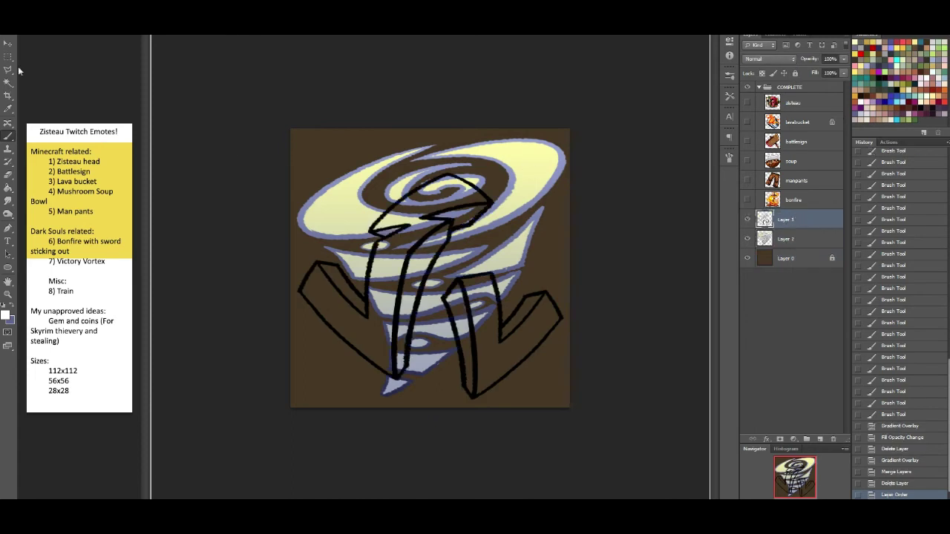
Lock the letter line art layer, select the area outside the letters, expand the selection and invert it
click(8, 82)
click(795, 73)
click(524, 237)
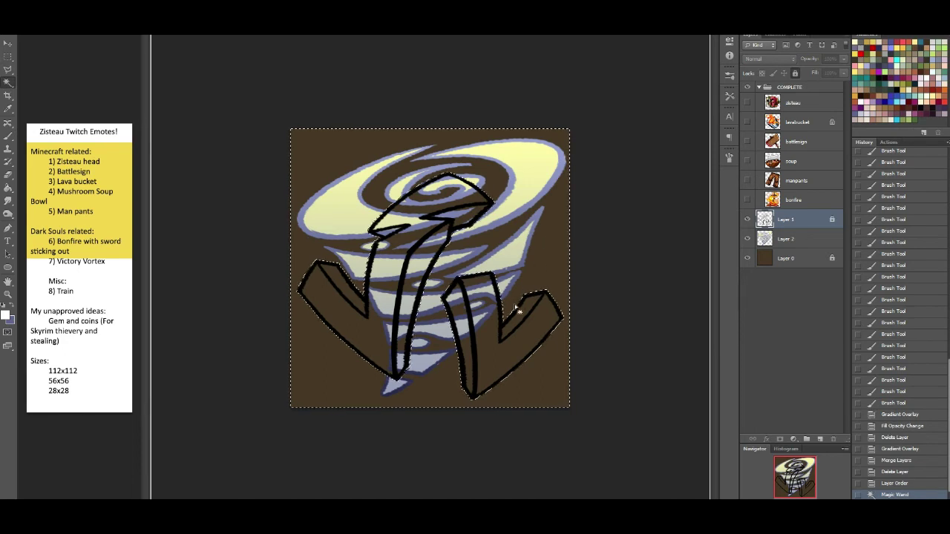
key(Return)
key(ctrl+shift+i)
Fill the selected letter shapes with yellow on a new layer between the line art and the tornado, and deselect
click(7, 189)
click(857, 51)
click(802, 242)
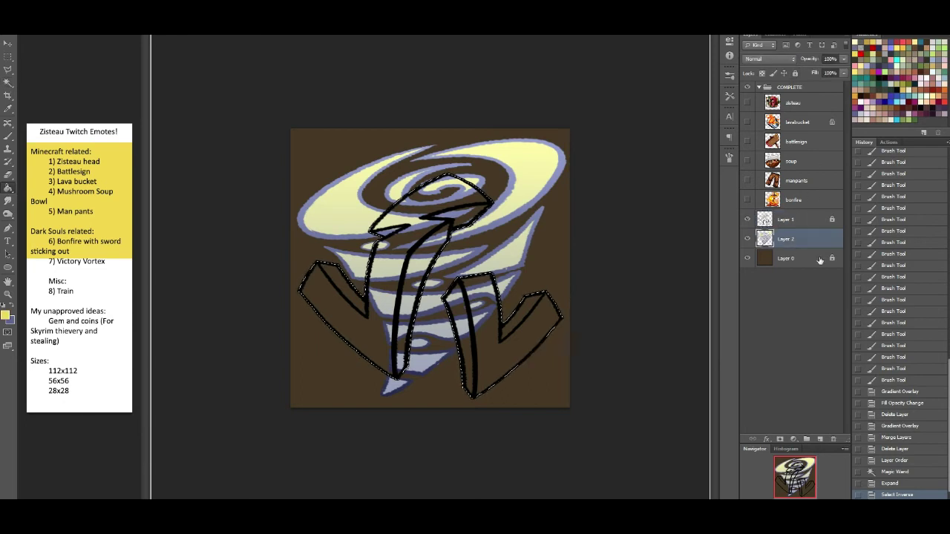
click(820, 439)
click(452, 283)
key(ctrl+d)
Adjust the yellow letter fill to saturation +100 and lightness -15
key(ctrl+u)
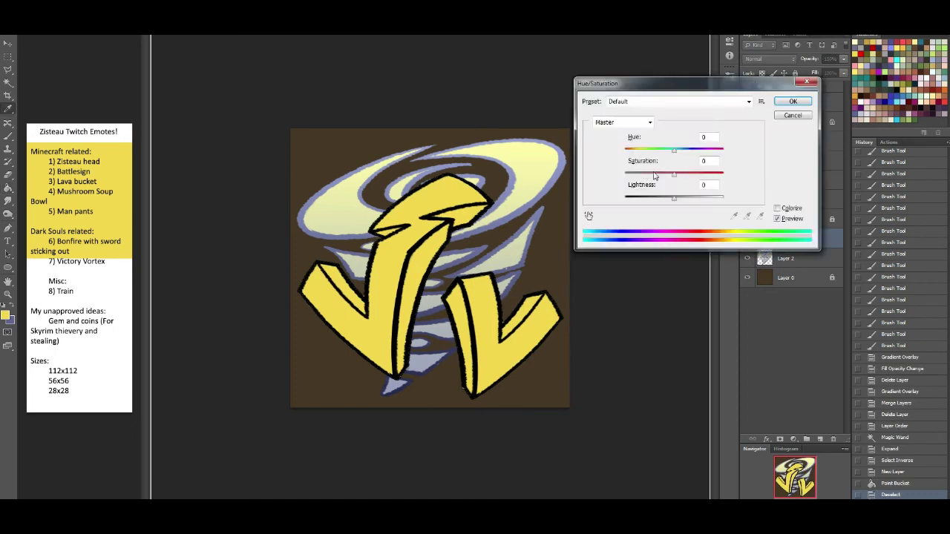
drag(675, 180, 731, 173)
drag(676, 198, 666, 201)
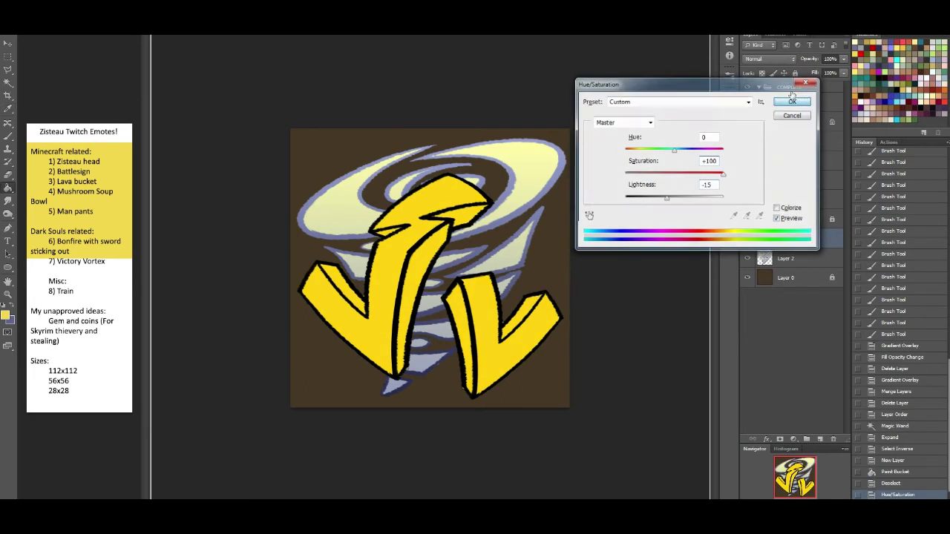
click(805, 104)
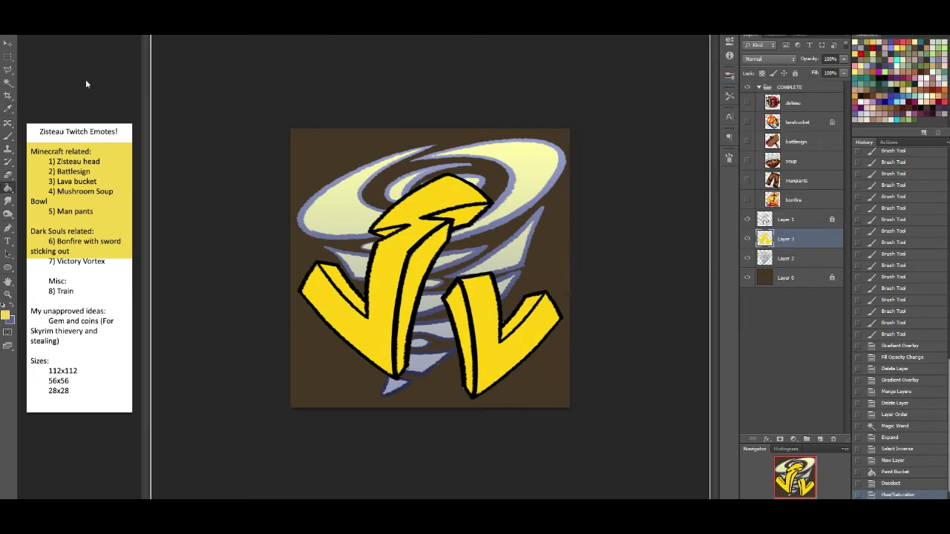
Select the letters' side faces from the line art layer and expand the selection on the yellow fill layer
click(805, 217)
click(346, 286)
click(370, 273)
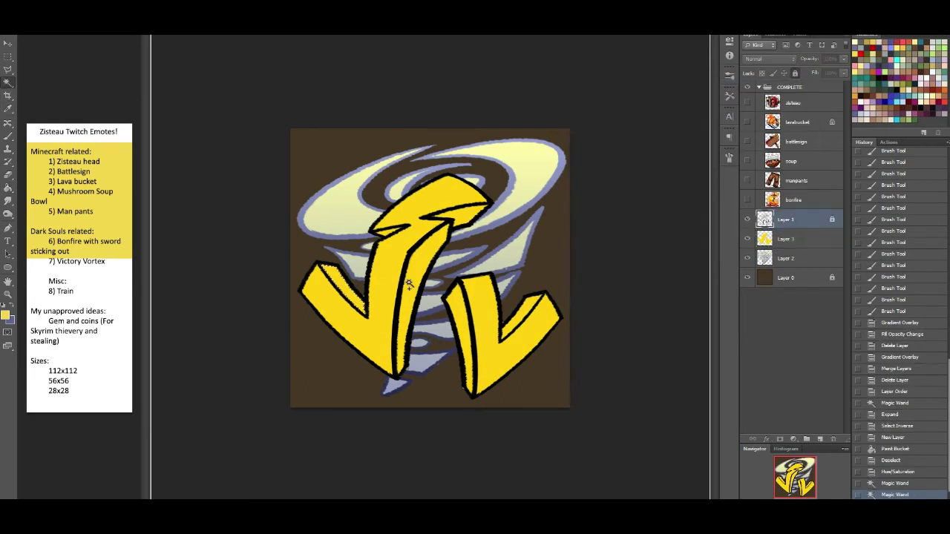
click(453, 216)
click(458, 216)
click(464, 313)
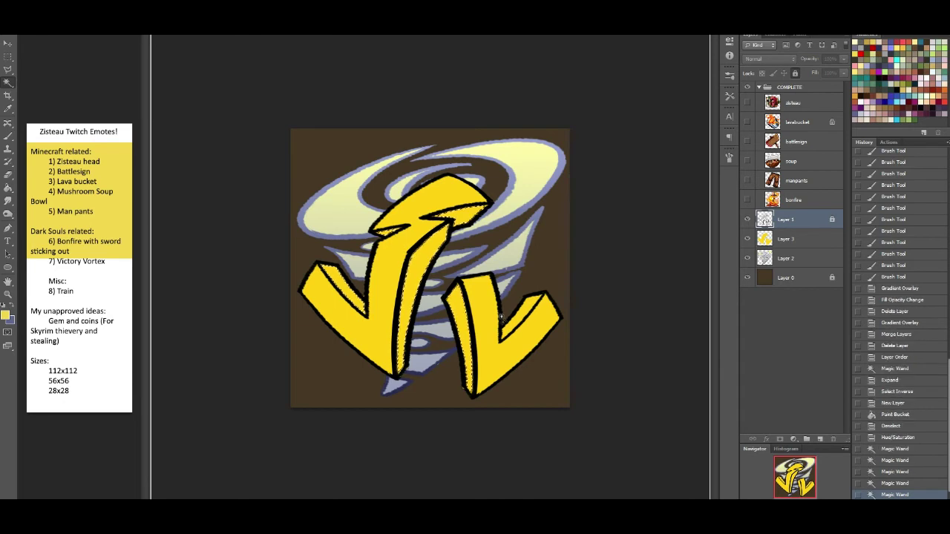
click(523, 313)
click(794, 239)
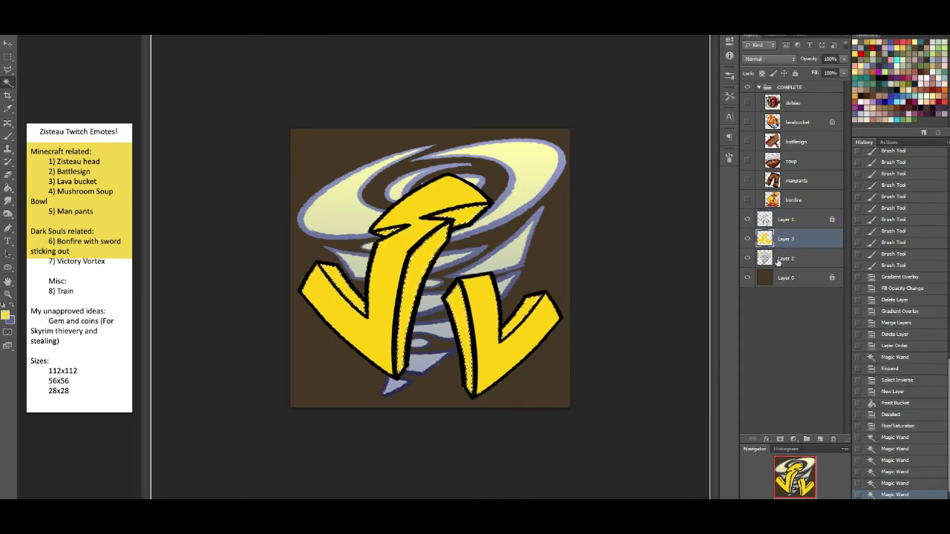
key(F2)
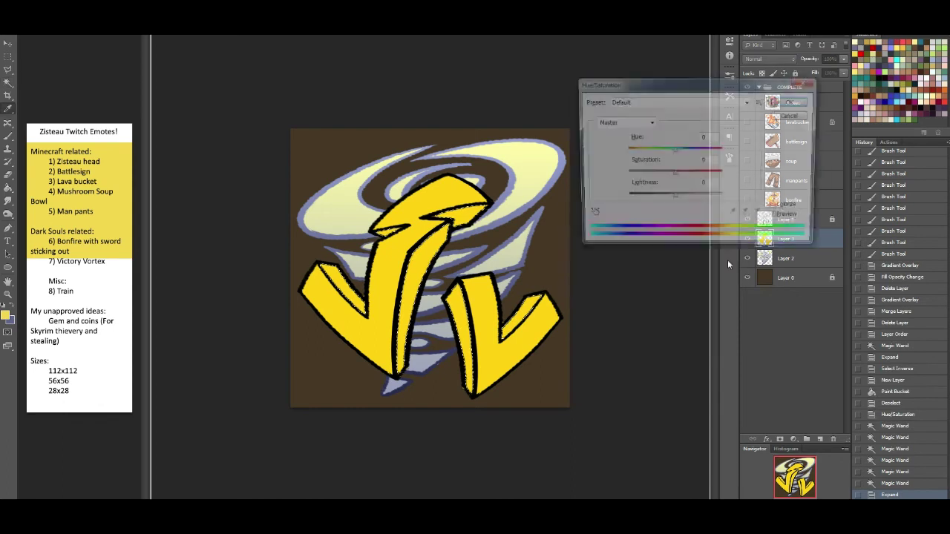
Shift the hue of the selected side faces from yellow to red and deselect
key(ctrl+u)
drag(674, 153, 654, 156)
click(793, 101)
key(ctrl+d)
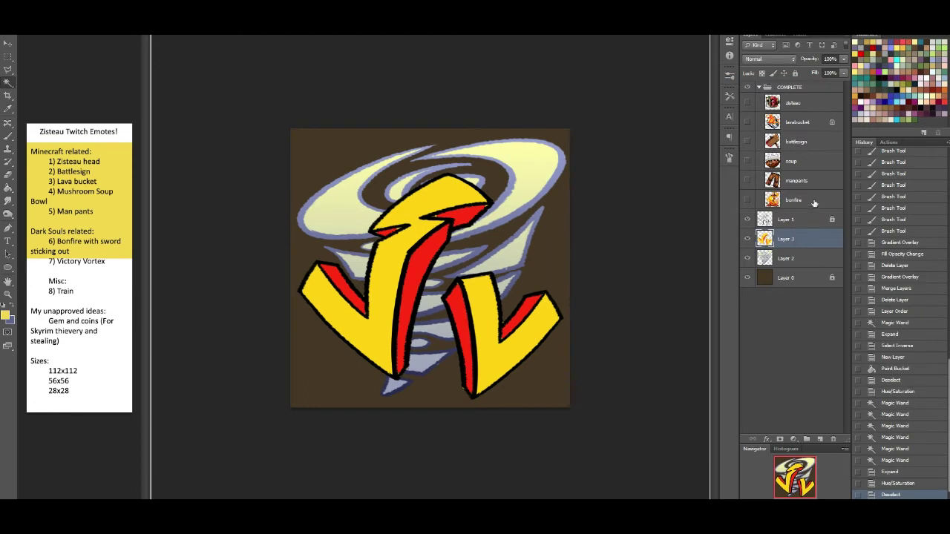
Unlock the letter line art layer
click(807, 225)
click(795, 74)
double_click(821, 220)
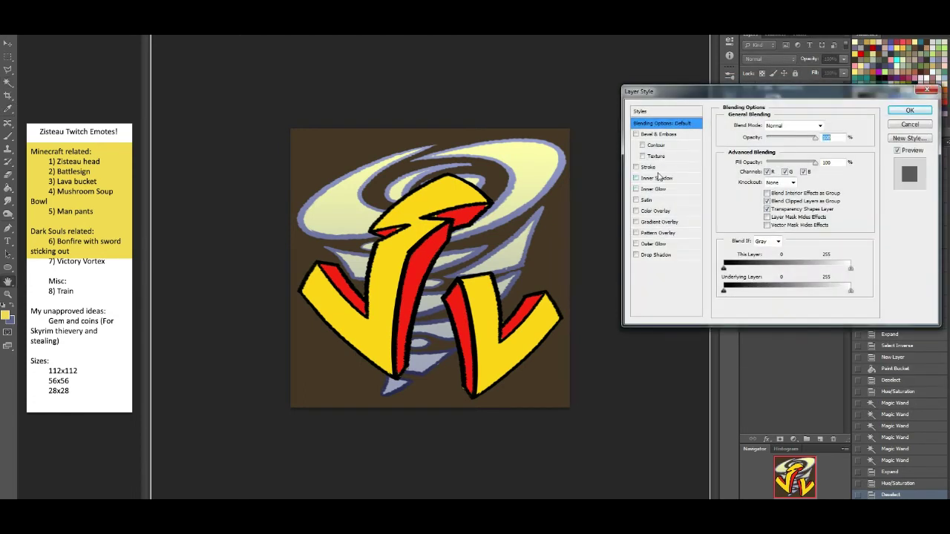
click(649, 167)
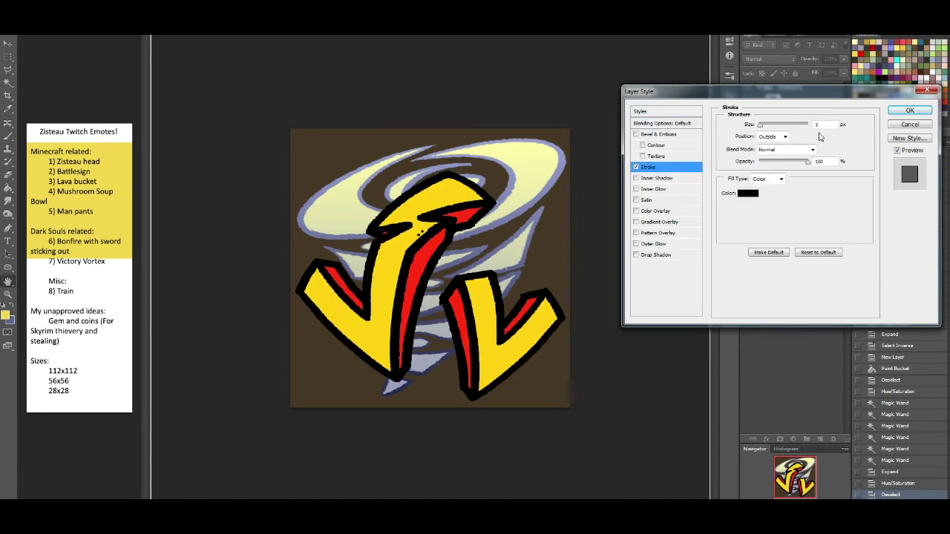
click(893, 125)
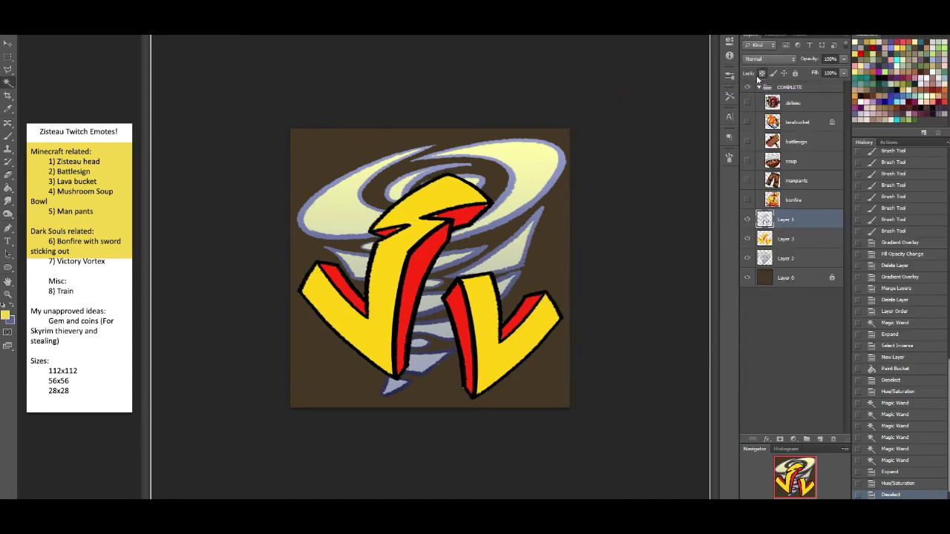
Lock the line art layer's transparent pixels and fill the letter outlines with the side faces' red
click(8, 315)
click(390, 260)
click(870, 203)
key(shift+F5)
key(Return)
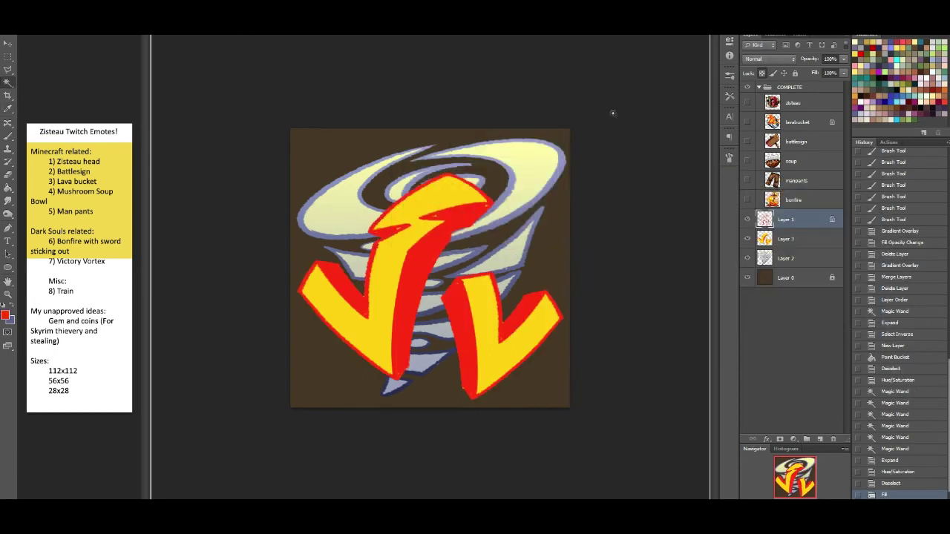
double_click(811, 222)
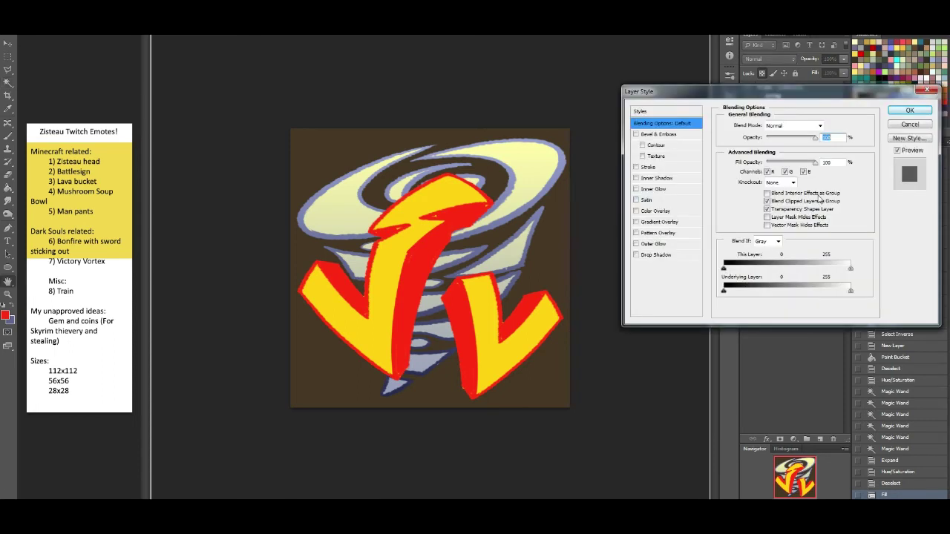
click(908, 124)
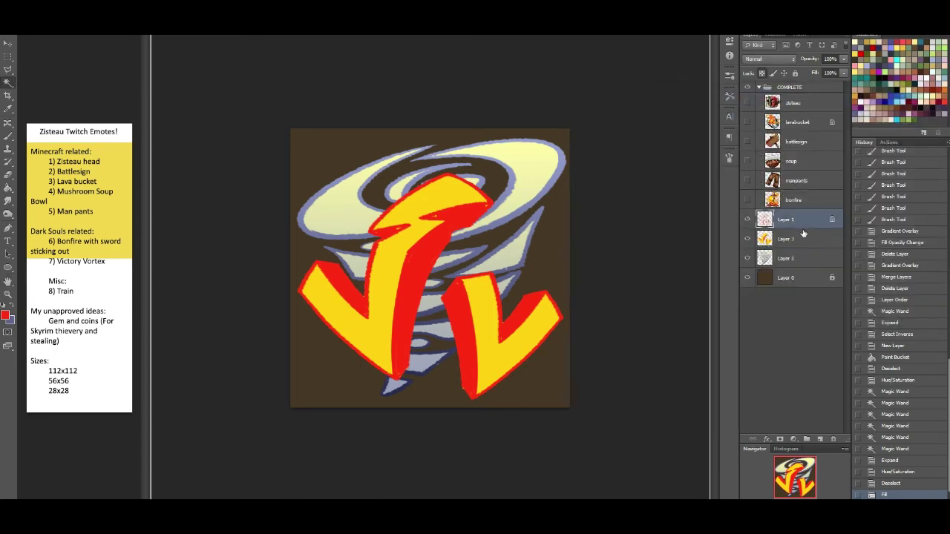
Darken the red letter outlines with saturation +100 and lightness -56
key(ctrl+u)
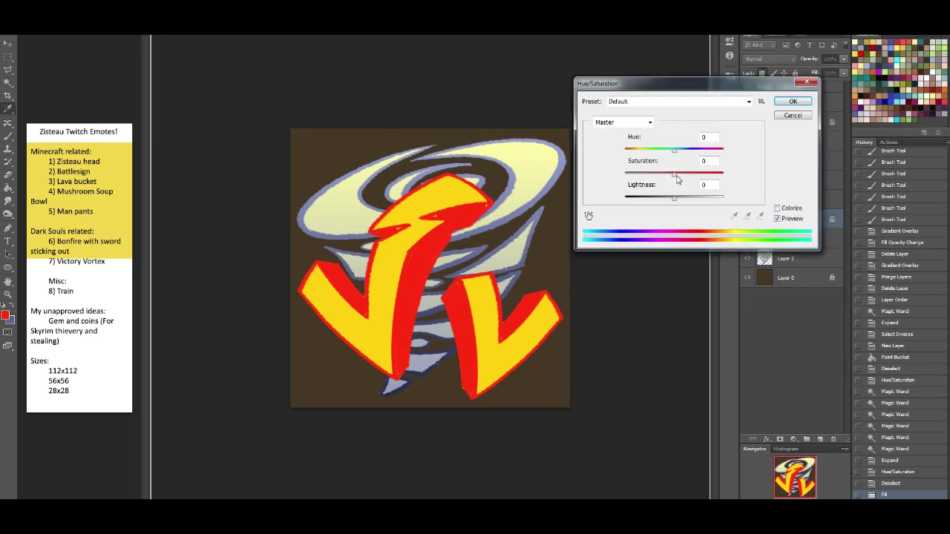
drag(674, 199, 732, 171)
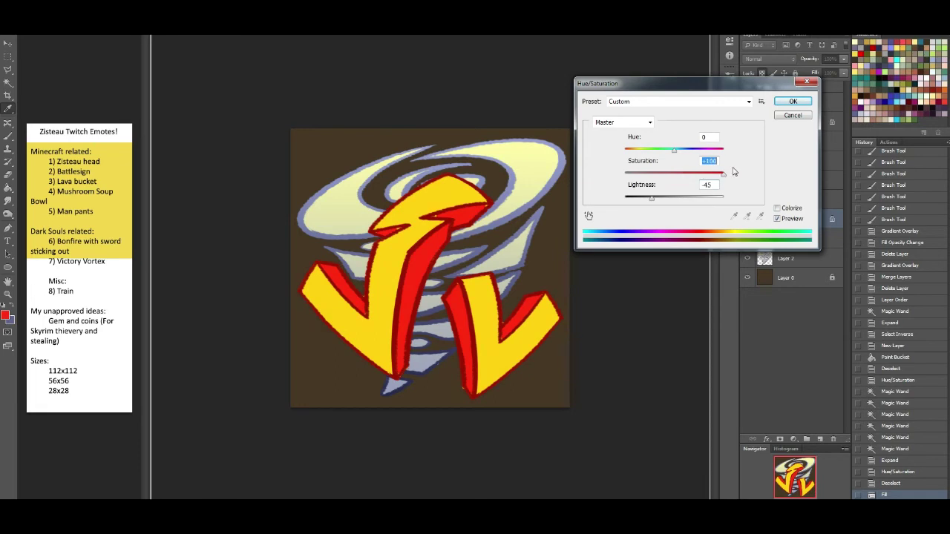
drag(651, 199, 646, 199)
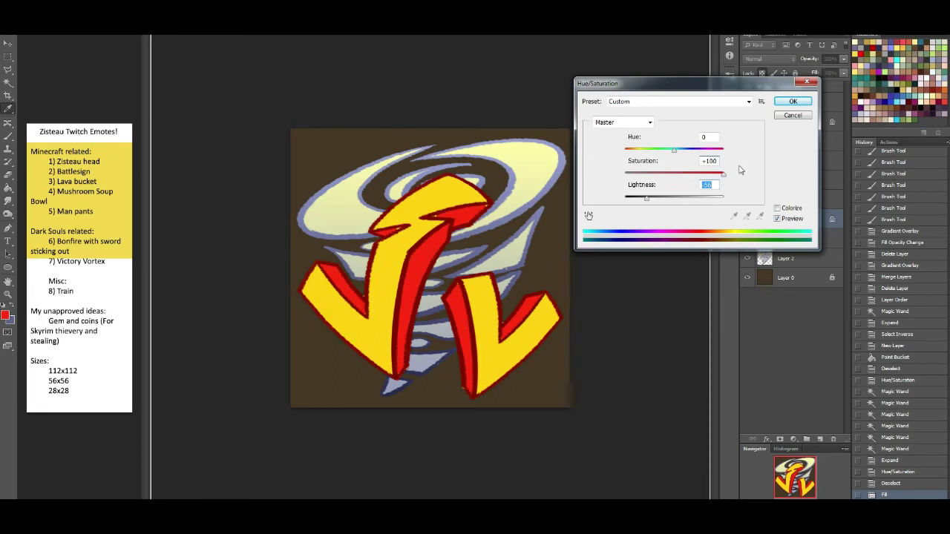
click(792, 101)
Erase the stray bits of colour around the letters' outlines on the letter fill layer
click(9, 175)
click(776, 238)
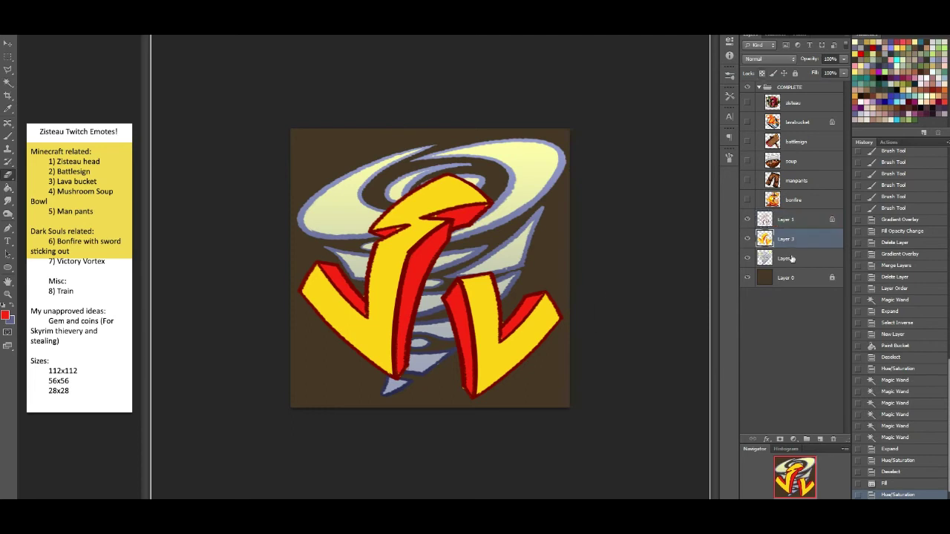
click(466, 393)
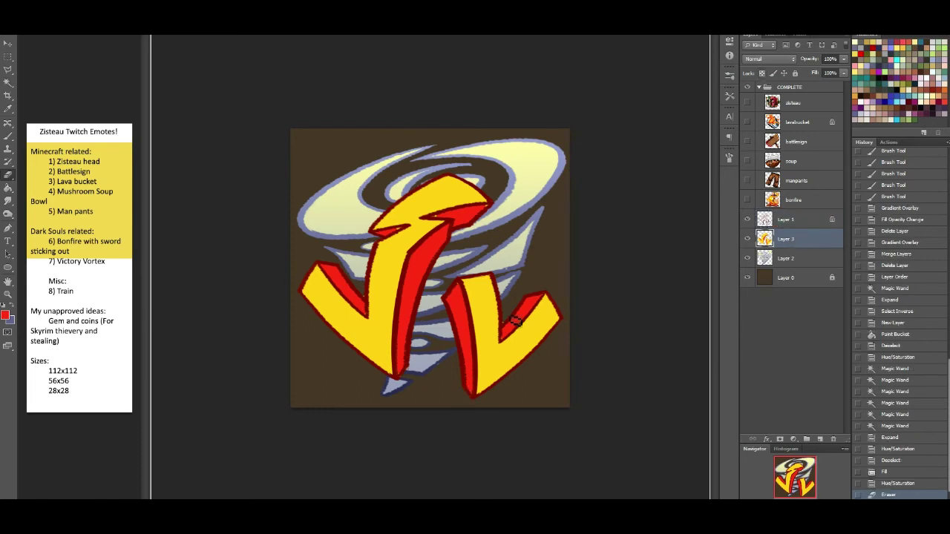
click(511, 326)
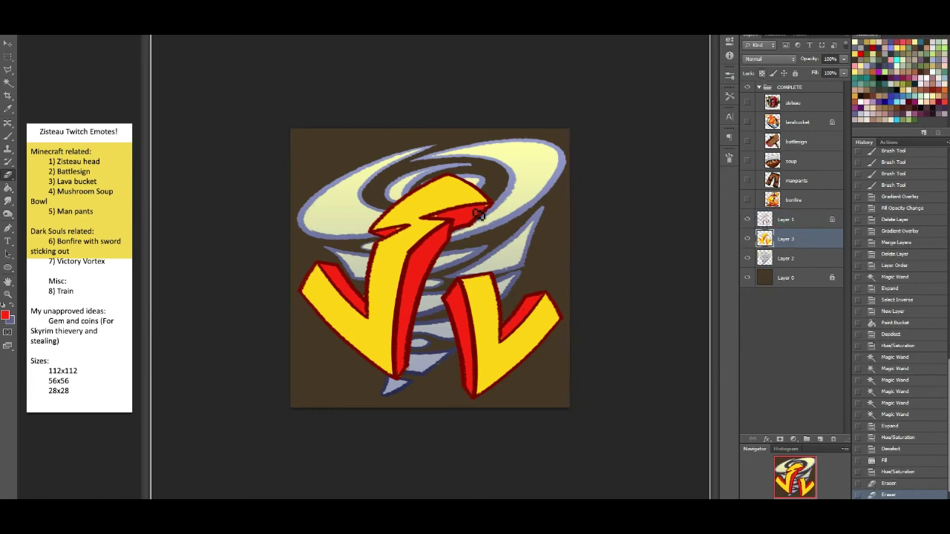
click(368, 303)
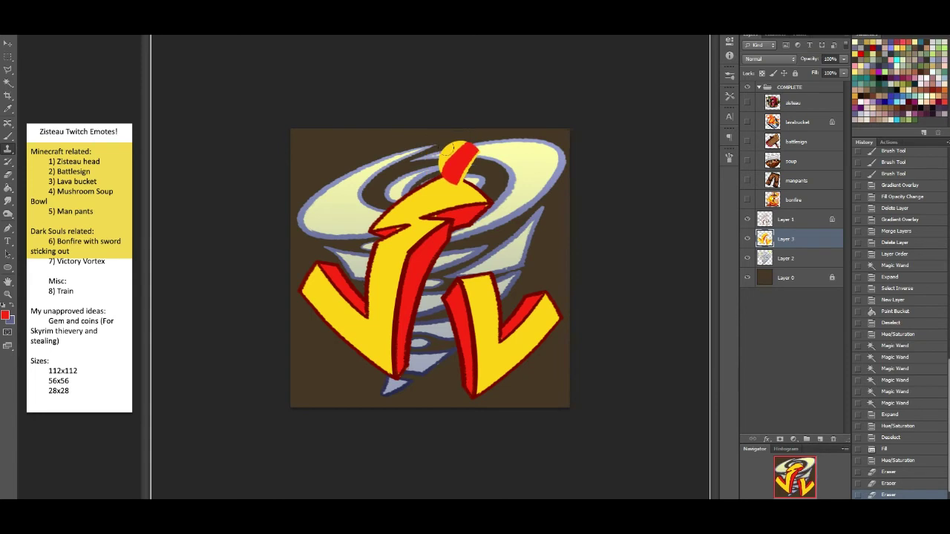
Brush red along the edges of the letters' side faces on the fill layer with its transparent pixels locked
key(b)
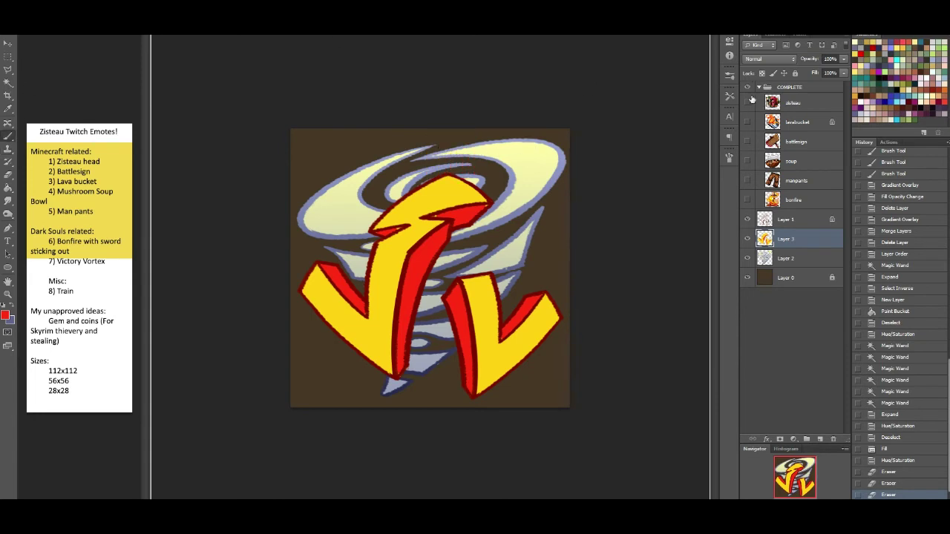
alt+click(419, 269)
drag(406, 231, 397, 235)
click(438, 216)
drag(492, 210, 501, 209)
drag(458, 286, 462, 319)
drag(473, 402, 467, 385)
click(540, 294)
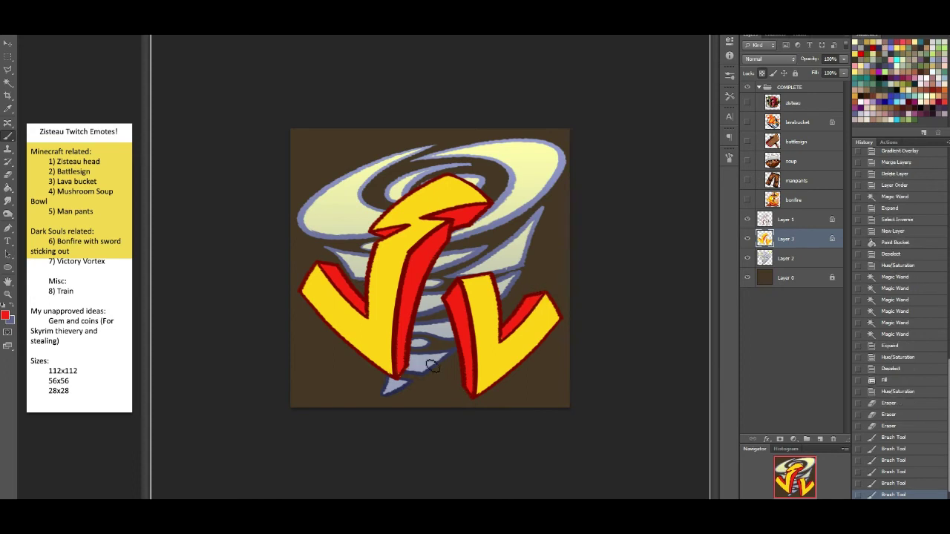
drag(411, 383, 421, 311)
drag(326, 263, 338, 279)
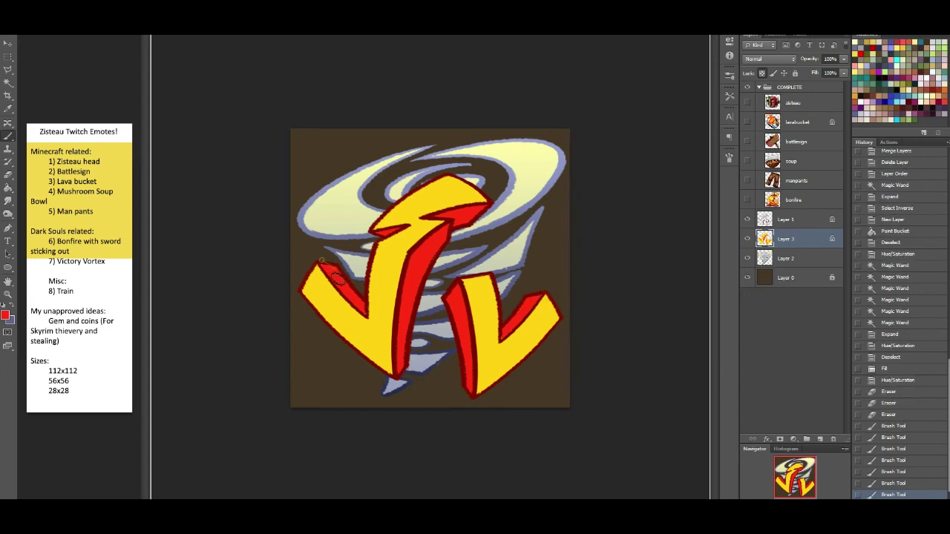
Merge the letter line art and fill layers and add a thick black outside stroke to the result
shift+click(798, 225)
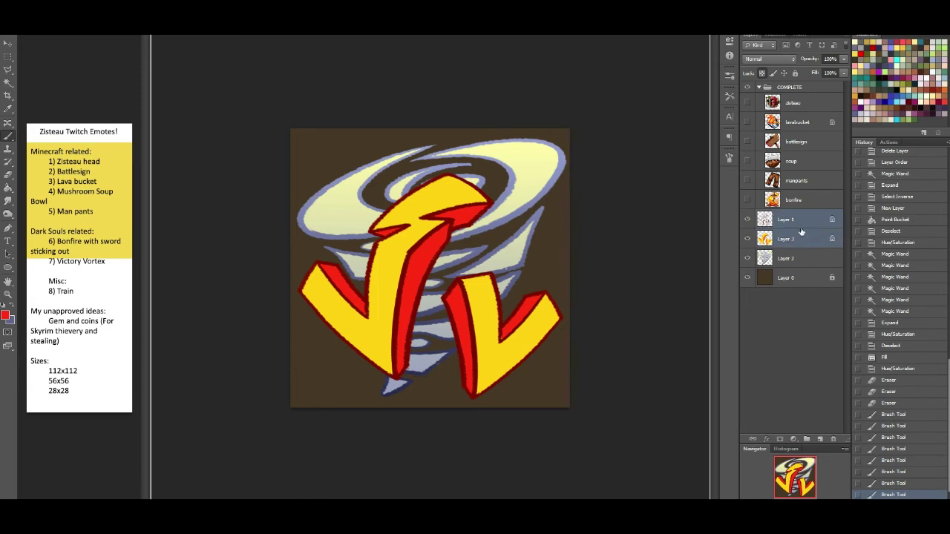
key(ctrl+e)
double_click(816, 221)
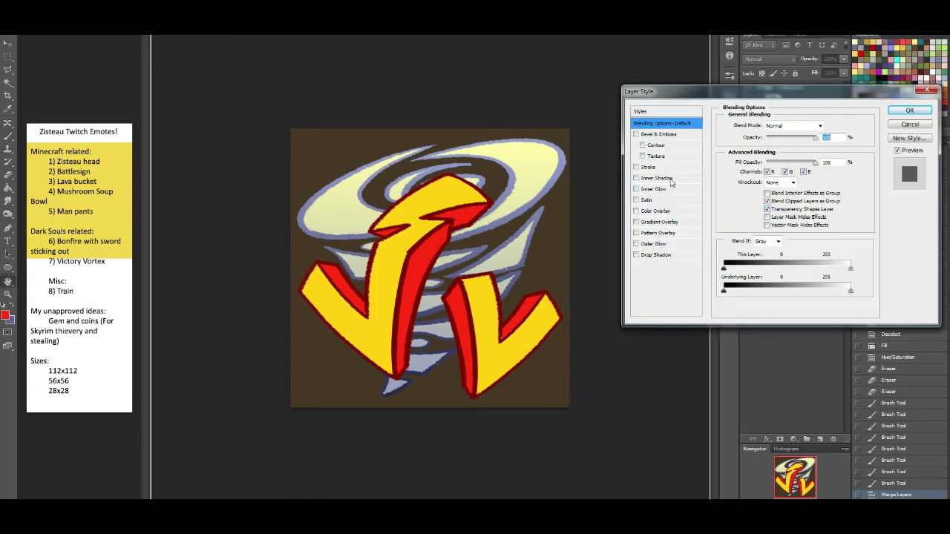
click(648, 167)
mouse_move(763, 124)
mouse_down()
mouse_move(775, 125)
mouse_move(765, 128)
mouse_up()
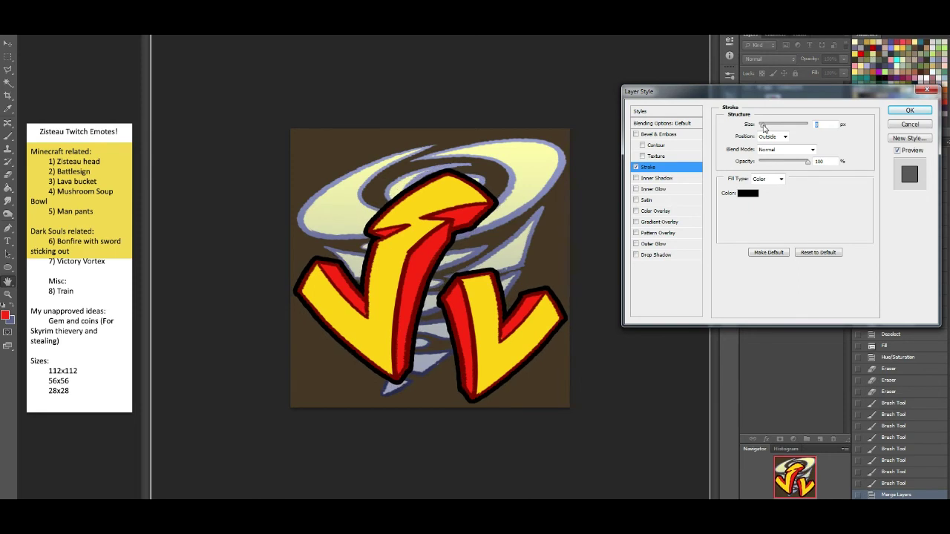
click(905, 112)
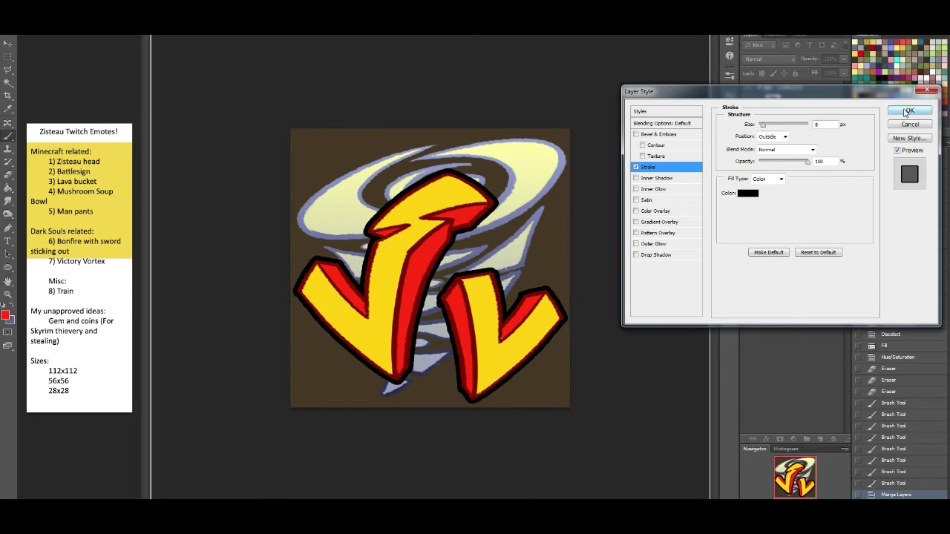
Erase stray specks beside the right-hand letter's outline on the merged letter layer
click(9, 175)
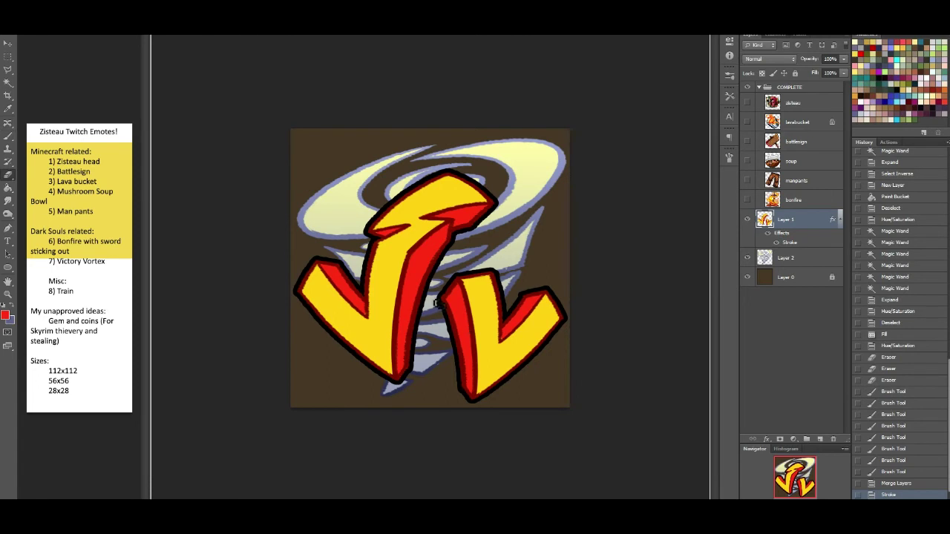
click(443, 321)
drag(514, 293, 528, 300)
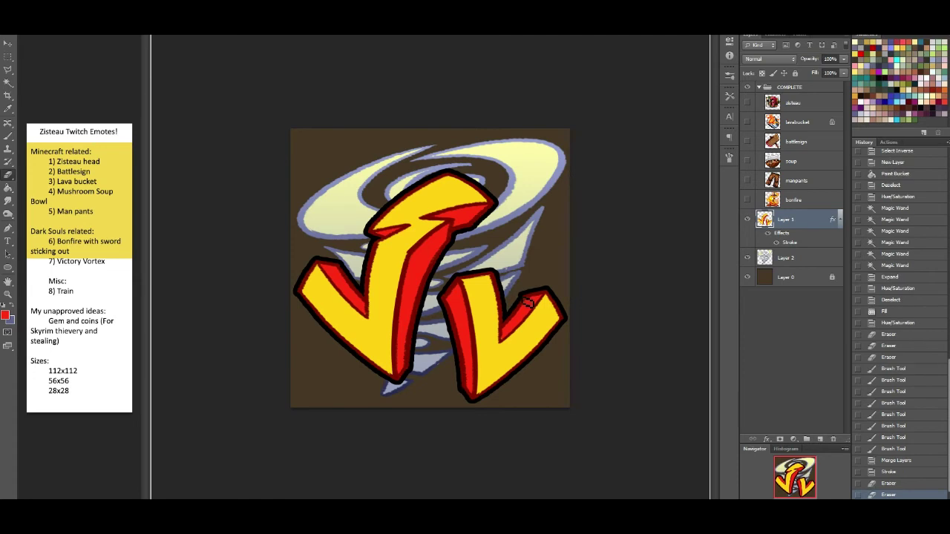
Erase the remaining stray specks around the right-hand letter and below both letters' bottom tips on the merged letter layer
click(523, 305)
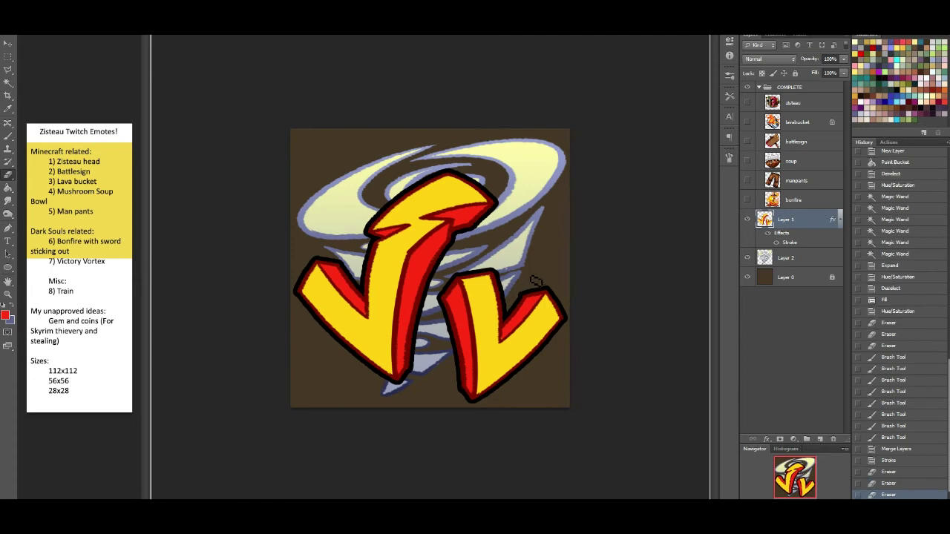
click(462, 394)
click(406, 396)
Add a 6 px outside stroke to the tornado layer
click(800, 260)
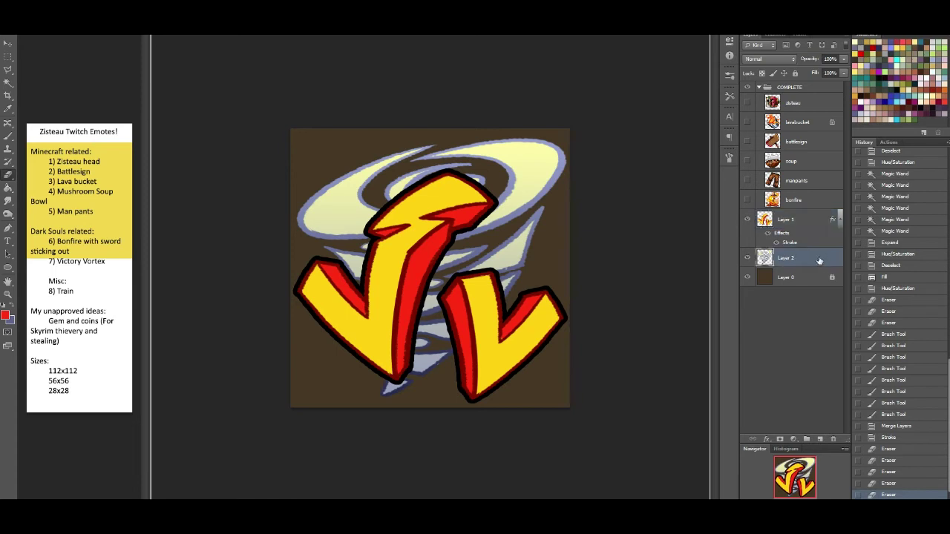
double_click(823, 258)
click(661, 167)
drag(760, 129, 764, 127)
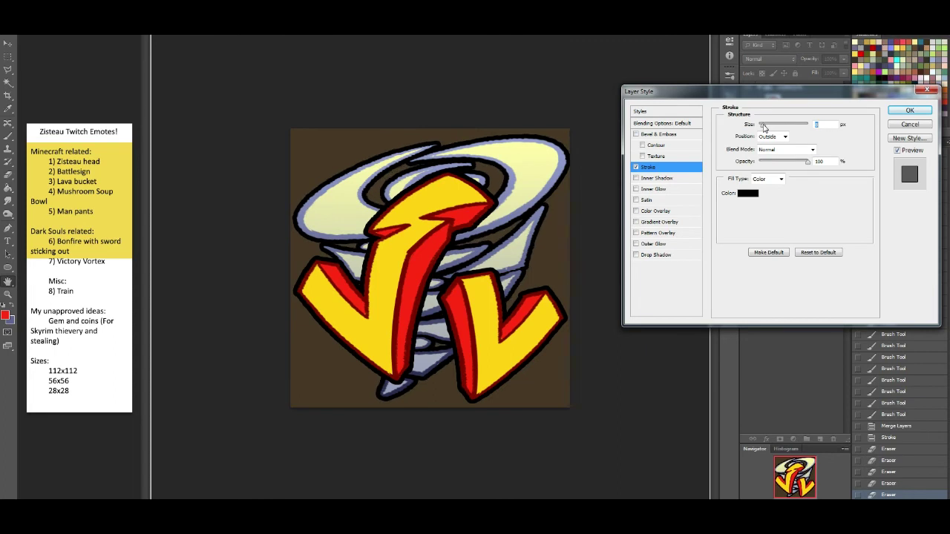
Change the tornado stroke's colour to dark slate blue (292c3b), sampled from its outline and darkened, and set its size to 5 px
click(747, 193)
click(552, 184)
drag(745, 291, 748, 307)
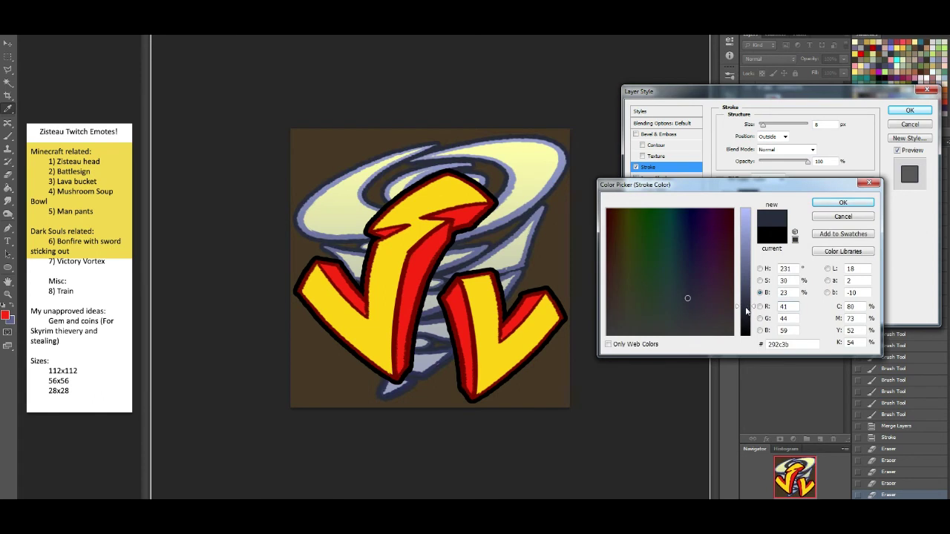
click(842, 203)
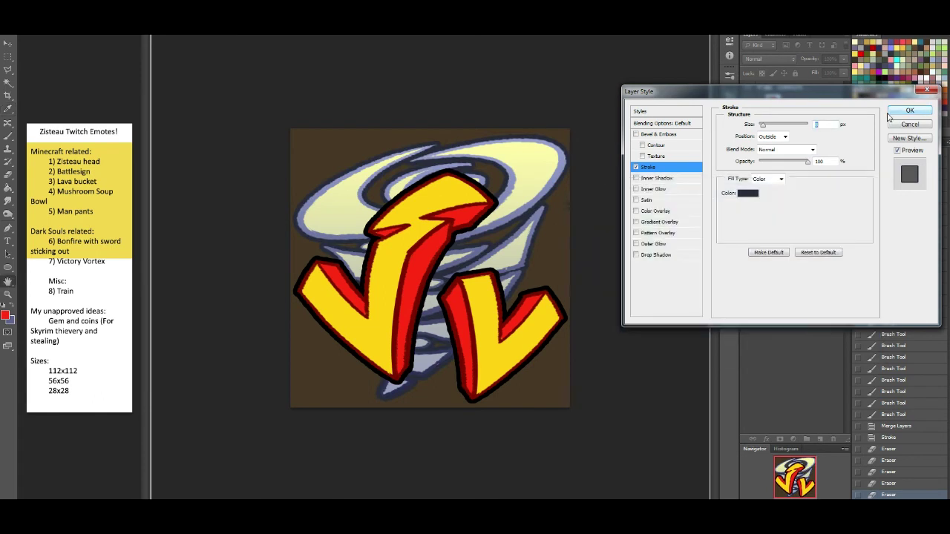
text(5)
click(911, 111)
click(9, 46)
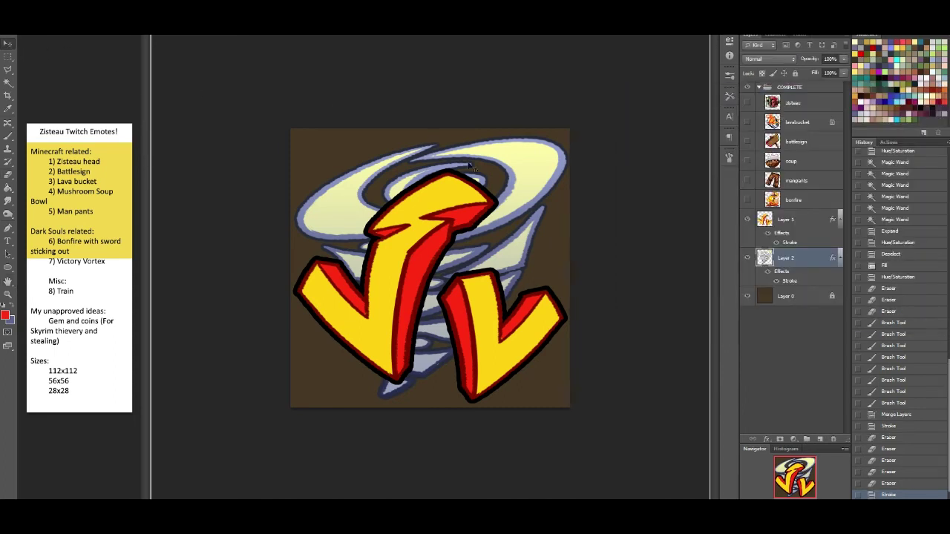
Shift the vortex artwork slightly and select the large upper-right swirl section on Layer 2 with the Magic Wand
mouse_move(490, 188)
mouse_down()
mouse_move(493, 166)
mouse_move(493, 188)
mouse_up()
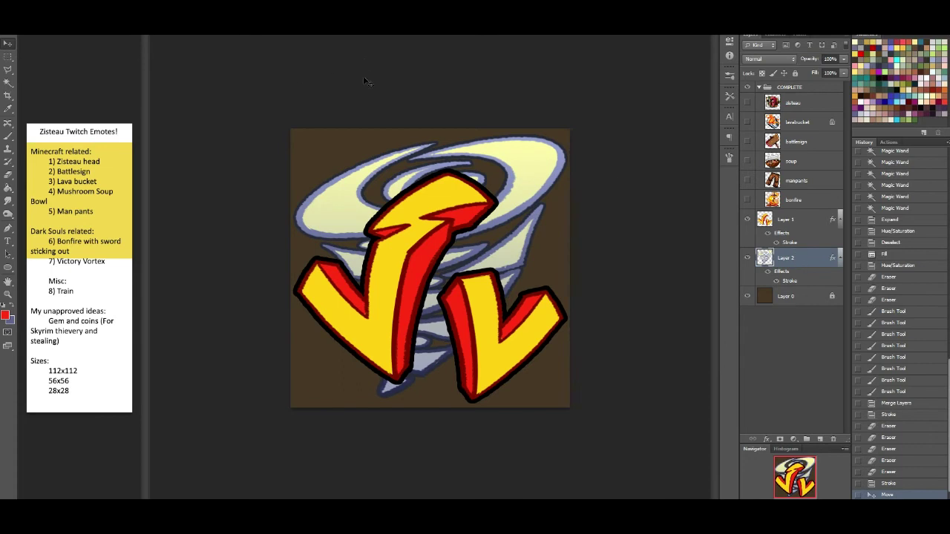
click(427, 154)
shift+click(504, 198)
shift+click(504, 157)
shift+click(507, 201)
shift+click(505, 202)
shift+click(506, 208)
shift+click(434, 242)
shift+click(435, 242)
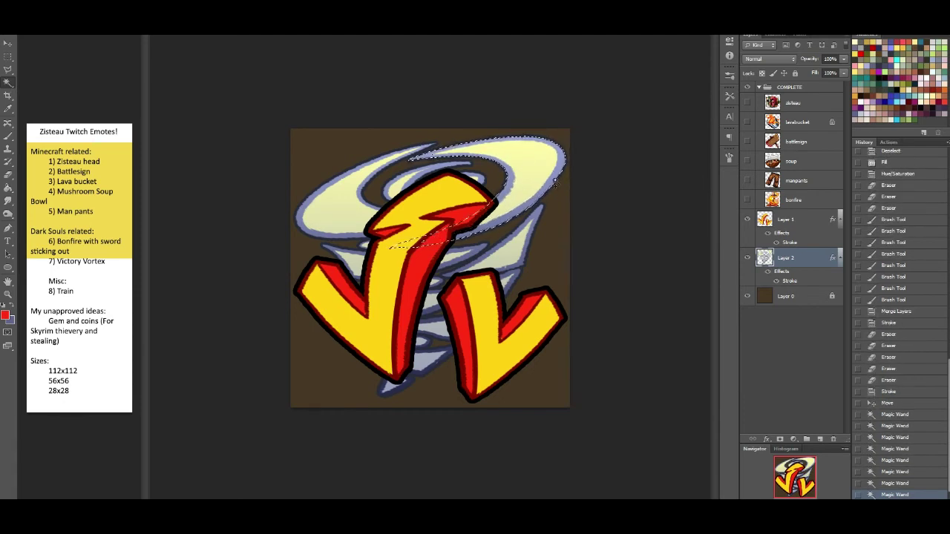
shift+click(534, 215)
key(ctrl+z)
Distort the selected swirl with Free Transform, pulling its upper-right corner inward and its lower-right corner outward and up, and deselect it
key(ctrl+t)
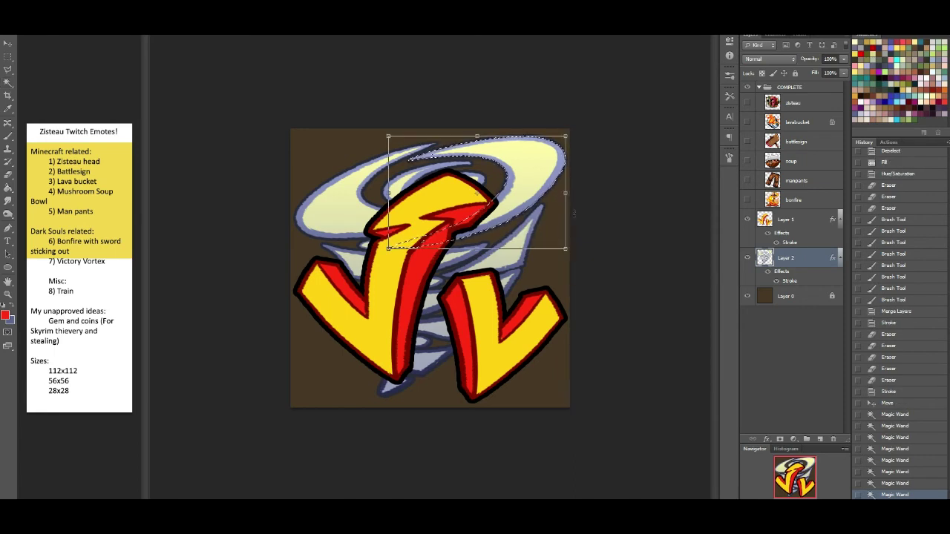
mouse_move(567, 249)
mouse_down()
mouse_move(592, 252)
mouse_move(583, 242)
mouse_up()
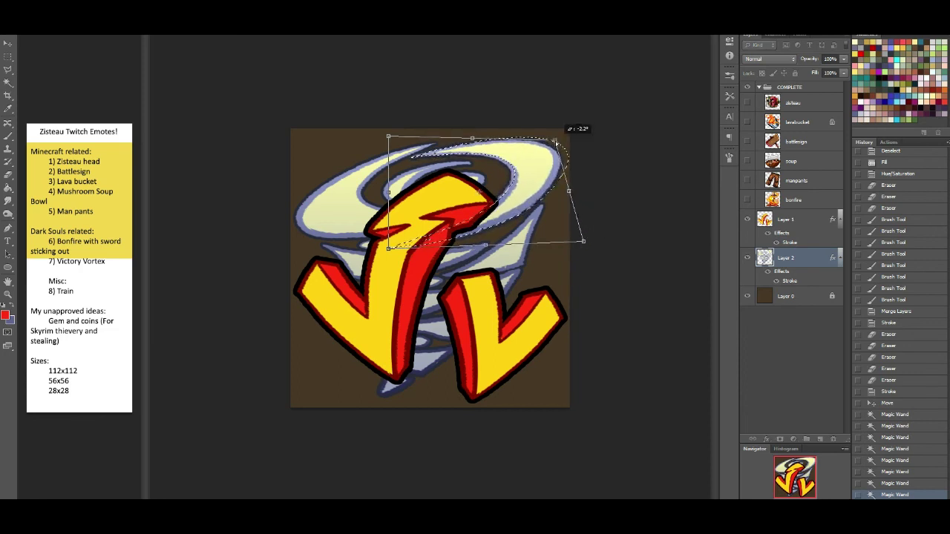
drag(583, 242, 578, 239)
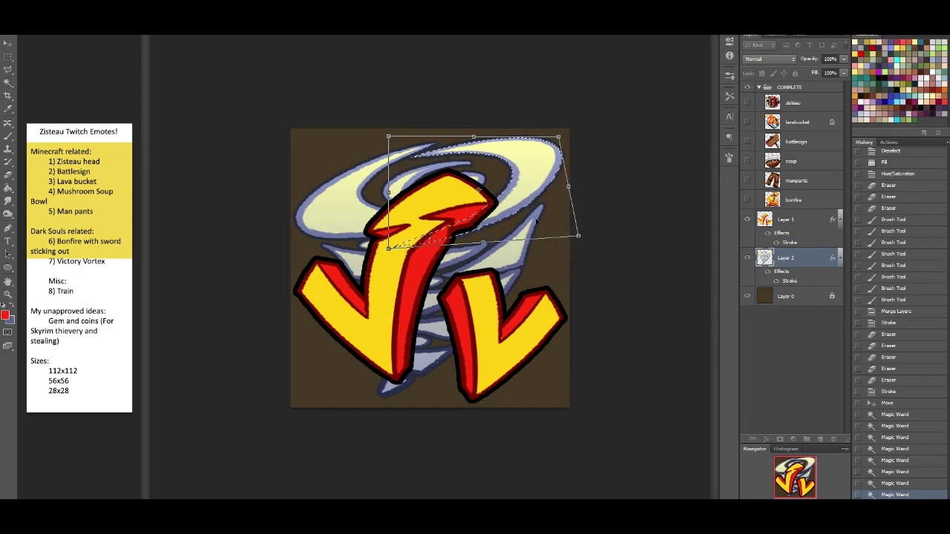
key(Return)
key(ctrl+d)
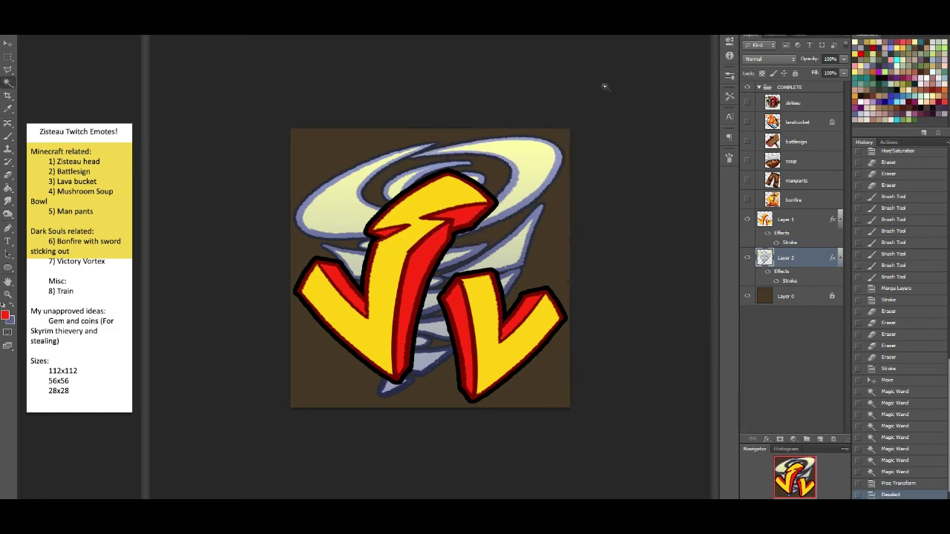
Add a new layer beneath the vortex layer, set the brush colour to white and hide the lettering on Layer 1
click(9, 137)
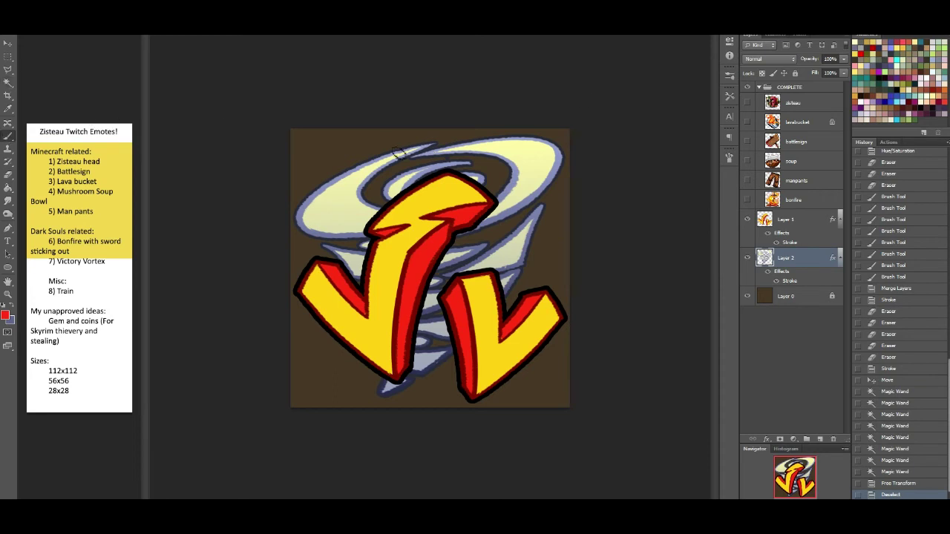
click(821, 440)
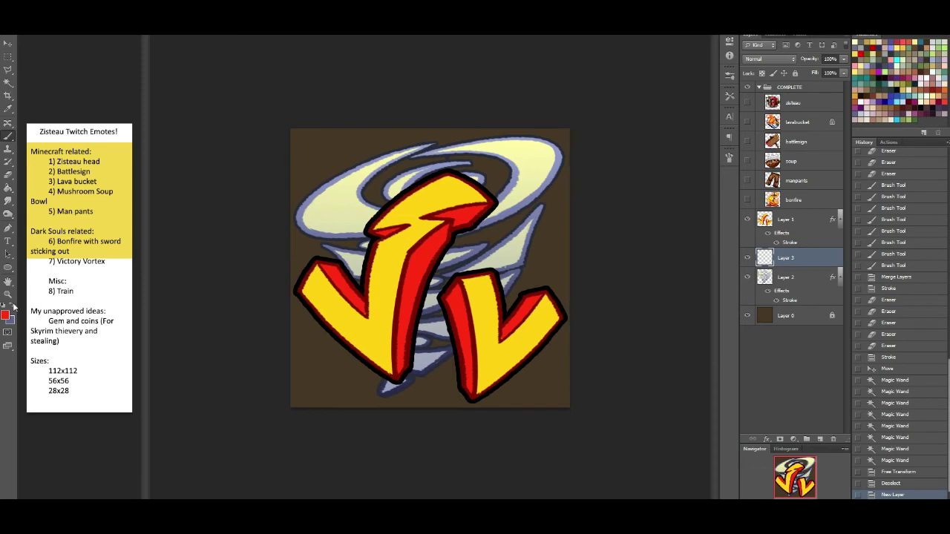
alt+click(106, 284)
drag(793, 264, 787, 306)
click(748, 220)
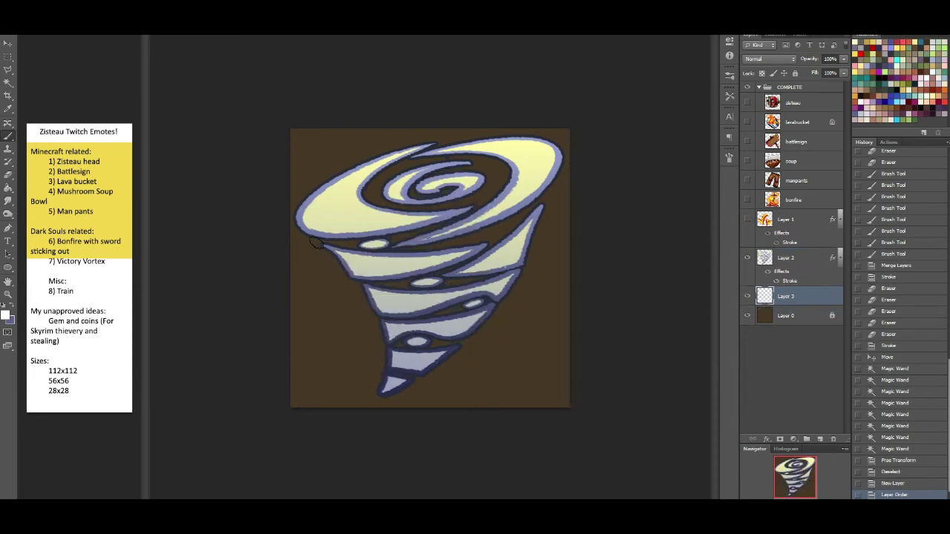
Brush a white contour around the vortex's silhouette on the new backing layer
drag(414, 380, 464, 343)
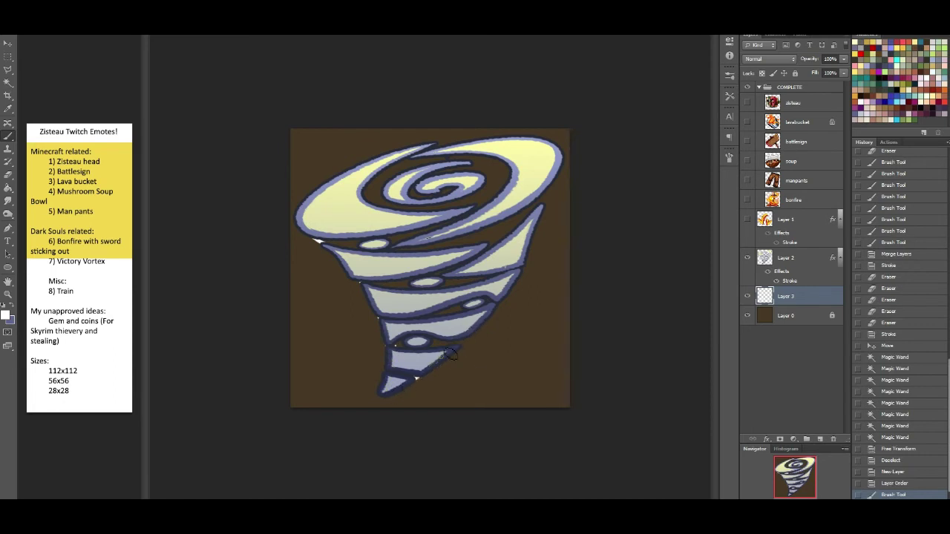
drag(505, 285, 523, 243)
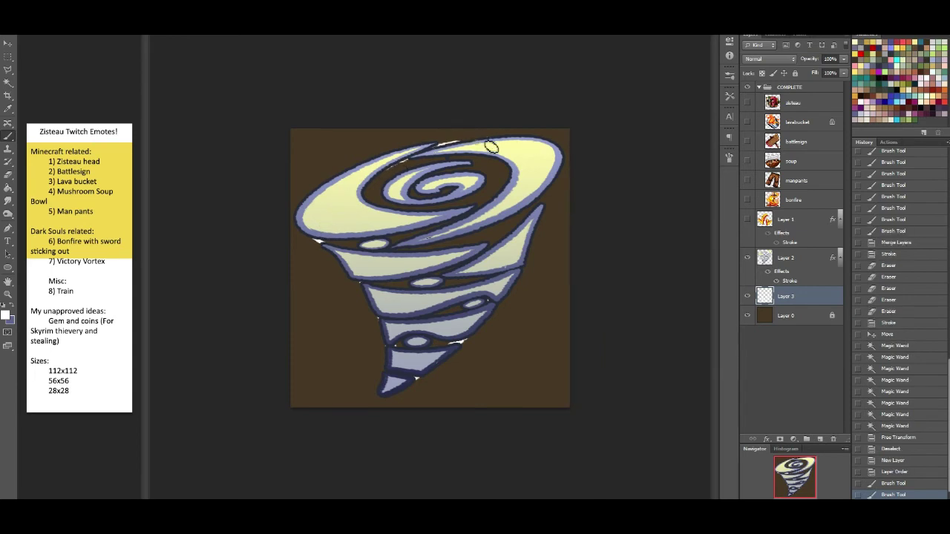
drag(364, 187, 325, 242)
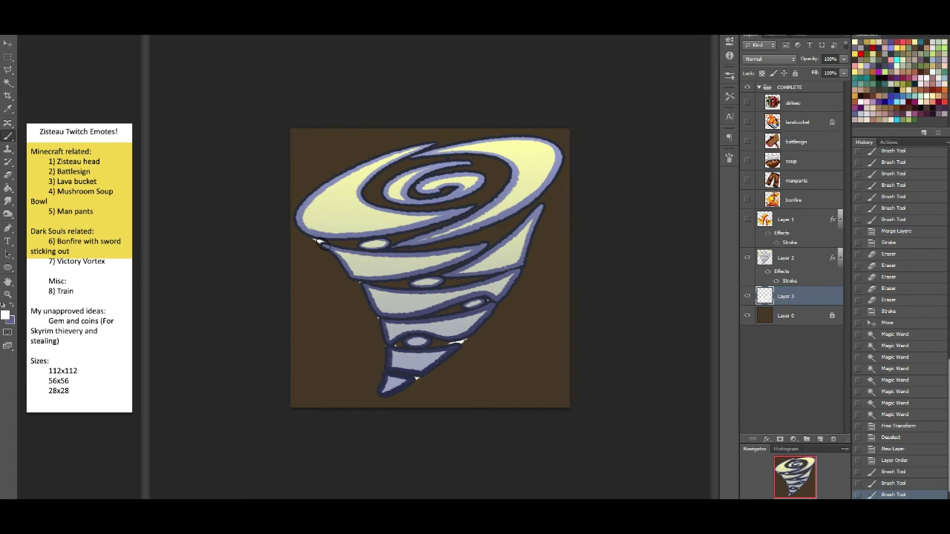
mouse_move(371, 183)
mouse_down()
mouse_move(421, 162)
mouse_move(498, 159)
mouse_up()
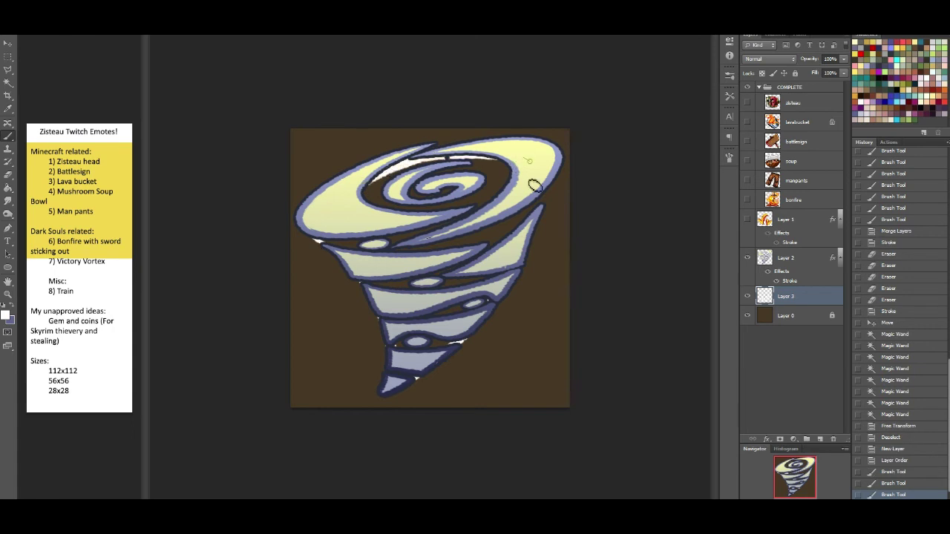
drag(550, 185, 516, 234)
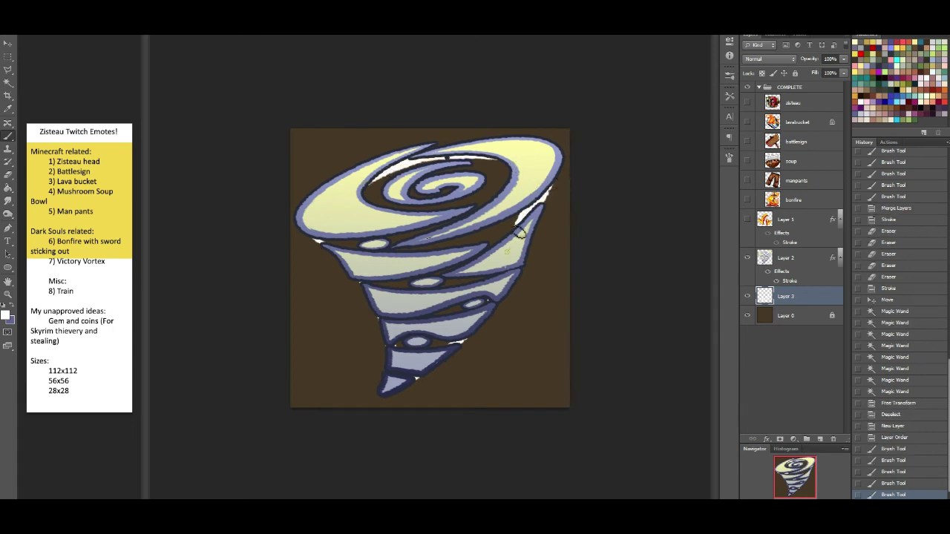
Close the gap at the lower tip of the white contour with the vortex hidden, fill its interior white, and show the vortex again
click(7, 187)
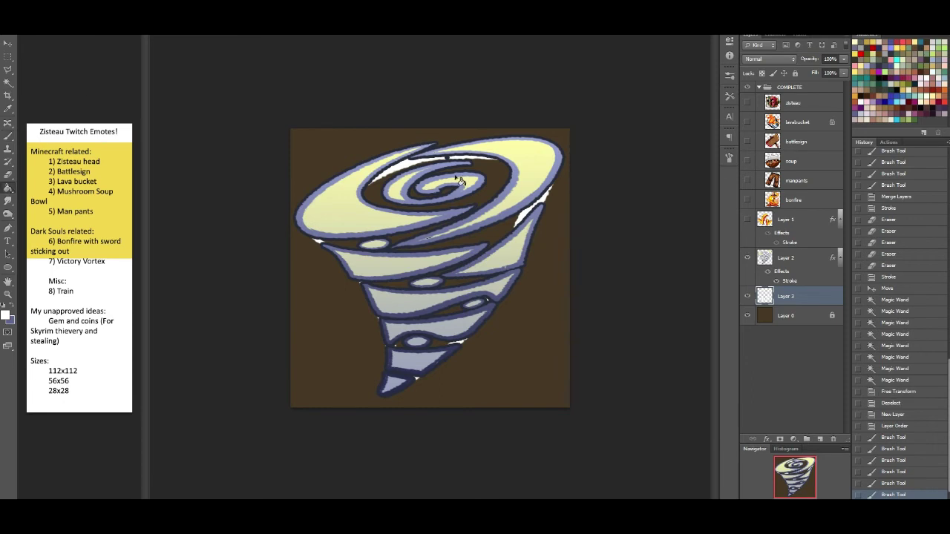
click(491, 210)
key(ctrl+z)
click(747, 258)
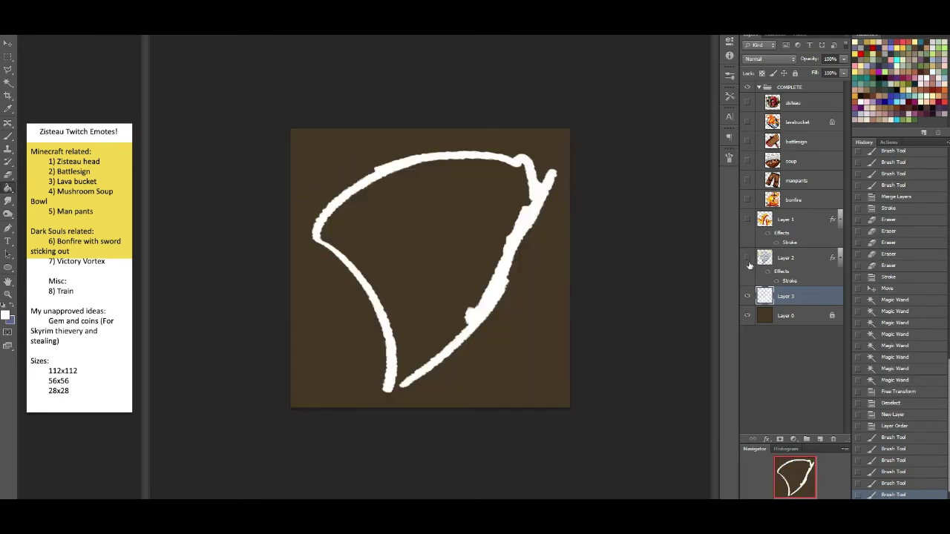
drag(406, 380, 388, 386)
click(7, 188)
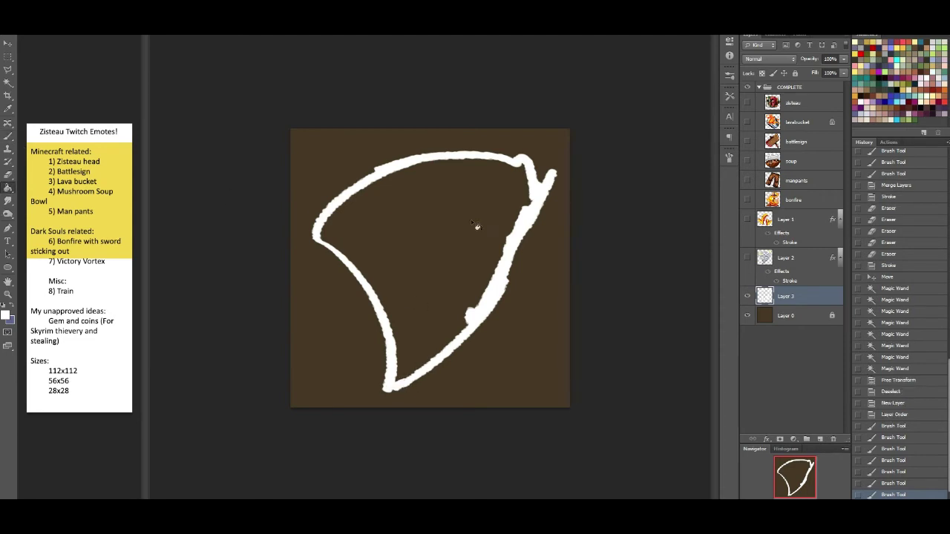
click(475, 225)
click(492, 219)
click(747, 258)
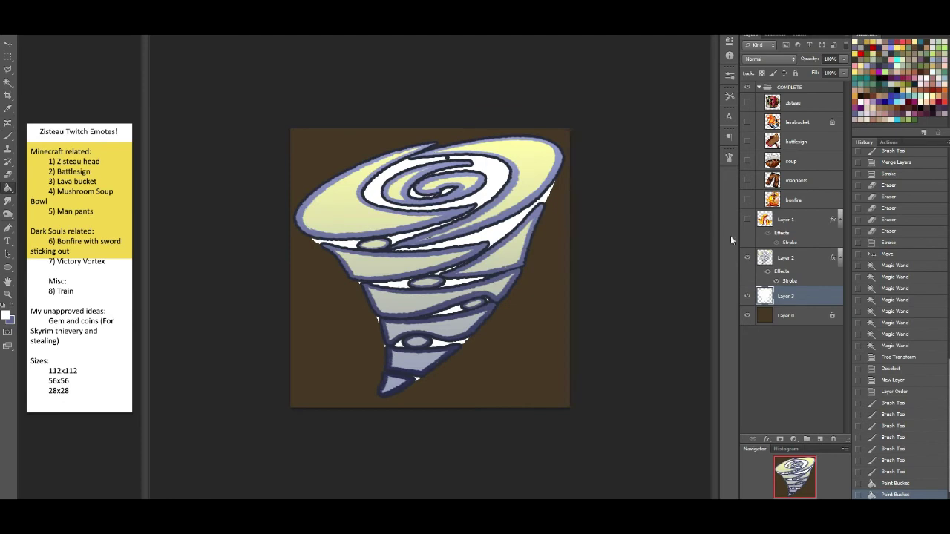
Touch up unfilled gaps around the spiral with white and recolour the backing with pale yellow sampled from the vortex
click(8, 136)
click(478, 160)
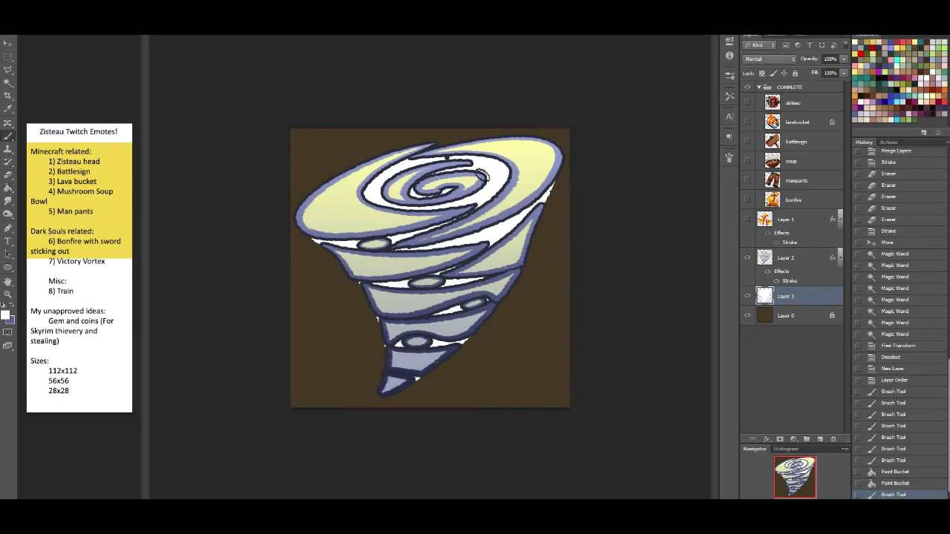
drag(439, 223, 474, 212)
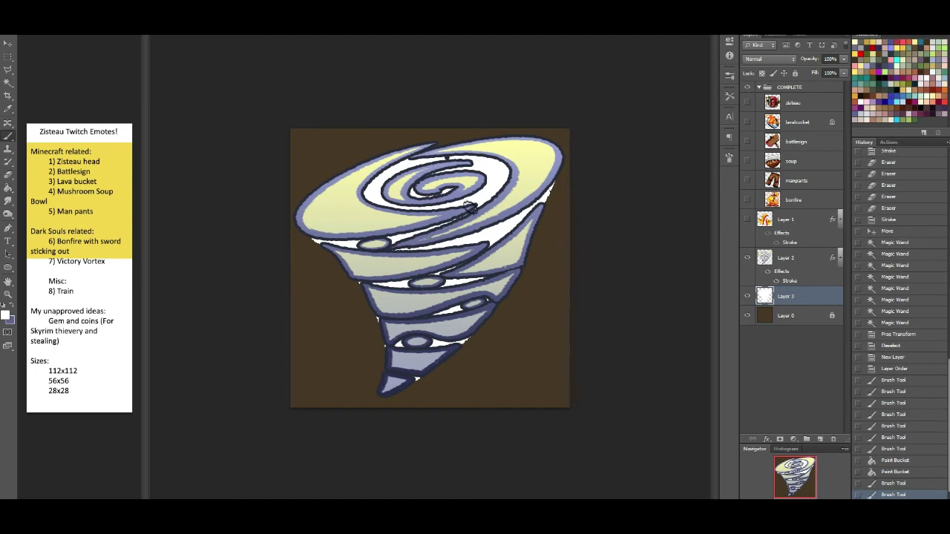
click(8, 188)
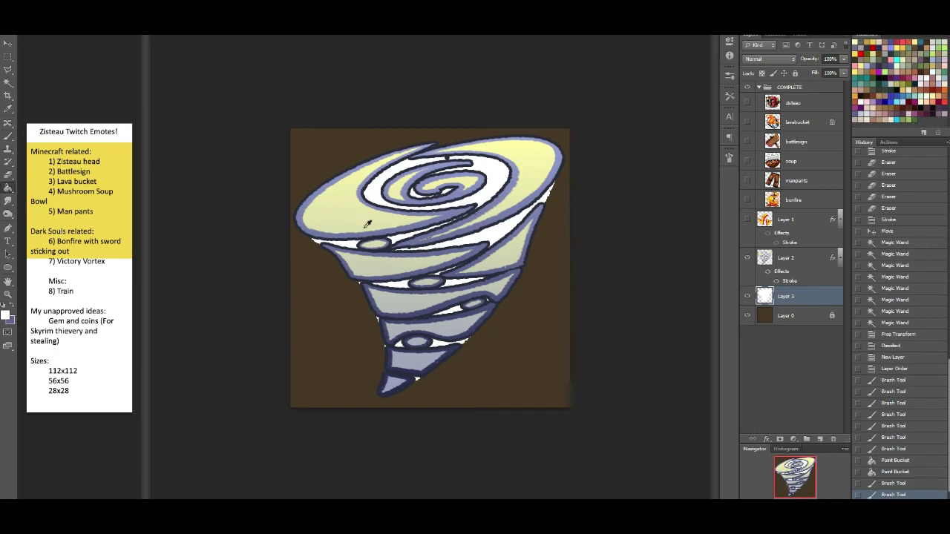
click(431, 258)
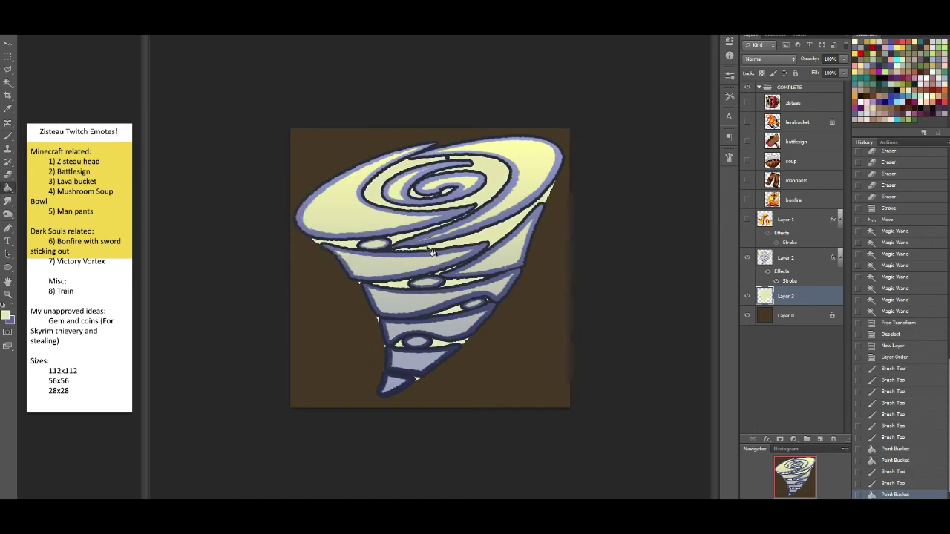
Erase backing colour spilling past the vortex's lower edges and refill the backing with the outline's lavender-blue
click(7, 174)
mouse_move(361, 286)
mouse_down()
mouse_move(390, 359)
mouse_move(460, 380)
mouse_up()
mouse_move(477, 338)
mouse_down()
mouse_move(483, 333)
mouse_move(474, 341)
mouse_up()
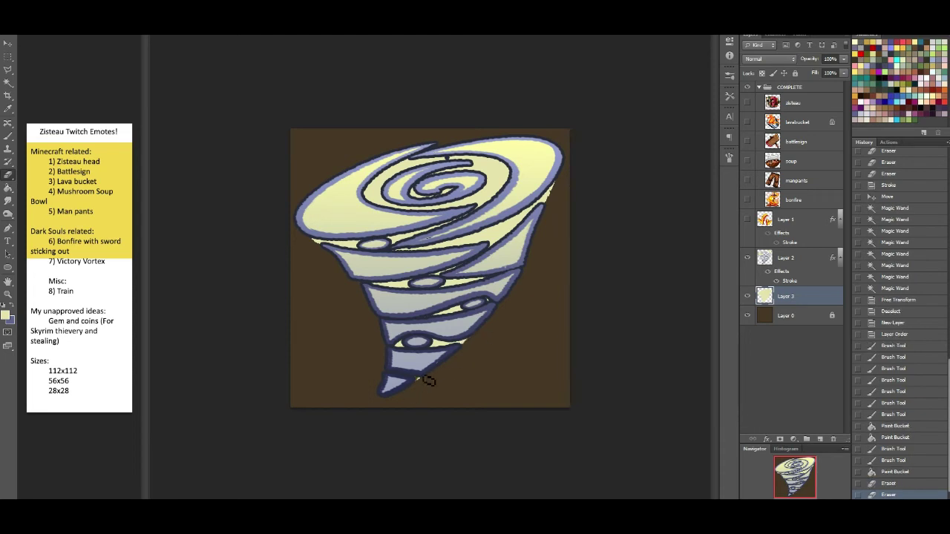
click(9, 188)
alt+click(350, 244)
click(349, 194)
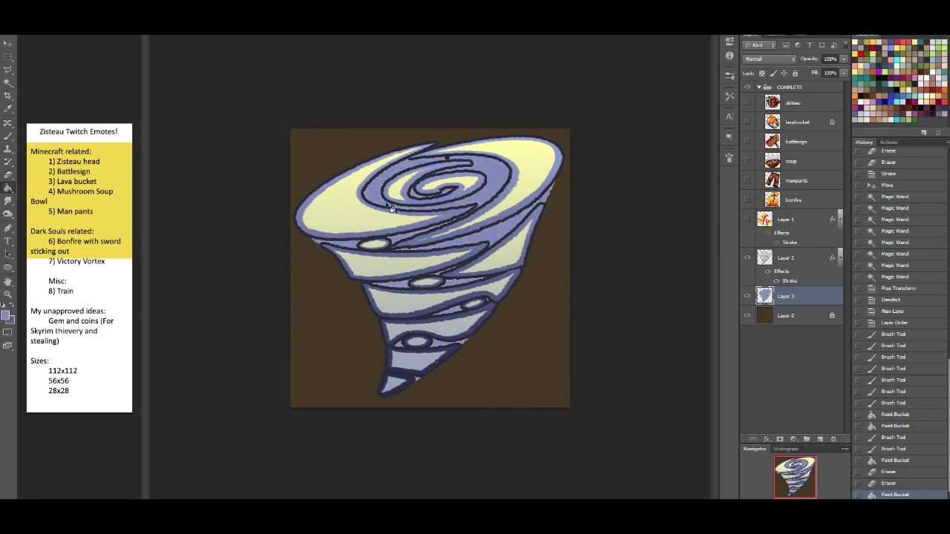
Delete the backing layer and show the lettering on Layer 1 again
double_click(812, 297)
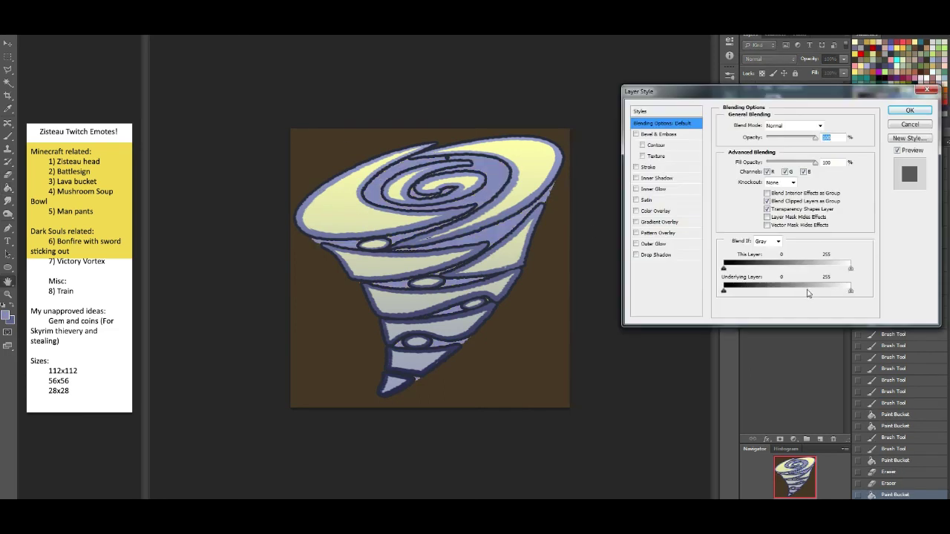
click(892, 126)
drag(817, 297, 833, 440)
click(841, 257)
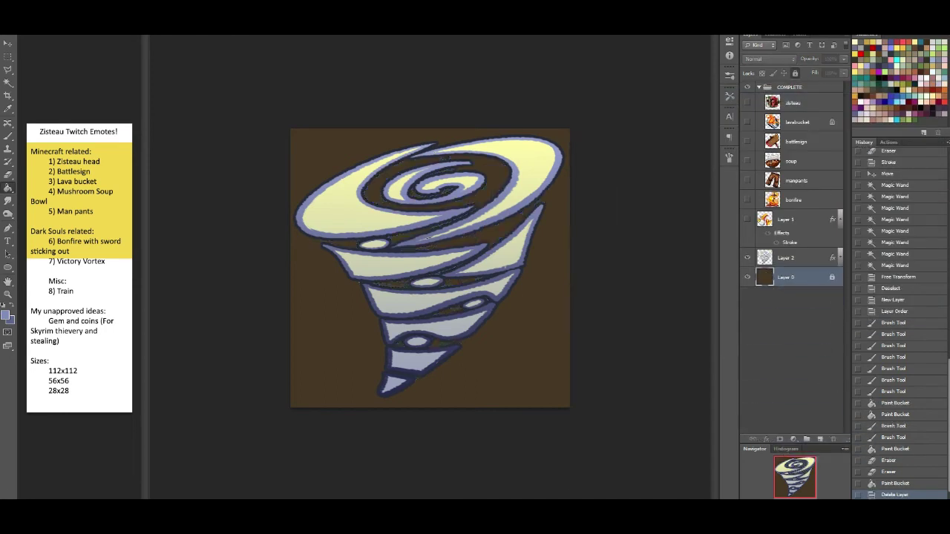
click(747, 220)
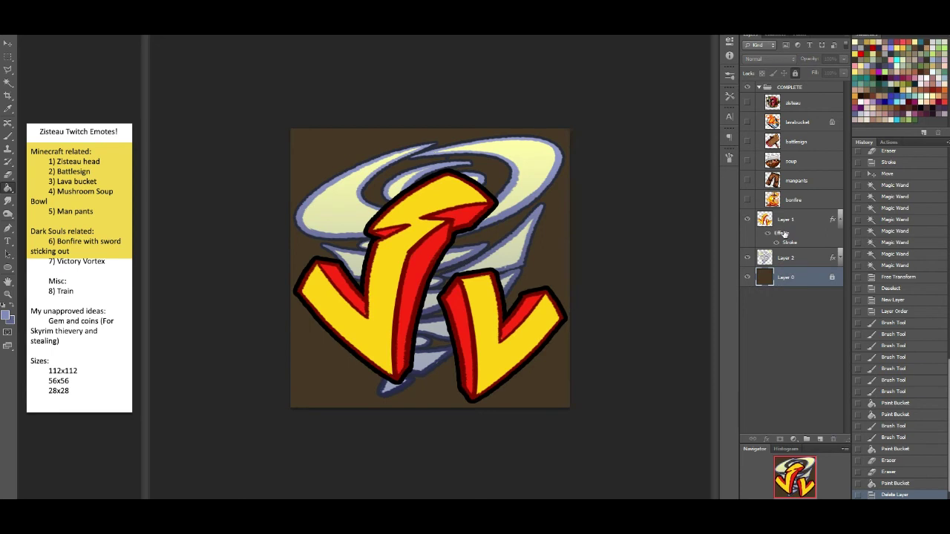
Erase a small spot near the top of the spiral on Layer 2 and stretch the vortex vertically towards the canvas edges
click(11, 177)
click(791, 261)
click(445, 162)
key(ctrl+t)
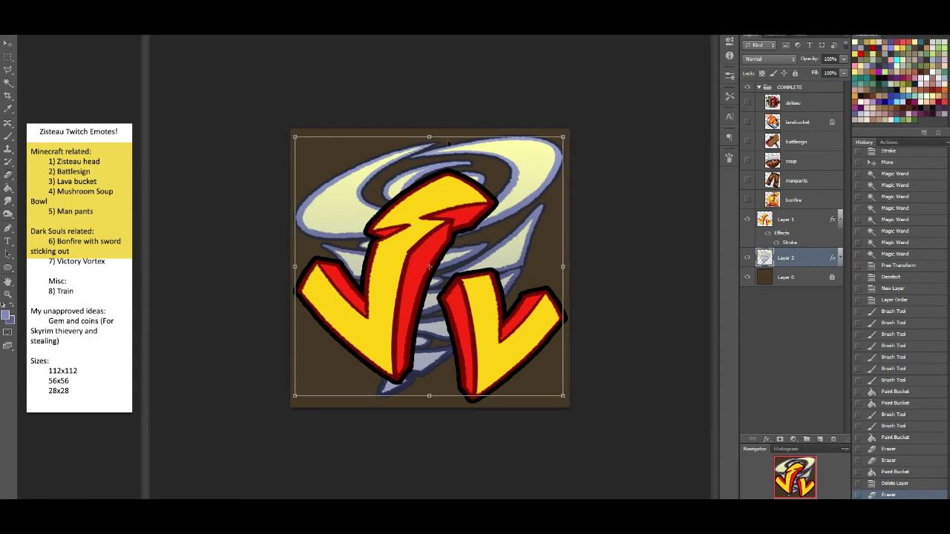
mouse_move(429, 136)
mouse_down()
mouse_move(429, 123)
mouse_move(429, 134)
mouse_up()
drag(430, 398, 429, 407)
key(Return)
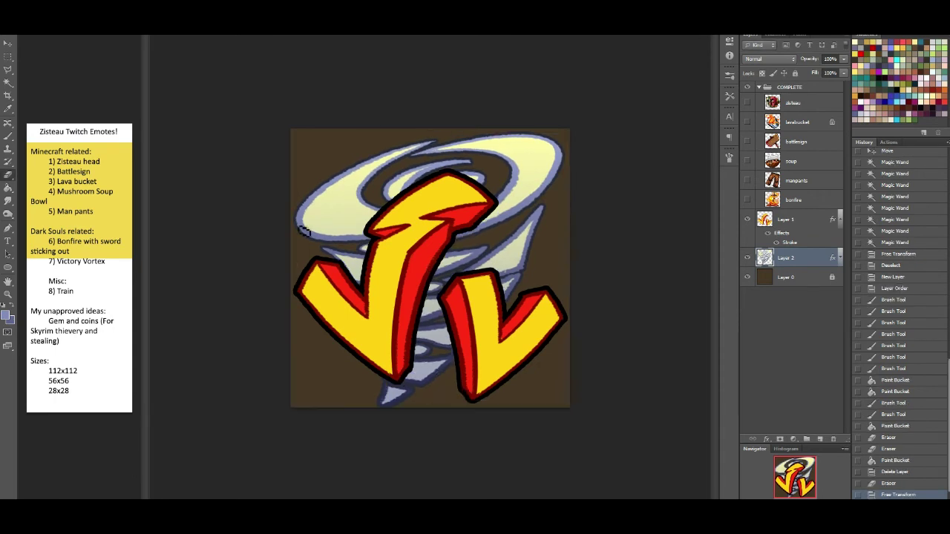
Nudge the vortex upward and stretch its lower edge down to the bottom of the canvas
key(Up)
key(Up)
key(Up)
key(Up)
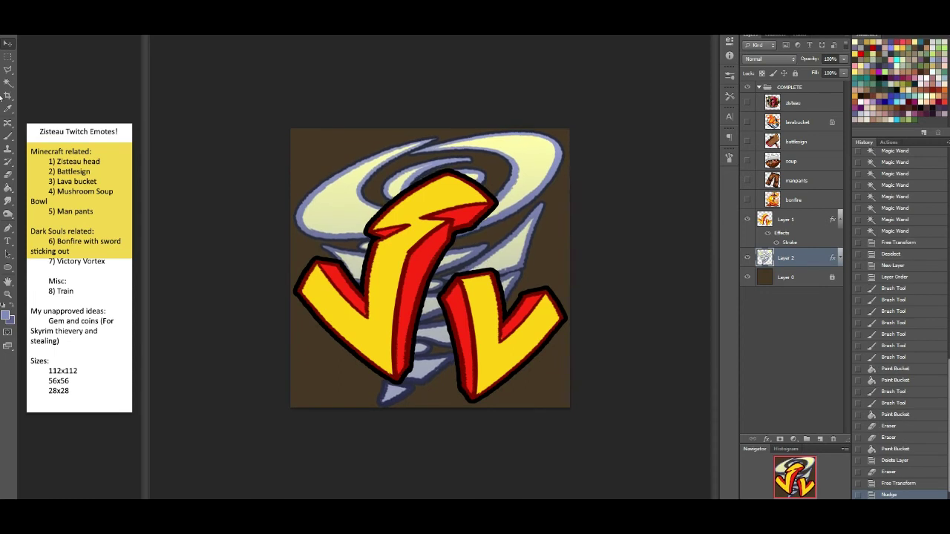
key(ctrl+t)
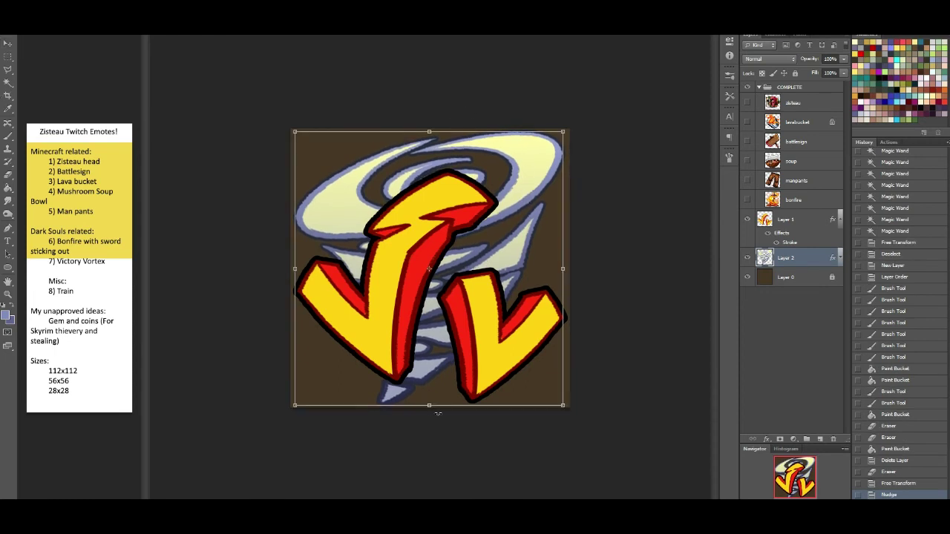
drag(429, 406, 430, 408)
key(Return)
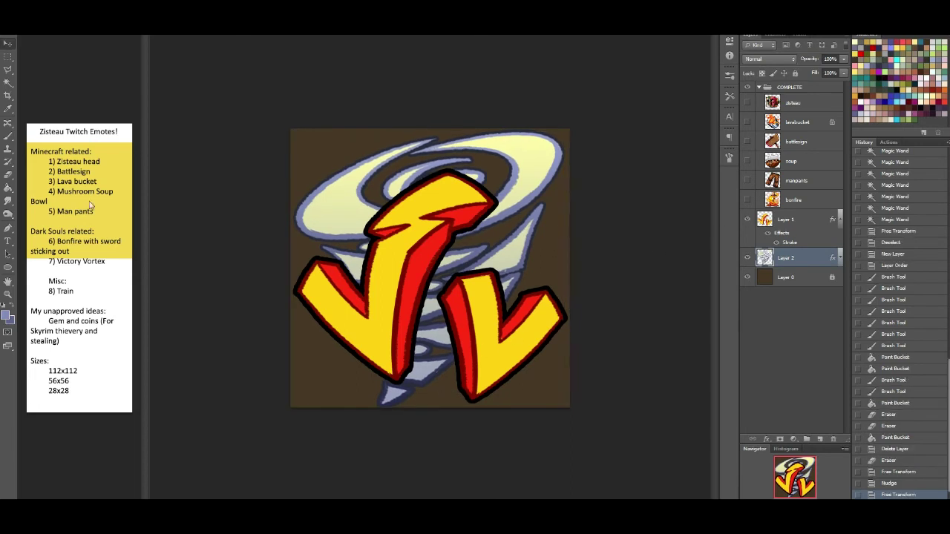
Touch up the outline around the vortex's lower coils with dark blue sampled from the artwork, undoing the last stroke
key(b)
alt+click(448, 361)
mouse_move(444, 372)
mouse_down()
mouse_move(431, 384)
mouse_move(432, 370)
mouse_up()
key(ctrl+z)
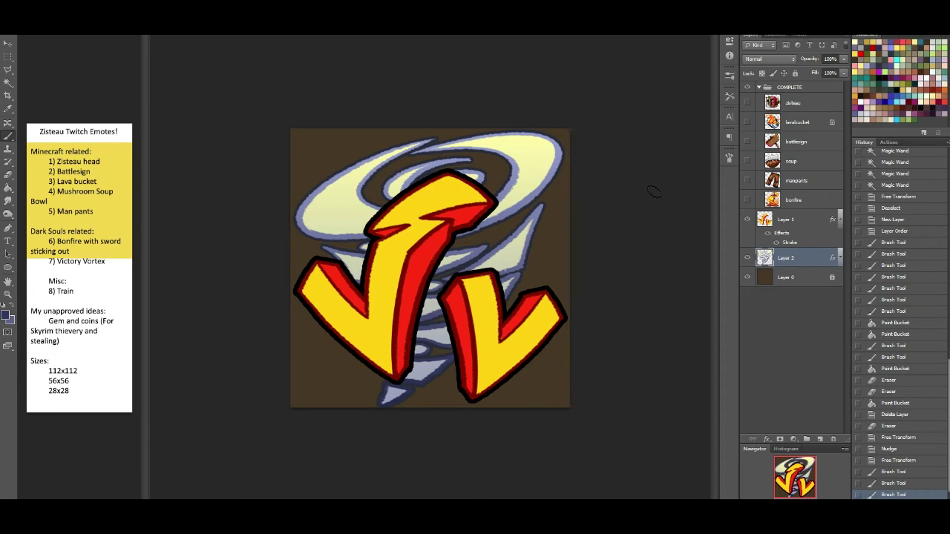
Erase excess outline along the vortex's lower-right side and flip the canvas horizontally
key(e)
mouse_move(451, 376)
mouse_down()
mouse_move(436, 389)
mouse_move(511, 329)
mouse_up()
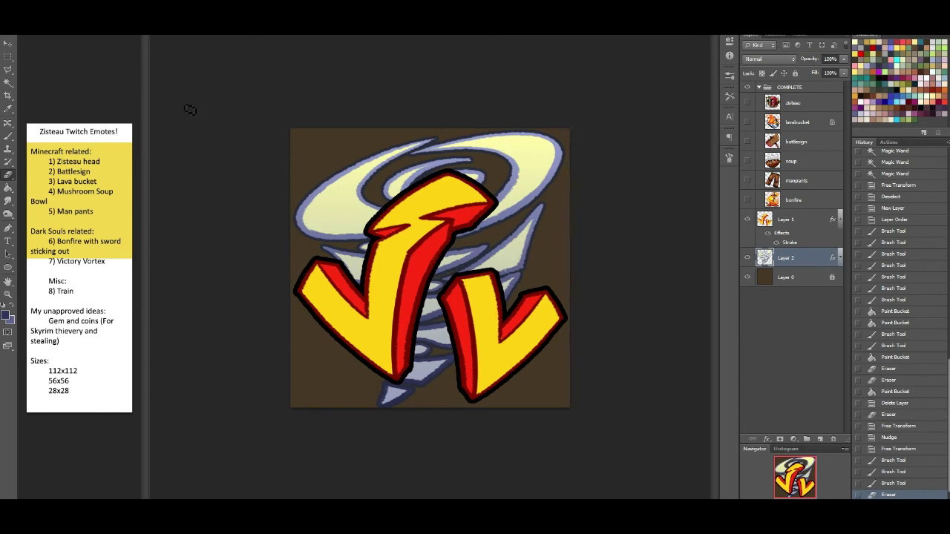
key(ctrl+shift+h)
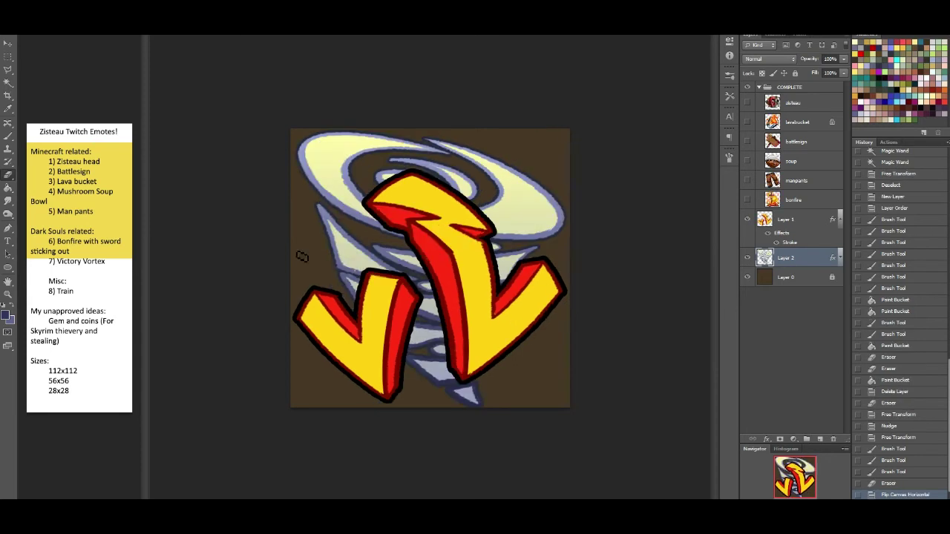
Warp the vortex on Layer 2 so its upper-left side bends slightly inward, and flip the canvas back horizontally
click(43, 3)
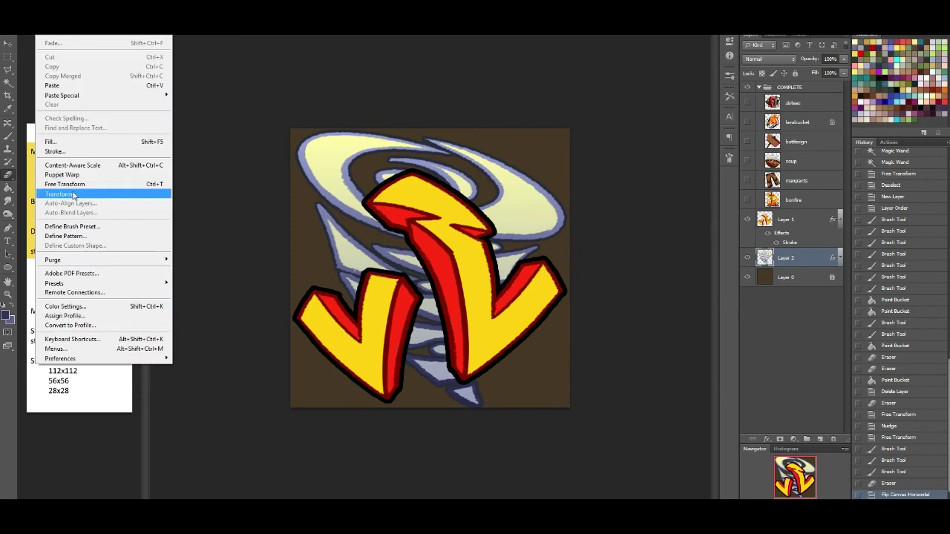
mouse_move(75, 195)
click(216, 256)
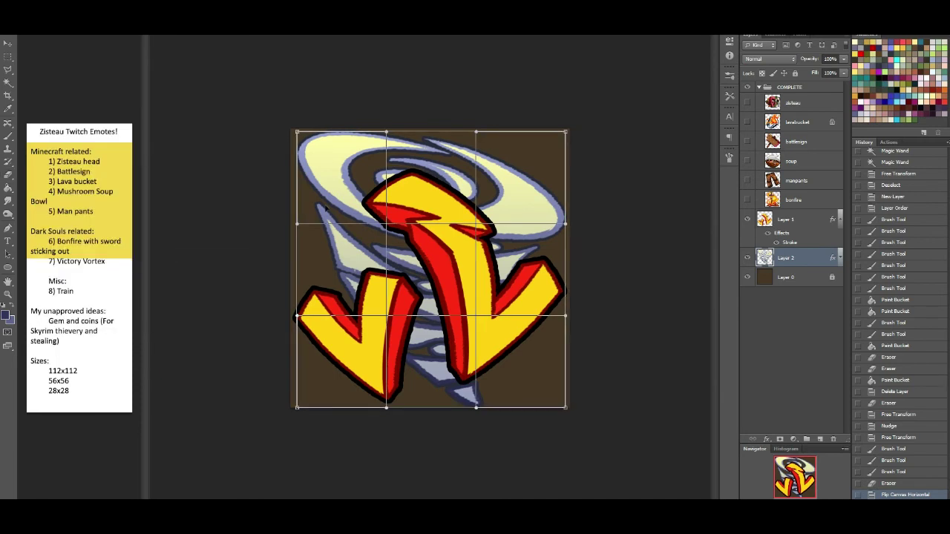
drag(331, 201, 382, 198)
drag(331, 144, 329, 147)
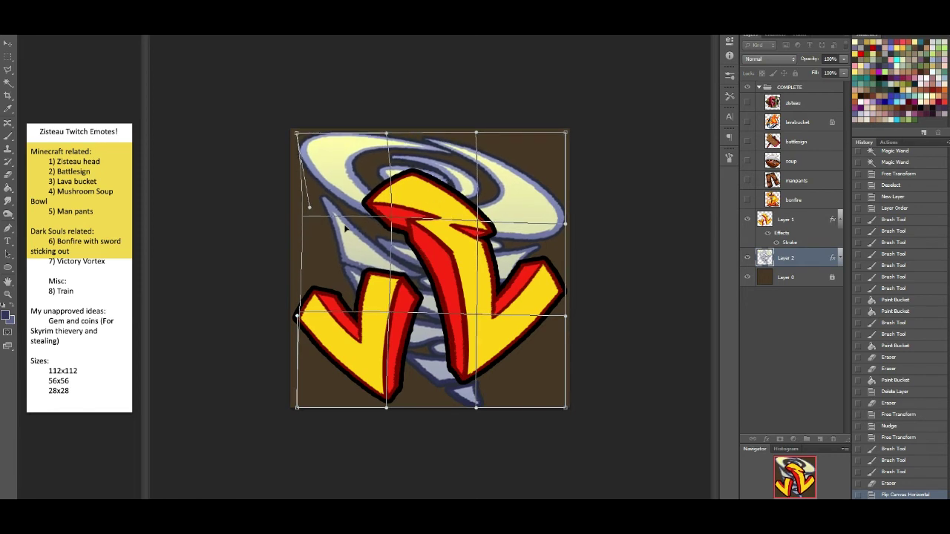
key(Return)
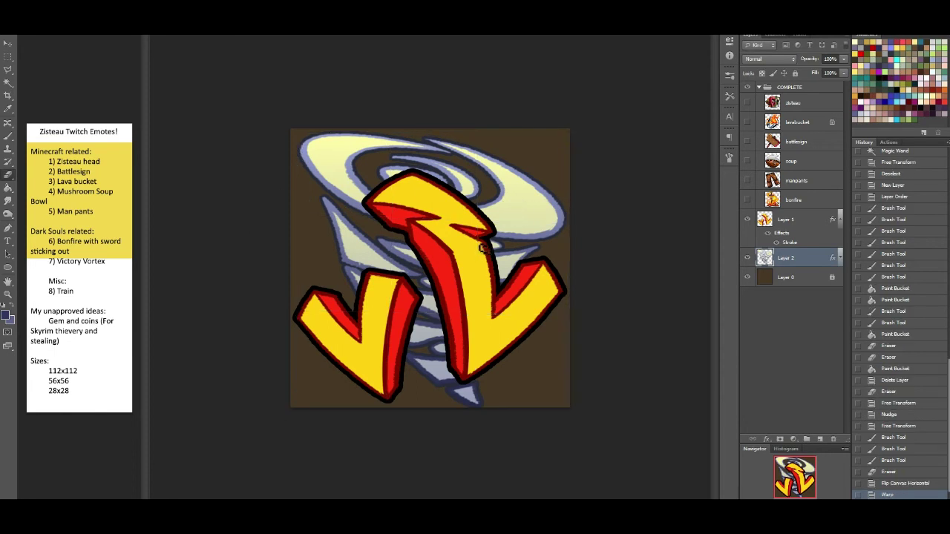
key(ctrl+shift+h)
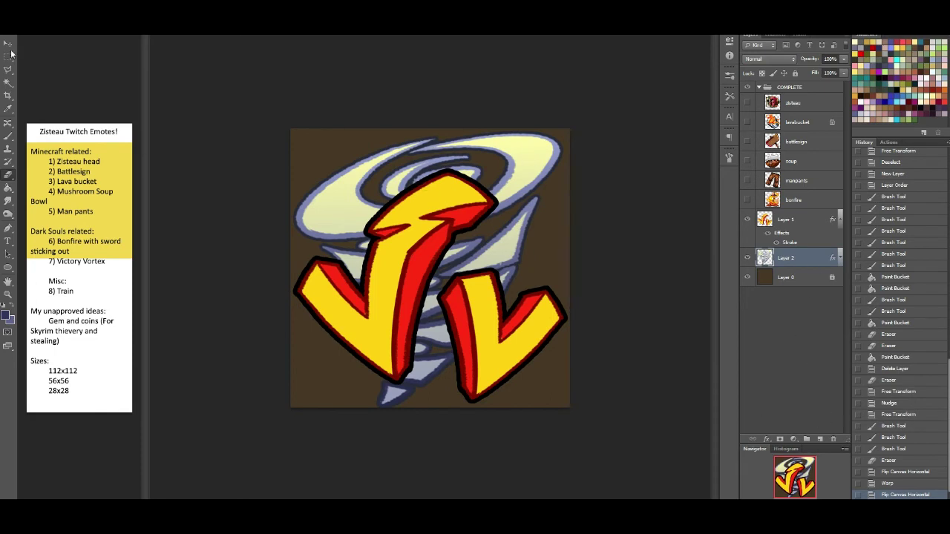
Raise the vortex's lower edge slightly off the bottom of the canvas with Free Transform, and hide the brown background Layer 0
key(ctrl+t)
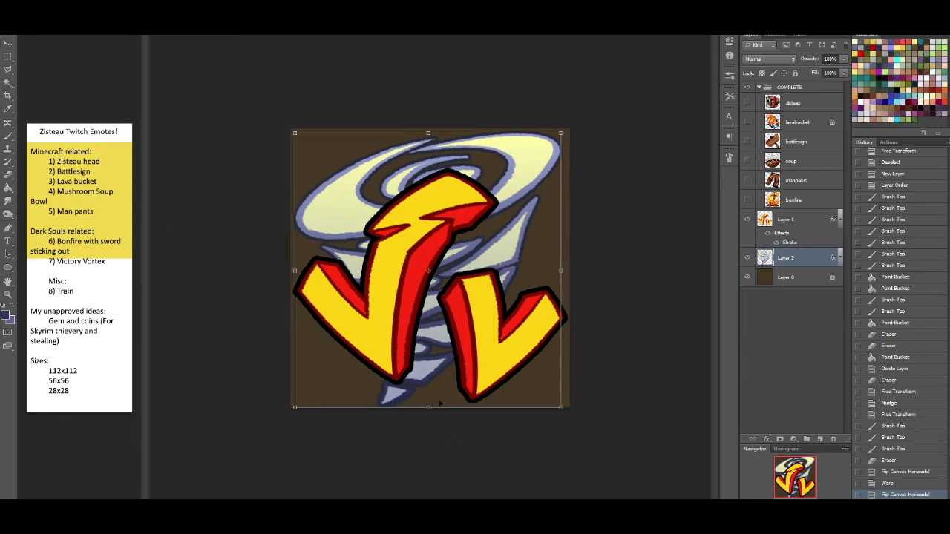
drag(429, 409, 431, 406)
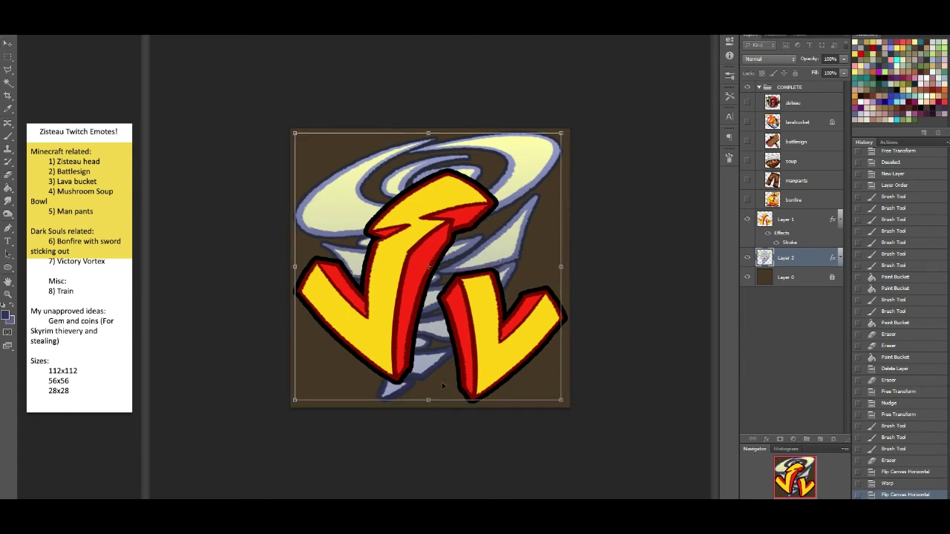
key(Return)
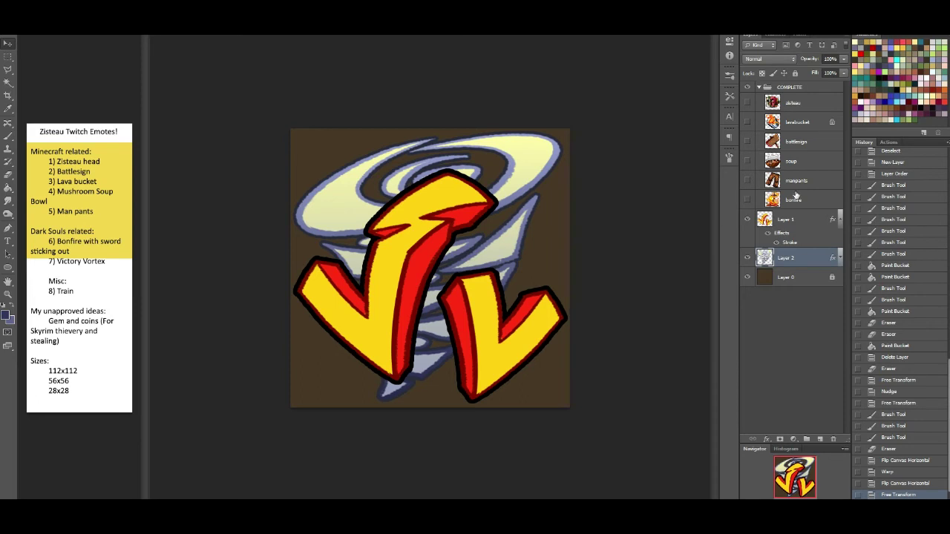
click(747, 277)
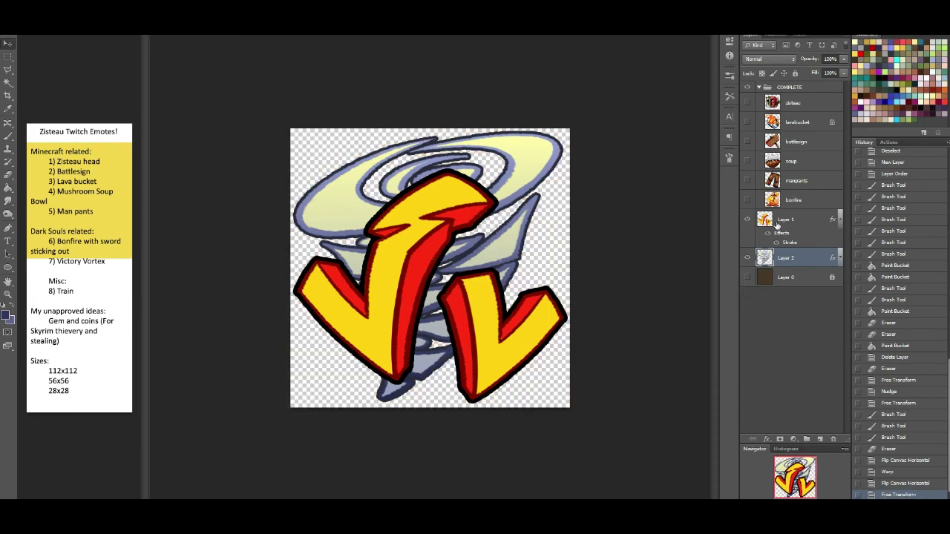
Change the fill type of the Stroke effect on Layer 2 from a solid color to Gradient
double_click(801, 263)
click(667, 169)
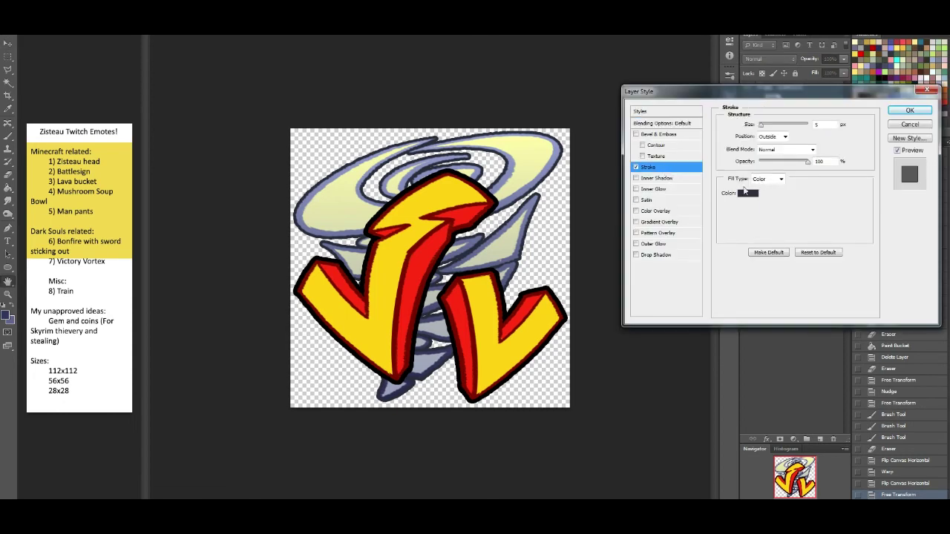
click(785, 137)
click(772, 144)
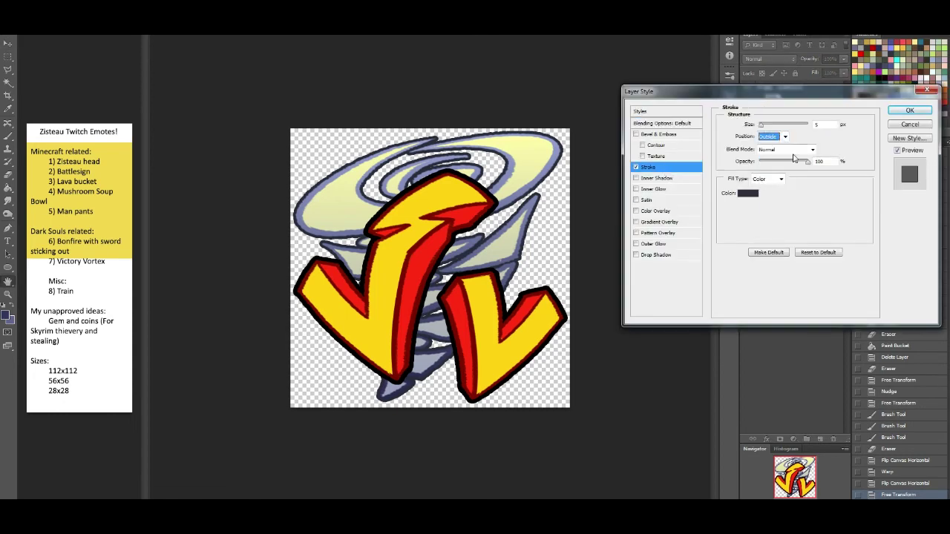
click(787, 149)
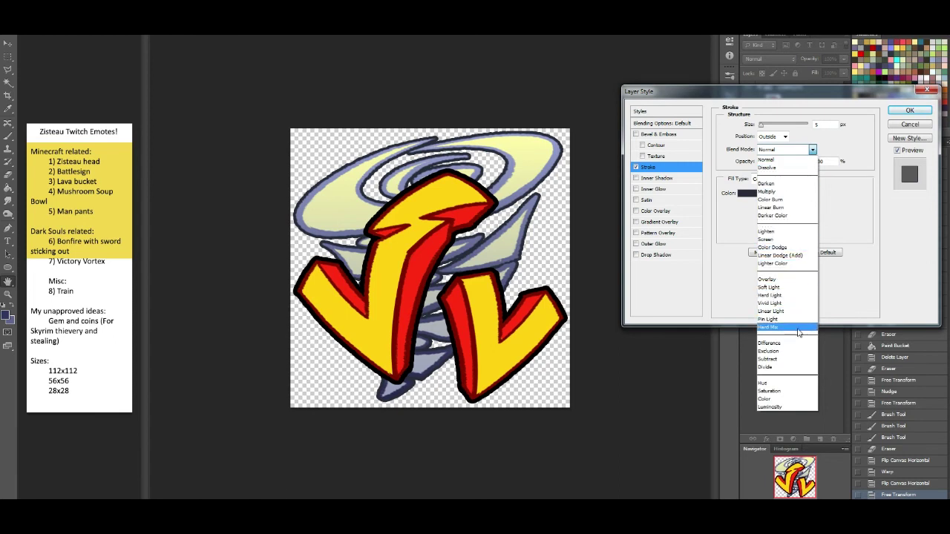
click(861, 276)
click(767, 179)
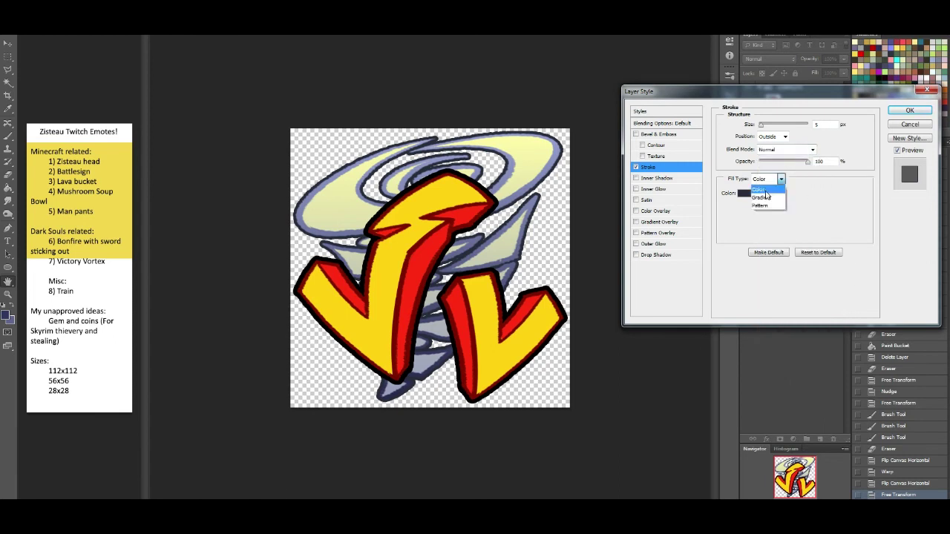
click(765, 199)
Set the white end of the stroke gradient to light blue 939bcb sampled from the vortex's upper outline
click(764, 192)
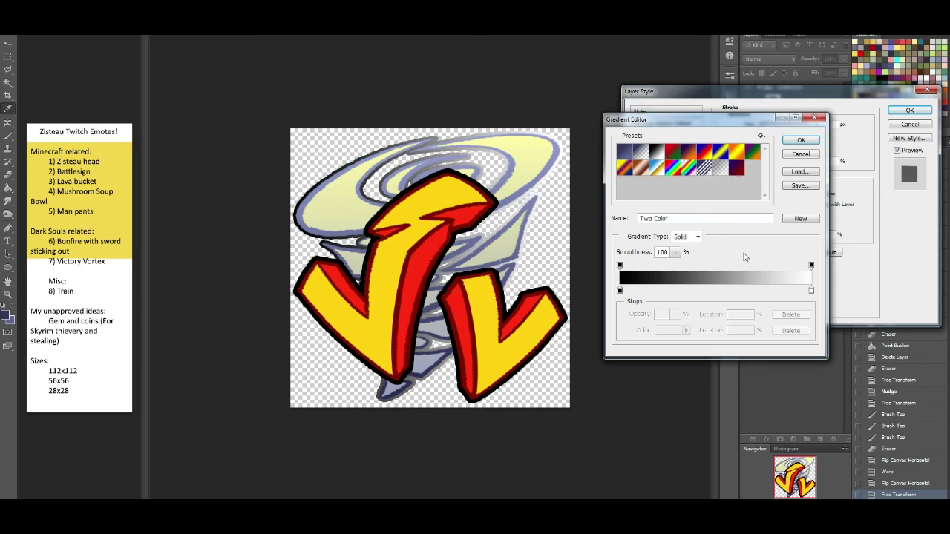
click(812, 291)
click(674, 332)
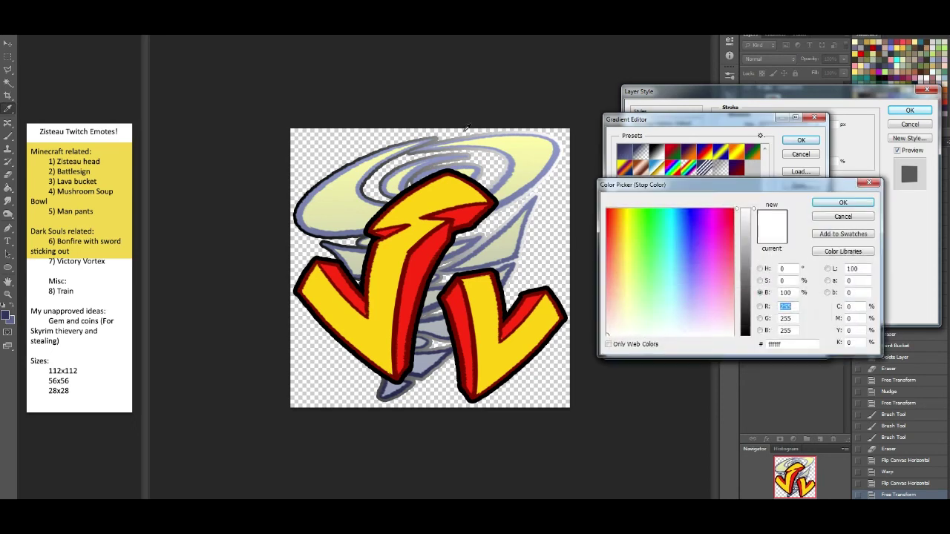
click(429, 145)
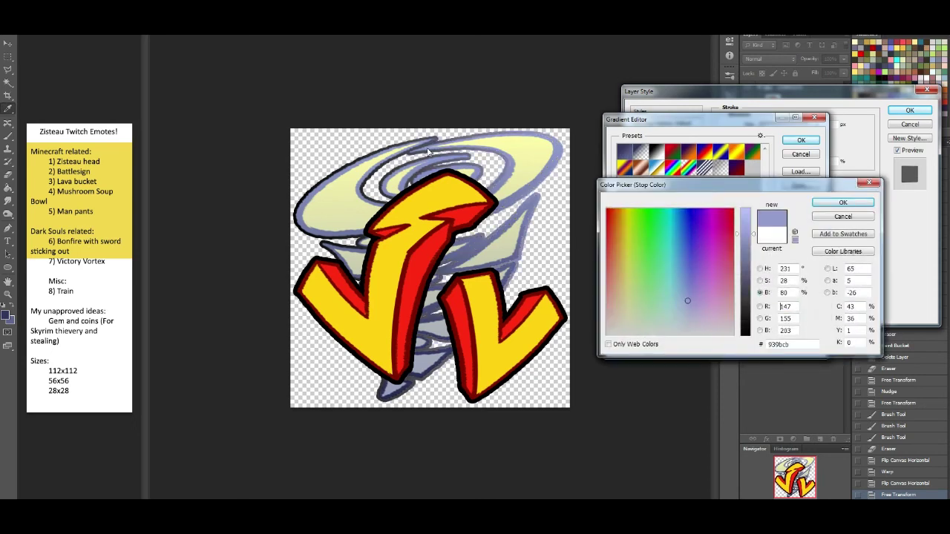
click(830, 204)
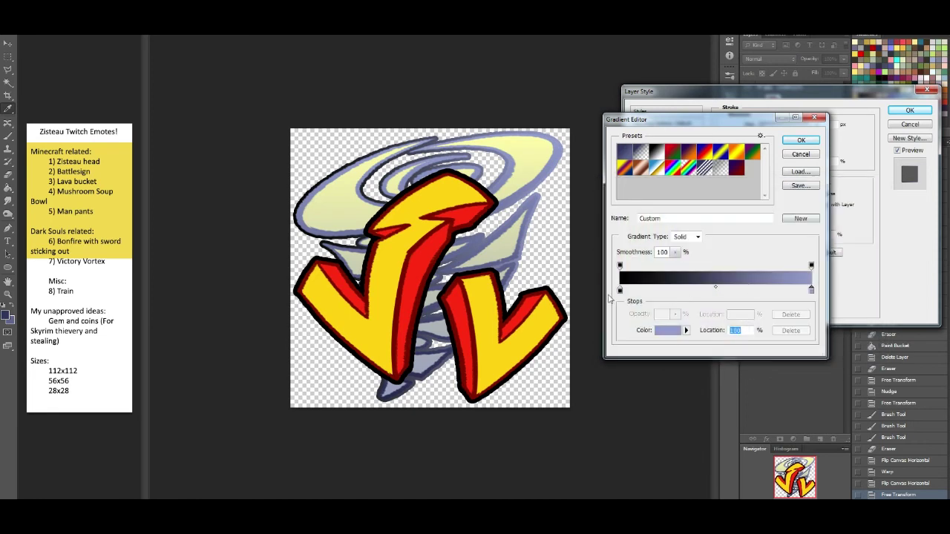
Set the black end of the stroke gradient to dark blue 2d3054 sampled from the vortex's lower outline, and accept the gradient
click(620, 290)
click(670, 331)
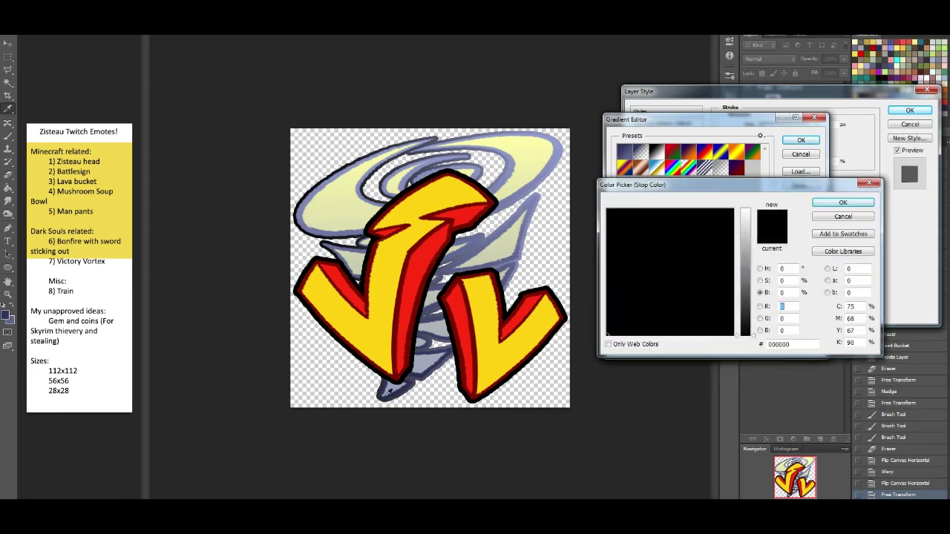
click(388, 392)
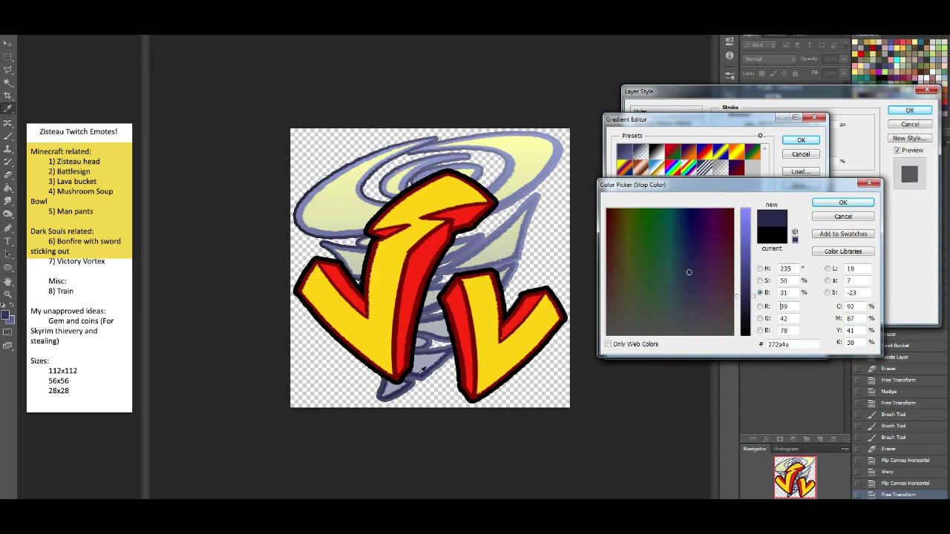
click(420, 379)
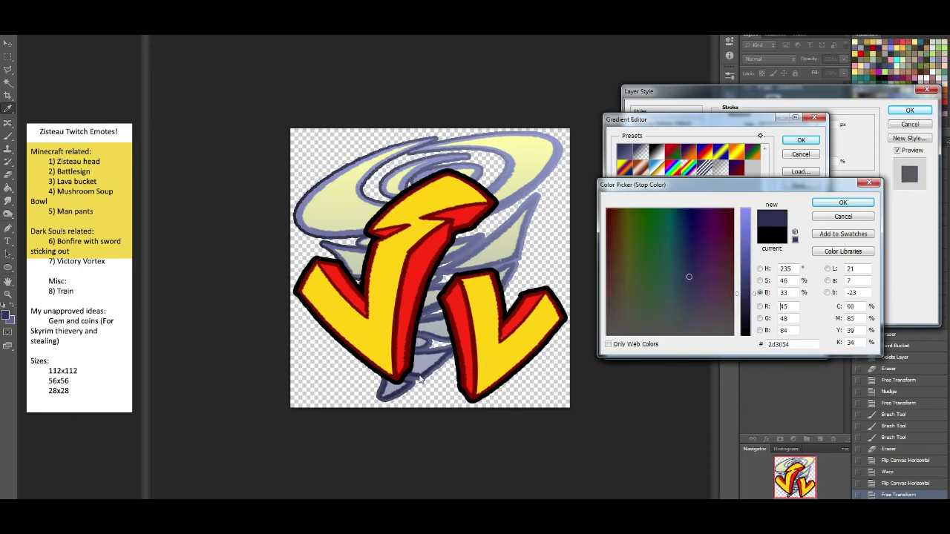
click(842, 203)
click(802, 141)
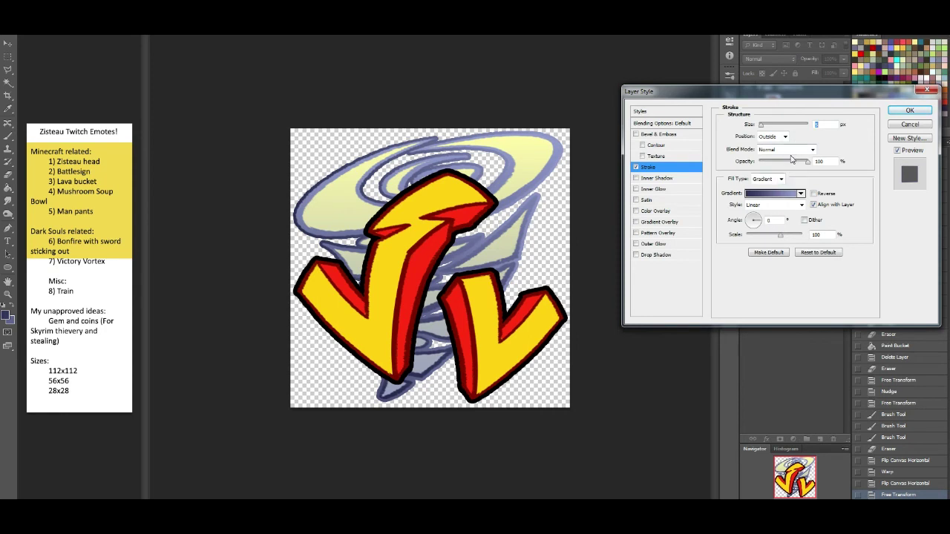
Set the stroke gradient's angle to 90° and the stroke size to 3 px, and apply the layer style
drag(757, 223, 754, 208)
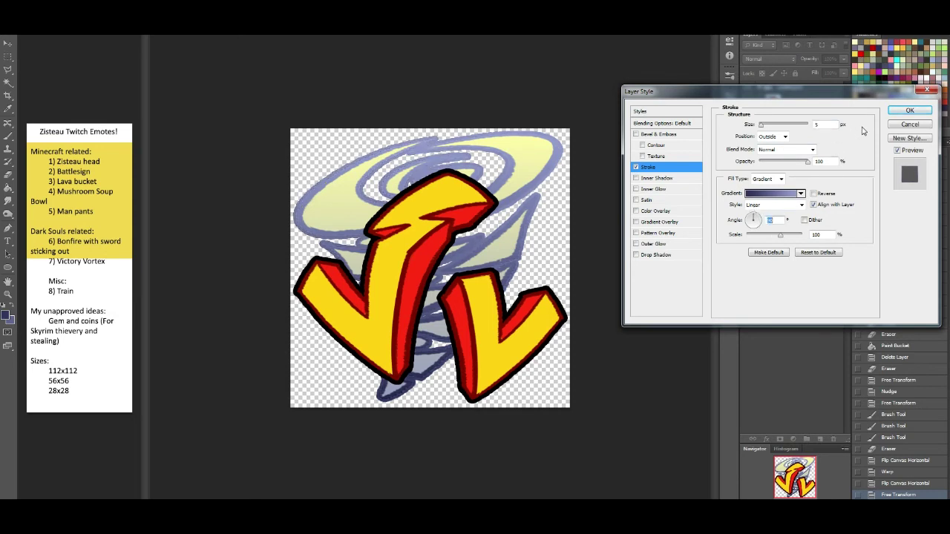
drag(821, 125, 782, 127)
text(3)
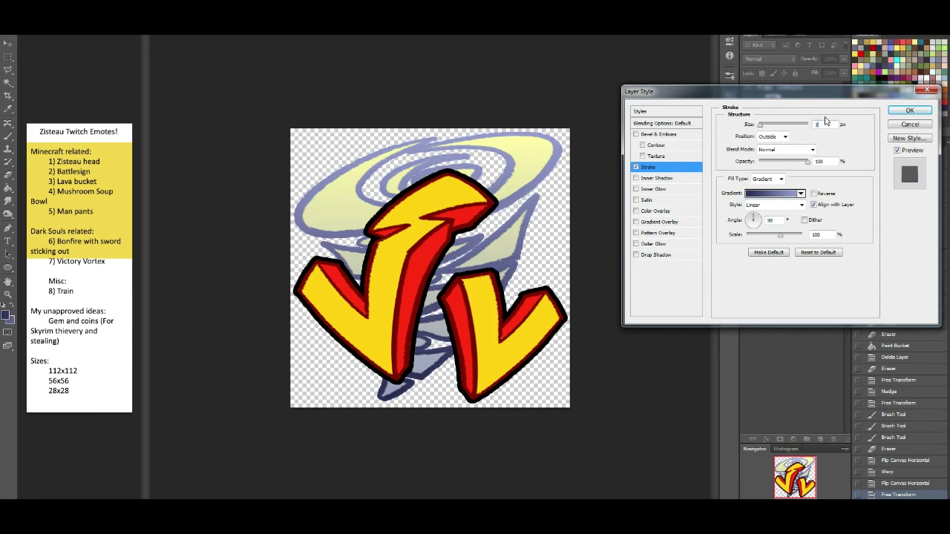
click(904, 110)
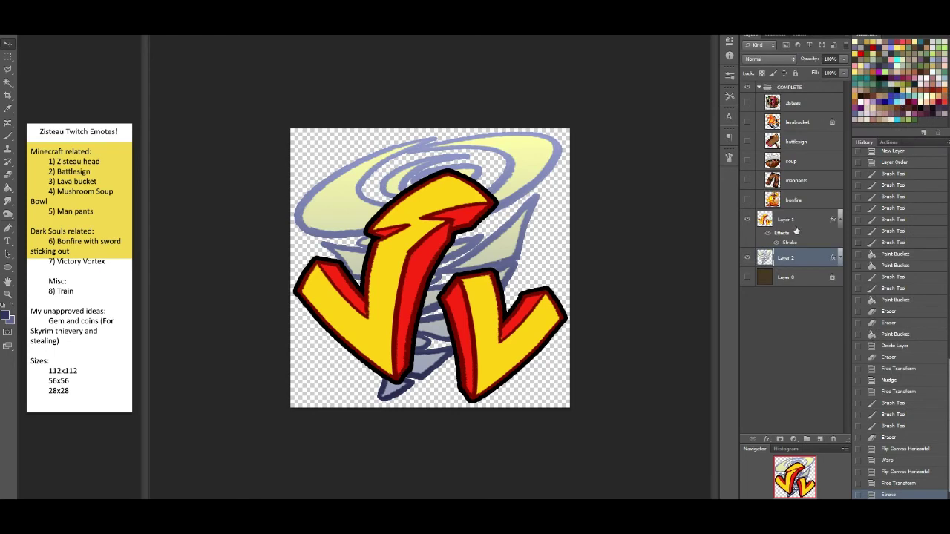
Merge Layer 1 with Layer 2 and resize the image to 28 pixels wide
click(798, 224)
shift+click(796, 258)
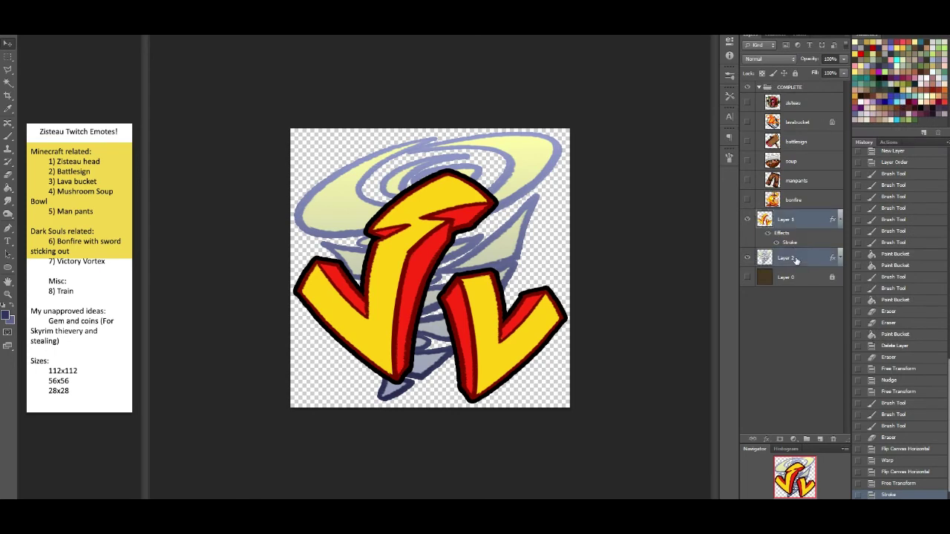
key(ctrl+e)
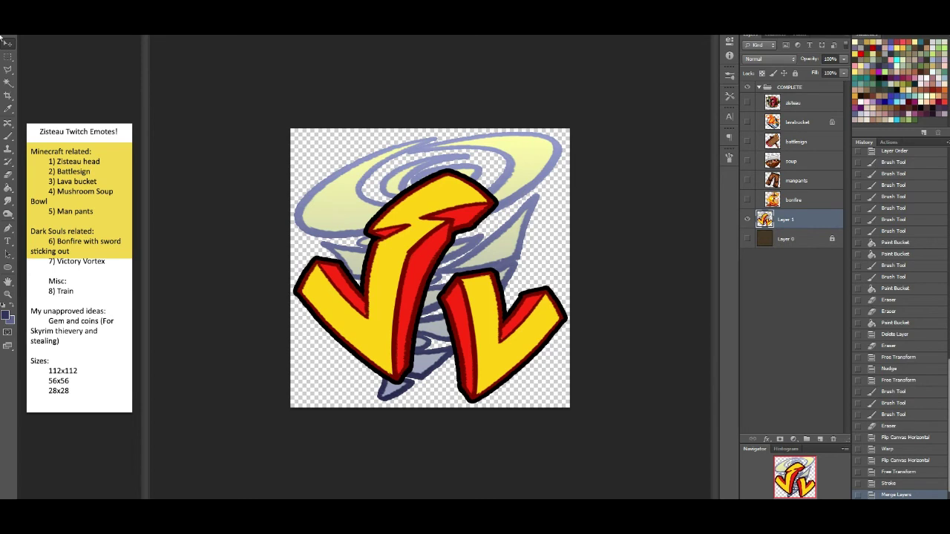
click(64, 2)
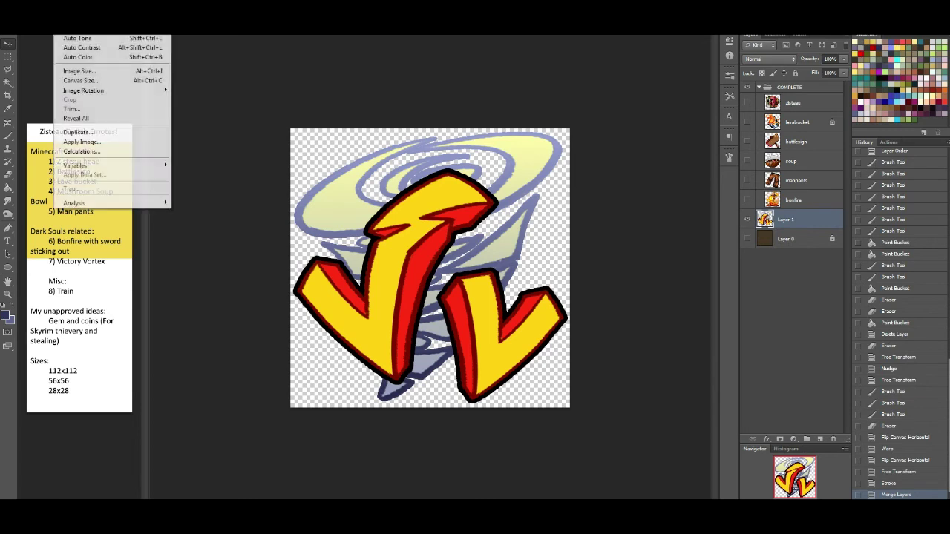
click(99, 72)
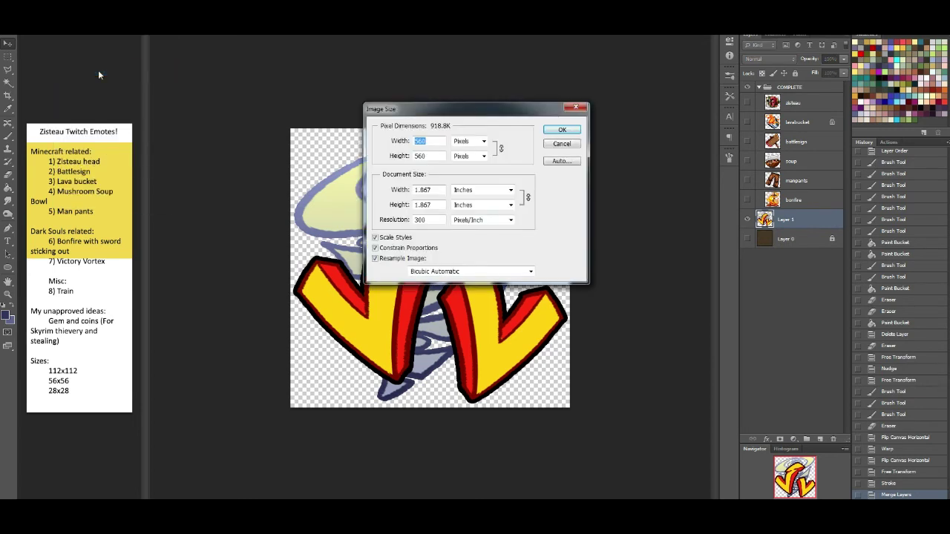
text(28)
key(Return)
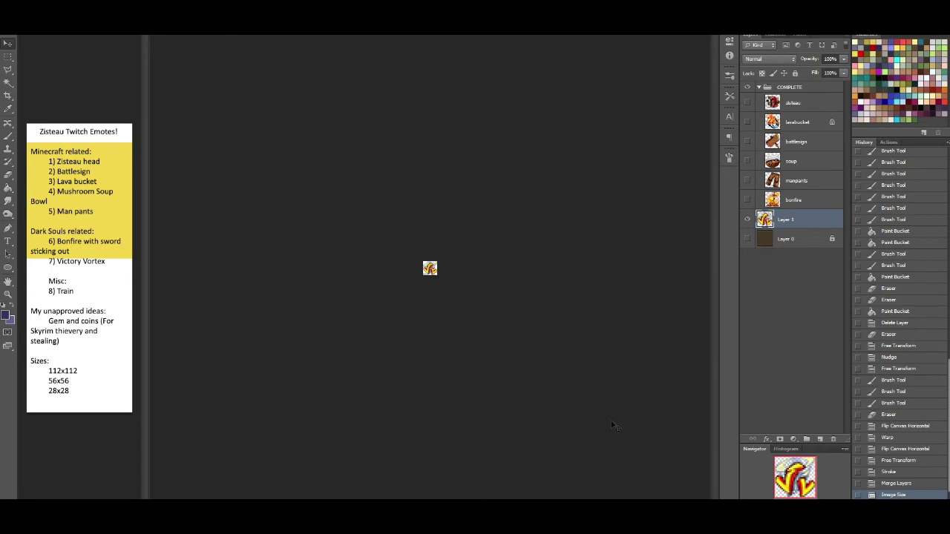
Undo the image resize and the layer merge, going back to the applied stroke
click(921, 484)
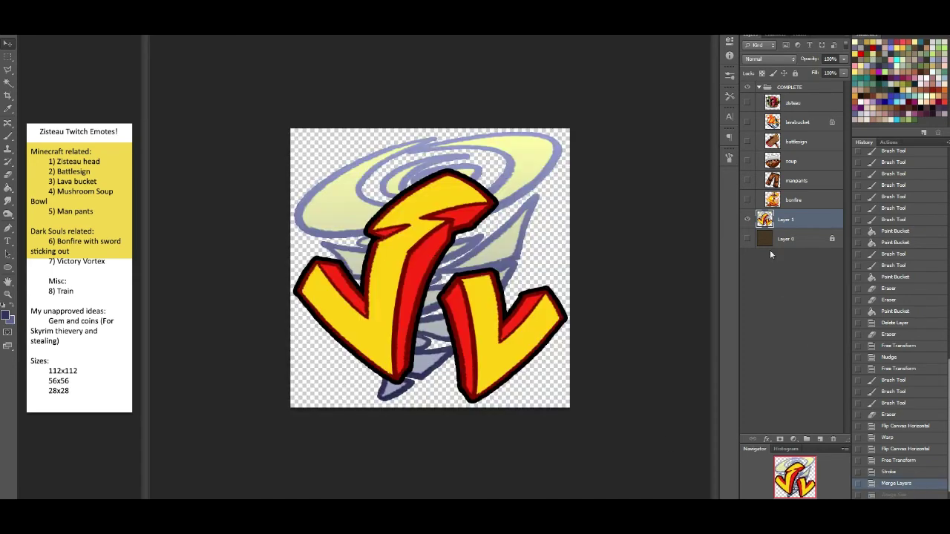
click(889, 472)
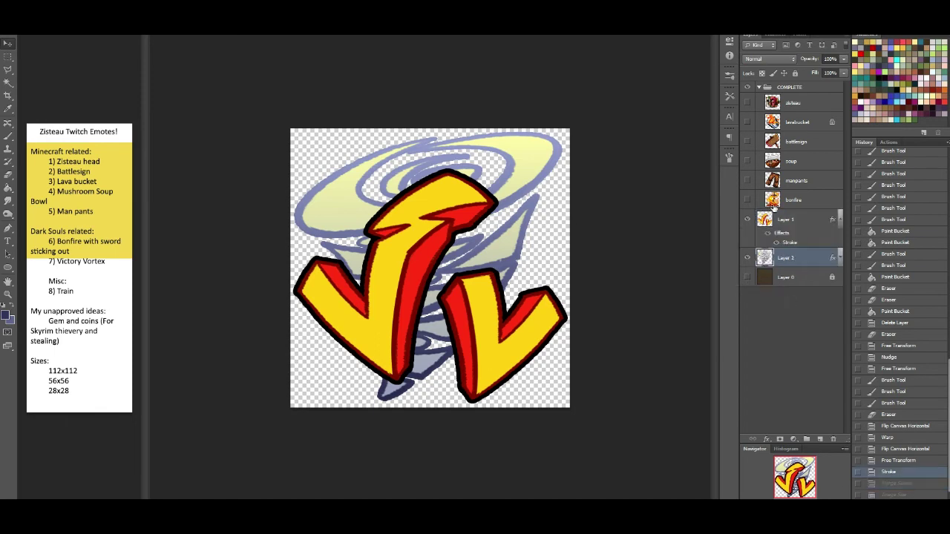
Set the gradient stroke on the vortex's Layer 2 to a size of 7 px and apply the layer style
double_click(746, 197)
click(683, 168)
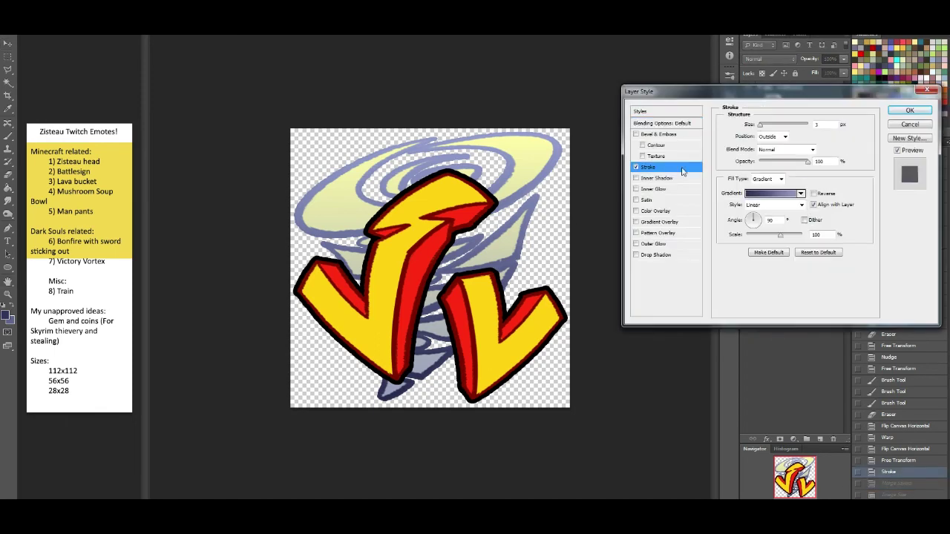
click(770, 195)
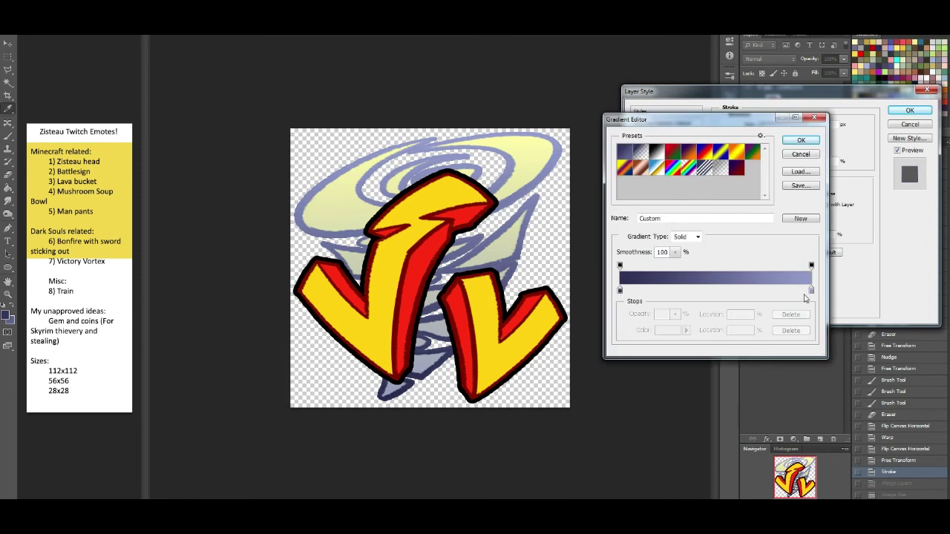
click(802, 141)
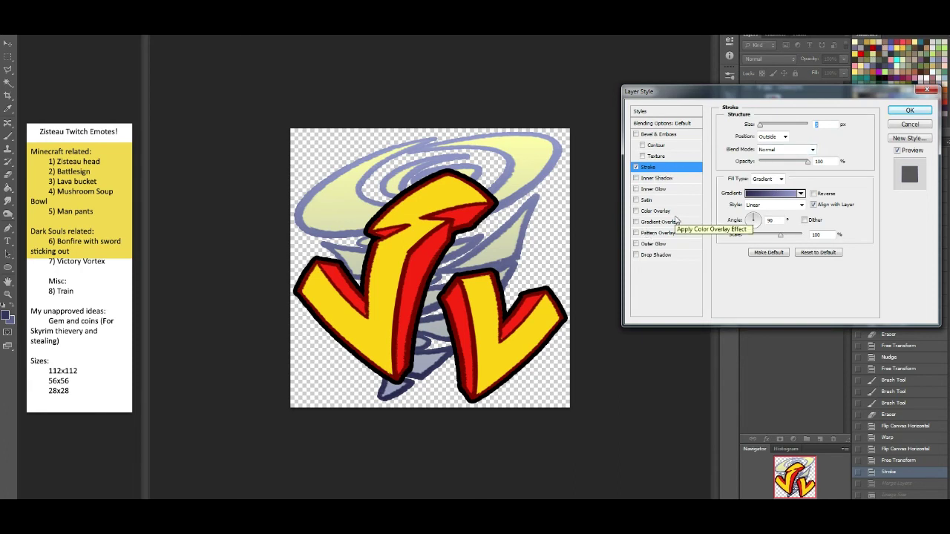
text(6)
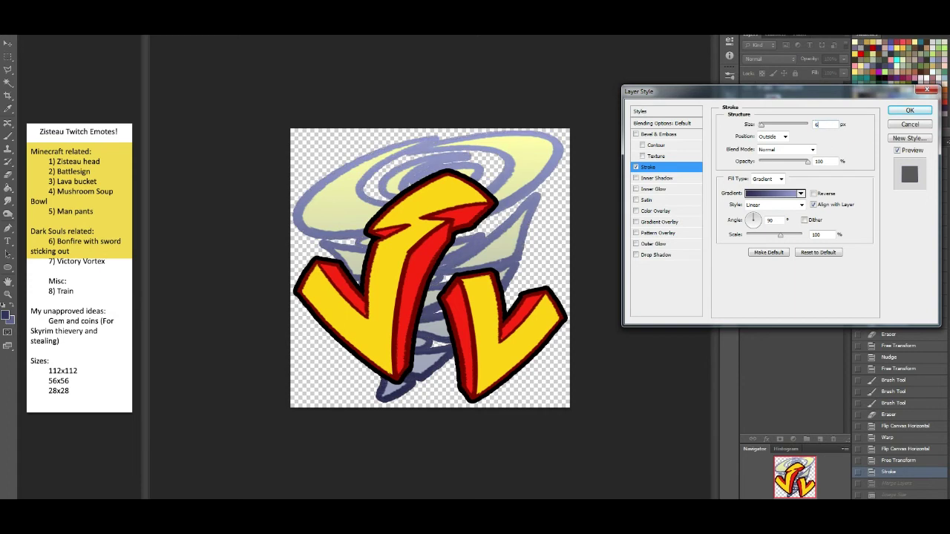
text(7)
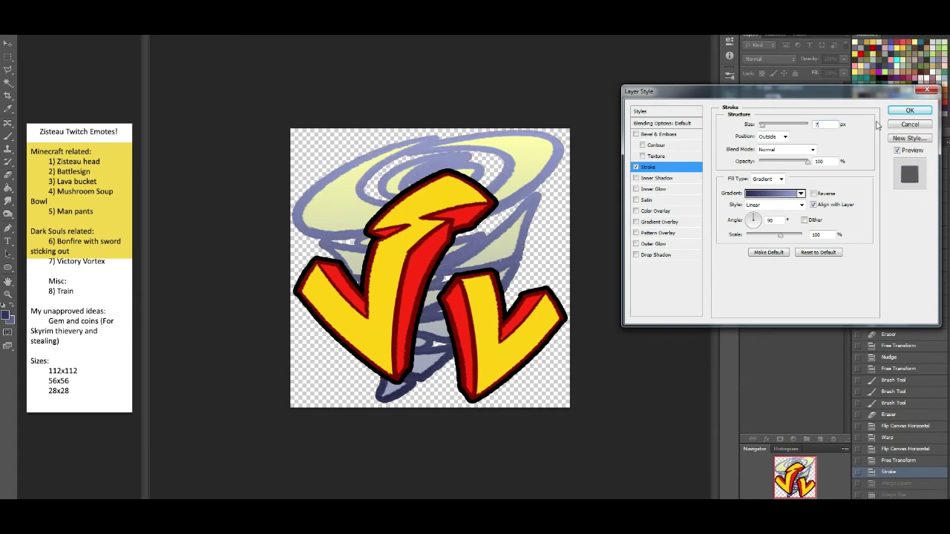
click(902, 111)
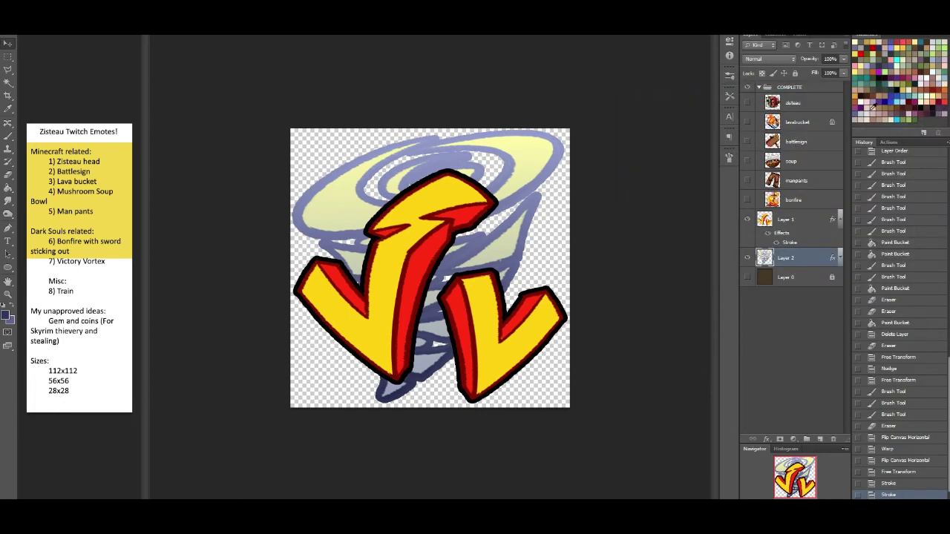
Nudge the vortex layer slightly behind the lettering and merge Layer 1 with Layer 2
key(Right)
key(Right)
key(Right)
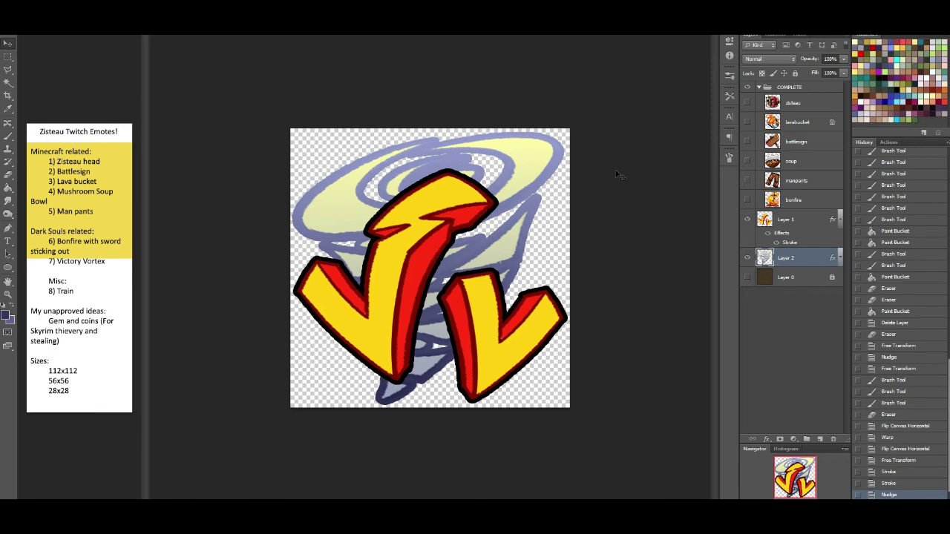
click(787, 219)
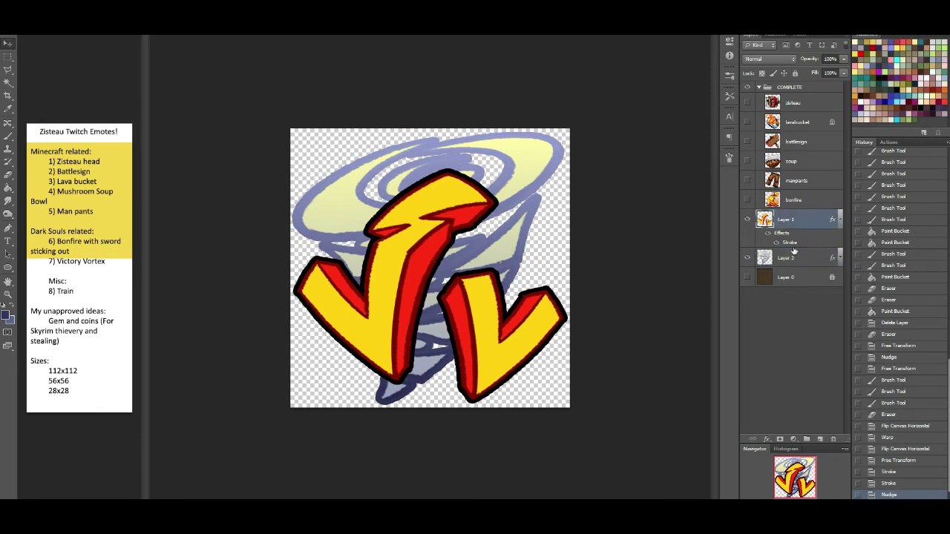
shift+click(793, 259)
key(ctrl+e)
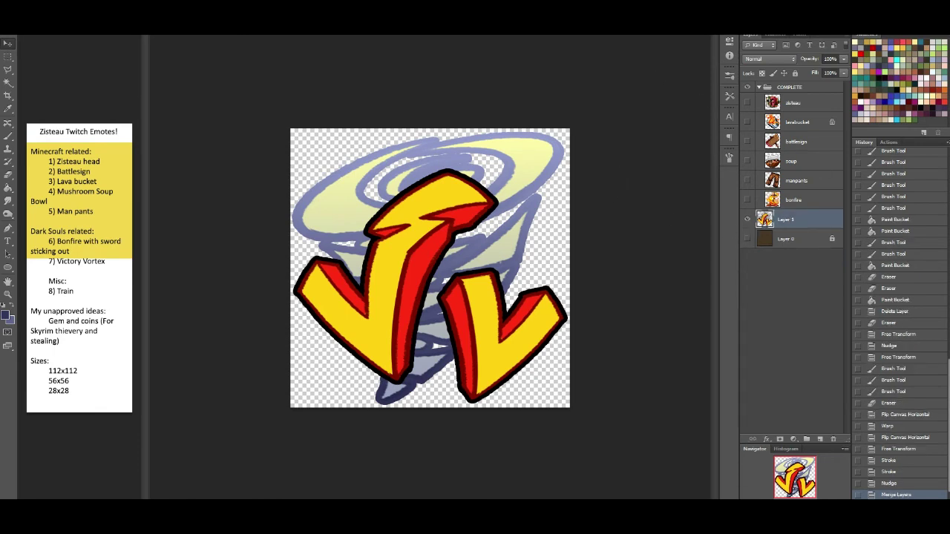
Resize the merged emote image to 28 pixels wide with proportions constrained
click(62, 6)
click(86, 72)
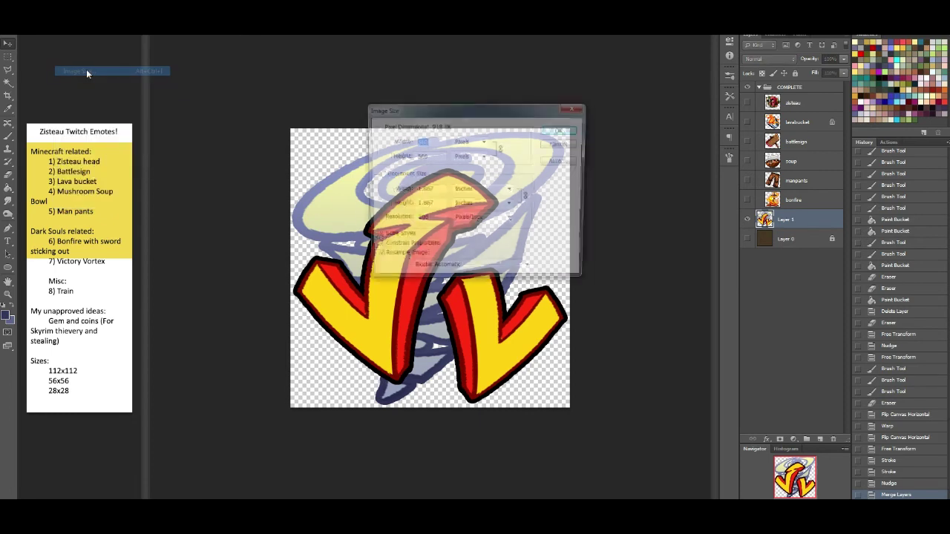
text(28)
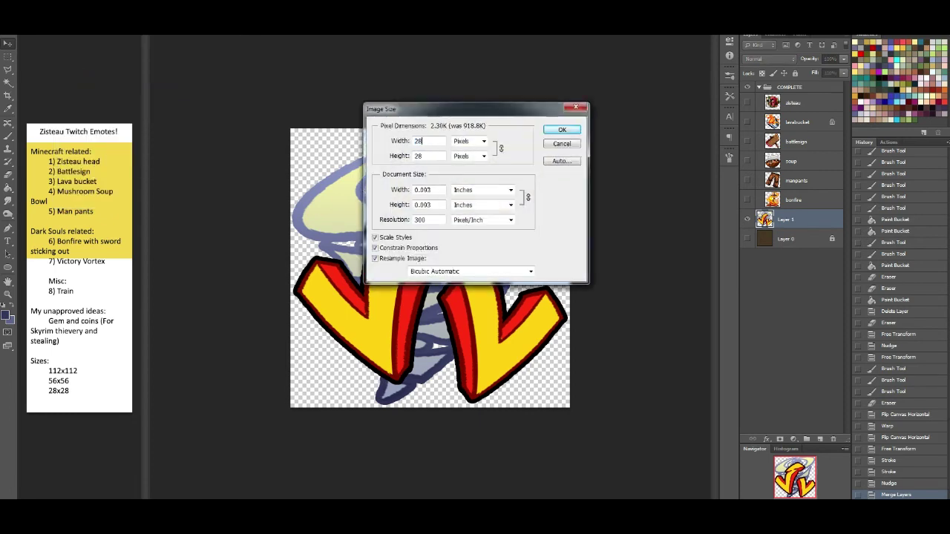
key(Return)
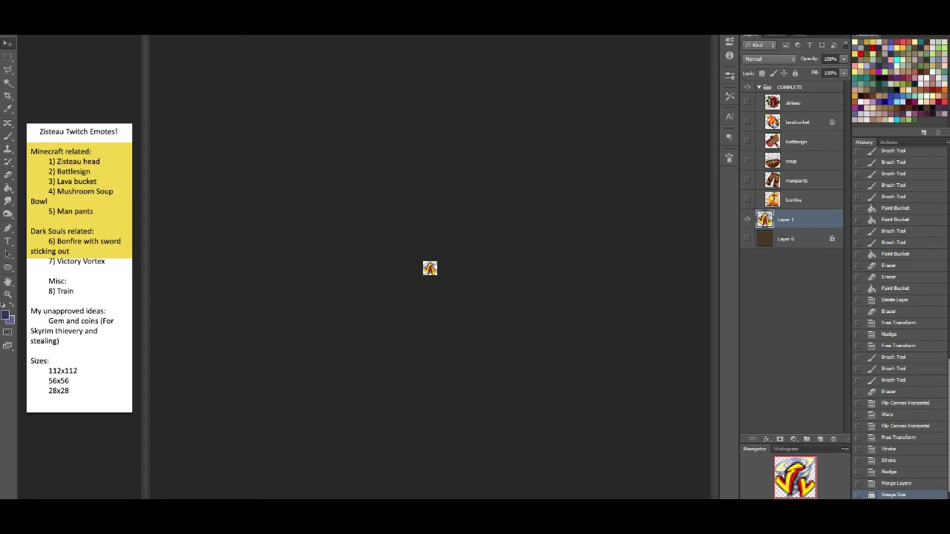
Export the 28 px emote for web as a transparent PNG-24 named emote_28x28_victoryvortex.png in the Zisteau - Twitch Emotes folder
click(10, 28)
click(75, 139)
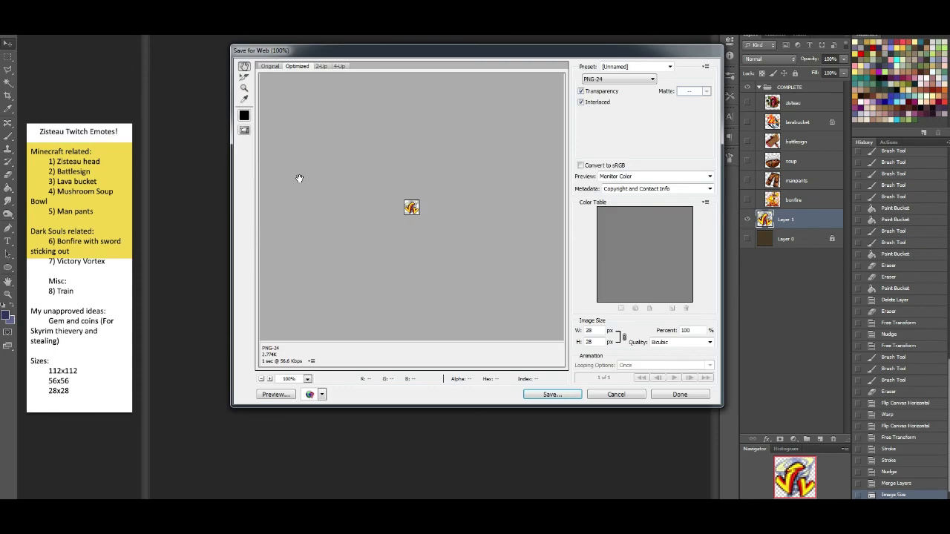
click(549, 394)
click(358, 149)
click(371, 389)
drag(370, 390, 381, 390)
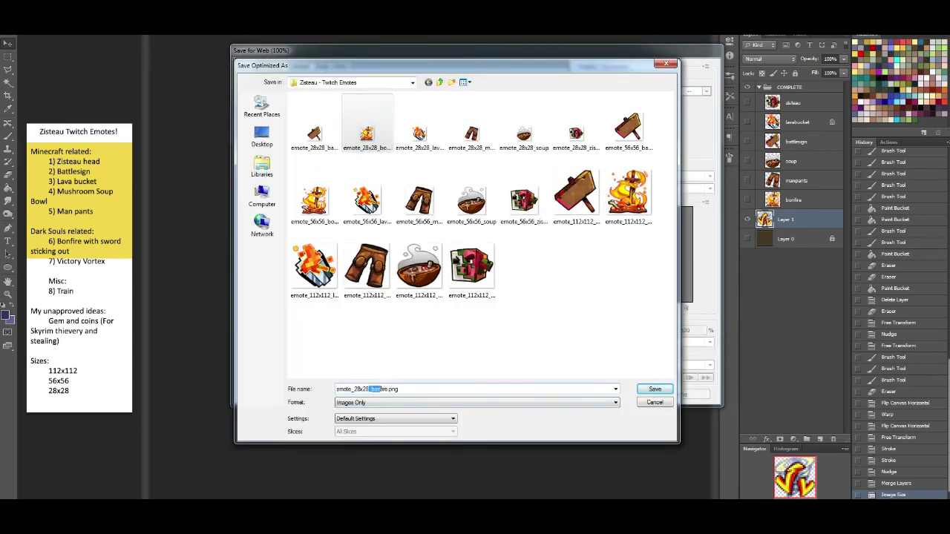
click(372, 390)
text(victoryvortex)
key(Return)
Revert to the full-size merged artwork and resize the image to 56 pixels wide
click(893, 483)
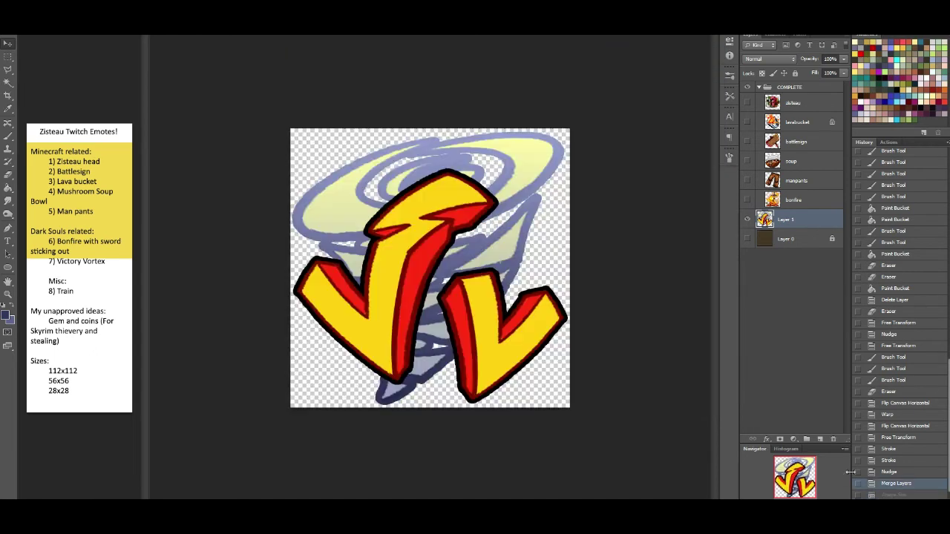
click(63, 6)
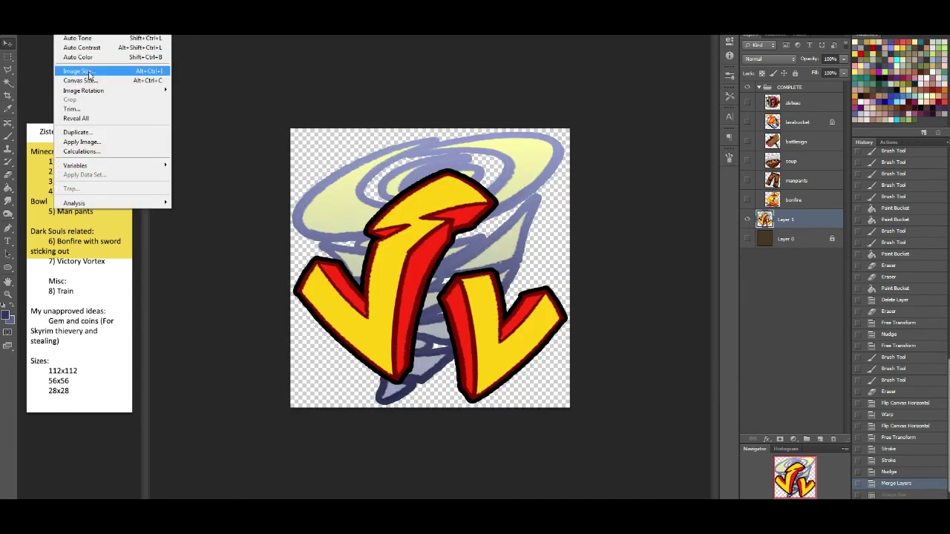
click(90, 74)
text(56)
key(Return)
Export the 56 px emote for web as a transparent PNG-24 named emote_56x56_victoryvortex.png in the same folder
key(alt+f)
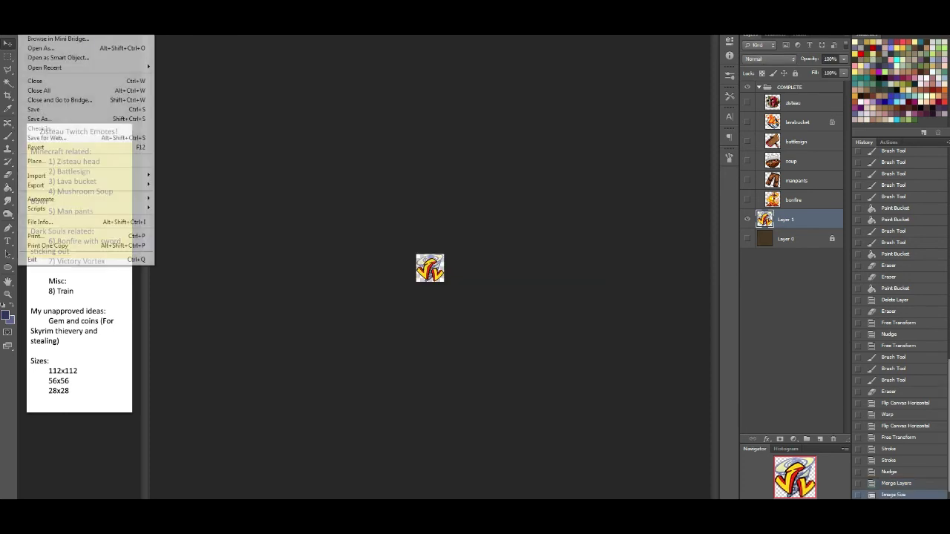
click(78, 143)
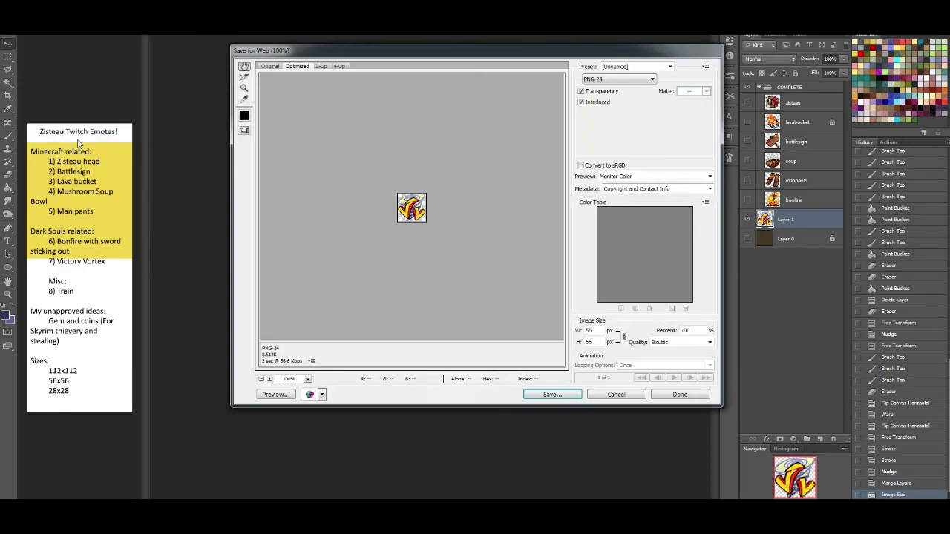
key(Return)
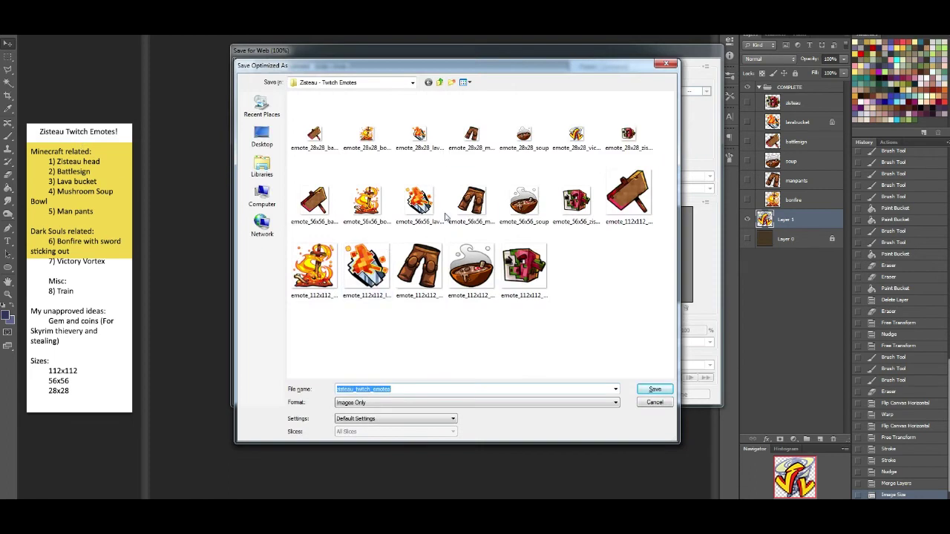
click(407, 197)
click(382, 389)
double_click(383, 389)
click(383, 390)
drag(371, 389, 402, 389)
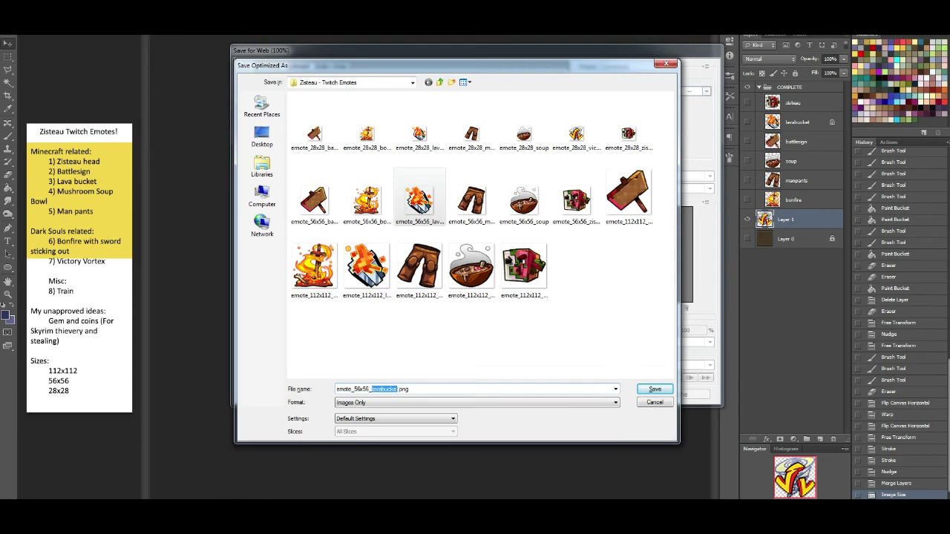
text(victoryvortex)
key(Return)
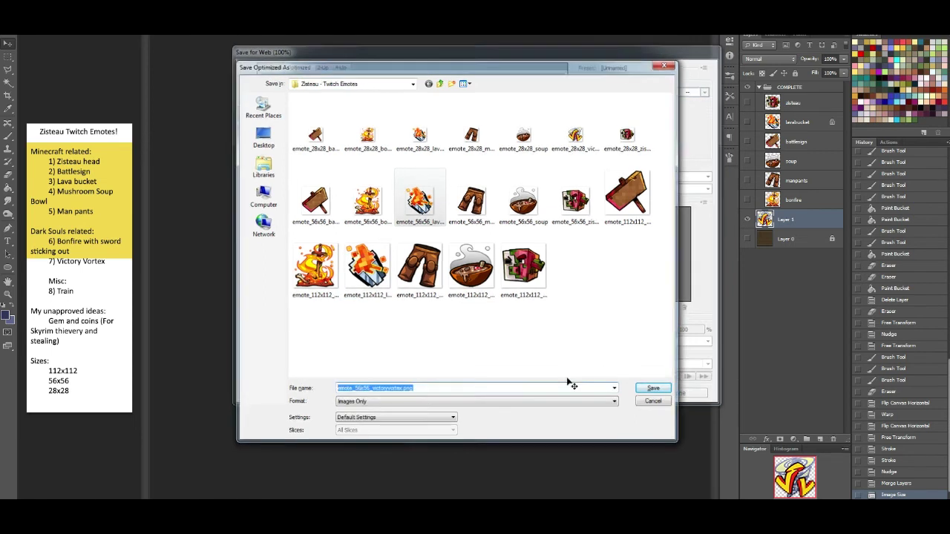
Revert to the full-size merged artwork and resize the image to 112 pixels wide
click(890, 484)
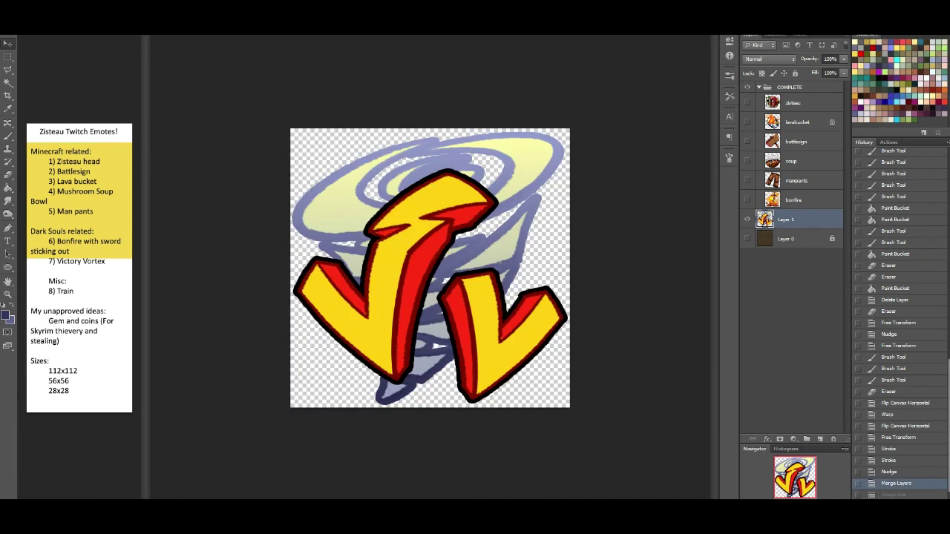
click(73, 30)
click(100, 74)
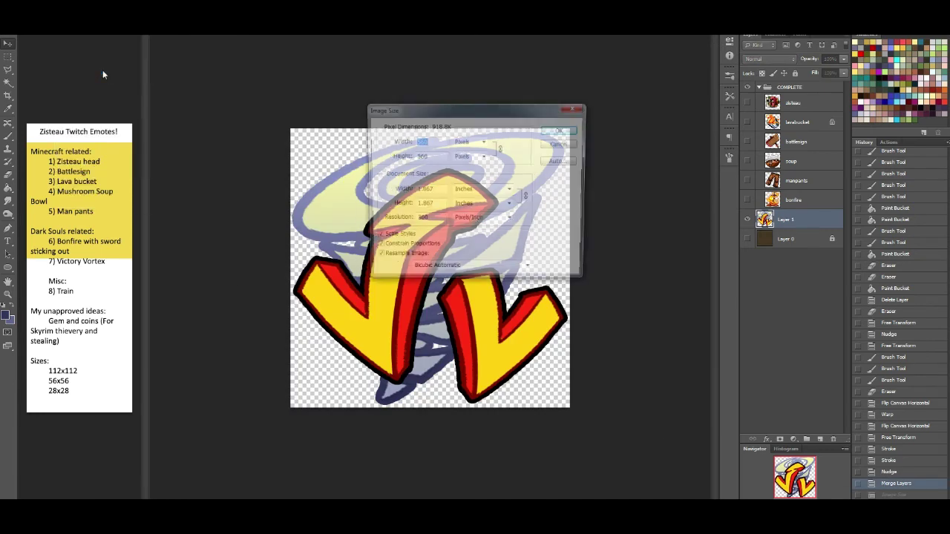
text(112)
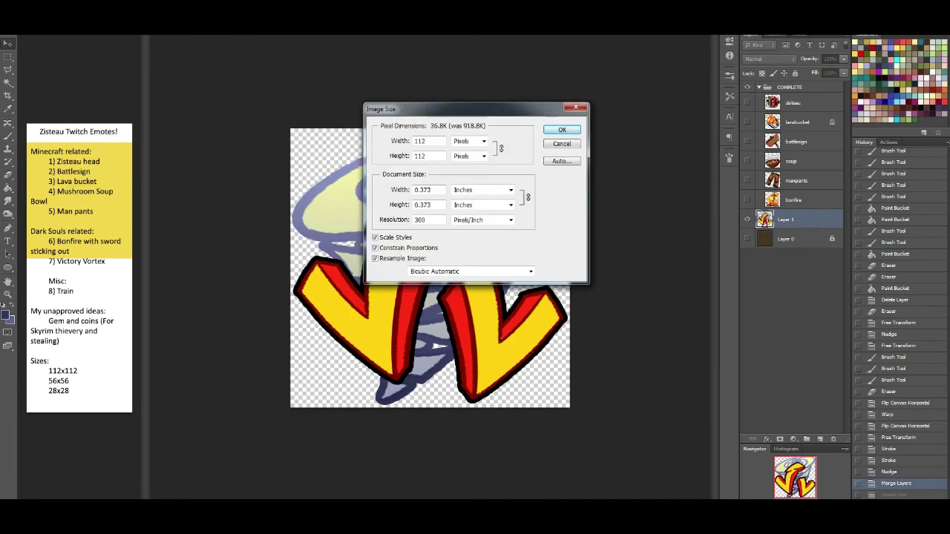
key(Return)
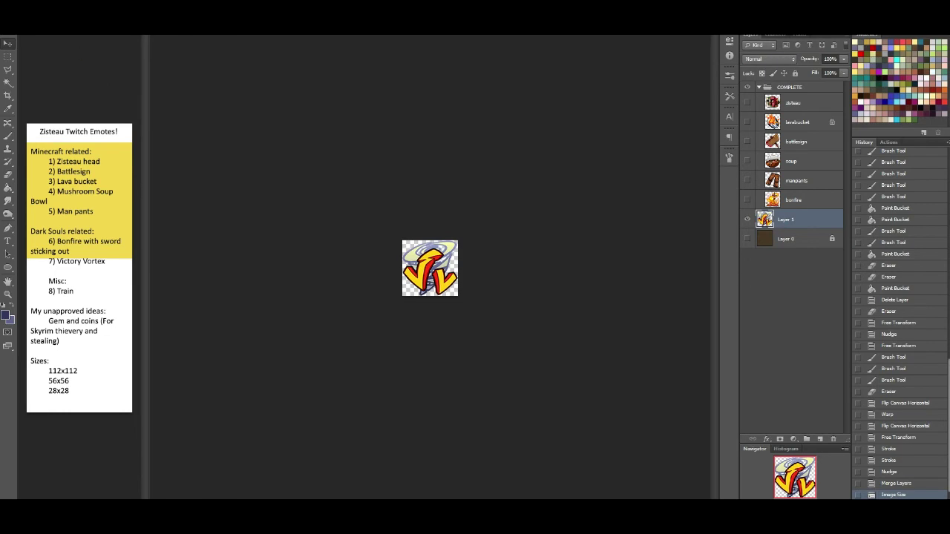
Export the 112 px emote for web as PNG-24 named emote_112x112_victoryvortex.png and revert the image to its full-size merged state
click(22, 34)
click(87, 140)
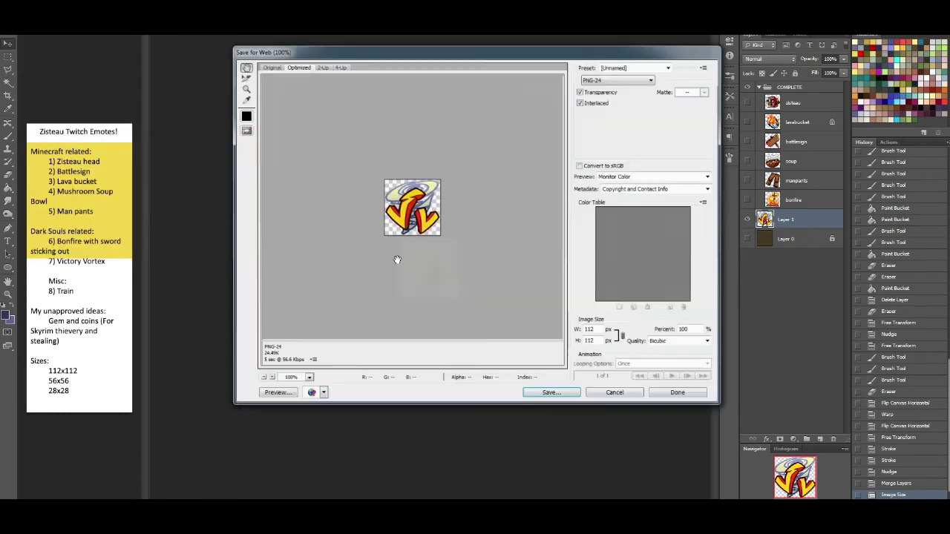
click(550, 393)
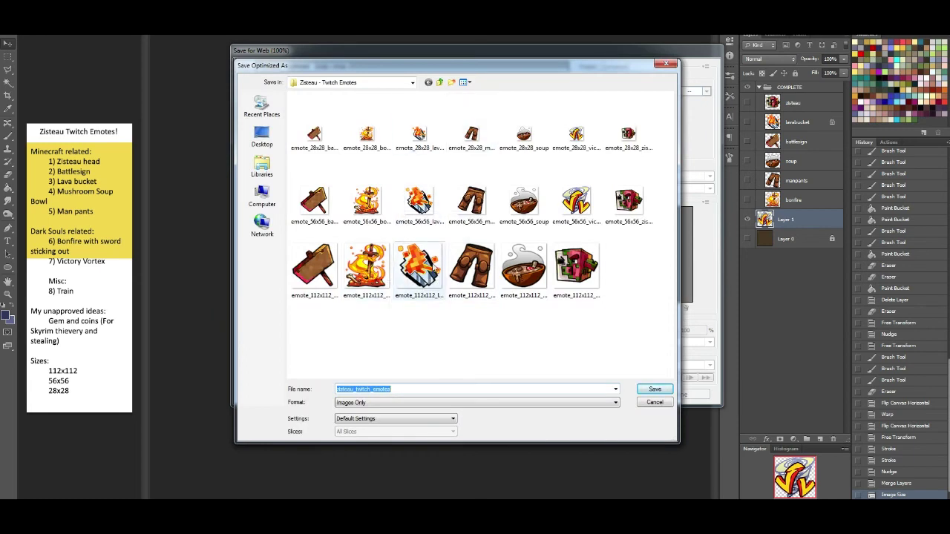
click(420, 267)
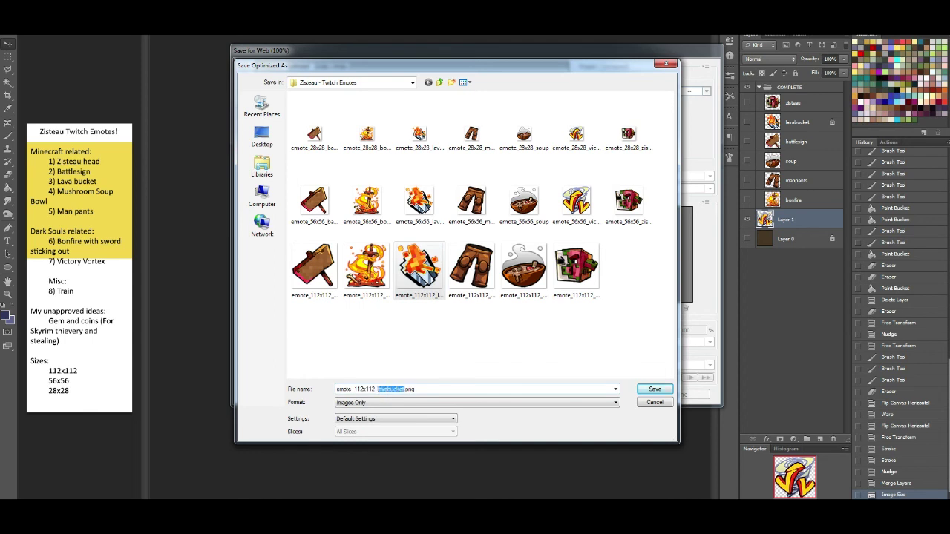
text(victoryvortex)
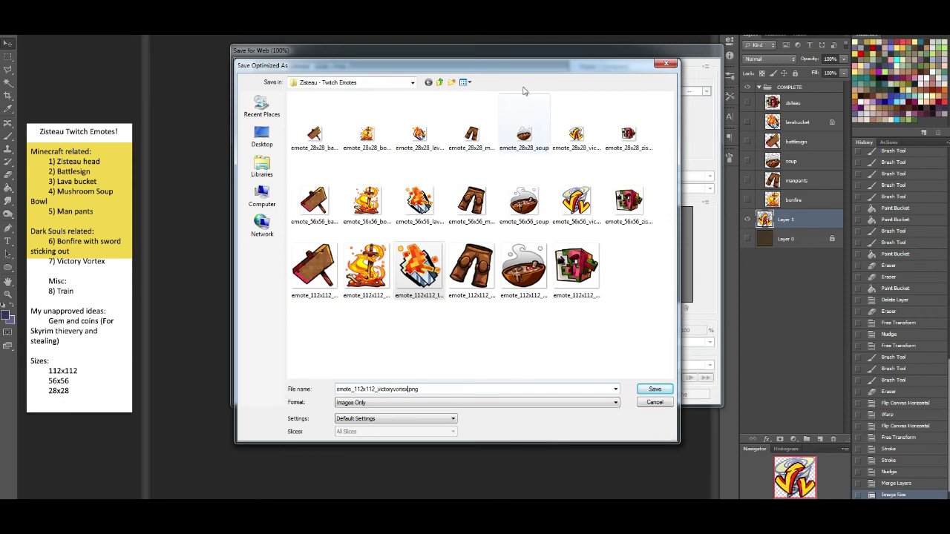
click(657, 390)
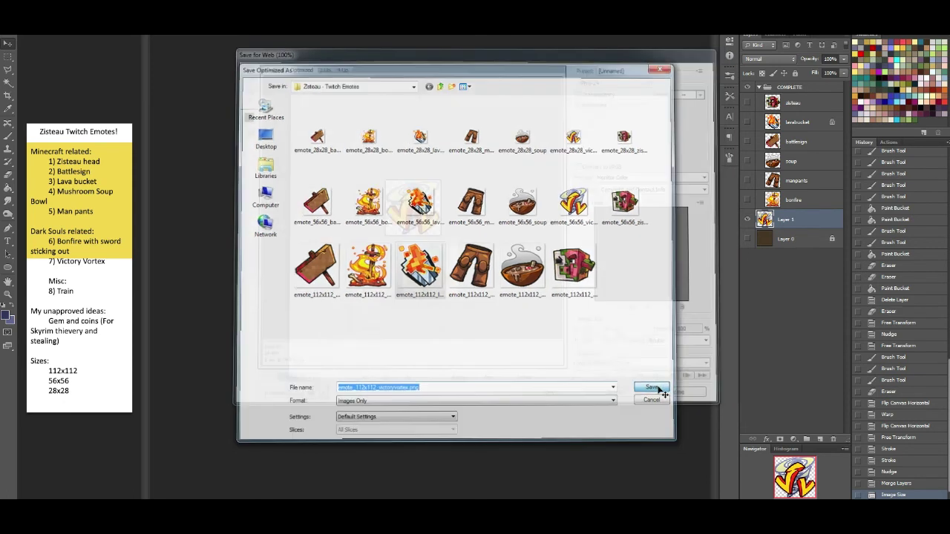
click(874, 483)
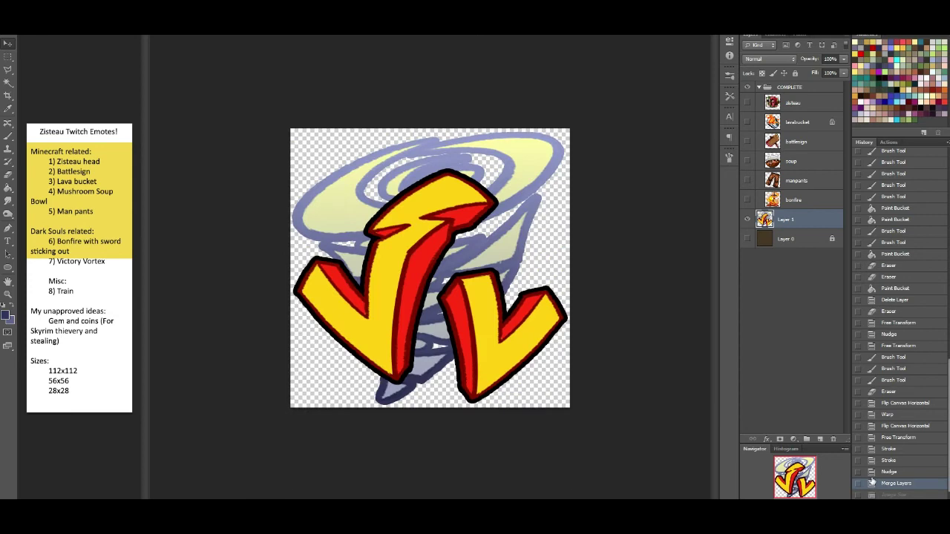
Rename the merged emote layer victoryvortex and move it into the COMPLETE group below the bonfire layer
double_click(787, 220)
text(victoryvortex)
key(Return)
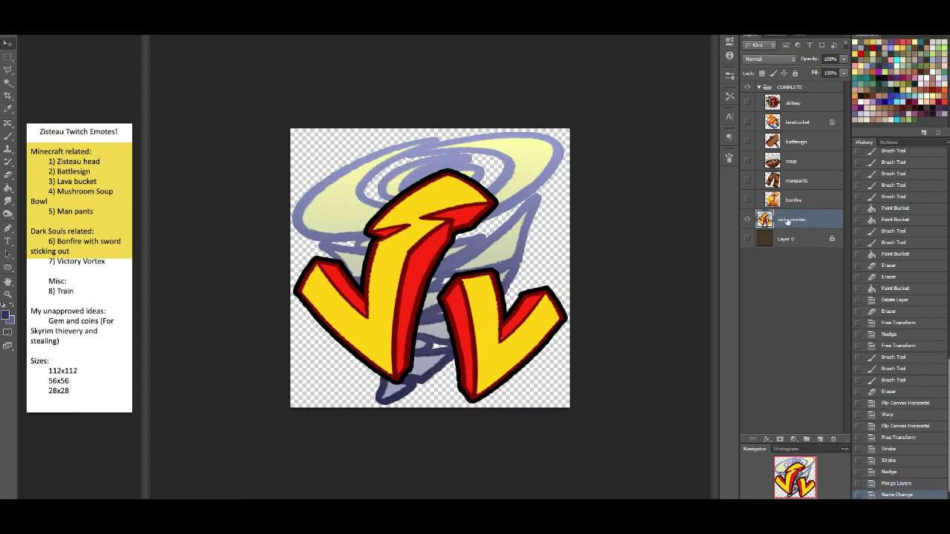
drag(788, 221, 766, 214)
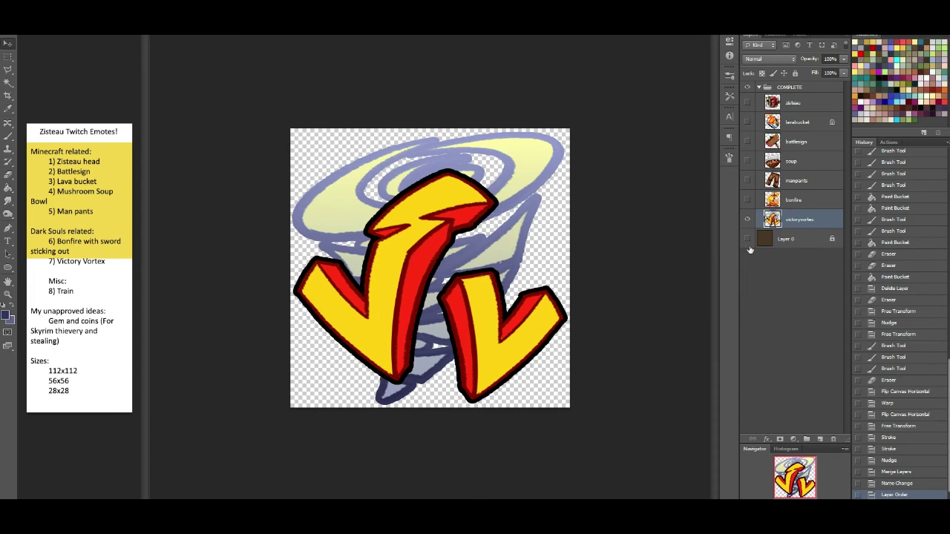
Show the brown background Layer 0 and switch to the emote checklist document
click(748, 239)
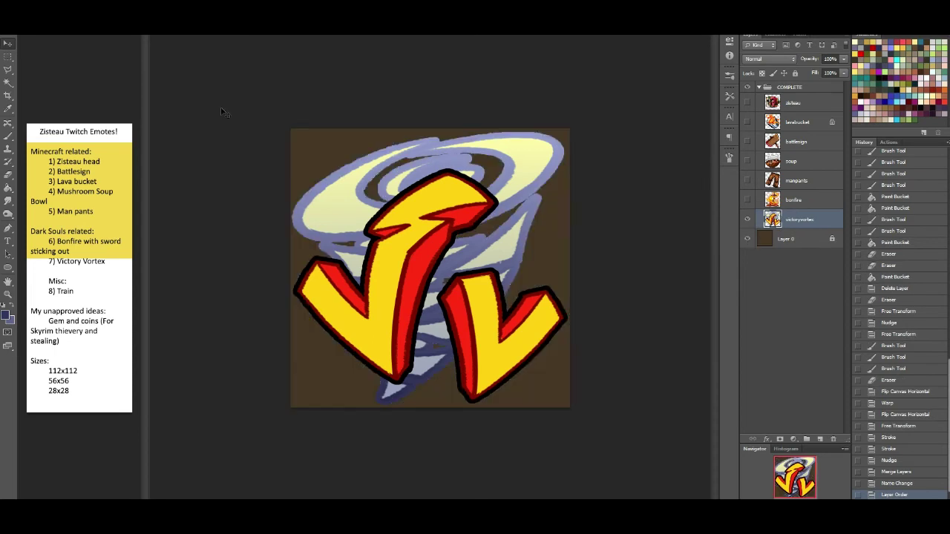
click(51, 190)
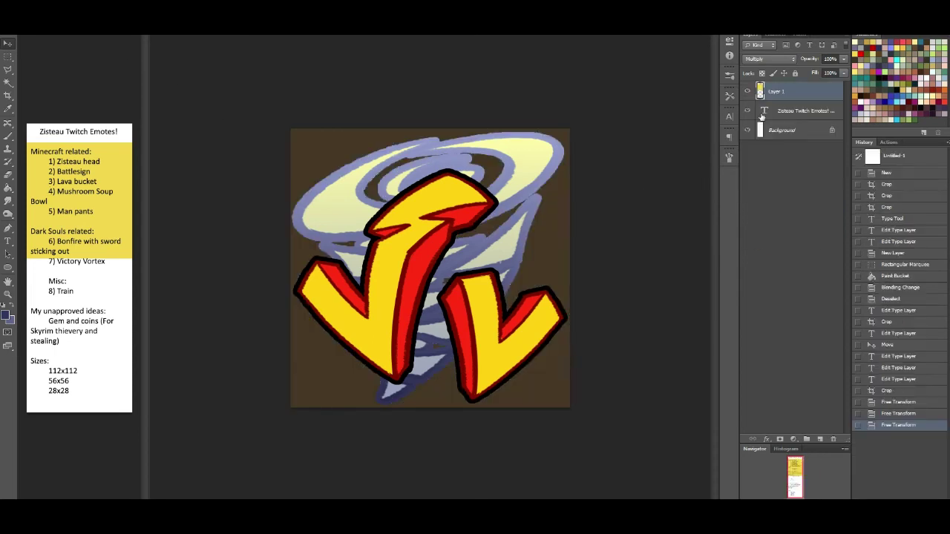
Stretch the yellow highlight on the emote checklist down to cover item 7, Victory Vortex
key(v)
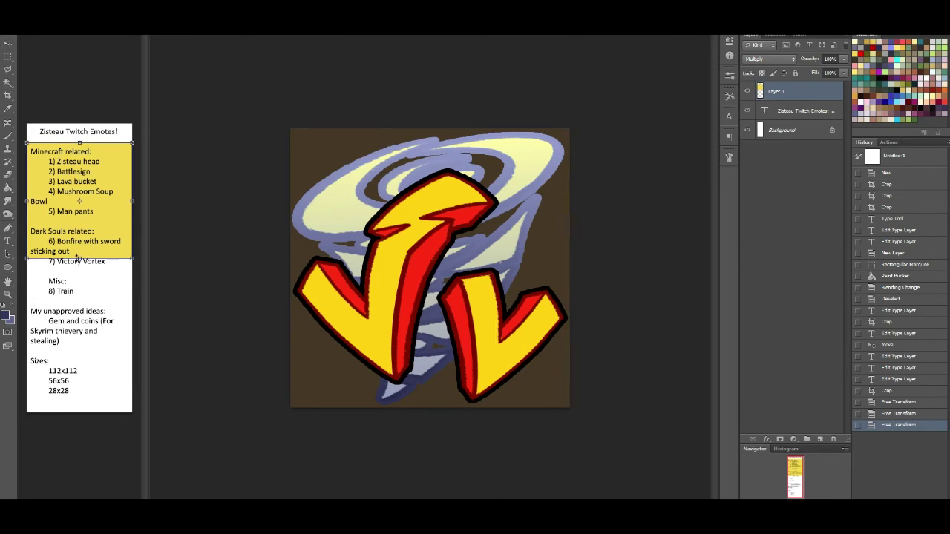
drag(80, 259, 79, 276)
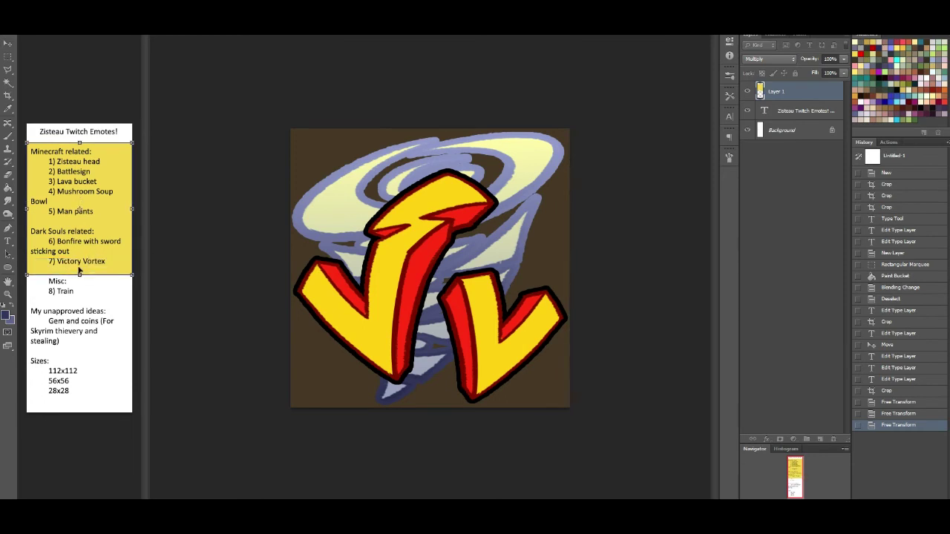
key(Return)
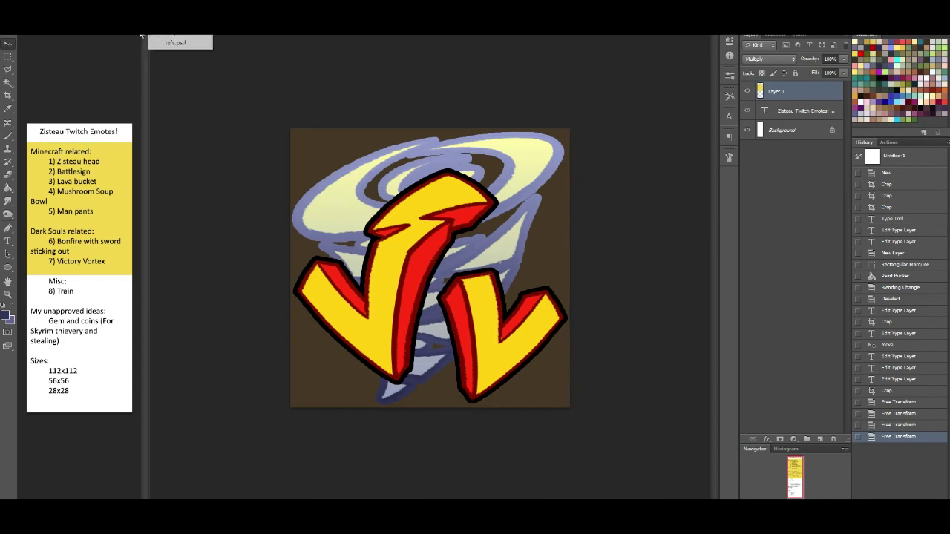
Switch to refs.psd, bring the steam train reference into view and widen the reference pane to show the whole engine
click(170, 42)
drag(792, 475, 809, 473)
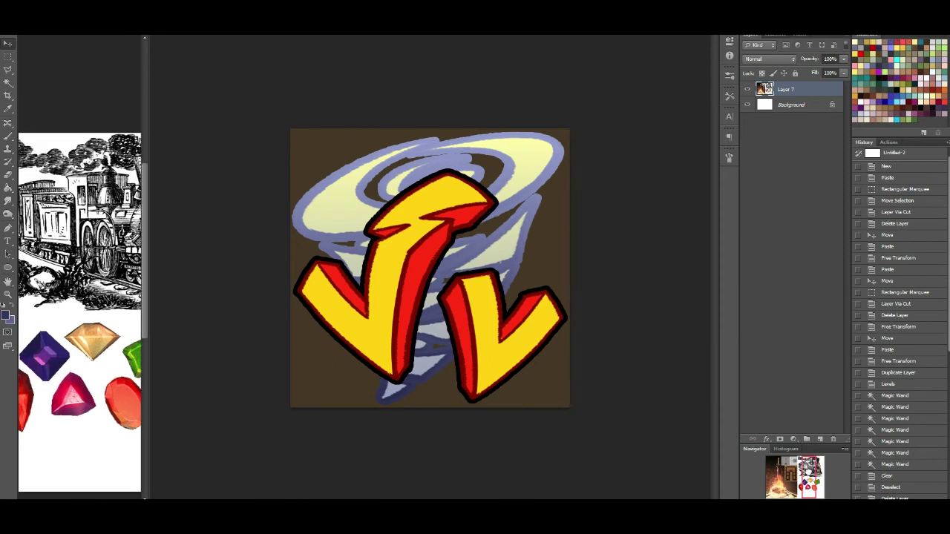
drag(150, 225, 199, 228)
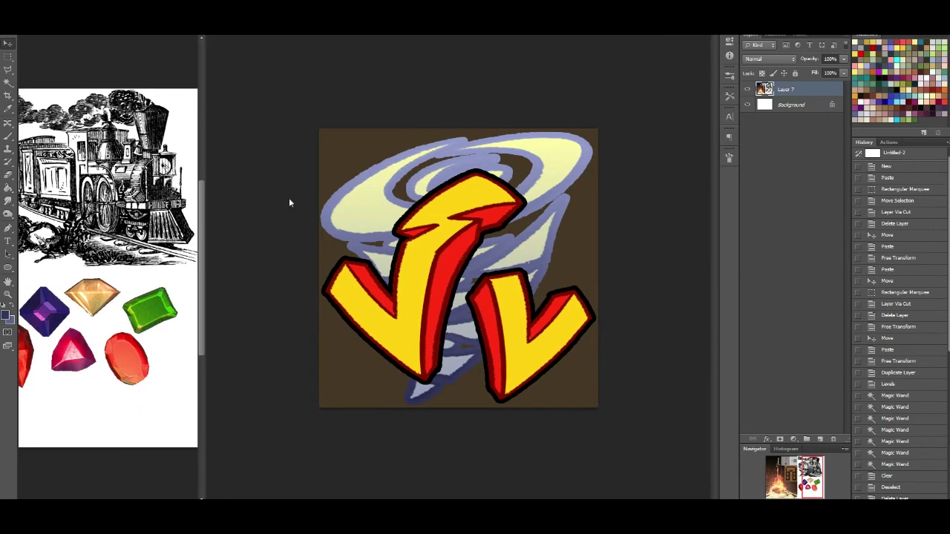
In the emote document, unlock background Layer 0 and recolor it dusty mauve with Hue/Saturation, using saturation +37 and lightness +31
click(429, 202)
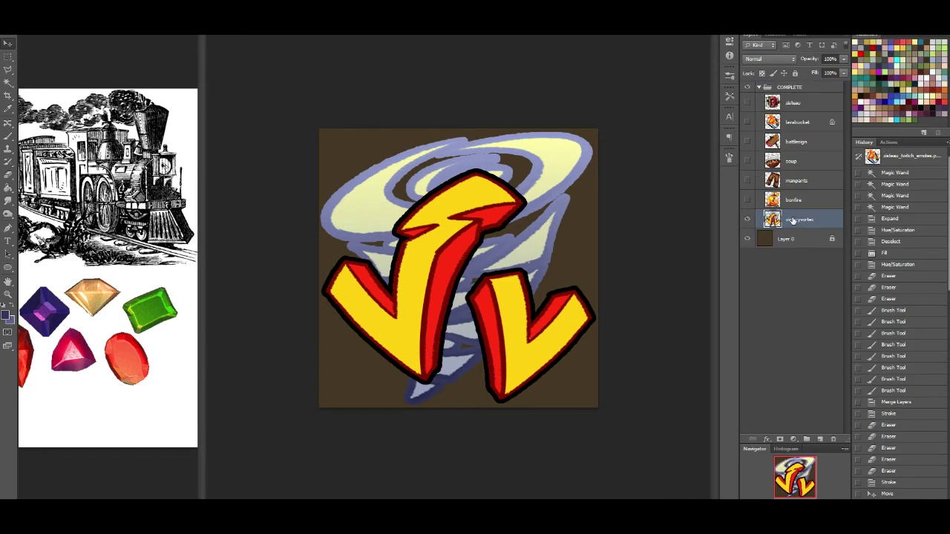
click(781, 237)
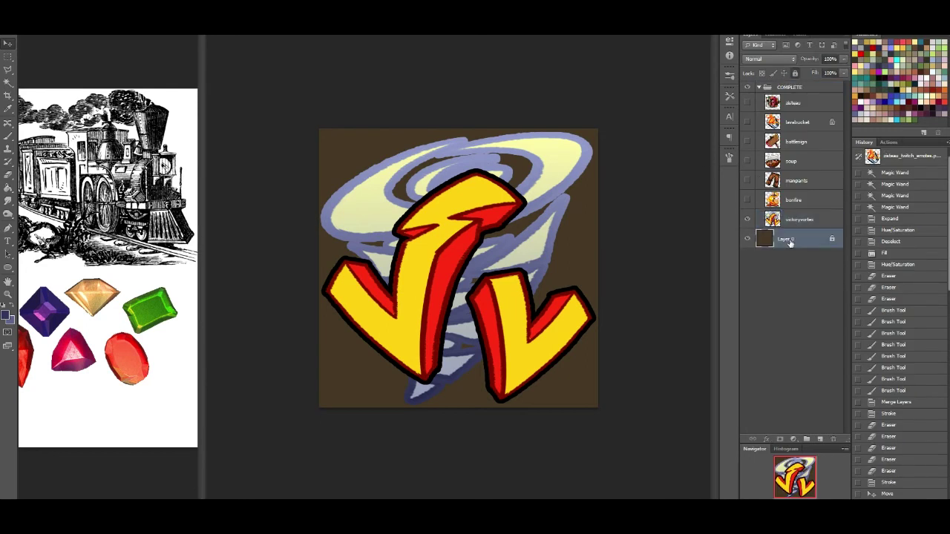
click(795, 74)
key(ctrl+u)
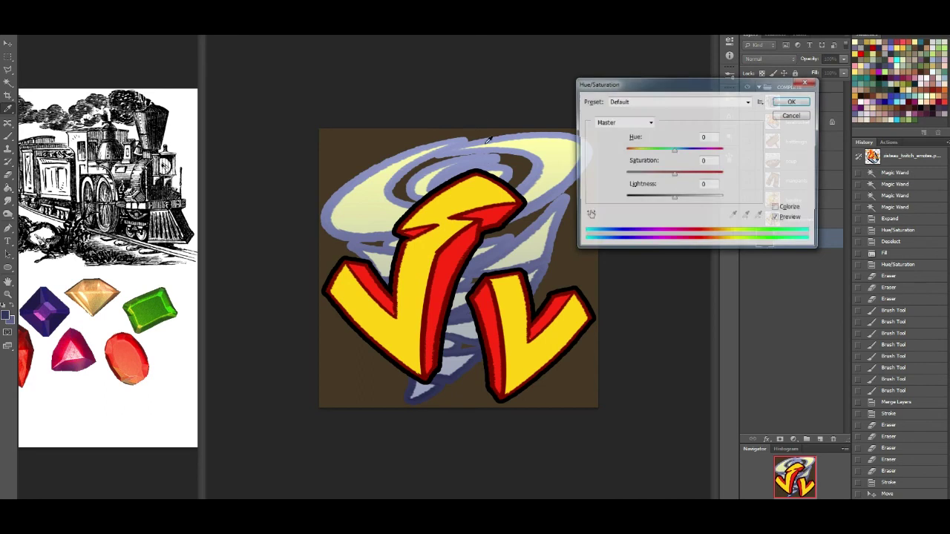
drag(676, 176, 690, 209)
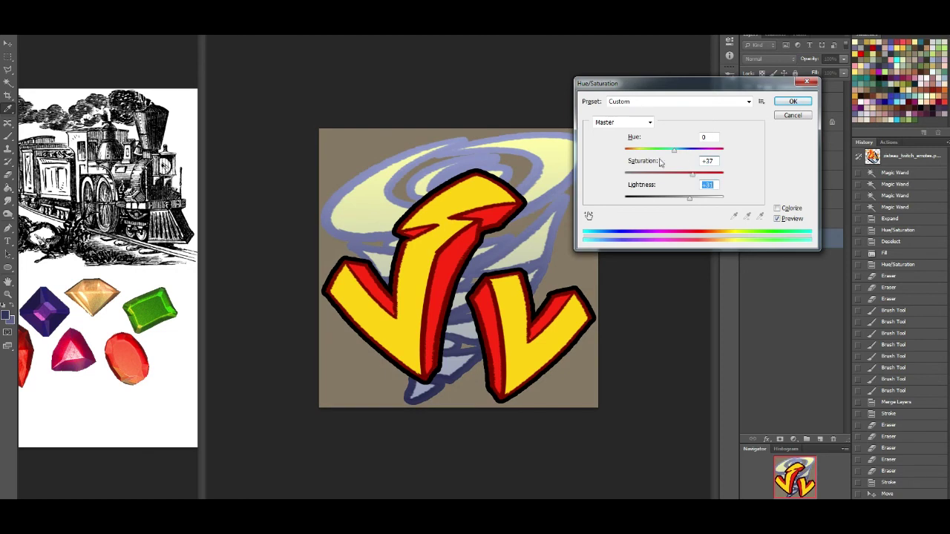
drag(675, 151, 651, 152)
click(794, 104)
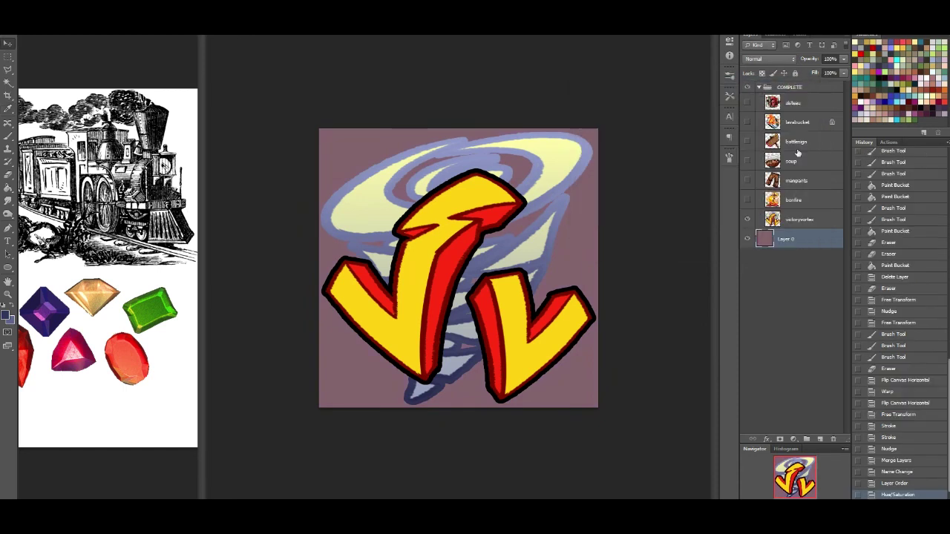
Hide the victoryvortex layer and add a new Multiply layer above Layer 0, with the Brush set to orange-red
click(748, 219)
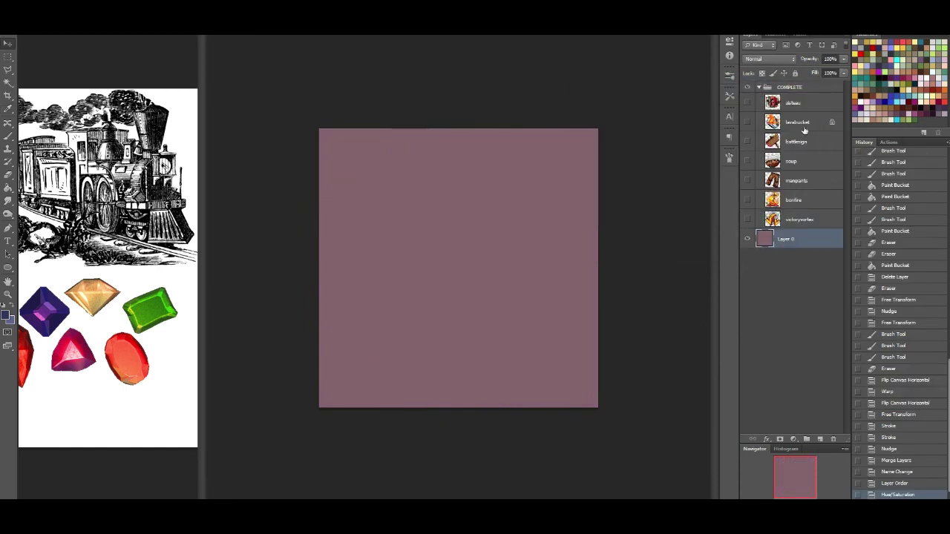
click(819, 439)
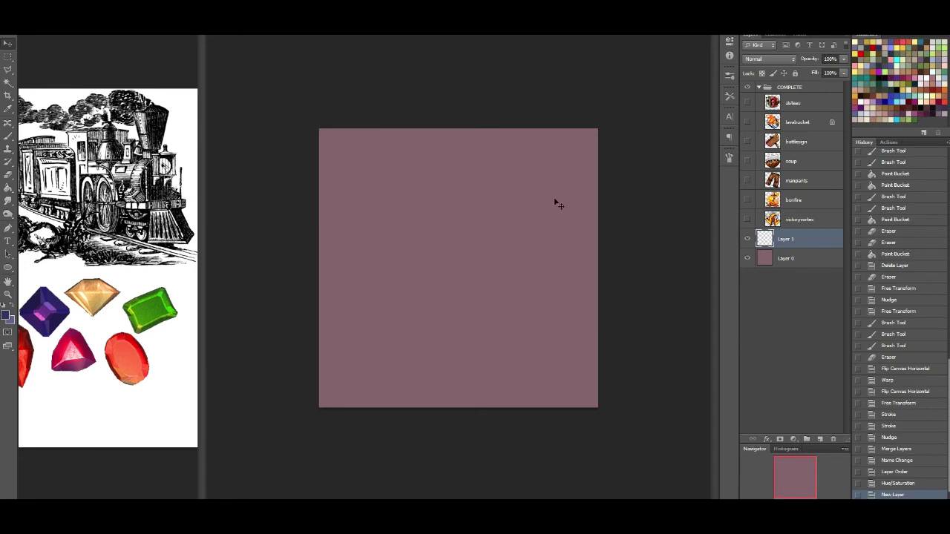
click(8, 136)
click(911, 39)
click(772, 59)
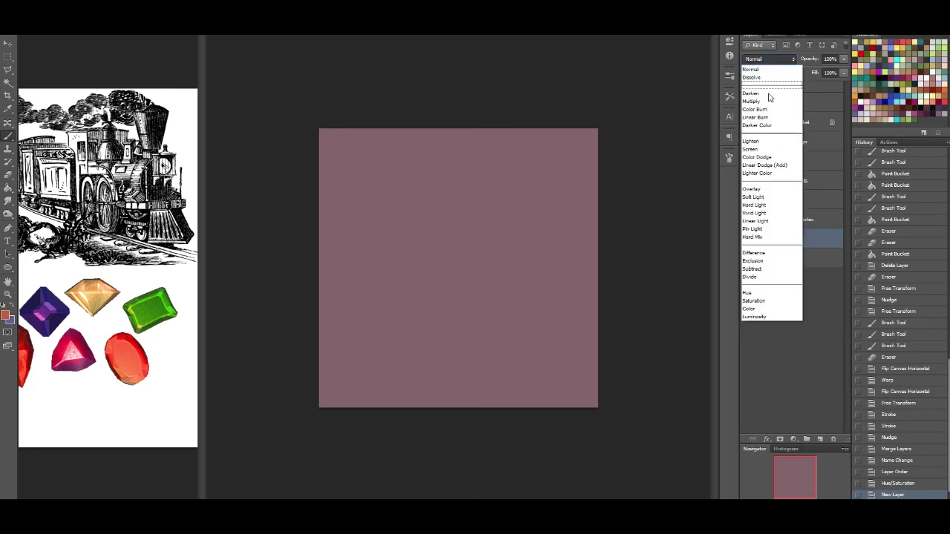
click(768, 101)
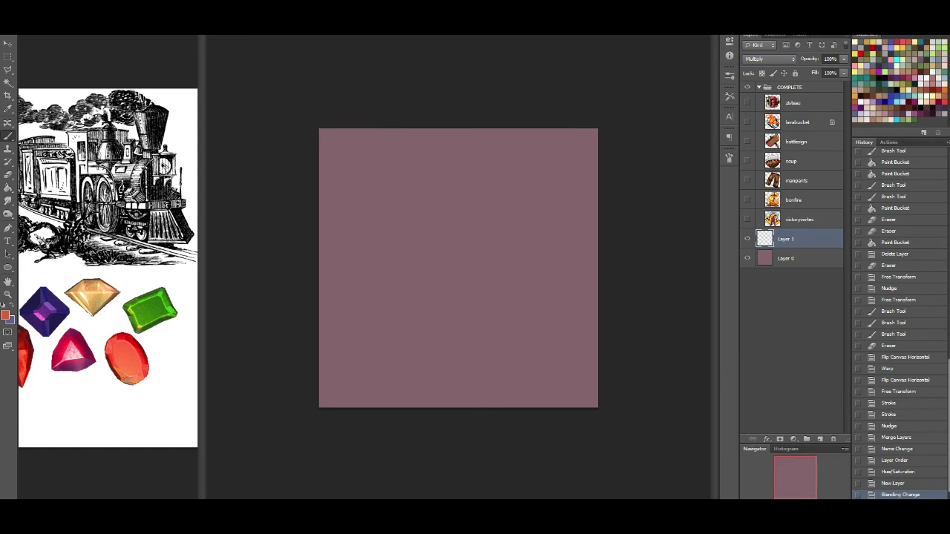
Disable Lazy Nezumi Pro's stroke smoothing and minimize its window
click(876, 515)
right_click(892, 455)
click(903, 387)
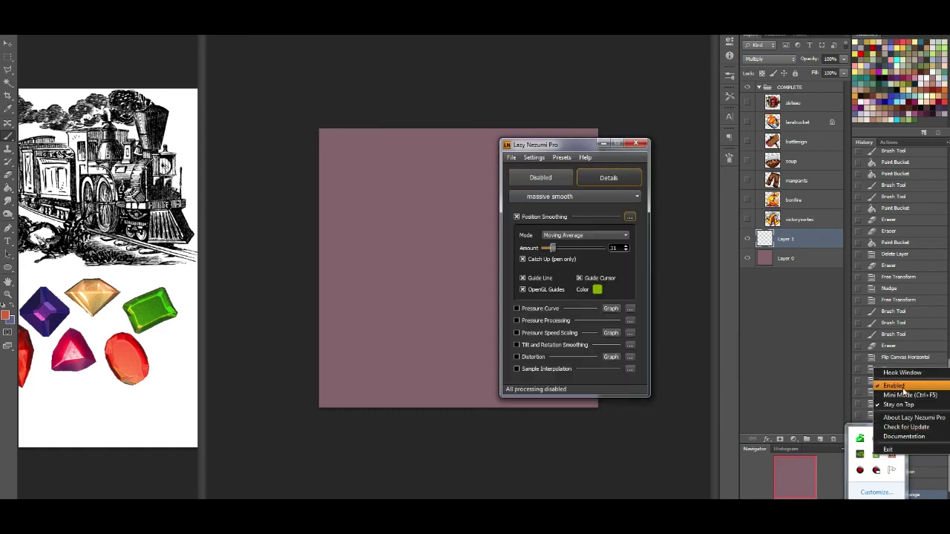
click(903, 390)
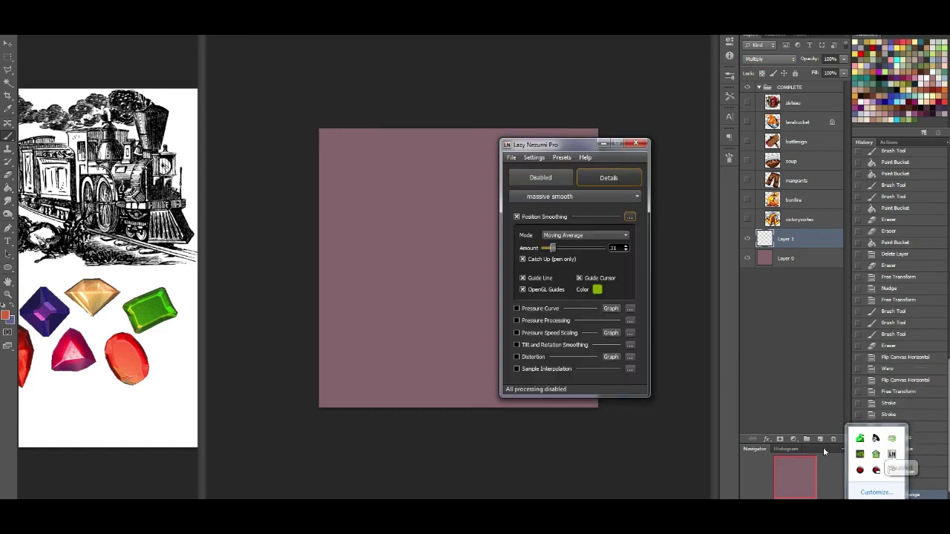
click(892, 455)
click(603, 144)
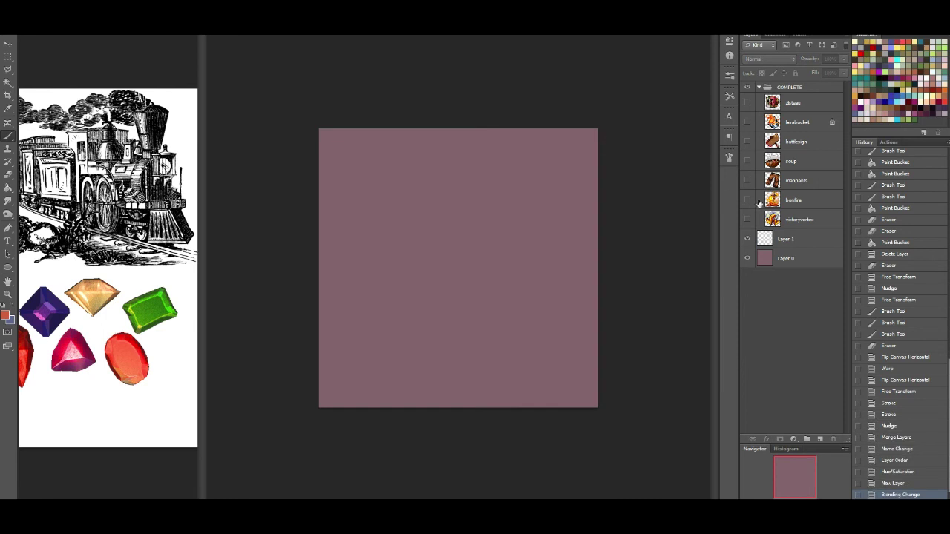
Lock background Layer 0 and make Layer 1 the active drawing layer
click(784, 245)
click(791, 259)
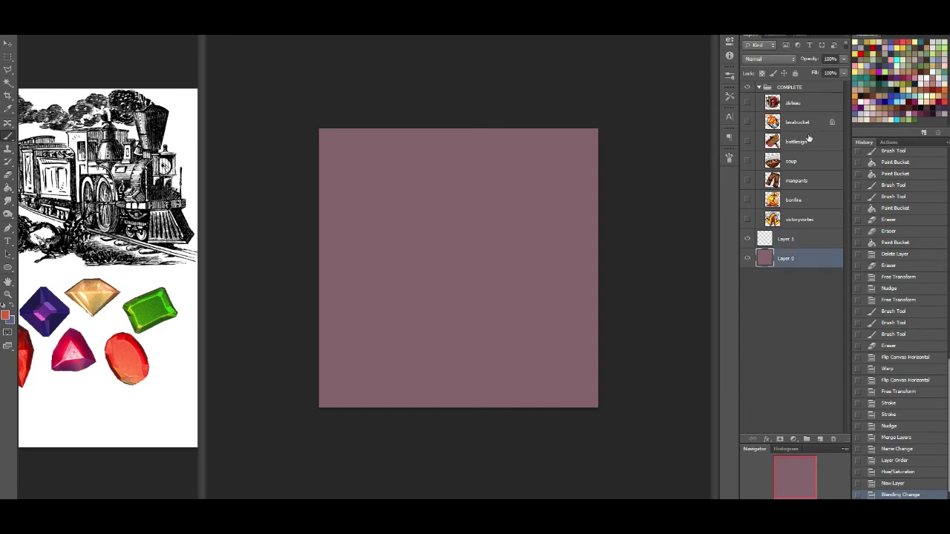
click(795, 75)
click(787, 239)
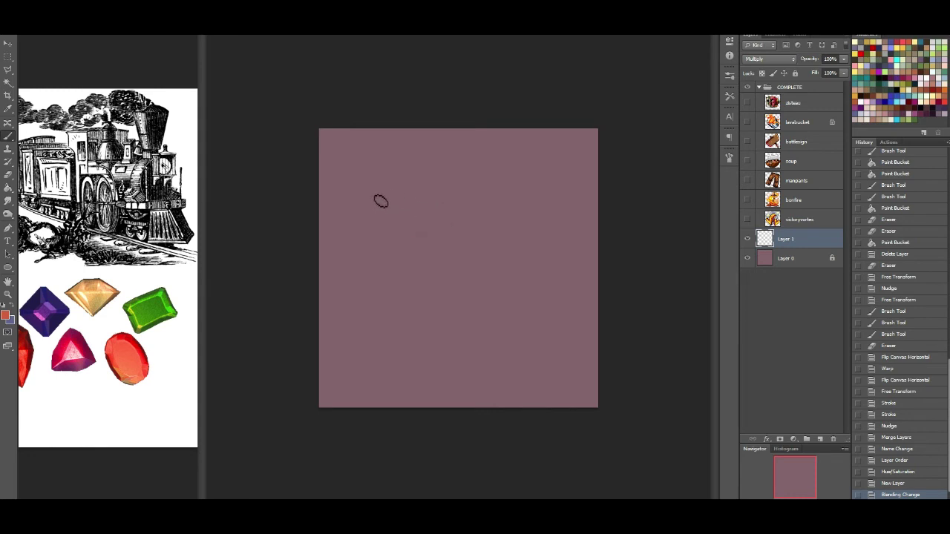
Sketch the train's front in red on the canvas's left side: vertical guide line, flared chimney, round boiler face and bumper beam
drag(377, 186, 377, 380)
click(365, 170)
drag(348, 172, 417, 171)
key(ctrl+z)
mouse_move(355, 170)
mouse_down()
mouse_move(376, 183)
mouse_move(357, 173)
mouse_move(370, 206)
mouse_up()
drag(401, 171, 383, 217)
mouse_move(360, 178)
mouse_down()
mouse_move(371, 211)
mouse_move(397, 214)
mouse_move(401, 252)
mouse_move(360, 260)
mouse_move(396, 279)
mouse_move(371, 296)
mouse_move(409, 312)
mouse_move(399, 301)
mouse_up()
mouse_move(390, 239)
mouse_down()
mouse_move(402, 283)
mouse_move(384, 224)
mouse_move(406, 258)
mouse_move(391, 239)
mouse_move(418, 257)
mouse_move(392, 255)
mouse_up()
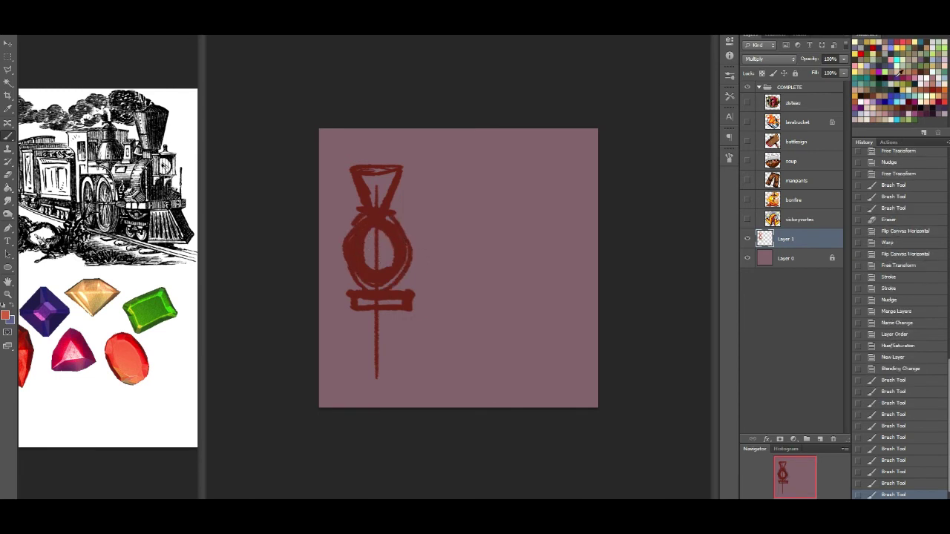
Paint a purple letter Z across the round boiler face
click(886, 68)
mouse_move(392, 236)
mouse_down()
mouse_move(354, 245)
mouse_move(396, 270)
mouse_up()
key(ctrl+z)
mouse_move(352, 235)
mouse_down()
mouse_move(399, 261)
mouse_move(358, 280)
mouse_up()
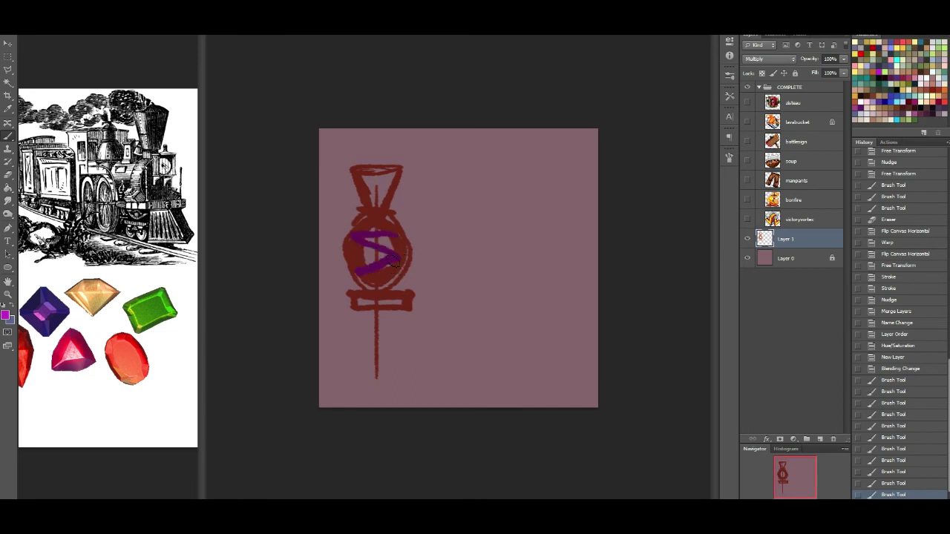
key(ctrl+z)
mouse_move(359, 233)
mouse_down()
mouse_move(384, 252)
mouse_move(359, 270)
mouse_move(406, 267)
mouse_up()
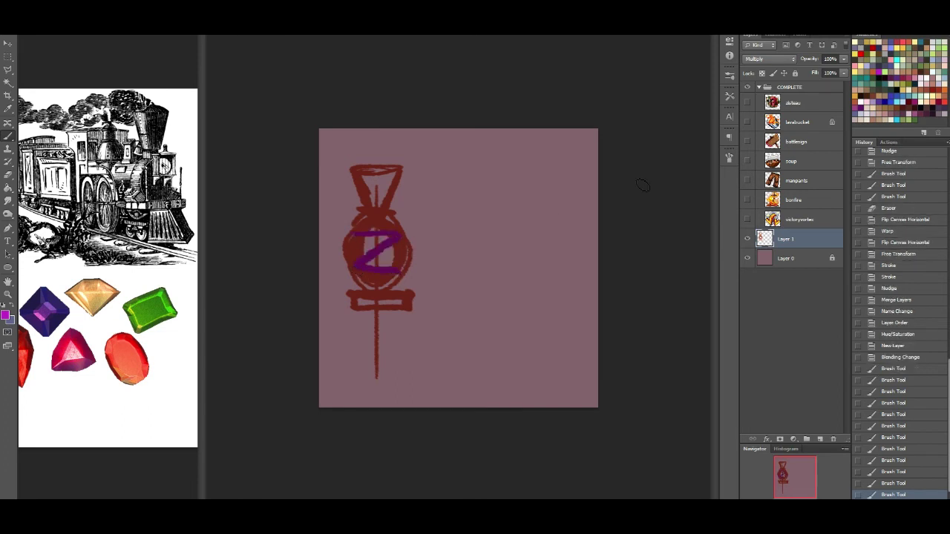
Sketch a flared, slatted cowcatcher in dark brown below the bumper beam
click(925, 68)
mouse_move(378, 312)
mouse_down()
mouse_move(350, 380)
mouse_move(346, 345)
mouse_up()
drag(344, 384, 425, 361)
mouse_move(363, 313)
mouse_down()
mouse_move(338, 362)
mouse_move(368, 387)
mouse_move(384, 370)
mouse_up()
mouse_move(400, 307)
mouse_down()
mouse_move(397, 365)
mouse_move(417, 361)
mouse_up()
drag(416, 311, 432, 362)
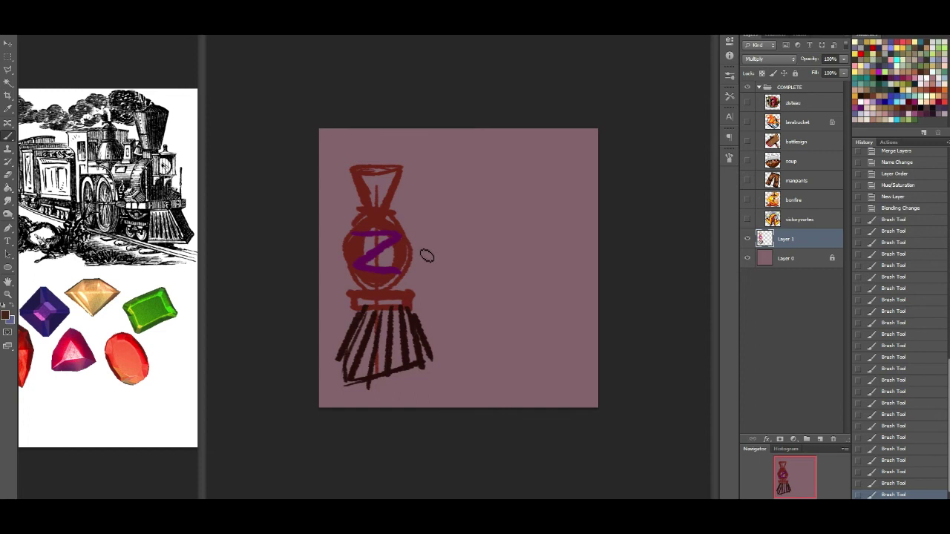
Sketch the side of the boiler in dark brown, extending back from the round face with a curved rear end
drag(384, 213, 481, 215)
mouse_move(387, 283)
mouse_down()
mouse_move(471, 273)
mouse_move(441, 217)
mouse_up()
drag(473, 253, 453, 285)
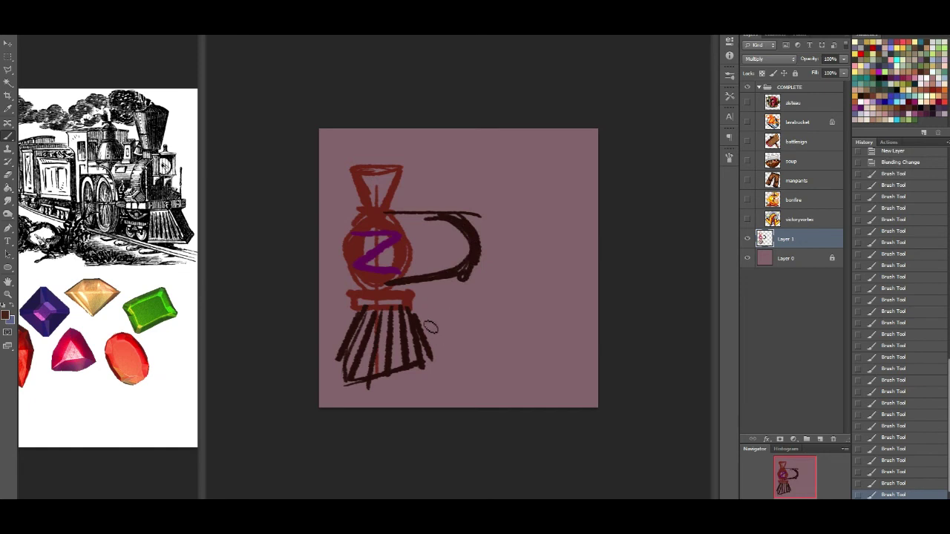
Sketch the sloping rail line, the frame under the boiler, two small front wheels and the first large wheel
drag(434, 361, 490, 341)
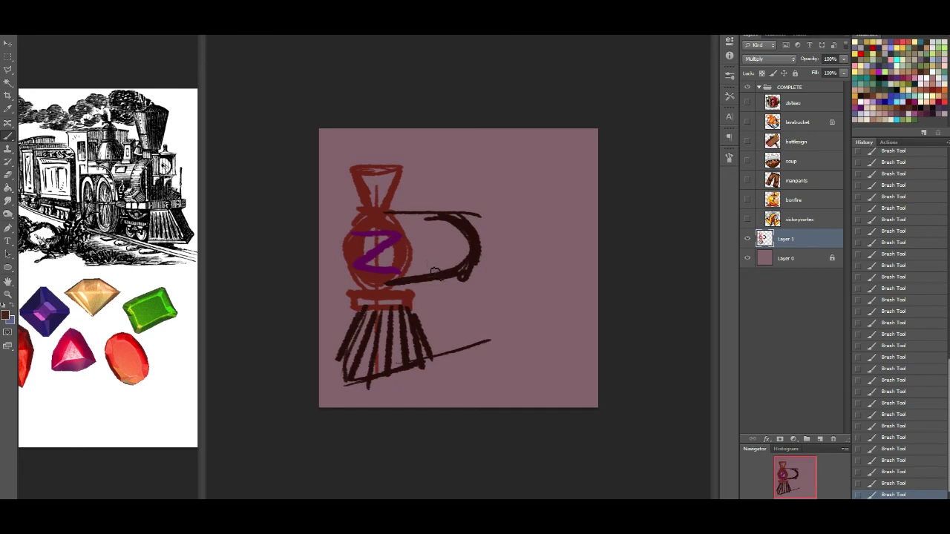
drag(412, 294, 481, 283)
mouse_move(424, 324)
mouse_down()
mouse_move(439, 318)
mouse_move(436, 359)
mouse_up()
mouse_move(477, 298)
mouse_down()
mouse_move(492, 342)
mouse_move(459, 306)
mouse_up()
drag(477, 238, 514, 234)
mouse_move(512, 300)
mouse_down()
mouse_move(483, 290)
mouse_move(515, 319)
mouse_move(502, 344)
mouse_move(556, 322)
mouse_up()
drag(459, 349, 545, 325)
drag(435, 358, 565, 315)
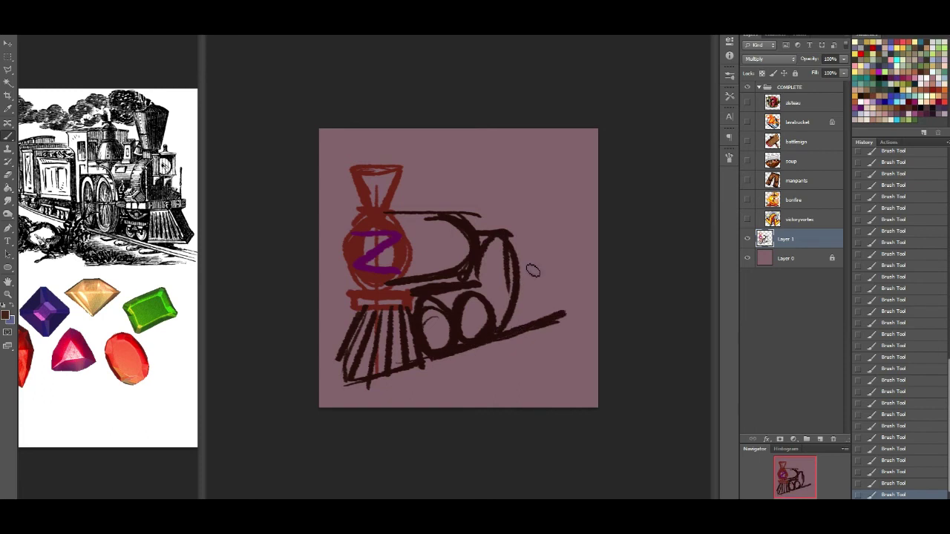
Outline the chimney, boiler face and Z in dark brown and add a dome and square box on top of the boiler
drag(362, 383, 596, 310)
mouse_move(380, 217)
mouse_down()
mouse_move(405, 252)
mouse_move(378, 231)
mouse_move(361, 237)
mouse_move(376, 260)
mouse_move(398, 237)
mouse_move(363, 264)
mouse_move(399, 271)
mouse_move(370, 193)
mouse_move(348, 173)
mouse_move(391, 173)
mouse_move(372, 158)
mouse_move(388, 158)
mouse_move(379, 218)
mouse_move(397, 163)
mouse_move(409, 174)
mouse_move(401, 216)
mouse_up()
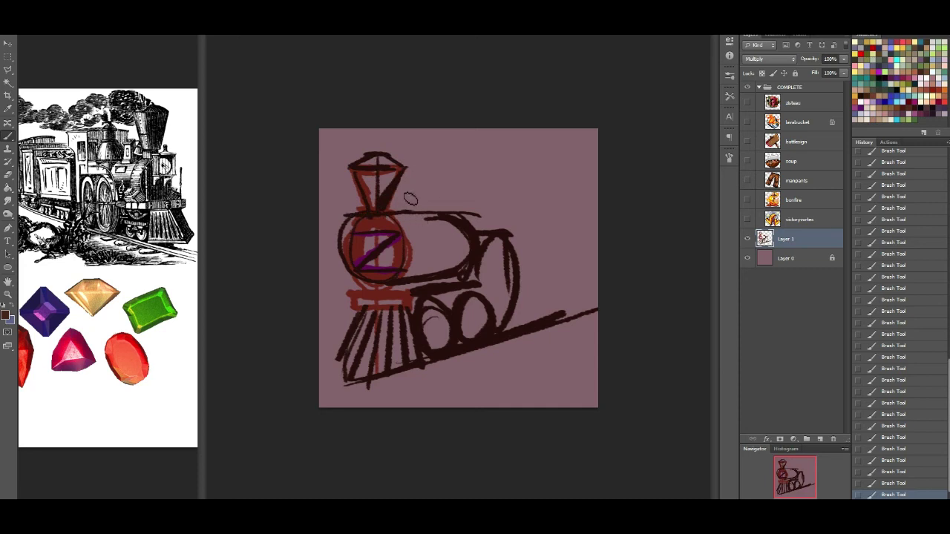
mouse_move(411, 199)
mouse_down()
mouse_move(396, 207)
mouse_move(405, 189)
mouse_move(426, 209)
mouse_move(422, 178)
mouse_move(426, 192)
mouse_move(446, 182)
mouse_move(443, 210)
mouse_move(449, 204)
mouse_up()
key(ctrl+z)
drag(414, 240, 478, 239)
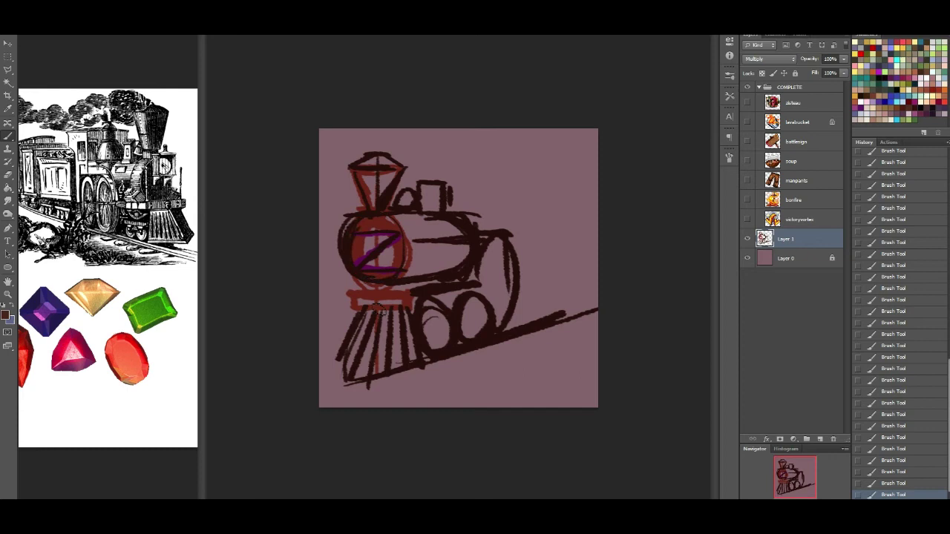
Outline the red bumper beam above the cowcatcher in dark brown and mark the coupler at its center
drag(369, 306, 420, 286)
drag(348, 291, 351, 316)
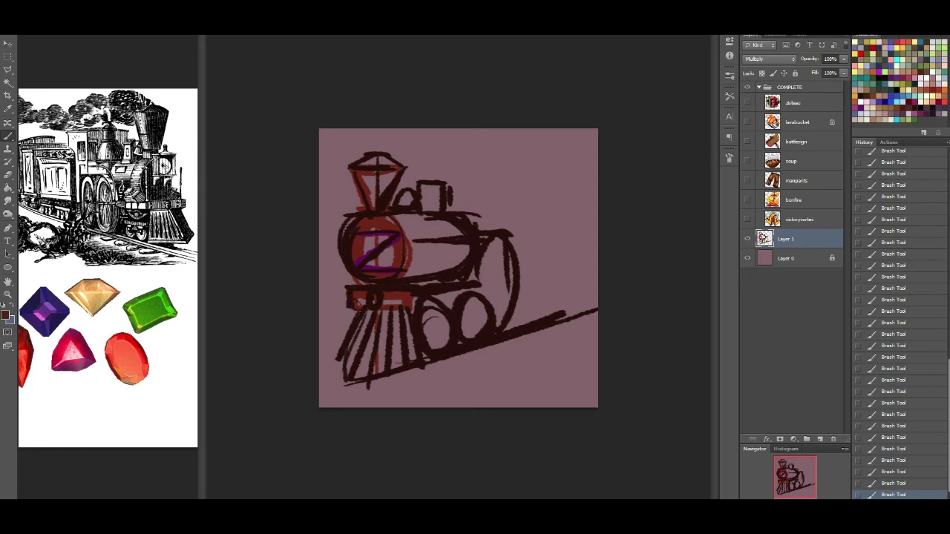
drag(347, 308, 408, 303)
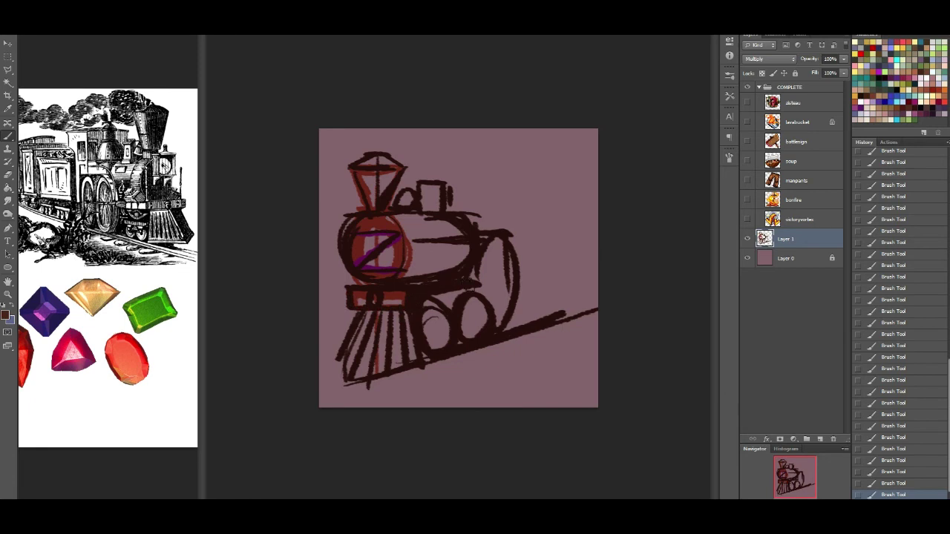
Sketch two tall, narrow drive wheels with inner lines behind the small front wheels
drag(485, 288, 506, 328)
key(ctrl+z)
mouse_move(504, 238)
mouse_down()
mouse_move(504, 346)
mouse_move(486, 304)
mouse_move(523, 327)
mouse_up()
mouse_move(520, 249)
mouse_down()
mouse_move(542, 260)
mouse_move(524, 256)
mouse_move(544, 240)
mouse_move(533, 339)
mouse_up()
drag(522, 294, 529, 321)
drag(550, 278, 537, 319)
drag(544, 240, 550, 297)
mouse_move(530, 226)
mouse_down()
mouse_move(520, 243)
mouse_move(528, 220)
mouse_up()
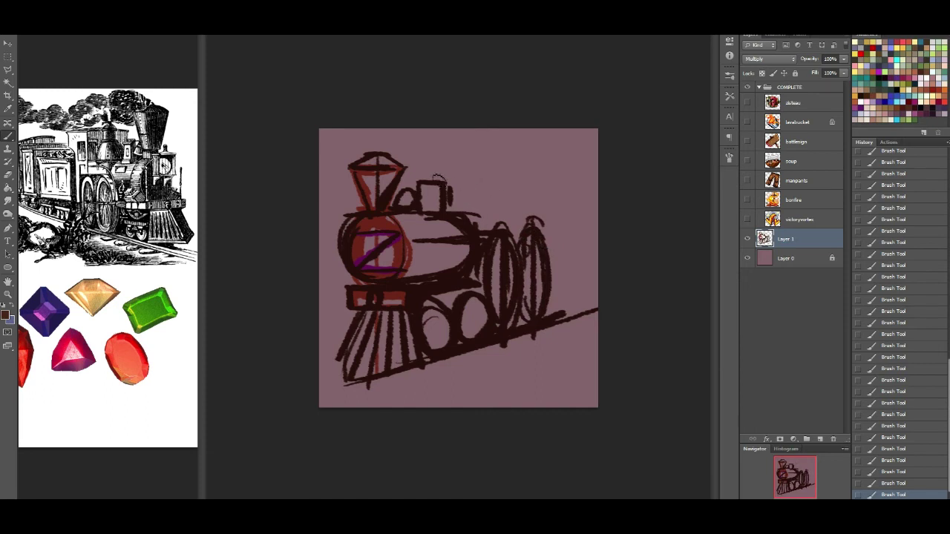
Sketch the cab's arched roof above the rear of the boiler, with its front and middle supporting posts
mouse_move(438, 179)
mouse_down()
mouse_move(439, 194)
mouse_move(432, 182)
mouse_move(486, 149)
mouse_up()
key(ctrl+z)
drag(431, 161, 498, 152)
drag(421, 165, 516, 154)
drag(449, 156, 529, 169)
mouse_move(470, 155)
mouse_down()
mouse_move(526, 160)
mouse_move(513, 227)
mouse_up()
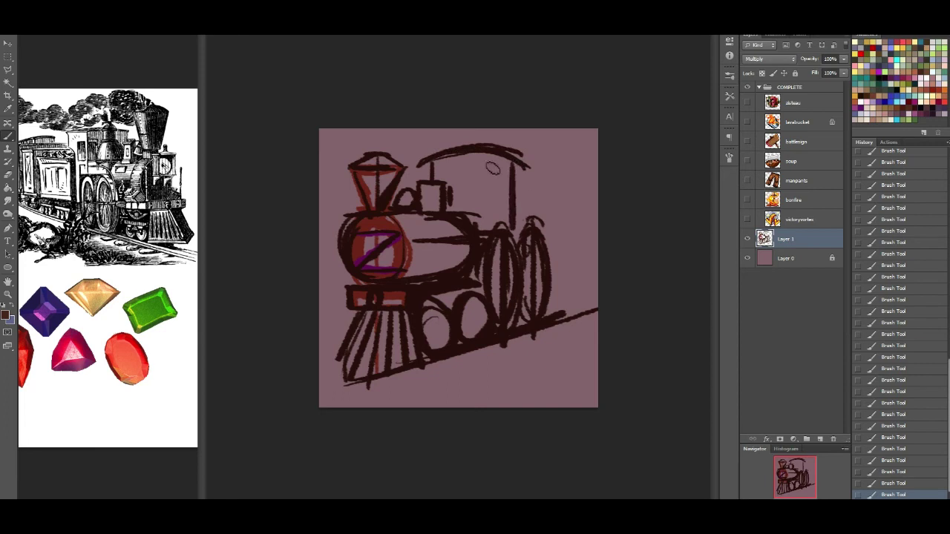
Extend the cab roof back in perspective, then add the rear post, a rear wheel and the box behind the cab
mouse_move(471, 156)
mouse_down()
mouse_move(535, 174)
mouse_move(565, 165)
mouse_move(519, 147)
mouse_move(455, 149)
mouse_move(526, 147)
mouse_move(571, 171)
mouse_move(569, 291)
mouse_up()
mouse_move(550, 242)
mouse_down()
mouse_move(556, 307)
mouse_move(576, 256)
mouse_move(575, 309)
mouse_up()
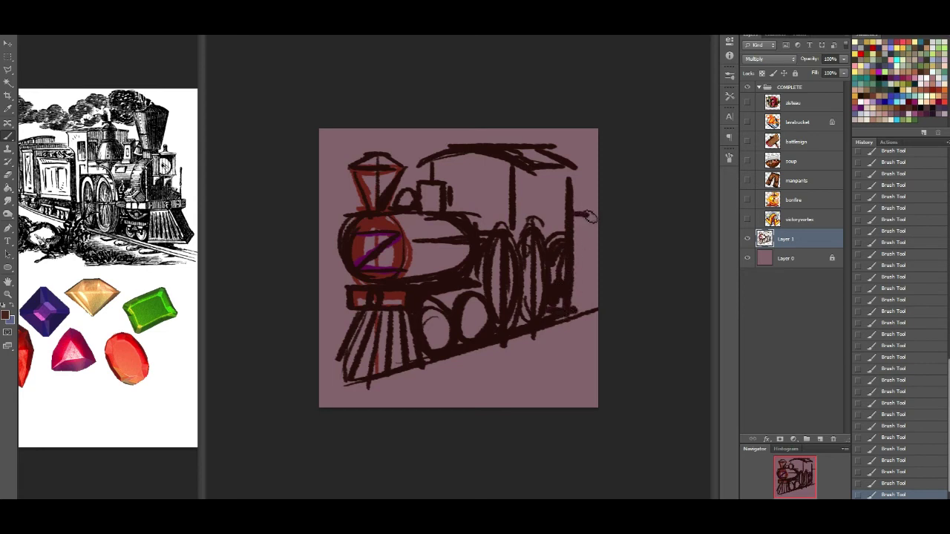
drag(589, 213, 576, 308)
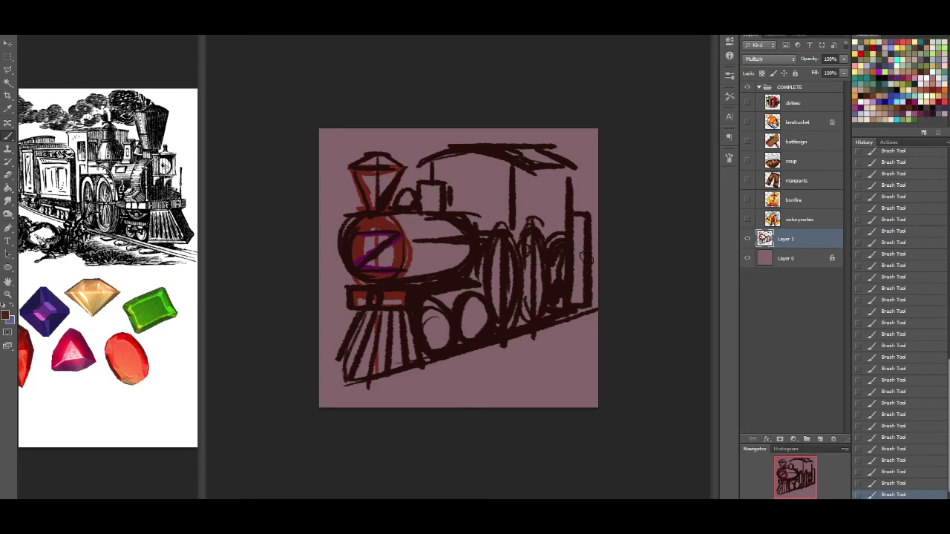
Redraw and darken the large drive wheels under the cab with heavier brush strokes
drag(545, 231, 565, 229)
drag(528, 247, 536, 316)
drag(555, 226, 575, 303)
drag(538, 244, 539, 306)
drag(549, 226, 539, 303)
drag(497, 240, 498, 316)
drag(518, 226, 525, 317)
drag(484, 257, 483, 296)
Erase thin oval outlines around the two large drive wheels to separate them from the dark sketch
click(8, 176)
mouse_move(508, 324)
mouse_down()
mouse_move(521, 328)
mouse_move(515, 323)
mouse_up()
mouse_move(555, 232)
mouse_down()
mouse_move(580, 248)
mouse_move(560, 311)
mouse_move(577, 263)
mouse_up()
mouse_move(516, 295)
mouse_down()
mouse_move(519, 230)
mouse_move(514, 327)
mouse_up()
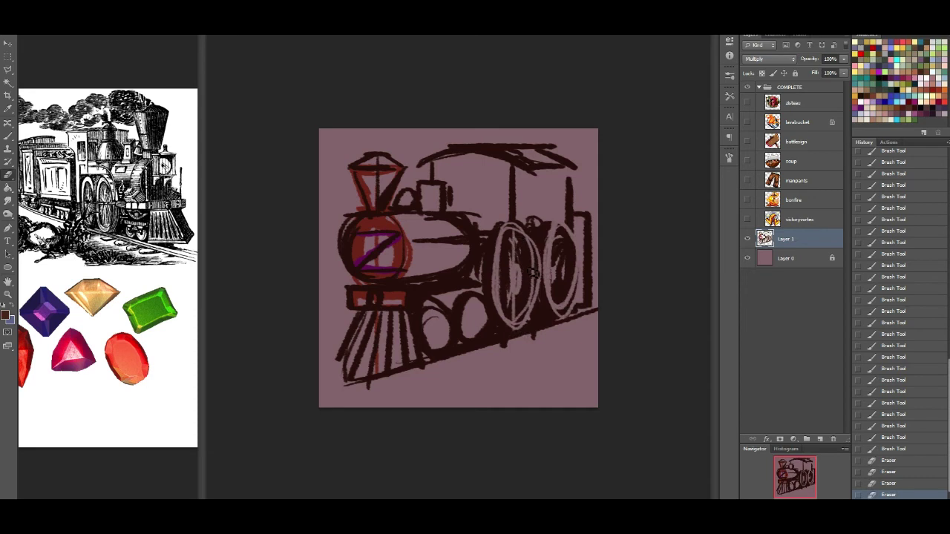
Erase thin spokes and hubs inside the two large drive wheels, running the strokes out to their rims
mouse_move(499, 292)
mouse_down()
mouse_move(540, 280)
mouse_move(542, 305)
mouse_up()
drag(539, 247, 502, 305)
drag(563, 229, 559, 306)
key(ctrl+z)
drag(567, 227, 564, 308)
mouse_move(564, 271)
mouse_down()
mouse_move(567, 256)
mouse_move(563, 275)
mouse_move(564, 265)
mouse_up()
key(ctrl+z)
mouse_move(504, 291)
mouse_down()
mouse_move(580, 260)
mouse_move(571, 277)
mouse_up()
mouse_move(581, 239)
mouse_down()
mouse_move(551, 316)
mouse_move(567, 275)
mouse_up()
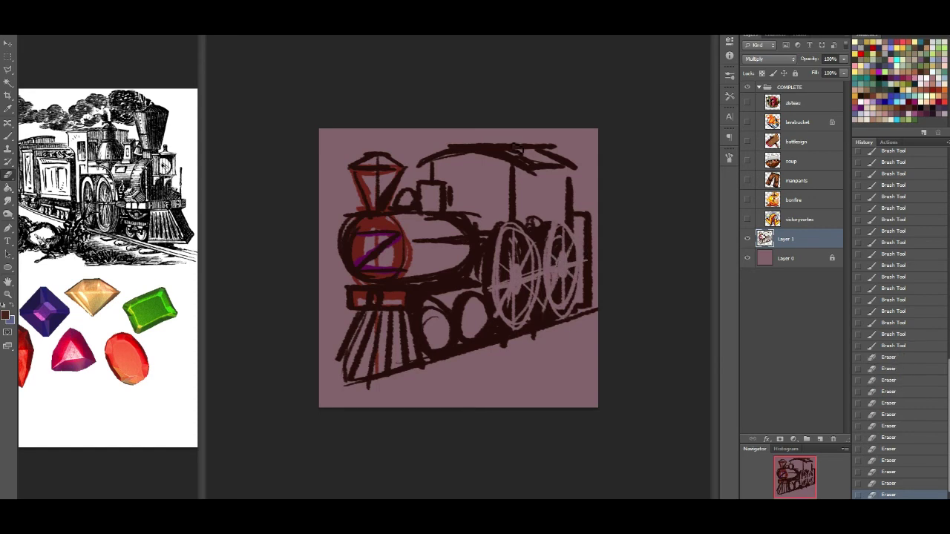
Sketch rectangular windows and panel lines on the front and side of the cab with the brush
key(b)
drag(467, 173, 467, 207)
mouse_move(468, 174)
mouse_down()
mouse_move(506, 173)
mouse_move(480, 216)
mouse_move(499, 214)
mouse_up()
mouse_move(521, 177)
mouse_down()
mouse_move(524, 216)
mouse_move(540, 178)
mouse_move(538, 214)
mouse_up()
key(ctrl+z)
mouse_move(553, 178)
mouse_down()
mouse_move(552, 212)
mouse_move(575, 181)
mouse_up()
mouse_move(541, 155)
mouse_down()
mouse_move(575, 165)
mouse_move(546, 155)
mouse_up()
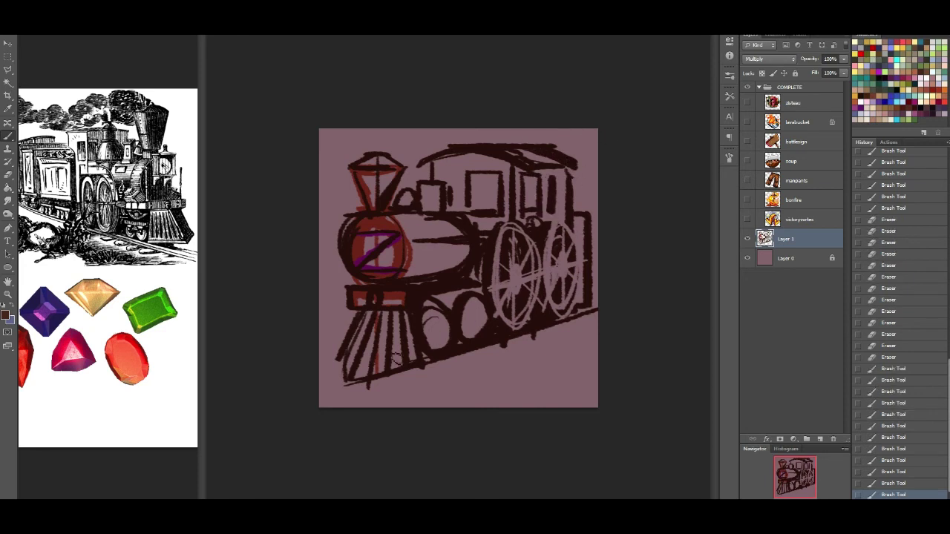
Sketch the rails beneath the train, then touch up the cowcatcher's front corner and the top of the rear box
mouse_move(340, 361)
mouse_down()
mouse_move(344, 381)
mouse_move(562, 332)
mouse_up()
drag(377, 388, 589, 319)
mouse_move(461, 373)
mouse_down()
mouse_move(554, 345)
mouse_move(467, 369)
mouse_up()
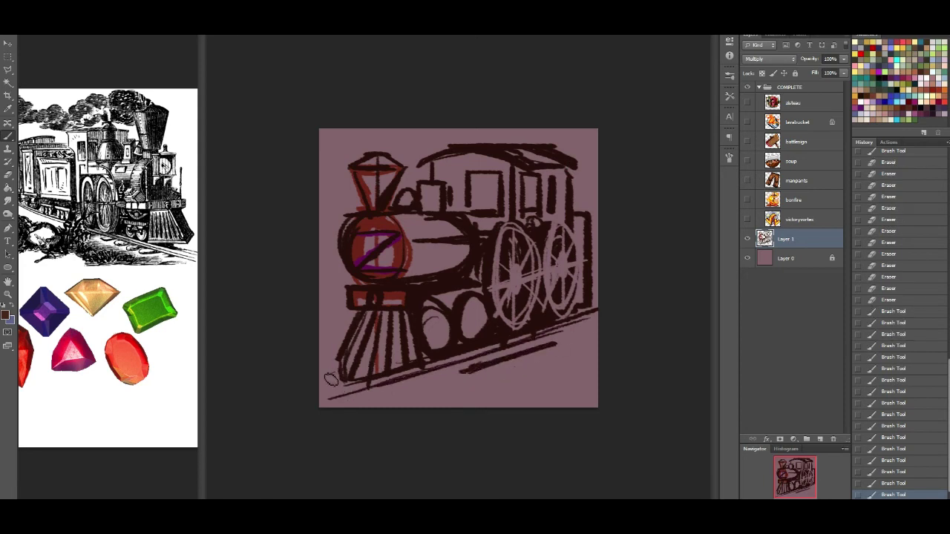
drag(340, 370, 350, 354)
mouse_move(578, 214)
mouse_down()
mouse_move(585, 196)
mouse_move(593, 224)
mouse_up()
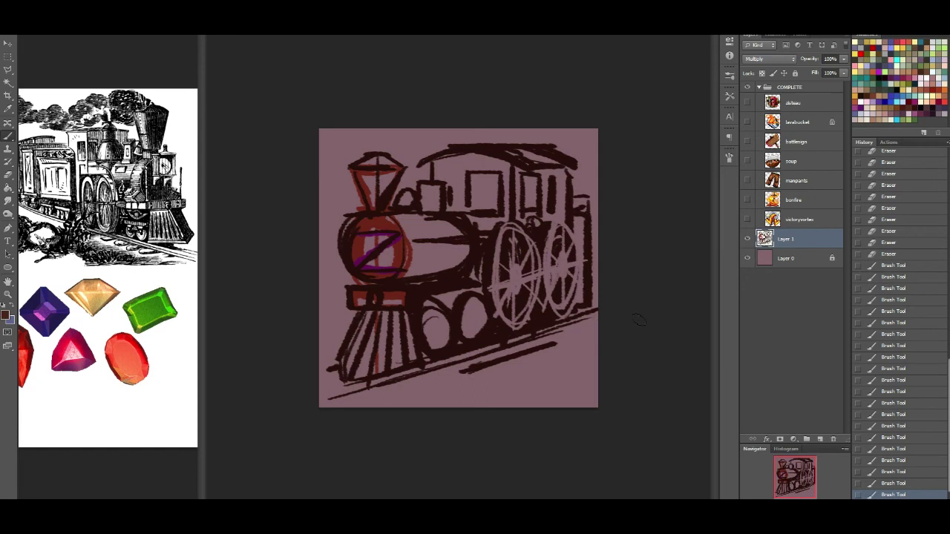
Fade the sketch layer by lowering its fill, lock it, add a new layer above and reset the colours to black and white
click(844, 73)
drag(807, 85, 801, 83)
click(795, 74)
click(820, 440)
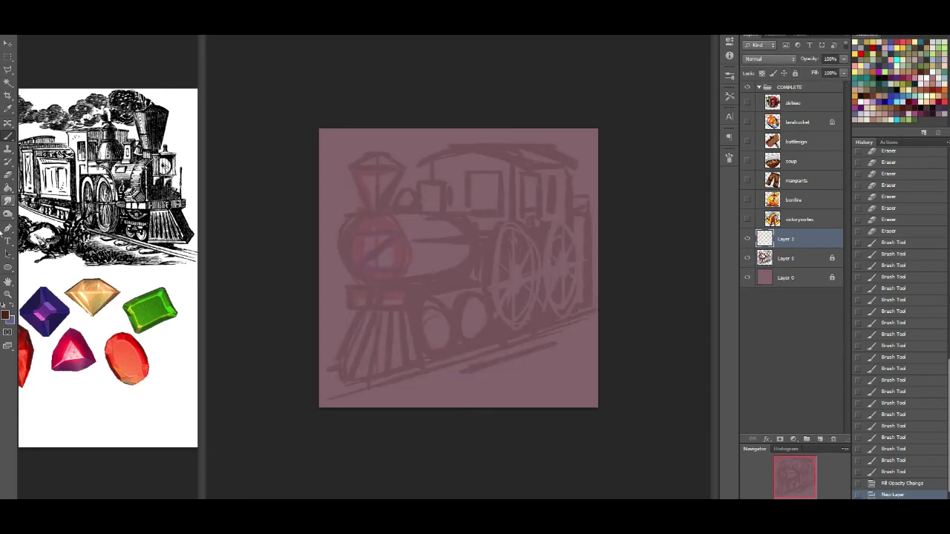
click(3, 305)
Switch to Lazy Nezumi Pro, enable stroke smoothing with the massive smooth preset, and minimize its window
click(877, 508)
click(876, 508)
click(876, 508)
right_click(893, 453)
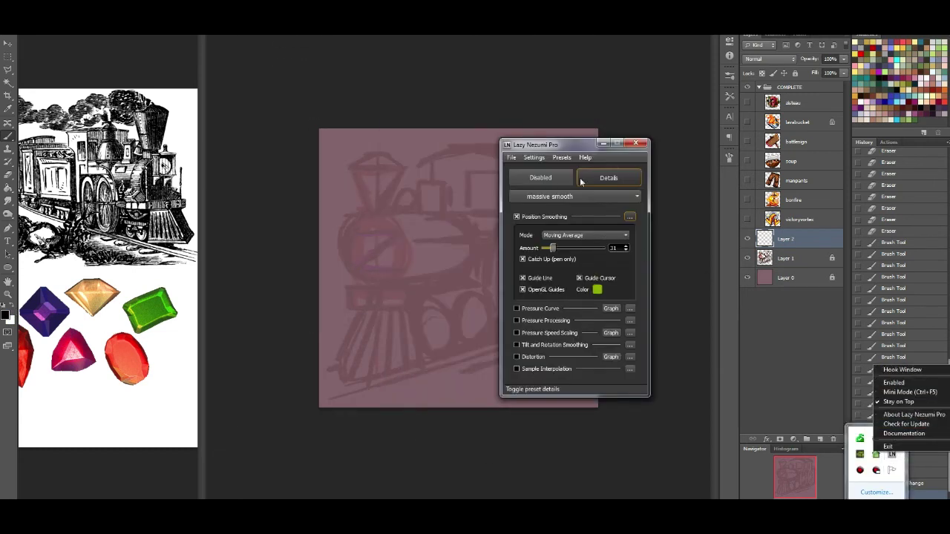
click(542, 179)
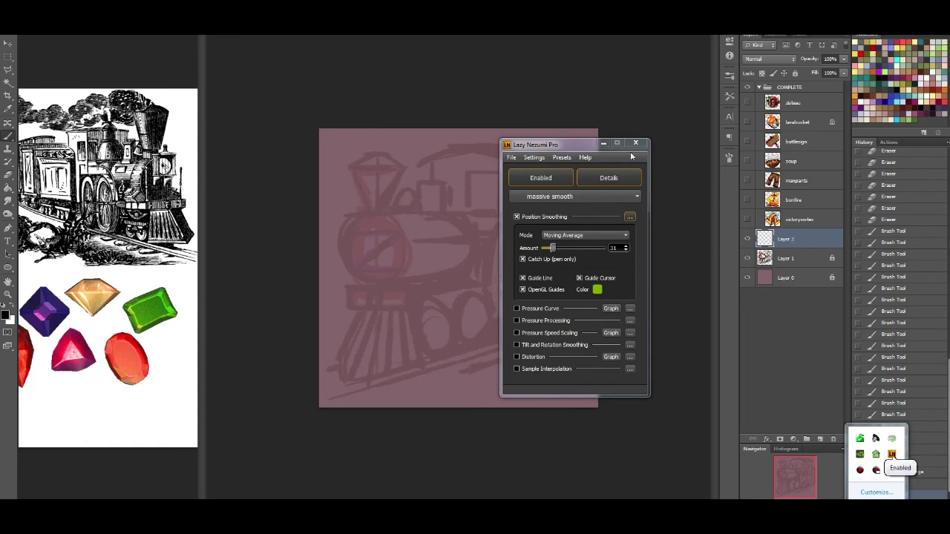
click(604, 144)
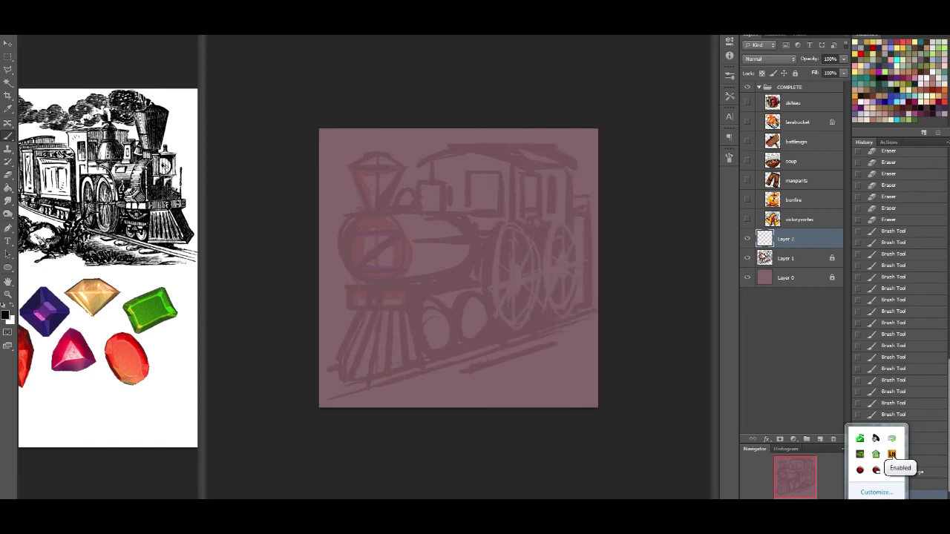
click(891, 438)
click(845, 506)
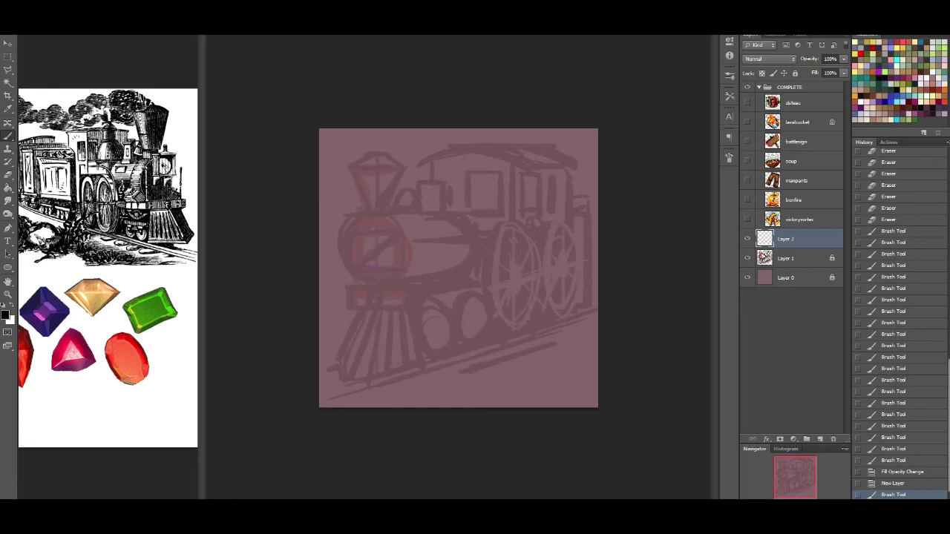
Outline the shorter left face of the front bumper box in black over the faded sketch
key(ctrl+plus)
drag(799, 475, 786, 473)
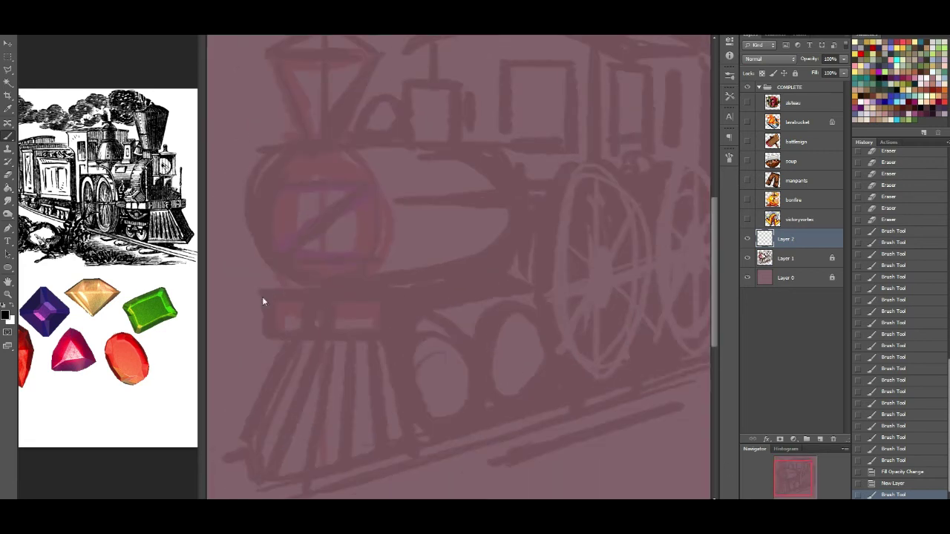
drag(268, 297, 267, 335)
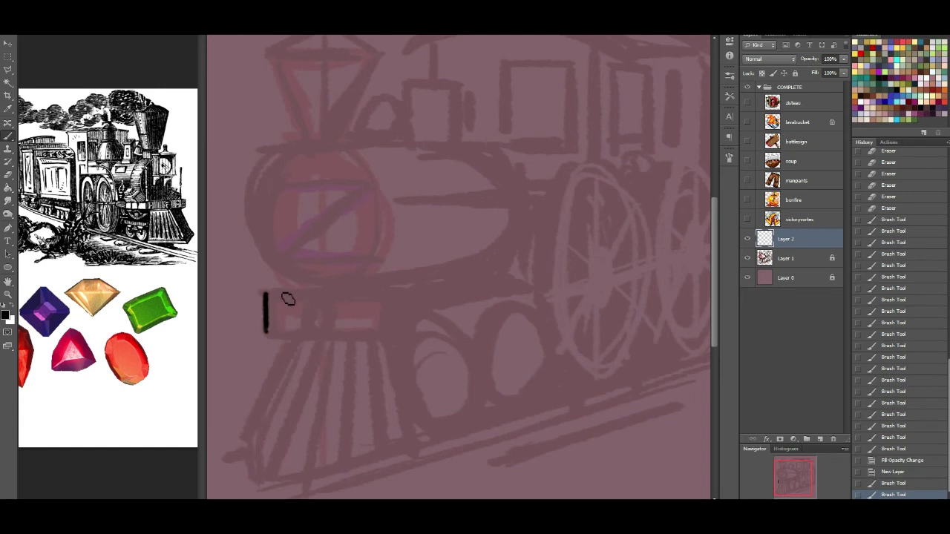
drag(267, 293, 320, 292)
drag(265, 334, 318, 342)
drag(319, 294, 321, 343)
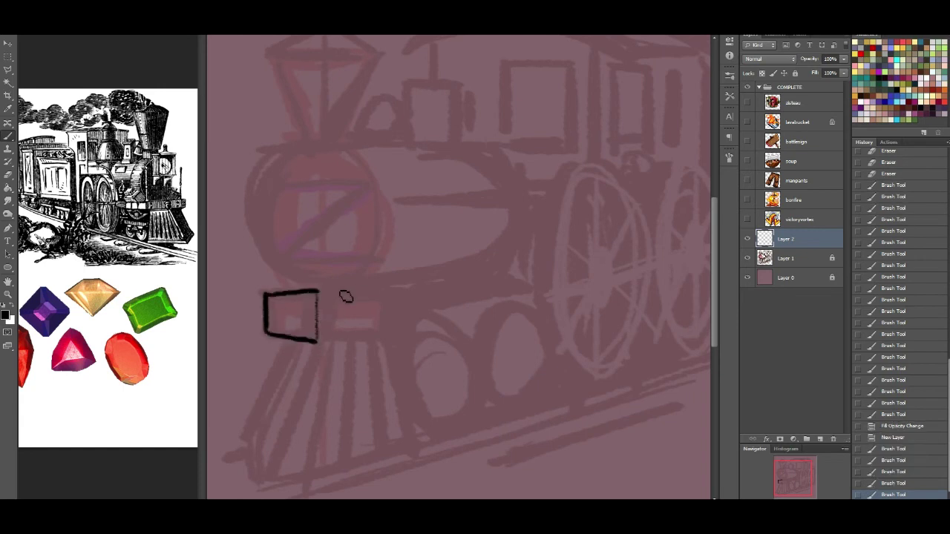
Outline the bumper box's right face in perspective, with thickened top and end edges
drag(318, 296, 391, 300)
drag(319, 343, 387, 345)
key(ctrl+z)
mouse_move(319, 343)
mouse_down()
mouse_move(397, 331)
mouse_move(394, 298)
mouse_up()
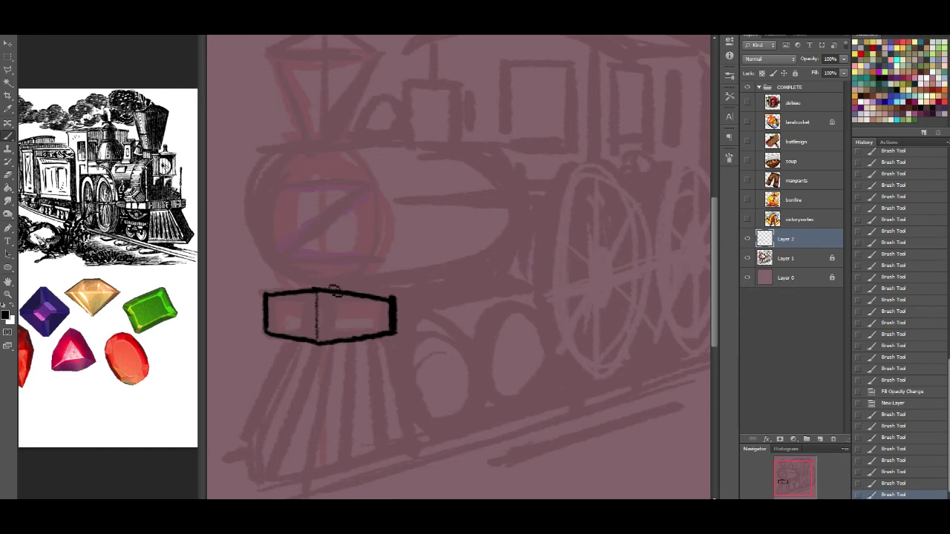
drag(320, 291, 394, 297)
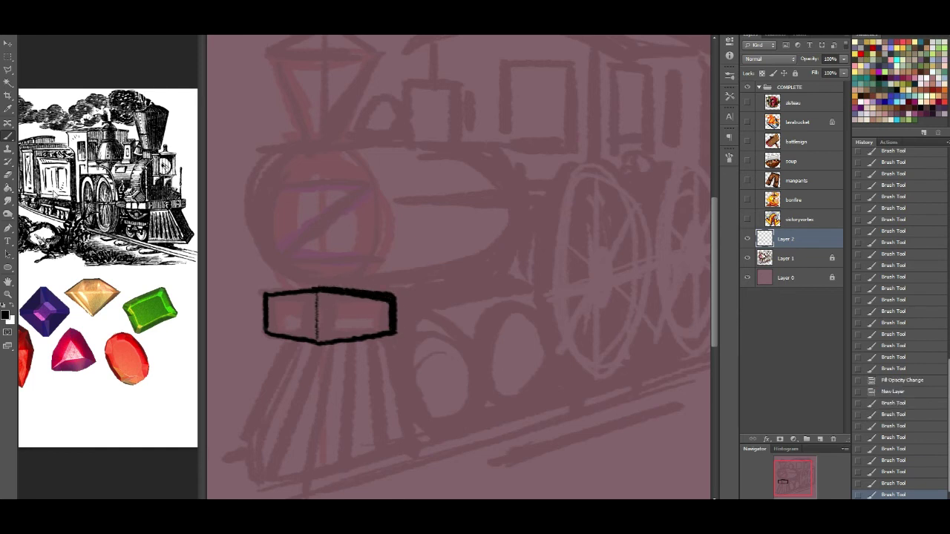
Erase the excess ink inside the bumper box's right face and redraw its upper left edge
key(e)
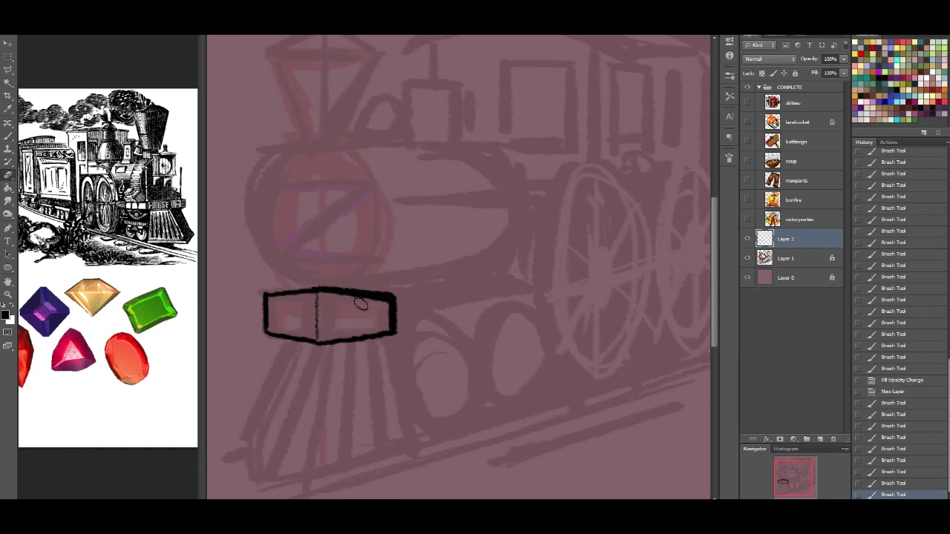
drag(336, 298, 324, 297)
drag(324, 297, 385, 312)
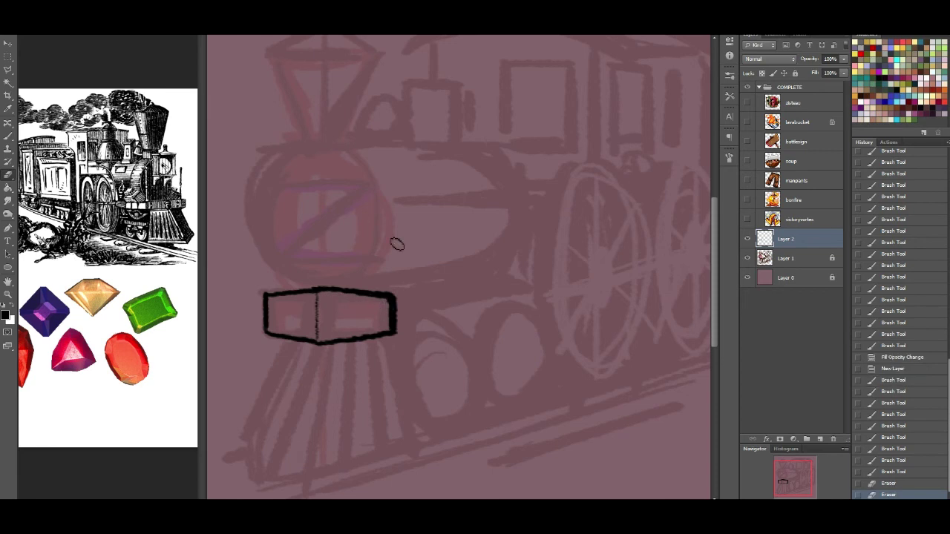
key(b)
drag(279, 295, 329, 285)
click(279, 298)
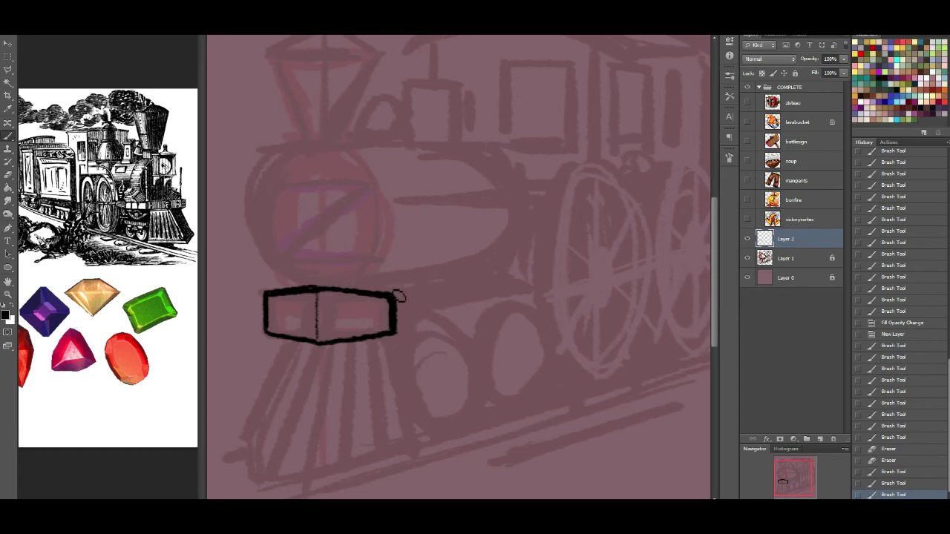
Outline the slanted block behind the bumper, under the boiler
mouse_move(395, 286)
mouse_down()
mouse_move(438, 258)
mouse_move(423, 262)
mouse_move(448, 285)
mouse_move(467, 252)
mouse_move(425, 259)
mouse_move(520, 260)
mouse_up()
drag(445, 282, 524, 268)
key(ctrl+z)
mouse_move(443, 281)
mouse_down()
mouse_move(529, 276)
mouse_move(519, 253)
mouse_move(523, 282)
mouse_up()
key(ctrl+z)
Outline a long narrow beam running back from the bumper below the slanted block
drag(420, 312, 533, 289)
key(ctrl+z)
drag(402, 307, 532, 289)
mouse_move(402, 308)
mouse_down()
mouse_move(401, 322)
mouse_move(488, 316)
mouse_move(527, 300)
mouse_up()
key(ctrl+z)
mouse_move(403, 321)
mouse_down()
mouse_move(530, 307)
mouse_move(543, 297)
mouse_move(533, 280)
mouse_up()
Complete the slanted block's front edge and clean up its rear corner with the brush and eraser
drag(450, 286, 432, 282)
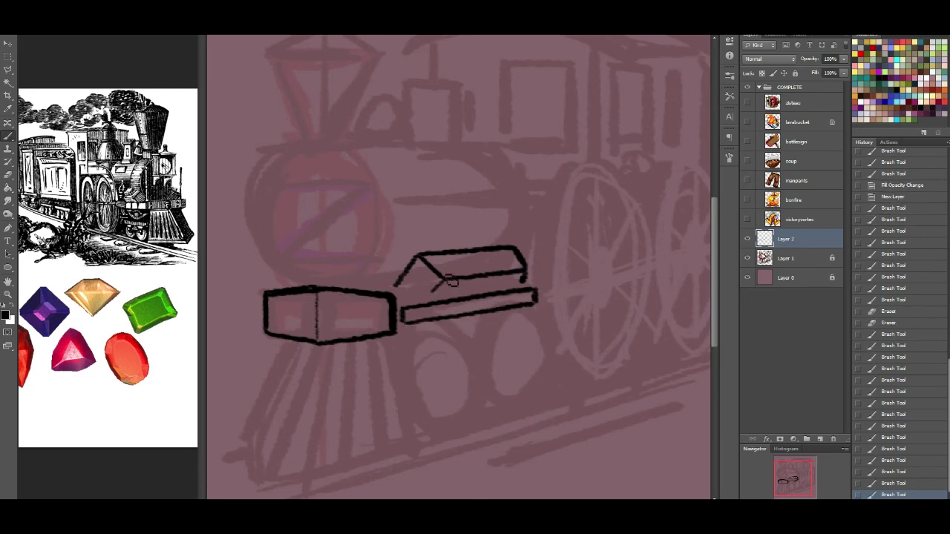
drag(515, 261, 509, 253)
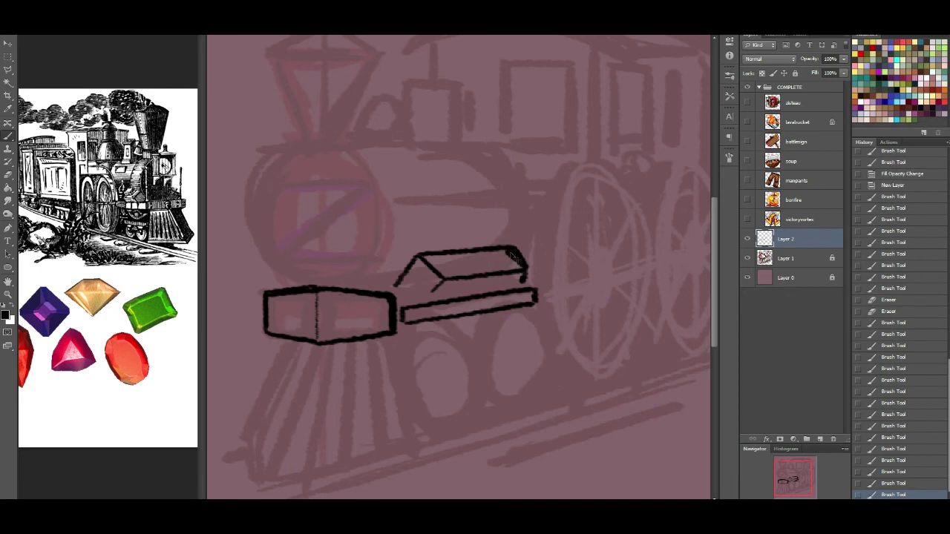
drag(511, 255, 525, 276)
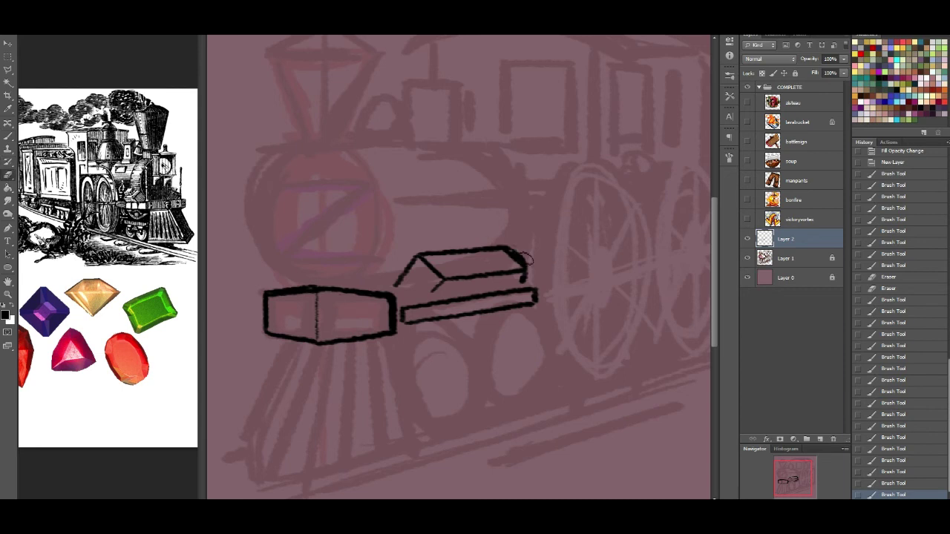
click(555, 288)
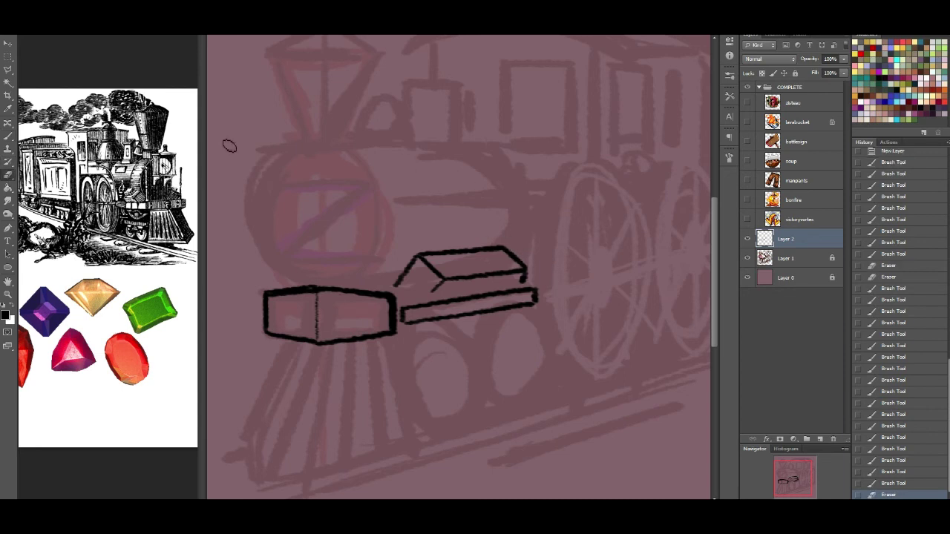
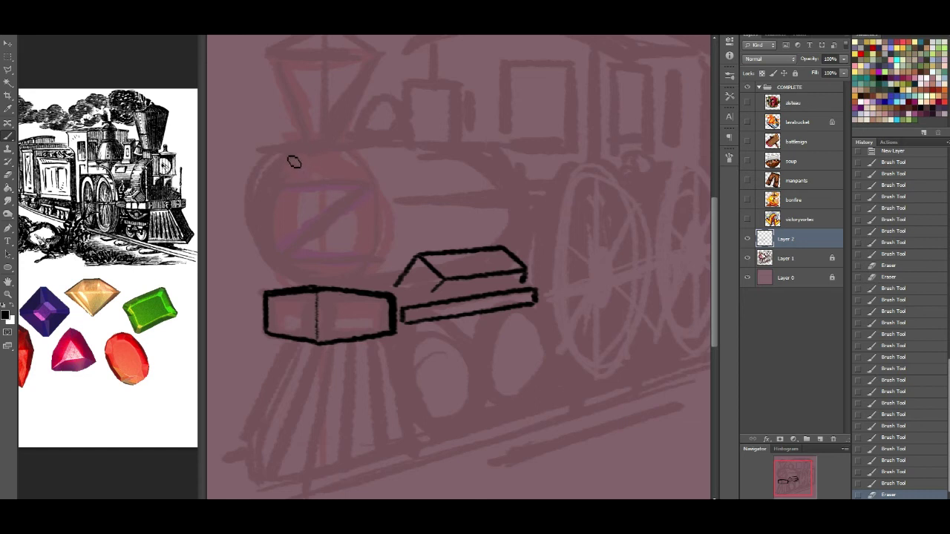
Draw a vertical guide and the two sides of the headlamp above the boiler front, erasing the stray side strokes
mouse_move(282, 125)
mouse_down()
mouse_move(282, 177)
mouse_move(338, 181)
mouse_up()
key(ctrl+z)
mouse_move(320, 284)
mouse_down()
mouse_move(334, 132)
mouse_move(360, 143)
mouse_move(351, 130)
mouse_move(346, 181)
mouse_up()
mouse_move(288, 183)
mouse_down()
mouse_move(286, 129)
mouse_move(275, 208)
mouse_up()
click(6, 173)
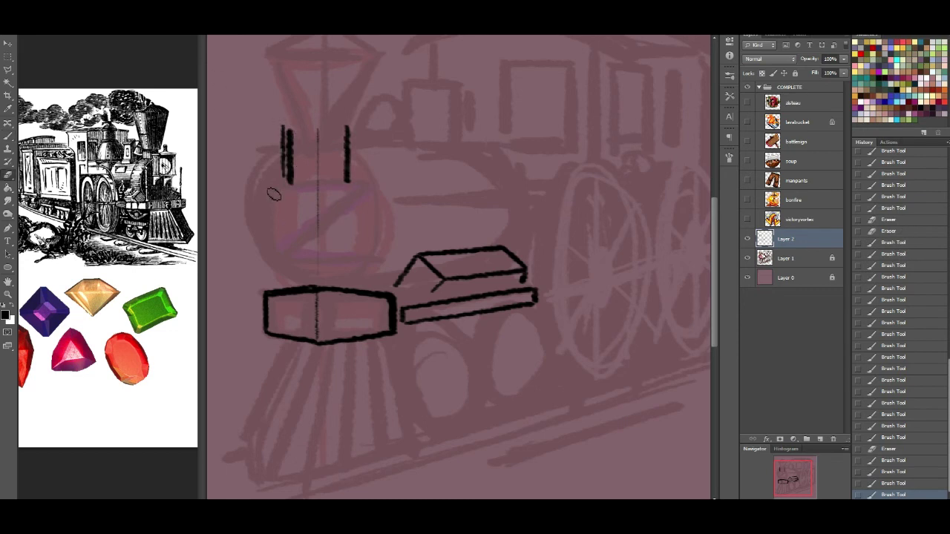
mouse_move(284, 126)
mouse_down()
mouse_move(284, 180)
mouse_move(311, 192)
mouse_move(359, 185)
mouse_up()
click(8, 136)
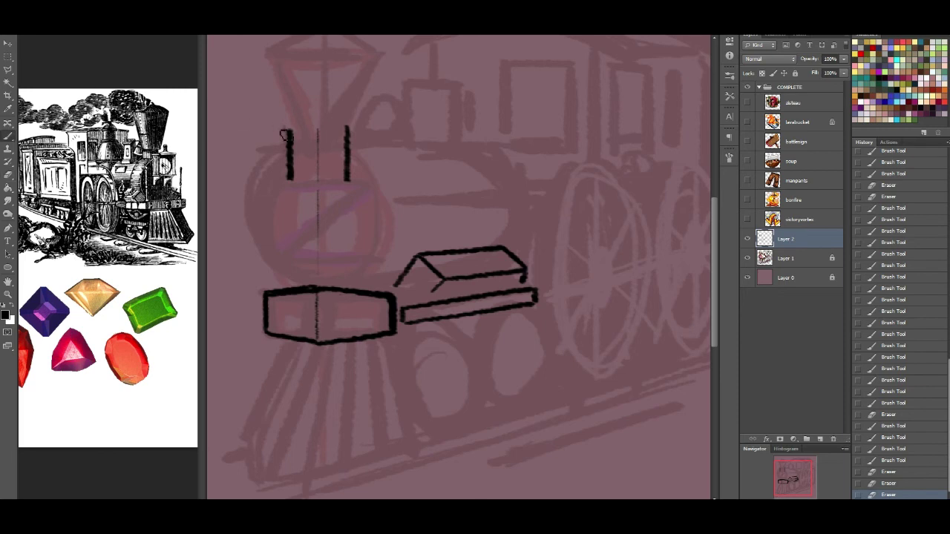
Draw the headlamp's flat cap, peaked roof and small hooked finial
drag(283, 128, 357, 128)
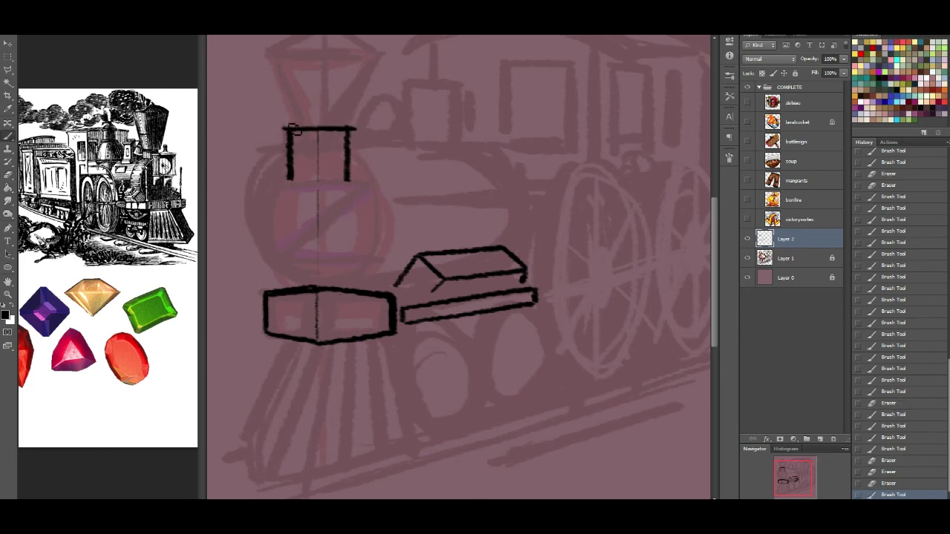
drag(282, 124, 355, 123)
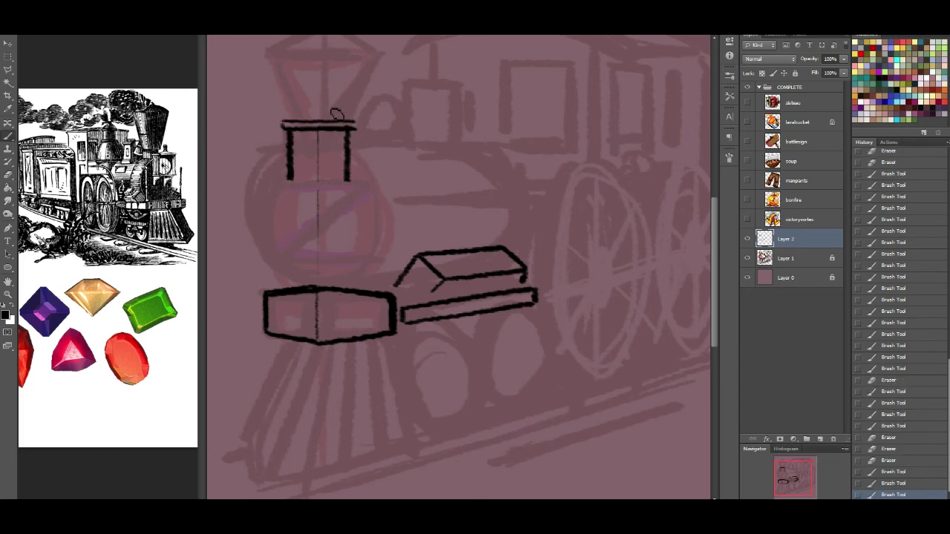
mouse_move(286, 118)
mouse_down()
mouse_move(317, 111)
mouse_move(361, 126)
mouse_up()
key(ctrl+z)
mouse_move(282, 122)
mouse_down()
mouse_move(312, 108)
mouse_move(360, 128)
mouse_up()
mouse_move(314, 110)
mouse_down()
mouse_move(313, 88)
mouse_move(320, 101)
mouse_up()
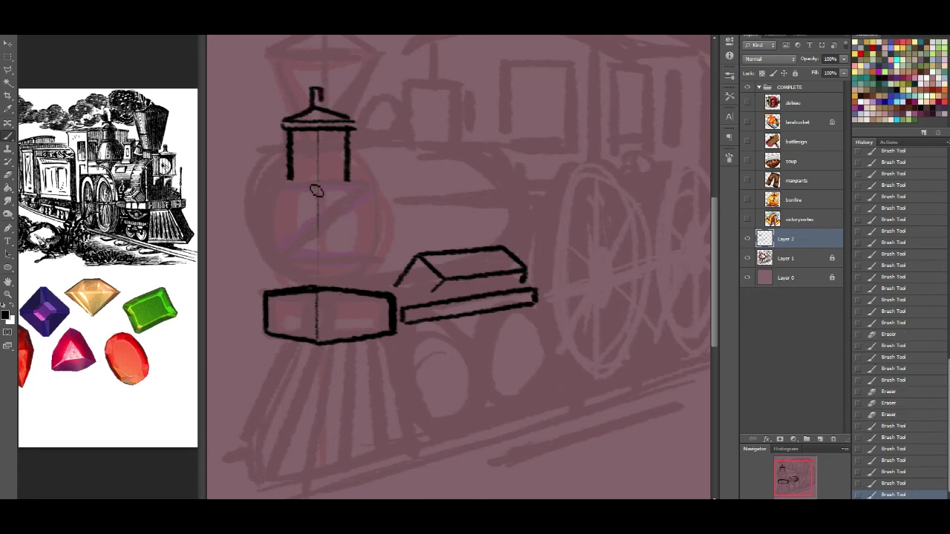
Draw the headlamp's bottom edge and erase the vertical guide line running down through it
drag(291, 185, 356, 185)
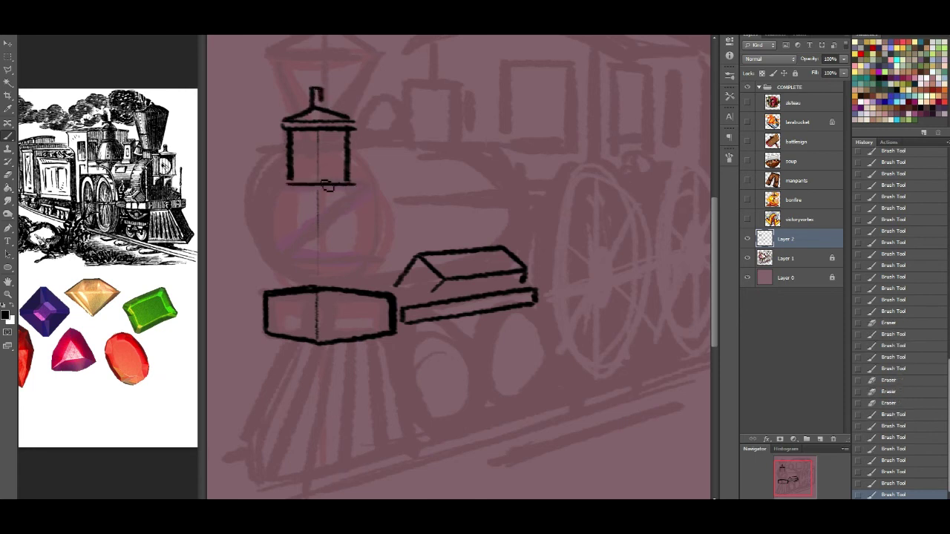
drag(292, 186, 359, 189)
click(326, 145)
click(7, 175)
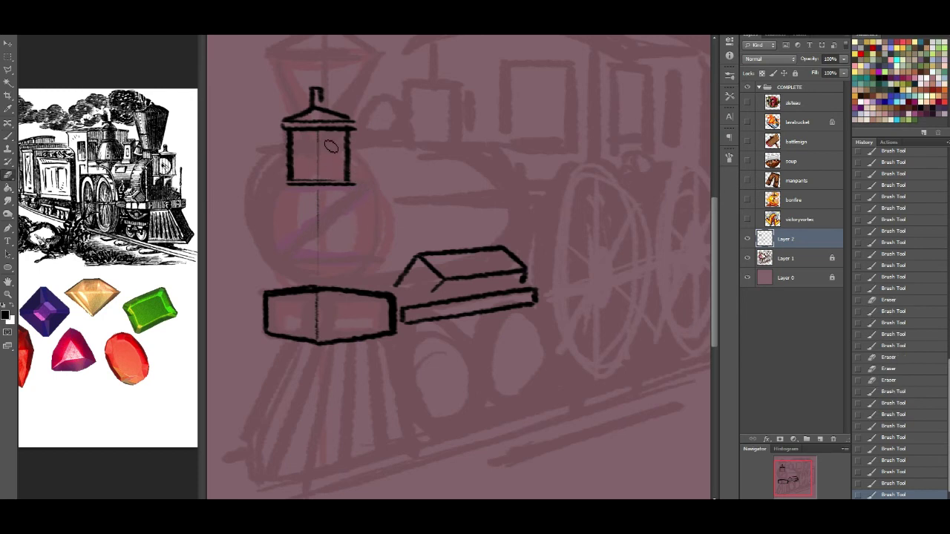
drag(319, 139, 319, 280)
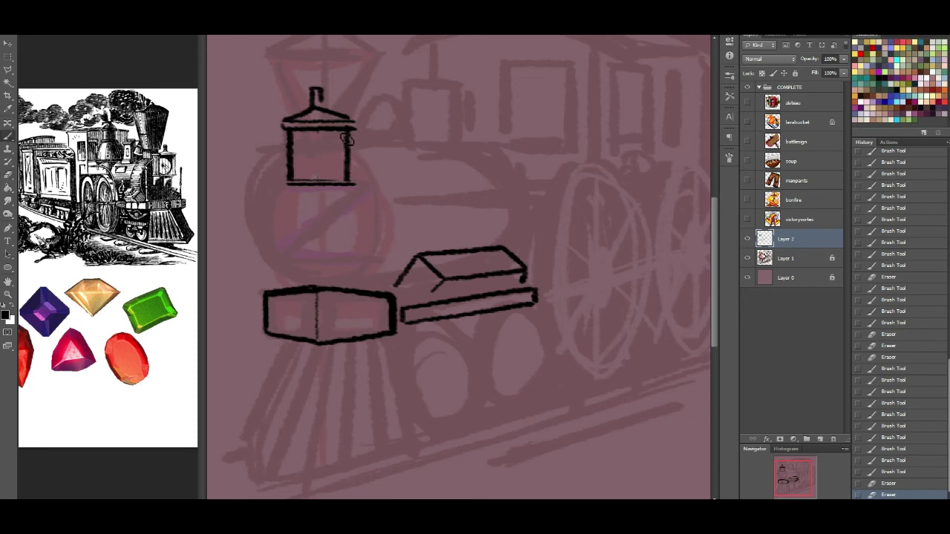
Fill the headlamp's right side with black and draw a round lens on its front
mouse_move(348, 185)
mouse_down()
mouse_move(358, 135)
mouse_move(354, 185)
mouse_up()
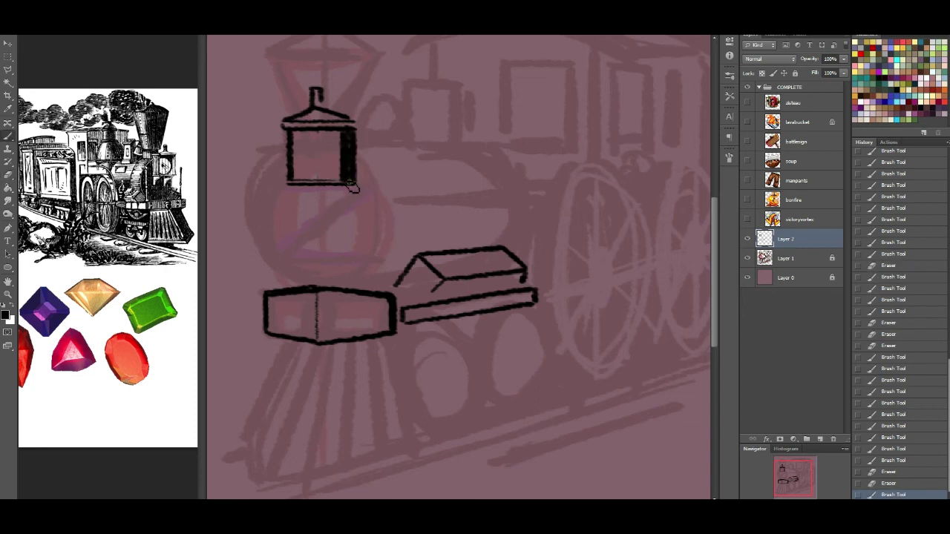
mouse_move(325, 144)
mouse_down()
mouse_move(304, 170)
mouse_move(333, 170)
mouse_move(333, 152)
mouse_move(313, 145)
mouse_move(317, 173)
mouse_move(334, 150)
mouse_move(307, 147)
mouse_move(335, 143)
mouse_move(303, 158)
mouse_move(319, 176)
mouse_move(333, 166)
mouse_move(326, 143)
mouse_move(305, 155)
mouse_move(327, 174)
mouse_move(319, 139)
mouse_up()
key(ctrl+z)
drag(273, 230, 390, 230)
click(328, 202)
shift+click(327, 264)
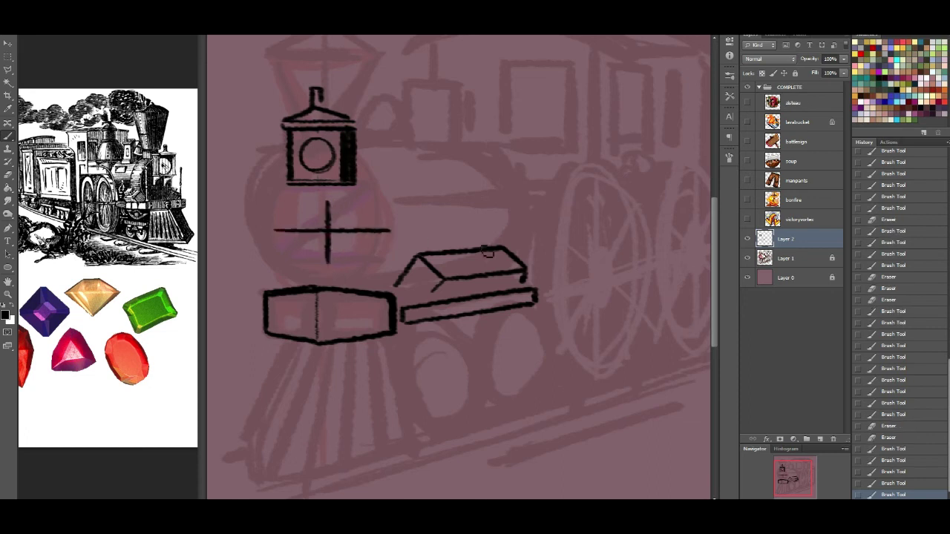
click(884, 473)
Trim the headlamp's bottom edge with the eraser, then return to the brush
key(e)
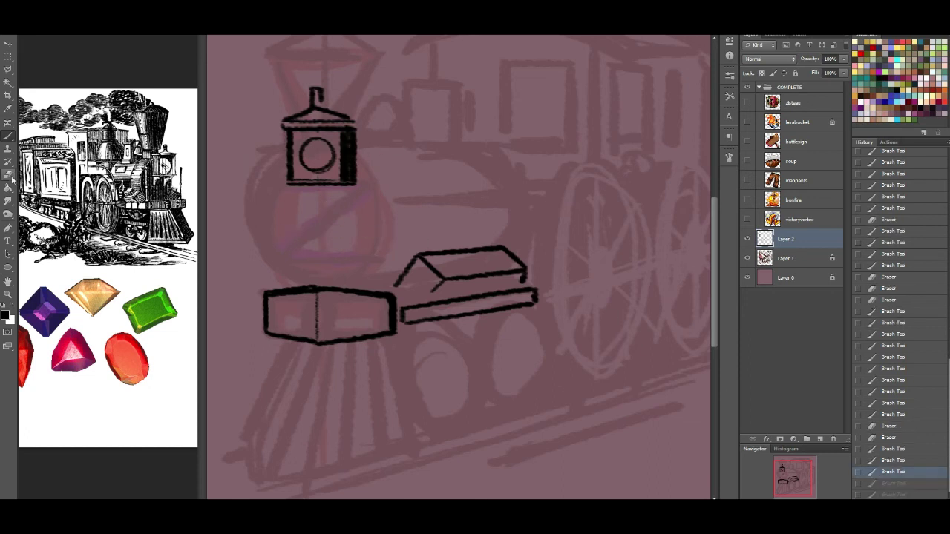
mouse_move(360, 190)
mouse_down()
mouse_move(328, 197)
mouse_move(342, 193)
mouse_up()
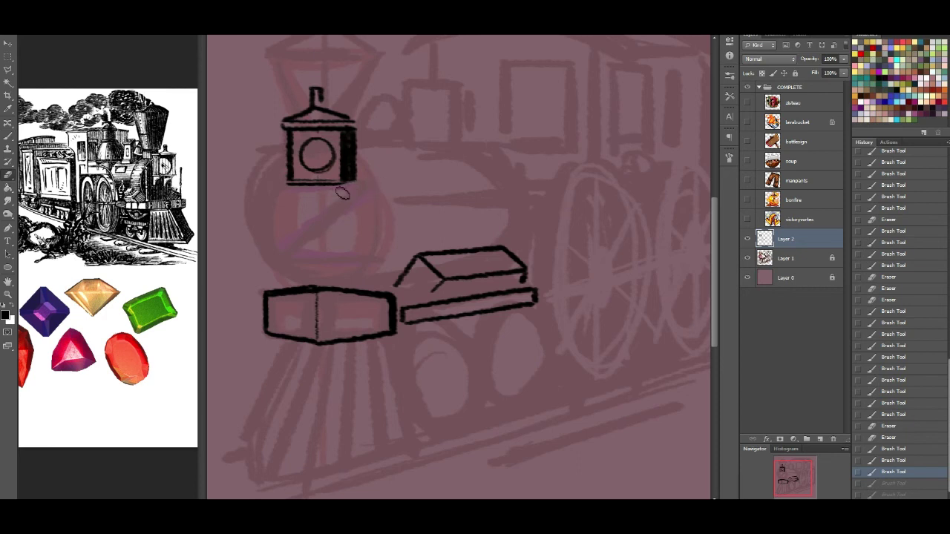
key(b)
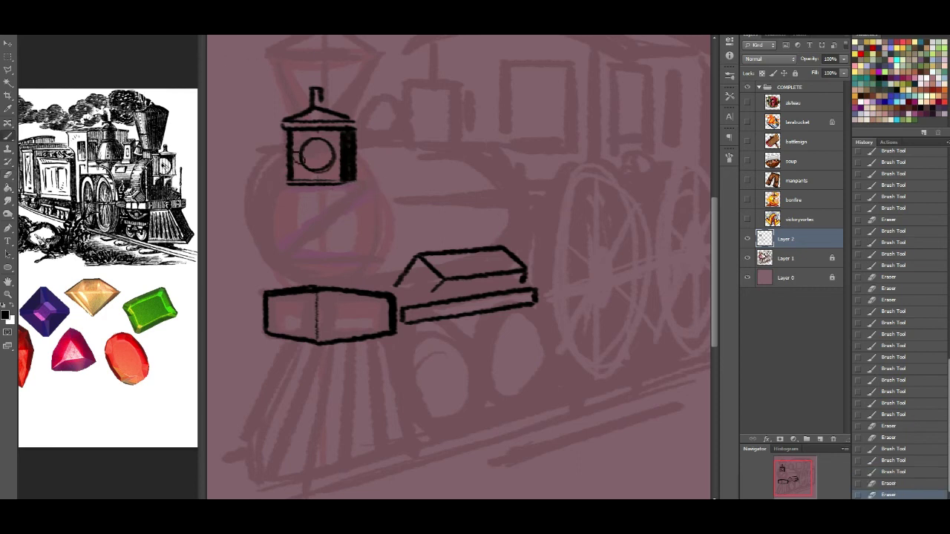
Select the headlamp, scale it down slightly with Free Transform so it sits atop the boiler front, and deselect it
click(9, 56)
drag(269, 58, 337, 152)
key(ctrl+t)
key(Return)
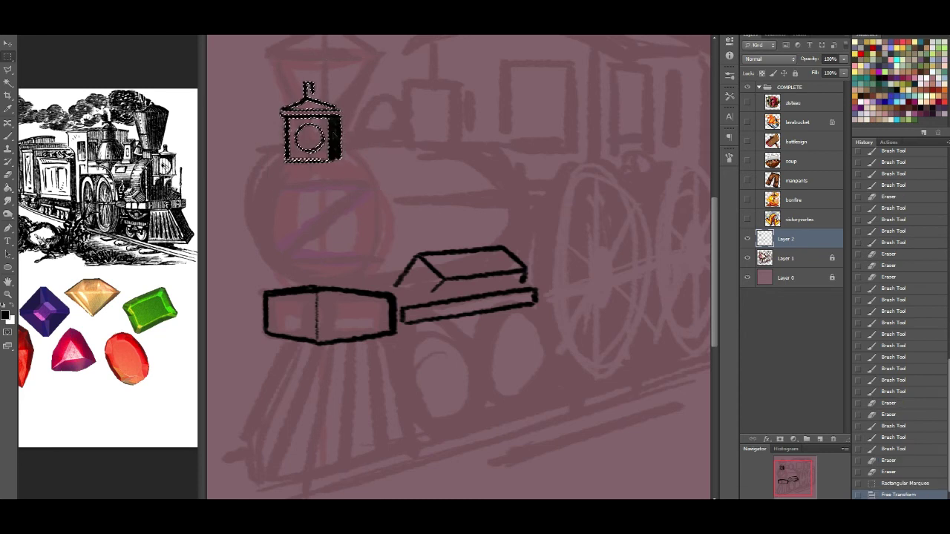
key(b)
key(ctrl+d)
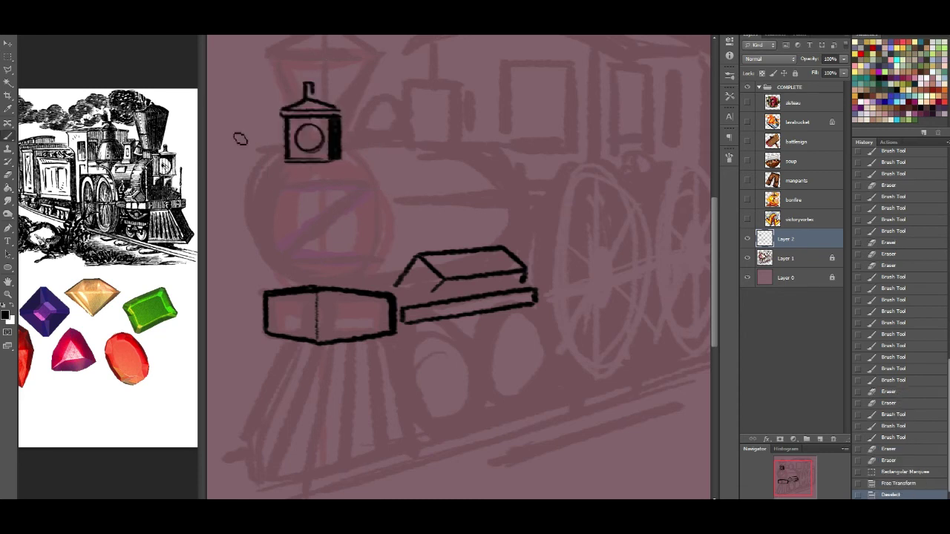
Ink the round boiler front as a circle running from the headlamp's sides down to the front beam
mouse_move(288, 154)
mouse_down()
mouse_move(259, 189)
mouse_move(253, 228)
mouse_move(276, 279)
mouse_move(306, 292)
mouse_up()
key(ctrl+z)
mouse_move(288, 153)
mouse_down()
mouse_move(260, 176)
mouse_move(248, 217)
mouse_move(259, 255)
mouse_move(320, 286)
mouse_up()
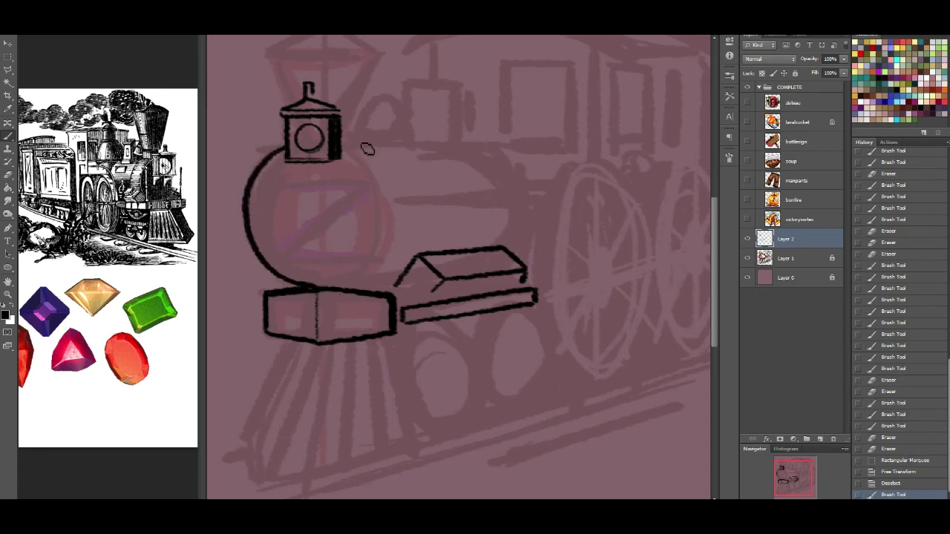
mouse_move(343, 146)
mouse_down()
mouse_move(391, 186)
mouse_move(398, 217)
mouse_move(379, 268)
mouse_move(328, 295)
mouse_move(302, 279)
mouse_move(323, 288)
mouse_move(328, 276)
mouse_move(325, 295)
mouse_move(307, 290)
mouse_move(355, 286)
mouse_move(316, 279)
mouse_move(369, 277)
mouse_up()
key(ctrl+z)
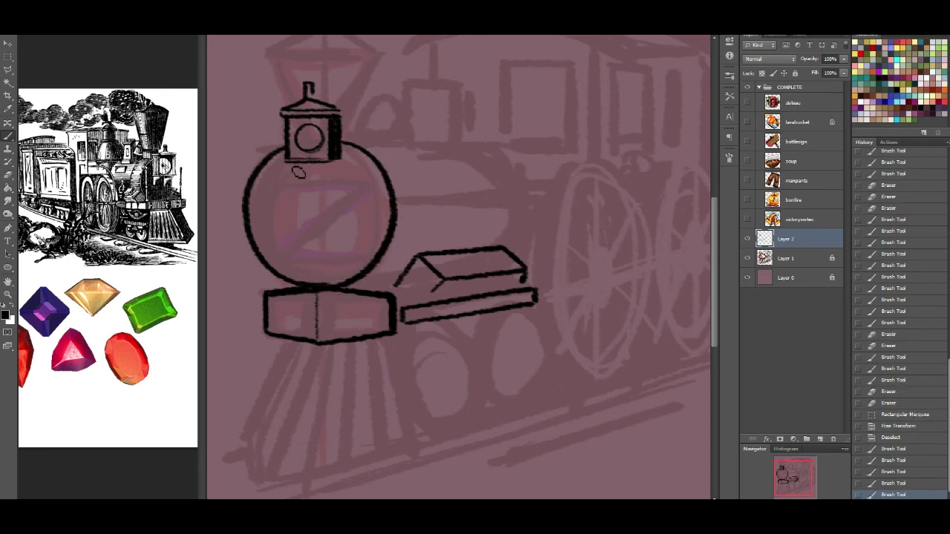
Outline a serif letter Z inside the round boiler front, with its top bar, diagonal and bottom bar
drag(277, 173, 352, 173)
mouse_move(275, 181)
mouse_down()
mouse_move(345, 183)
mouse_move(326, 217)
mouse_move(277, 250)
mouse_up()
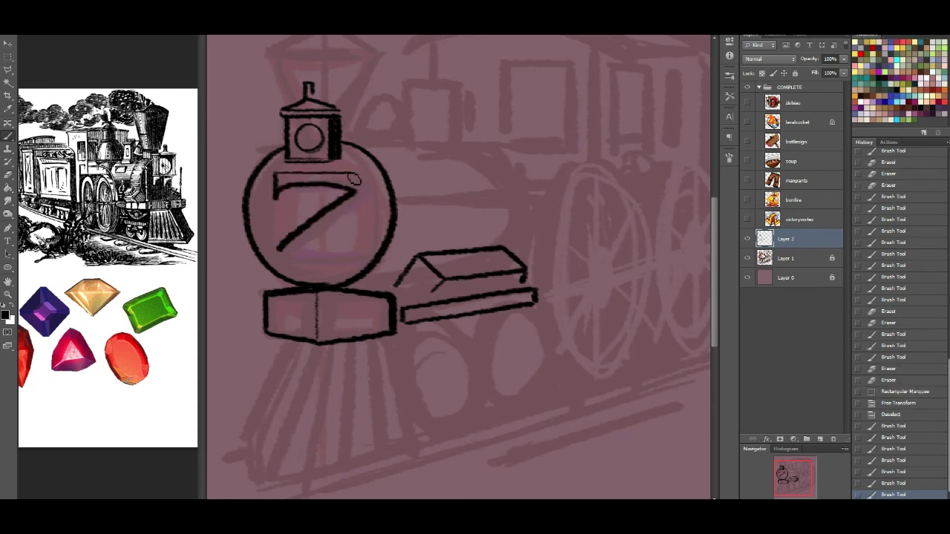
drag(352, 175, 369, 177)
key(ctrl+z)
mouse_move(280, 251)
mouse_down()
mouse_move(368, 251)
mouse_move(363, 232)
mouse_up()
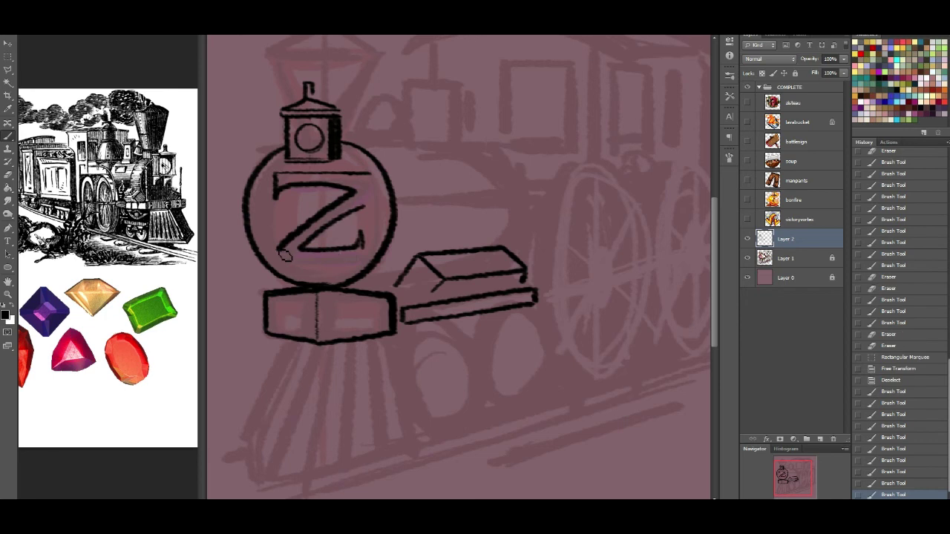
drag(282, 256, 362, 266)
key(ctrl+z)
mouse_move(286, 261)
mouse_down()
mouse_move(277, 264)
mouse_move(368, 251)
mouse_move(364, 243)
mouse_up()
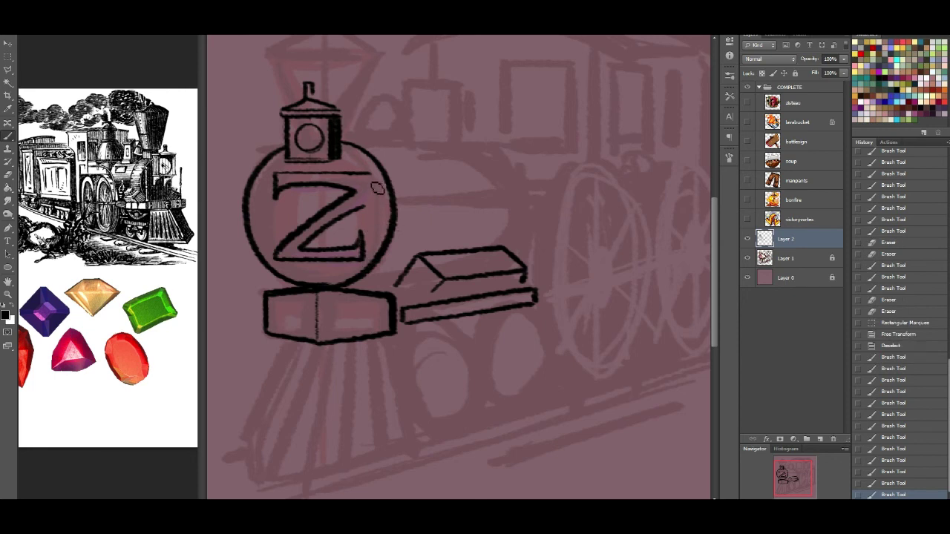
Close the end of the Z's top bar with a short vertical stroke and touch up its serif
drag(369, 179, 368, 207)
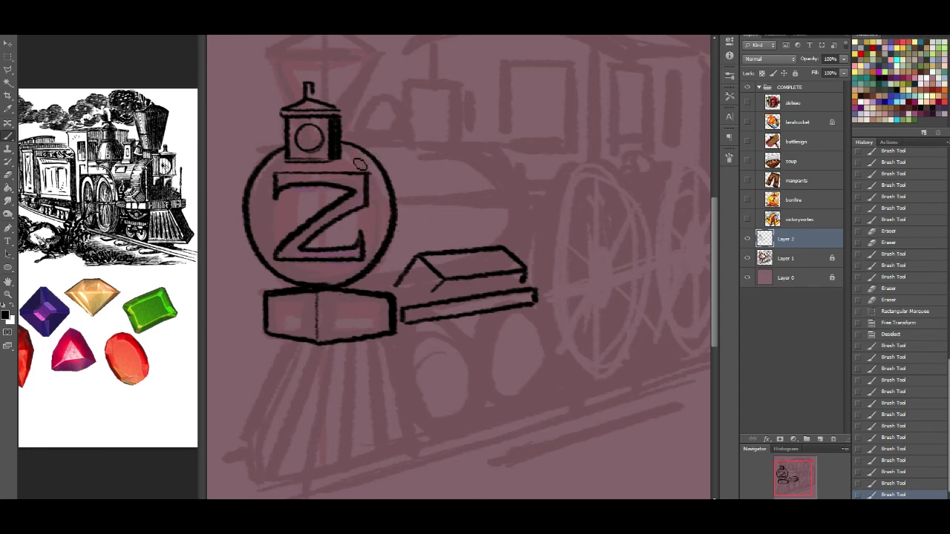
key(ctrl+z)
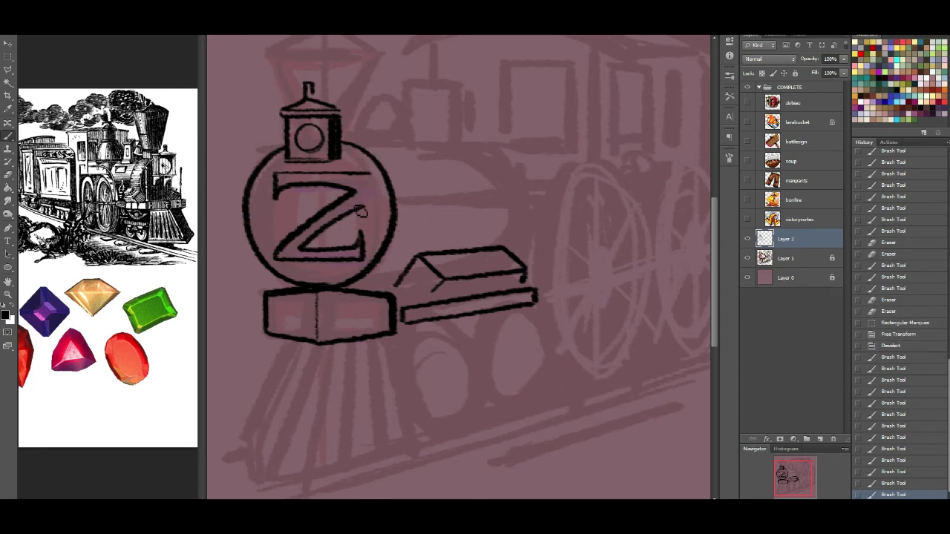
click(11, 68)
click(7, 135)
drag(278, 199, 307, 186)
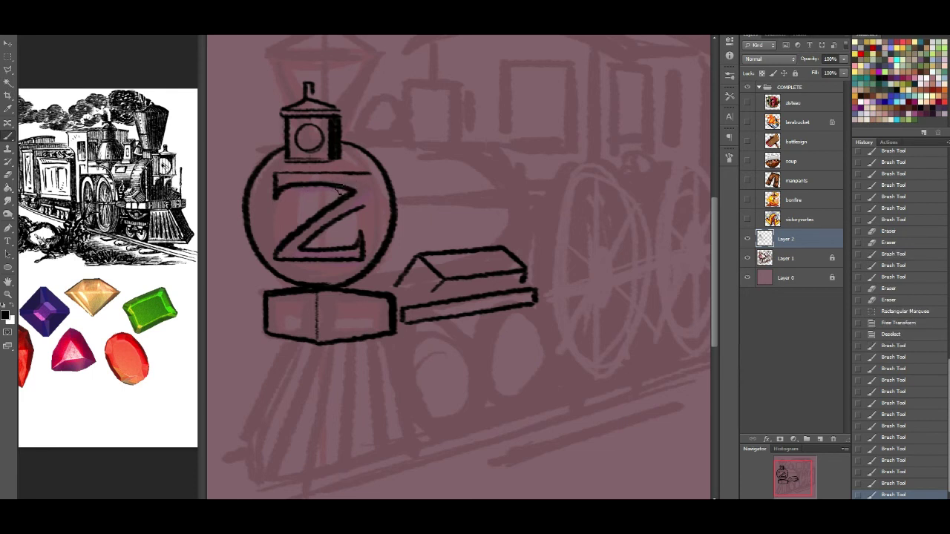
drag(363, 208, 363, 170)
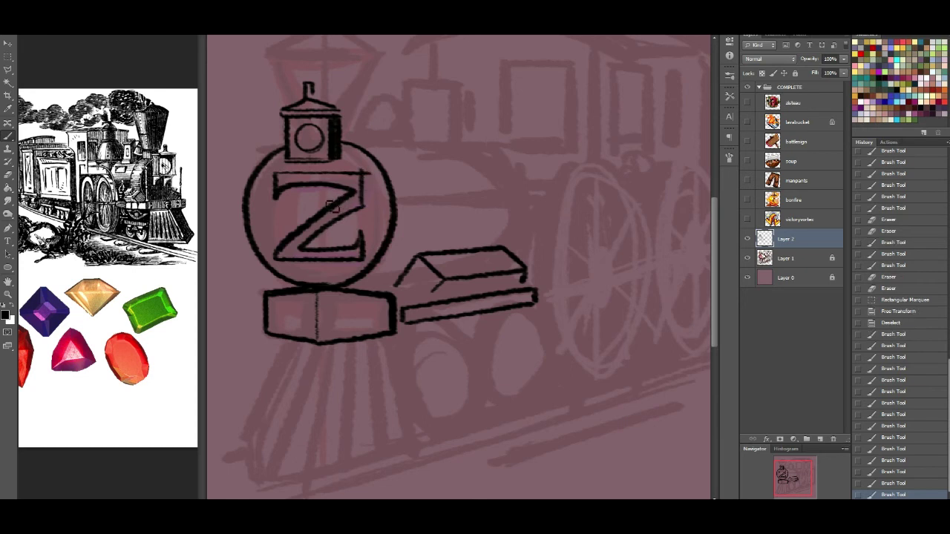
Draw the second edge of the Z's diagonal from the bottom bar up to the top bar's end
mouse_move(335, 193)
mouse_down()
mouse_move(279, 252)
mouse_move(363, 195)
mouse_up()
key(ctrl+z)
drag(305, 248, 373, 194)
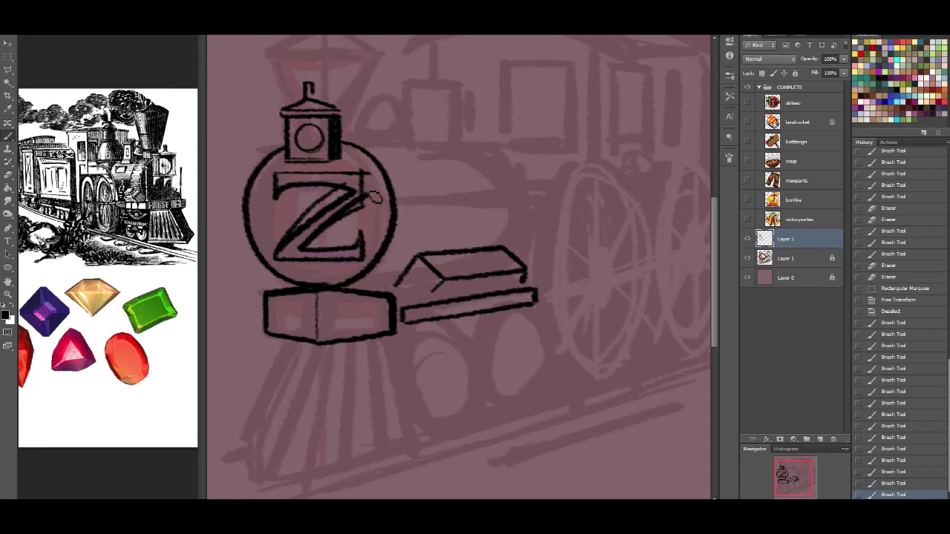
key(ctrl+z)
mouse_move(305, 245)
mouse_down()
mouse_move(376, 192)
mouse_move(322, 237)
mouse_move(356, 210)
mouse_up()
Erase the overshooting line ends and excess ink around the Z's diagonal, then return to the brush
click(12, 174)
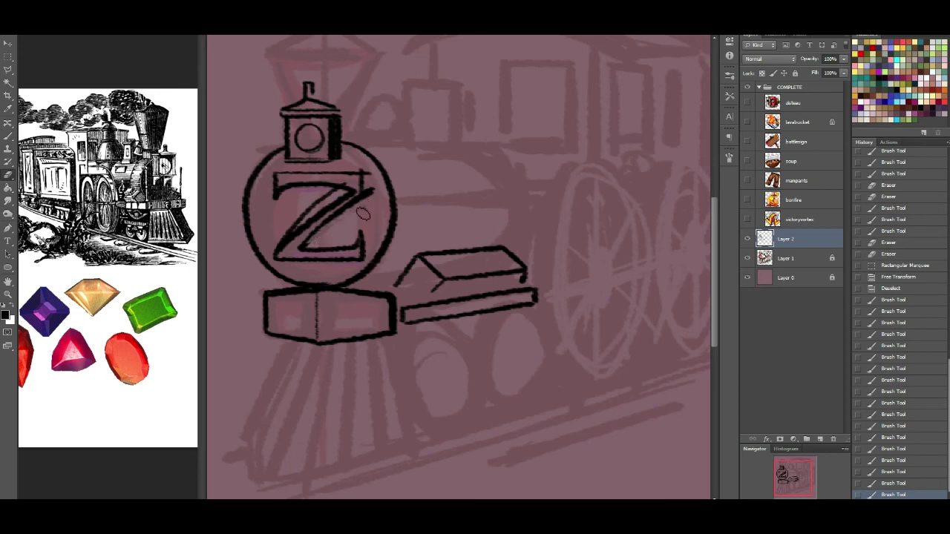
mouse_move(355, 215)
mouse_down()
mouse_move(374, 200)
mouse_move(375, 173)
mouse_move(374, 200)
mouse_move(367, 170)
mouse_move(370, 193)
mouse_up()
drag(299, 243, 288, 251)
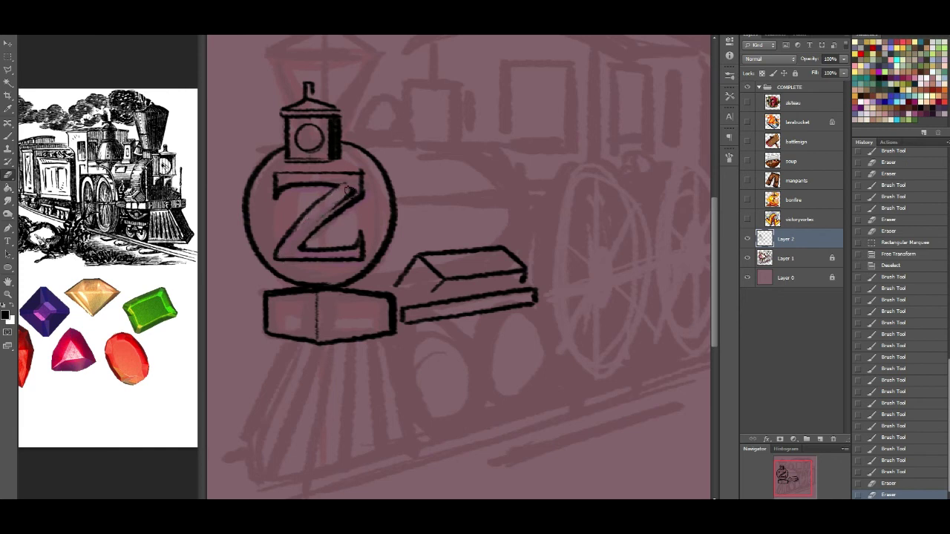
drag(355, 194, 346, 162)
click(8, 136)
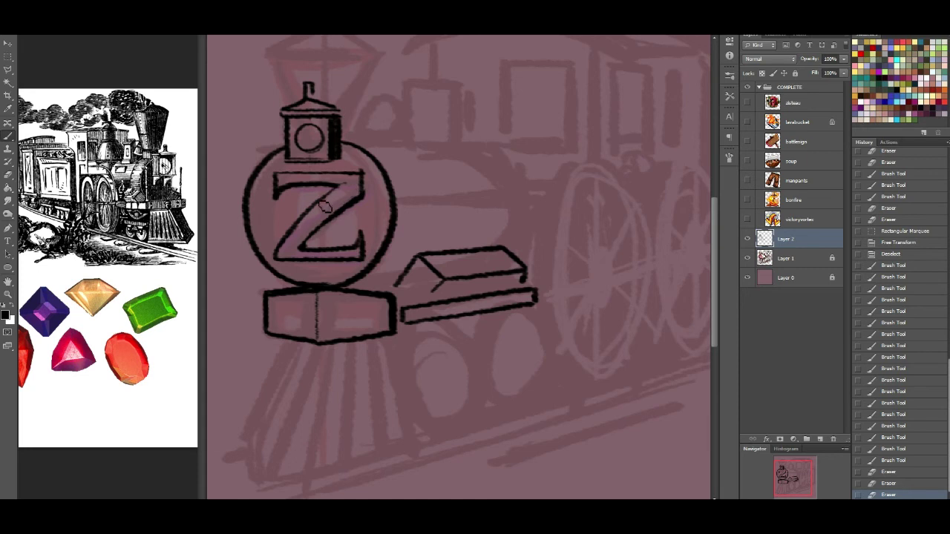
Redraw and thicken the two edges of the Z's diagonal between its top and bottom bars
drag(332, 199, 300, 225)
mouse_move(343, 192)
mouse_down()
mouse_move(298, 231)
mouse_move(311, 252)
mouse_up()
key(ctrl+z)
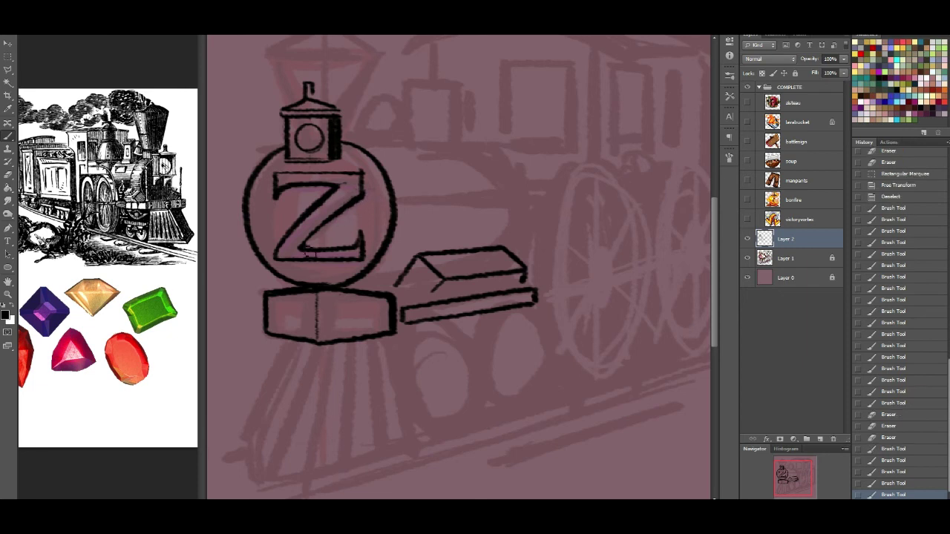
drag(351, 212, 363, 199)
key(ctrl+z)
mouse_move(306, 248)
mouse_down()
mouse_move(366, 199)
mouse_move(362, 208)
mouse_up()
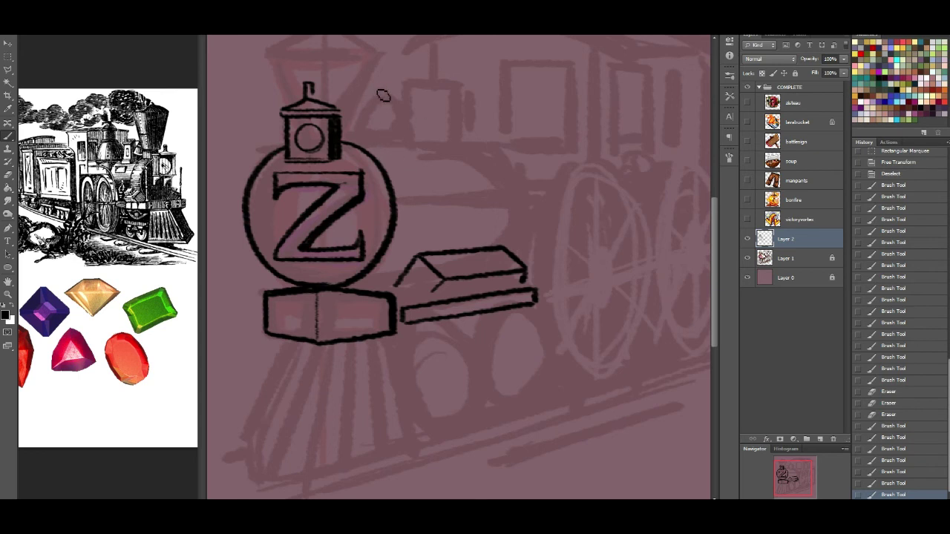
Draw a flared bell with a small top knob and a clapper beside the headlamp
mouse_move(391, 99)
mouse_down()
mouse_move(363, 119)
mouse_move(386, 138)
mouse_move(409, 118)
mouse_move(359, 135)
mouse_up()
key(ctrl+z)
mouse_move(378, 92)
mouse_down()
mouse_move(417, 134)
mouse_move(374, 134)
mouse_up()
drag(383, 94, 388, 93)
drag(372, 134, 398, 135)
key(ctrl+z)
drag(376, 137, 395, 135)
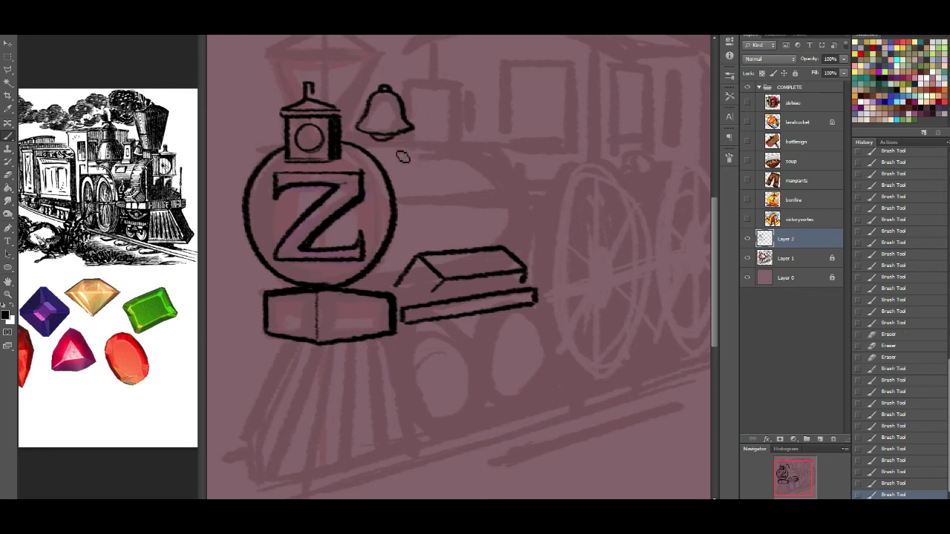
Add a short vertical line near each end of the front beam
drag(799, 476, 798, 470)
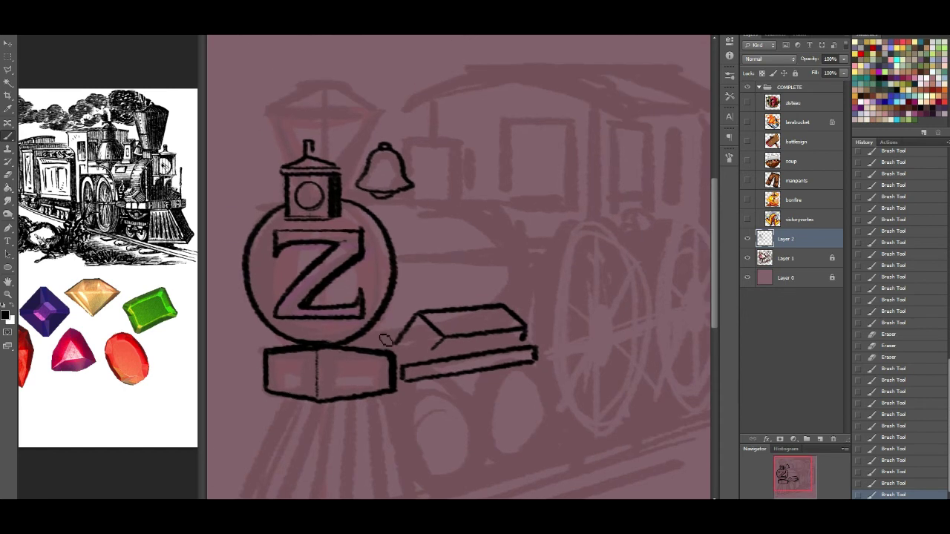
drag(377, 356, 378, 380)
drag(277, 355, 277, 379)
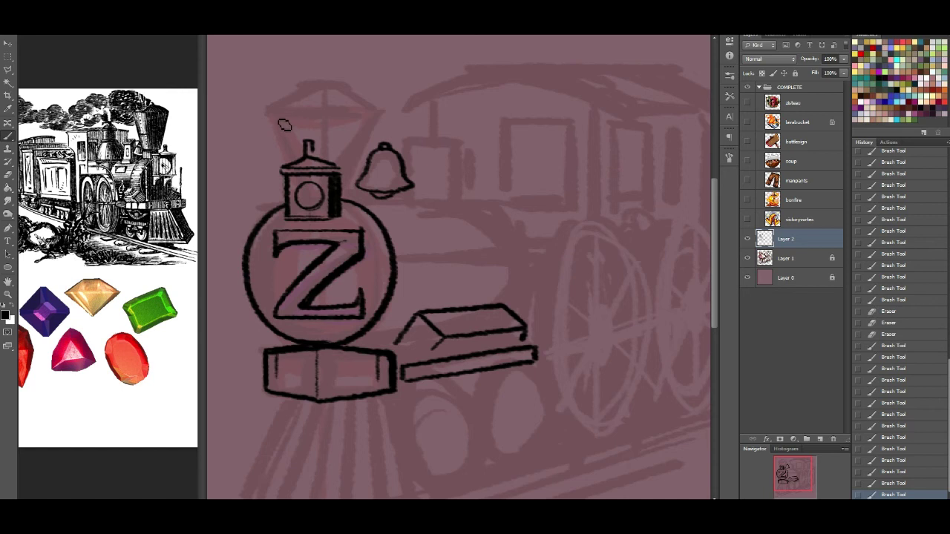
Draw the flared smokestack behind the headlamp, with a narrow cap and sides tapering down to the boiler
drag(274, 115, 287, 162)
mouse_move(271, 113)
mouse_down()
mouse_move(307, 84)
mouse_move(354, 83)
mouse_move(359, 94)
mouse_move(359, 85)
mouse_move(352, 93)
mouse_move(364, 102)
mouse_move(353, 94)
mouse_move(382, 122)
mouse_move(381, 113)
mouse_move(345, 195)
mouse_up()
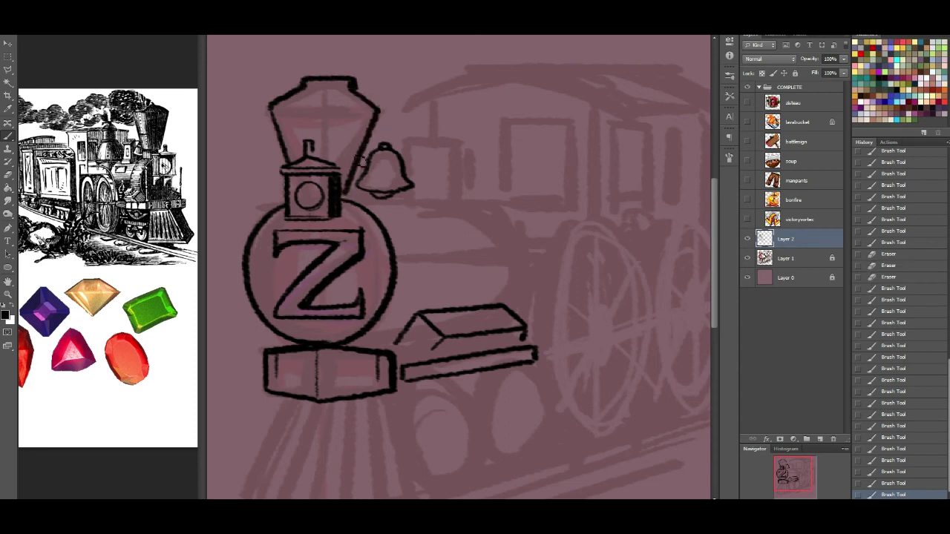
key(ctrl+alt+z)
key(ctrl+alt+z)
mouse_move(354, 91)
mouse_down()
mouse_move(386, 116)
mouse_move(344, 202)
mouse_up()
Thicken the lines where the smokestack meets the bell, then trim the smokestack's cap with the eraser
mouse_move(370, 164)
mouse_down()
mouse_move(371, 195)
mouse_move(416, 181)
mouse_up()
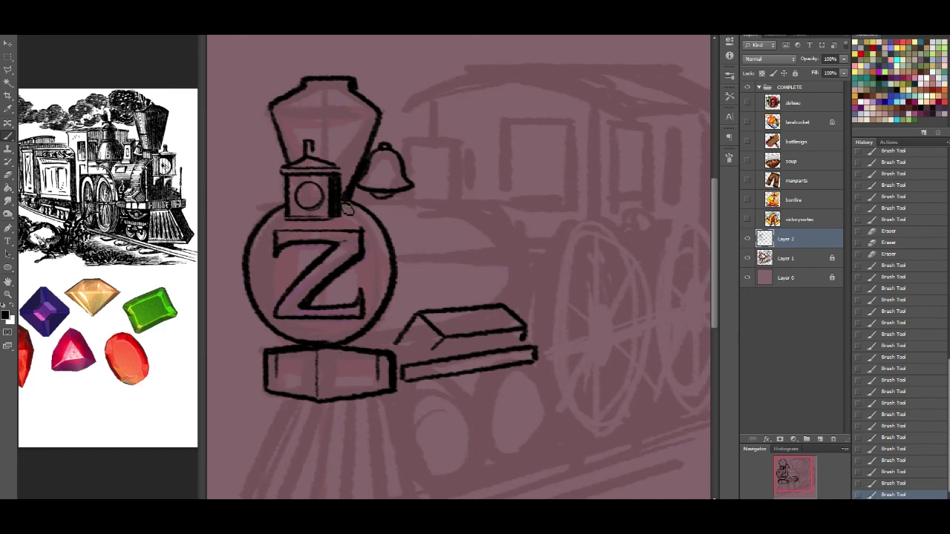
mouse_move(361, 169)
mouse_down()
mouse_move(352, 204)
mouse_move(358, 180)
mouse_up()
drag(360, 178, 363, 160)
click(8, 174)
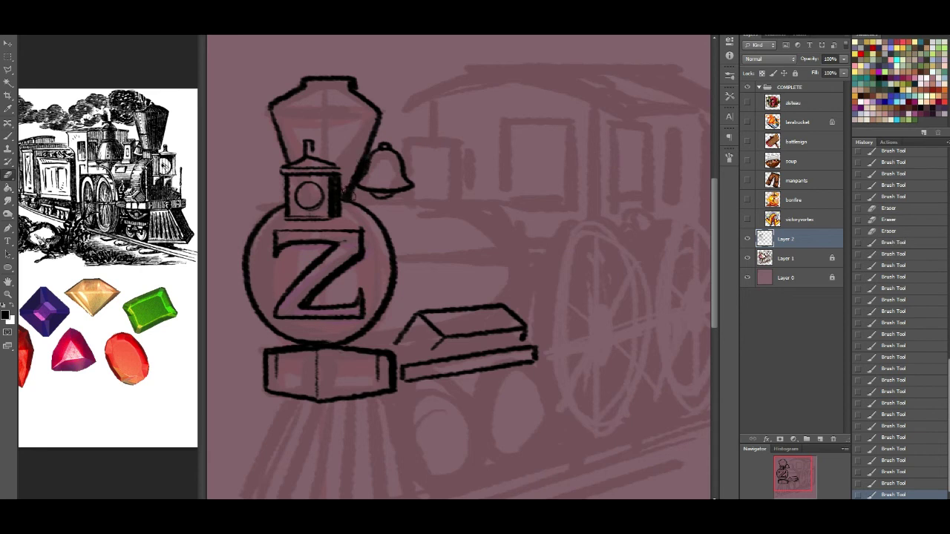
click(347, 91)
click(362, 83)
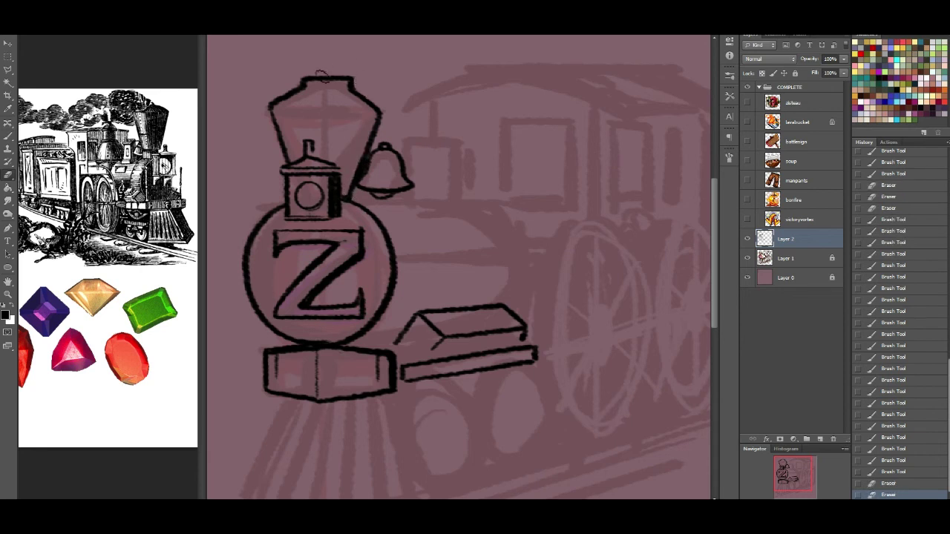
Draw a thin horizontal line across the smokestack's widest part and thicken its edge on the bell side
click(9, 136)
drag(277, 109, 369, 109)
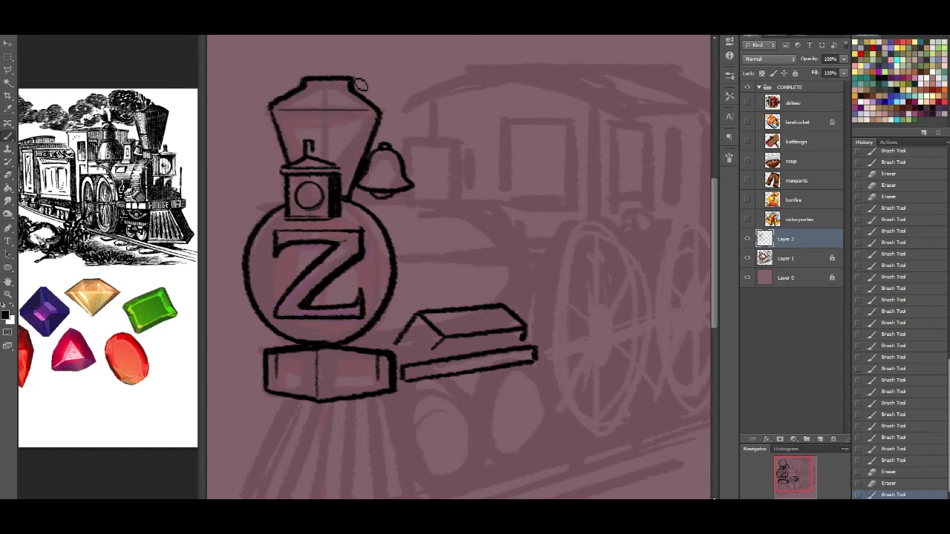
mouse_move(381, 110)
mouse_down()
mouse_move(358, 92)
mouse_move(386, 112)
mouse_move(353, 90)
mouse_move(388, 115)
mouse_move(365, 156)
mouse_move(380, 122)
mouse_up()
drag(382, 113, 379, 125)
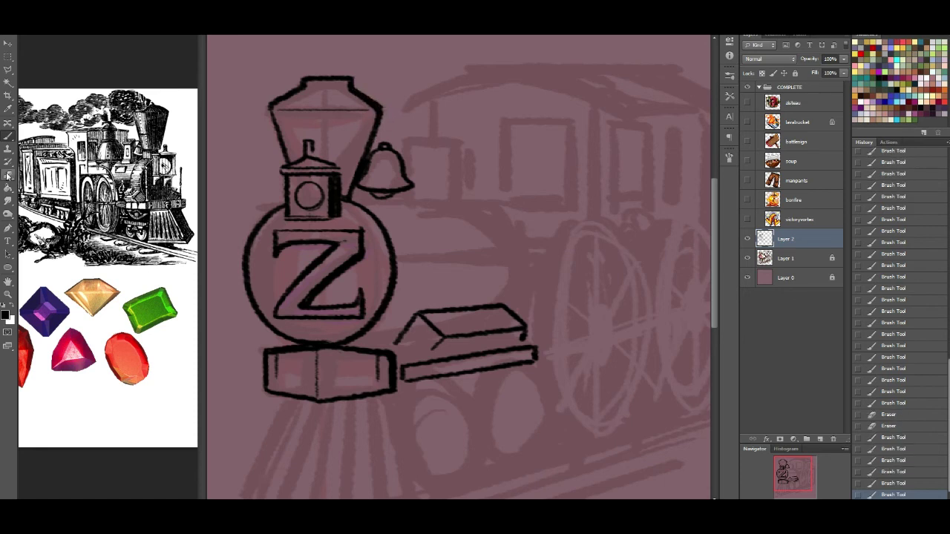
click(352, 92)
Draw the flat top and slanted sides of a tapered dome behind the bell
drag(787, 476, 782, 470)
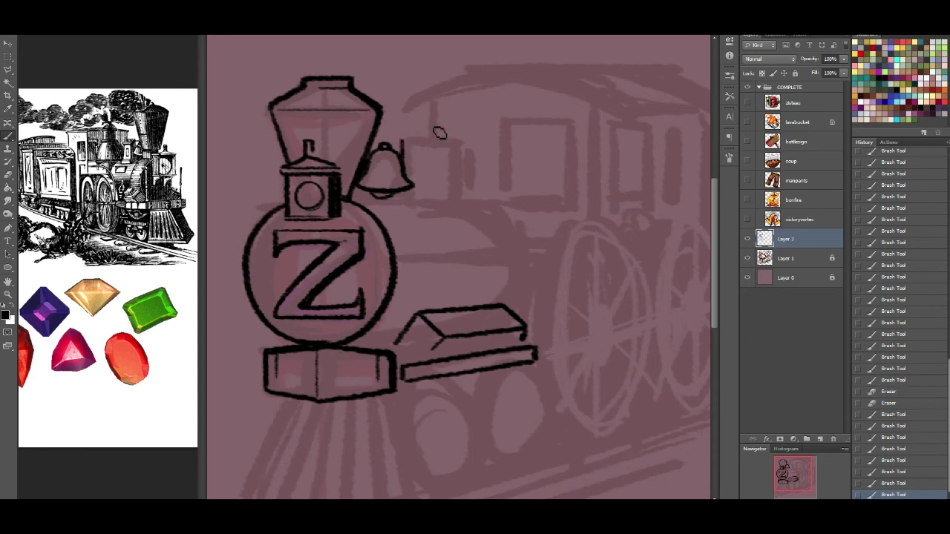
drag(431, 147, 451, 210)
key(ctrl+z)
mouse_move(431, 147)
mouse_down()
mouse_move(445, 202)
mouse_move(446, 149)
mouse_move(478, 207)
mouse_move(451, 211)
mouse_move(479, 209)
mouse_move(430, 149)
mouse_move(443, 149)
mouse_move(420, 147)
mouse_move(415, 168)
mouse_move(426, 149)
mouse_move(415, 146)
mouse_move(444, 144)
mouse_up()
Draw the bell's bracket, with a thick black vertical post, a top bar and a base on the boiler
drag(351, 197, 364, 199)
drag(388, 149, 389, 202)
drag(397, 142, 399, 205)
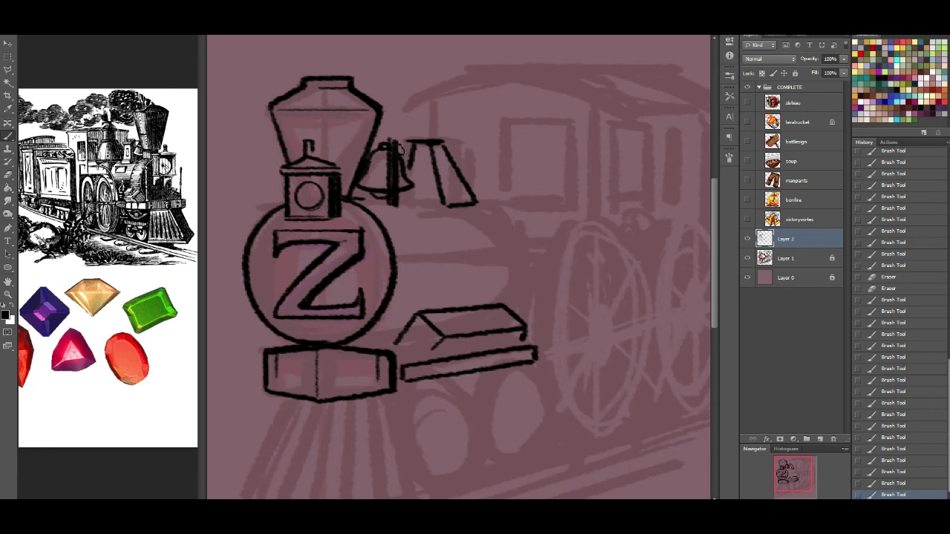
mouse_move(402, 153)
mouse_down()
mouse_move(380, 141)
mouse_move(405, 141)
mouse_up()
key(ctrl+z)
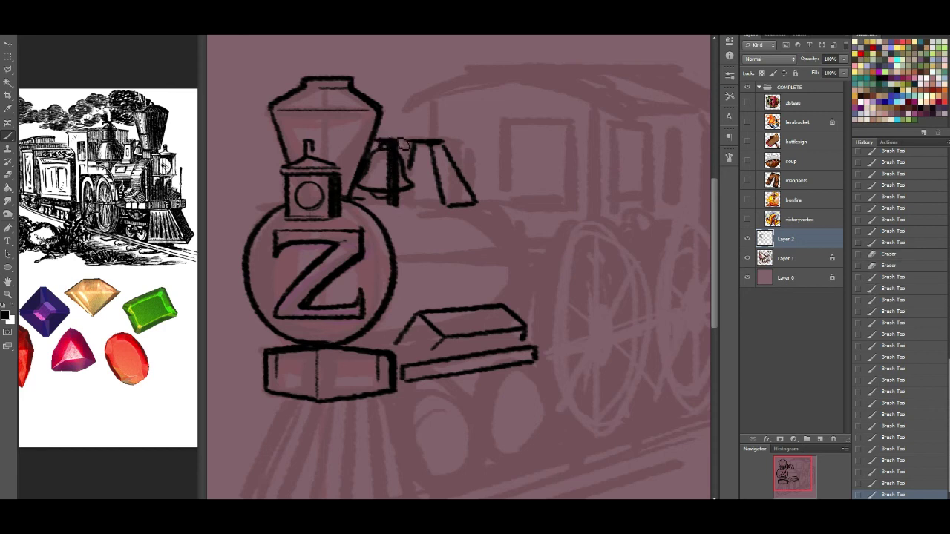
drag(401, 145, 405, 159)
mouse_move(399, 202)
mouse_down()
mouse_move(354, 199)
mouse_move(379, 205)
mouse_up()
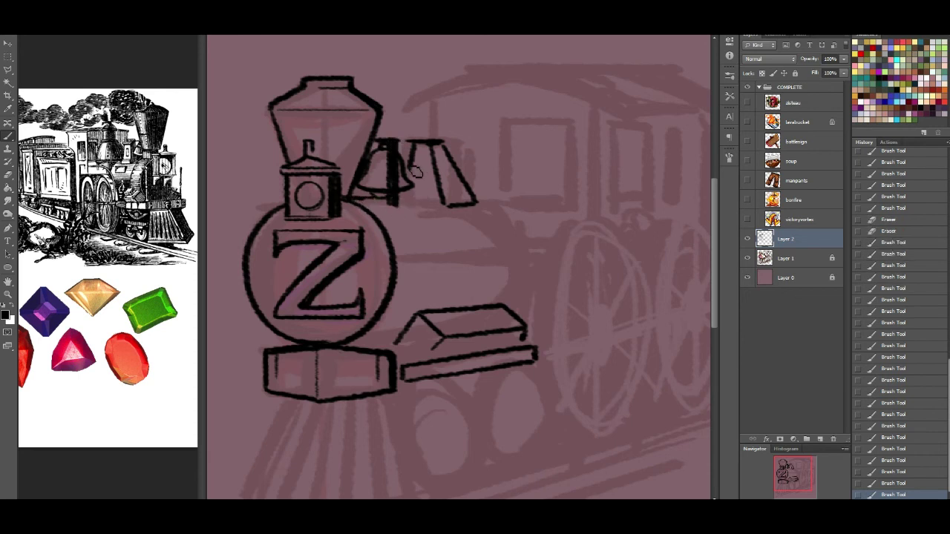
Complete the tapered dome's near side and base, and draw the boiler's curved rear end down to the angled box
mouse_move(409, 176)
mouse_down()
mouse_move(452, 126)
mouse_move(441, 153)
mouse_move(446, 149)
mouse_up()
drag(411, 203, 454, 212)
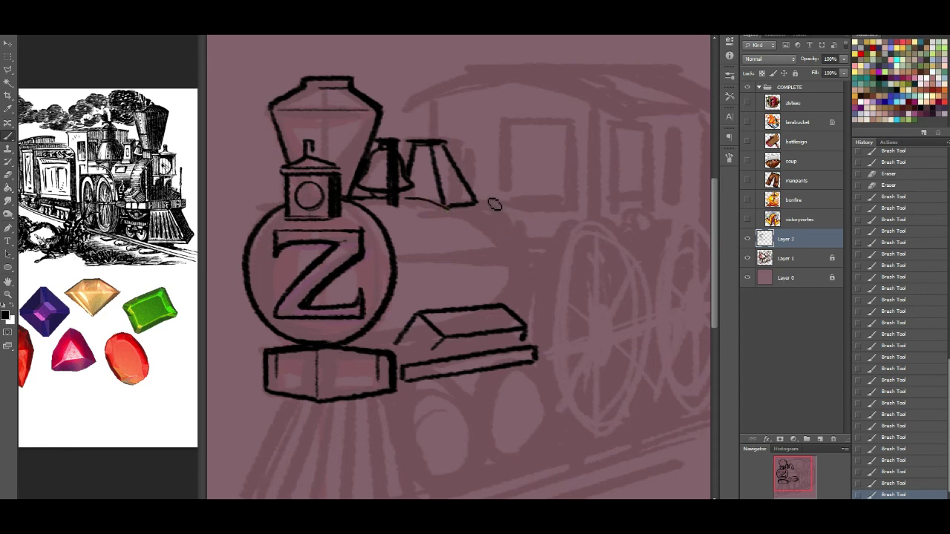
mouse_move(512, 216)
mouse_down()
mouse_move(525, 240)
mouse_move(530, 275)
mouse_move(516, 316)
mouse_up()
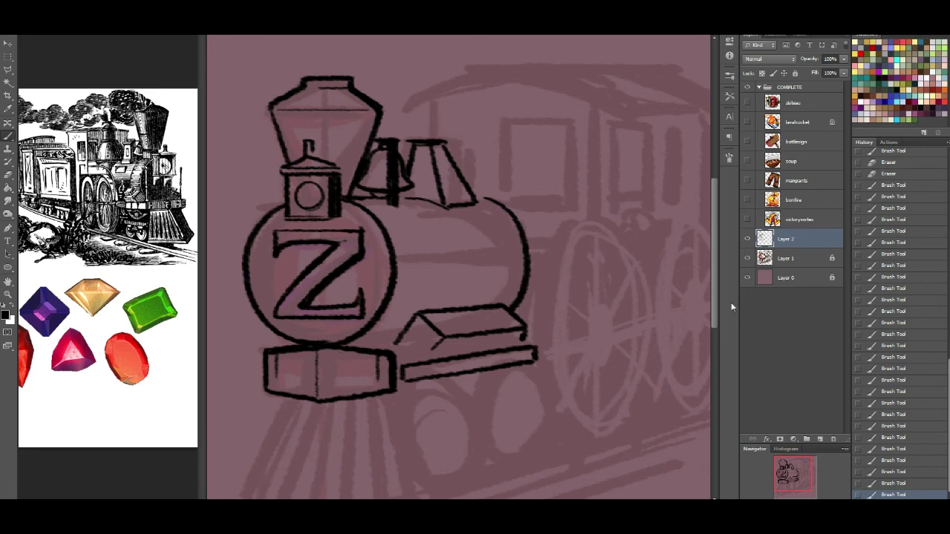
Draw a tall thin pipe that widens downward into a boxy base behind the tapered dome
drag(714, 299, 714, 280)
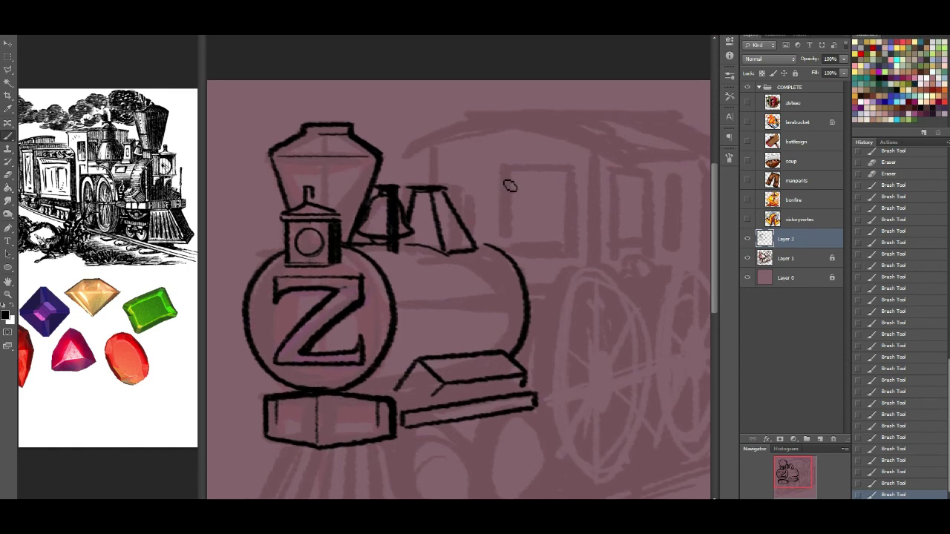
mouse_move(447, 180)
mouse_down()
mouse_move(455, 105)
mouse_move(470, 105)
mouse_move(472, 170)
mouse_up()
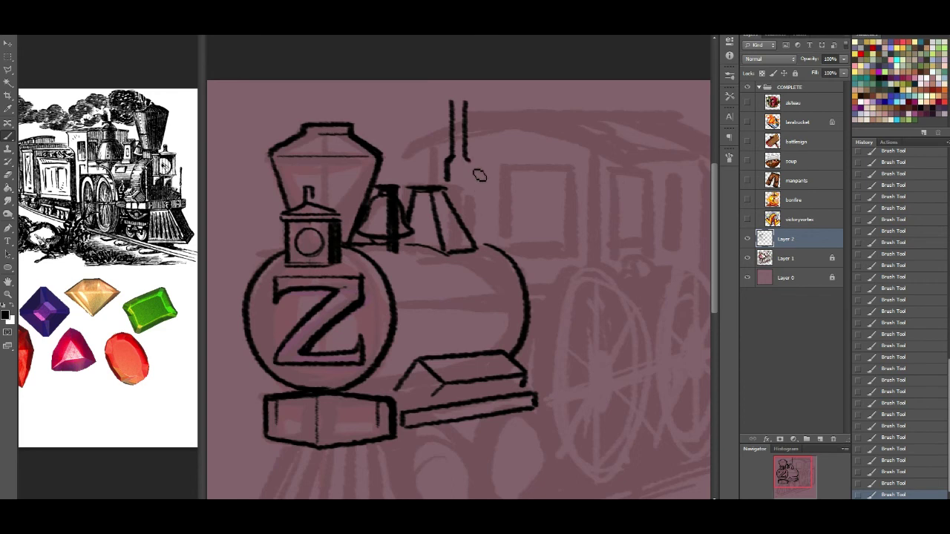
mouse_move(466, 161)
mouse_down()
mouse_move(476, 204)
mouse_move(458, 204)
mouse_move(481, 206)
mouse_move(479, 239)
mouse_up()
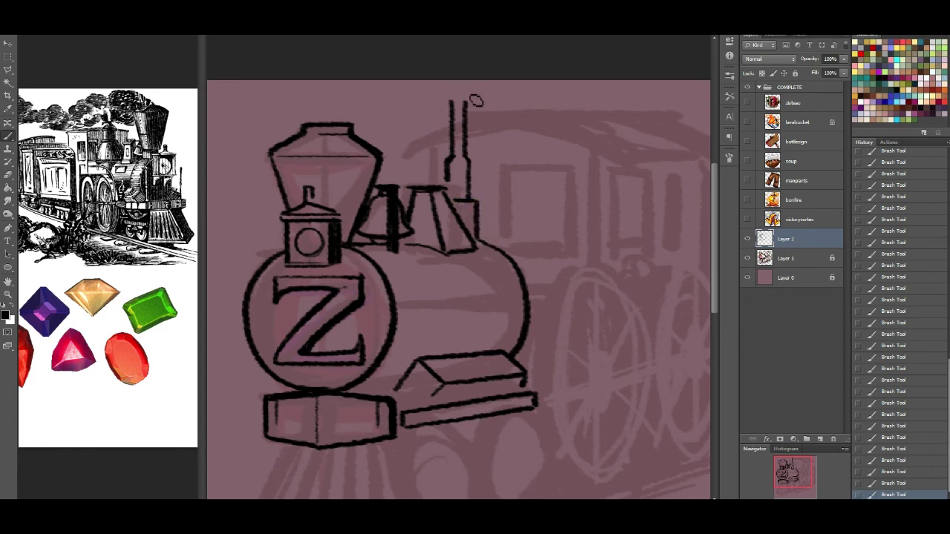
Close the top of the tall thin pipe and draw a short post with a solid black pointed tip in front of it
drag(461, 106, 467, 156)
mouse_move(428, 186)
mouse_down()
mouse_move(429, 146)
mouse_move(449, 139)
mouse_move(431, 159)
mouse_up()
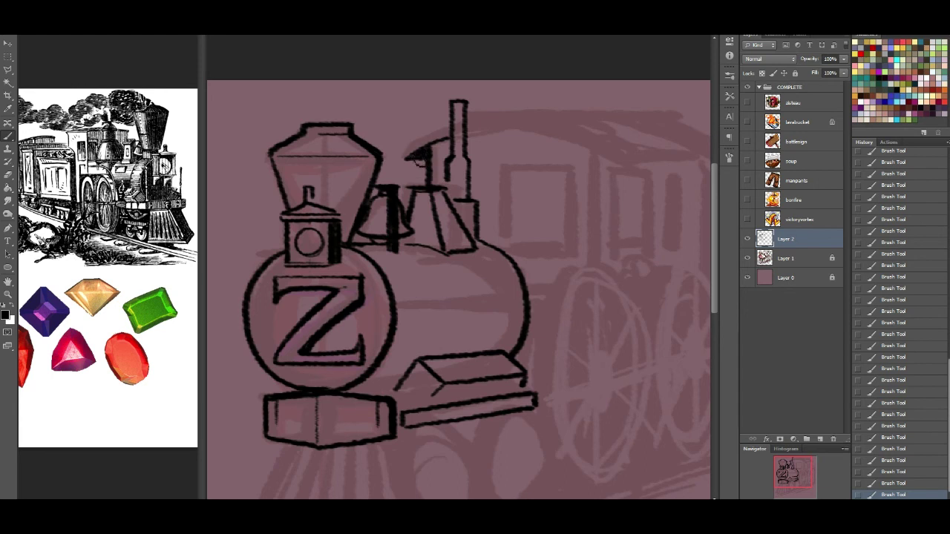
Draw two lengthwise band lines along the boiler's side and a small open highlight shape on its upper surface
drag(805, 462, 796, 482)
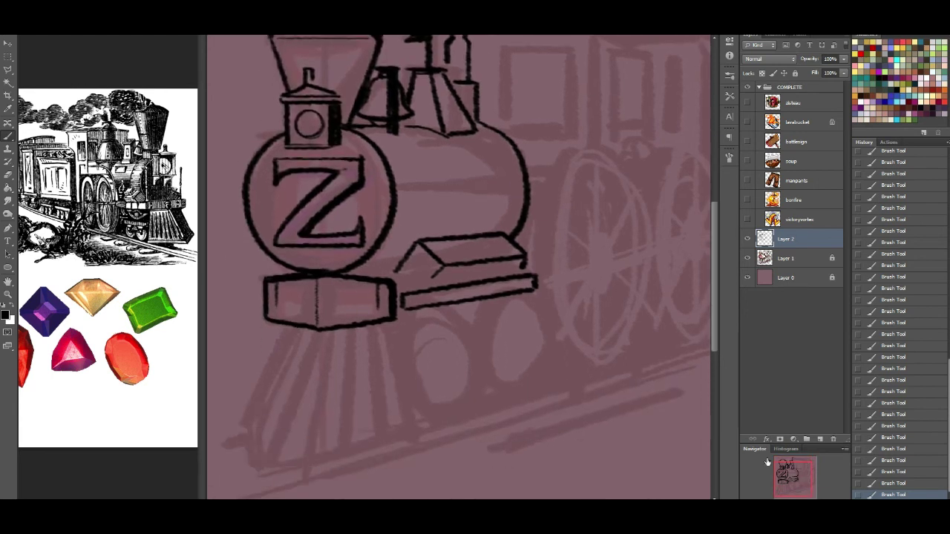
mouse_move(389, 151)
mouse_down()
mouse_move(409, 187)
mouse_move(516, 173)
mouse_up()
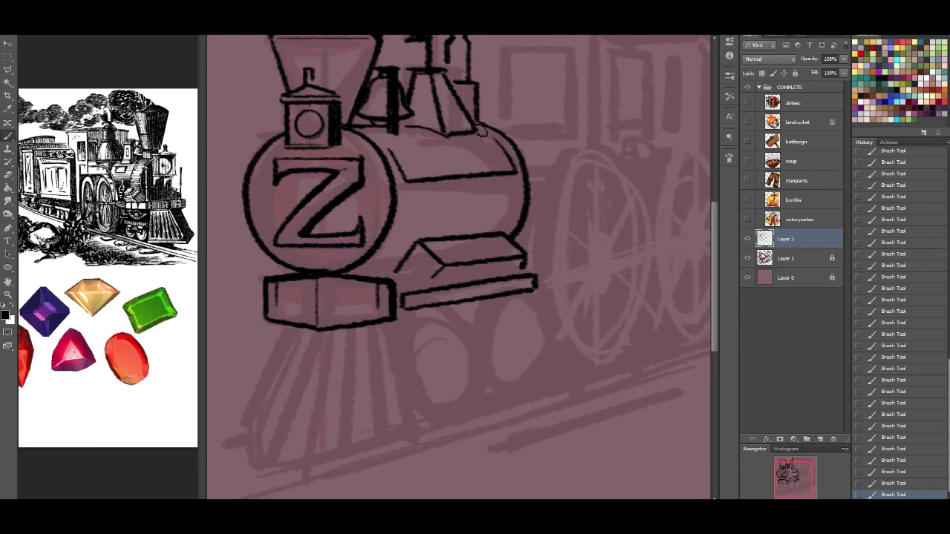
mouse_move(405, 218)
mouse_down()
mouse_move(413, 200)
mouse_move(518, 185)
mouse_up()
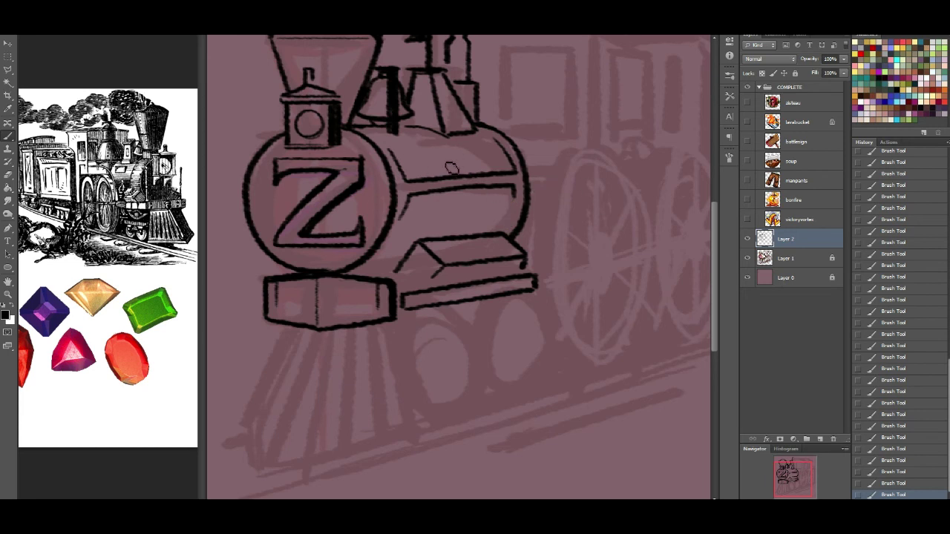
mouse_move(439, 165)
mouse_down()
mouse_move(486, 153)
mouse_move(449, 159)
mouse_move(442, 172)
mouse_move(489, 157)
mouse_up()
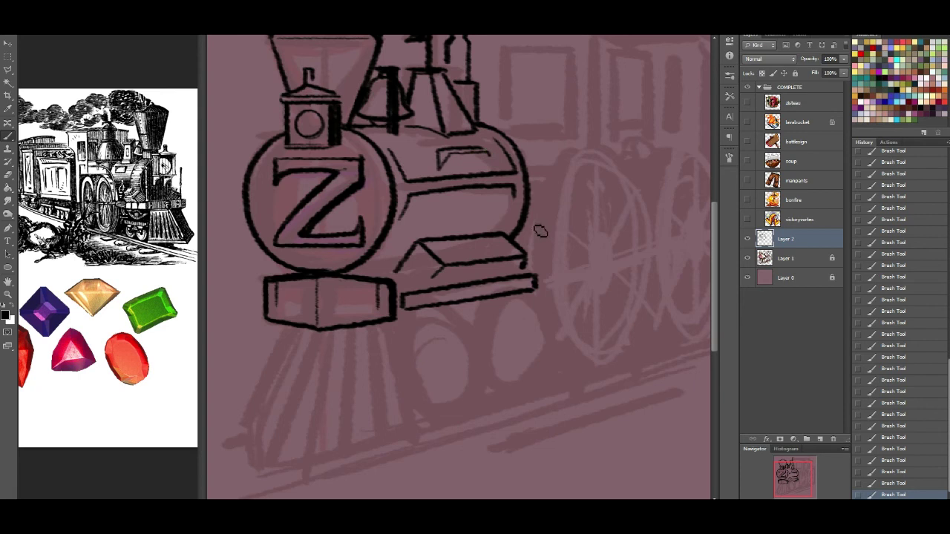
drag(483, 151, 494, 162)
Outline the flared cowcatcher beneath the front beam, with slanted sides and a rising bottom edge
drag(801, 494, 801, 495)
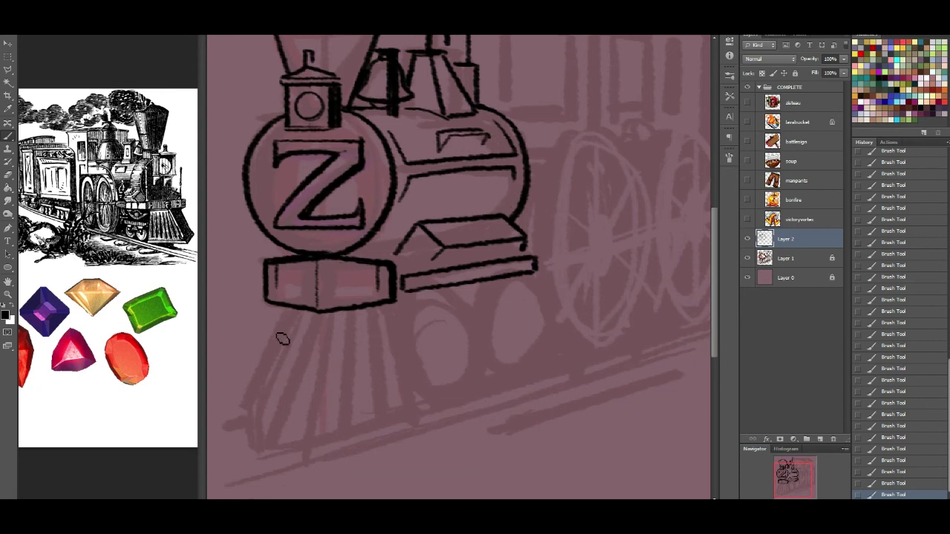
mouse_move(288, 311)
mouse_down()
mouse_move(246, 386)
mouse_move(256, 451)
mouse_move(332, 432)
mouse_up()
drag(421, 408, 442, 399)
drag(392, 307, 416, 407)
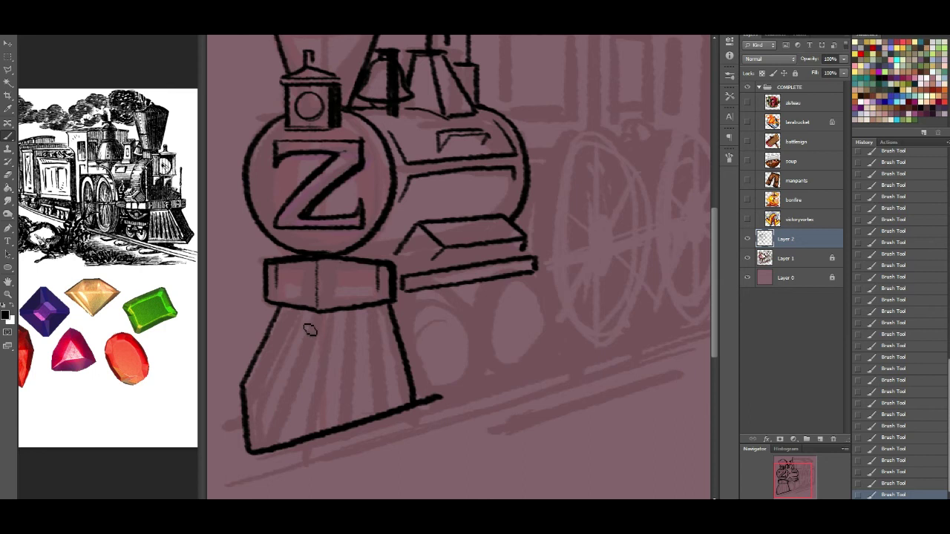
Draw the cowcatcher's slats as lines fanning down from the front beam, some with short hooked ends
drag(307, 317, 289, 355)
drag(282, 387, 263, 426)
drag(324, 321, 299, 429)
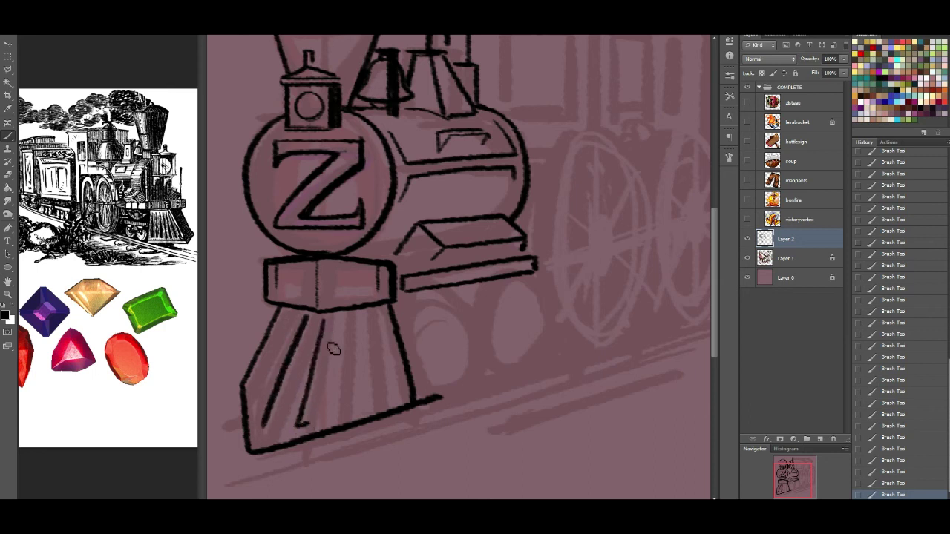
drag(324, 322, 321, 421)
drag(351, 324, 346, 417)
key(ctrl+z)
mouse_move(347, 319)
mouse_down()
mouse_move(341, 415)
mouse_move(361, 412)
mouse_up()
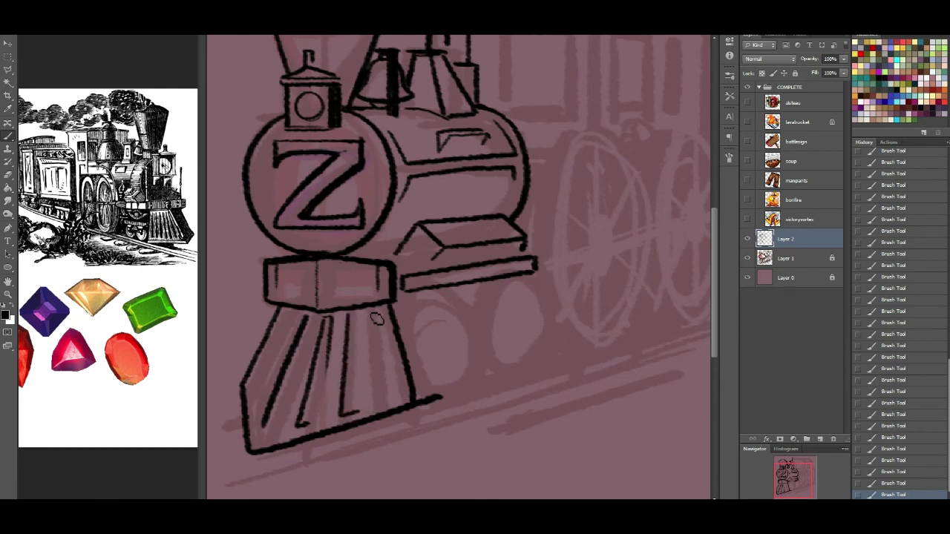
drag(380, 316, 382, 403)
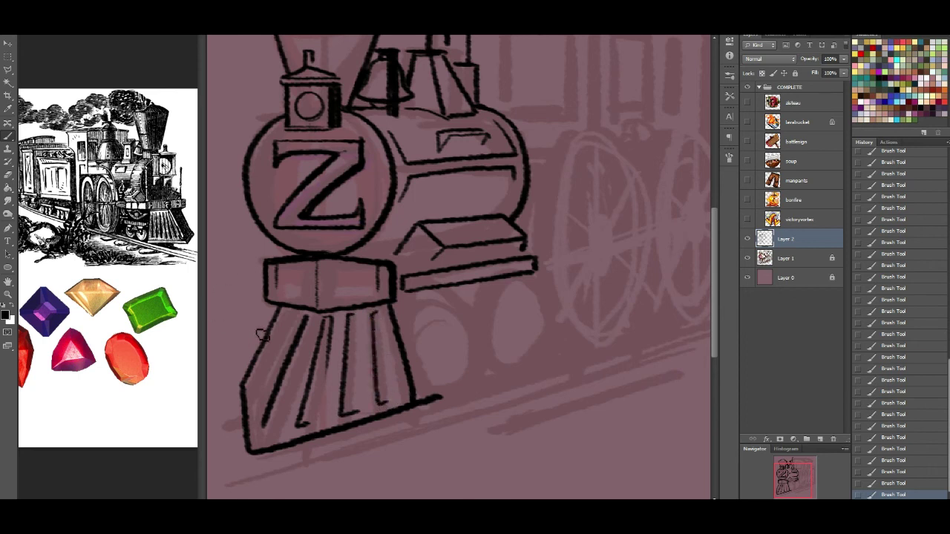
Add a thinner slat line beside the cowcatcher's outer slanted edge, redrawing it until it follows the slope
drag(296, 319, 267, 405)
key(ctrl+z)
drag(292, 318, 257, 408)
key(ctrl+z)
drag(294, 324, 252, 424)
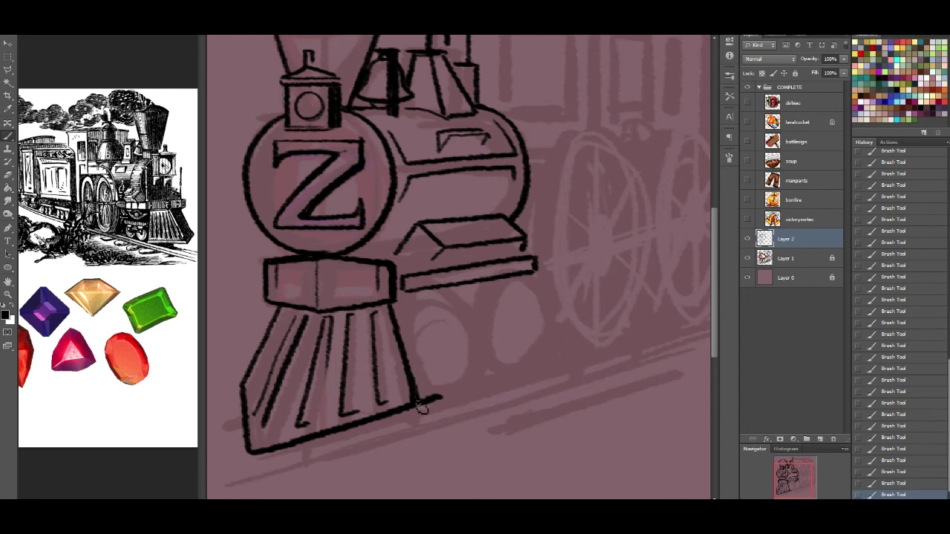
Erase the overshooting line at the cowcatcher's rear bottom corner and return to the brush
key(e)
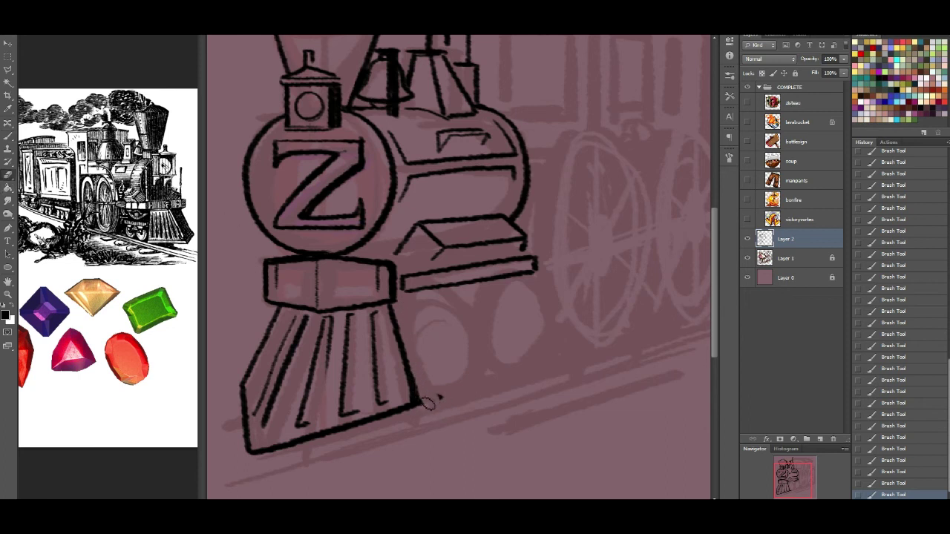
drag(442, 396, 405, 392)
click(401, 392)
click(8, 136)
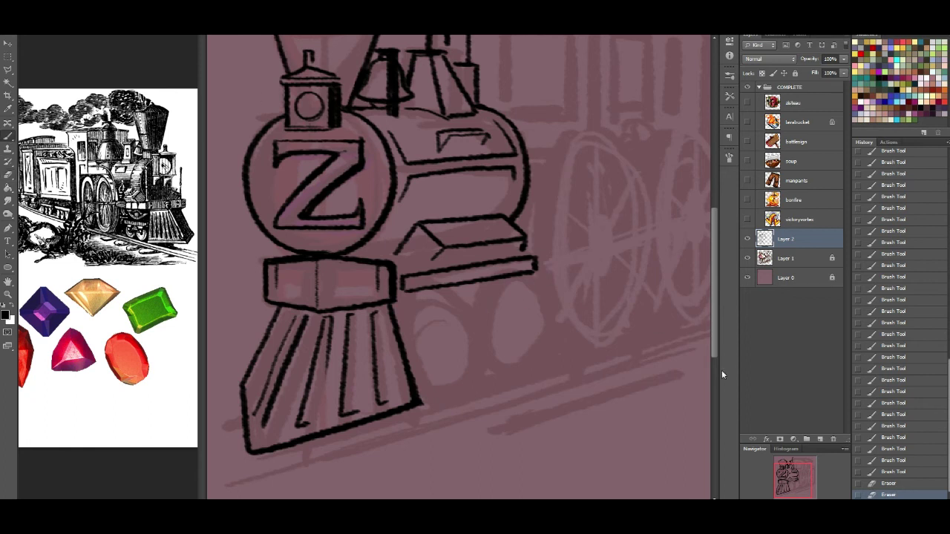
Draw short side supports between the round boiler front and the front beam, and fill the gap beneath the boiler black
mouse_move(809, 484)
mouse_down()
mouse_move(814, 473)
mouse_move(801, 472)
mouse_up()
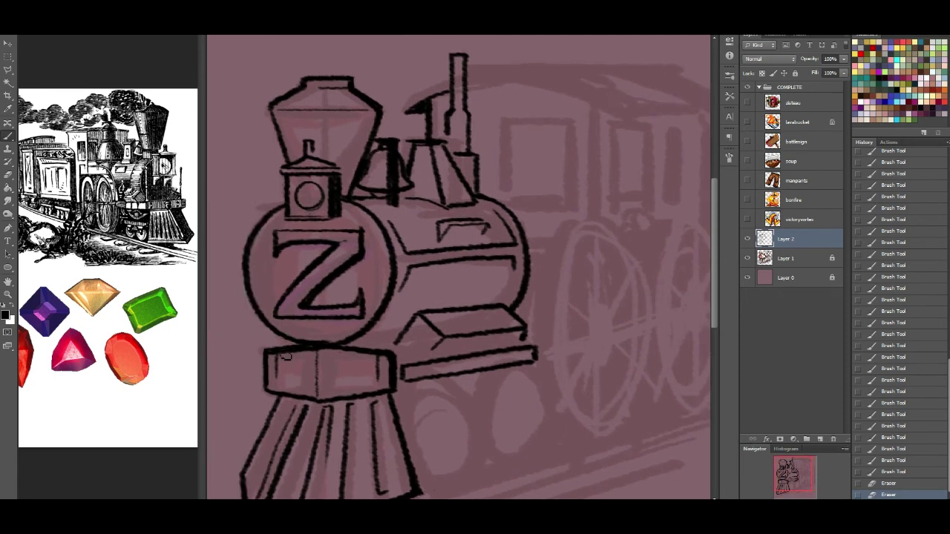
drag(276, 335, 283, 340)
drag(380, 332, 382, 344)
key(ctrl+z)
drag(373, 347, 376, 327)
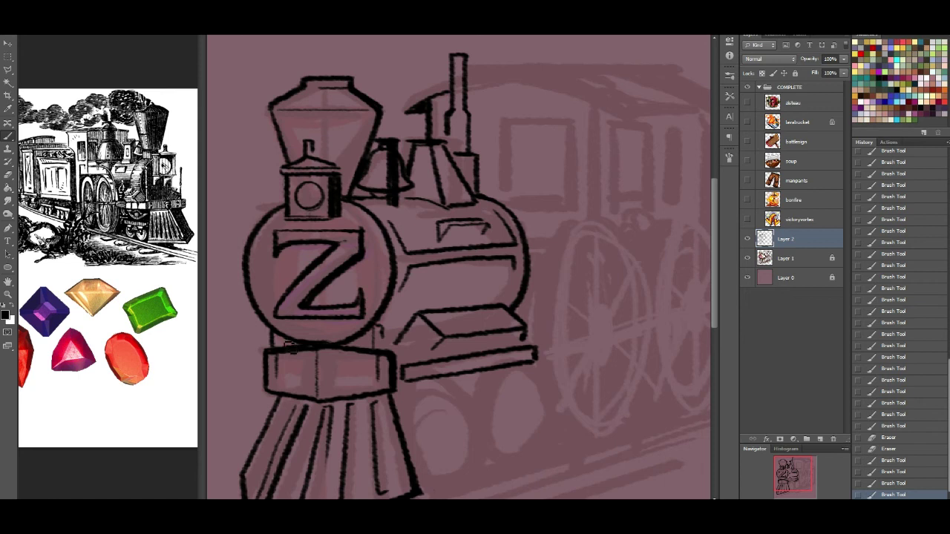
drag(313, 349, 355, 349)
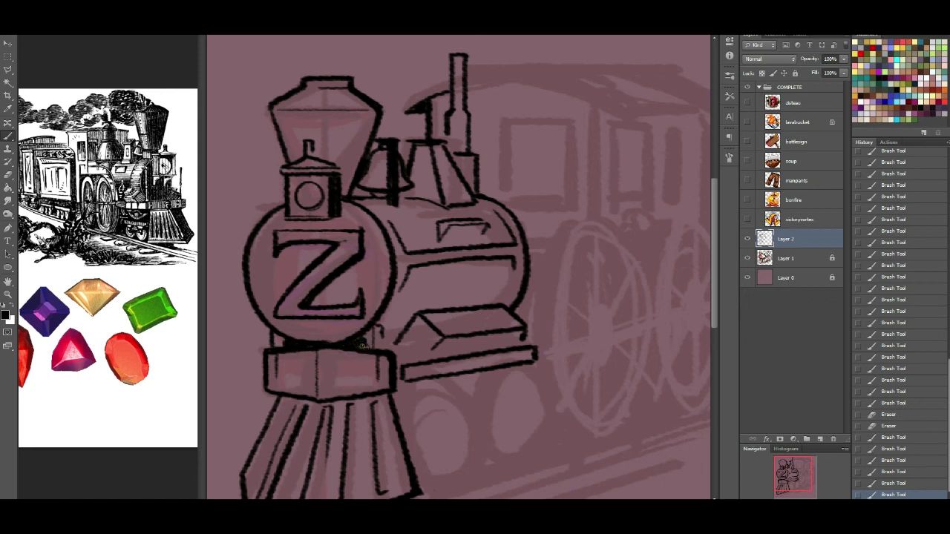
drag(363, 340, 363, 342)
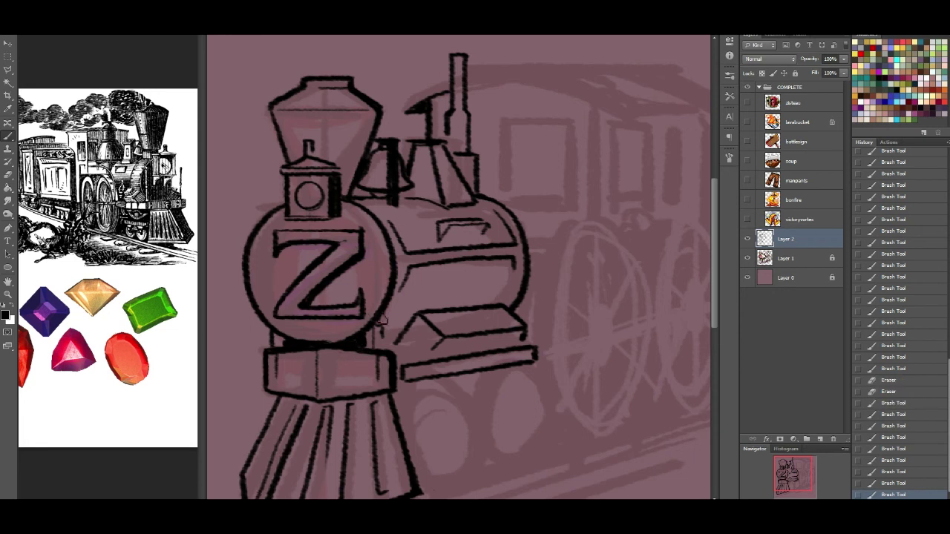
drag(286, 351, 351, 343)
Add thin inner rim curves and short horizontal lines around the Z on the boiler front
drag(266, 244, 272, 308)
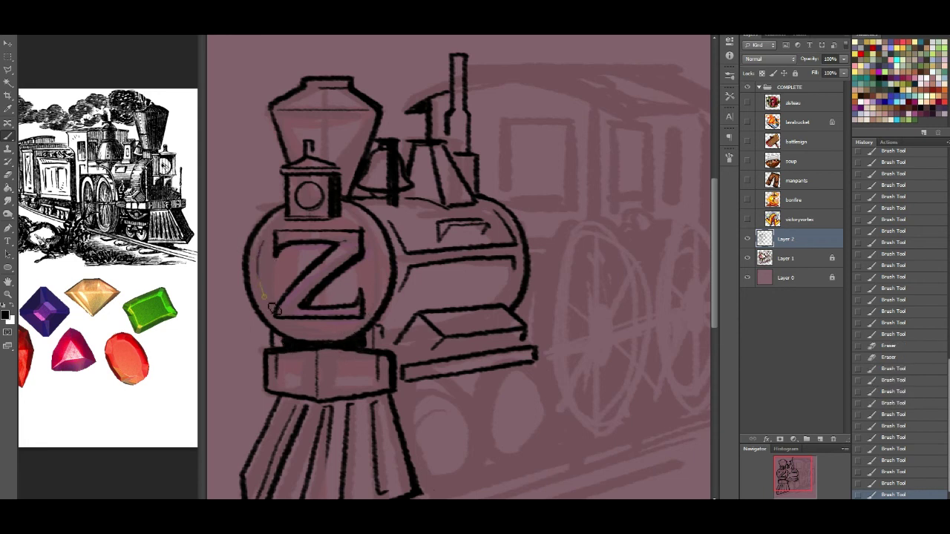
mouse_move(373, 240)
mouse_down()
mouse_move(382, 272)
mouse_move(371, 305)
mouse_up()
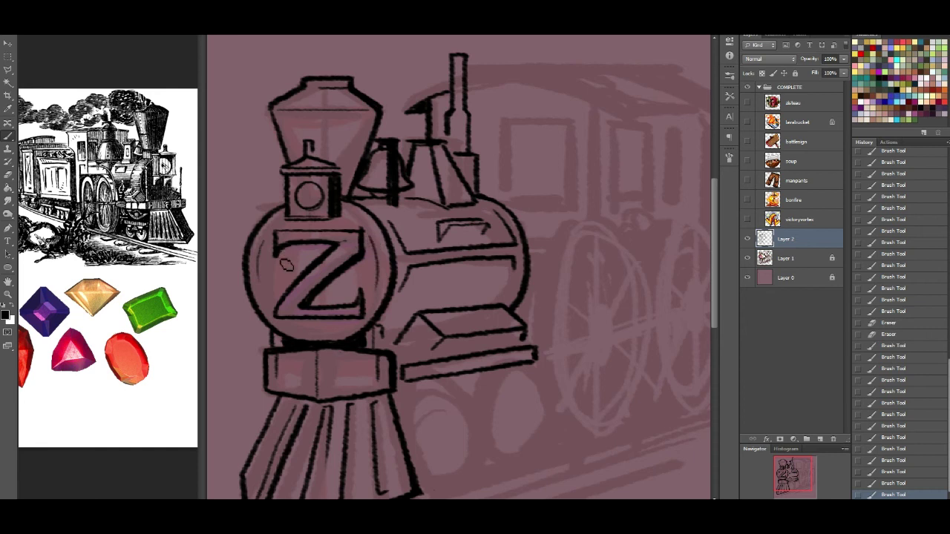
drag(270, 273, 364, 277)
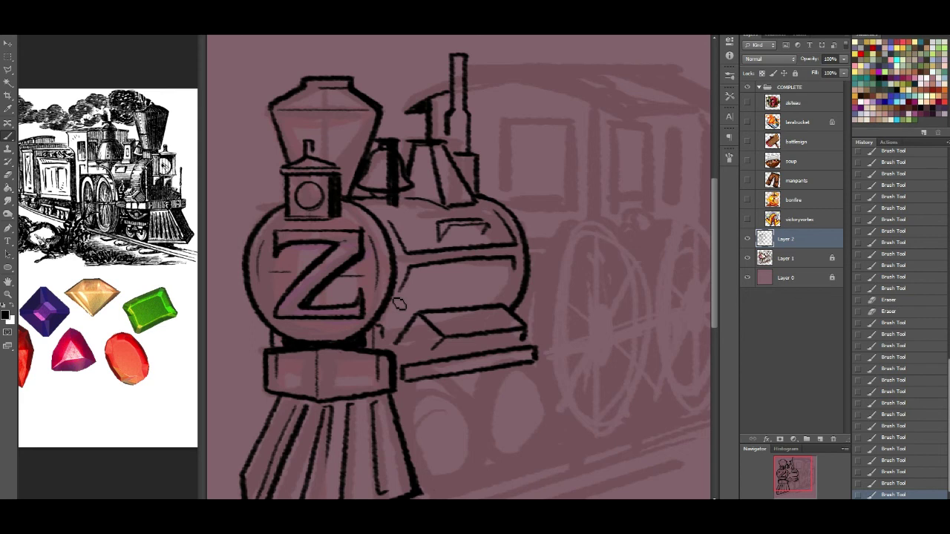
drag(296, 332, 361, 325)
Draw the cab roof's arched front edge, straight lower side edge and curved rear edge behind the tall pipe
drag(809, 481, 815, 465)
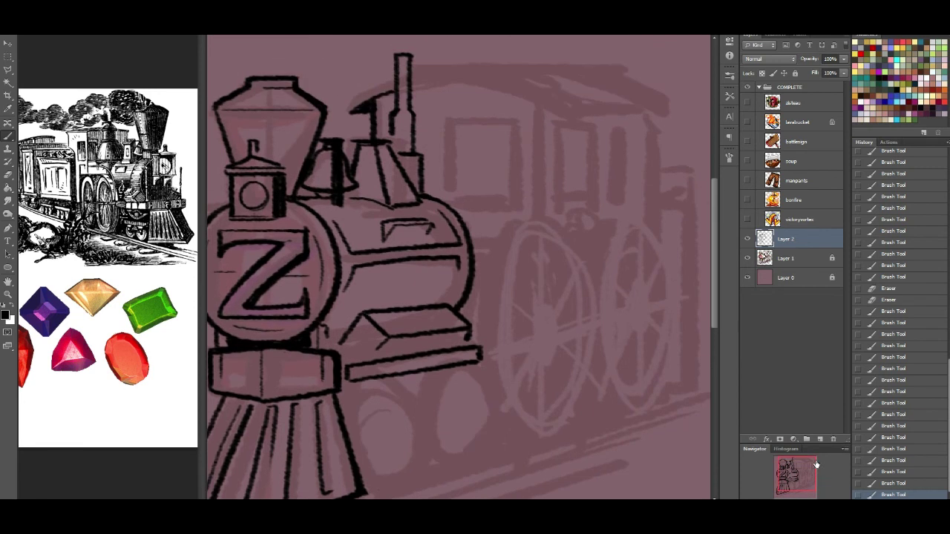
mouse_move(418, 91)
mouse_down()
mouse_move(512, 96)
mouse_move(558, 124)
mouse_move(676, 115)
mouse_up()
key(ctrl+z)
drag(555, 121, 672, 116)
drag(590, 71, 673, 117)
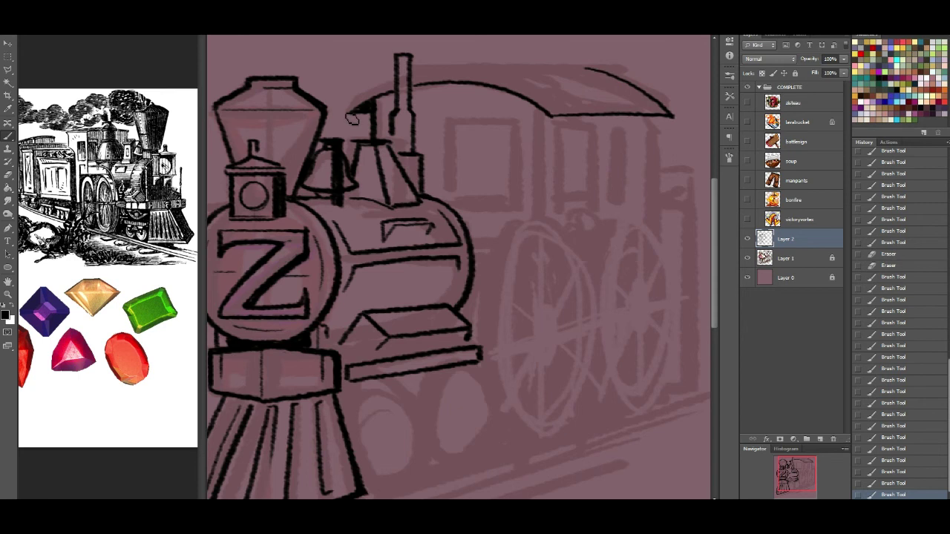
Draw the cab roof's curved, pointed front end on the near side of the tall pipe
mouse_move(351, 112)
mouse_down()
mouse_move(397, 76)
mouse_move(349, 113)
mouse_move(398, 77)
mouse_up()
key(ctrl+z)
key(ctrl+z)
key(ctrl+z)
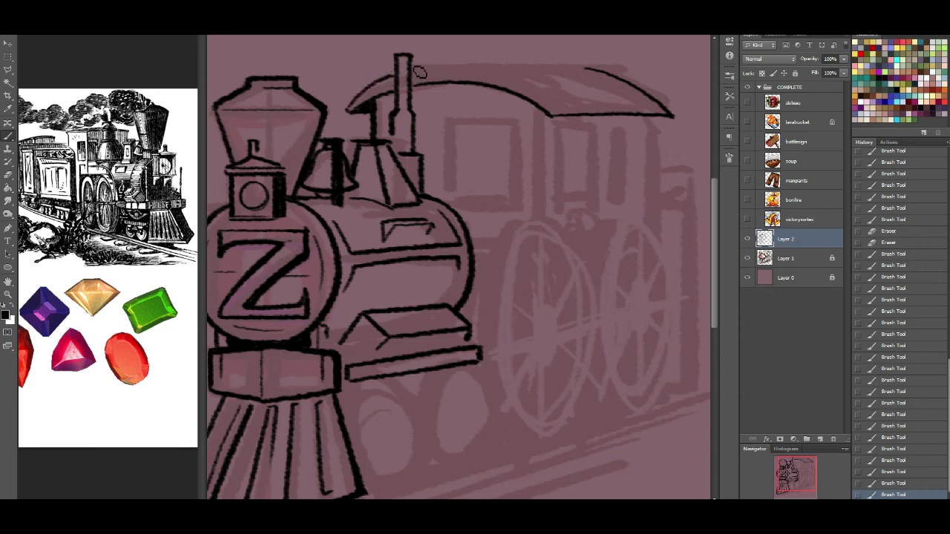
Draw the cab roof's long top edge and a thin trim line following its arched front edge
click(418, 75)
drag(586, 75, 420, 65)
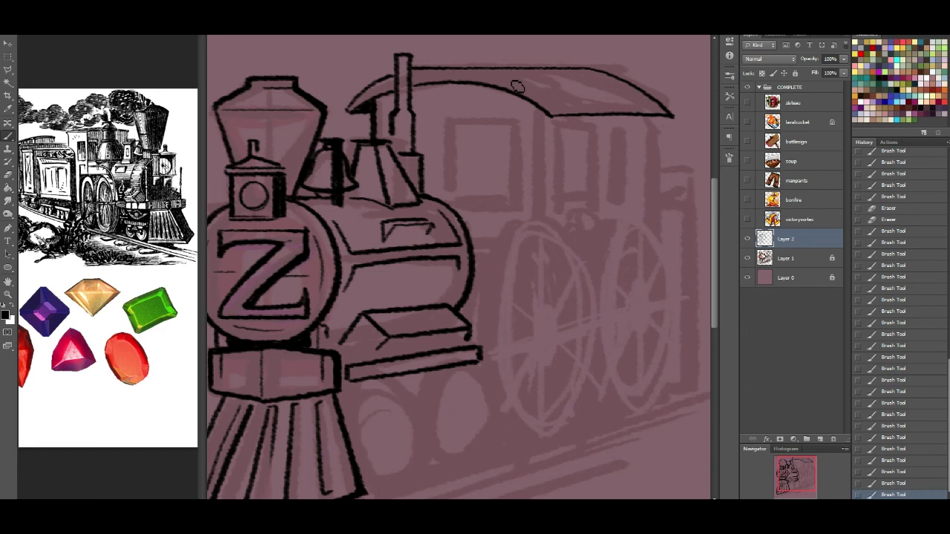
mouse_move(397, 78)
mouse_down()
mouse_move(450, 68)
mouse_move(386, 82)
mouse_move(418, 75)
mouse_up()
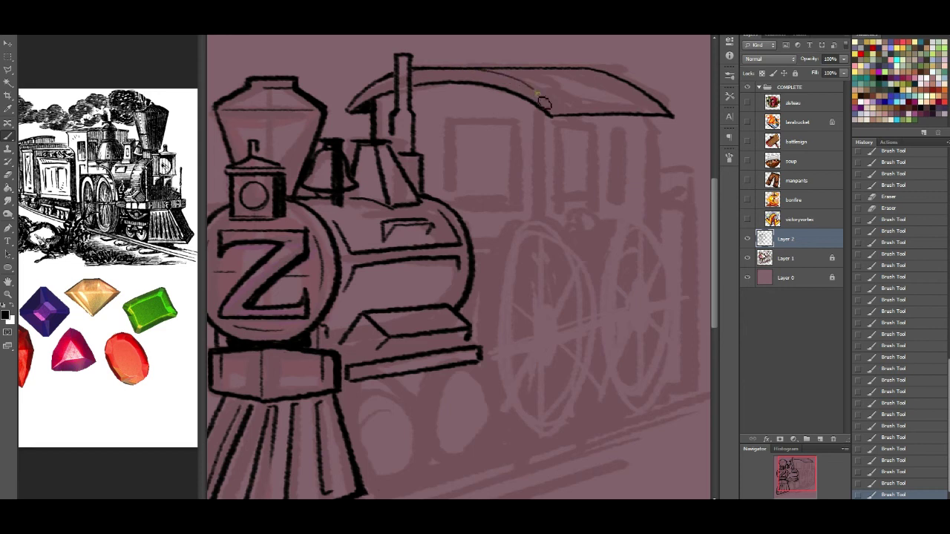
mouse_move(415, 75)
mouse_down()
mouse_move(509, 84)
mouse_move(558, 115)
mouse_up()
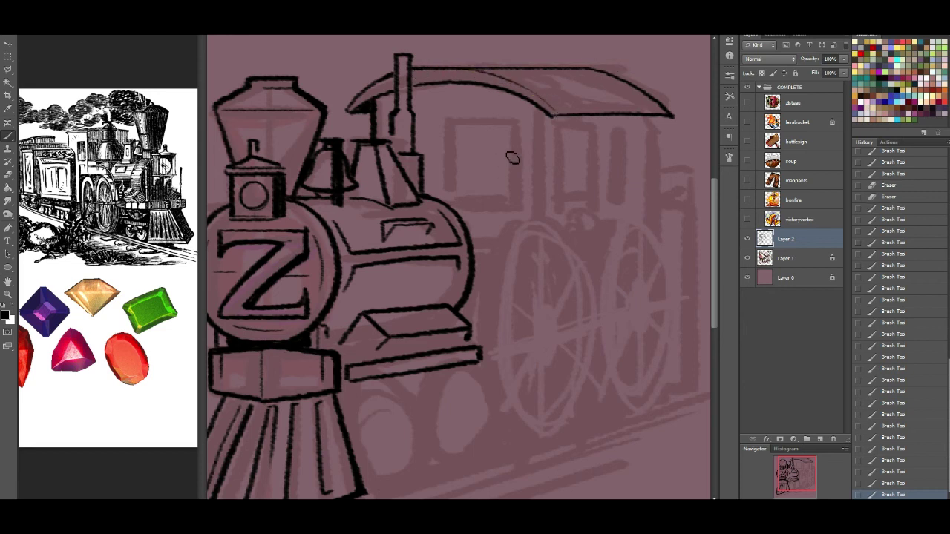
Draw the large rectangular window on the cab's front wall, with a thin inner line along one side
drag(450, 127, 452, 204)
key(ctrl+z)
drag(453, 127, 460, 205)
drag(453, 126, 467, 204)
mouse_move(452, 124)
mouse_down()
mouse_move(519, 131)
mouse_move(515, 192)
mouse_up()
drag(449, 199, 516, 199)
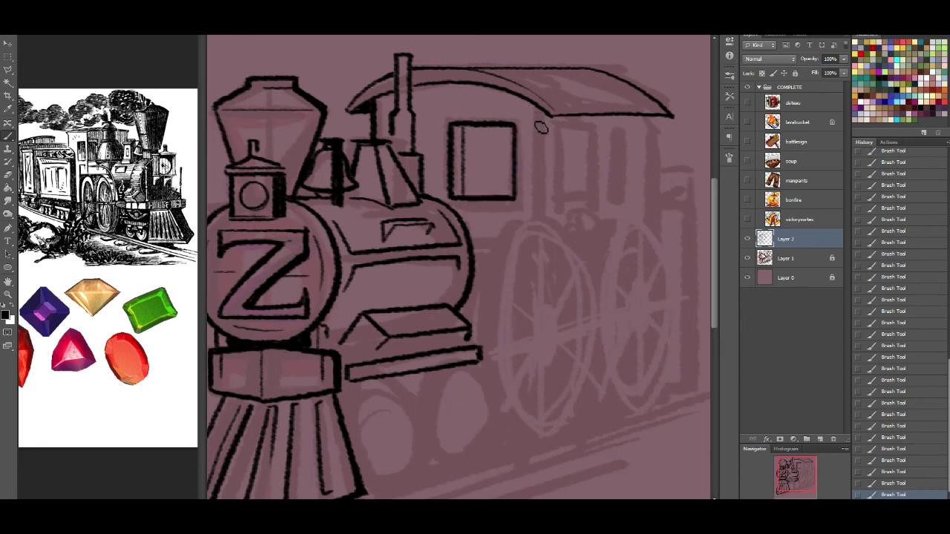
Draw the cab's vertical corner post below the roof and a tall side window with an inner frame line
drag(535, 110, 535, 215)
drag(544, 116, 545, 178)
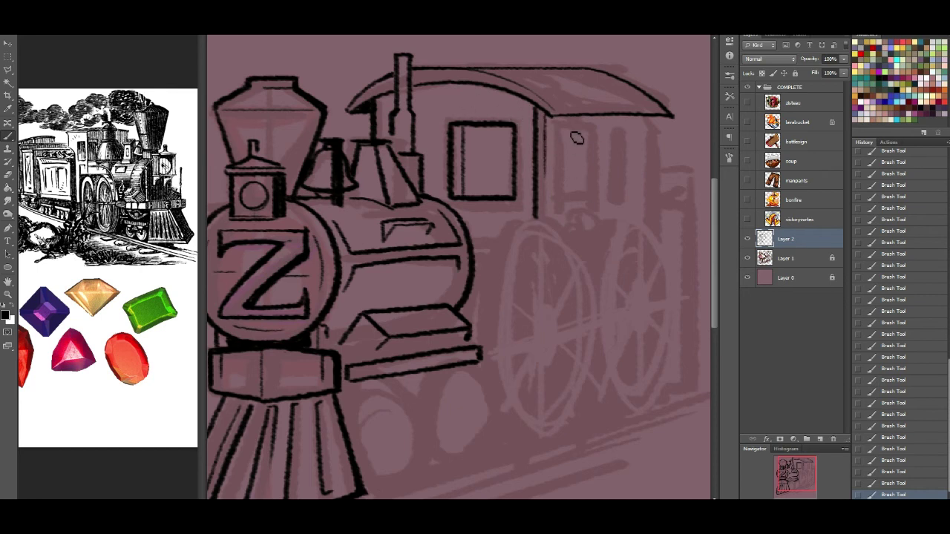
drag(557, 126, 557, 196)
mouse_move(558, 126)
mouse_down()
mouse_move(593, 135)
mouse_move(596, 205)
mouse_move(565, 201)
mouse_move(590, 197)
mouse_up()
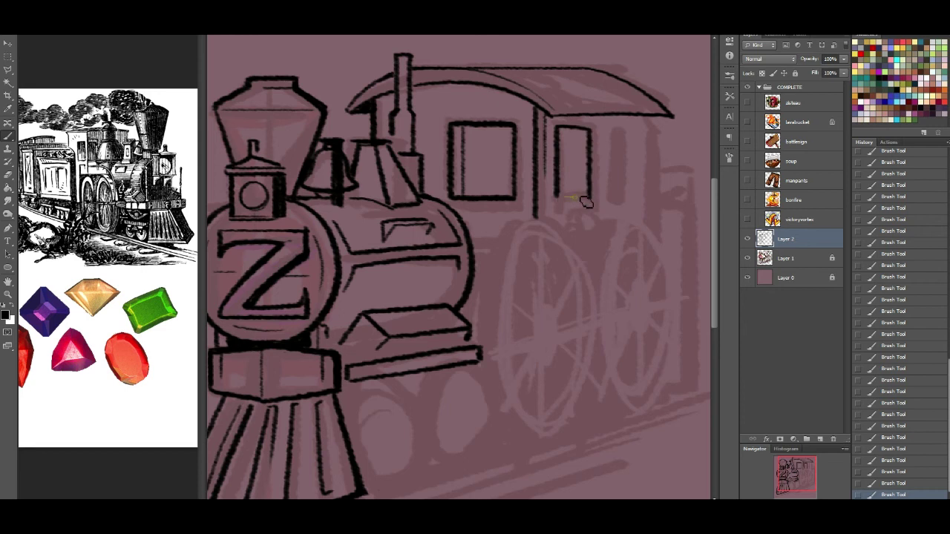
drag(583, 138, 586, 197)
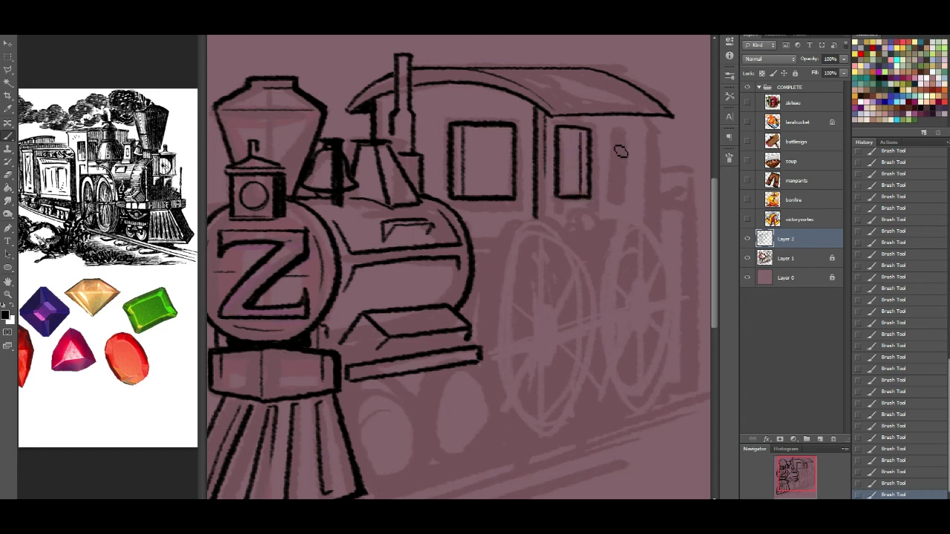
Draw a second, narrow window on the cab's side and the cab's vertical rear edge below the roof
drag(613, 135, 613, 197)
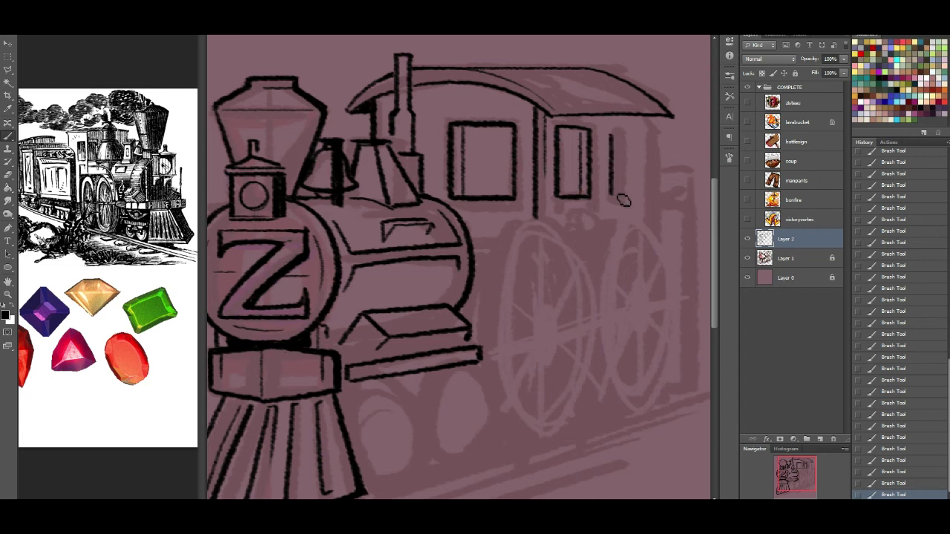
drag(622, 133, 622, 198)
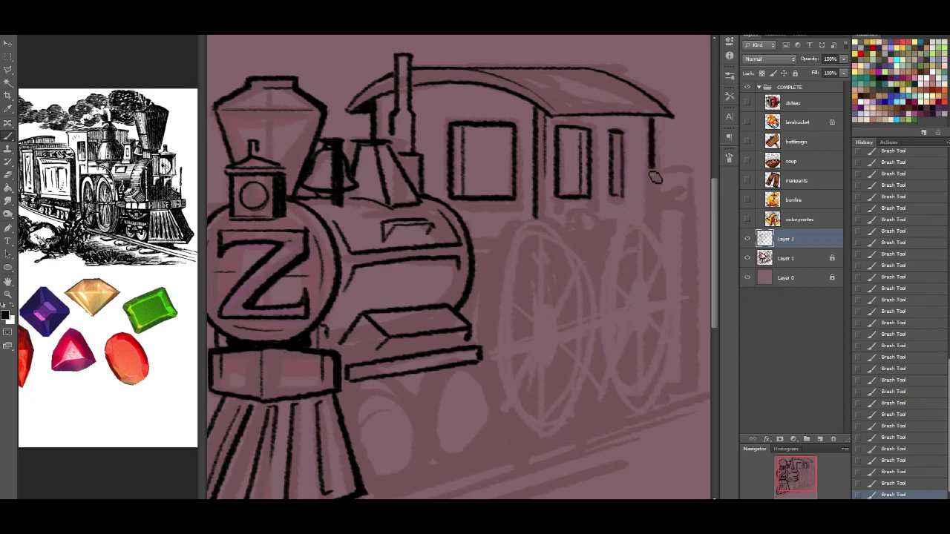
drag(661, 126, 657, 226)
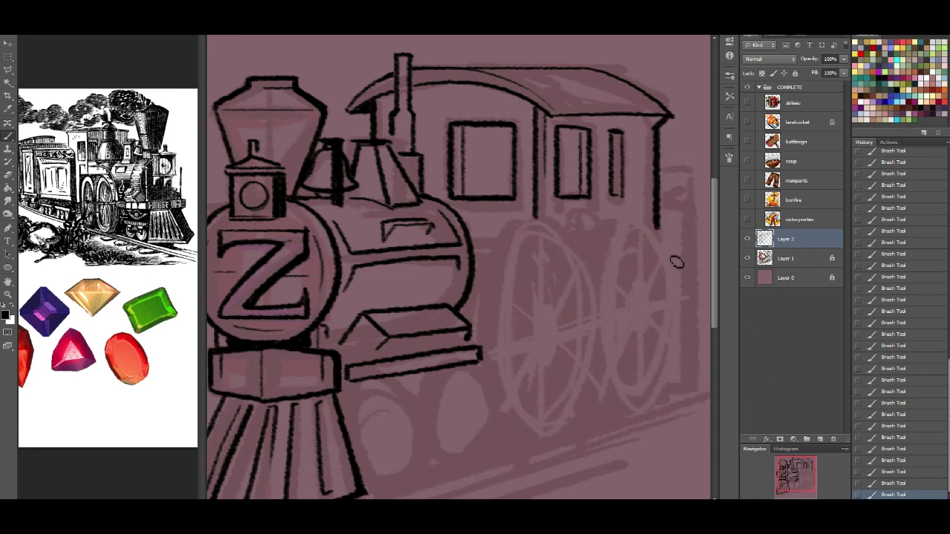
Draw the tender behind the cab, with a lumpy top, a flat rim and a thick black rear edge
mouse_move(661, 167)
mouse_down()
mouse_move(700, 204)
mouse_move(678, 216)
mouse_move(665, 214)
mouse_move(699, 210)
mouse_move(665, 211)
mouse_move(696, 215)
mouse_move(711, 354)
mouse_move(677, 358)
mouse_up()
key(ctrl+z)
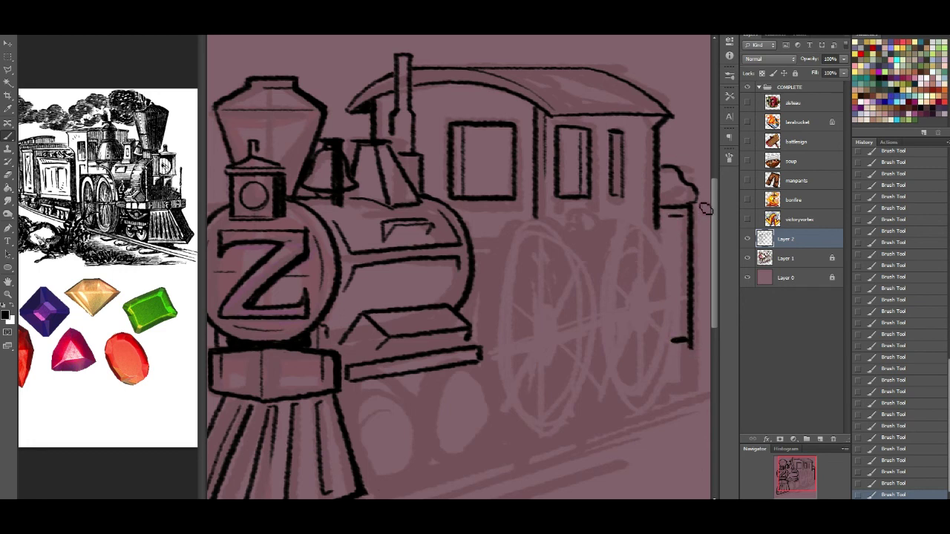
drag(699, 204, 702, 347)
drag(697, 210, 698, 343)
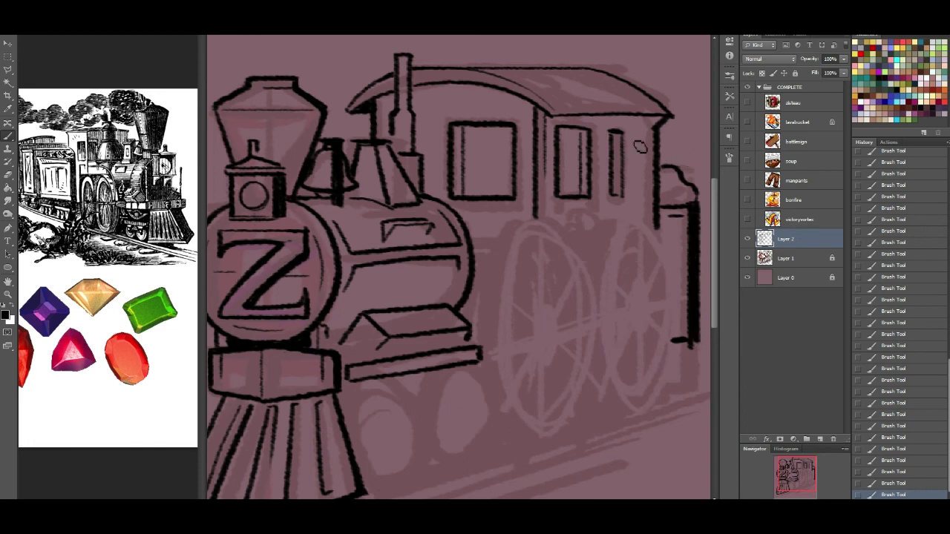
Thicken the rim corner at the tender's rear edge and erase the stray line at the edge's base
drag(701, 191, 709, 185)
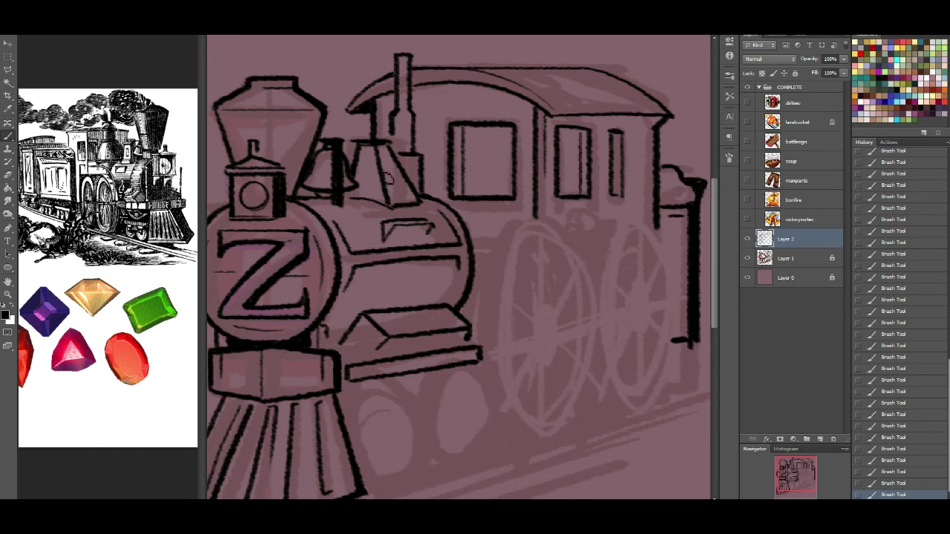
key(e)
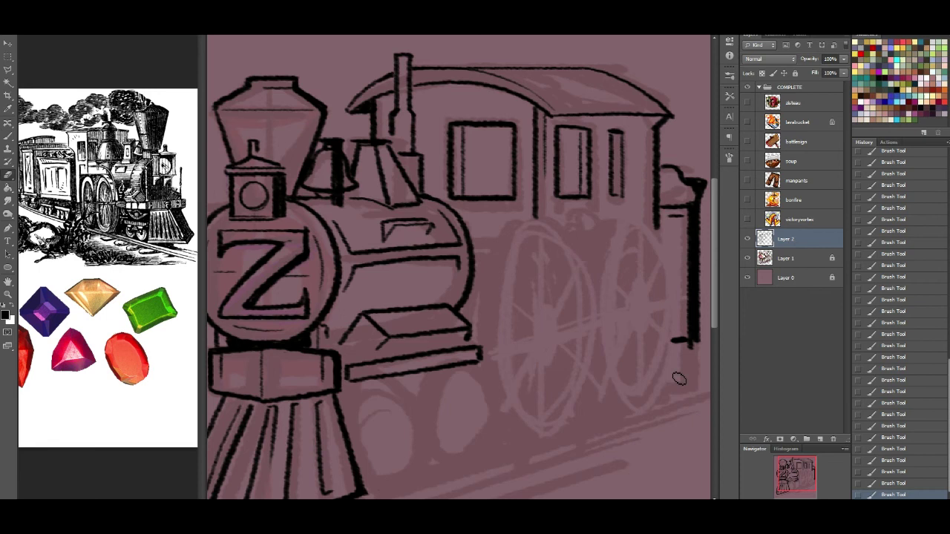
click(699, 351)
Fill the cab's narrow side window with black and thicken the inner frame line of the tall side window
click(8, 137)
drag(615, 140, 616, 200)
drag(582, 139, 580, 127)
Select the panes of the cab's front window and tall side window, expand the selection and fill it with the black foreground colour
click(8, 83)
click(475, 164)
shift+click(564, 195)
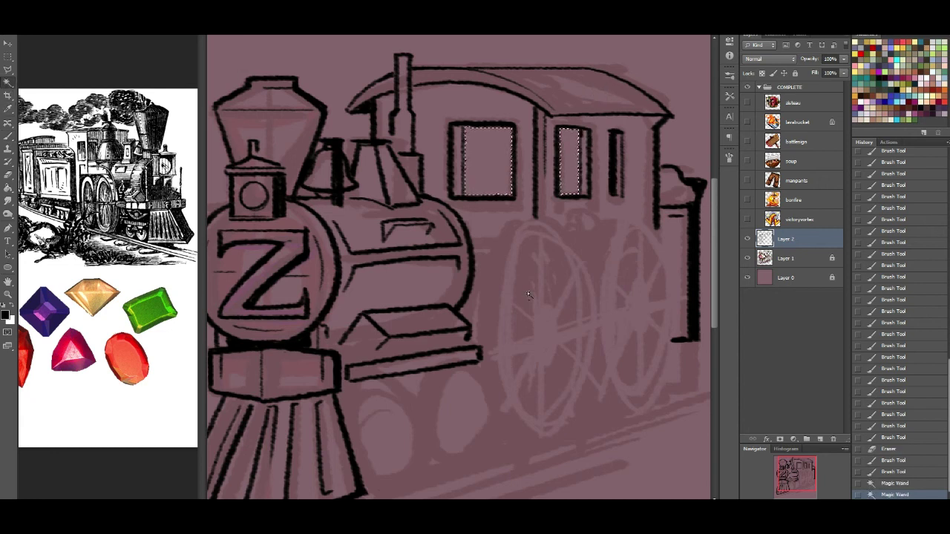
key(Return)
key(shift+F5)
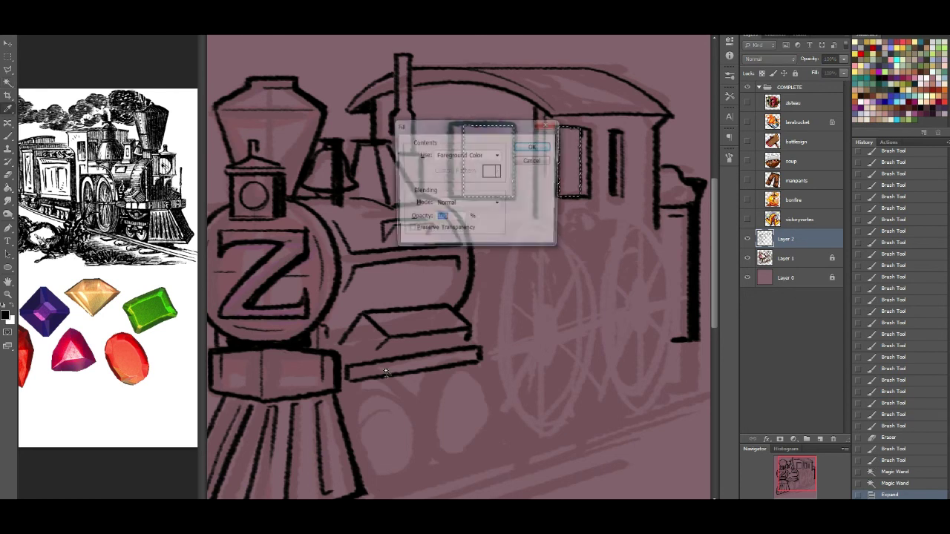
key(Return)
key(ctrl+d)
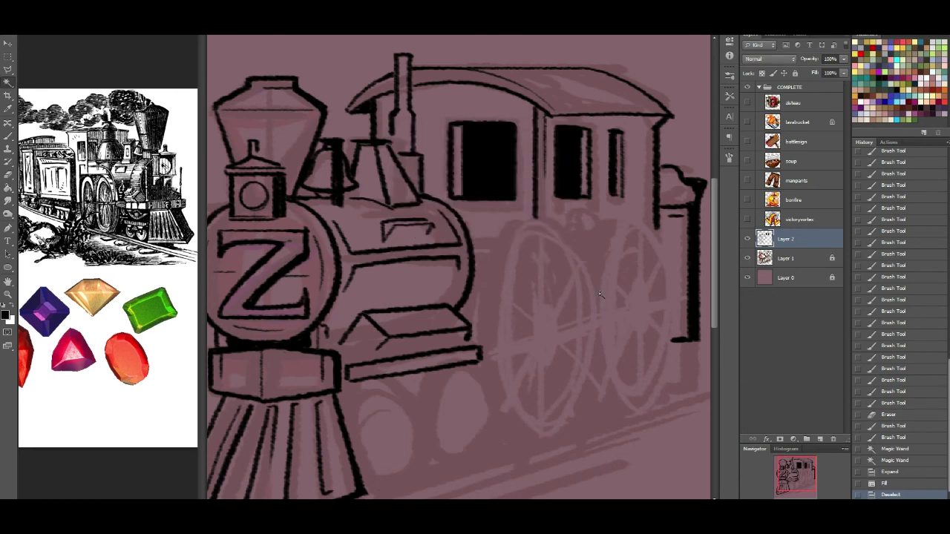
On a new layer, draw a tall ellipse path for the front driving wheel, stroke it with the brush and align it with the sketch
mouse_move(824, 475)
mouse_down()
mouse_move(797, 487)
mouse_move(789, 470)
mouse_move(788, 484)
mouse_move(811, 485)
mouse_up()
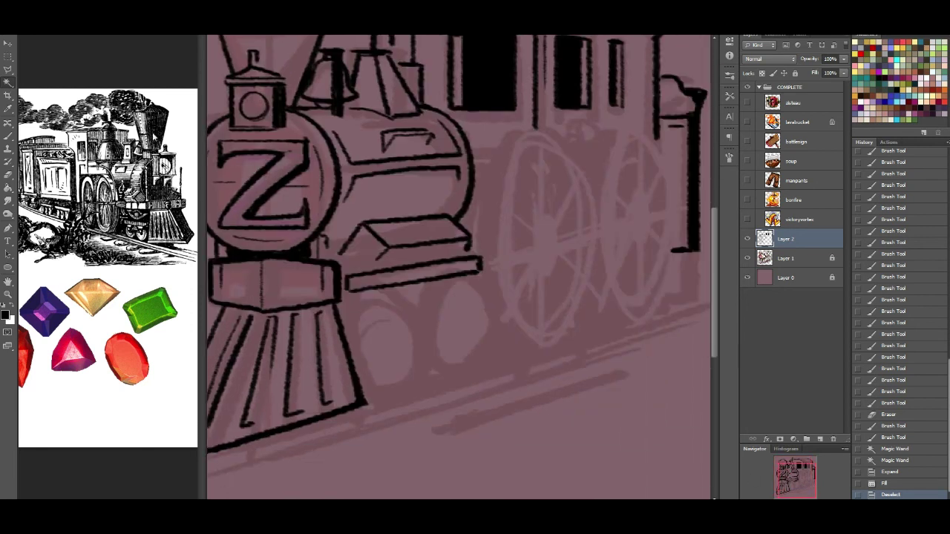
key(b)
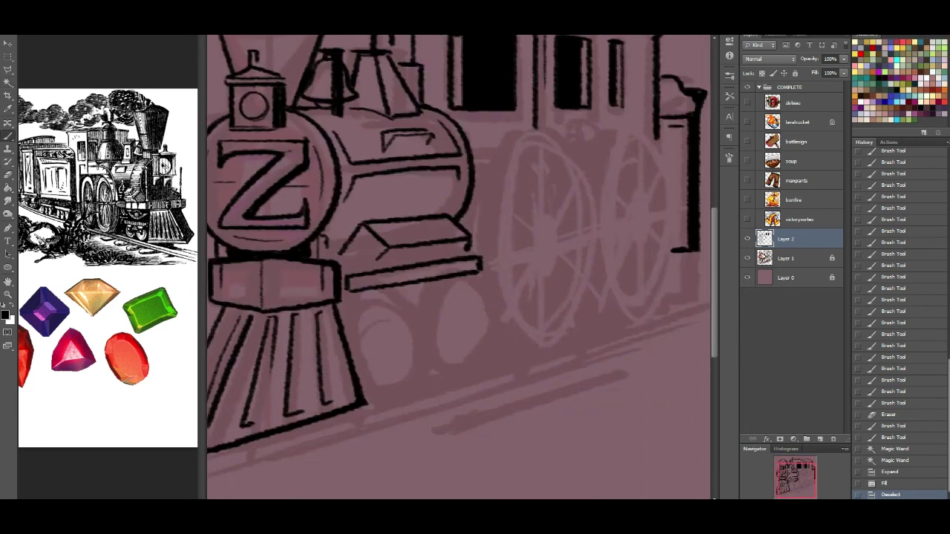
click(821, 439)
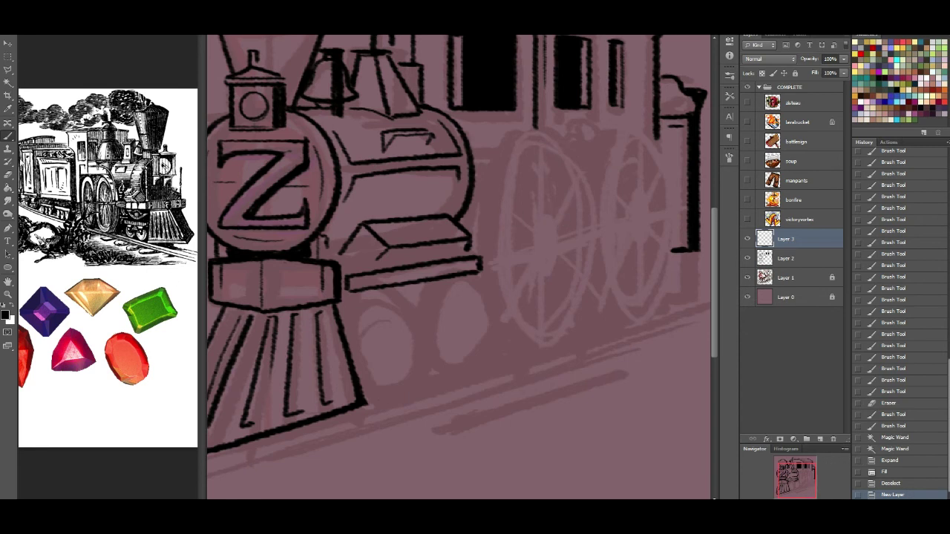
click(8, 266)
drag(517, 148, 600, 353)
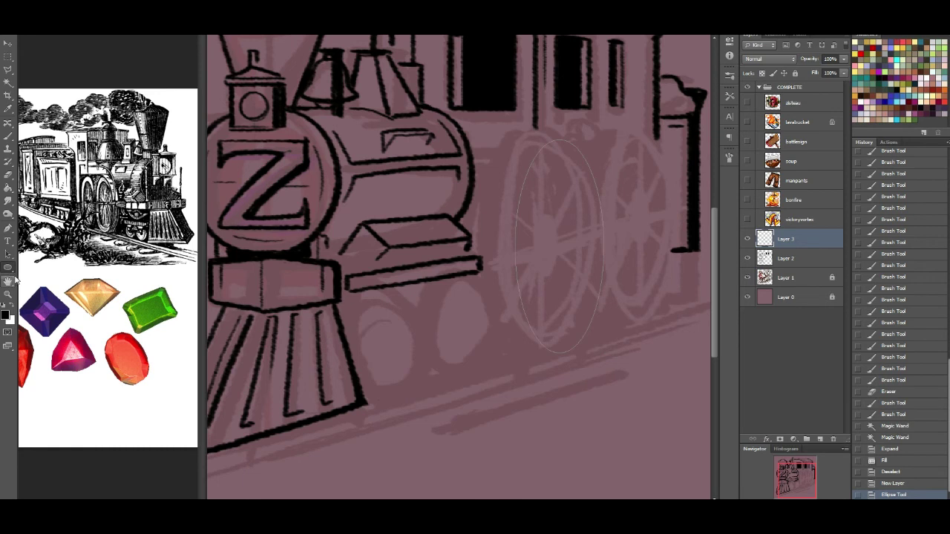
click(9, 233)
right_click(518, 202)
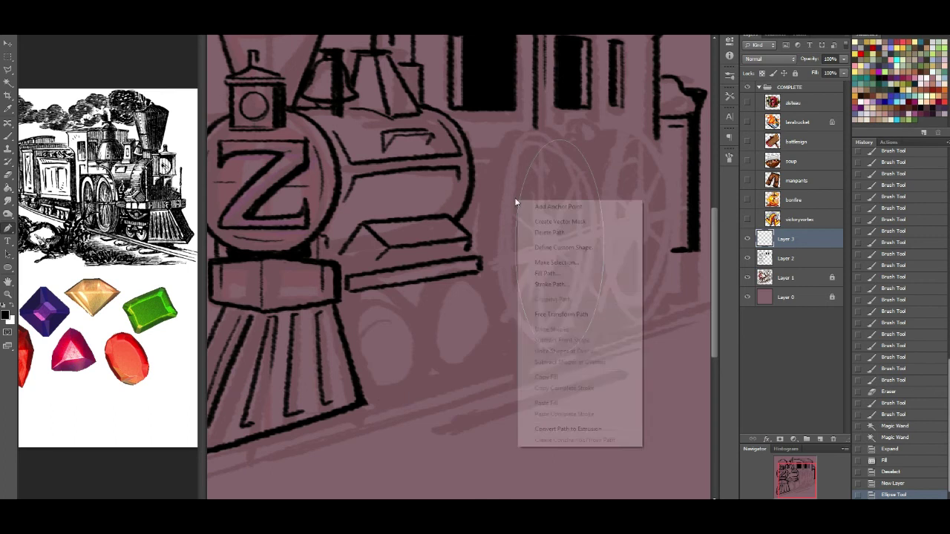
click(567, 285)
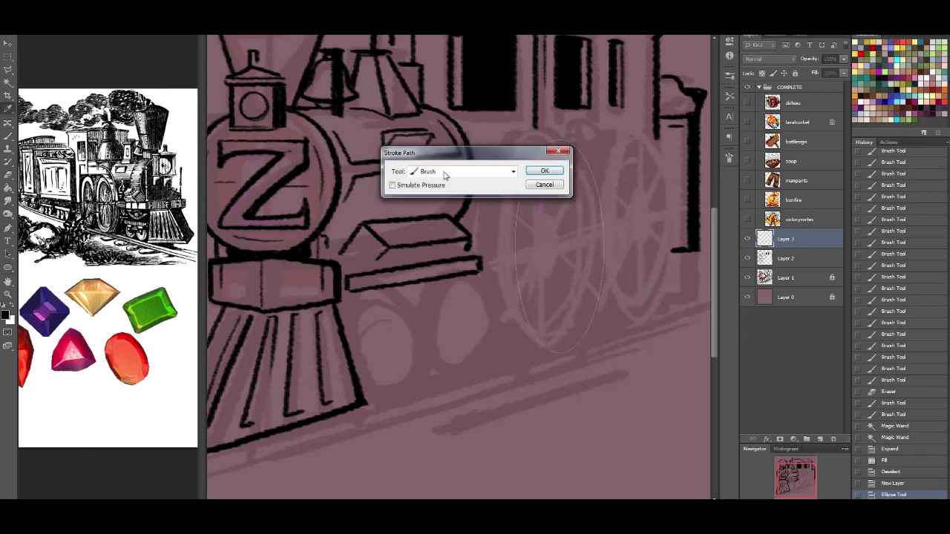
click(545, 171)
key(Escape)
key(v)
drag(563, 206, 543, 201)
Duplicate the wheel ring, offset and slightly widen the copy to give the rim thickness, and merge it with the original ring
drag(791, 240, 820, 440)
drag(541, 252, 568, 236)
key(ctrl+t)
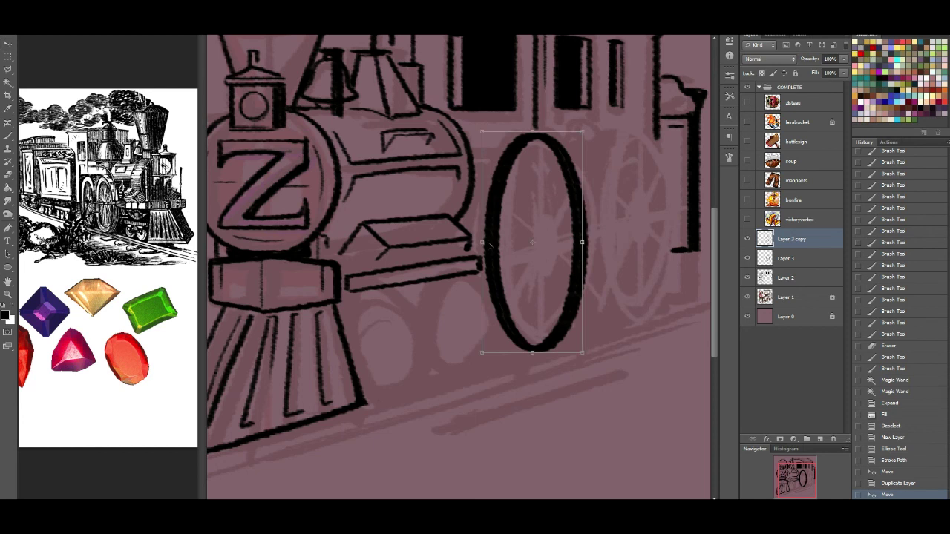
drag(481, 242, 478, 242)
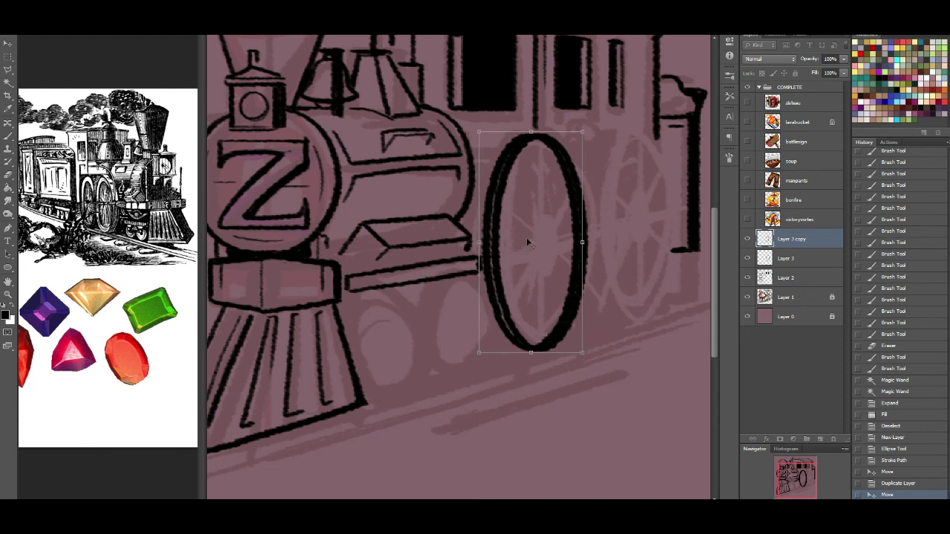
key(Return)
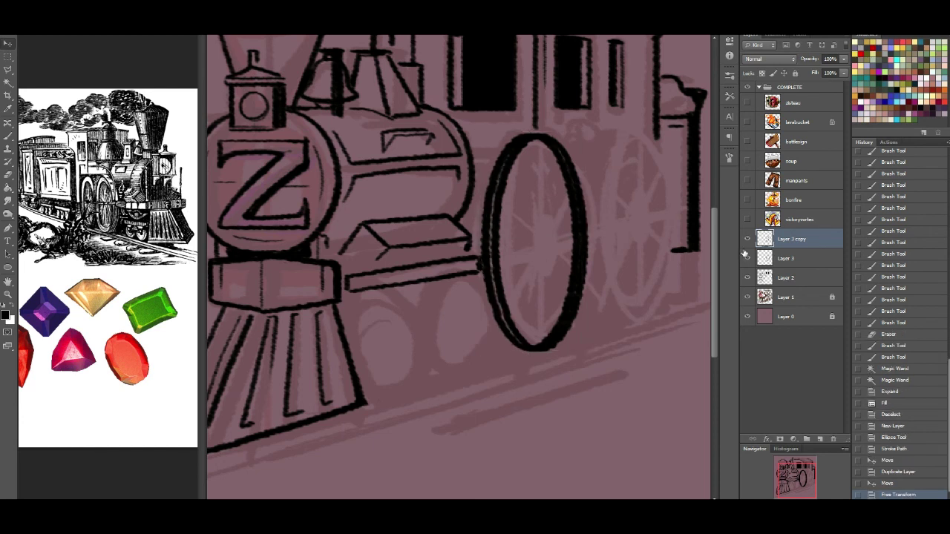
key(ctrl+e)
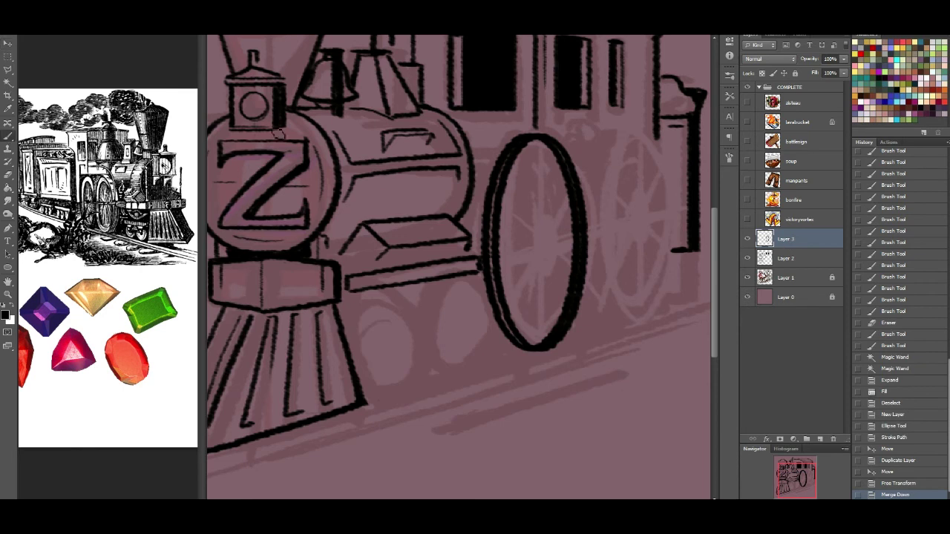
Fill the gap between the two ellipses along the wheel's front side with black brush strokes
drag(511, 156, 495, 257)
drag(506, 289, 496, 235)
key(ctrl+z)
drag(493, 200, 495, 291)
drag(491, 248, 508, 321)
drag(501, 296, 509, 314)
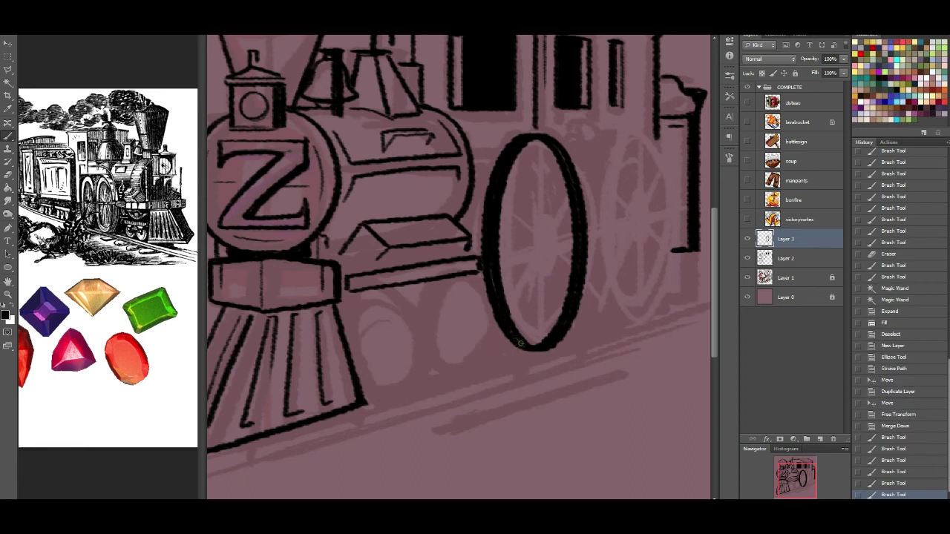
drag(487, 262, 487, 222)
drag(487, 231, 491, 190)
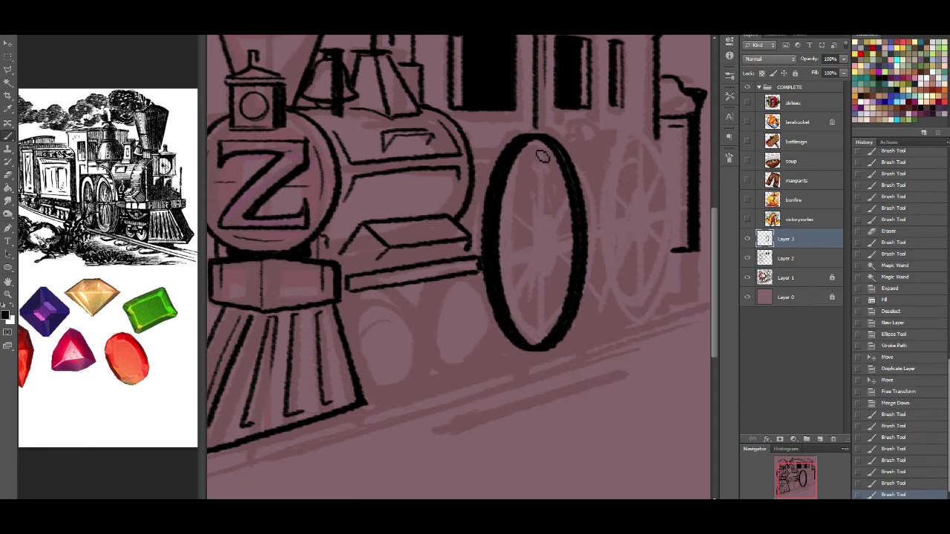
Draw the wheel's curved hub line and thin concentric arcs inside the rim, and touch up the rim's lowest point
mouse_move(539, 159)
mouse_down()
mouse_move(542, 218)
mouse_move(531, 247)
mouse_move(544, 279)
mouse_move(554, 264)
mouse_up()
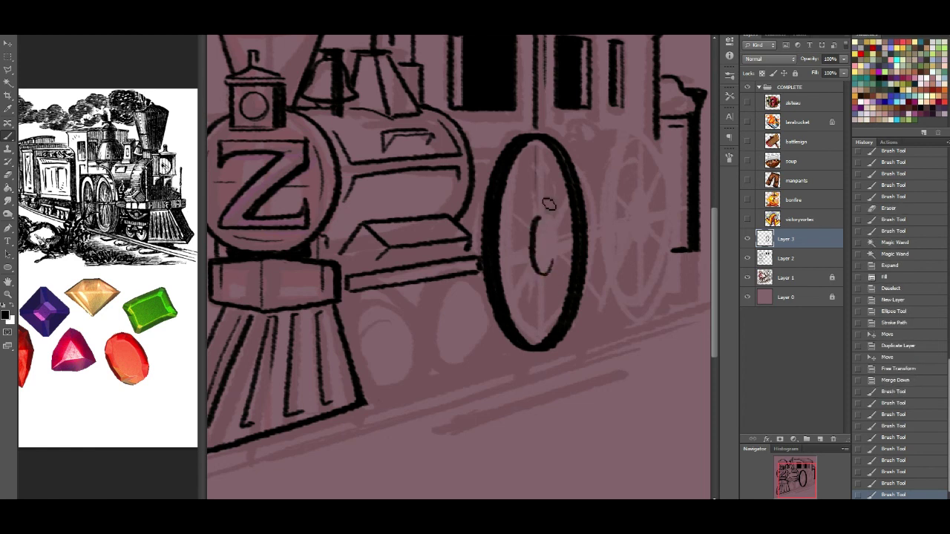
mouse_move(525, 207)
mouse_down()
mouse_move(545, 192)
mouse_move(562, 271)
mouse_up()
key(ctrl+z)
drag(533, 194, 530, 276)
key(ctrl+z)
mouse_move(524, 195)
mouse_down()
mouse_move(519, 258)
mouse_move(541, 305)
mouse_up()
key(ctrl+z)
mouse_move(533, 190)
mouse_down()
mouse_move(518, 244)
mouse_move(553, 301)
mouse_up()
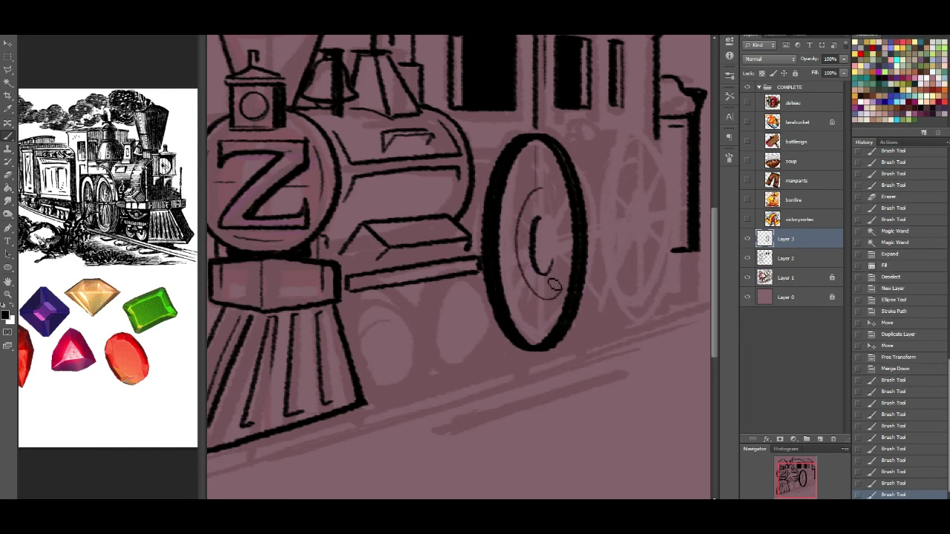
key(ctrl+z)
mouse_move(531, 199)
mouse_down()
mouse_move(549, 299)
mouse_move(540, 306)
mouse_up()
drag(521, 182, 555, 192)
mouse_move(527, 161)
mouse_down()
mouse_move(541, 163)
mouse_move(559, 200)
mouse_up()
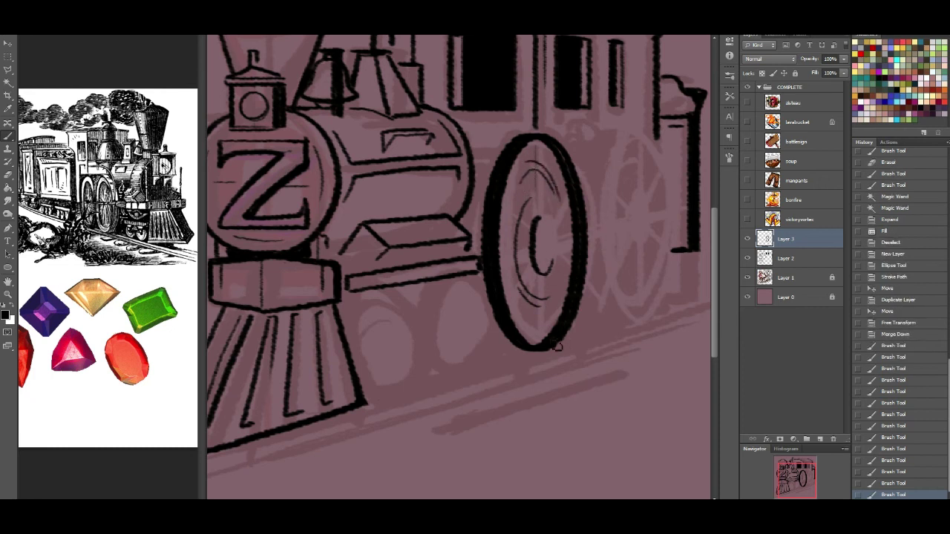
drag(544, 346, 531, 349)
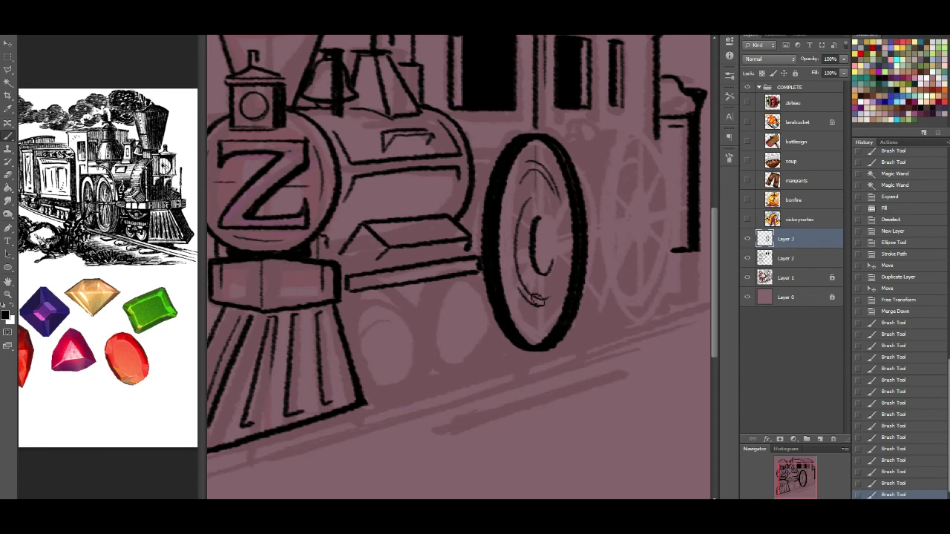
Duplicate the finished driving wheel, place the copy behind it under the cab's rear and scale it slightly smaller
click(8, 45)
mouse_move(578, 210)
mouse_down()
mouse_move(584, 195)
mouse_move(584, 210)
mouse_up()
drag(830, 253, 807, 439)
drag(594, 247, 692, 230)
key(ctrl+t)
drag(685, 126, 681, 131)
mouse_move(657, 170)
mouse_down()
mouse_move(665, 161)
mouse_move(659, 172)
mouse_up()
key(Return)
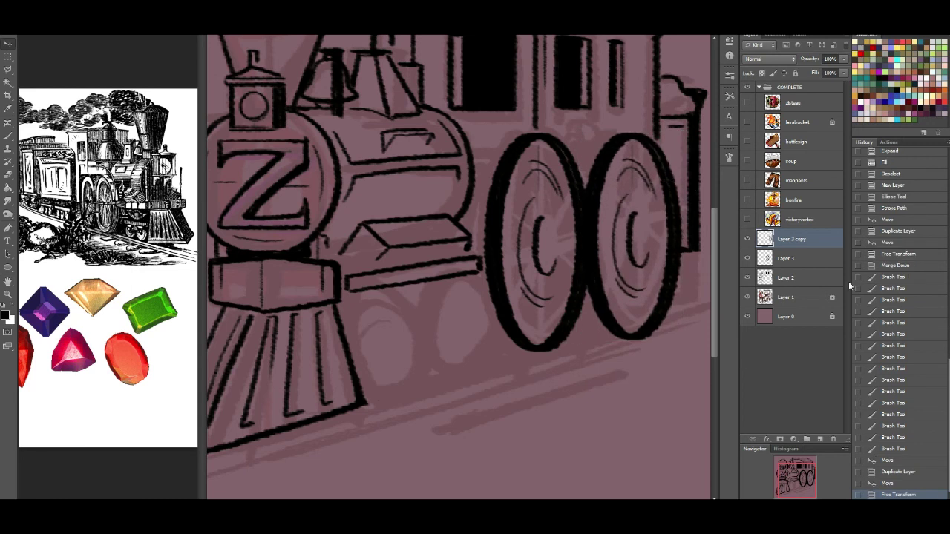
Duplicate the rear driving wheel and scale the copy down into a small front wheel beside the cowcatcher
drag(815, 477, 807, 481)
drag(809, 236, 820, 440)
key(ctrl+t)
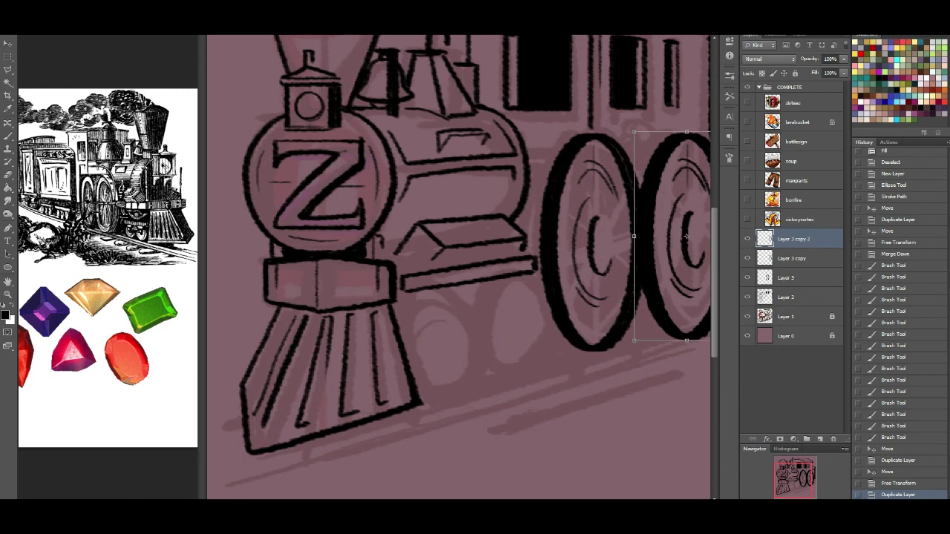
drag(810, 495, 800, 479)
drag(631, 132, 423, 310)
key(Return)
mouse_move(439, 368)
mouse_down()
mouse_move(430, 365)
mouse_move(438, 361)
mouse_up()
Duplicate the small wheel and fit a slightly smaller, narrower copy between it and the front driving wheel
drag(814, 239, 819, 439)
key(ctrl+t)
drag(427, 289, 510, 283)
drag(492, 308, 517, 275)
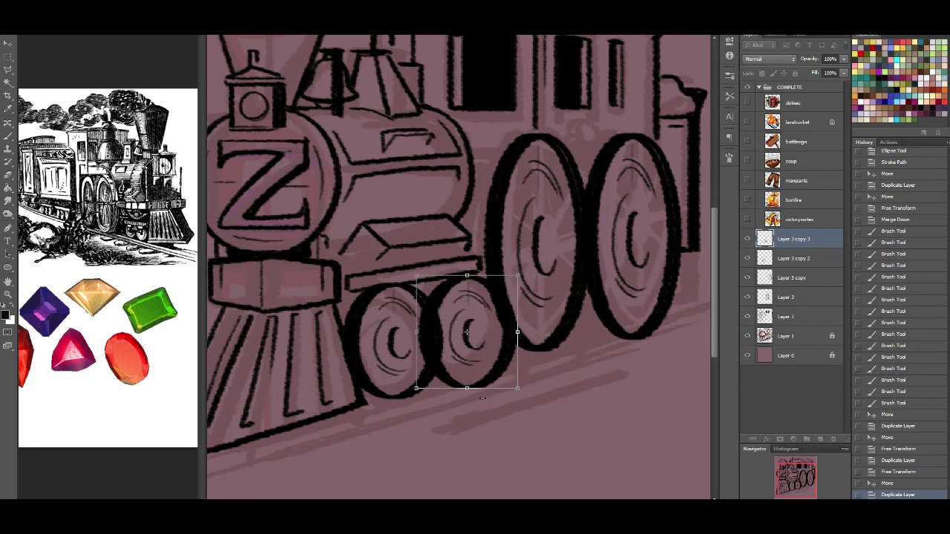
drag(521, 394, 516, 388)
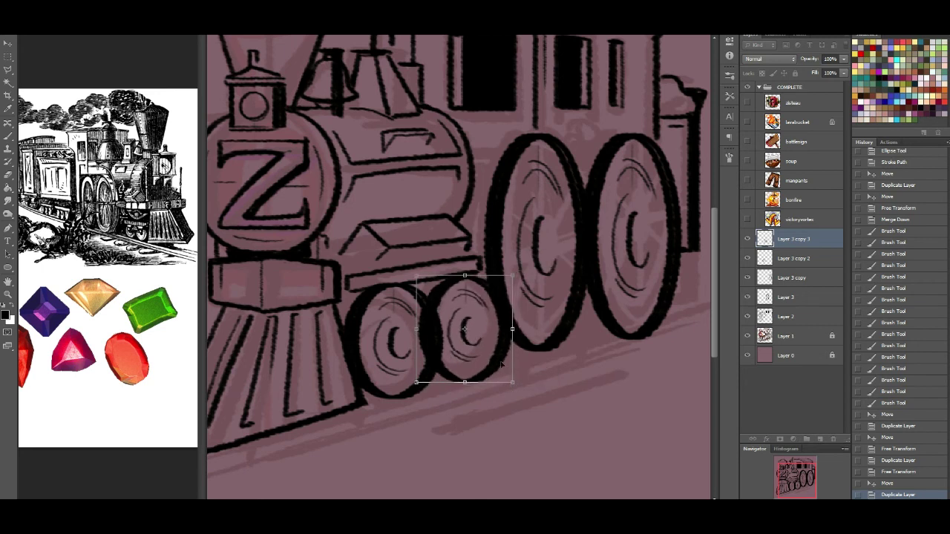
drag(416, 329, 423, 328)
drag(499, 302, 498, 300)
key(Return)
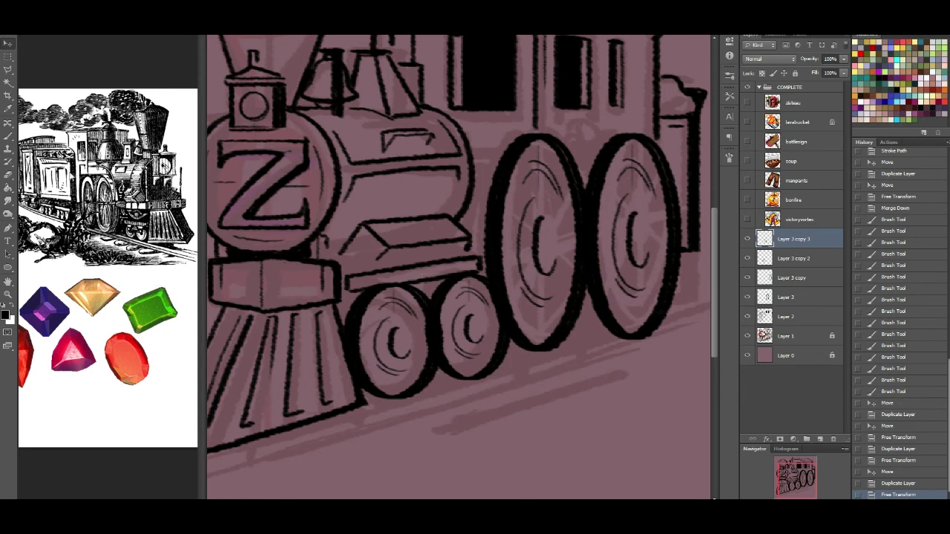
Erase the overlap between the small wheels, then merge the small wheels into one layer and the large wheels into another
click(8, 175)
drag(427, 341, 424, 358)
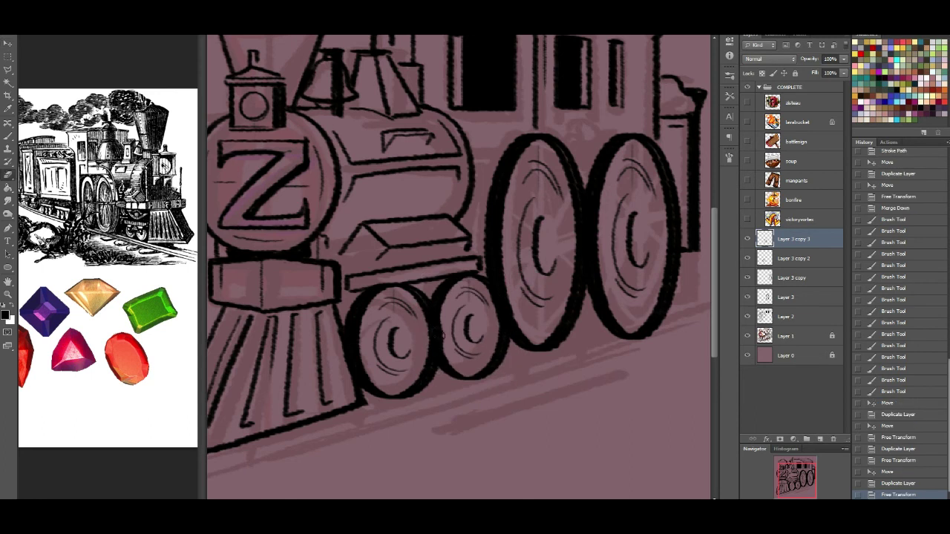
key(ctrl+e)
click(791, 261)
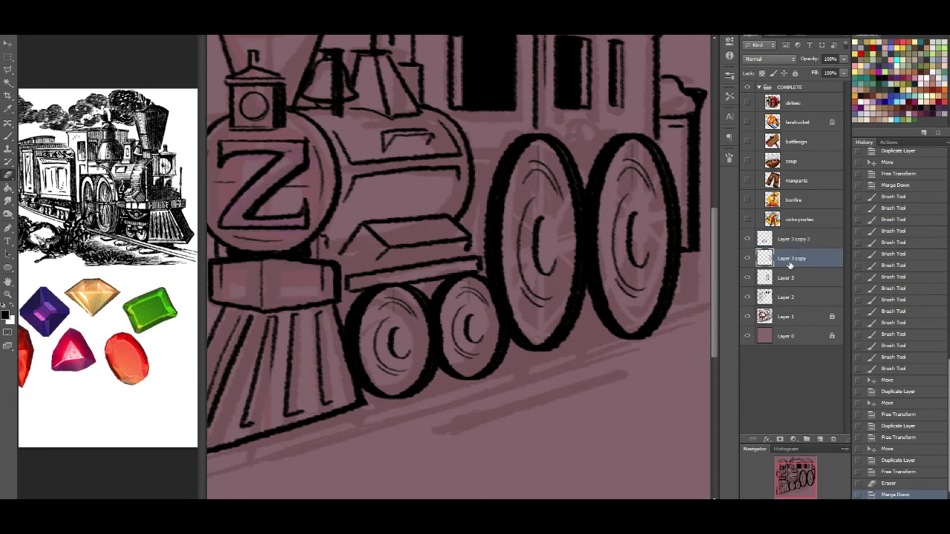
key(ctrl+e)
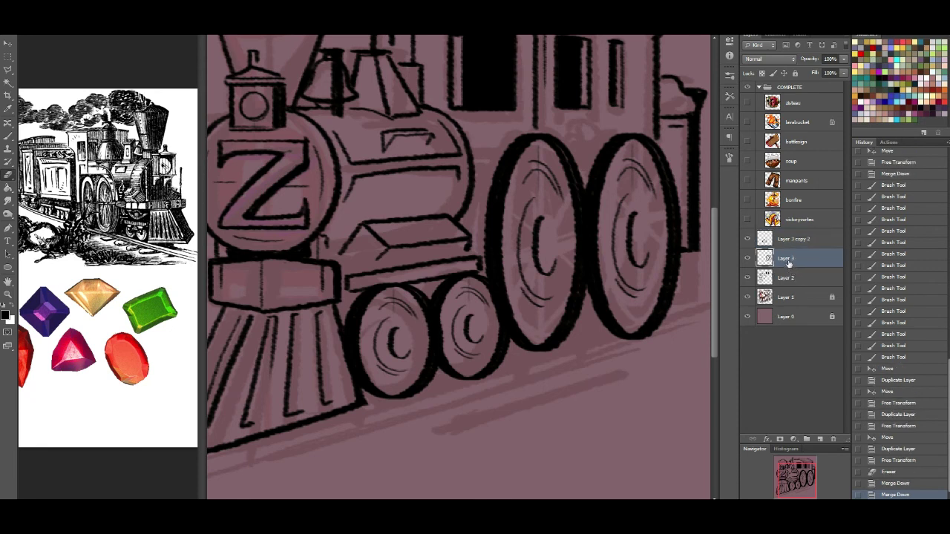
Erase the front driving wheel's overlap with the small wheel and thicken the lower rims of both driving wheels
drag(512, 300, 543, 281)
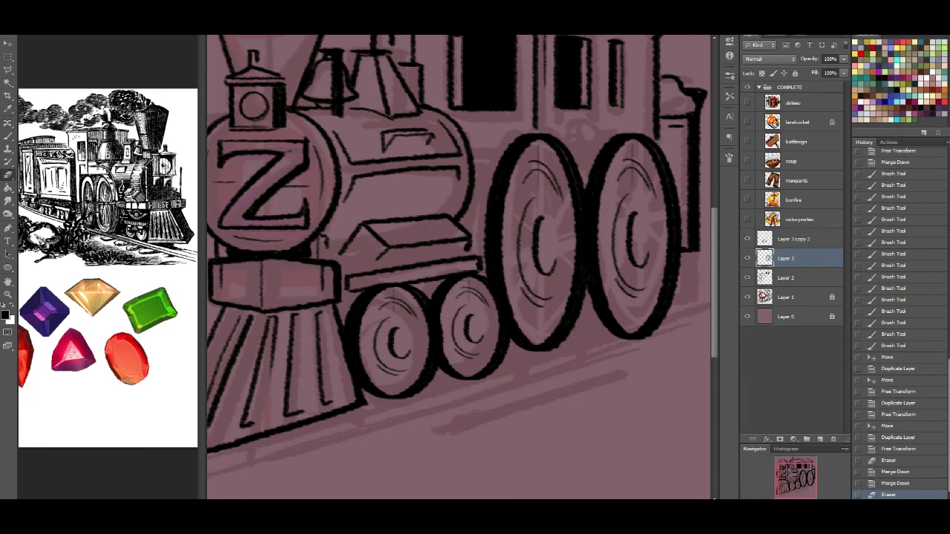
drag(810, 487, 814, 479)
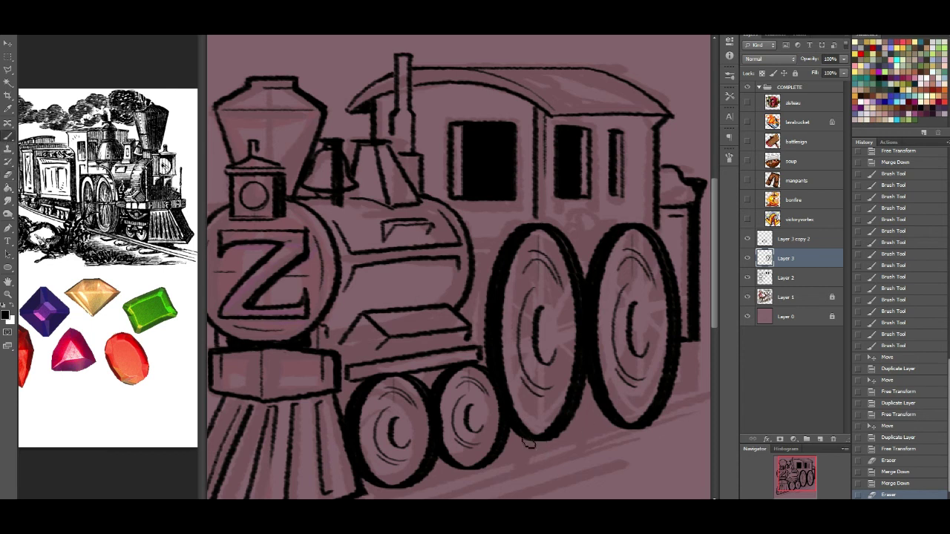
mouse_move(553, 444)
mouse_down()
mouse_move(529, 443)
mouse_move(552, 444)
mouse_move(568, 432)
mouse_move(557, 439)
mouse_up()
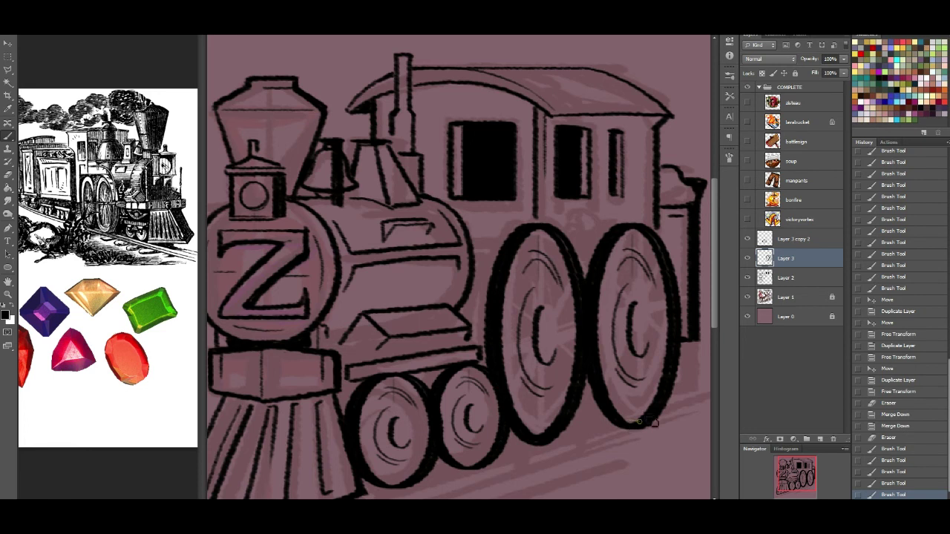
Draw two long parallel rail lines running from the cowcatcher's base back beneath the wheels
drag(803, 477, 801, 486)
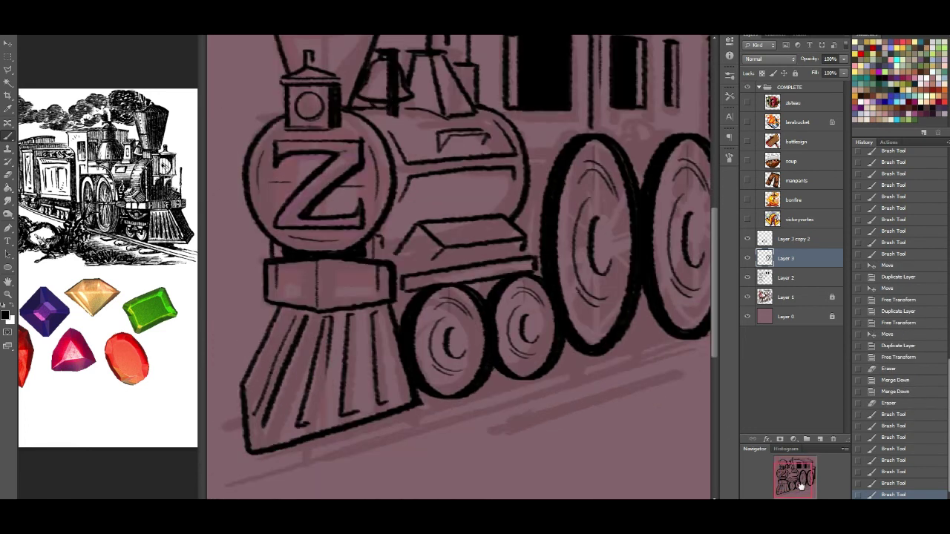
drag(267, 456, 581, 371)
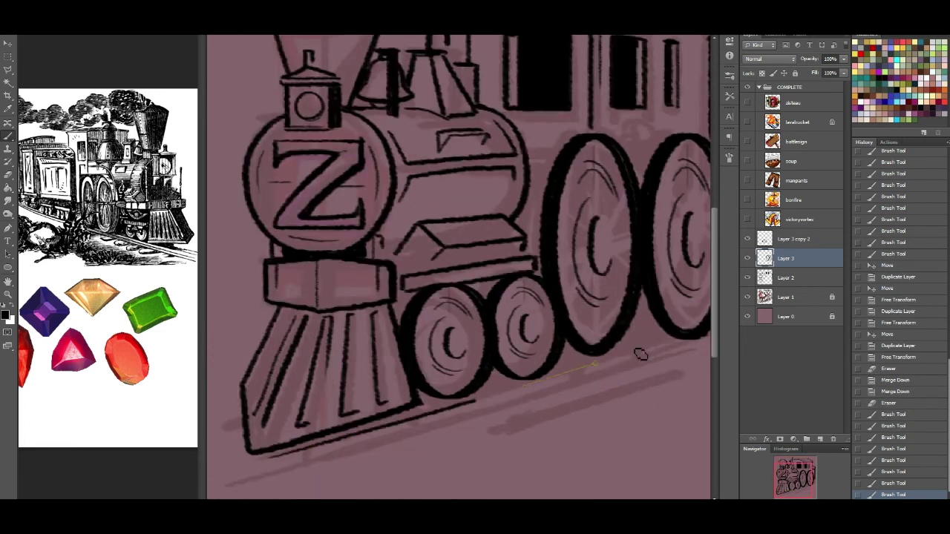
drag(334, 452, 628, 360)
key(ctrl+z)
drag(351, 448, 660, 360)
Draw two shorter parallel lines for the near rail, below the long rail lines
drag(555, 406, 669, 368)
key(ctrl+z)
drag(534, 416, 670, 372)
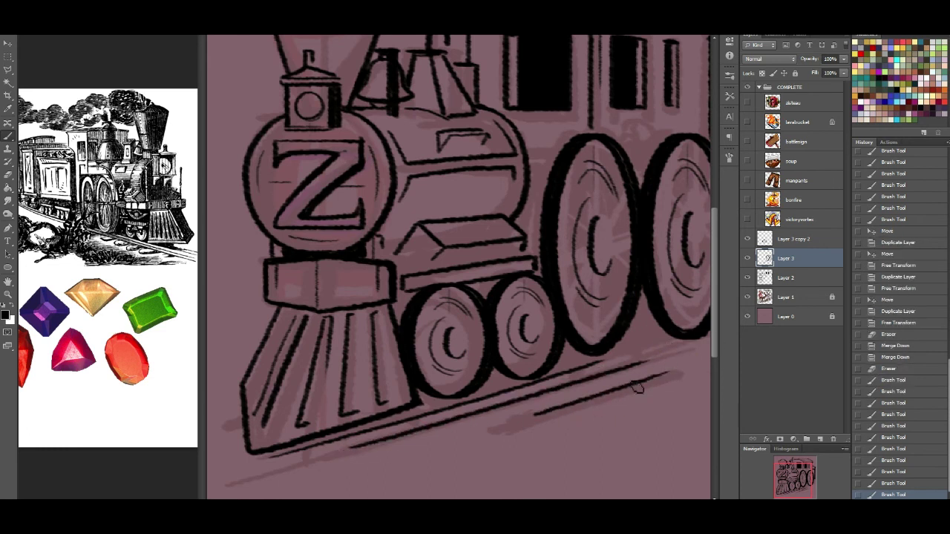
drag(558, 427, 657, 388)
Extend the long rail lines rearward with strokes beneath the rear driving wheel
scroll(670, 380, right, 2)
scroll(670, 380, up, 2)
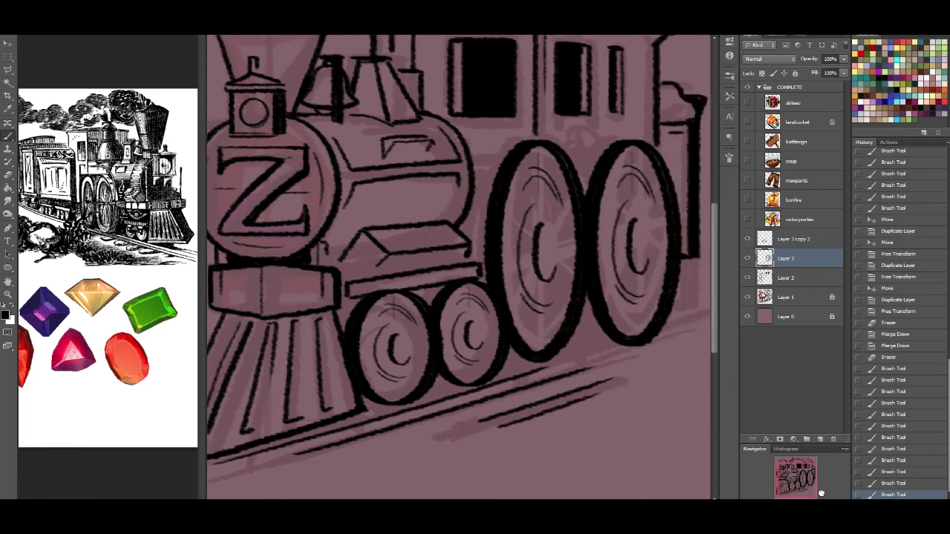
mouse_move(678, 360)
mouse_down()
mouse_move(604, 390)
mouse_move(677, 369)
mouse_up()
key(ctrl+z)
drag(621, 393, 673, 375)
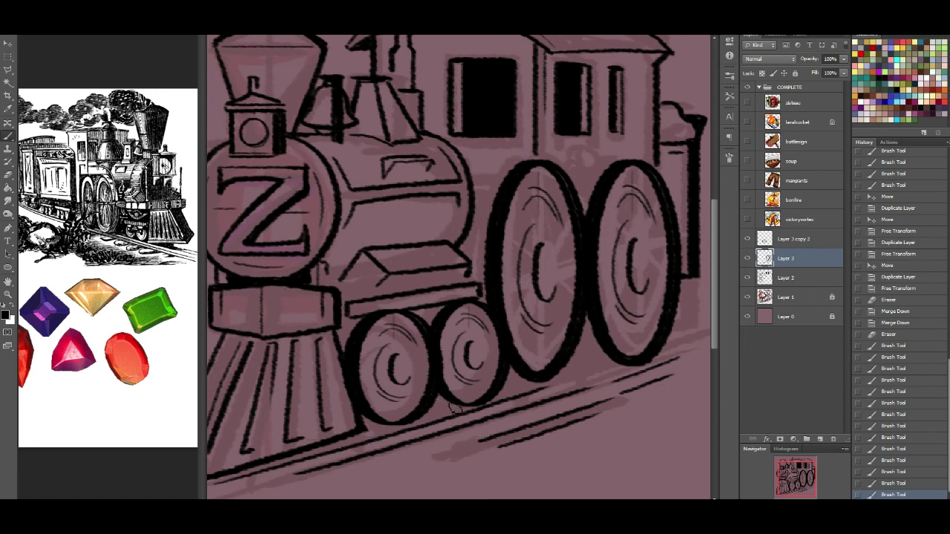
Merge both wheel layers down into the train's line art on Layer 2
click(779, 239)
key(ctrl+e)
key(ctrl+e)
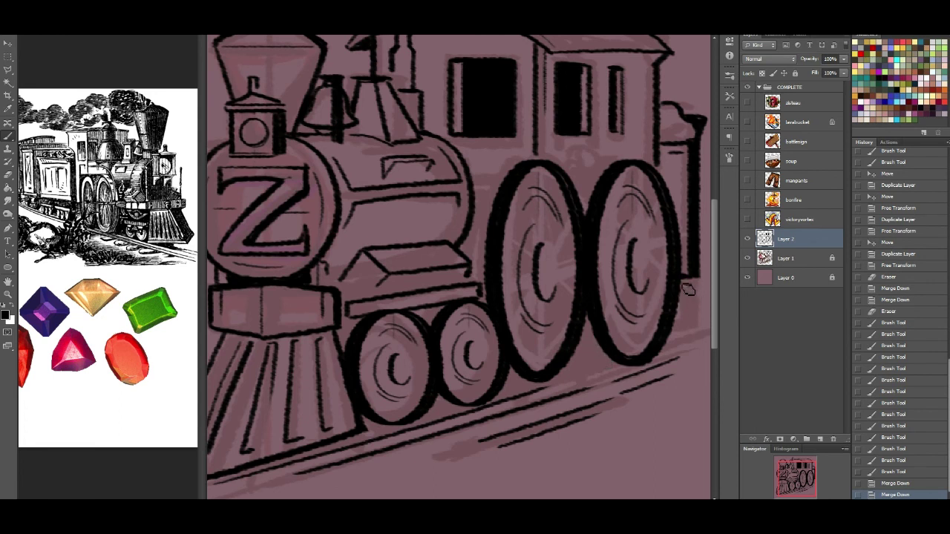
Select the area around the train line art with the Magic Wand, invert the selection and expand it twice
click(9, 81)
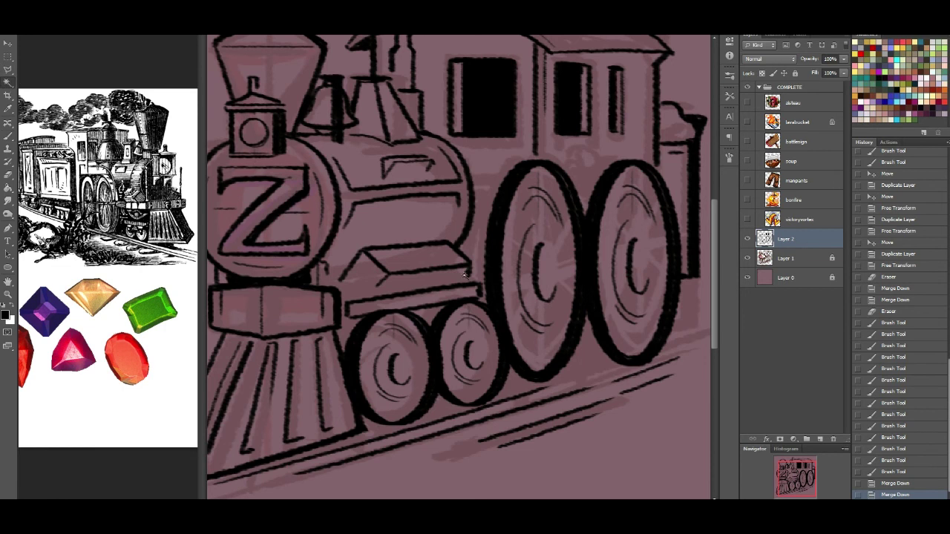
click(576, 376)
shift+click(350, 90)
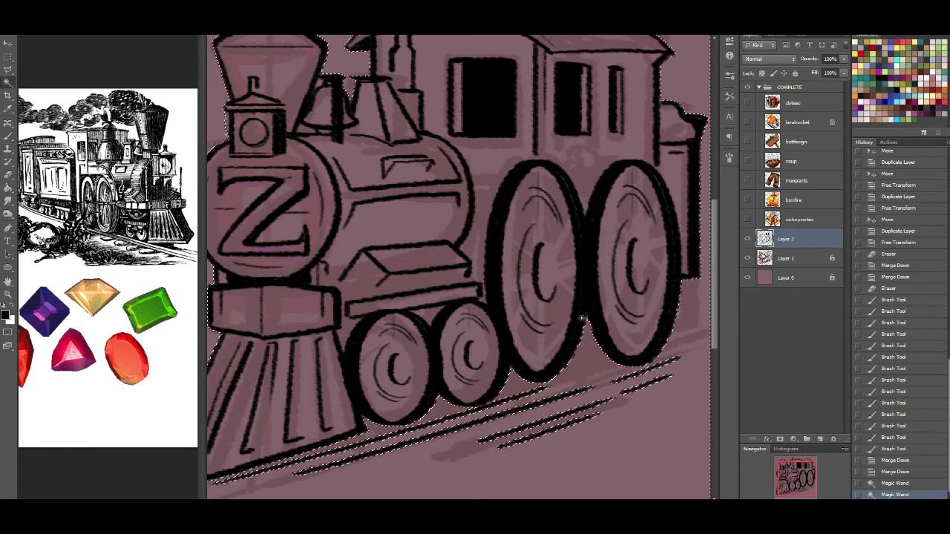
key(ctrl+shift+i)
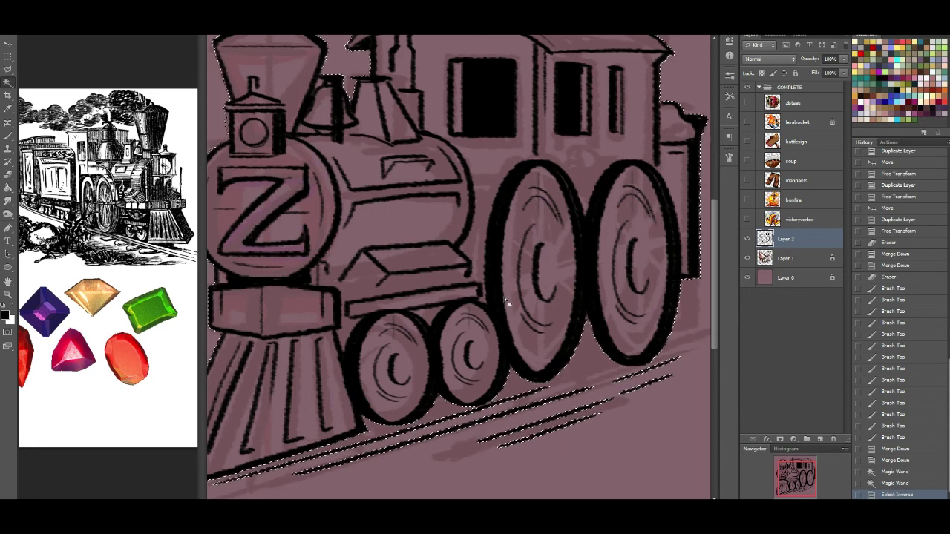
key(F2)
key(F2)
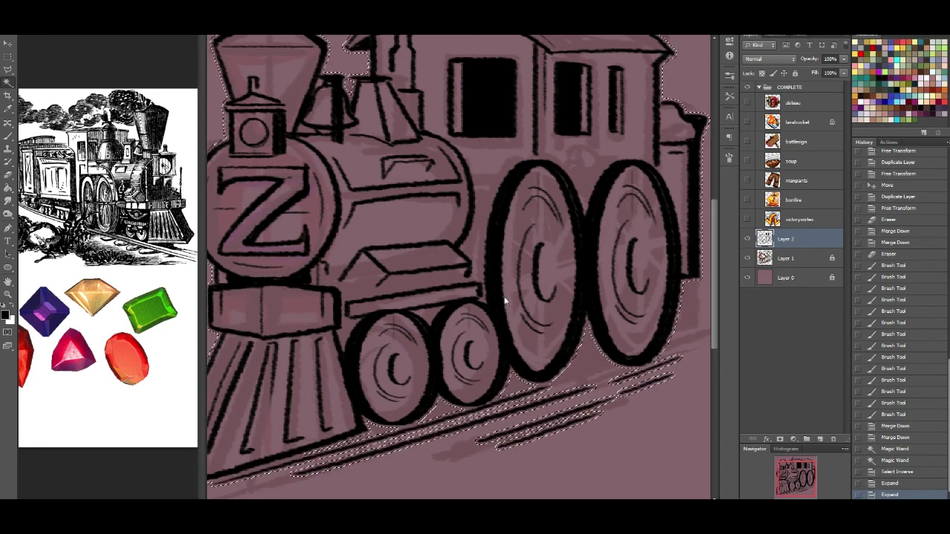
Invert the selection again, brush black into the gaps beneath the wheels and below the tender, and deselect
key(b)
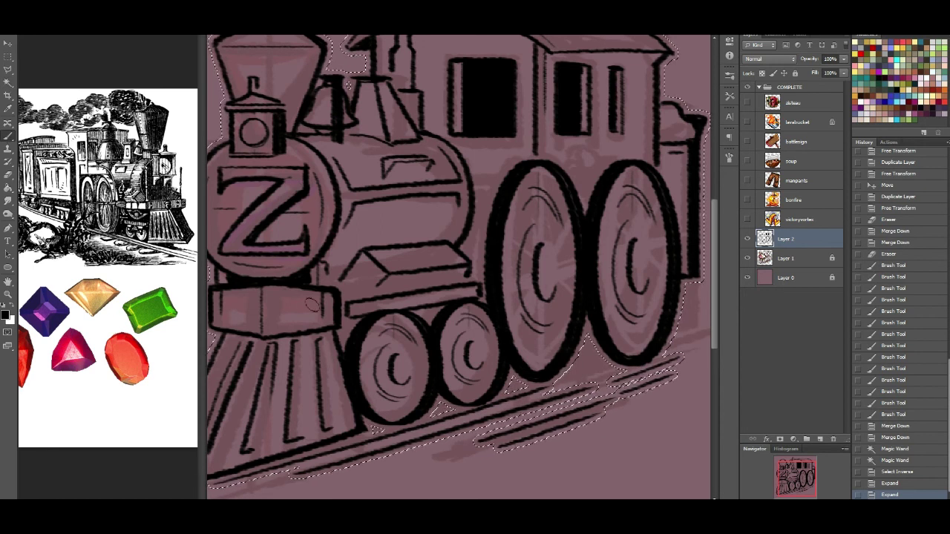
key(ctrl+shift+i)
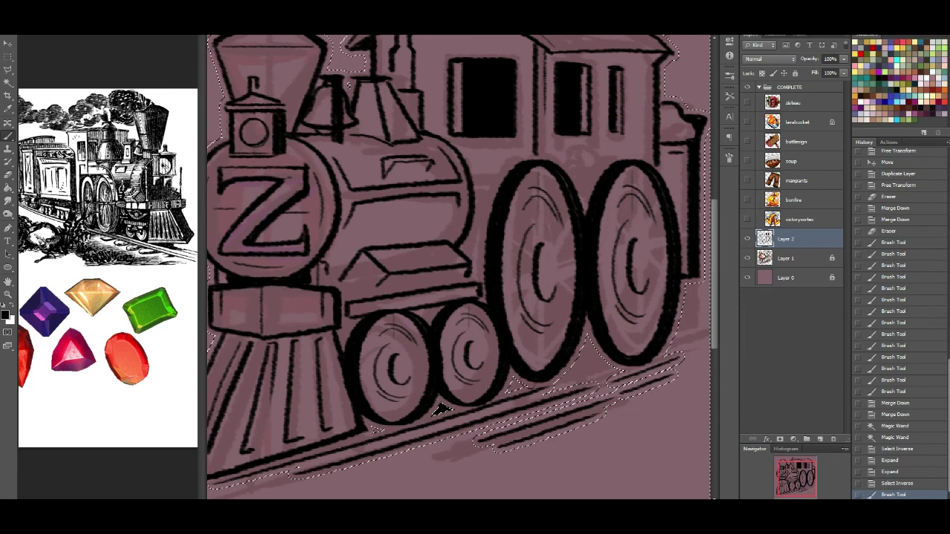
drag(512, 388, 521, 386)
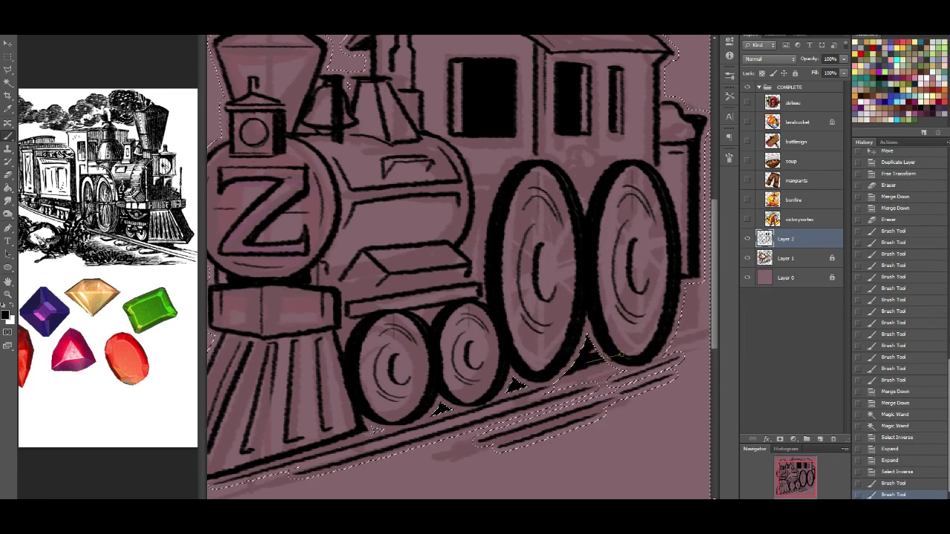
drag(572, 353, 593, 348)
mouse_move(687, 282)
mouse_down()
mouse_move(693, 334)
mouse_move(680, 331)
mouse_move(691, 330)
mouse_up()
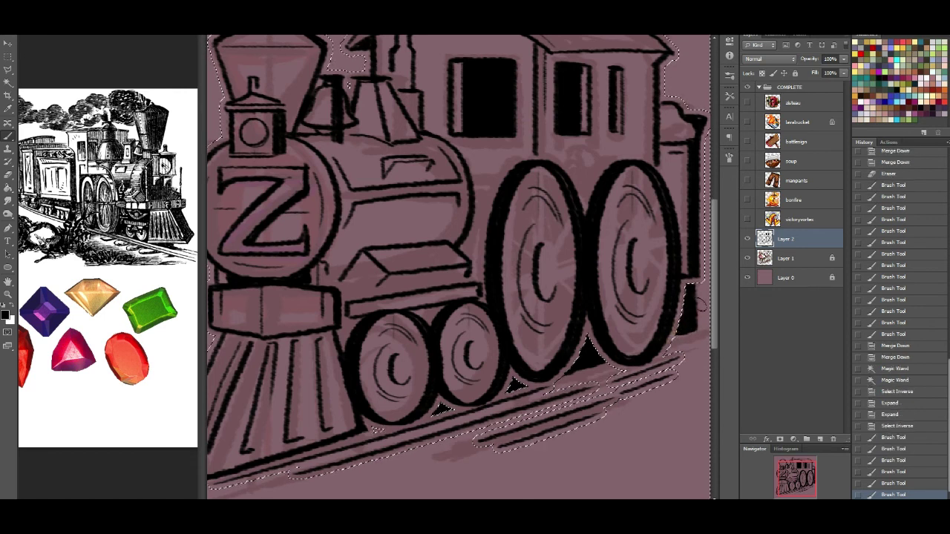
key(ctrl+d)
Touch up the line art around the small wheels and extend the rail with short strokes in front of the cowcatcher
drag(791, 477, 783, 482)
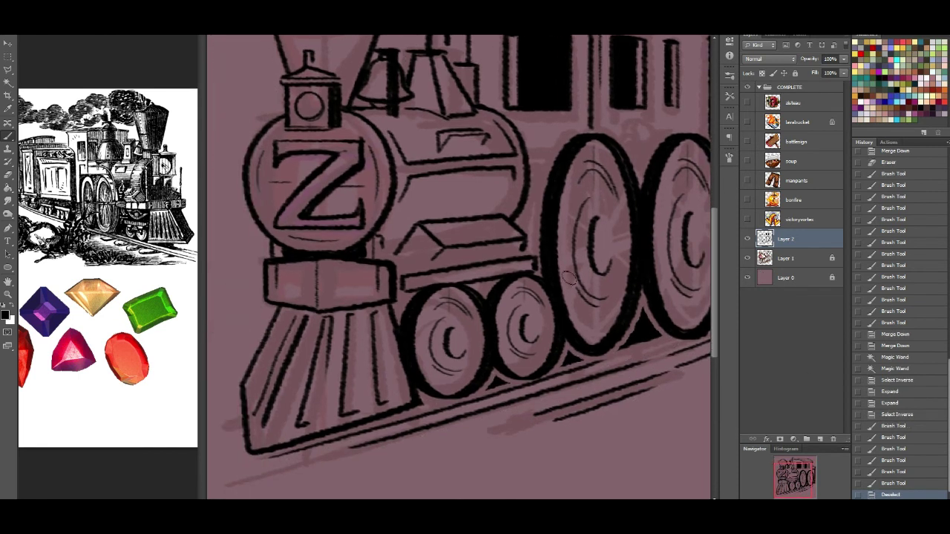
mouse_move(481, 311)
mouse_down()
mouse_move(461, 290)
mouse_move(481, 271)
mouse_up()
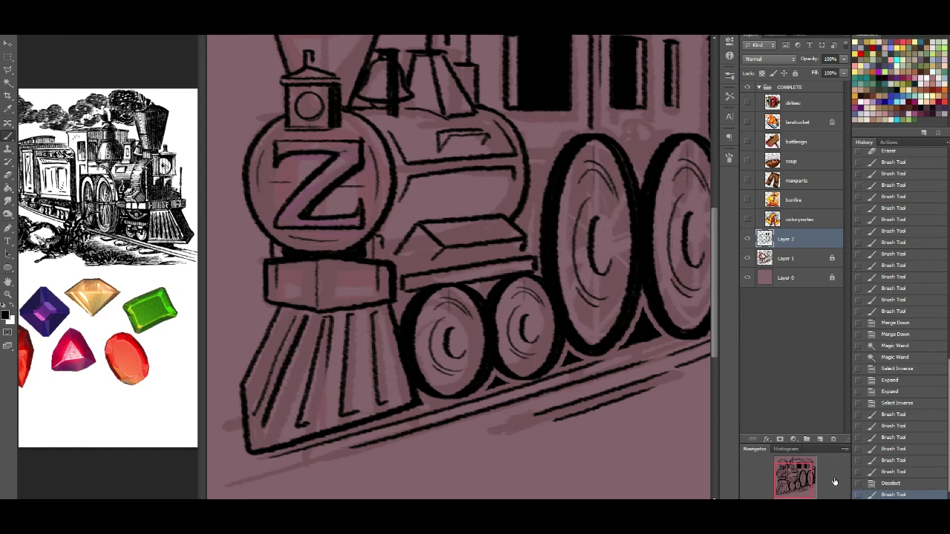
drag(233, 421, 224, 428)
Free Transform the train line art, stretching it slightly toward the canvas's left edge, and move it down to free space above
mouse_move(794, 487)
mouse_down()
mouse_move(780, 458)
mouse_move(777, 491)
mouse_up()
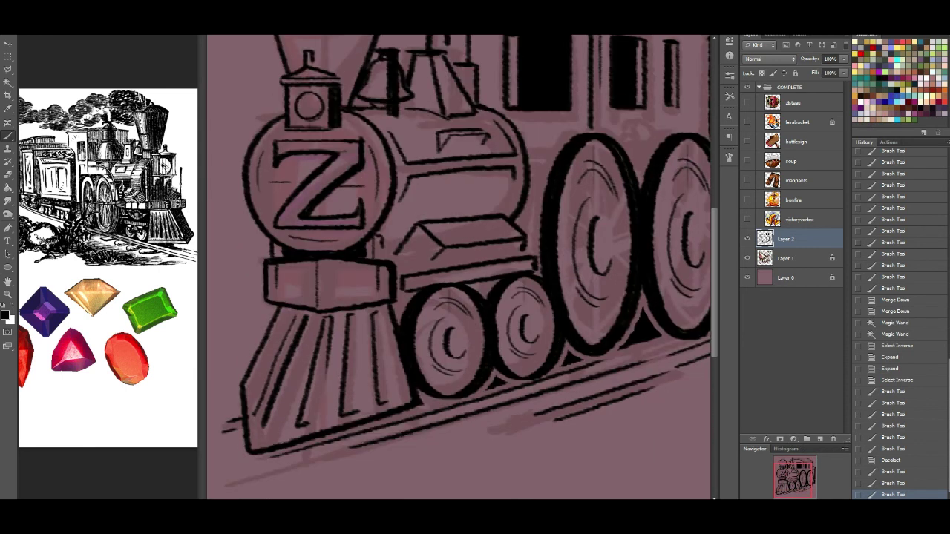
key(ctrl+minus)
key(ctrl+minus)
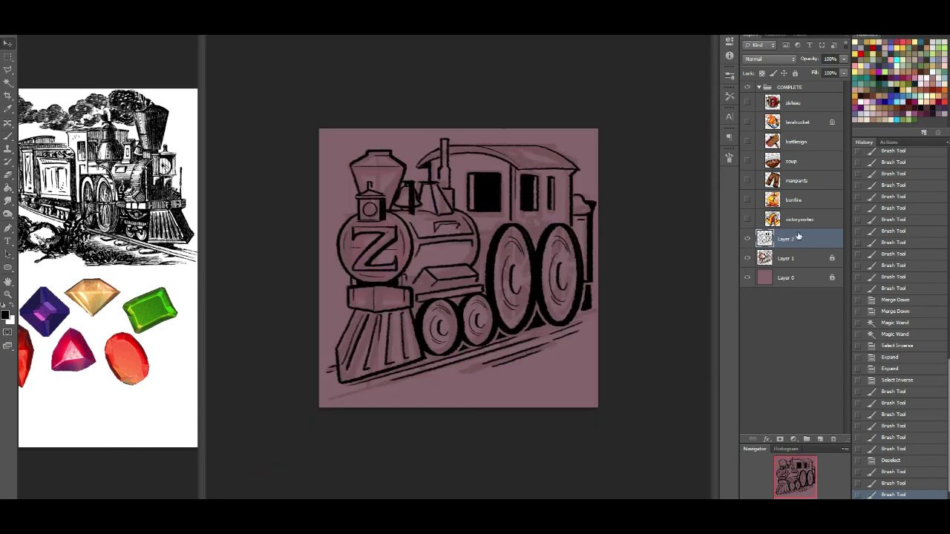
key(v)
drag(325, 262, 319, 261)
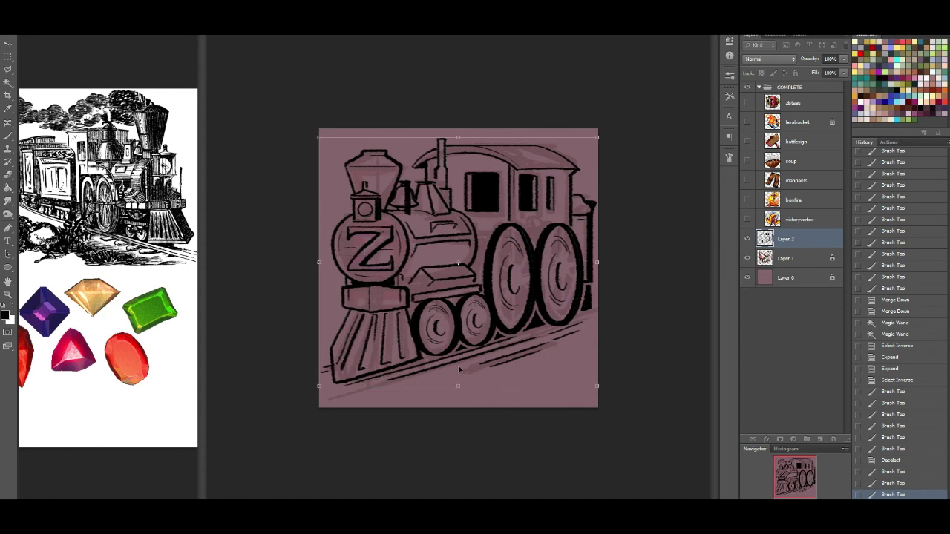
drag(434, 254, 434, 270)
key(Return)
key(Down)
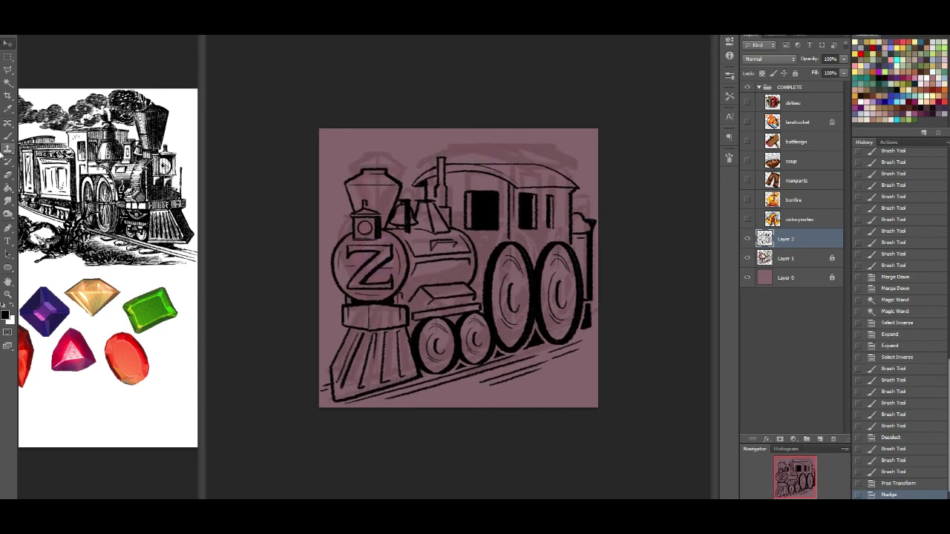
Unlock the rough sketch on Layer 1 and delete that layer
click(8, 136)
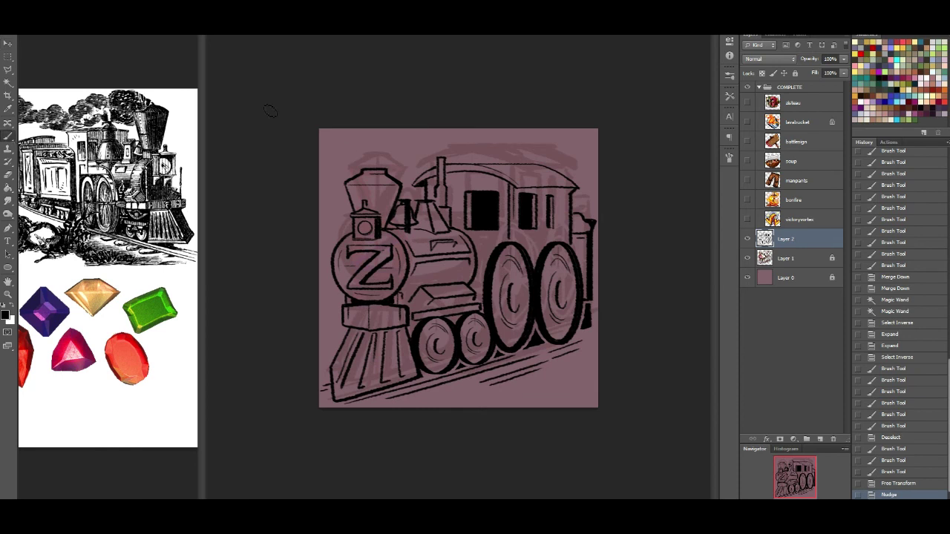
key(alt+bracketleft)
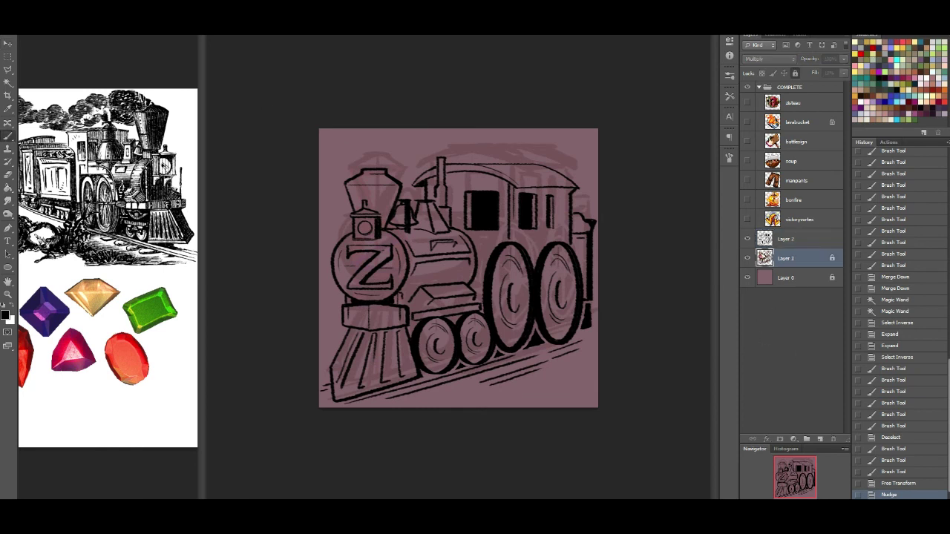
click(797, 72)
drag(812, 259, 833, 439)
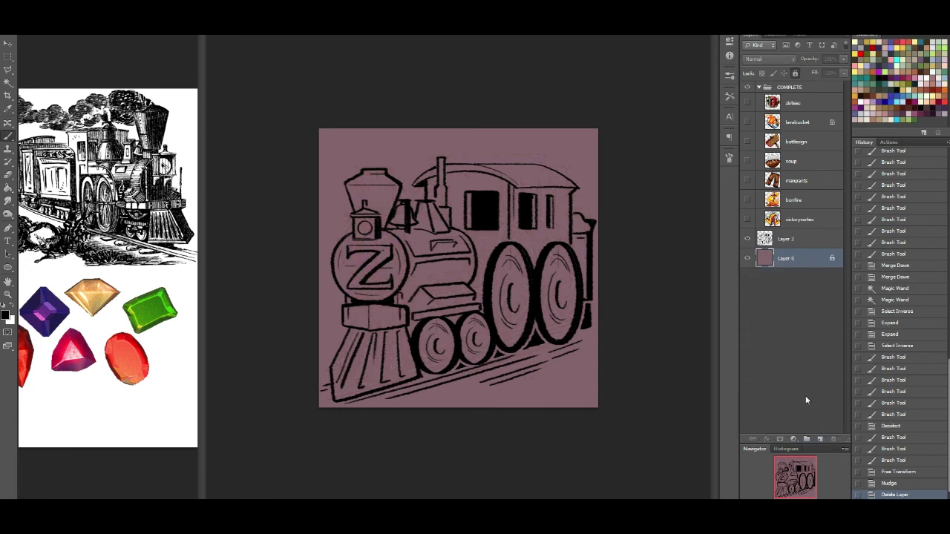
Erase the heavy black marks around the bell behind the smokestack on Layer 2
click(780, 238)
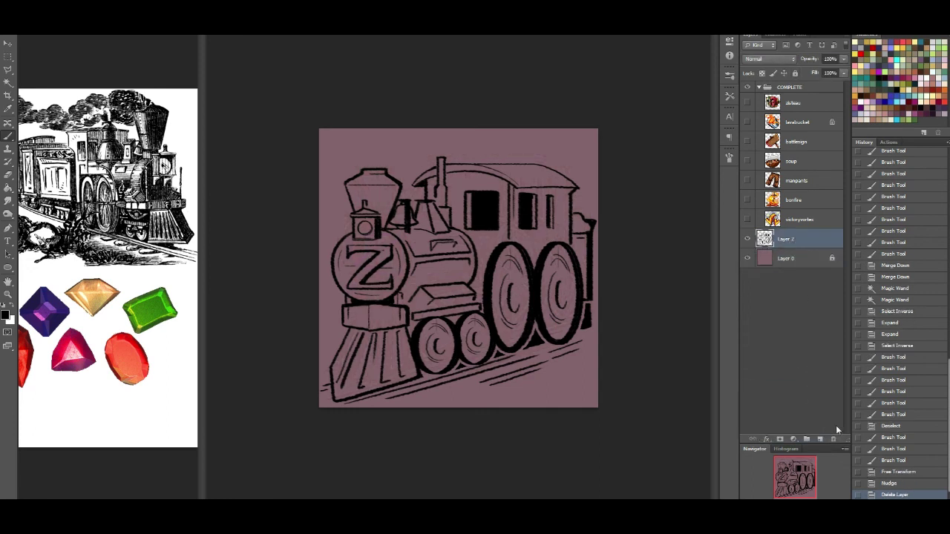
click(7, 174)
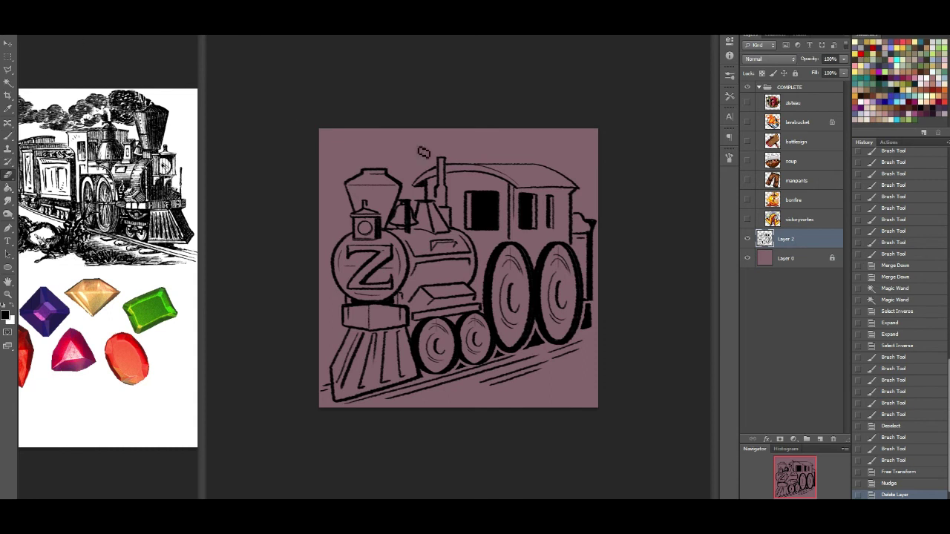
drag(416, 208, 414, 214)
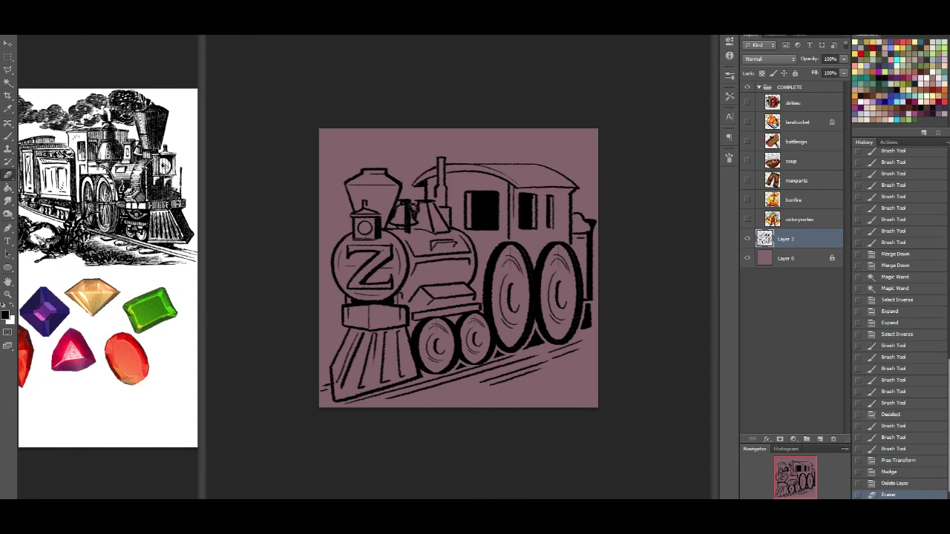
click(416, 242)
click(415, 247)
click(411, 245)
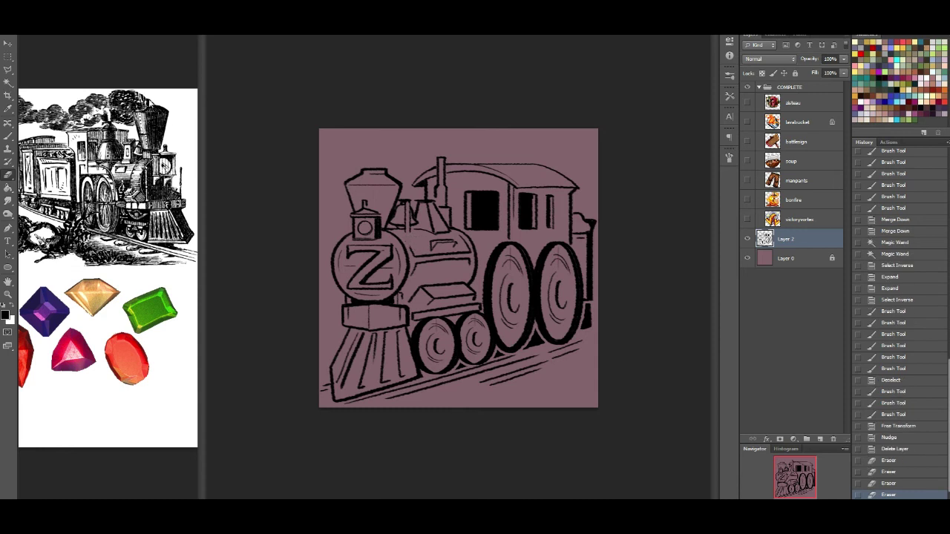
Redraw the bell and its support between the smokestack and steam dome with thin black strokes, and erase the excess
click(8, 136)
drag(403, 210, 399, 224)
click(403, 209)
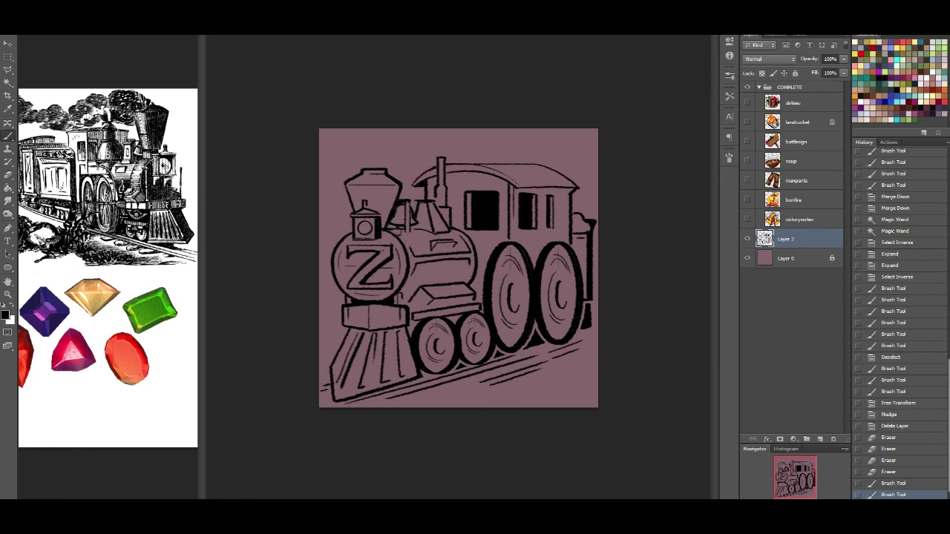
click(395, 226)
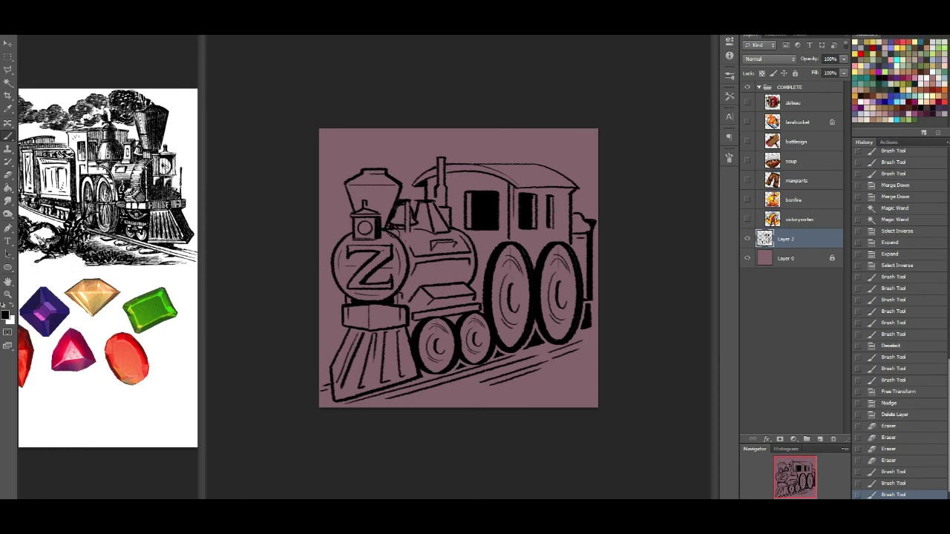
click(389, 236)
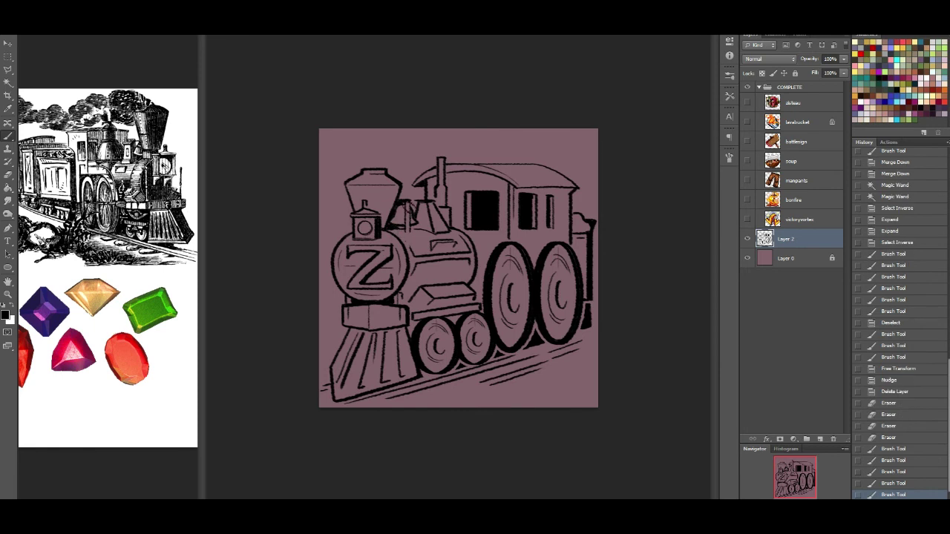
click(405, 211)
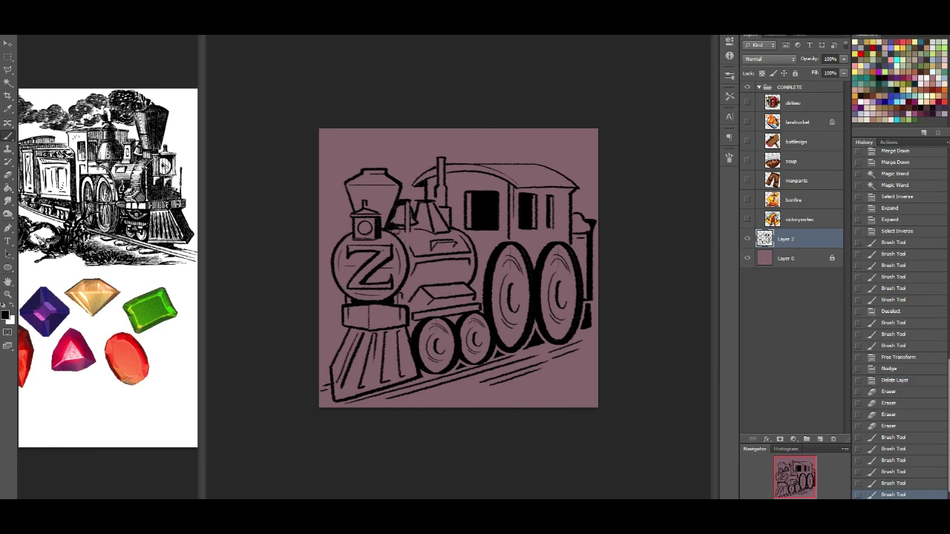
click(388, 200)
key(e)
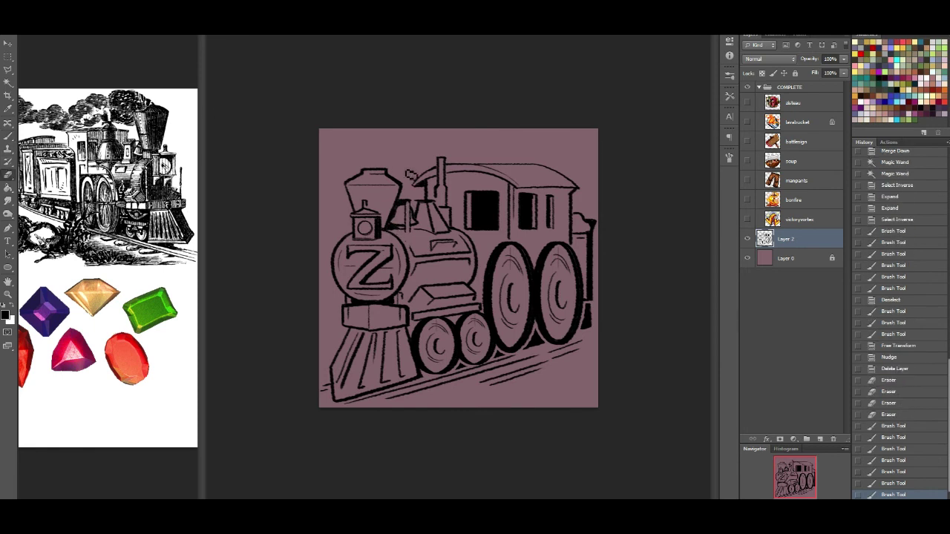
key(e)
click(407, 211)
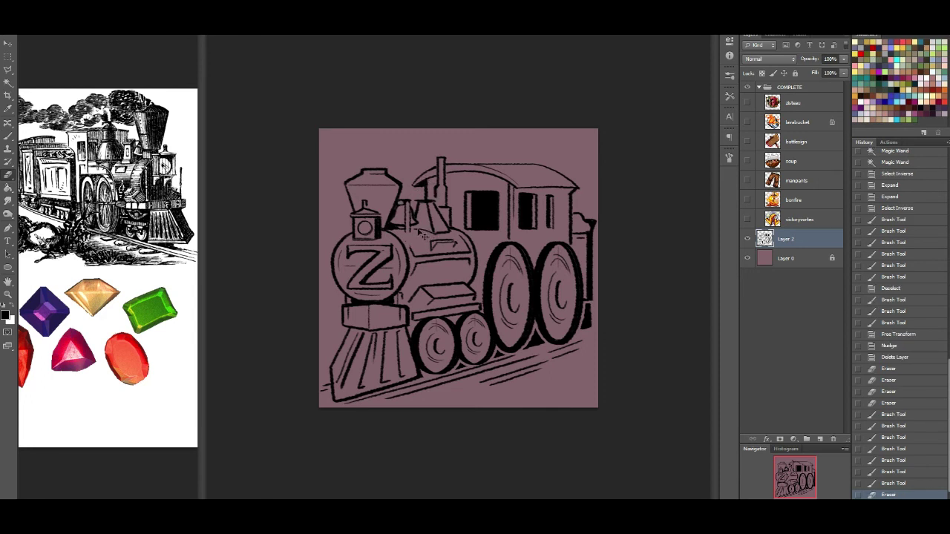
Add a new layer and draw a billowing smoke cloud outline from the smokestack back over the cab roof
key(b)
click(821, 439)
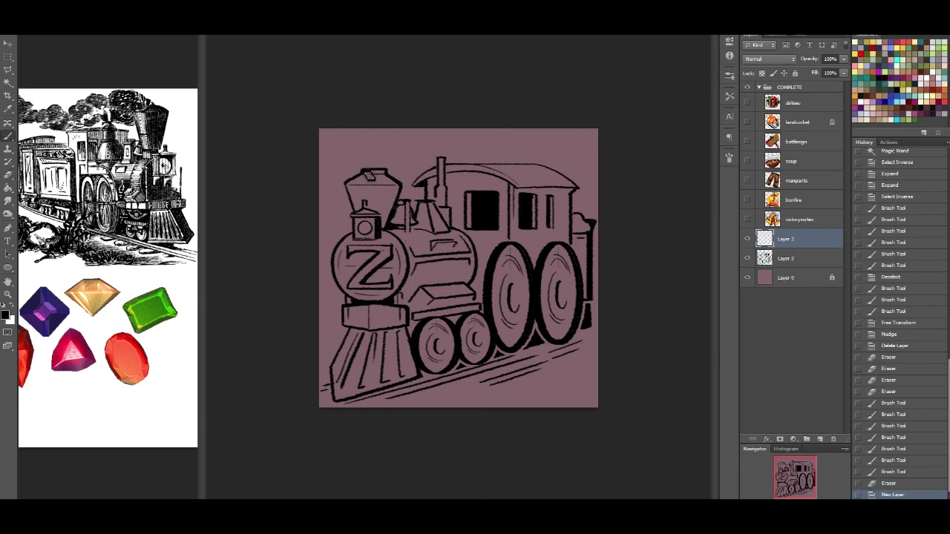
mouse_move(369, 175)
mouse_down()
mouse_move(377, 152)
mouse_move(475, 126)
mouse_up()
mouse_move(367, 176)
mouse_down()
mouse_move(396, 151)
mouse_move(521, 139)
mouse_move(561, 151)
mouse_move(586, 176)
mouse_move(581, 186)
mouse_up()
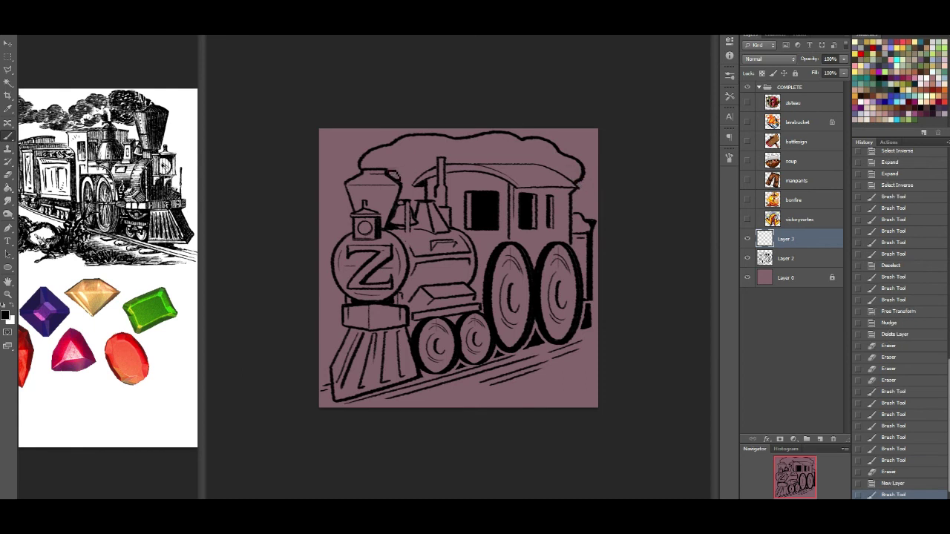
mouse_move(392, 176)
mouse_down()
mouse_move(432, 174)
mouse_move(452, 150)
mouse_move(548, 158)
mouse_up()
key(ctrl+z)
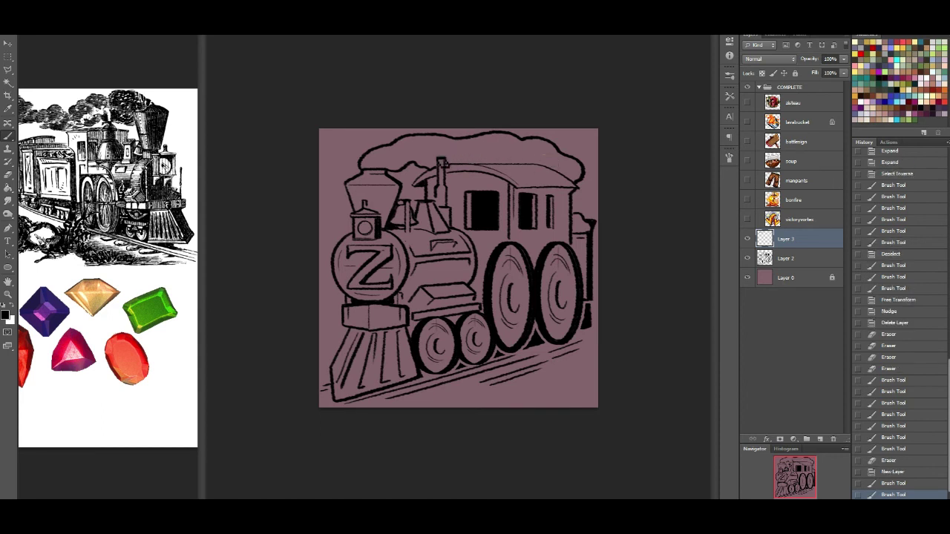
Draw a wavy smoke trail from the thin pipe across the cab roof and clean up stray lines on Layer 3 with the Eraser
drag(451, 154, 566, 167)
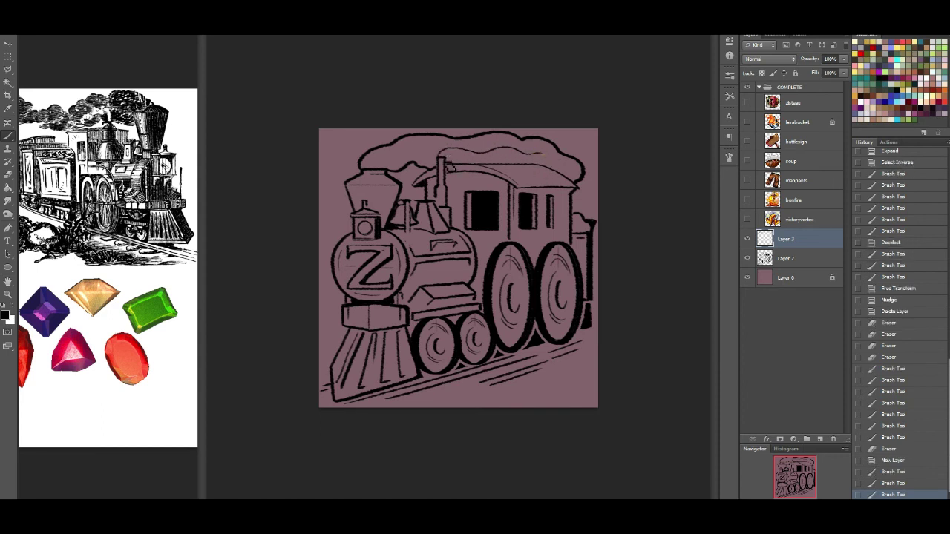
mouse_move(449, 160)
mouse_down()
mouse_move(542, 157)
mouse_move(558, 180)
mouse_up()
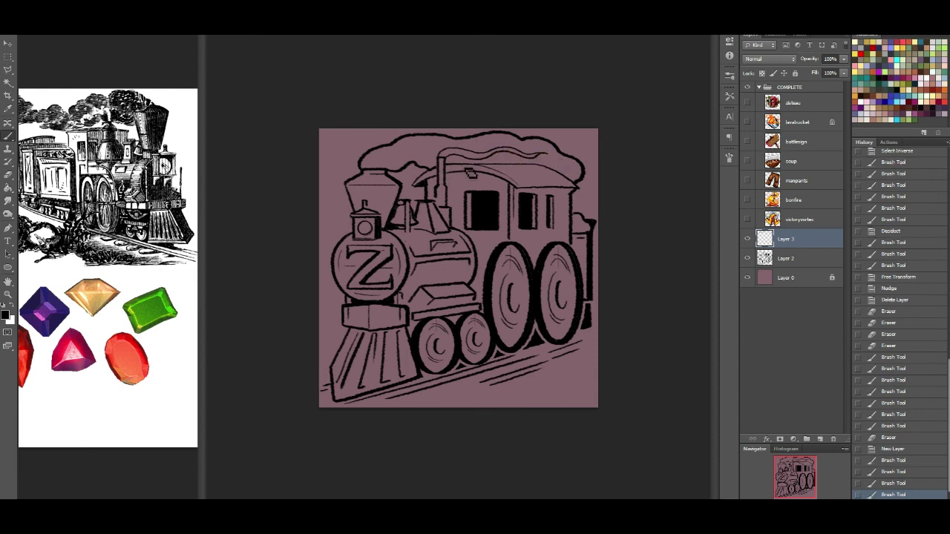
click(799, 257)
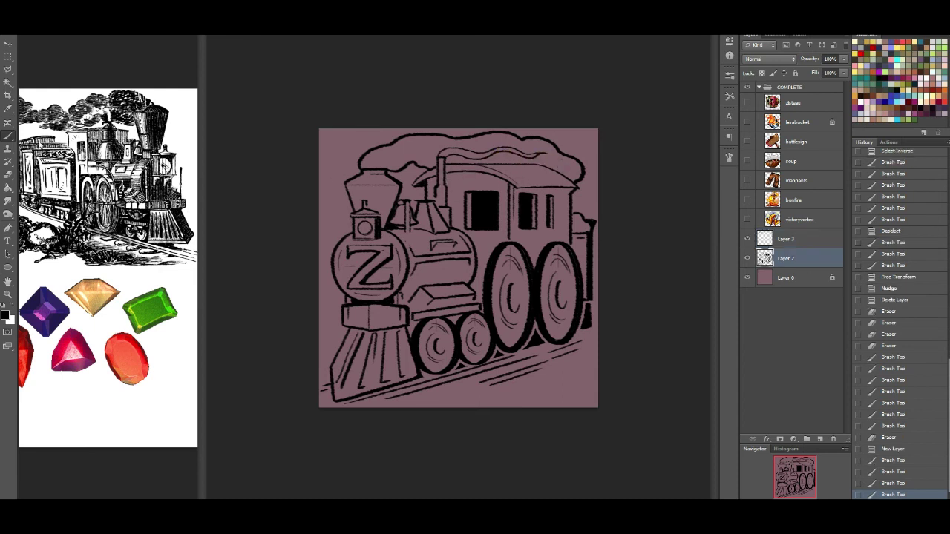
click(800, 242)
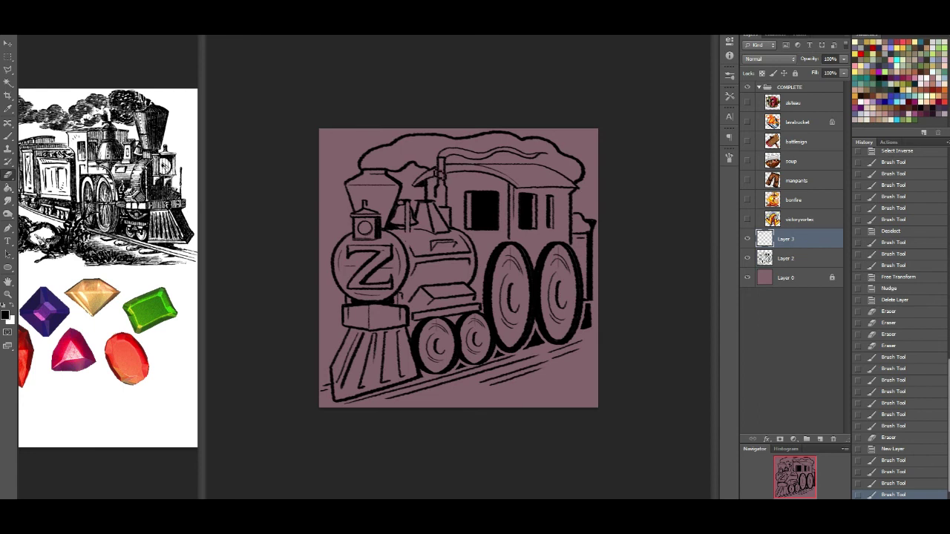
key(e)
click(471, 186)
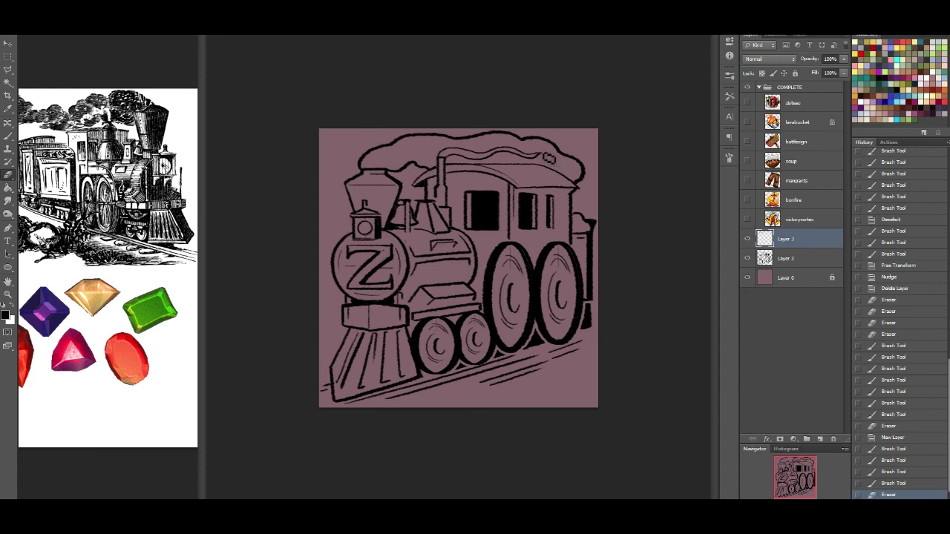
Erase the stray mark at the end of the wavy smoke trail and merge Layer 3 with Layer 2
click(547, 160)
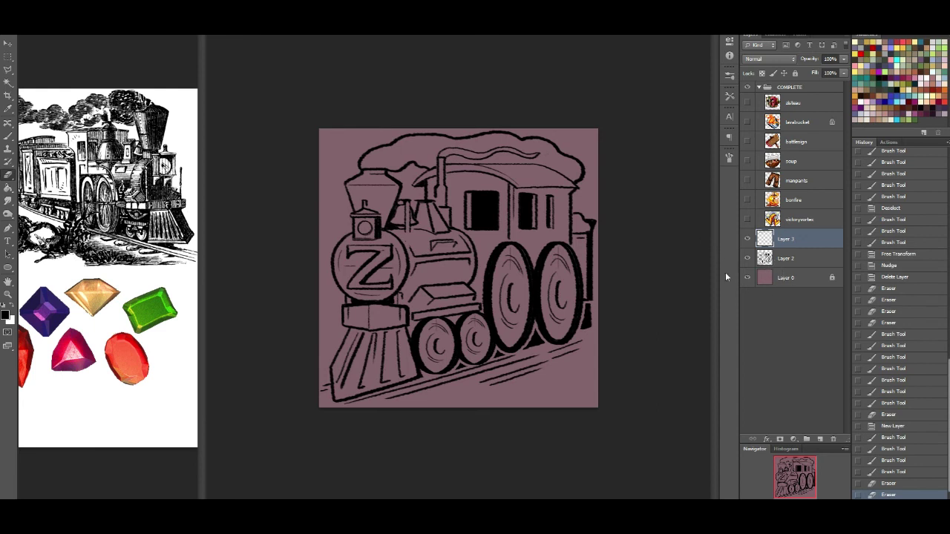
key(ctrl+e)
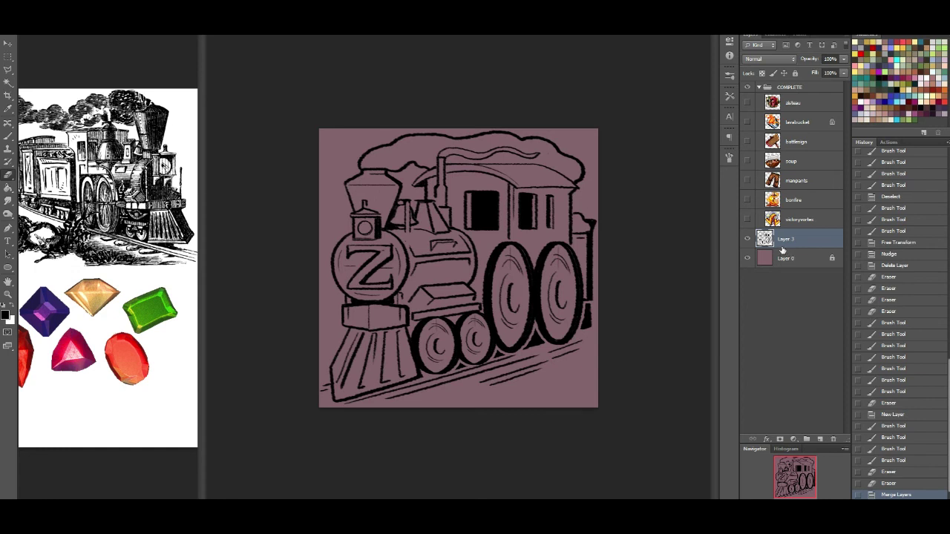
Add a new layer above Layer 0, and select the locomotive silhouette from Layer 3 using Magic Wand on its surroundings, Expand and Select Inverse
click(794, 258)
click(820, 439)
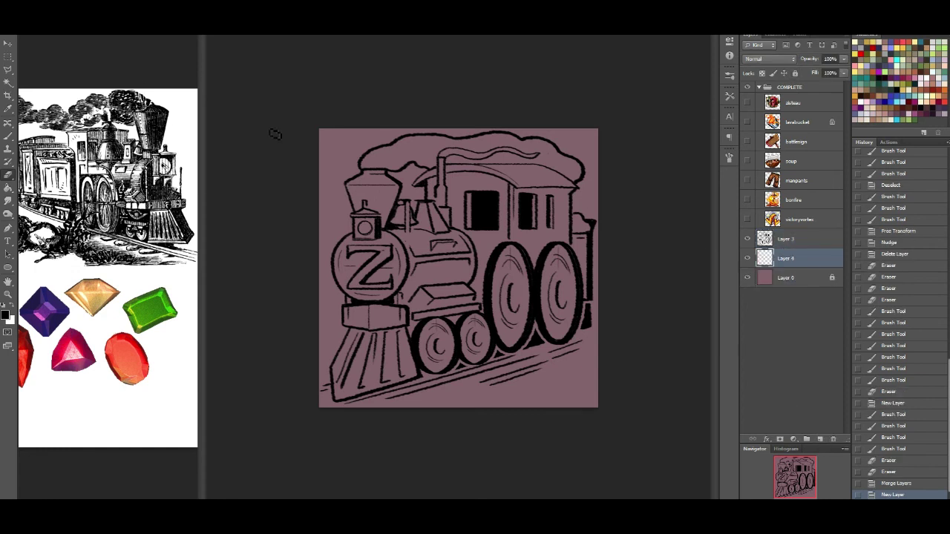
click(8, 81)
click(767, 240)
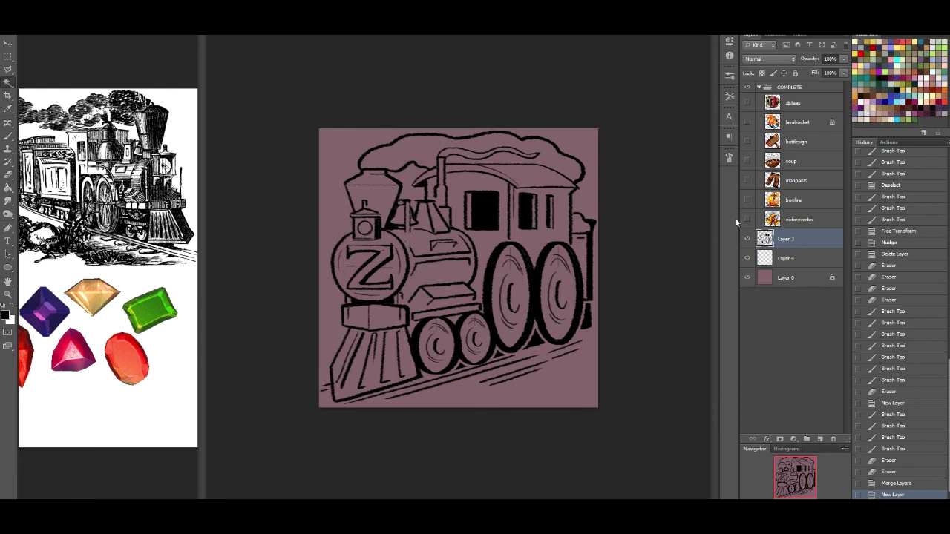
click(351, 165)
shift+click(411, 188)
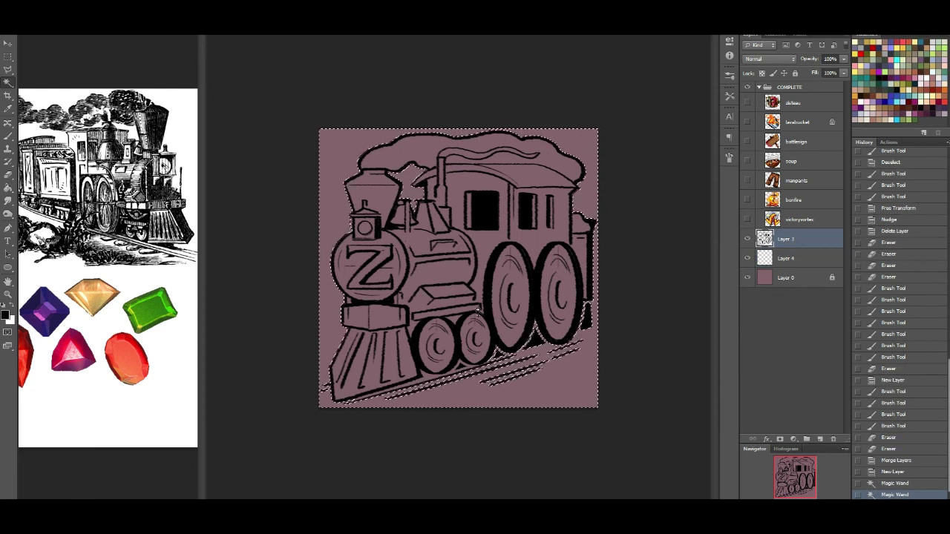
shift+click(441, 387)
shift+click(437, 383)
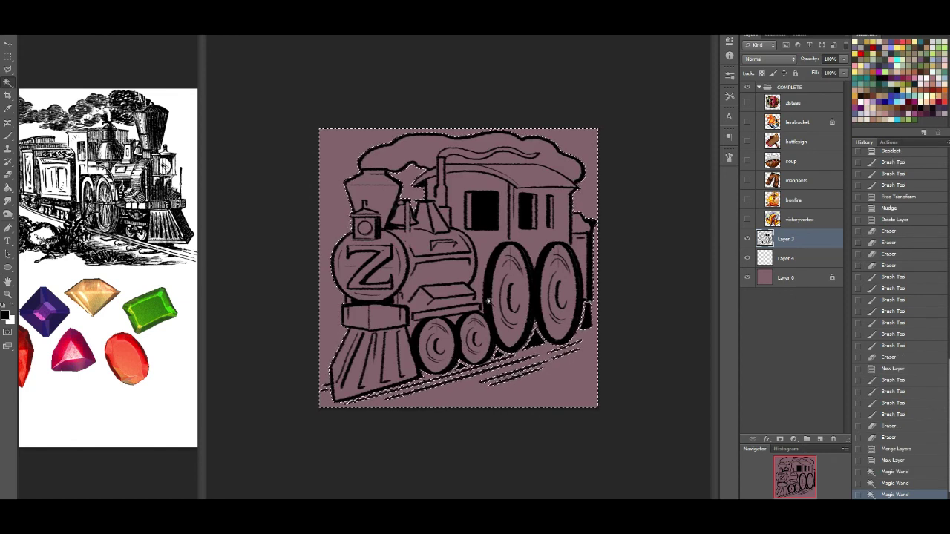
key(Return)
key(ctrl+shift+i)
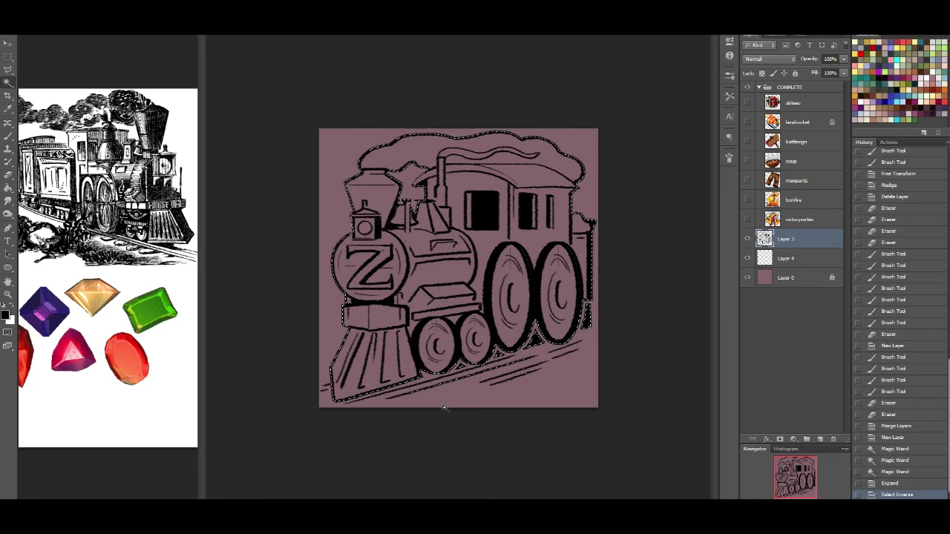
Fill the silhouette selection on Layer 4 with a muted blue-violet swatch using the Paint Bucket
click(8, 190)
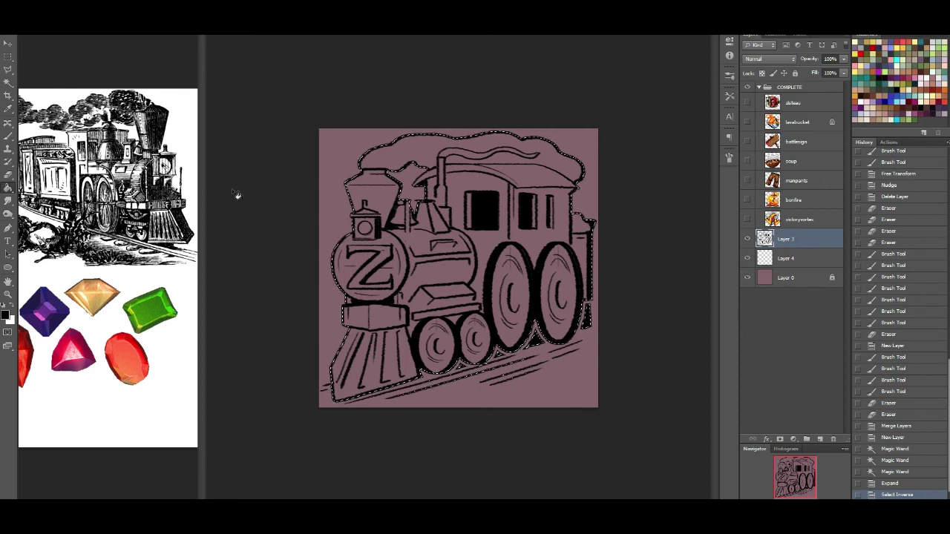
click(855, 113)
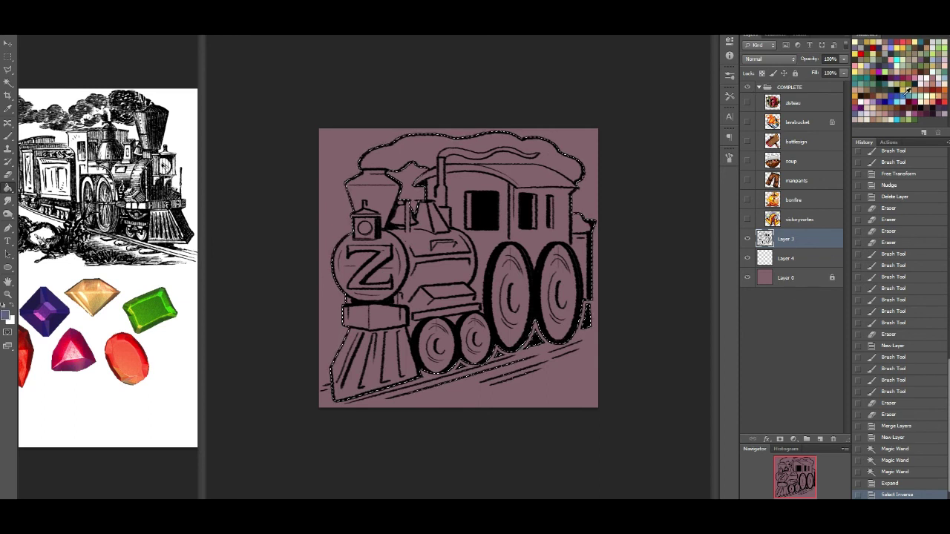
click(787, 258)
click(550, 278)
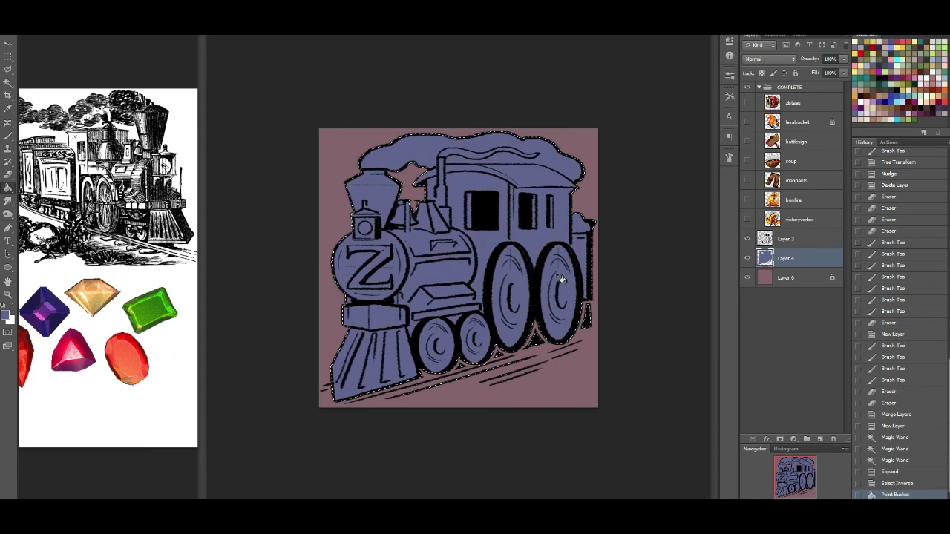
Darken the blue-violet fill with Hue/Saturation at lightness -47 and reduced saturation, and deselect
key(ctrl+u)
drag(671, 195, 651, 198)
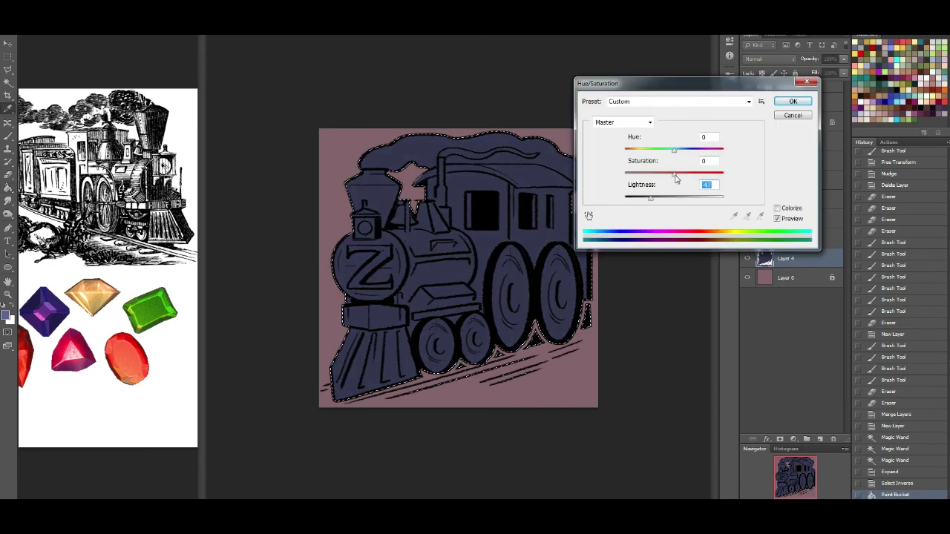
drag(674, 176, 665, 176)
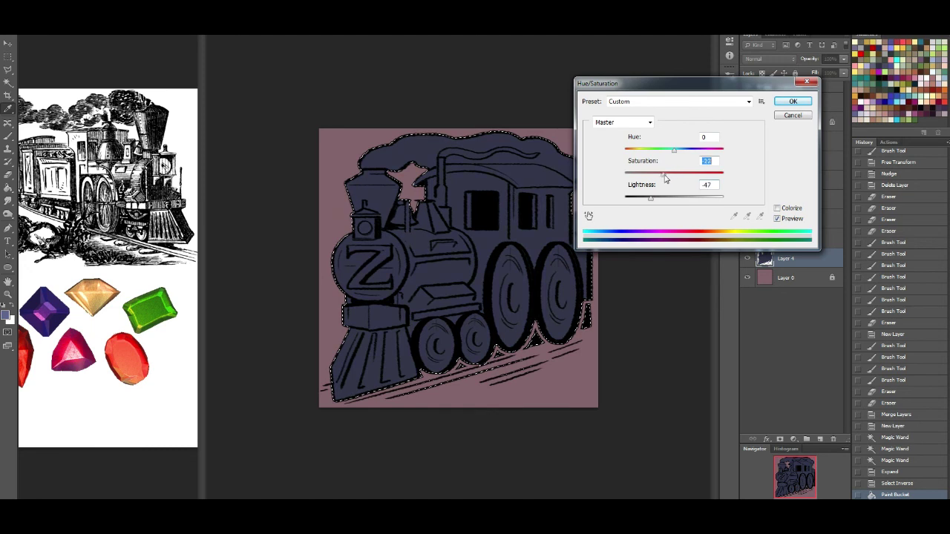
click(792, 101)
key(ctrl+d)
Select the large smoke cloud and the coal pile from the line art with Magic Wand, and expand the selection for Layer 4
key(w)
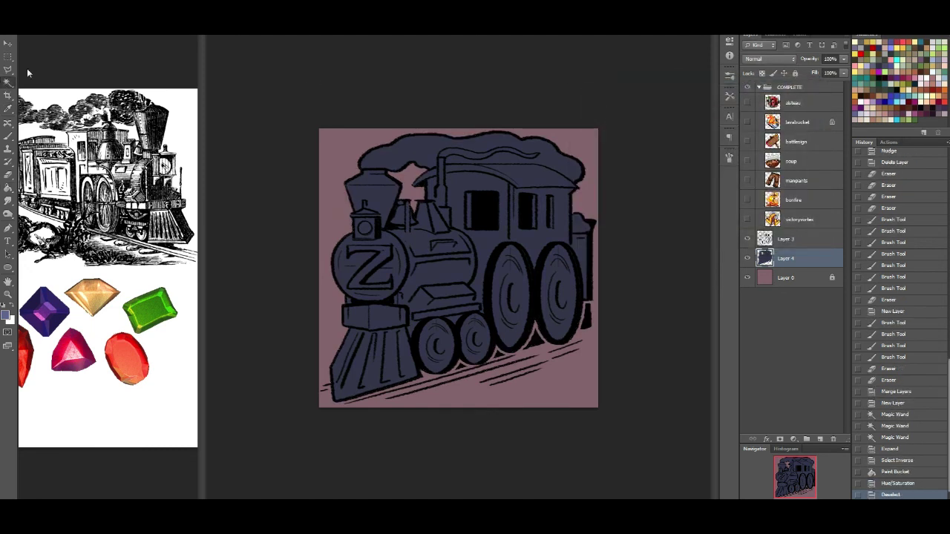
click(772, 236)
click(412, 152)
shift+click(583, 226)
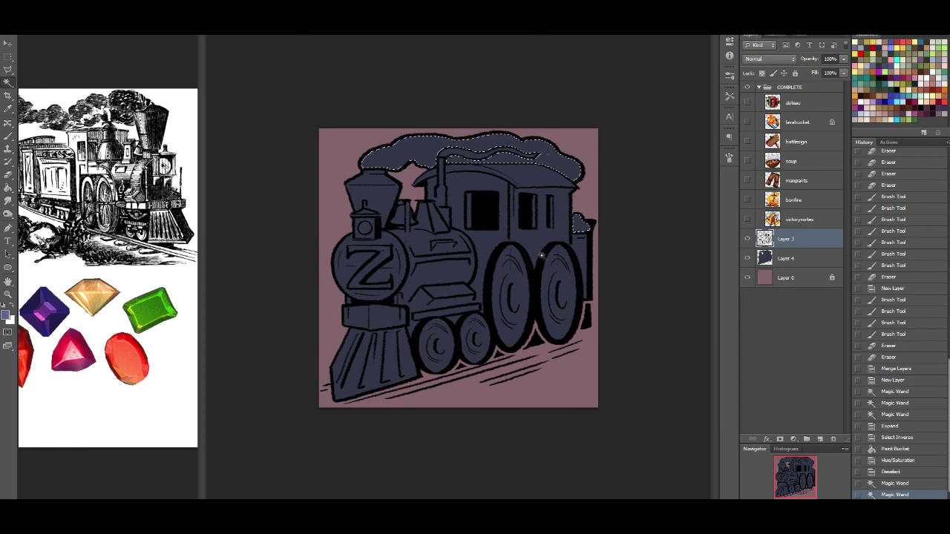
click(785, 258)
key(F2)
Darken the selected smoke and coal to near black by lowering the Hue/Saturation lightness, and deselect
key(ctrl+u)
key(ctrl+u)
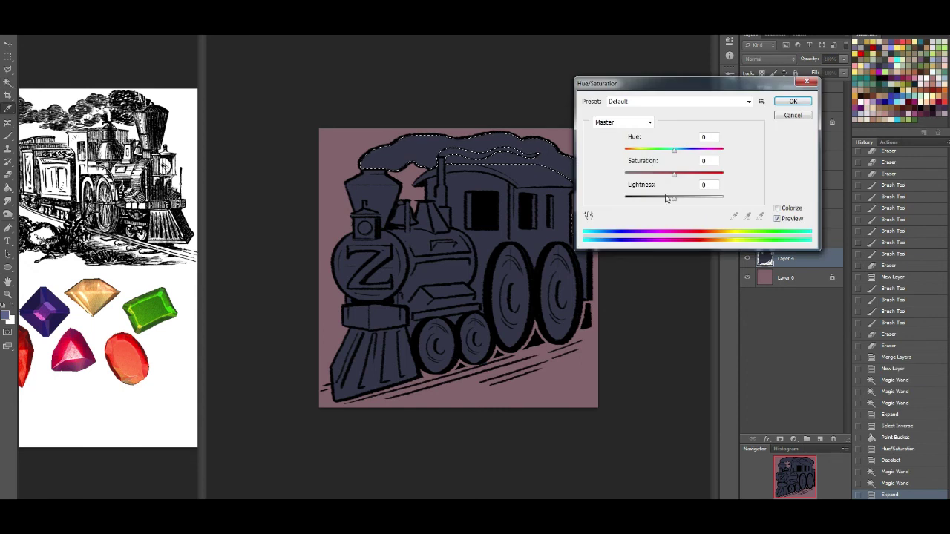
drag(674, 197, 651, 204)
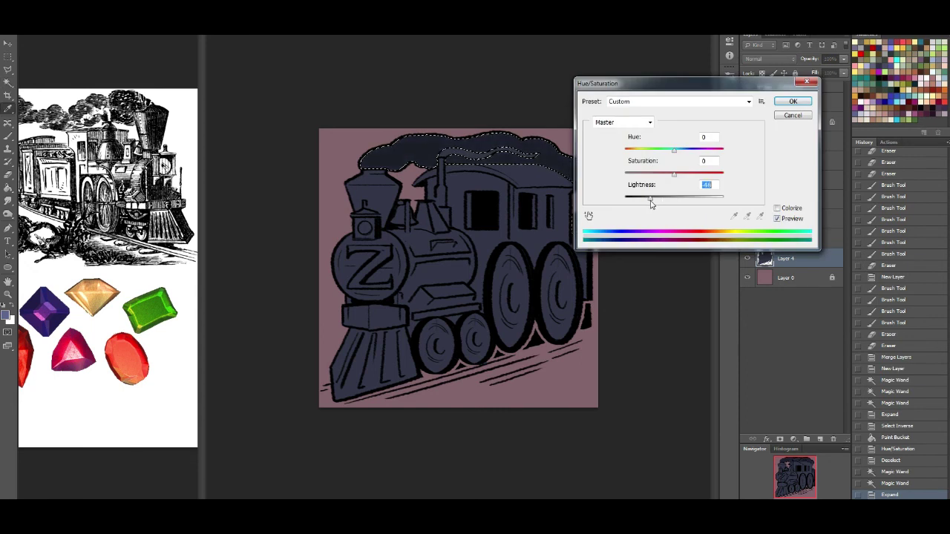
click(793, 101)
key(ctrl+d)
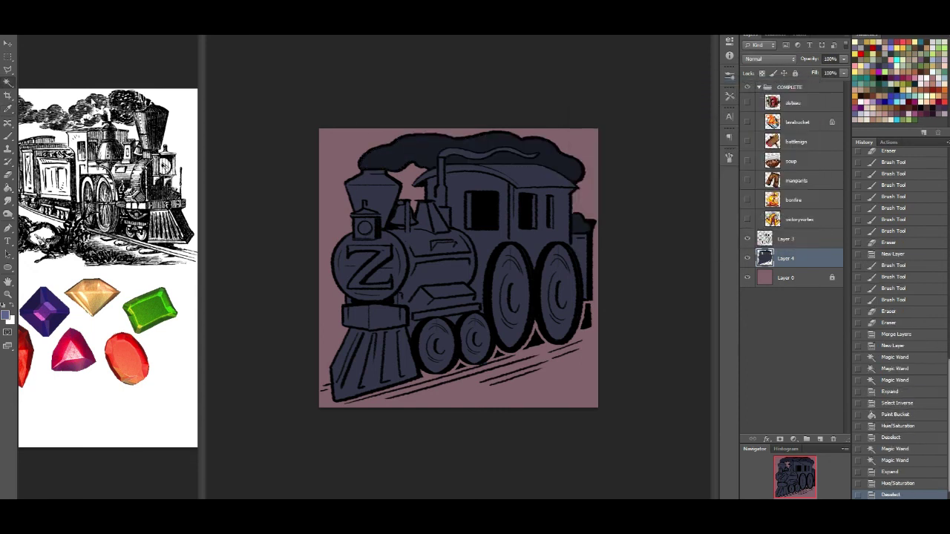
Select the thin wavy smoke trail from the line art and lighten it to grey on Layer 4 with Hue/Saturation
click(785, 241)
click(463, 154)
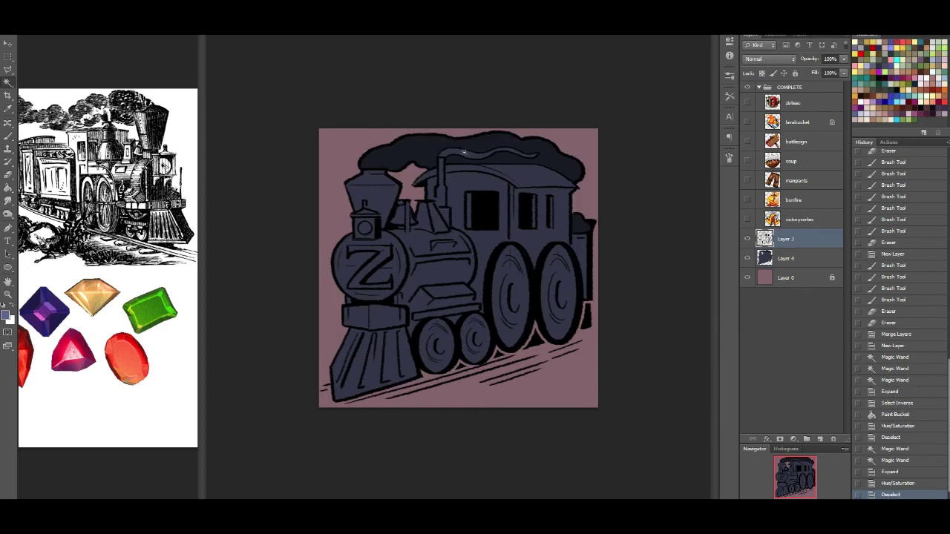
click(456, 153)
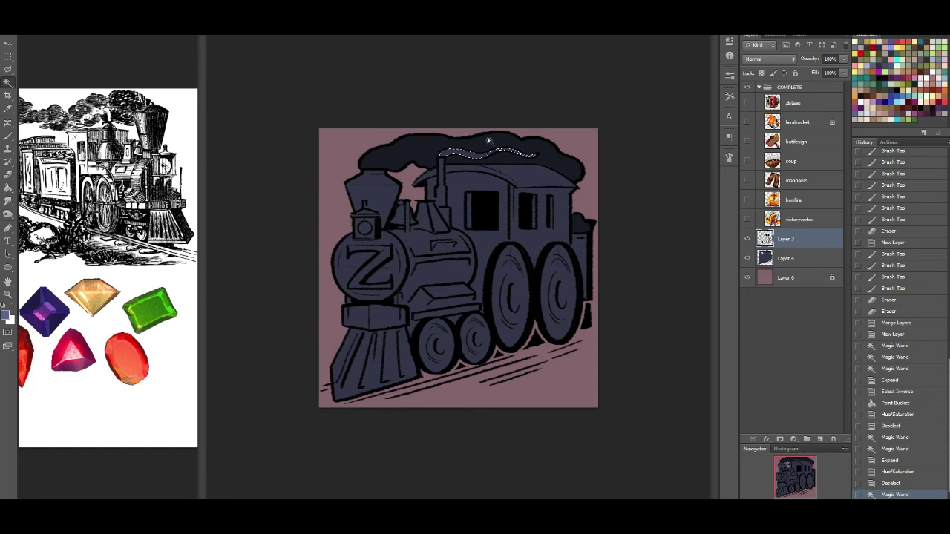
click(794, 257)
key(ctrl+u)
drag(676, 196, 692, 201)
click(792, 102)
key(ctrl+d)
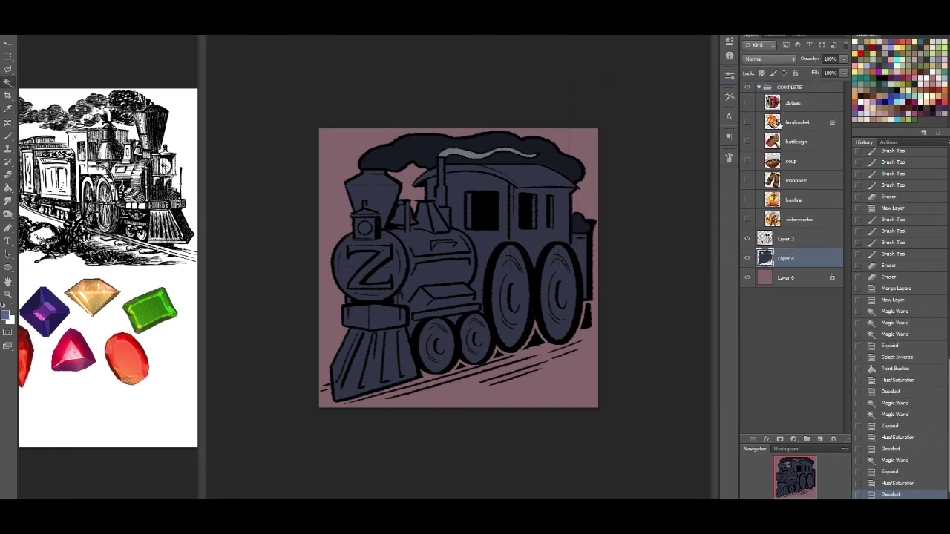
Select both sections of the cab roof from Layer 3 with Magic Wand and expand the selection
key(b)
click(867, 46)
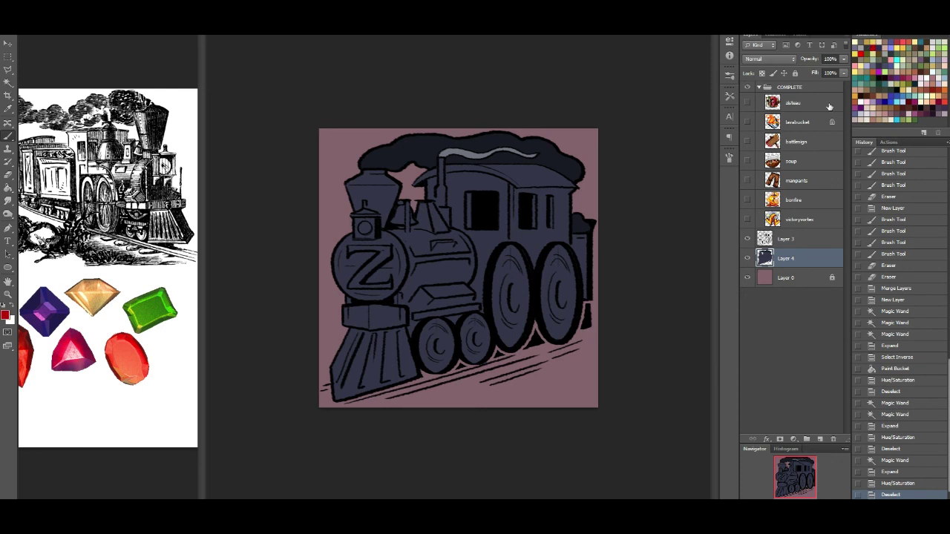
click(8, 83)
click(785, 238)
click(550, 179)
click(438, 175)
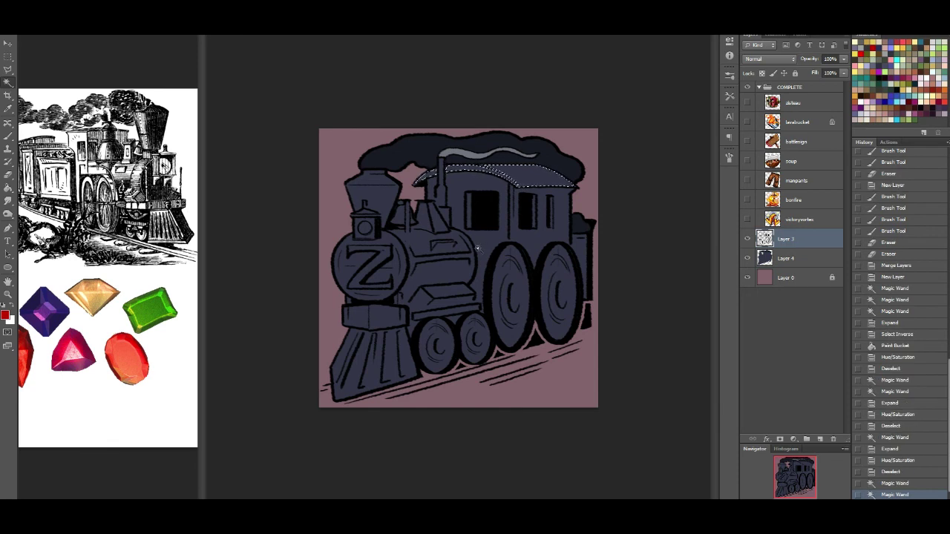
key(Return)
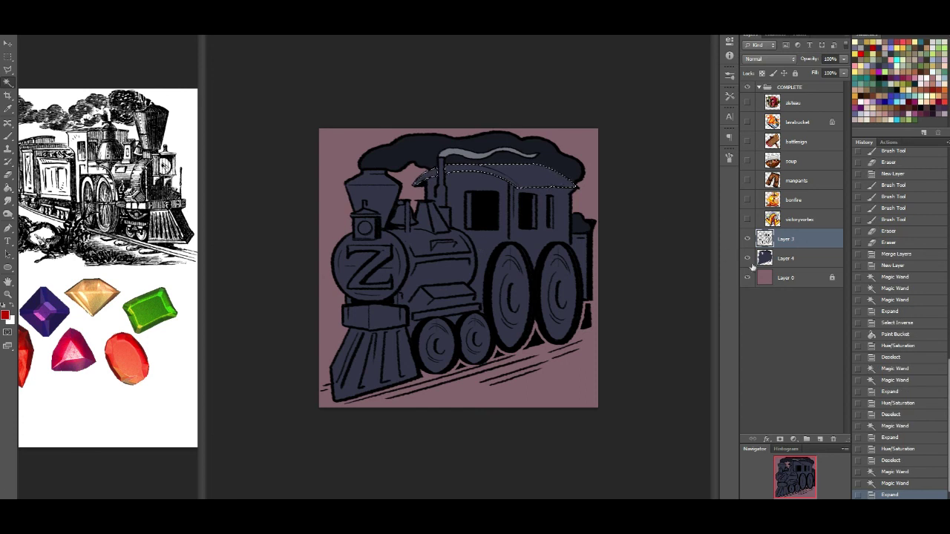
Recolor the selected cab roof deep red on Layer 4 with Hue/Saturation, saturation +81 and lightness +3, and deselect
click(783, 261)
key(ctrl+u)
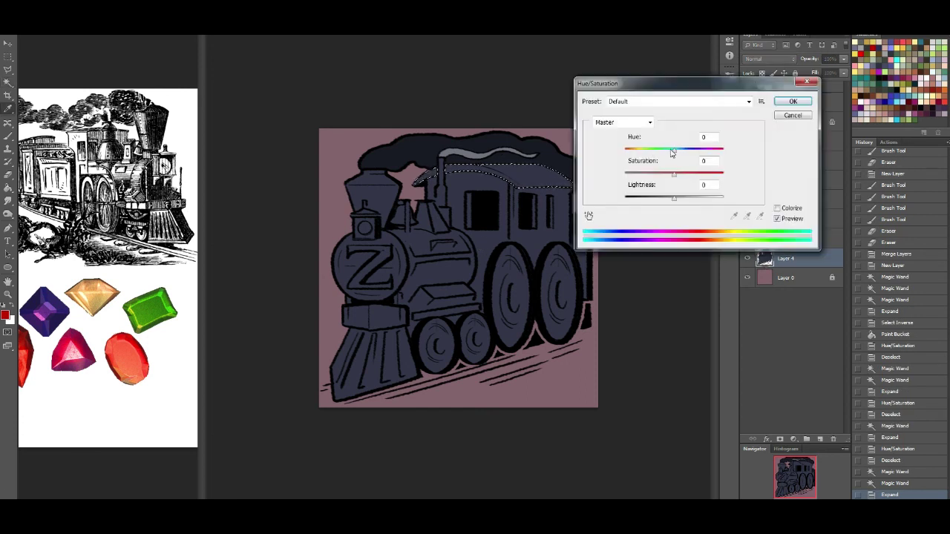
drag(674, 152, 693, 175)
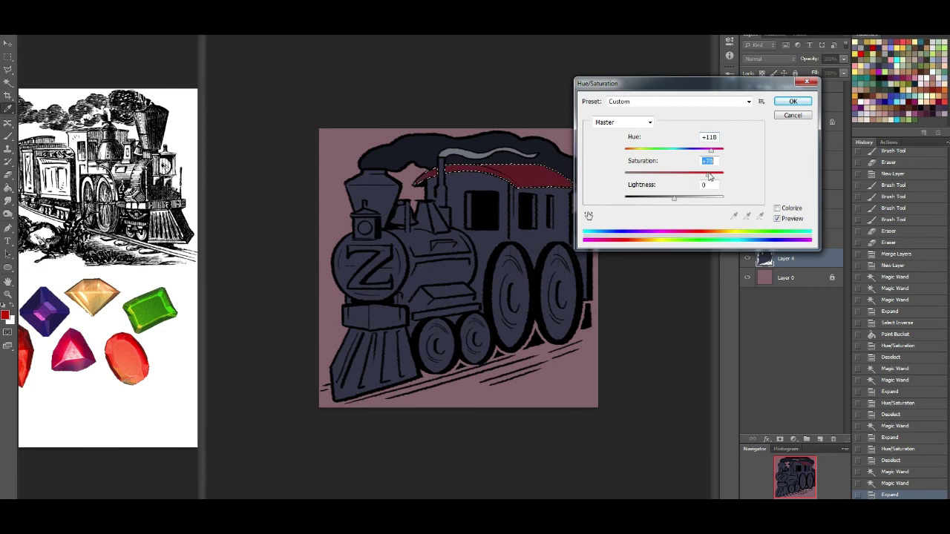
mouse_move(673, 199)
mouse_down()
mouse_move(663, 199)
mouse_move(676, 203)
mouse_up()
drag(705, 174, 720, 175)
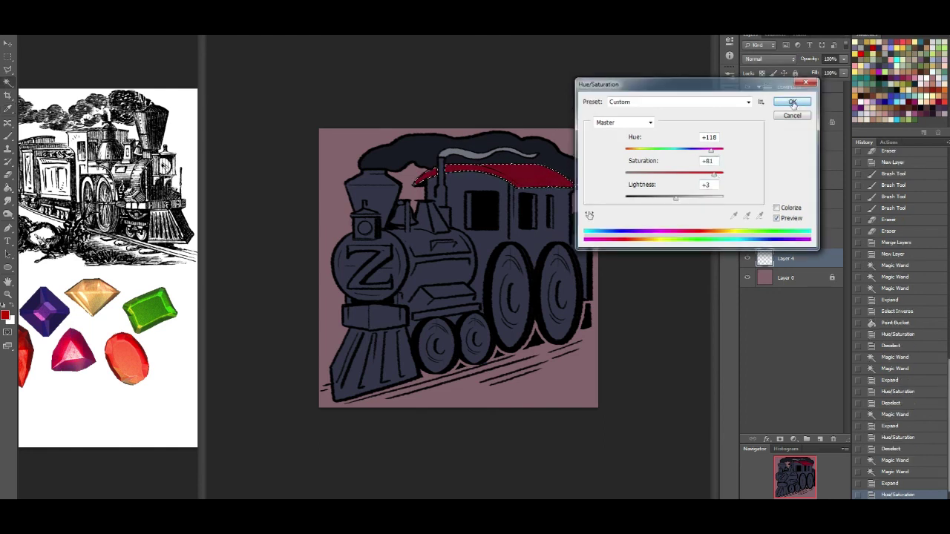
click(792, 102)
key(ctrl+d)
Brush dark red onto the tender's upper strip and the letter Z on the boiler front
click(8, 136)
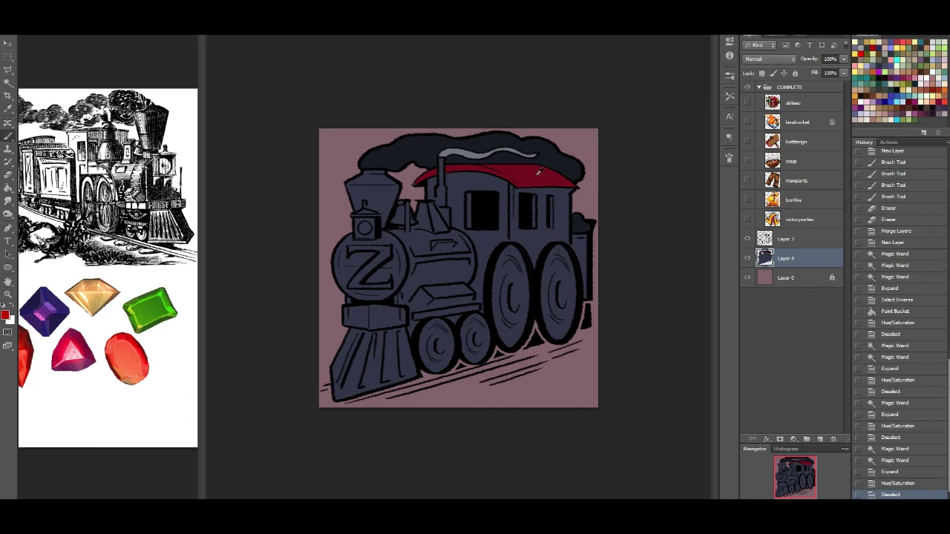
drag(575, 237, 582, 237)
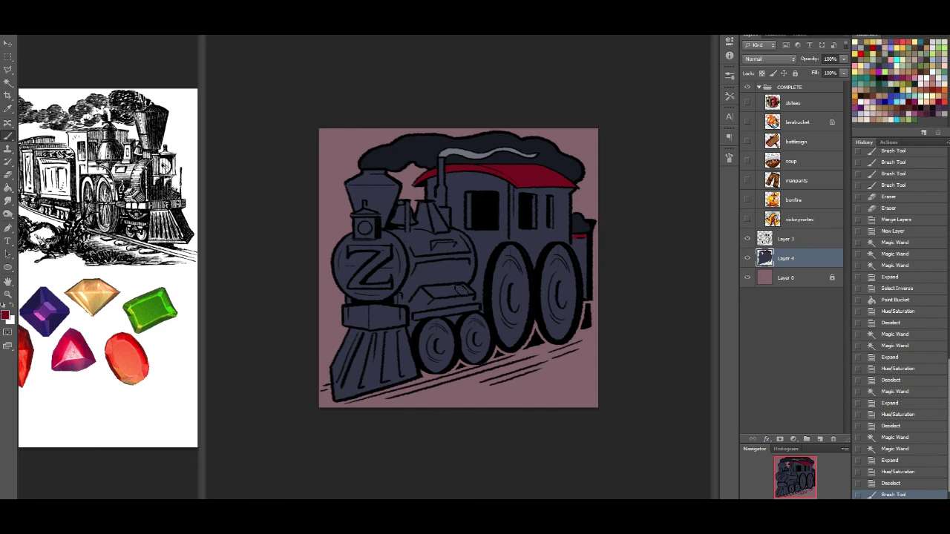
mouse_move(351, 252)
mouse_down()
mouse_move(388, 250)
mouse_move(374, 248)
mouse_move(388, 253)
mouse_move(350, 288)
mouse_move(390, 285)
mouse_up()
drag(390, 253, 387, 255)
Paint the bell behind the smokestack pale yellow and restore the blue-violet base around its edges
click(869, 45)
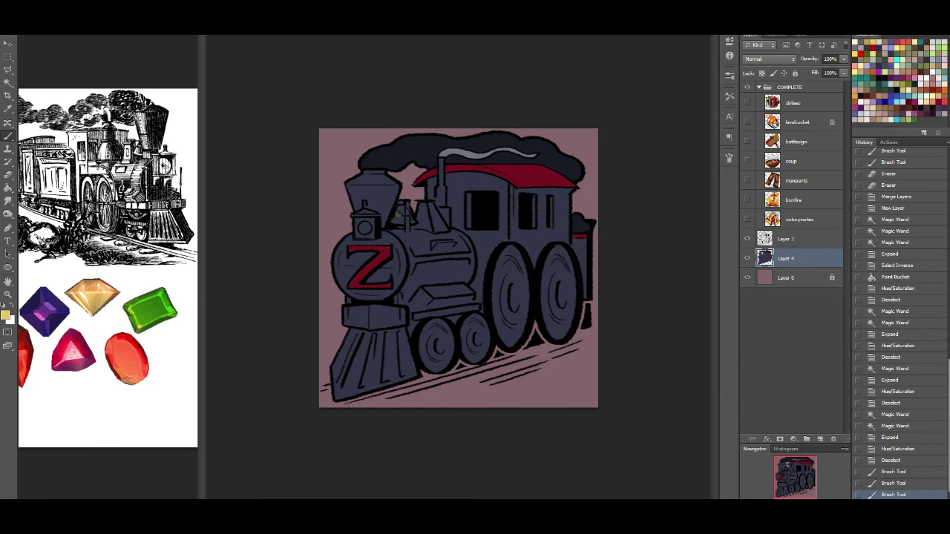
mouse_move(400, 210)
mouse_down()
mouse_move(405, 226)
mouse_move(414, 209)
mouse_move(410, 223)
mouse_up()
alt+click(406, 208)
key(ctrl+z)
drag(411, 210, 411, 236)
Lock Layer 4's transparent pixels and brush light grey highlights onto the front edge and rim of the smokestack
click(762, 73)
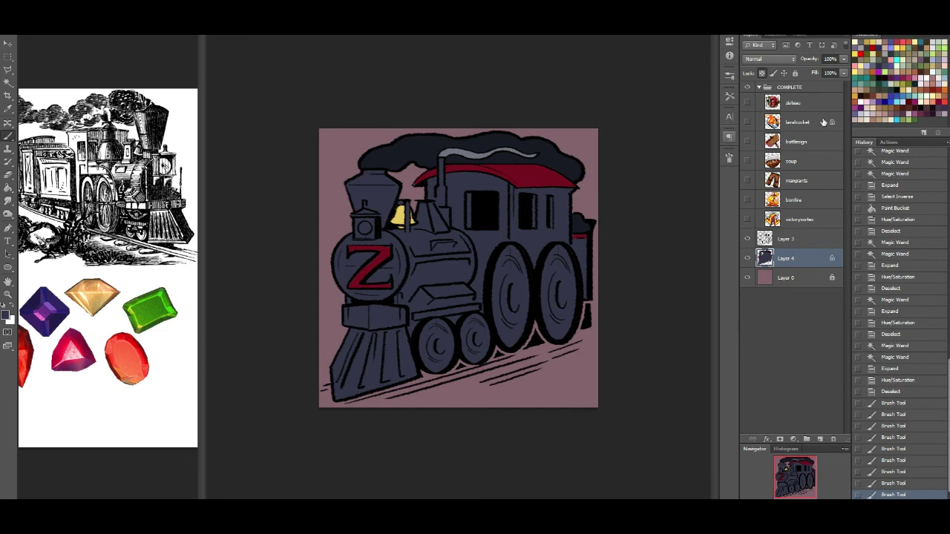
click(891, 49)
mouse_move(352, 191)
mouse_down()
mouse_move(358, 208)
mouse_move(346, 184)
mouse_move(369, 173)
mouse_up()
drag(343, 248, 340, 276)
key(ctrl+z)
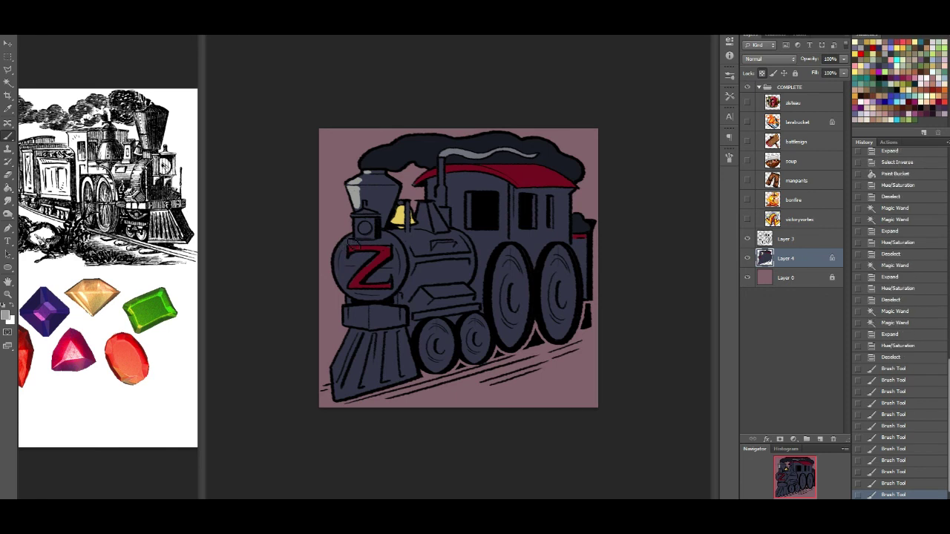
Select the blue-violet base with Magic Wand and paint the round boiler front light grey around the red Z
click(9, 82)
click(349, 269)
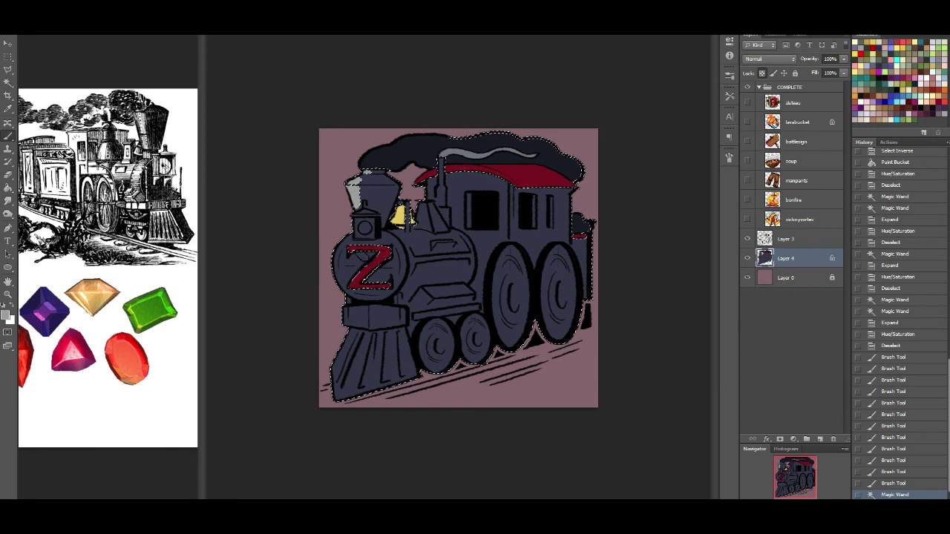
mouse_move(346, 246)
mouse_down()
mouse_move(343, 271)
mouse_move(307, 219)
mouse_move(354, 269)
mouse_move(396, 257)
mouse_up()
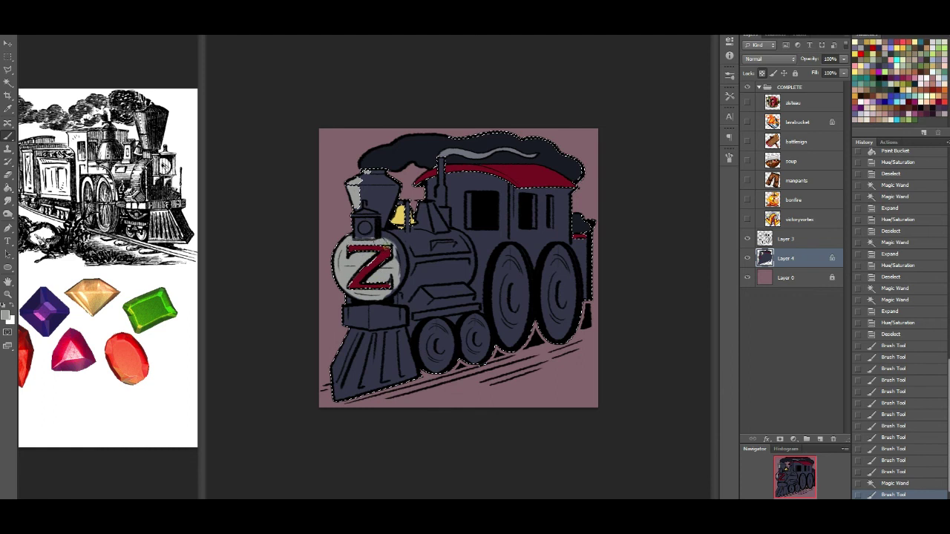
drag(381, 290, 368, 294)
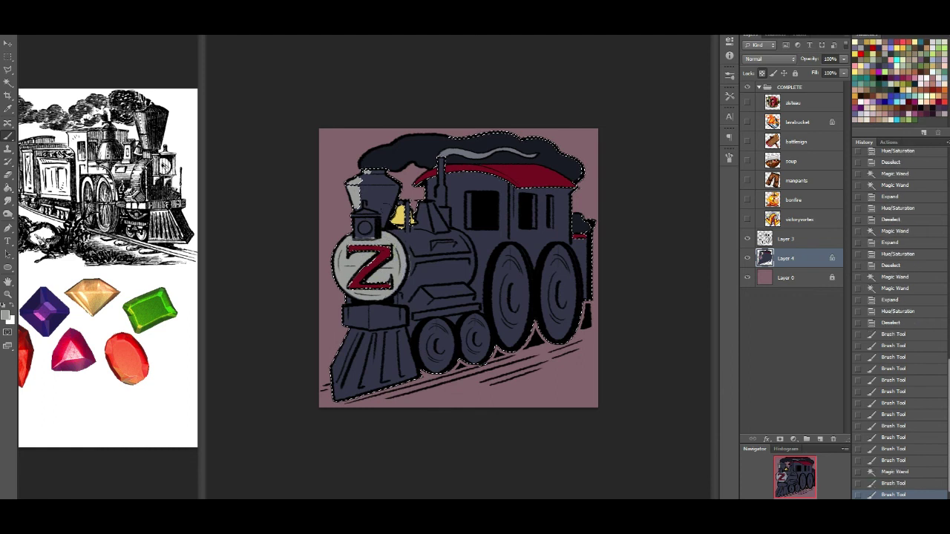
Paint the two large driving wheels light grey within the selection, undoing the stray strokes and leaving the inner shading blue-violet
mouse_move(520, 259)
mouse_down()
mouse_move(506, 272)
mouse_move(502, 306)
mouse_up()
key(ctrl+z)
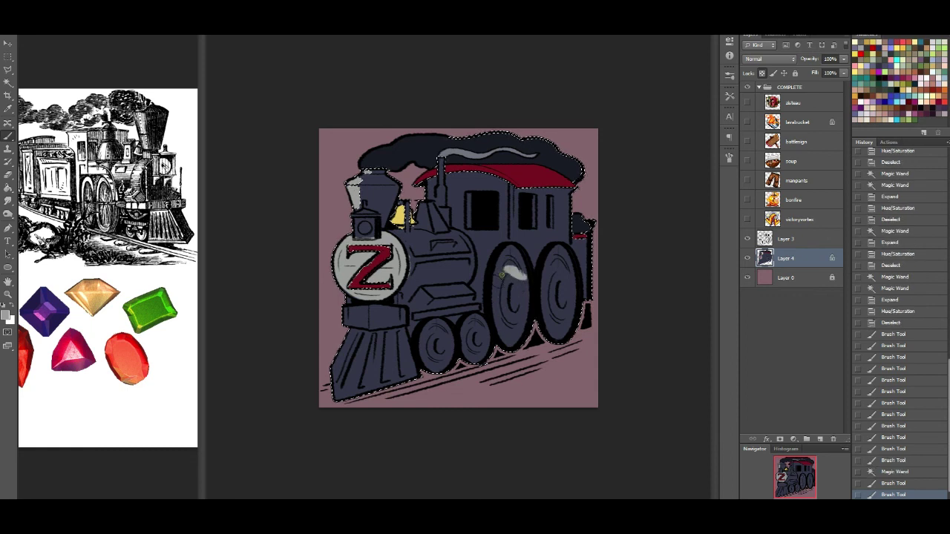
key(ctrl+z)
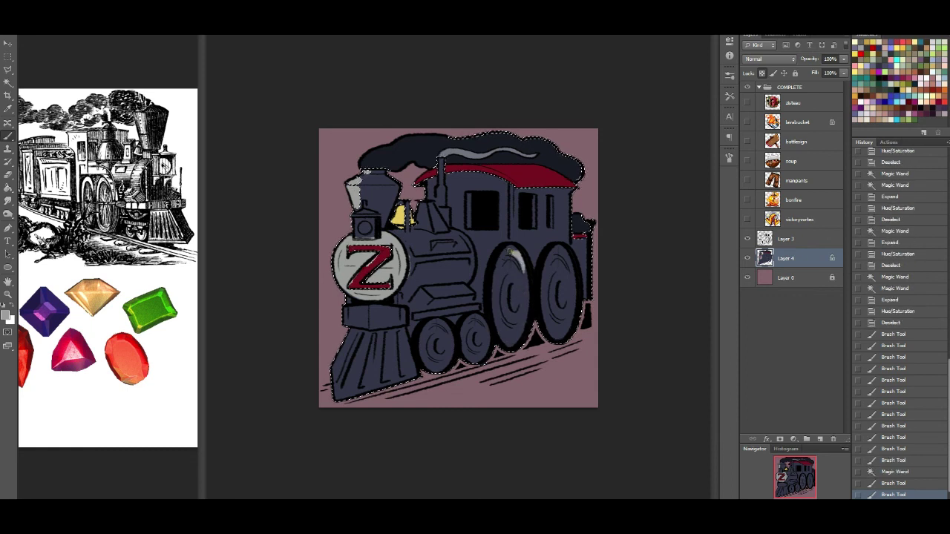
drag(510, 254, 523, 341)
mouse_move(525, 282)
mouse_down()
mouse_move(508, 280)
mouse_move(522, 303)
mouse_up()
mouse_move(567, 251)
mouse_down()
mouse_move(543, 316)
mouse_move(573, 324)
mouse_move(570, 269)
mouse_up()
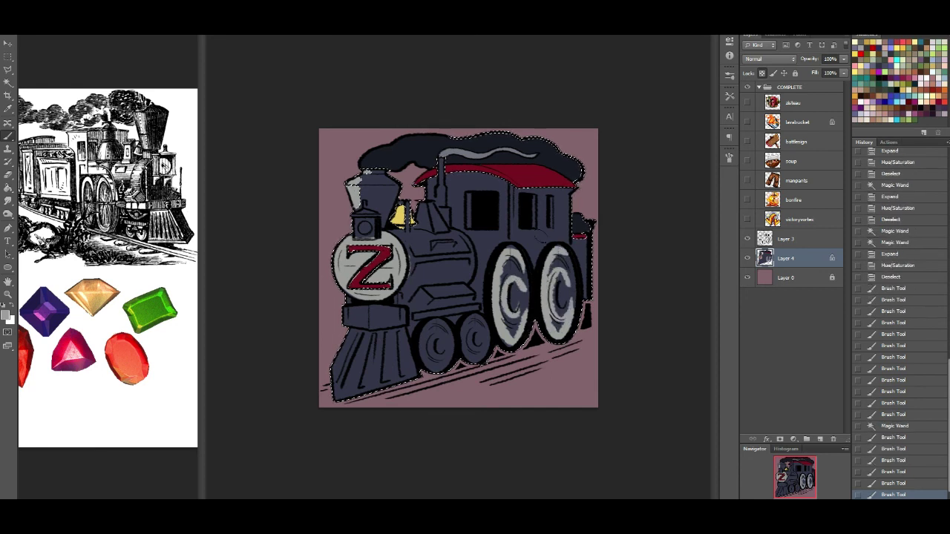
Paint the two small front wheels light grey, undoing the stray strokes
mouse_move(470, 325)
mouse_down()
mouse_move(468, 347)
mouse_move(484, 350)
mouse_up()
key(ctrl+z)
key(ctrl+z)
Touch up the smokestack's light grey edge and paint the whole cowcatcher light grey
drag(353, 191, 367, 173)
drag(347, 310, 339, 371)
key(ctrl+z)
mouse_move(361, 336)
mouse_down()
mouse_move(352, 363)
mouse_move(357, 378)
mouse_move(369, 376)
mouse_up()
mouse_move(380, 336)
mouse_down()
mouse_move(377, 364)
mouse_move(397, 362)
mouse_up()
key(ctrl+z)
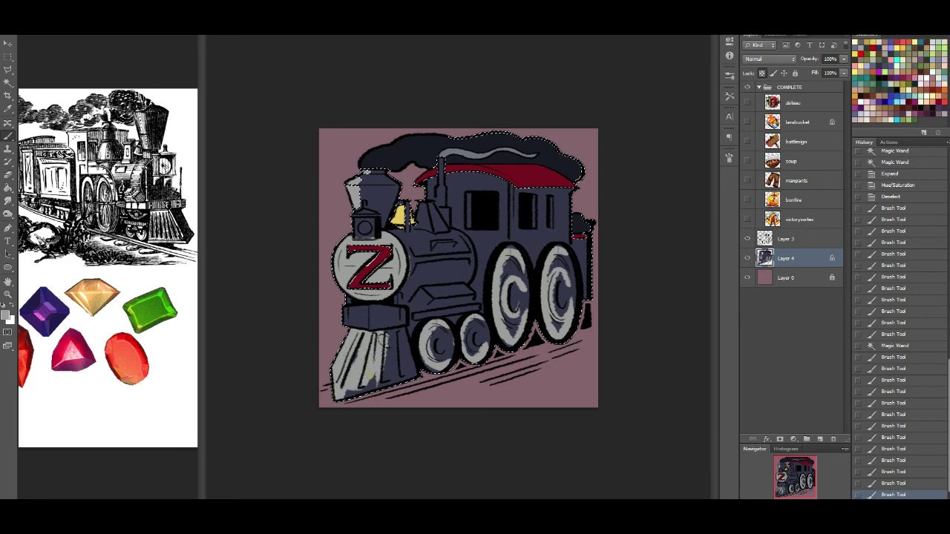
mouse_move(362, 349)
mouse_down()
mouse_move(389, 368)
mouse_move(400, 334)
mouse_move(402, 374)
mouse_move(393, 375)
mouse_up()
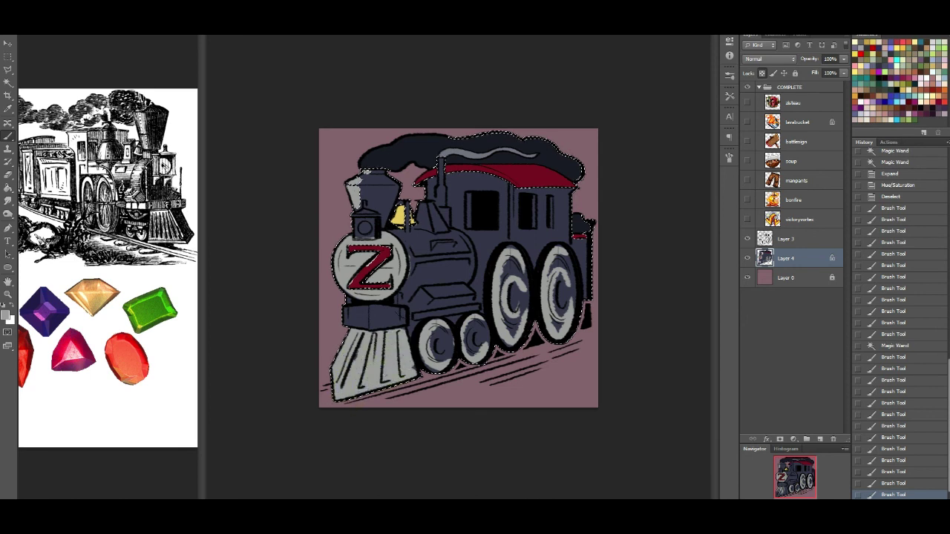
Paint the steam whistle pipe and the tender's side light grey, undo the stray boiler stroke, and clear the selection
drag(433, 207, 420, 320)
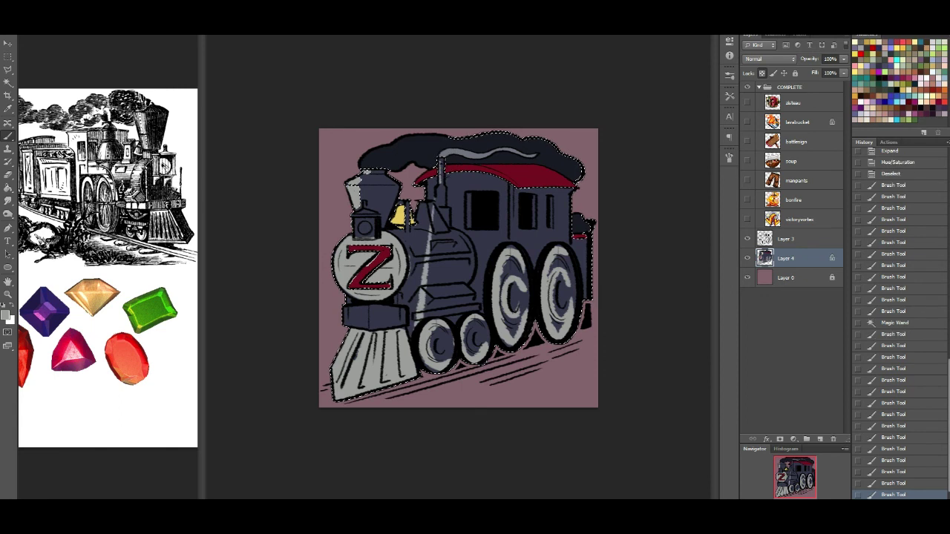
key(ctrl+z)
drag(442, 159, 438, 191)
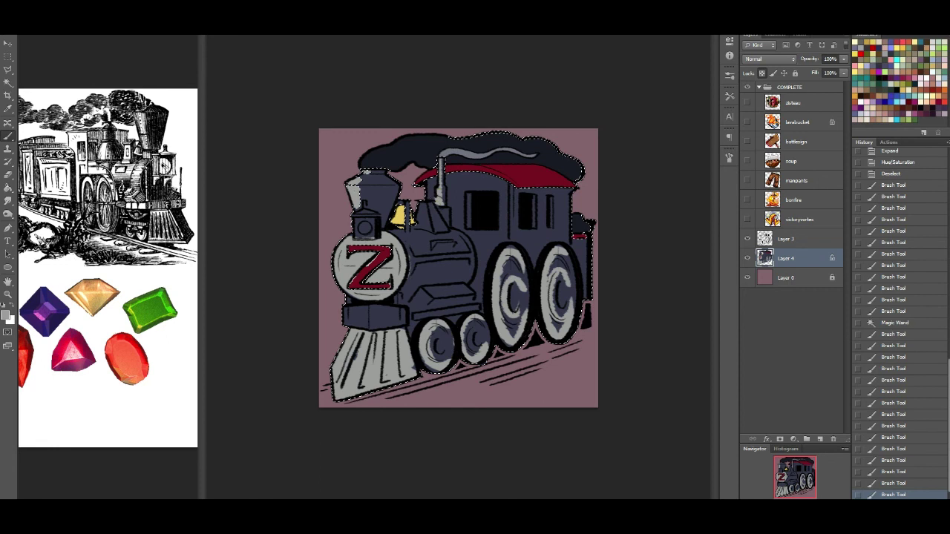
drag(575, 241, 581, 245)
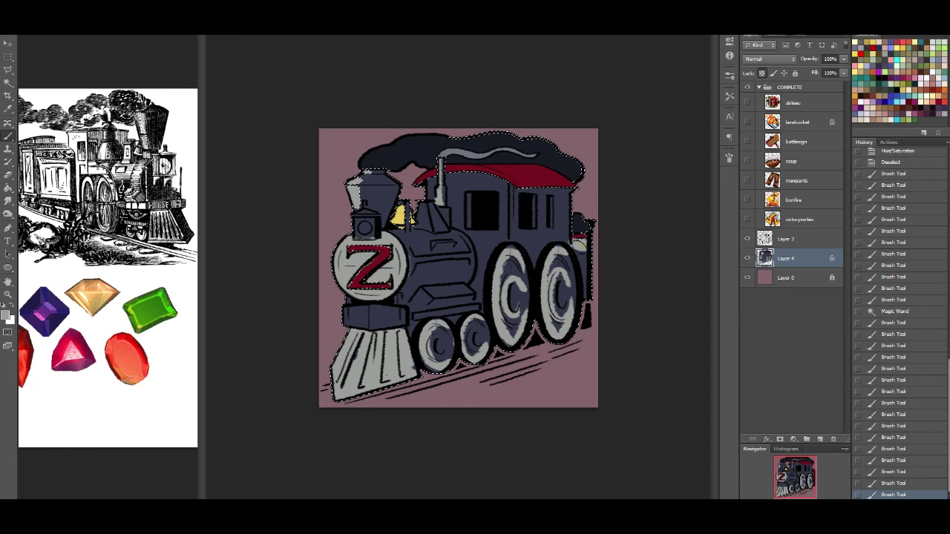
mouse_move(582, 250)
mouse_down()
mouse_move(588, 306)
mouse_move(586, 267)
mouse_up()
key(ctrl+d)
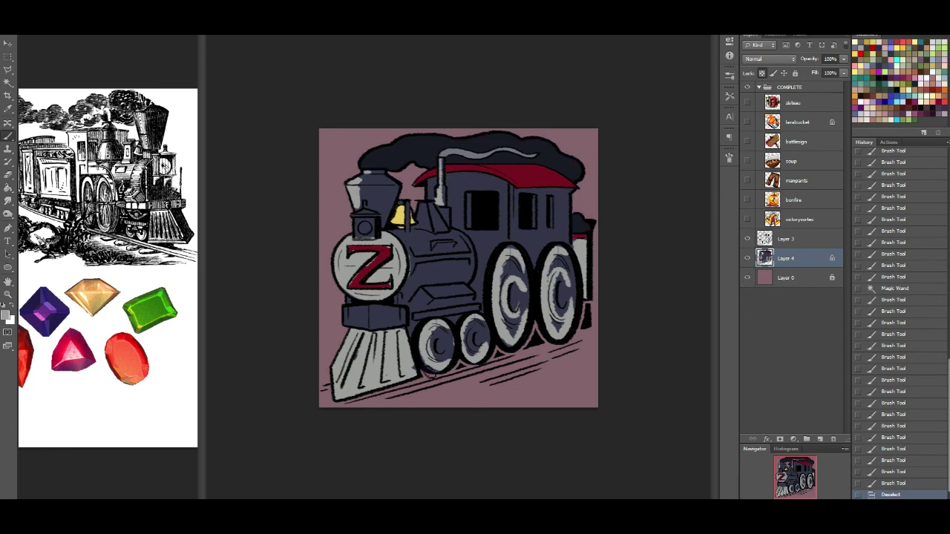
Touch up the light grey on the small wheels and cowcatcher, and the letter Z with its sampled dark red
drag(441, 372, 420, 361)
drag(351, 356, 351, 377)
alt+click(382, 256)
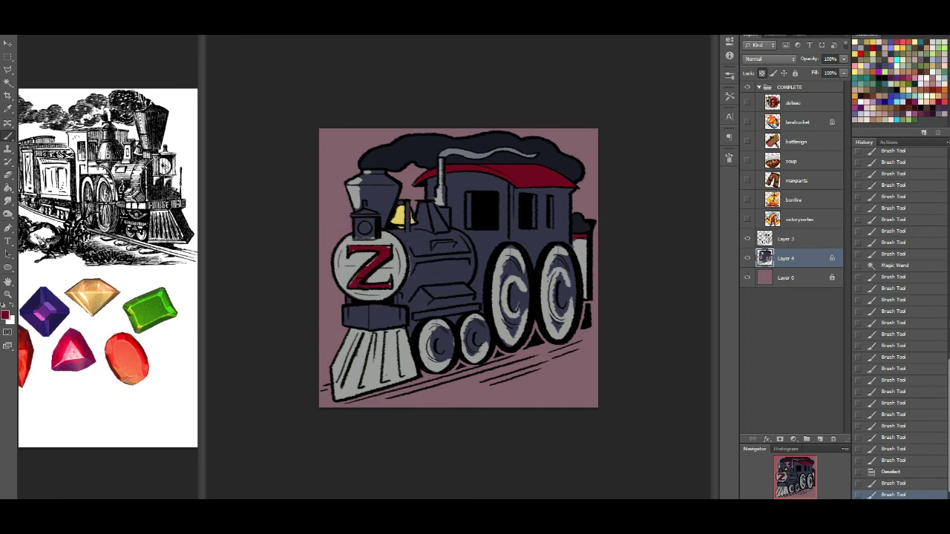
drag(398, 255, 387, 248)
Sample the blue-violet base and clean up the boiler front's edge and the shaded areas of the large wheels
alt+click(362, 238)
mouse_move(362, 239)
mouse_down()
mouse_move(375, 242)
mouse_move(353, 242)
mouse_move(380, 242)
mouse_move(409, 294)
mouse_up()
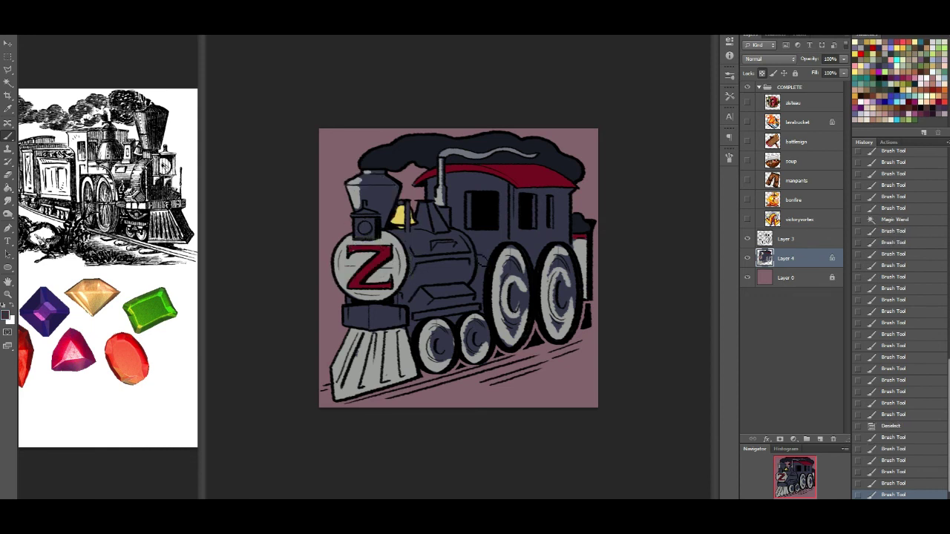
mouse_move(525, 301)
mouse_down()
mouse_move(522, 282)
mouse_move(526, 311)
mouse_up()
drag(565, 276, 570, 298)
drag(571, 296, 570, 280)
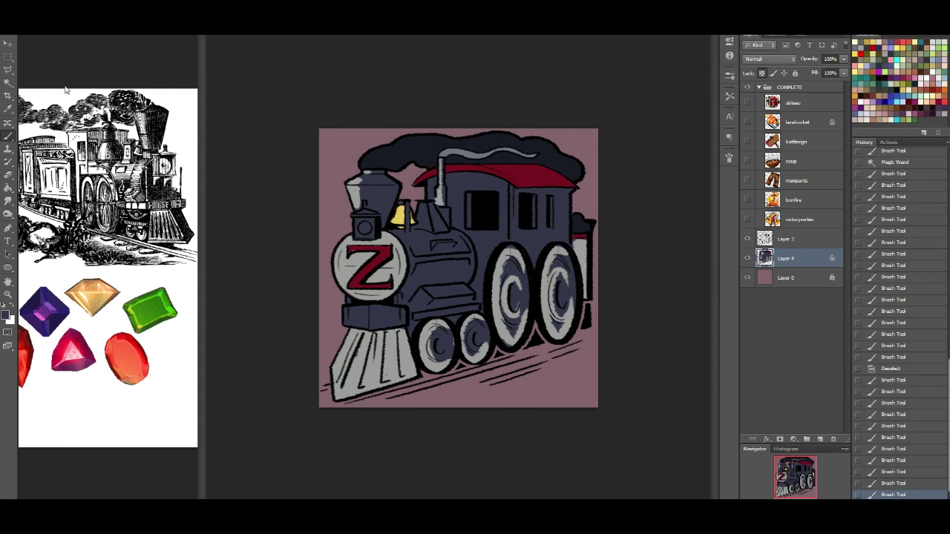
Select all light grey areas with Magic Wand, adjust them to Hue +106, Saturation +64, Lightness -34, and deselect
click(8, 82)
click(390, 233)
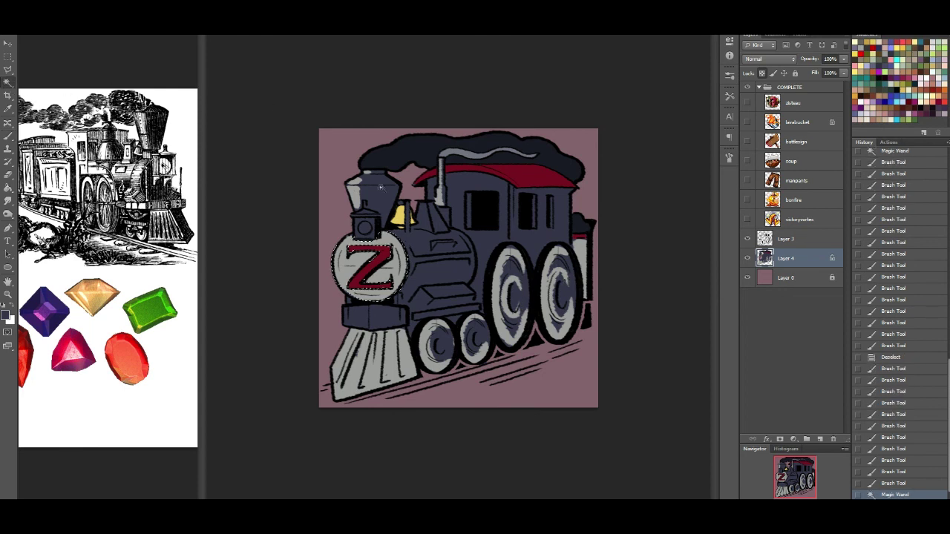
key(ctrl+d)
click(391, 235)
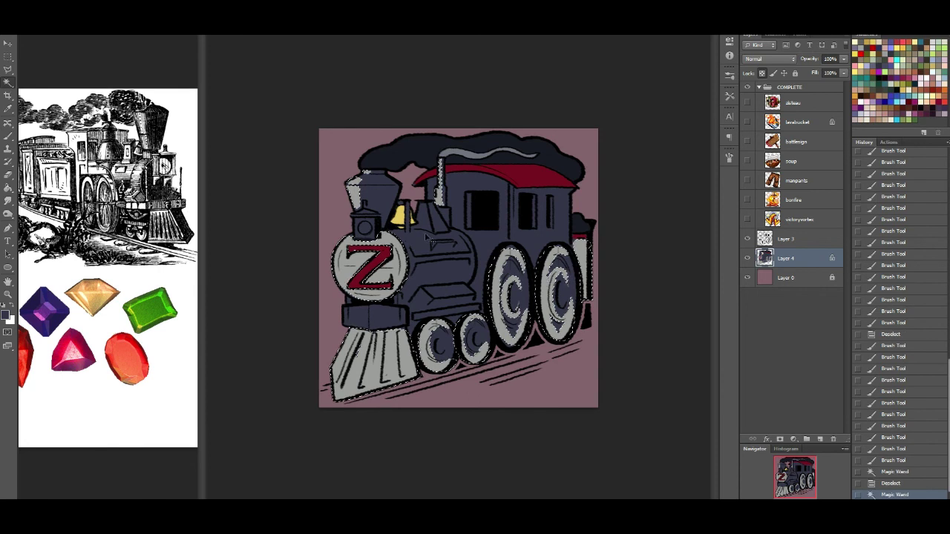
key(ctrl+u)
drag(674, 174, 695, 152)
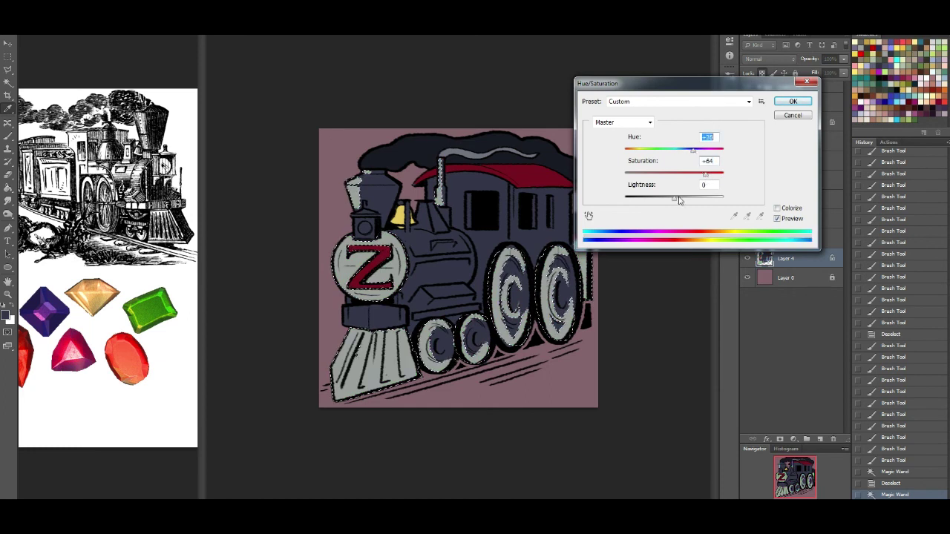
drag(674, 198, 658, 200)
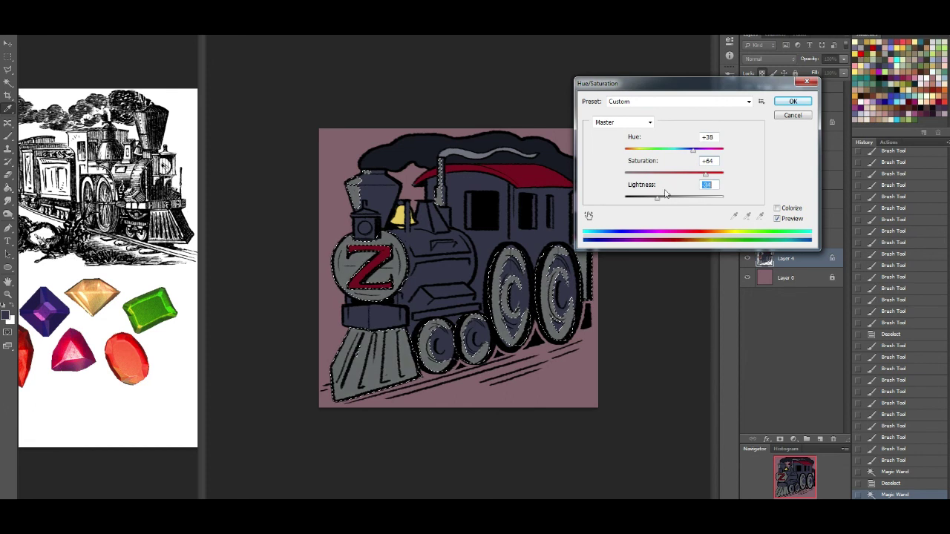
mouse_move(698, 157)
mouse_down()
mouse_move(684, 154)
mouse_move(709, 155)
mouse_up()
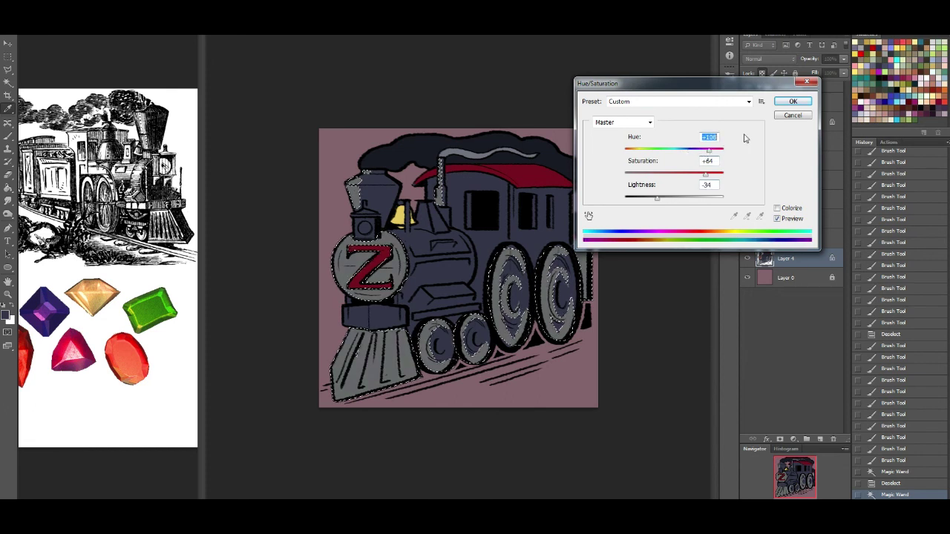
click(793, 101)
key(ctrl+d)
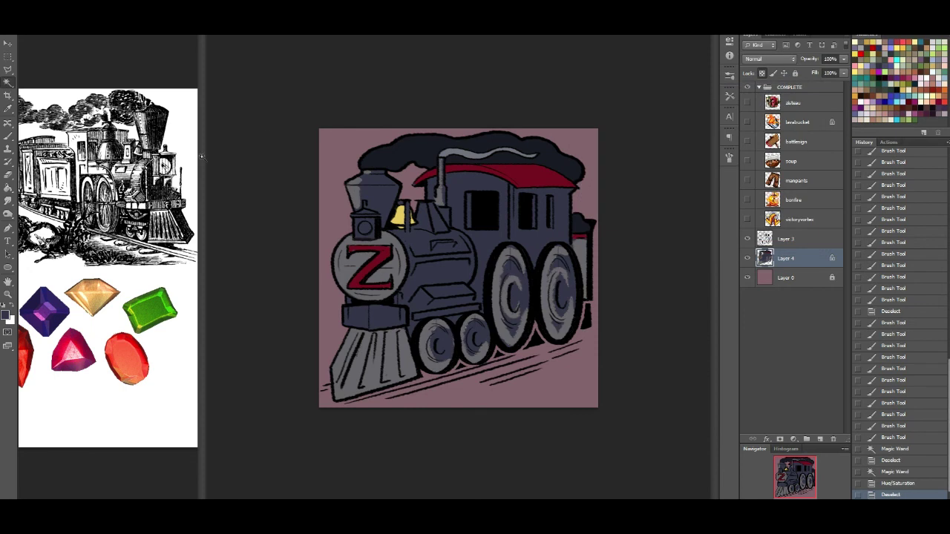
Paint the headlamp's round lens pale yellow with the Brush
click(9, 136)
click(855, 43)
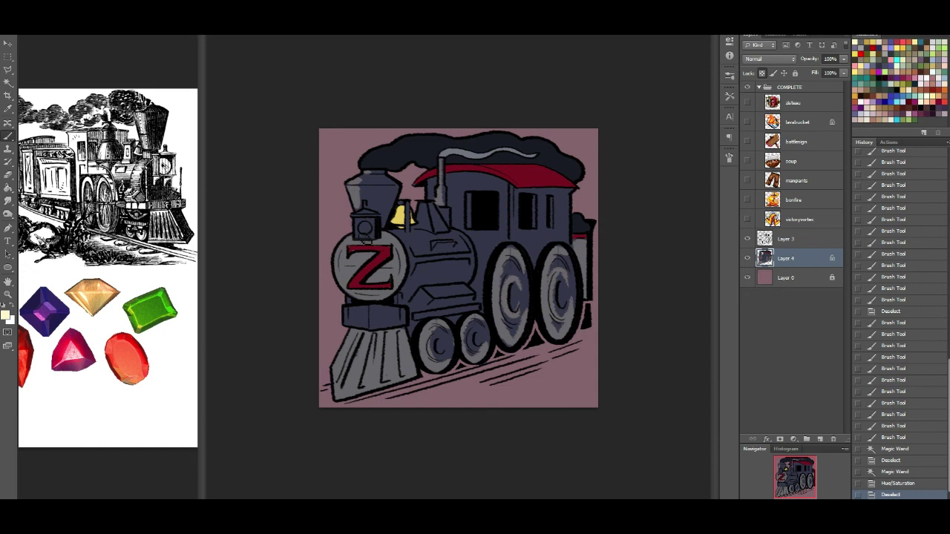
drag(367, 228, 371, 230)
key(ctrl+z)
click(365, 228)
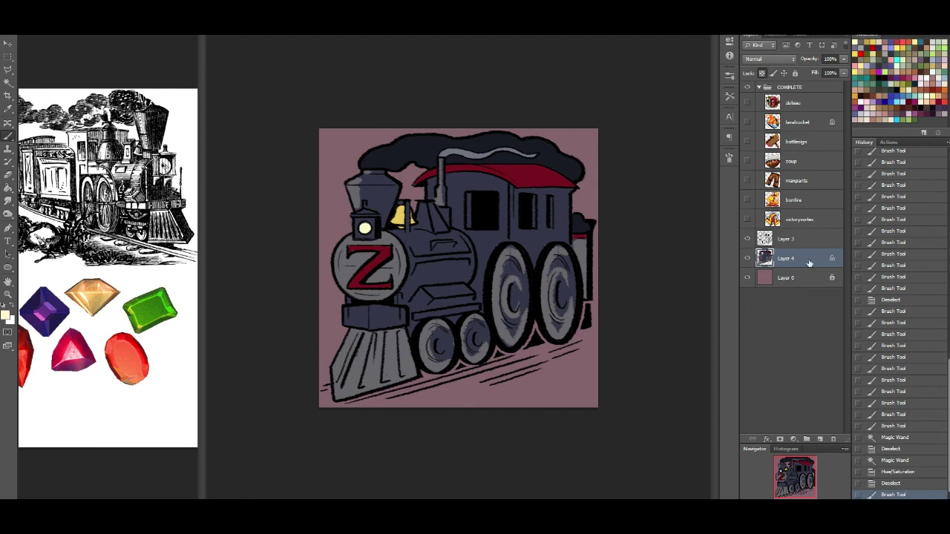
Add a new layer above Layer 4 and set its blending mode to Overlay
click(828, 438)
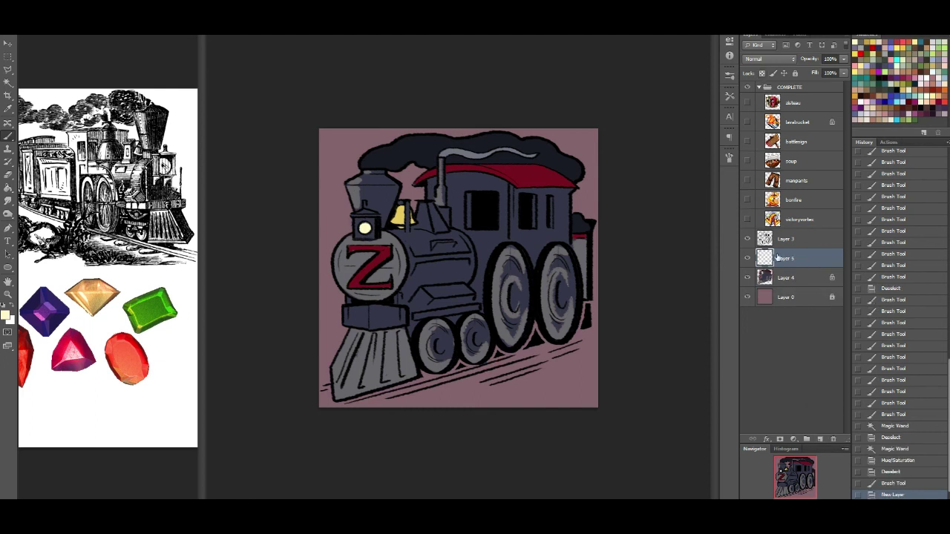
click(759, 58)
click(766, 190)
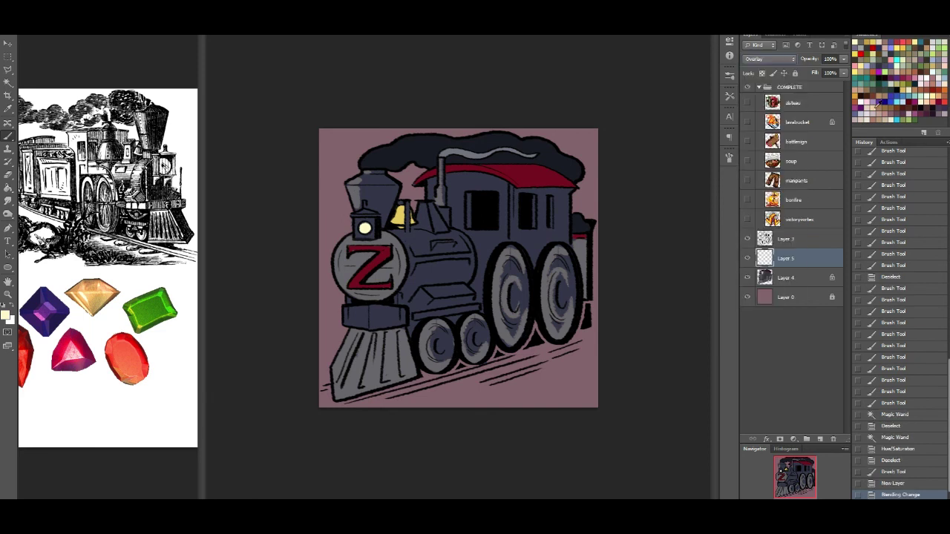
Brush white highlights onto the smokestack and the front puffs of smoke on the Overlay layer
click(862, 104)
mouse_move(368, 186)
mouse_down()
mouse_move(375, 194)
mouse_move(367, 198)
mouse_up()
key(ctrl+z)
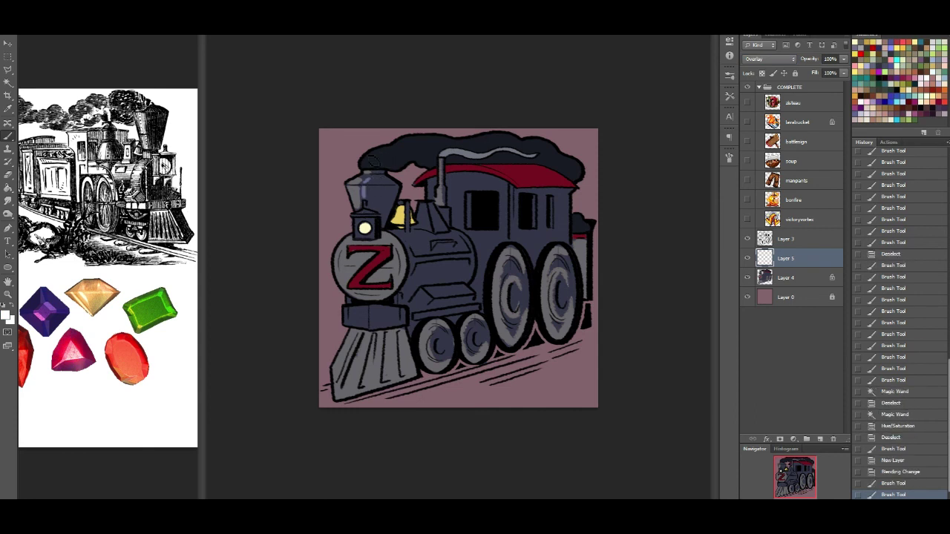
mouse_move(366, 156)
mouse_down()
mouse_move(411, 147)
mouse_move(392, 150)
mouse_up()
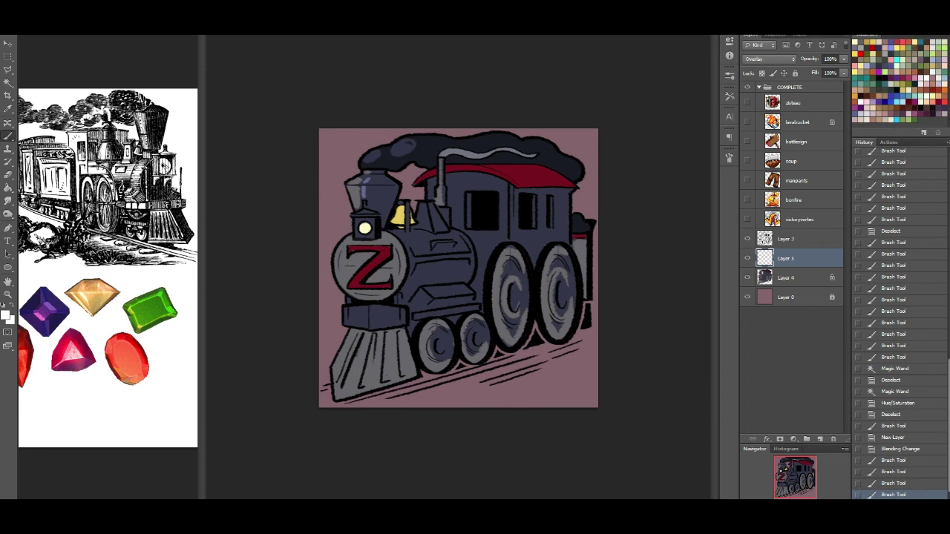
click(876, 524)
right_click(895, 455)
click(897, 451)
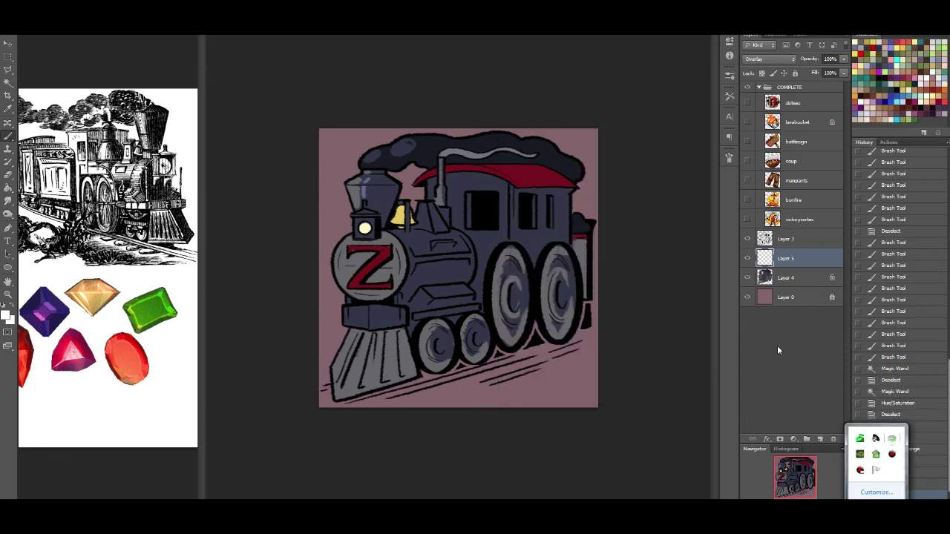
Brush white highlights along the smoke cloud, the whistle's steam plume and the front part of the red cab roof
mouse_move(399, 146)
mouse_down()
mouse_move(404, 170)
mouse_move(444, 143)
mouse_move(430, 139)
mouse_move(464, 152)
mouse_move(443, 159)
mouse_move(508, 153)
mouse_up()
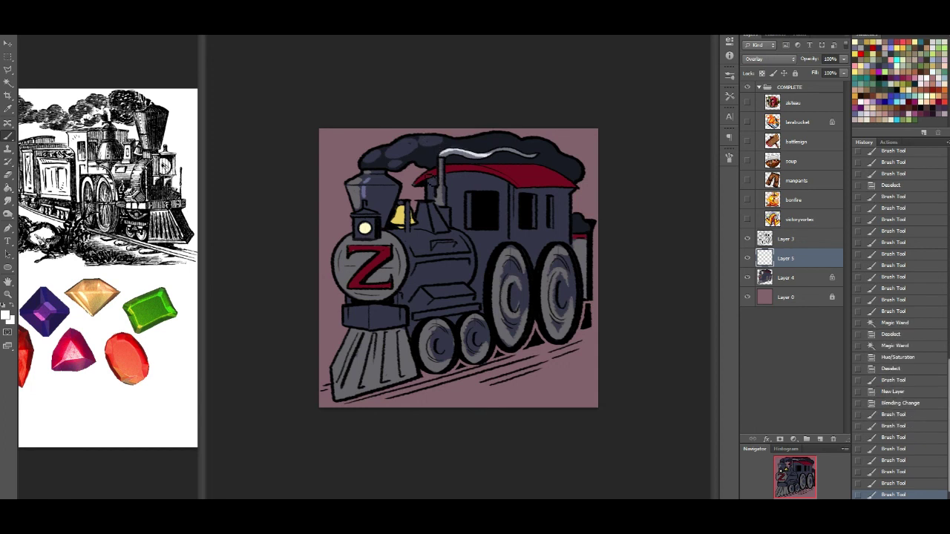
click(439, 173)
drag(450, 169, 506, 181)
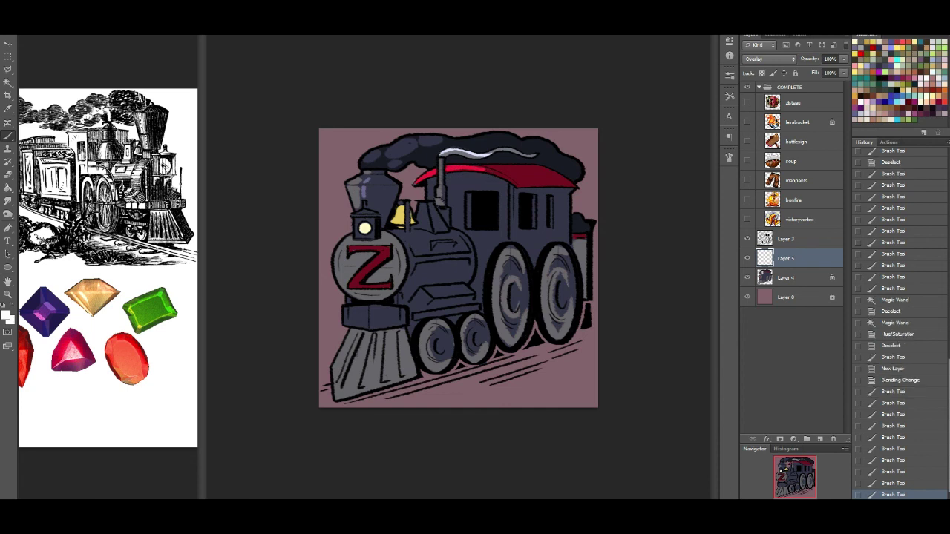
Brush white highlights onto the cab's front wall under the roof and around its large window
click(436, 196)
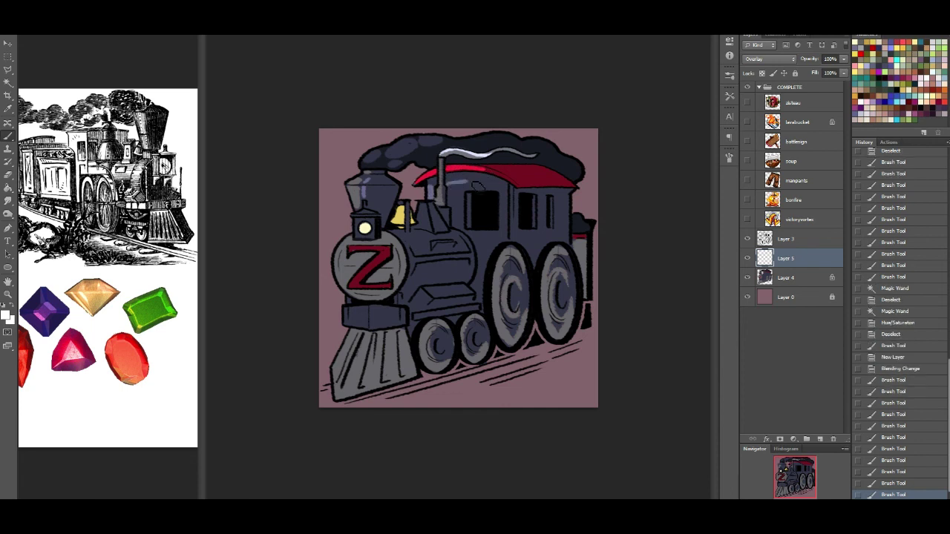
key(ctrl+z)
mouse_move(492, 187)
mouse_down()
mouse_move(456, 187)
mouse_move(495, 187)
mouse_up()
click(435, 191)
click(495, 188)
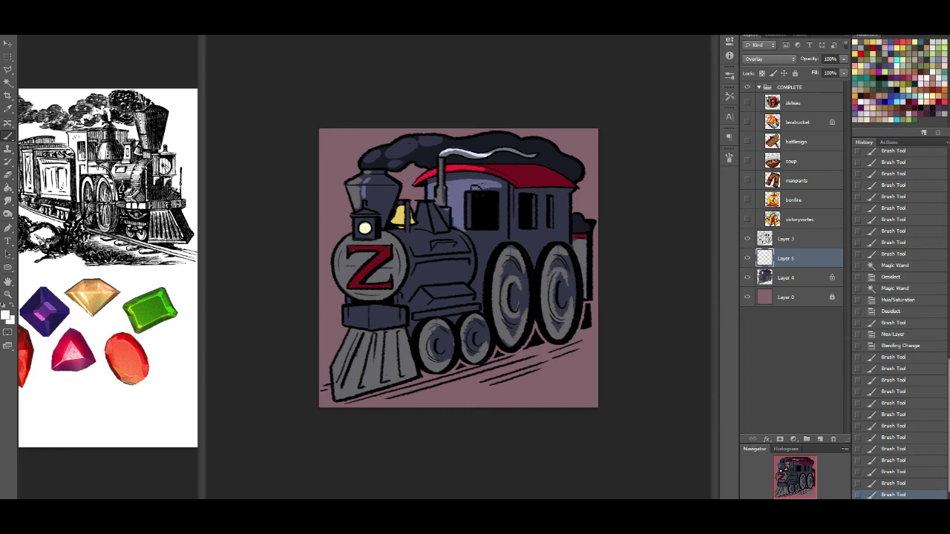
click(481, 190)
drag(502, 185, 502, 227)
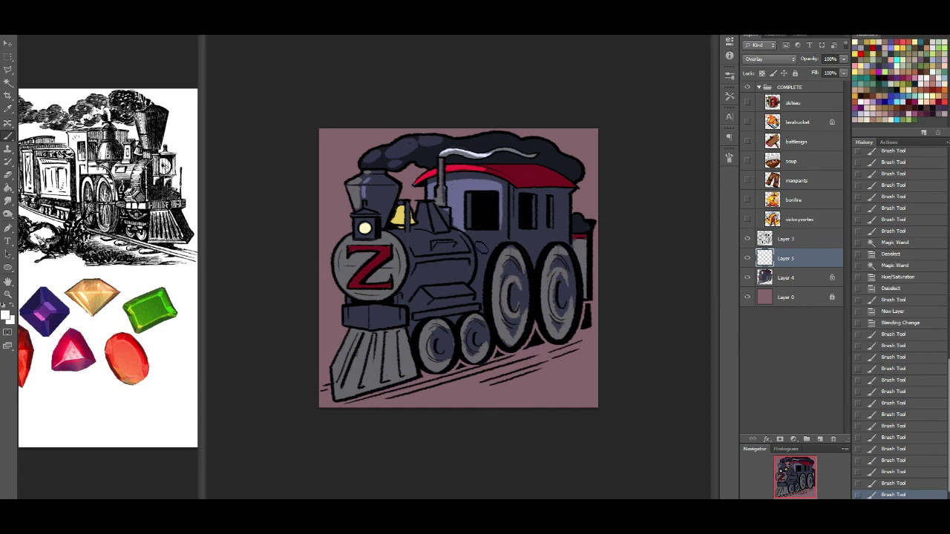
Erase the excess highlight on the cab wall and brush a thin highlight beneath the large window
key(e)
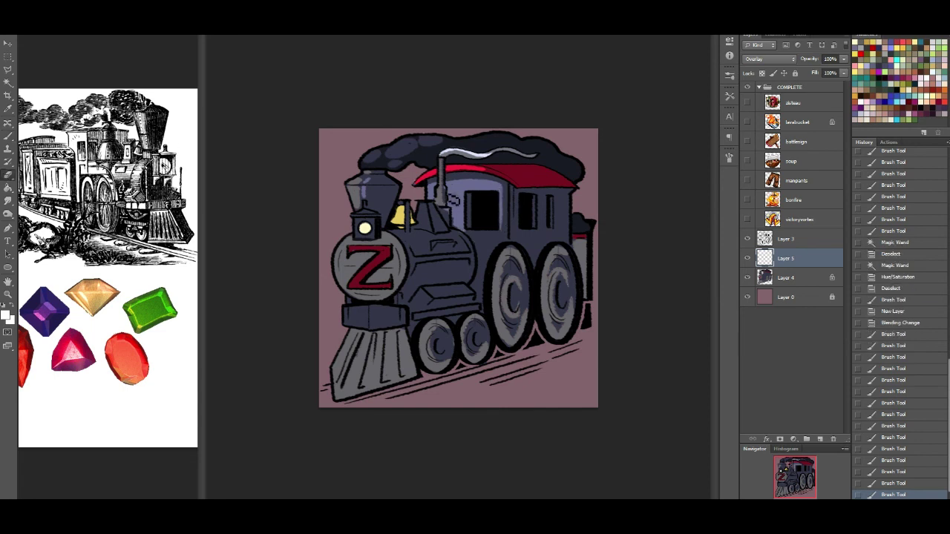
drag(476, 231, 501, 225)
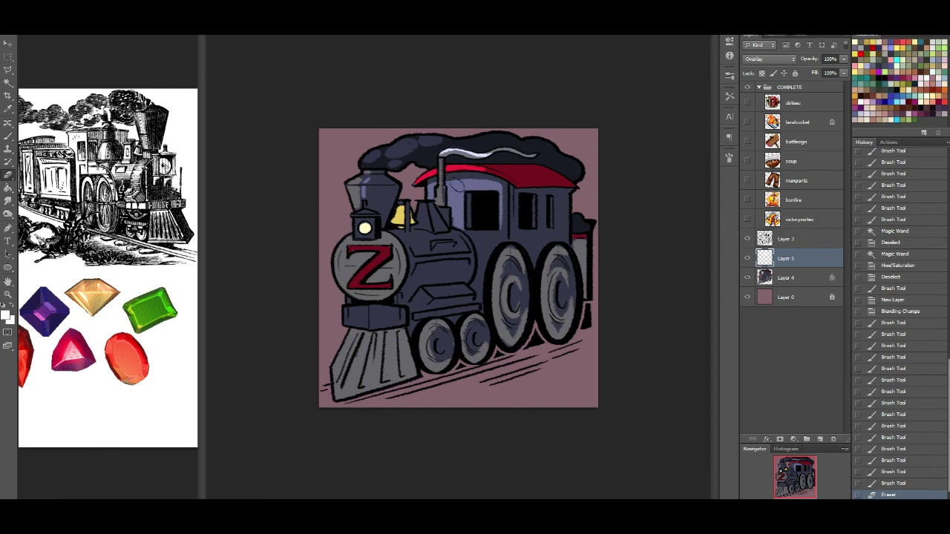
drag(454, 168, 464, 187)
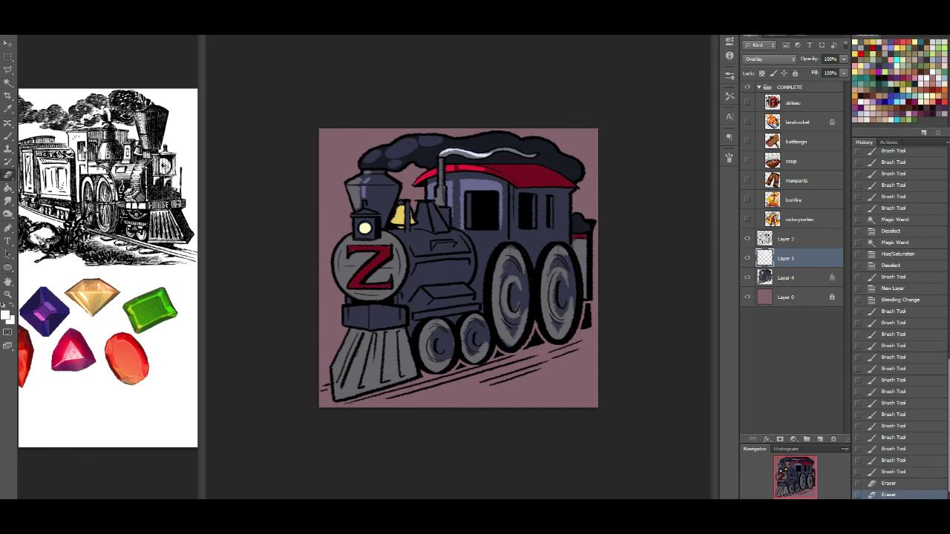
key(b)
drag(484, 236, 488, 235)
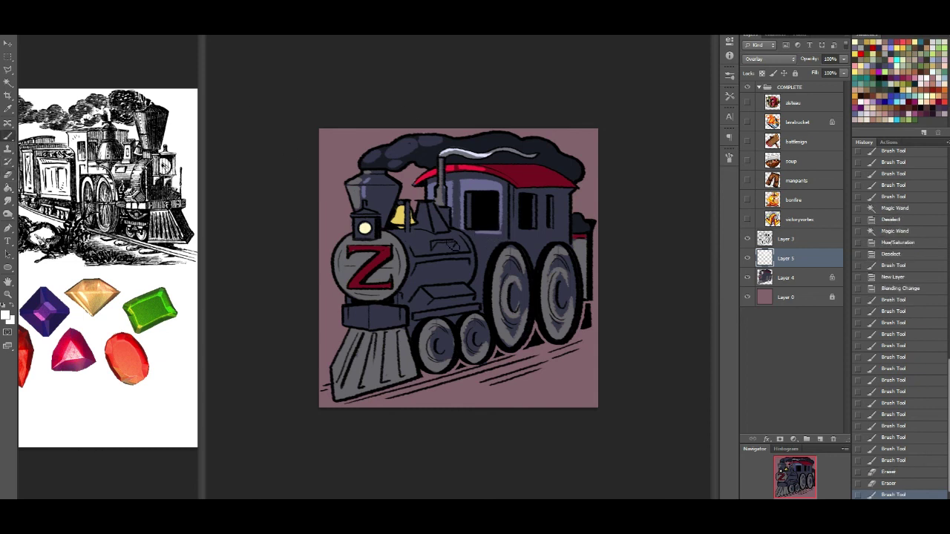
Brush white highlights onto the round boiler front and the red letter Z, undoing the stray stroke
mouse_move(351, 250)
mouse_down()
mouse_move(387, 249)
mouse_move(353, 287)
mouse_up()
mouse_move(365, 228)
mouse_down()
mouse_move(336, 276)
mouse_move(339, 257)
mouse_move(344, 246)
mouse_move(340, 286)
mouse_move(354, 299)
mouse_move(386, 268)
mouse_move(331, 277)
mouse_move(357, 256)
mouse_move(342, 269)
mouse_move(398, 254)
mouse_move(356, 262)
mouse_up()
key(ctrl+z)
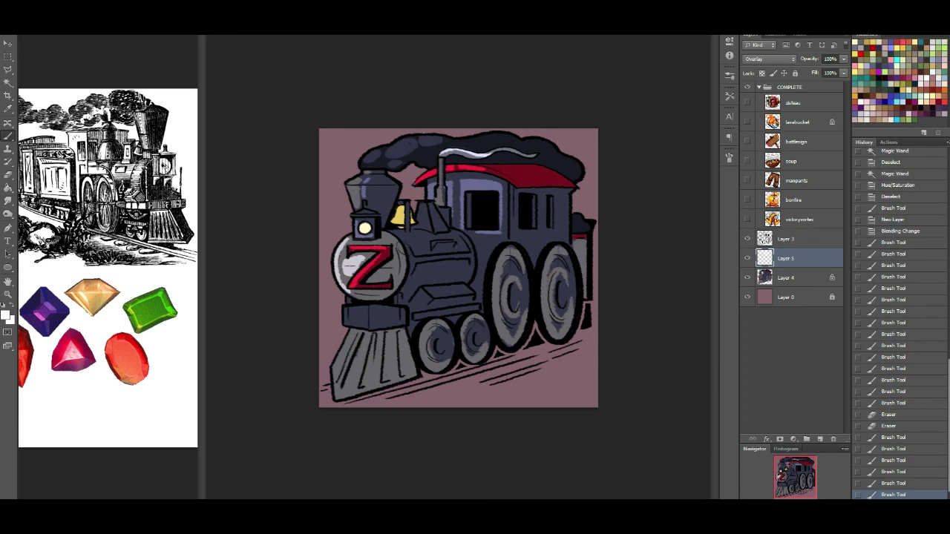
Brush white highlights onto the front beam and down the cowcatcher's foremost bars, undoing the stray strokes
key(ctrl+z)
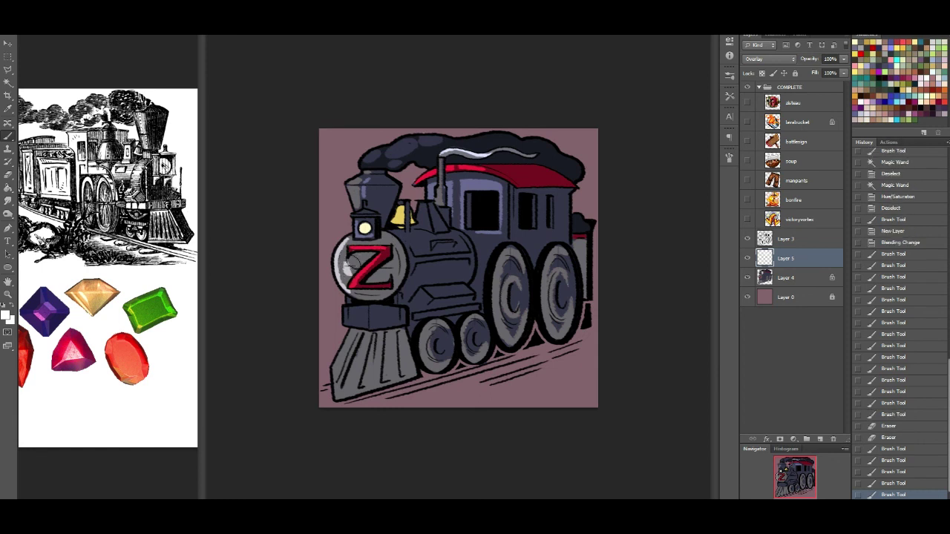
drag(352, 267, 355, 321)
mouse_move(352, 315)
mouse_down()
mouse_move(362, 319)
mouse_move(327, 372)
mouse_move(349, 335)
mouse_move(338, 388)
mouse_up()
key(ctrl+z)
key(ctrl+z)
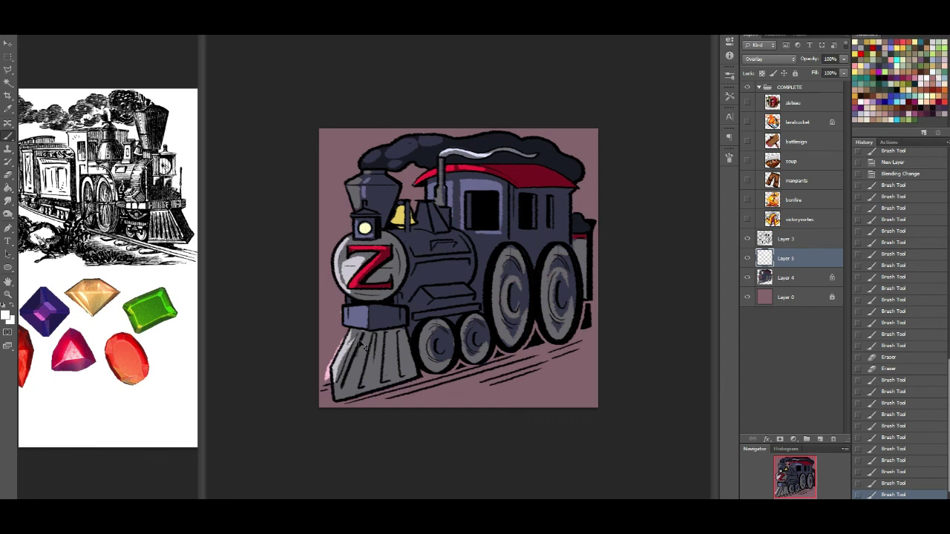
drag(354, 340, 338, 389)
key(ctrl+z)
drag(354, 338, 336, 396)
drag(357, 347, 345, 402)
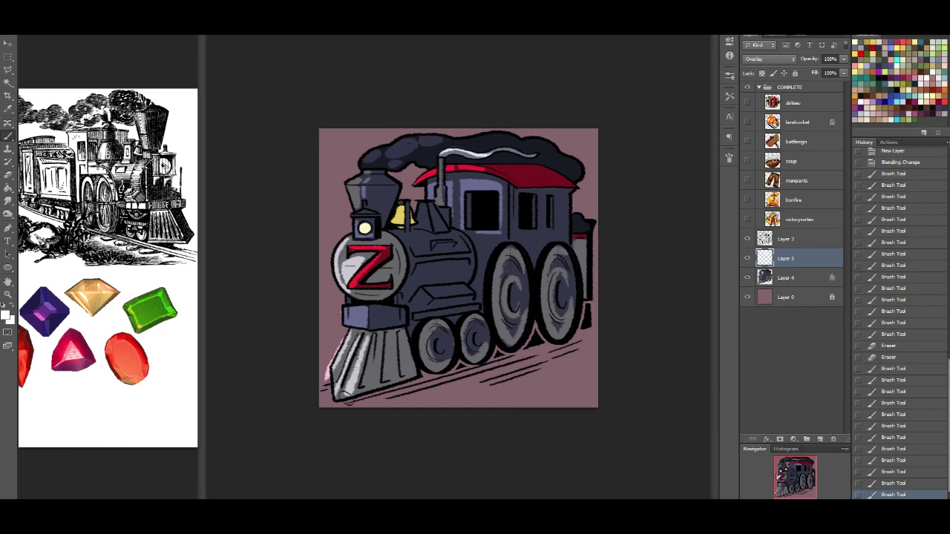
drag(362, 314, 360, 318)
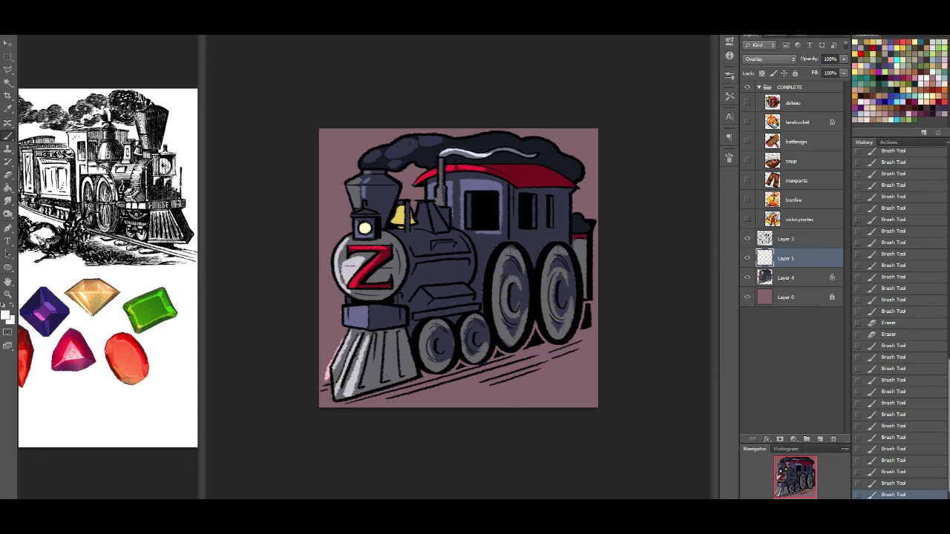
Brush white highlights along the smokestack's front edge, the yellow bell and the dome behind it
drag(352, 214, 354, 218)
mouse_move(346, 178)
mouse_down()
mouse_move(357, 175)
mouse_move(344, 191)
mouse_move(348, 215)
mouse_up()
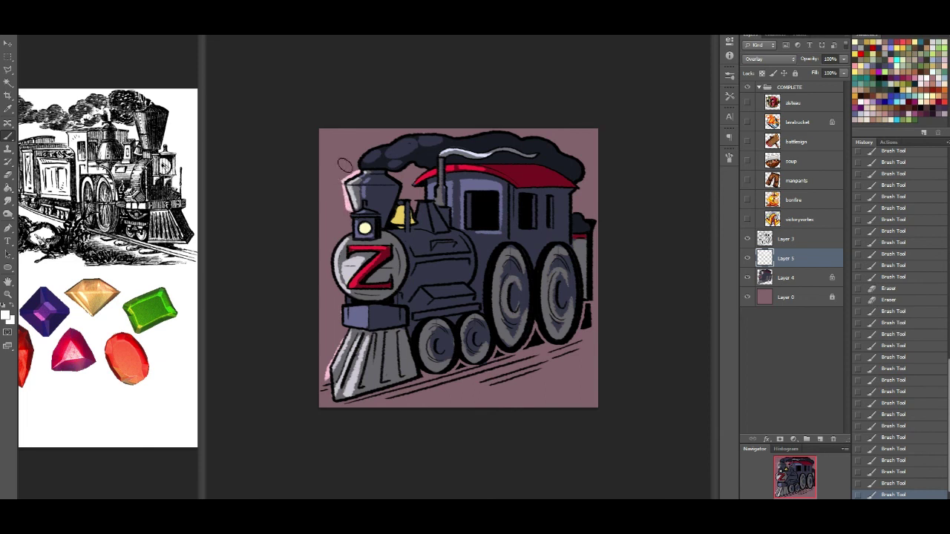
drag(402, 216, 405, 221)
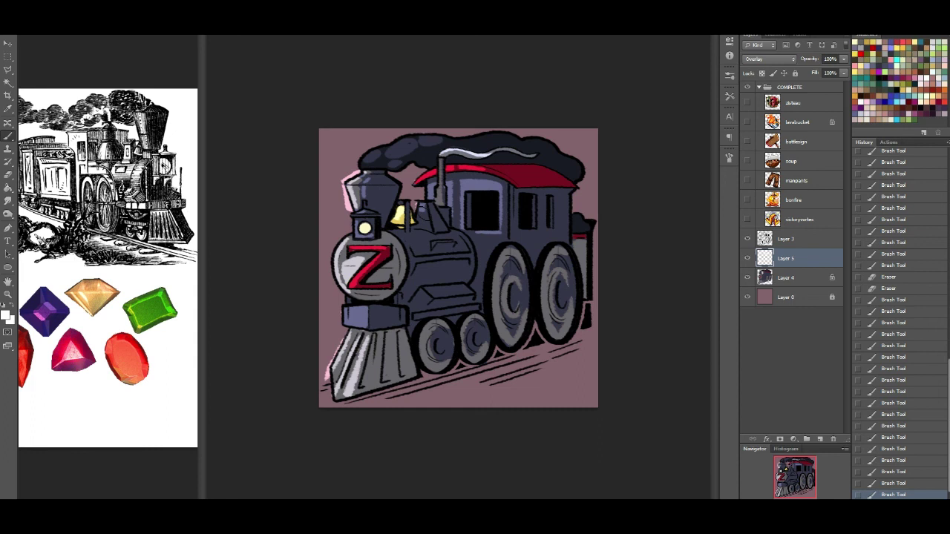
drag(419, 215, 426, 209)
Brush white highlights along the red roof's side, the coal in the tender and the top of the smoke cloud, undoing misplaced strokes
drag(505, 255, 495, 310)
key(ctrl+z)
drag(484, 163, 512, 171)
key(ctrl+z)
drag(510, 169, 547, 173)
click(576, 214)
click(581, 230)
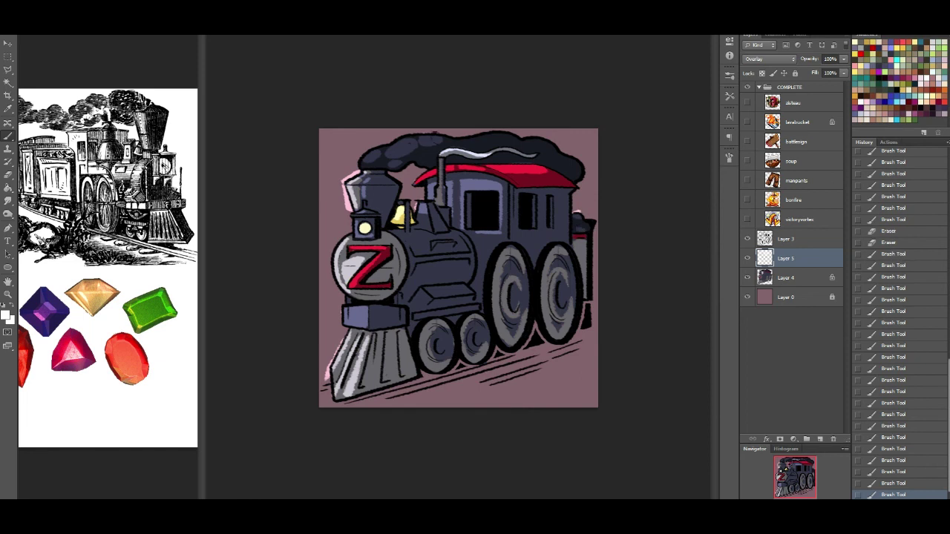
drag(410, 145, 413, 147)
drag(419, 155, 523, 132)
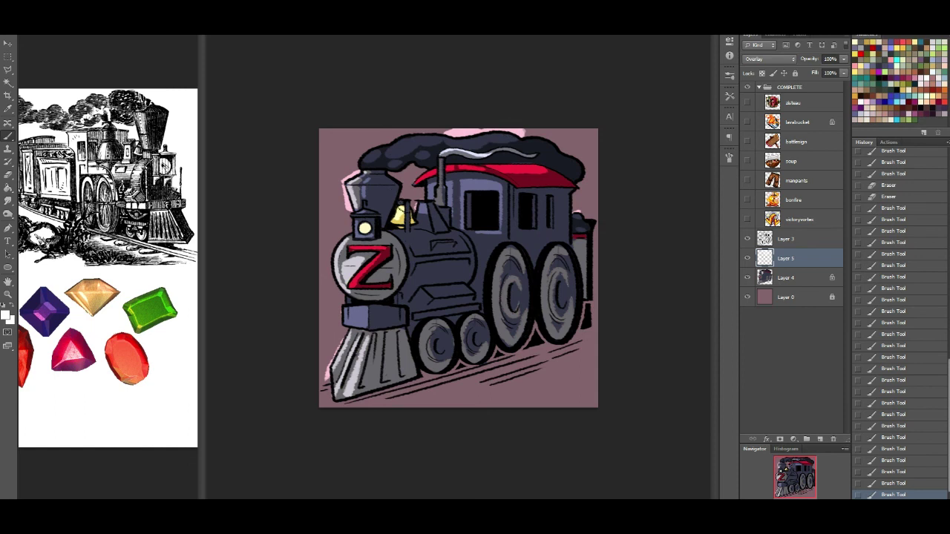
Pick a magenta swatch and brush shading onto the smokestack's rear side and the lower side of the boiler
click(854, 108)
mouse_move(397, 179)
mouse_down()
mouse_move(406, 185)
mouse_move(389, 212)
mouse_up()
drag(382, 178, 395, 182)
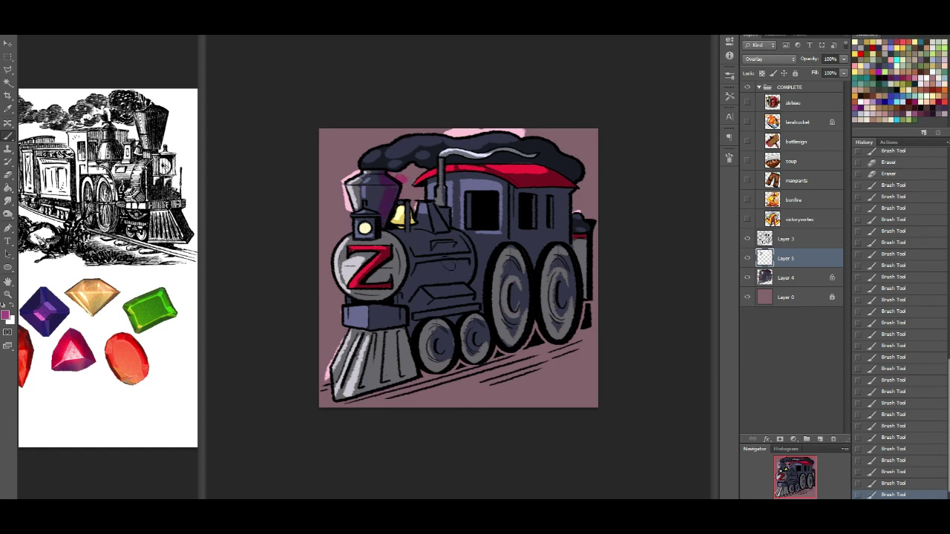
mouse_move(412, 243)
mouse_down()
mouse_move(418, 279)
mouse_move(429, 245)
mouse_move(422, 276)
mouse_up()
key(ctrl+z)
key(ctrl+z)
mouse_move(458, 257)
mouse_down()
mouse_move(469, 257)
mouse_move(467, 274)
mouse_move(447, 279)
mouse_up()
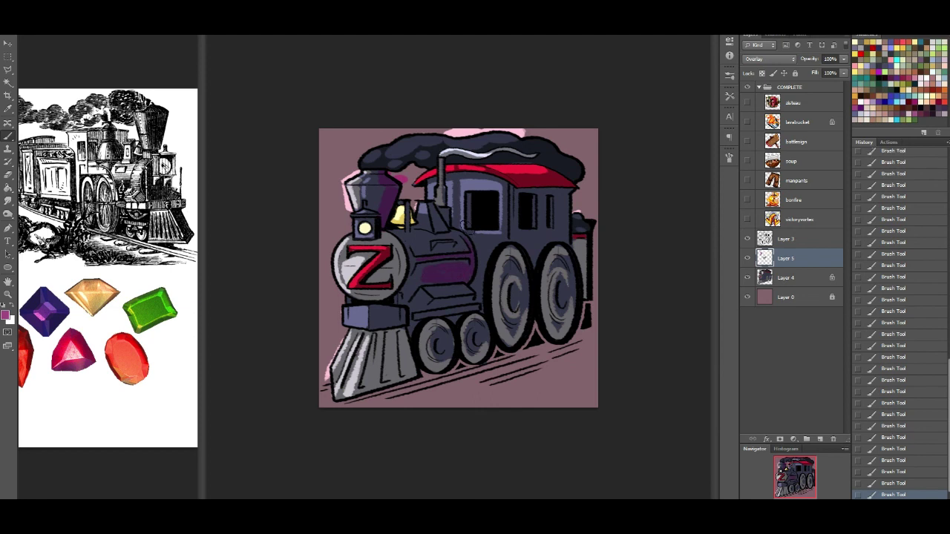
Brush magenta shading onto the dome, the upper boiler, the ledge below the boiler and the cowcatcher's rear bars
drag(442, 207, 432, 228)
drag(419, 238, 416, 242)
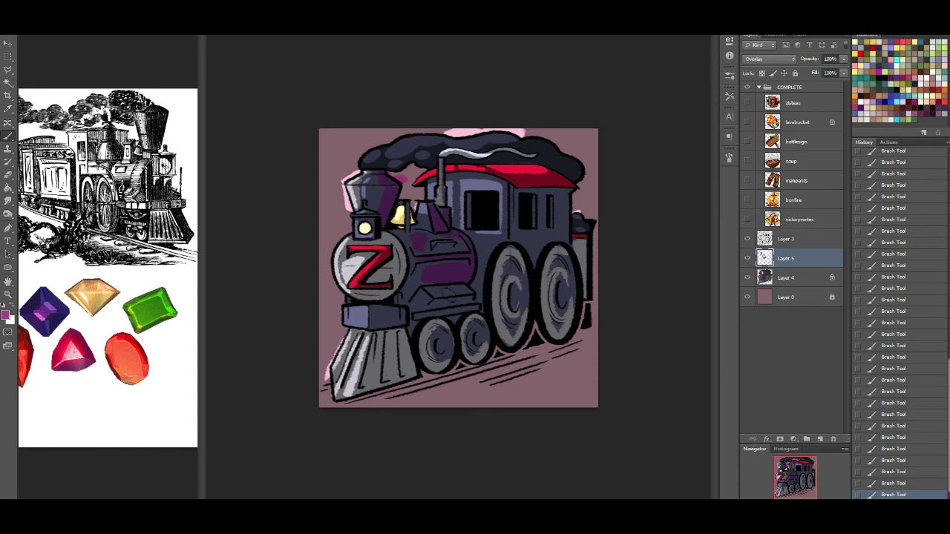
mouse_move(430, 291)
mouse_down()
mouse_move(466, 289)
mouse_move(471, 309)
mouse_up()
mouse_move(394, 313)
mouse_down()
mouse_move(397, 369)
mouse_move(402, 344)
mouse_move(408, 391)
mouse_move(386, 362)
mouse_move(397, 336)
mouse_move(387, 396)
mouse_move(385, 353)
mouse_move(370, 393)
mouse_up()
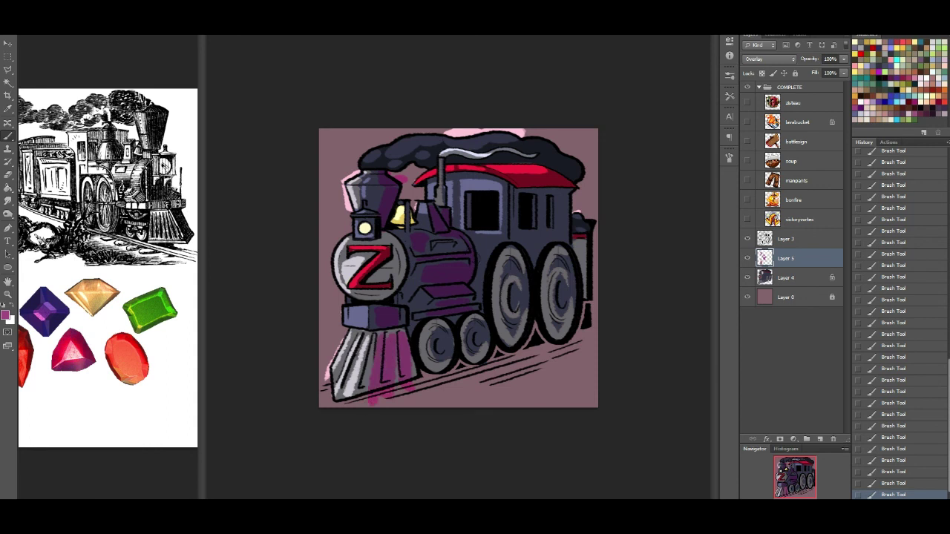
Brush magenta shading behind the boiler and across the cab's side wall around the small windows, undoing the stray stroke
drag(492, 239, 481, 258)
mouse_move(514, 199)
mouse_down()
mouse_move(516, 249)
mouse_move(538, 244)
mouse_up()
mouse_move(539, 195)
mouse_down()
mouse_move(544, 227)
mouse_move(560, 241)
mouse_move(557, 282)
mouse_move(568, 282)
mouse_move(570, 332)
mouse_up()
key(ctrl+z)
Brush magenta shading onto the large and small wheels and the rear end of the smoke cloud
drag(505, 274, 523, 311)
key(ctrl+z)
mouse_move(504, 276)
mouse_down()
mouse_move(524, 305)
mouse_move(510, 331)
mouse_up()
drag(515, 286, 516, 307)
mouse_move(471, 333)
mouse_down()
mouse_move(483, 340)
mouse_move(475, 355)
mouse_up()
mouse_move(440, 345)
mouse_down()
mouse_move(450, 348)
mouse_move(444, 360)
mouse_up()
drag(567, 263, 567, 307)
drag(564, 285, 566, 319)
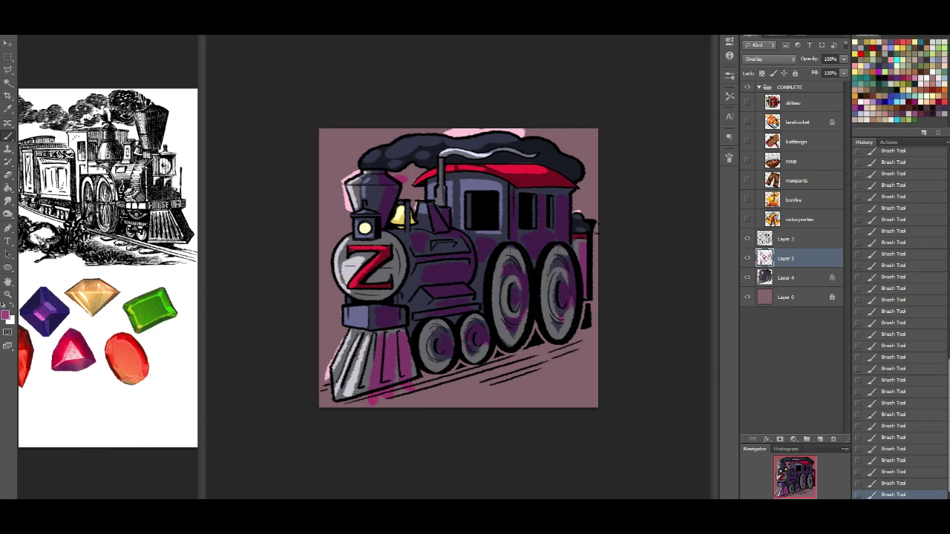
drag(566, 150, 583, 176)
Select the magenta shading with the Magic Wand, set Hue -73, Saturation -53 and Lightness -24 in Hue/Saturation, and deselect
click(8, 82)
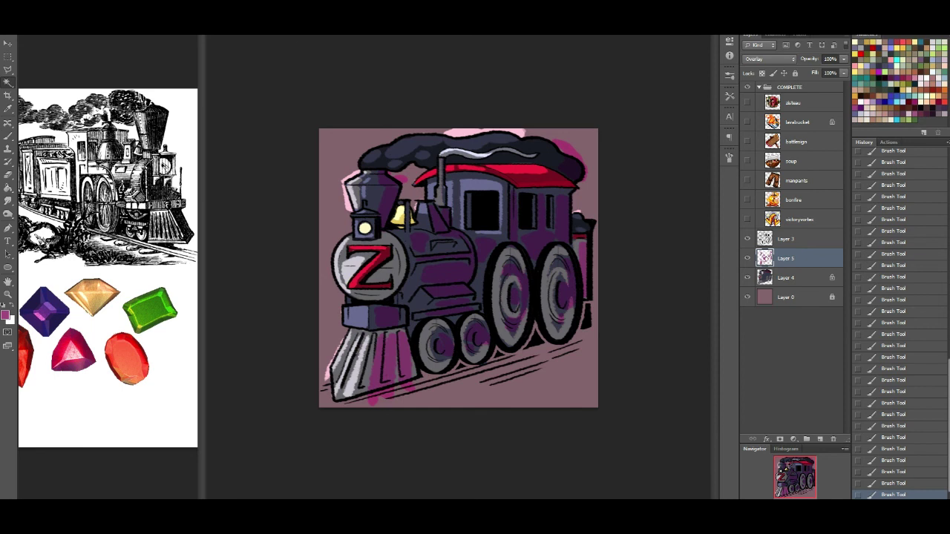
click(414, 261)
key(ctrl+u)
drag(673, 174, 652, 208)
drag(674, 149, 645, 153)
drag(652, 199, 665, 200)
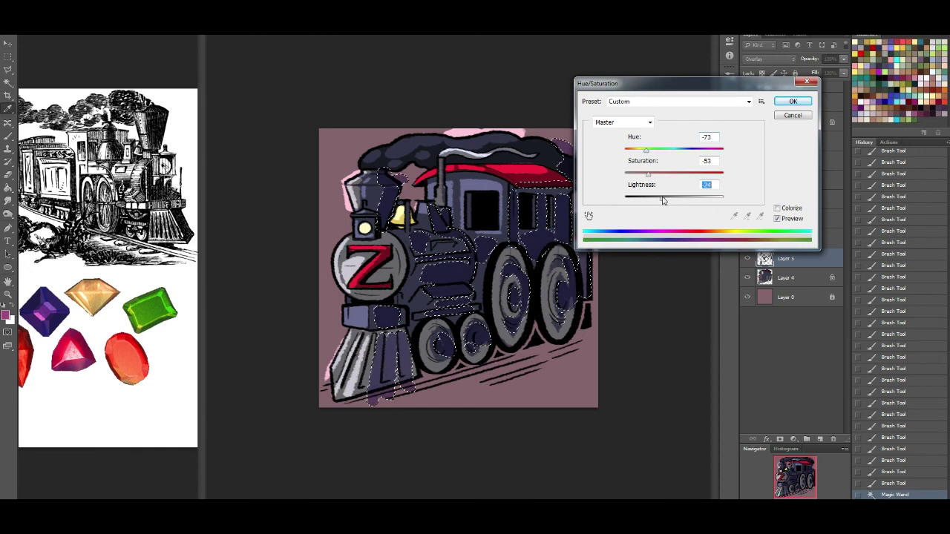
click(792, 101)
key(ctrl+d)
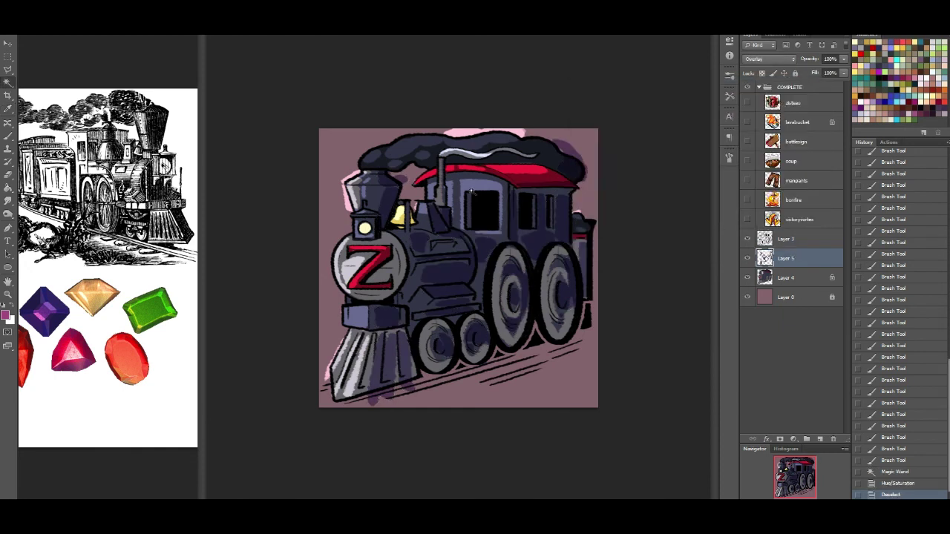
Sample the dark purple shading as the brush colour with the layer set to Normal blending, and restore its Overlay mode
click(897, 94)
click(8, 135)
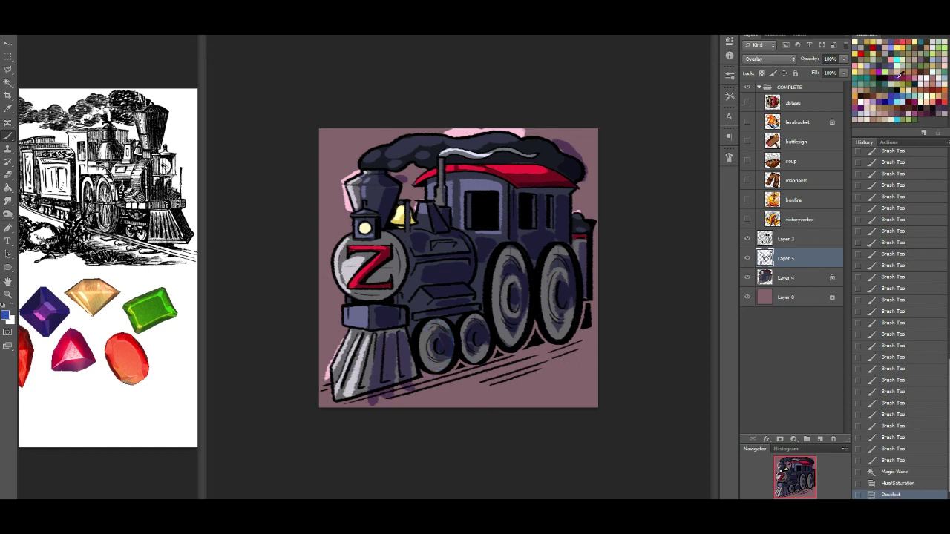
click(884, 72)
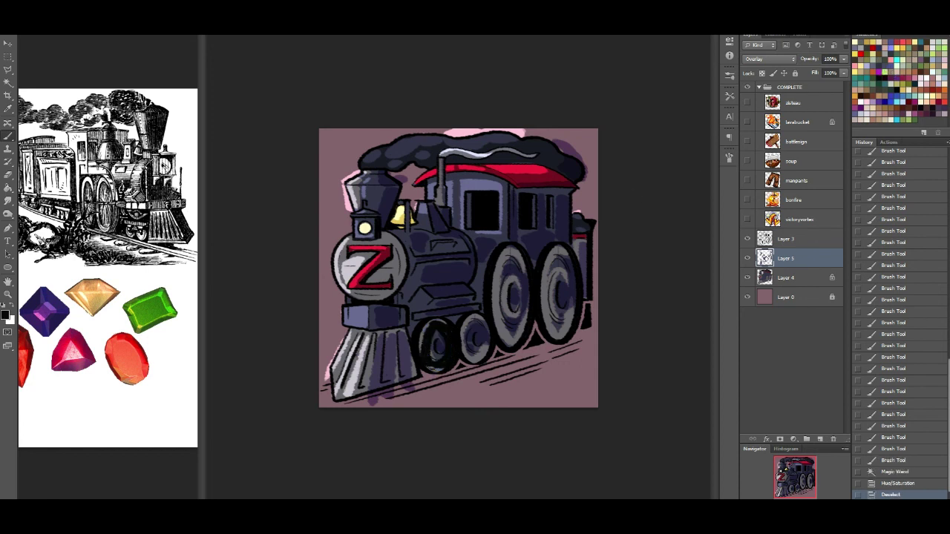
click(770, 59)
click(763, 66)
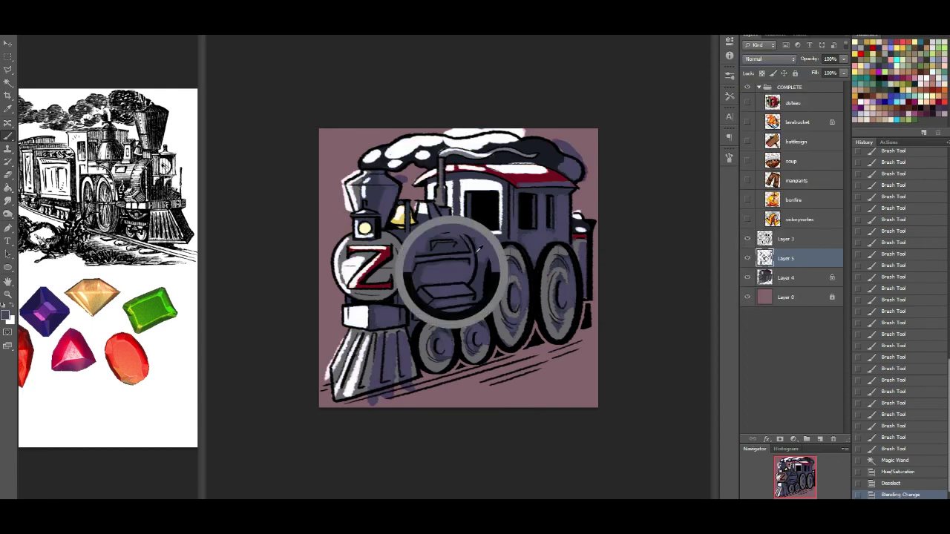
click(770, 58)
click(735, 183)
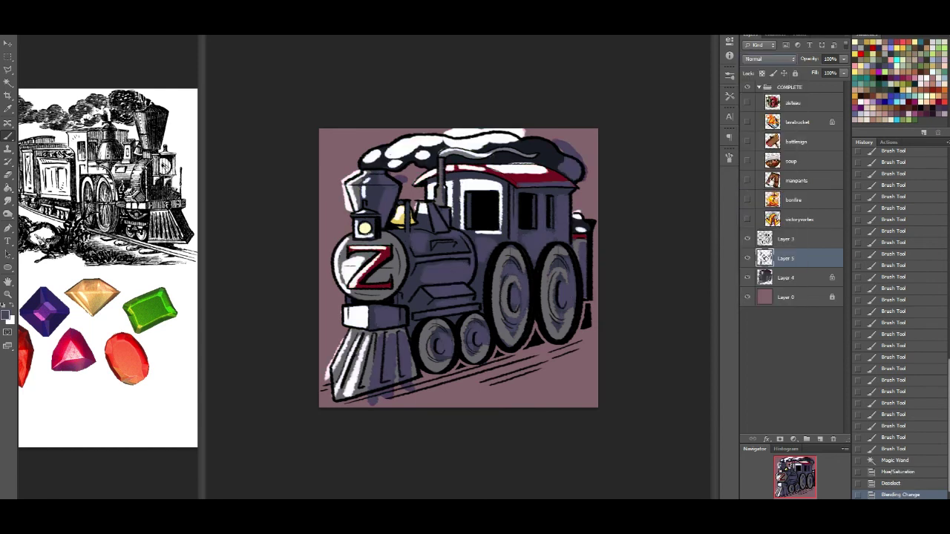
click(763, 62)
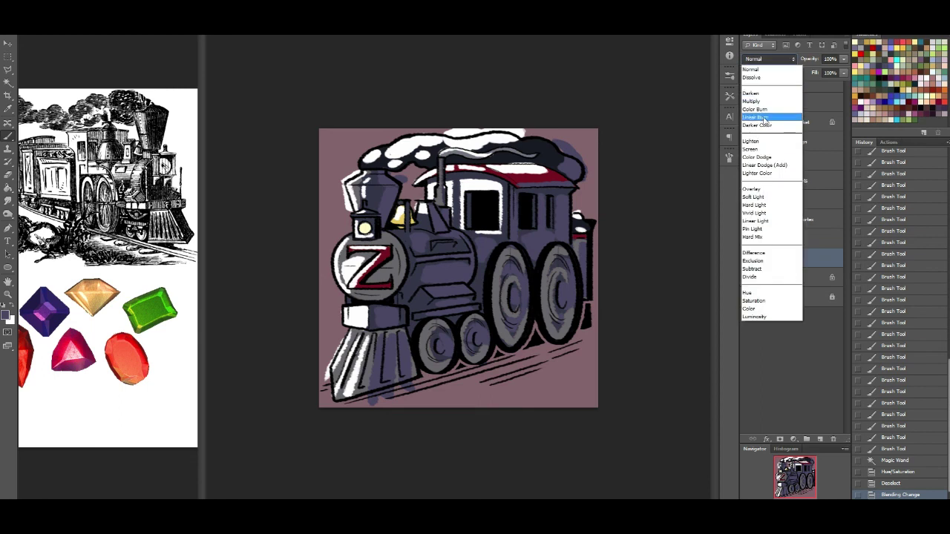
click(772, 192)
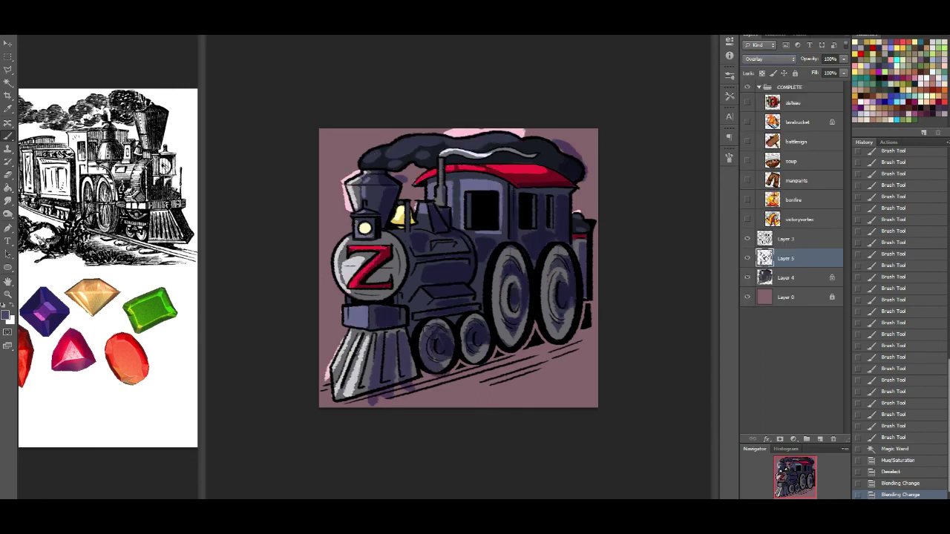
Brush dark purple shading over the four wheels, the smoke cloud's rear edge and the cab's side wall beneath the roof
mouse_move(456, 367)
mouse_down()
mouse_move(473, 323)
mouse_move(495, 357)
mouse_up()
mouse_move(499, 316)
mouse_down()
mouse_move(502, 260)
mouse_move(515, 260)
mouse_up()
drag(524, 357, 518, 286)
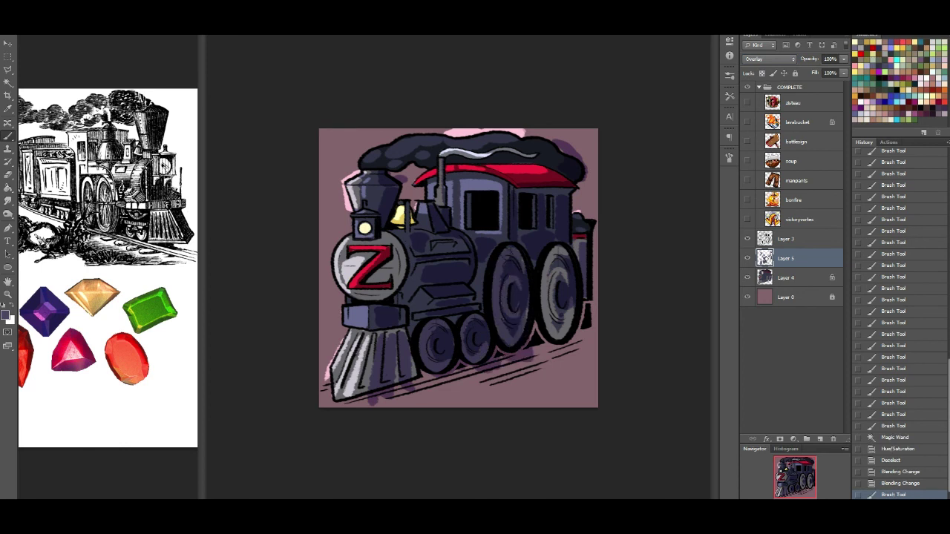
mouse_move(553, 249)
mouse_down()
mouse_move(557, 345)
mouse_move(570, 319)
mouse_move(579, 342)
mouse_up()
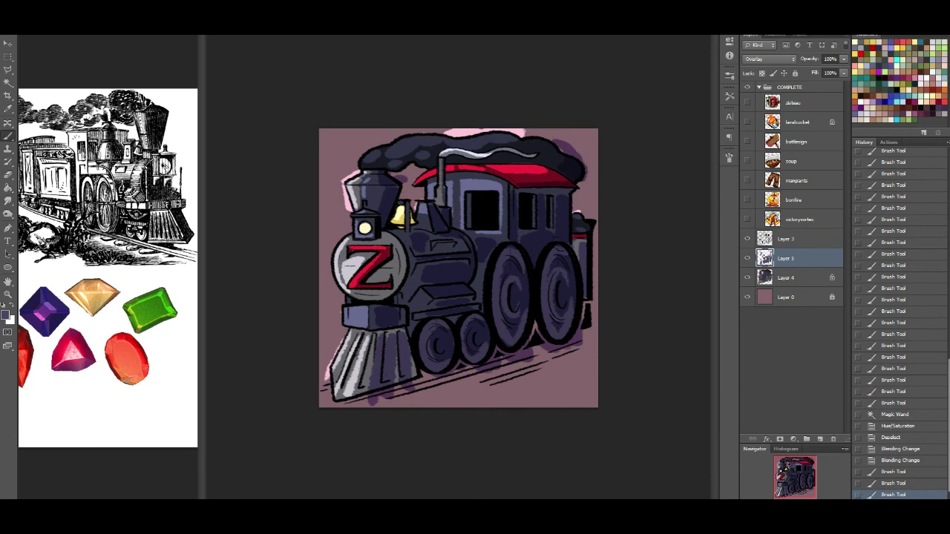
drag(567, 136, 555, 130)
drag(518, 190, 566, 194)
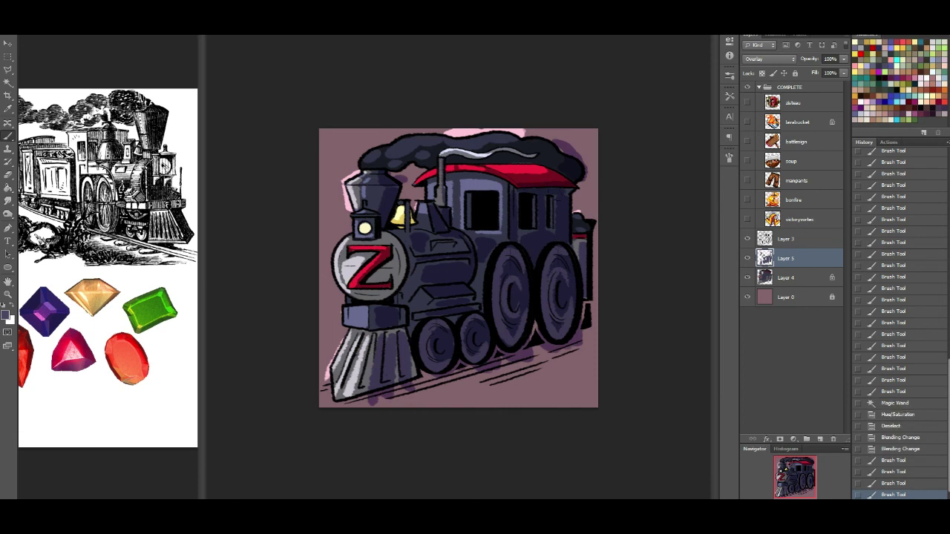
drag(576, 250, 585, 253)
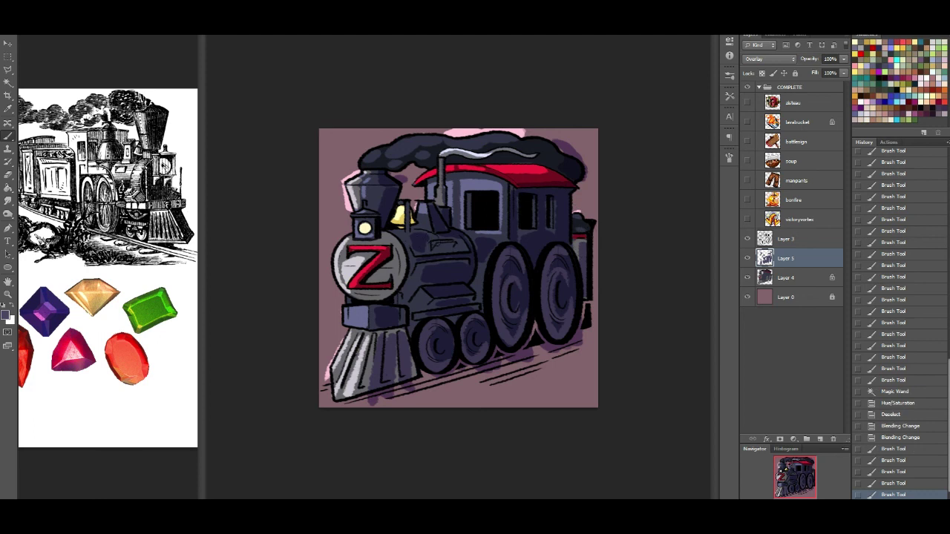
Brush dark purple shading onto the boiler just behind its round front and along its lower side
drag(407, 236, 413, 243)
drag(409, 237, 412, 243)
drag(404, 206, 422, 252)
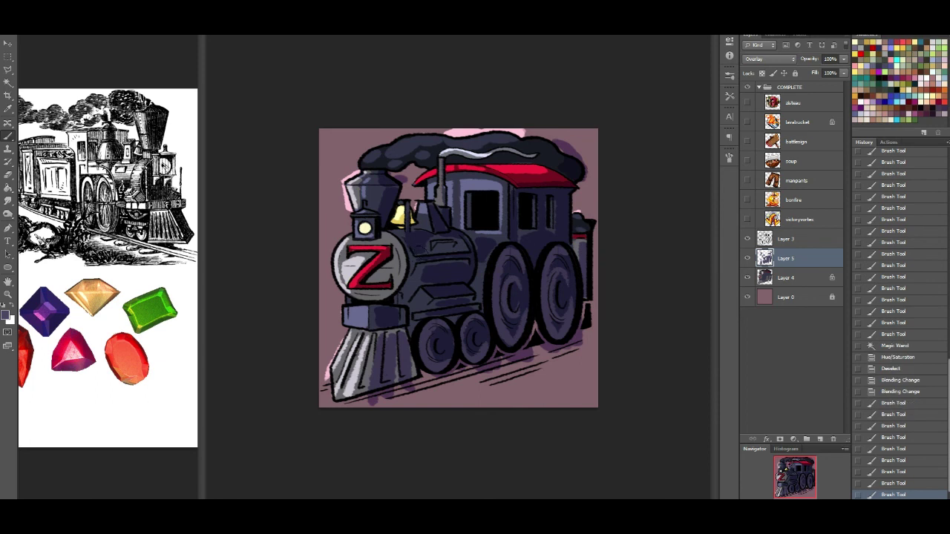
drag(380, 338, 377, 365)
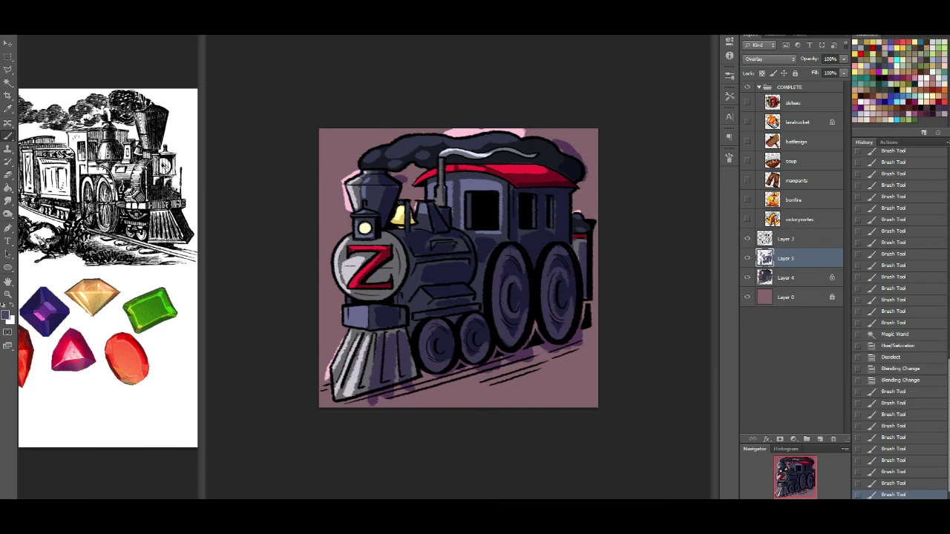
mouse_move(420, 274)
mouse_down()
mouse_move(400, 301)
mouse_move(424, 298)
mouse_move(410, 332)
mouse_up()
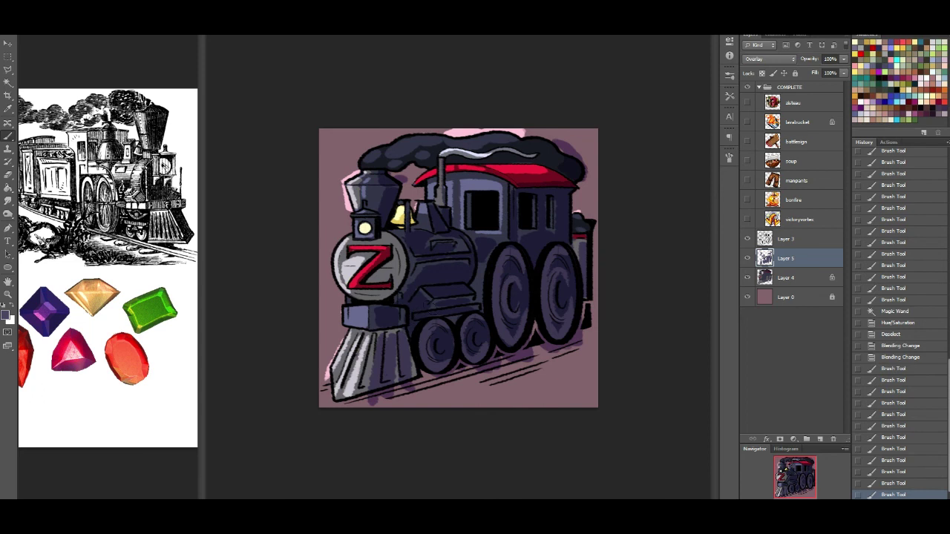
drag(474, 308, 487, 253)
Brush dark purple shading over the front beam, the cowcatcher's middle and rear bars, and the area beneath the boiler front
drag(356, 312, 358, 324)
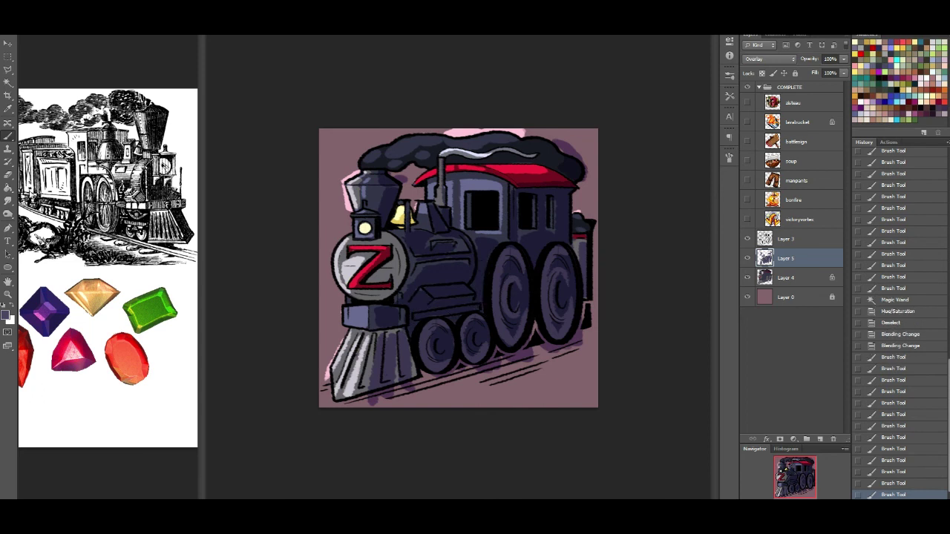
drag(371, 309, 372, 319)
mouse_move(407, 358)
mouse_down()
mouse_move(381, 400)
mouse_move(365, 401)
mouse_move(352, 371)
mouse_move(413, 364)
mouse_move(409, 355)
mouse_up()
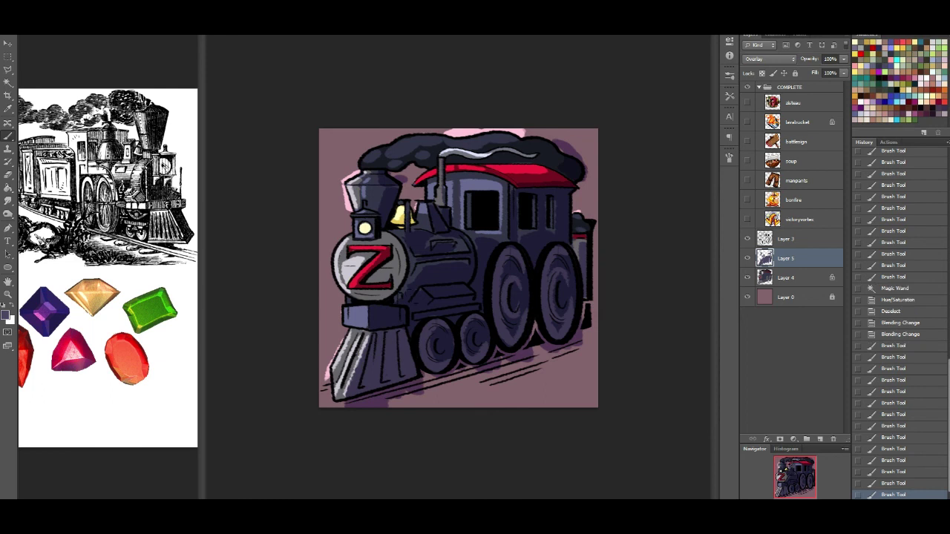
mouse_move(408, 282)
mouse_down()
mouse_move(469, 261)
mouse_move(416, 261)
mouse_move(472, 241)
mouse_move(410, 303)
mouse_move(402, 324)
mouse_up()
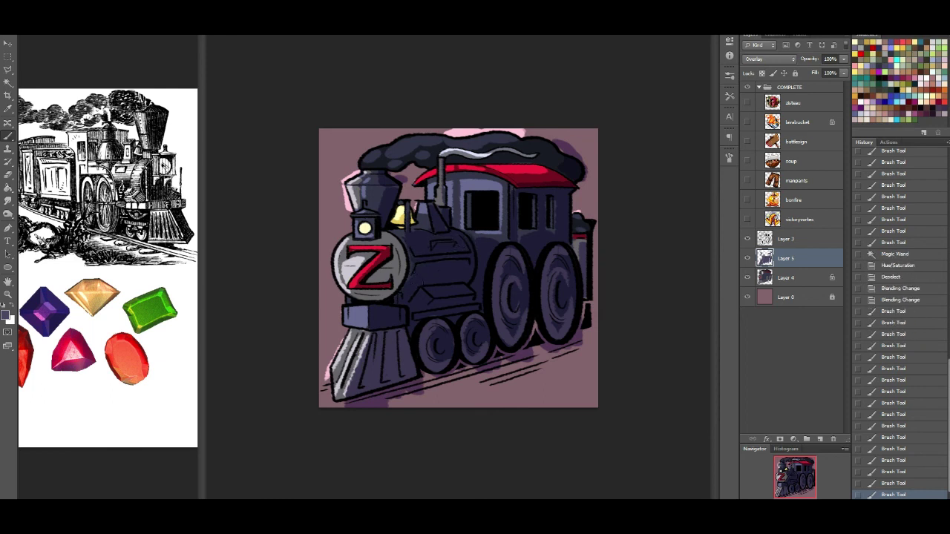
Brush dark purple shading around the rear and lower rim of the round boiler front, undoing the excess stroke
mouse_move(398, 242)
mouse_down()
mouse_move(381, 271)
mouse_move(392, 267)
mouse_up()
mouse_move(383, 235)
mouse_down()
mouse_move(398, 245)
mouse_move(402, 276)
mouse_up()
drag(396, 287, 356, 295)
drag(388, 296, 403, 266)
key(ctrl+z)
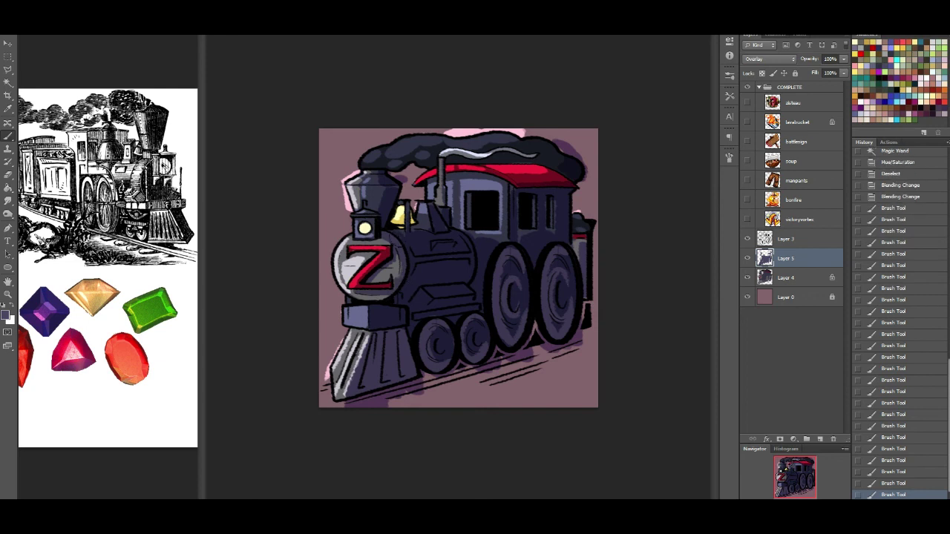
drag(404, 270, 404, 258)
drag(404, 262, 399, 250)
Erase some shading from the boiler's upper side and the ledge below it, undoing the unwanted eraser strokes
click(16, 173)
mouse_move(416, 246)
mouse_down()
mouse_move(438, 244)
mouse_move(457, 256)
mouse_move(422, 245)
mouse_move(470, 237)
mouse_up()
key(ctrl+z)
mouse_move(427, 275)
mouse_down()
mouse_move(458, 273)
mouse_move(426, 278)
mouse_move(436, 291)
mouse_move(461, 286)
mouse_up()
key(ctrl+z)
drag(424, 316, 472, 307)
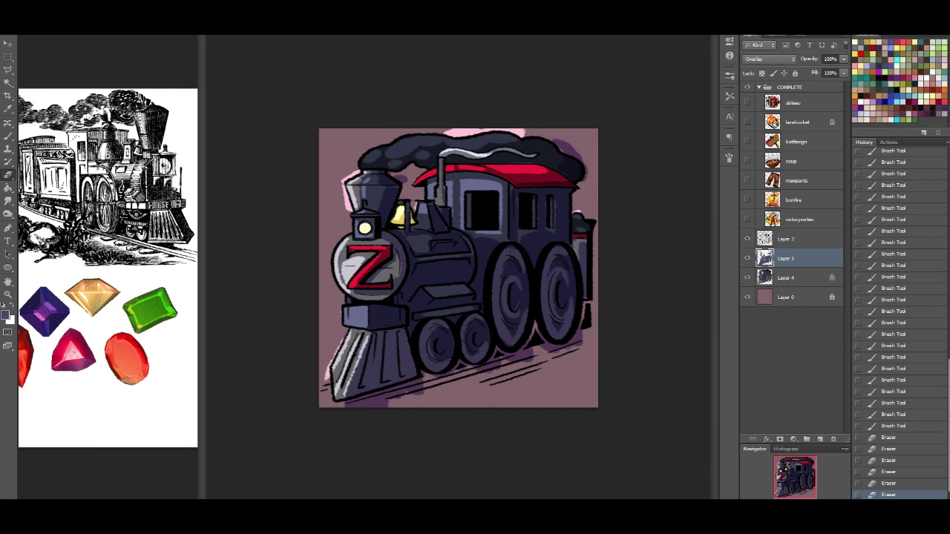
Erase narrow streaks of shading along the cowcatcher's middle and rear bars, undoing the misplaced strokes
drag(391, 349, 385, 387)
key(ctrl+z)
mouse_move(392, 344)
mouse_down()
mouse_move(385, 377)
mouse_move(393, 355)
mouse_move(395, 381)
mouse_up()
key(ctrl+z)
key(ctrl+z)
key(ctrl+z)
drag(393, 336, 392, 379)
key(ctrl+z)
mouse_move(393, 334)
mouse_down()
mouse_move(395, 382)
mouse_move(412, 377)
mouse_up()
drag(378, 341, 381, 389)
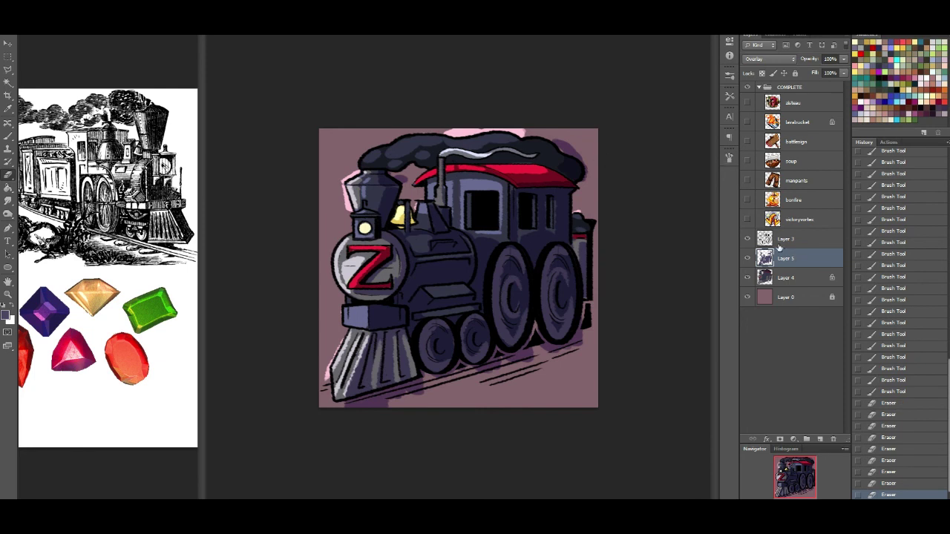
Clip the Overlay shading layer to the flat base colours below it and merge the two layers
right_click(791, 262)
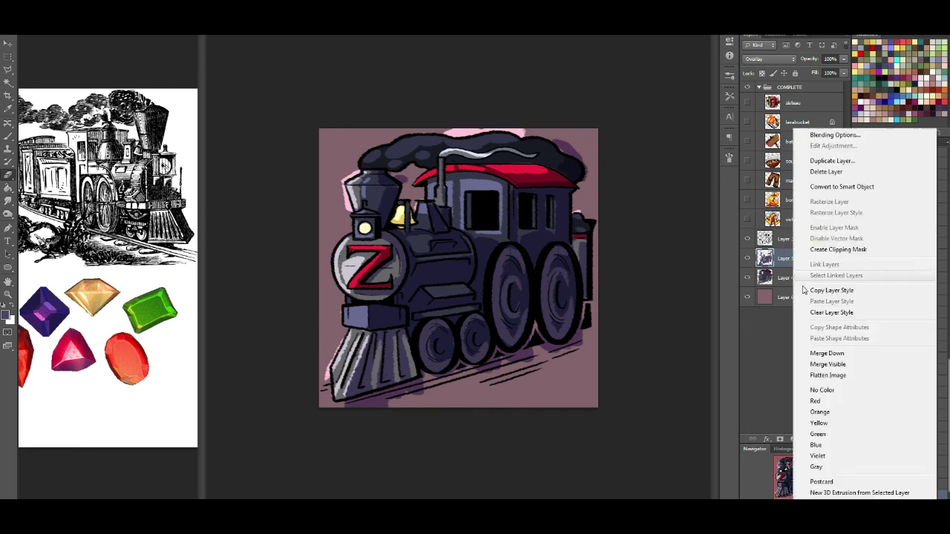
click(835, 250)
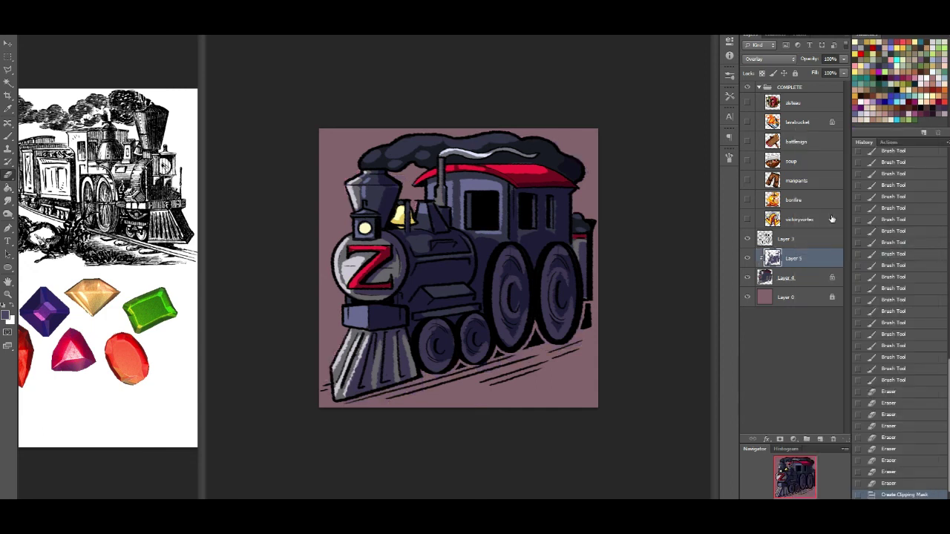
shift+click(813, 275)
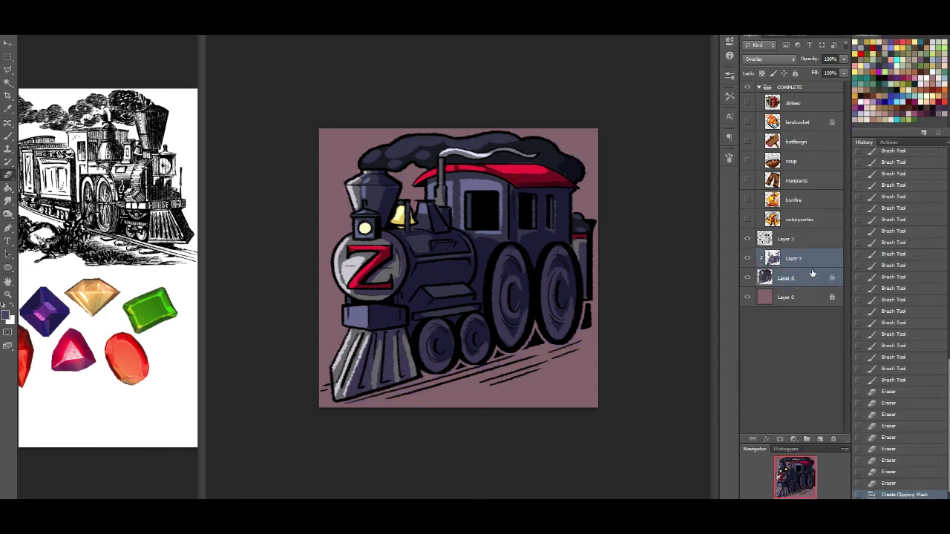
key(ctrl+e)
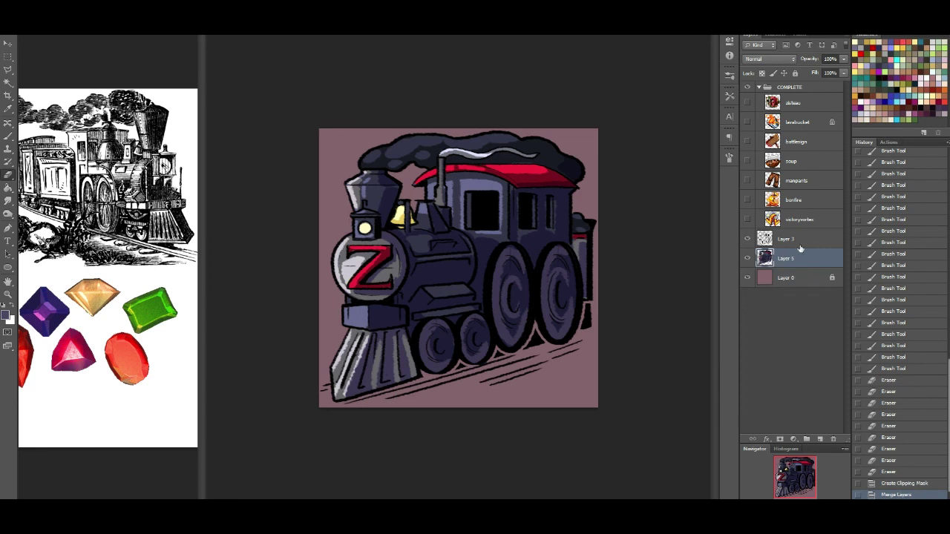
Add a new layer beneath the line art, fill it with muted blue, and set its blend mode to Color Dodge
key(g)
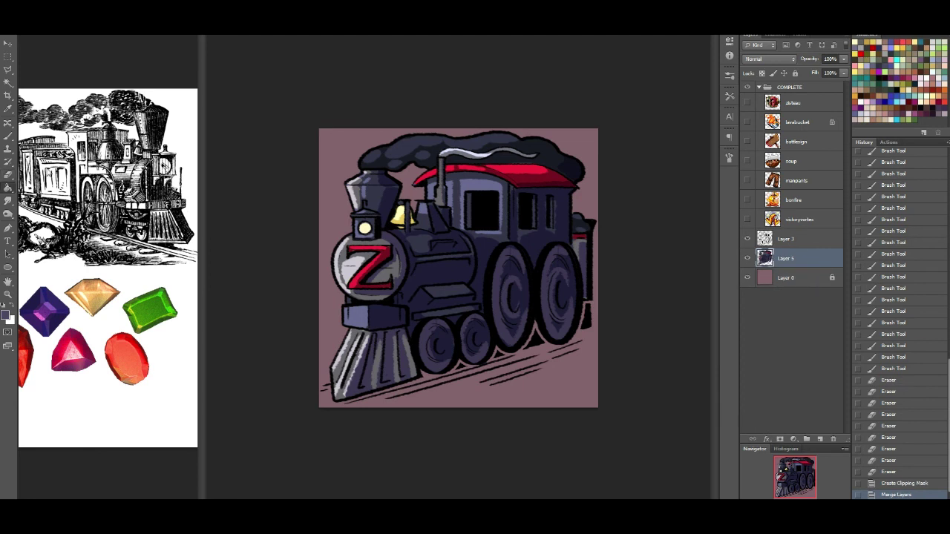
click(820, 440)
click(854, 117)
click(582, 210)
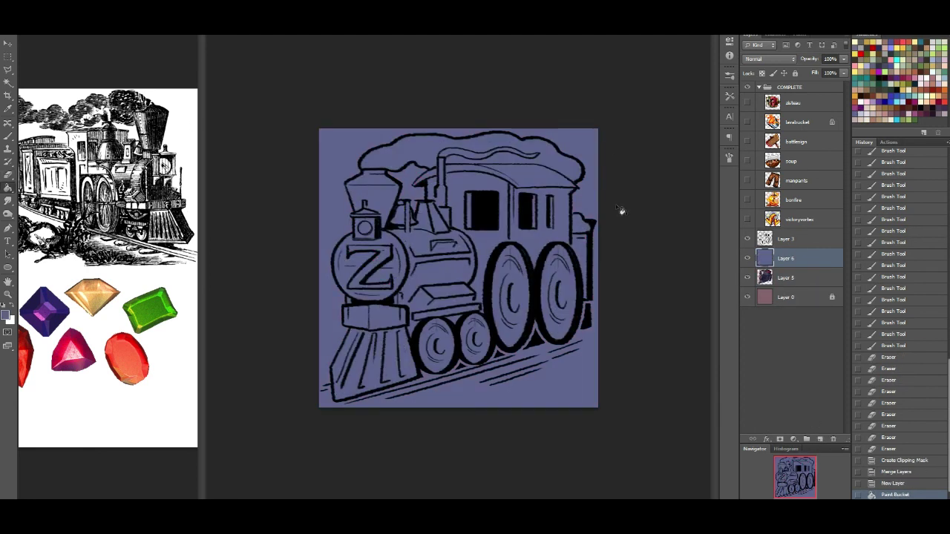
click(764, 59)
click(764, 190)
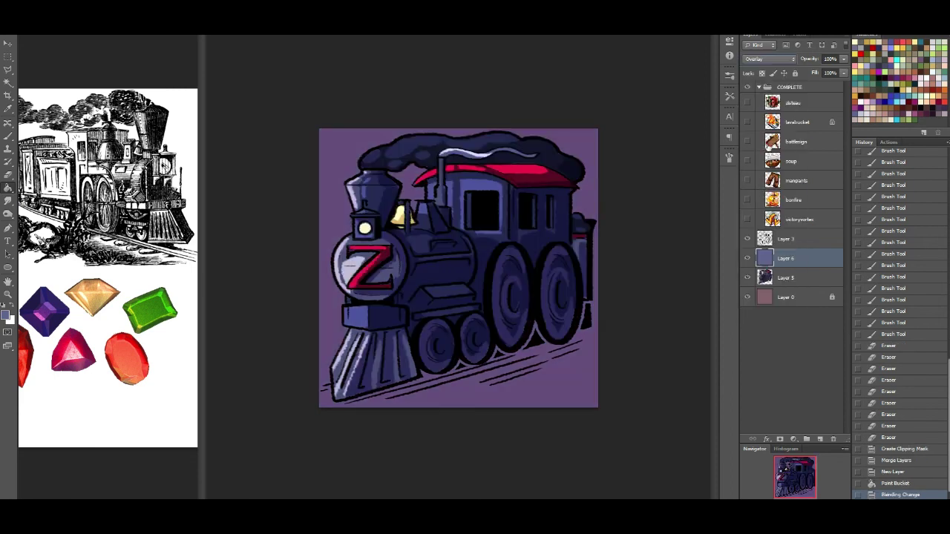
click(772, 59)
click(772, 141)
key(shift+plus)
key(shift+plus)
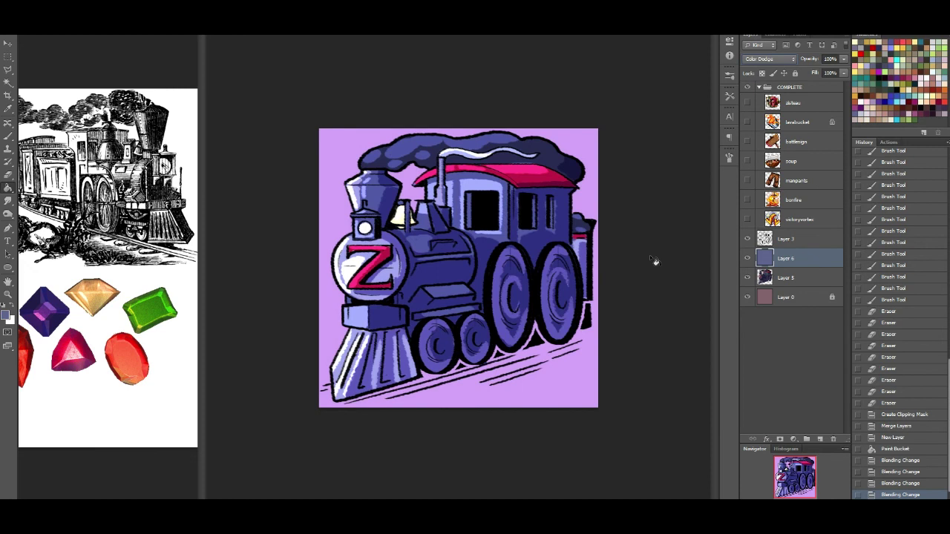
Clip the blue Color Dodge layer to the train colours and shift its hue slightly while reducing its saturation with Hue/Saturation
right_click(791, 258)
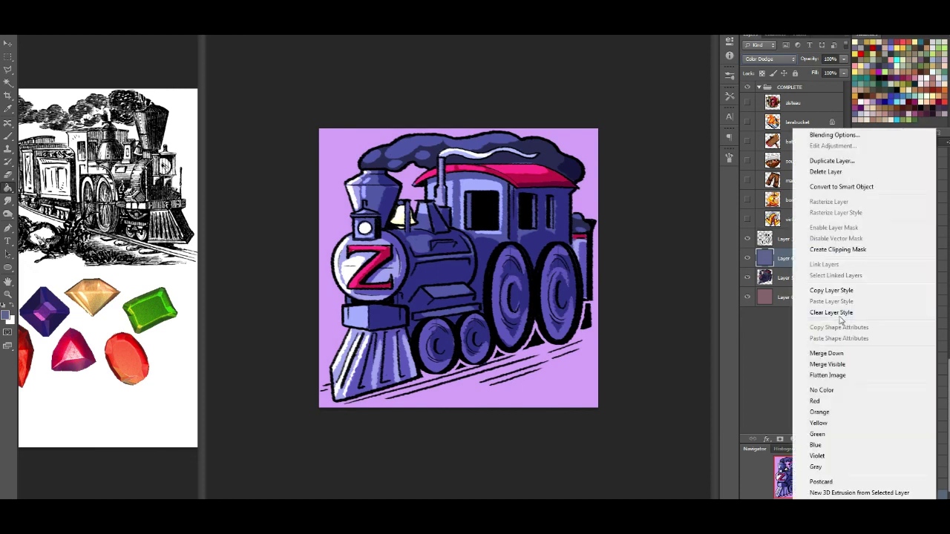
click(838, 250)
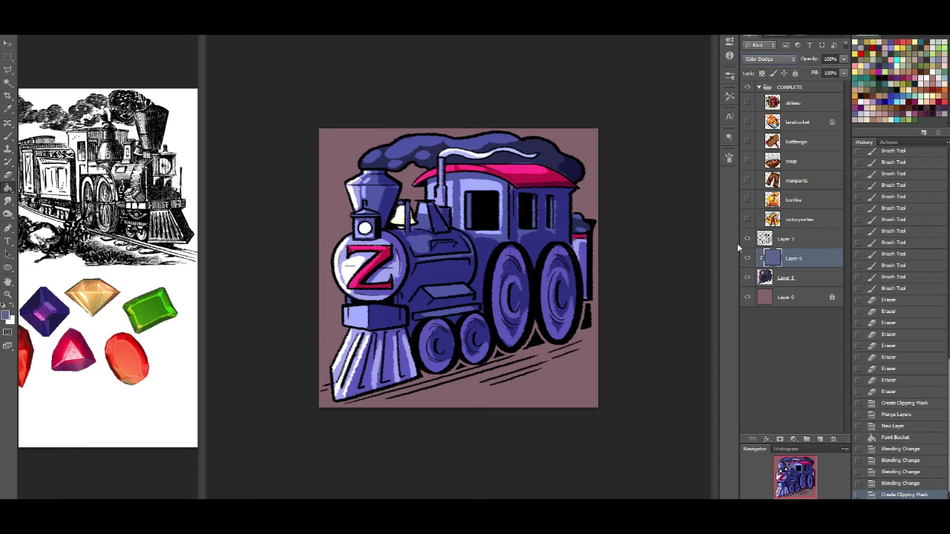
click(9, 135)
key(ctrl+u)
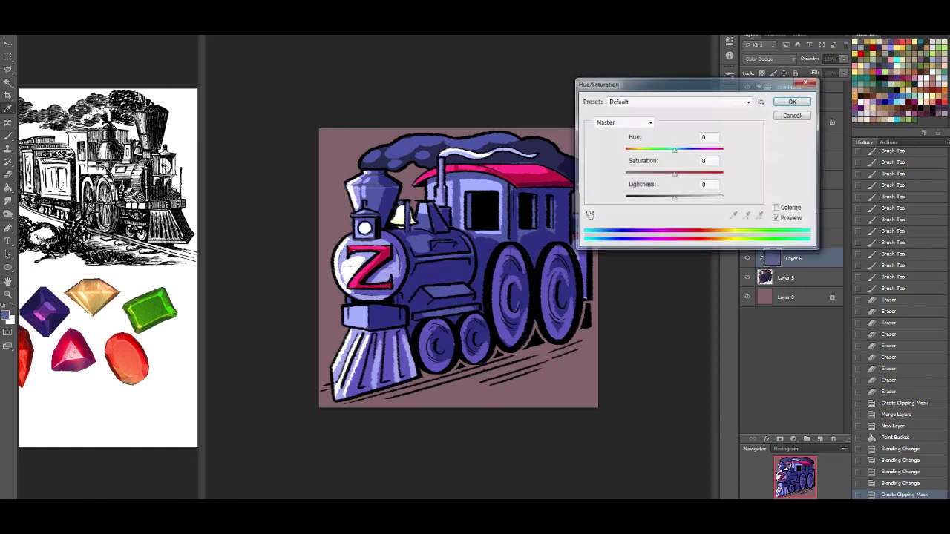
mouse_move(677, 153)
mouse_down()
mouse_move(694, 153)
mouse_move(671, 153)
mouse_up()
drag(675, 175, 663, 199)
drag(671, 153, 673, 154)
click(791, 101)
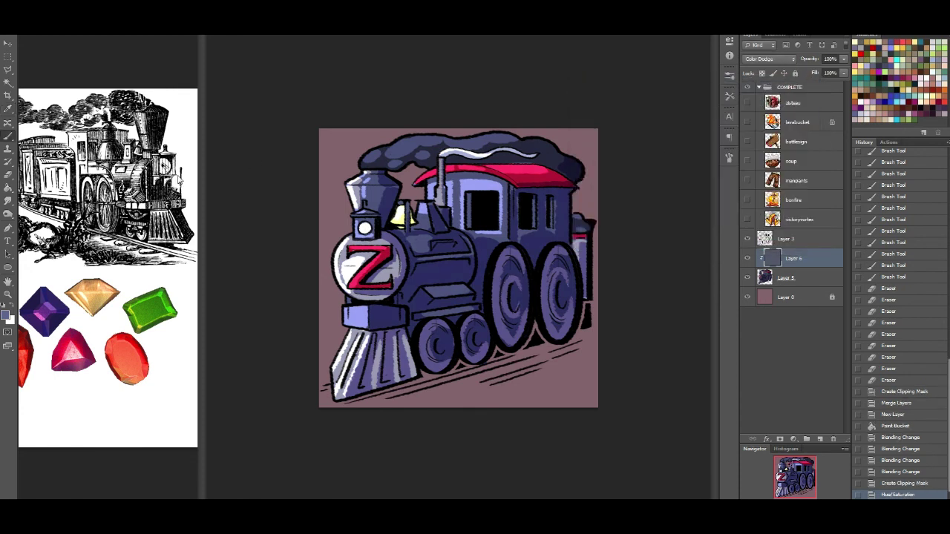
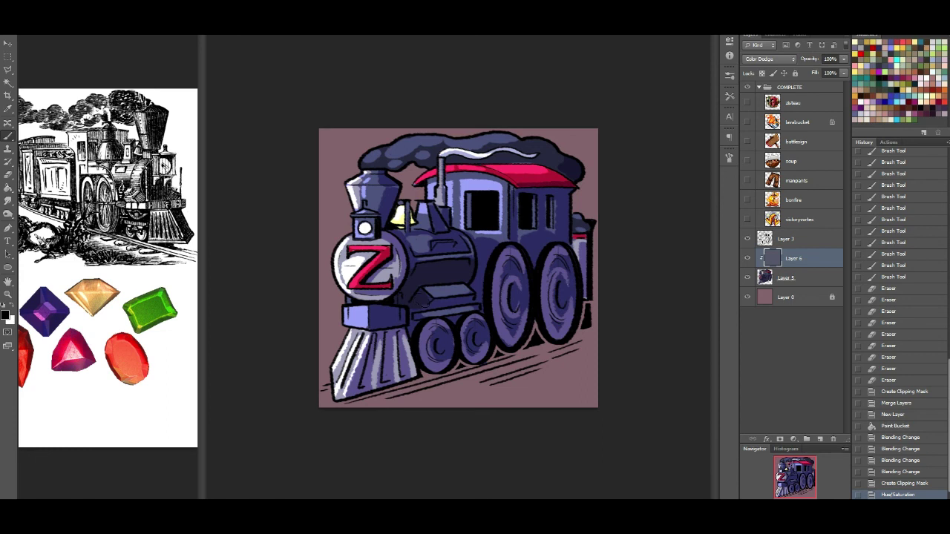
Brush black on the Color Dodge layer over the boiler's lower side, the ledge beneath it, and the cab's lower edge to darken them
drag(445, 261, 461, 249)
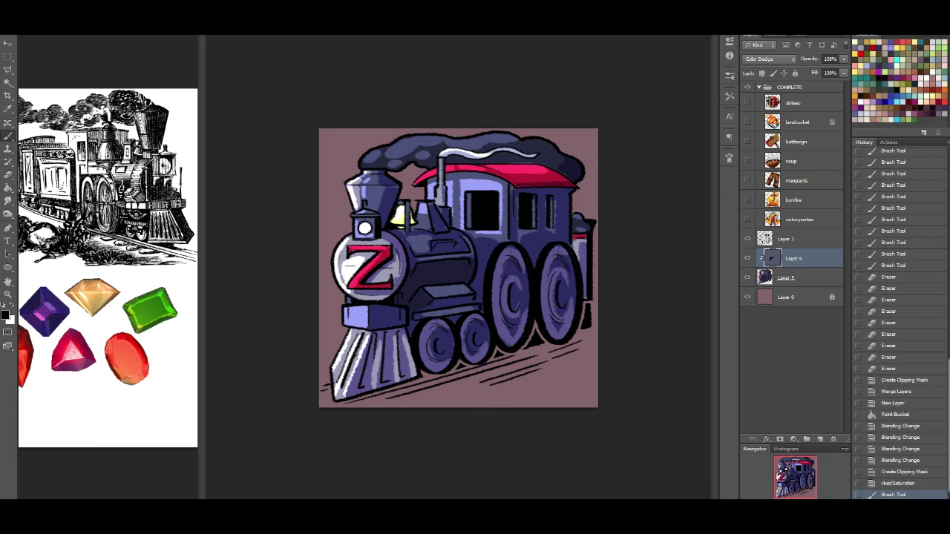
key(ctrl+z)
mouse_move(405, 298)
mouse_down()
mouse_move(420, 267)
mouse_move(466, 264)
mouse_move(423, 275)
mouse_move(420, 285)
mouse_move(464, 288)
mouse_move(447, 311)
mouse_move(468, 305)
mouse_up()
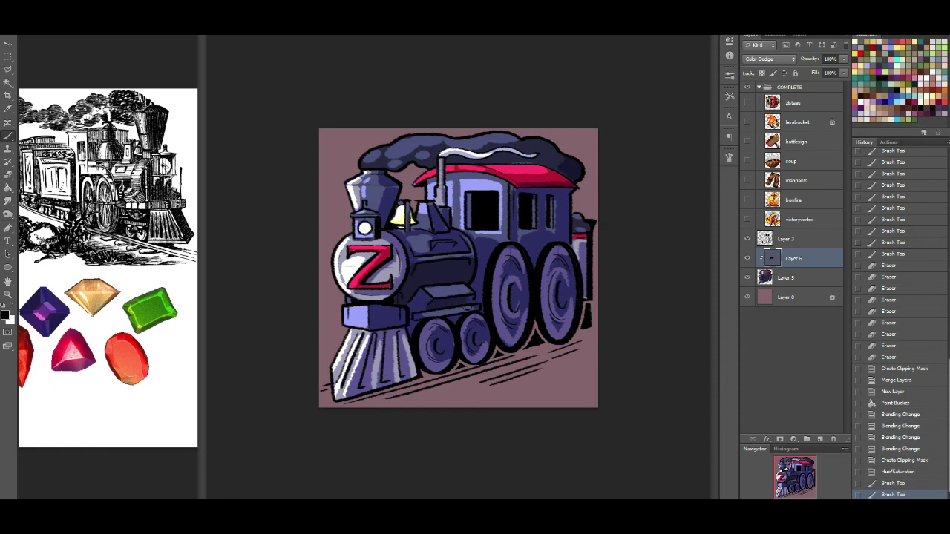
click(461, 310)
mouse_move(439, 303)
mouse_down()
mouse_move(461, 300)
mouse_move(445, 327)
mouse_up()
drag(480, 275, 477, 290)
drag(510, 239, 529, 242)
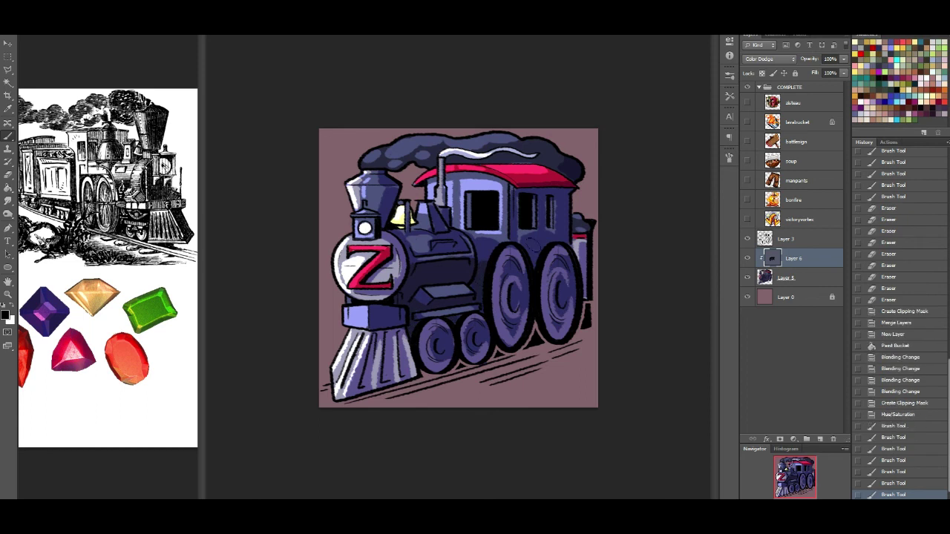
Brush black on the Color Dodge layer over parts of the two large wheels and the cab's rear side wall
drag(514, 291, 518, 309)
drag(525, 276, 512, 339)
drag(566, 255, 569, 268)
drag(514, 248, 519, 256)
mouse_move(527, 246)
mouse_down()
mouse_move(541, 250)
mouse_move(534, 264)
mouse_up()
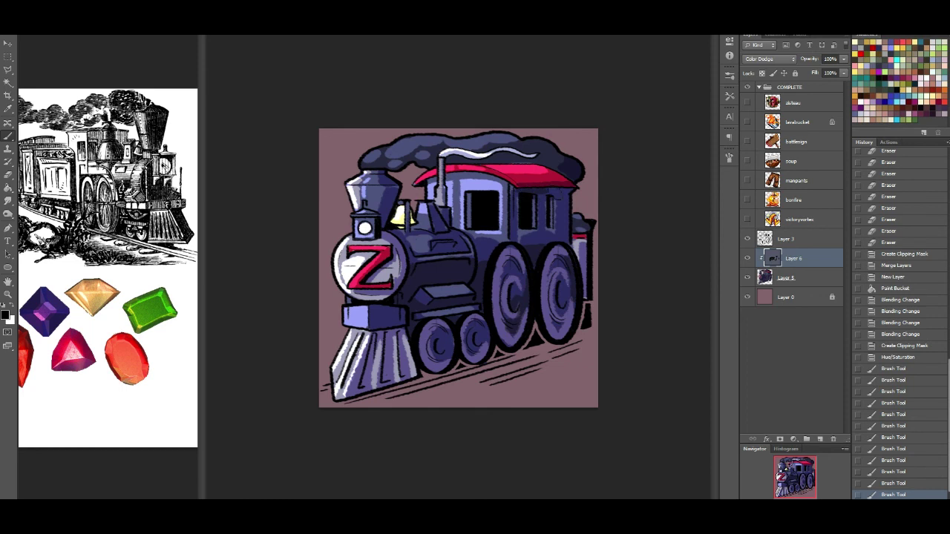
drag(578, 242, 581, 260)
mouse_move(564, 226)
mouse_down()
mouse_move(567, 250)
mouse_move(546, 242)
mouse_move(564, 222)
mouse_up()
drag(567, 210, 565, 221)
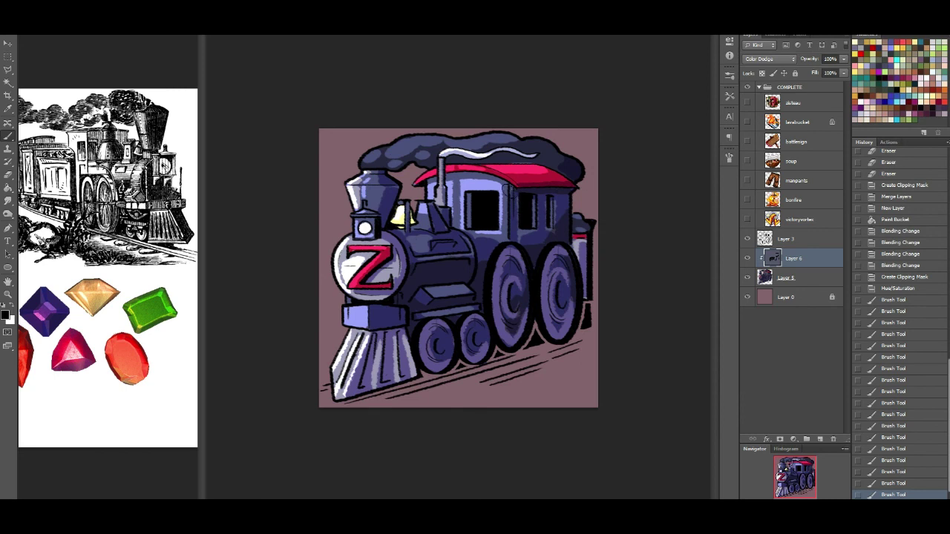
Brush black on the Color Dodge layer over the small wheels and boiler front, undoing the stray strokes on the cab and cowcatcher
drag(513, 189, 565, 207)
key(ctrl+z)
click(444, 344)
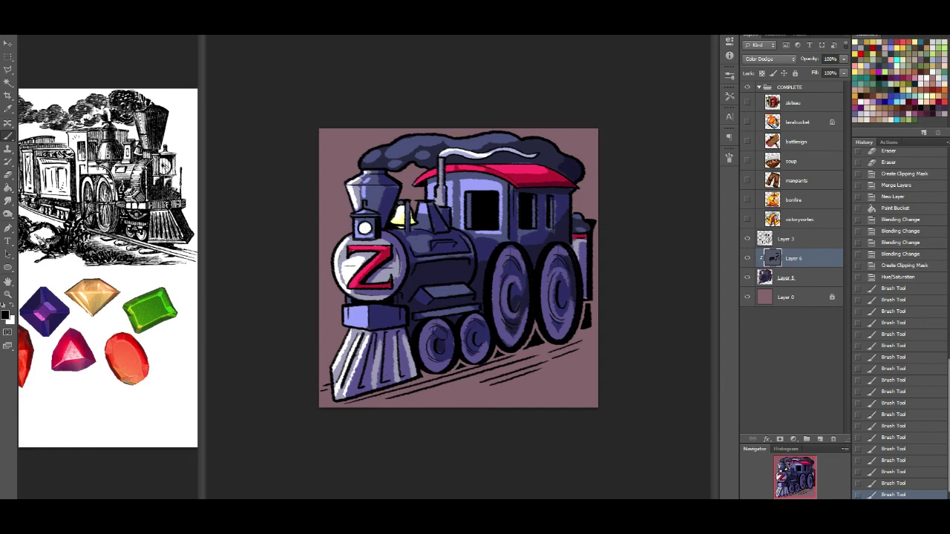
mouse_move(447, 339)
mouse_down()
mouse_move(447, 349)
mouse_move(427, 333)
mouse_move(482, 327)
mouse_move(485, 343)
mouse_move(467, 356)
mouse_up()
mouse_move(389, 343)
mouse_down()
mouse_move(392, 381)
mouse_move(387, 345)
mouse_move(390, 378)
mouse_move(374, 344)
mouse_move(380, 326)
mouse_move(387, 334)
mouse_move(396, 325)
mouse_up()
key(ctrl+z)
drag(371, 256, 362, 261)
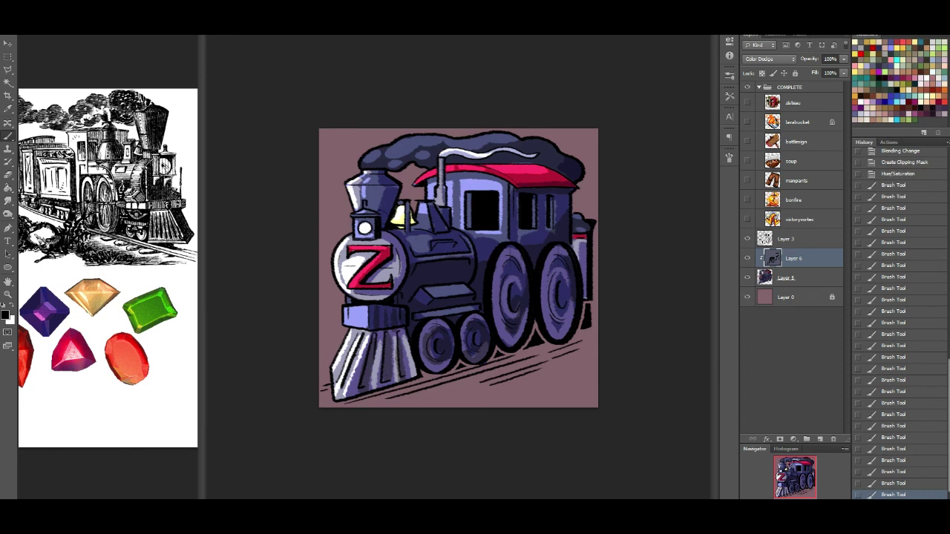
Brush black on the Color Dodge layer over the rear smoke above the roof, undoing the trial strokes on the chimney and cab
mouse_move(380, 202)
mouse_down()
mouse_move(372, 191)
mouse_move(369, 208)
mouse_up()
key(ctrl+z)
mouse_move(374, 182)
mouse_down()
mouse_move(371, 206)
mouse_move(373, 199)
mouse_move(358, 202)
mouse_move(371, 181)
mouse_up()
key(ctrl+z)
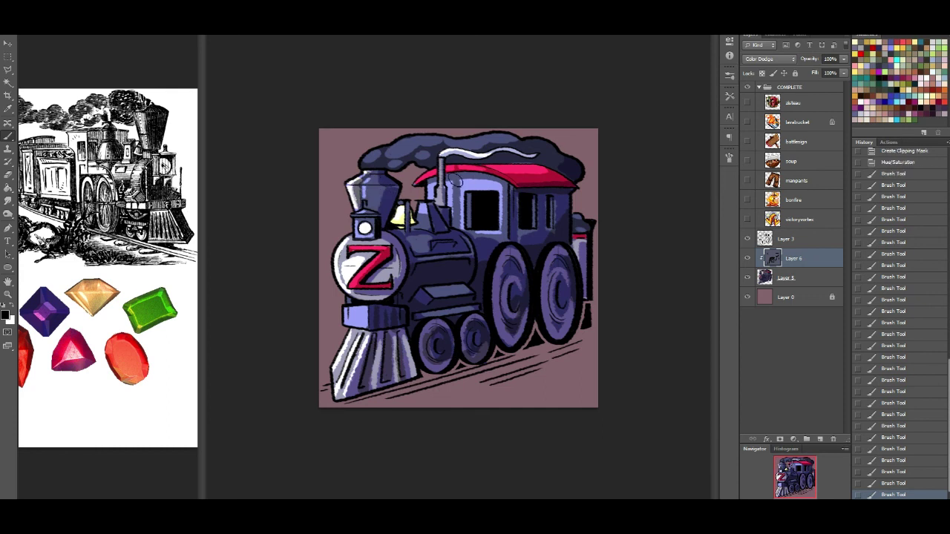
drag(453, 180, 477, 179)
key(ctrl+z)
mouse_move(455, 175)
mouse_down()
mouse_move(455, 222)
mouse_move(488, 243)
mouse_move(479, 234)
mouse_up()
key(ctrl+z)
mouse_move(550, 170)
mouse_down()
mouse_move(467, 162)
mouse_move(479, 162)
mouse_up()
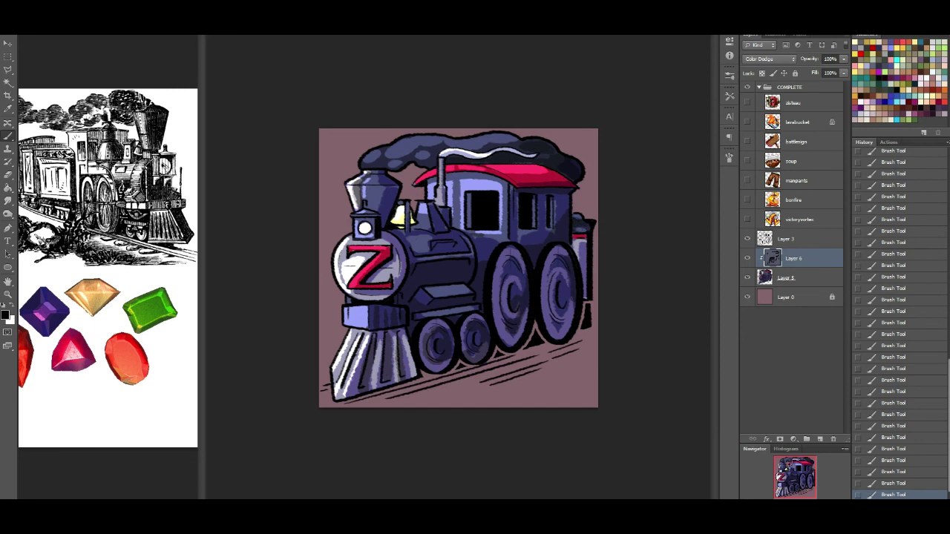
Merge the line art, the Color Dodge layer and the train colours into a single layer
click(795, 240)
shift+click(805, 277)
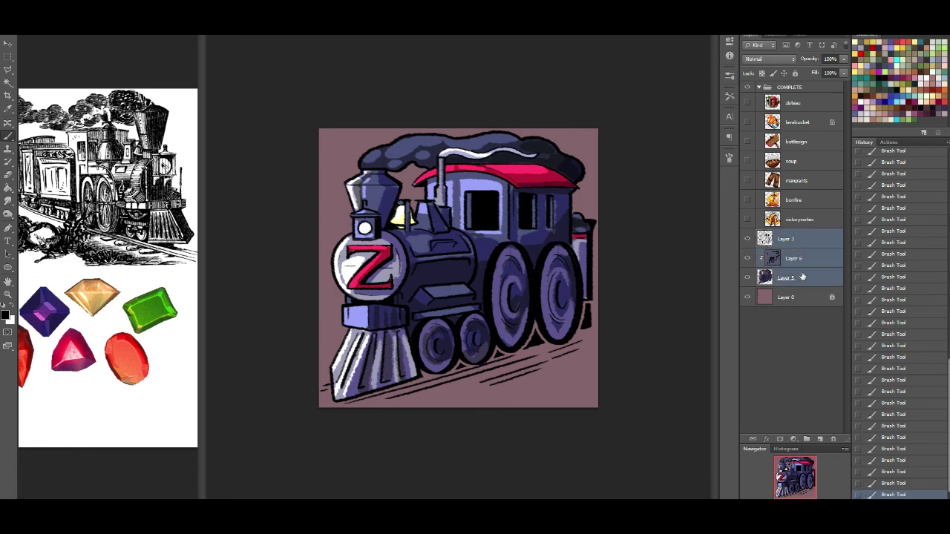
key(ctrl+e)
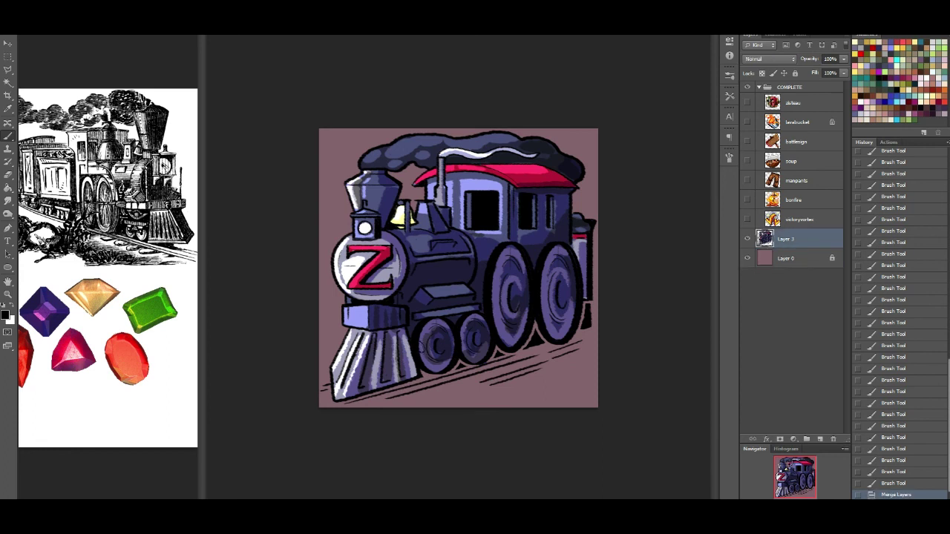
Paint over the rings and hub of the front large wheel with colours sampled from it, undoing the misplaced strokes
alt+click(503, 270)
mouse_move(516, 270)
mouse_down()
mouse_move(512, 279)
mouse_move(519, 275)
mouse_up()
key(ctrl+z)
mouse_move(507, 272)
mouse_down()
mouse_move(503, 293)
mouse_move(512, 274)
mouse_move(529, 277)
mouse_up()
alt+click(510, 264)
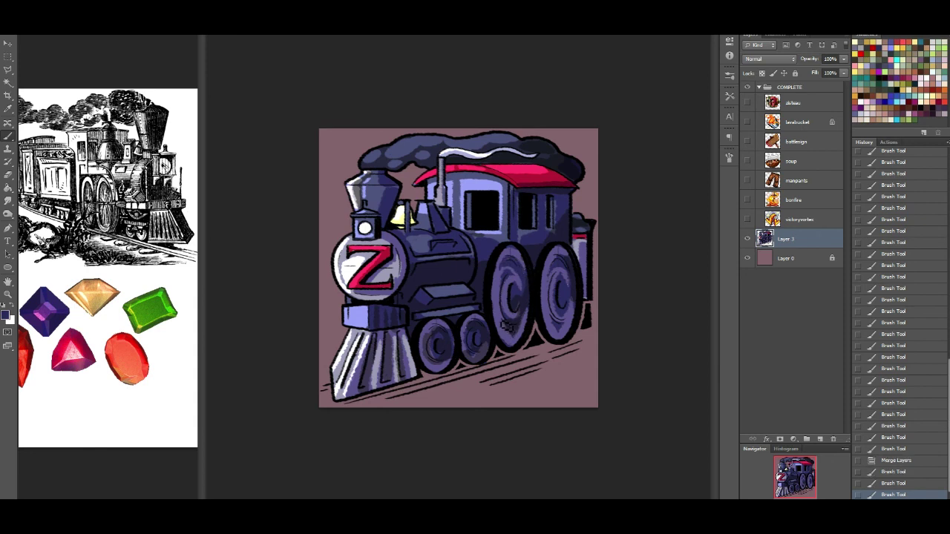
mouse_move(525, 321)
mouse_down()
mouse_move(520, 302)
mouse_move(519, 319)
mouse_move(524, 312)
mouse_up()
key(ctrl+z)
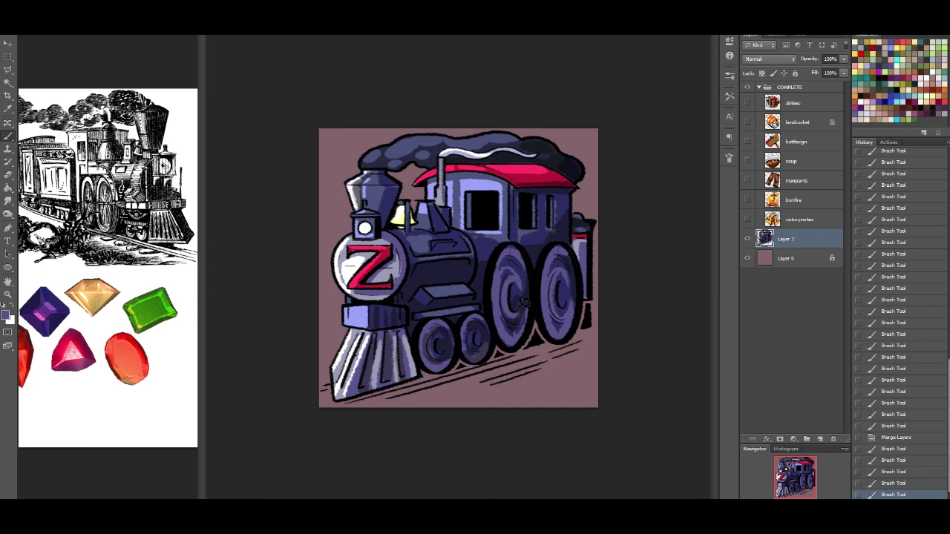
drag(522, 296, 520, 281)
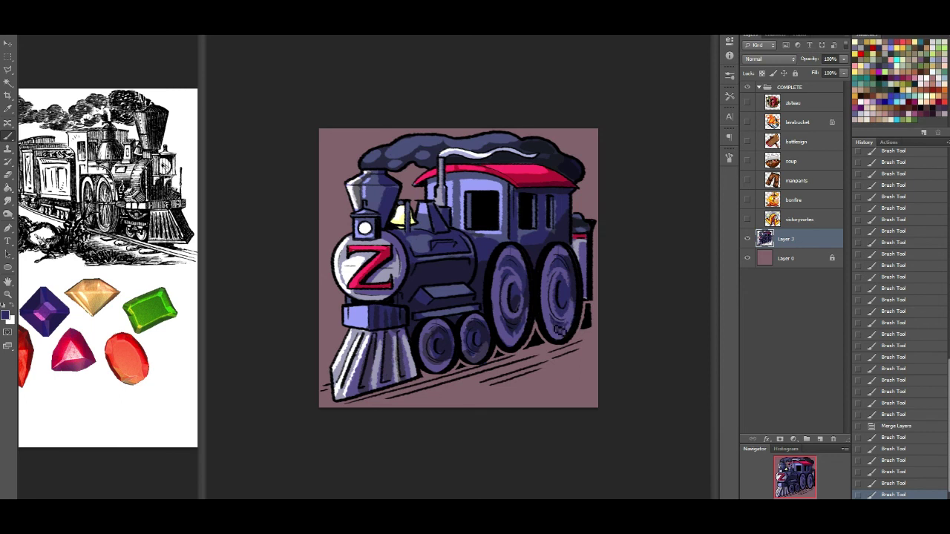
Touch up the rings of the rear large wheel with sampled purple-blue, undoing the unwanted stroke
drag(567, 328, 571, 339)
click(10, 138)
alt+click(560, 267)
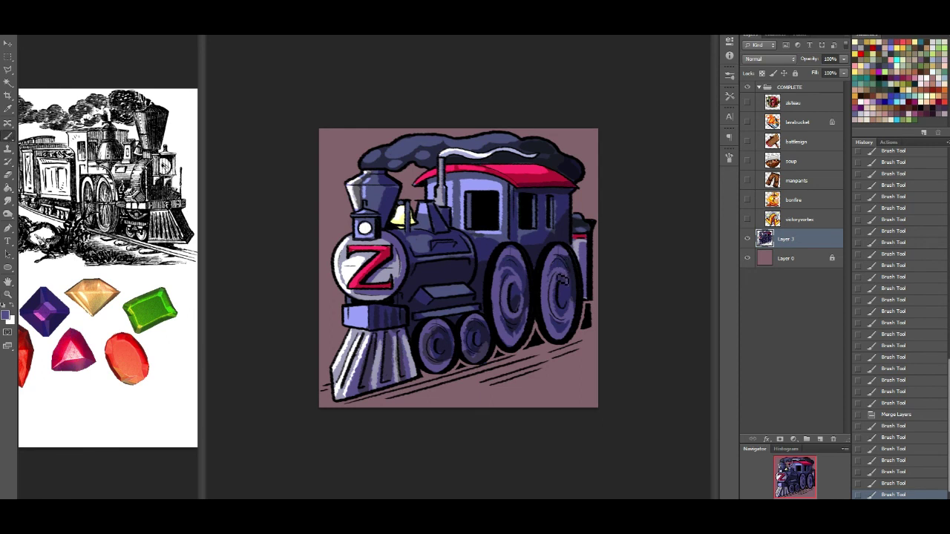
mouse_move(565, 265)
mouse_down()
mouse_move(567, 257)
mouse_move(572, 266)
mouse_up()
key(ctrl+z)
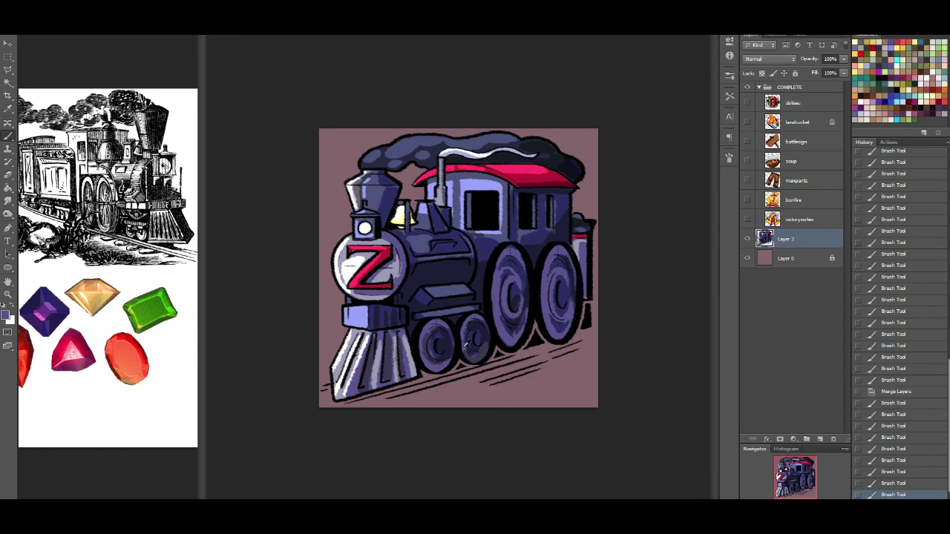
Paint purple-blue rings on the two small wheels and the rear large wheel's hub, undoing the faulty strokes
mouse_move(484, 353)
mouse_down()
mouse_move(482, 328)
mouse_move(490, 358)
mouse_move(440, 342)
mouse_move(439, 368)
mouse_move(452, 334)
mouse_move(451, 355)
mouse_up()
key(ctrl+z)
key(ctrl+z)
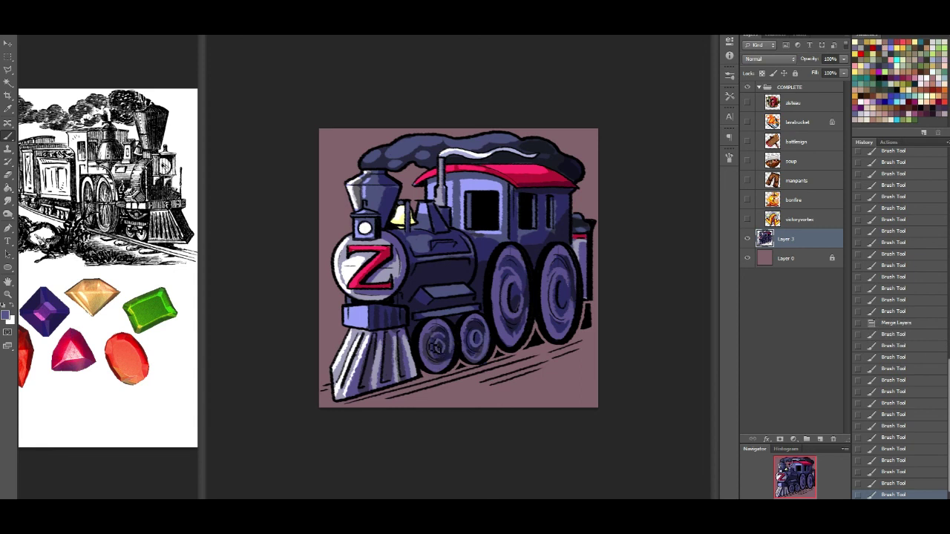
drag(452, 362, 451, 335)
mouse_move(566, 298)
mouse_down()
mouse_move(569, 289)
mouse_move(566, 306)
mouse_up()
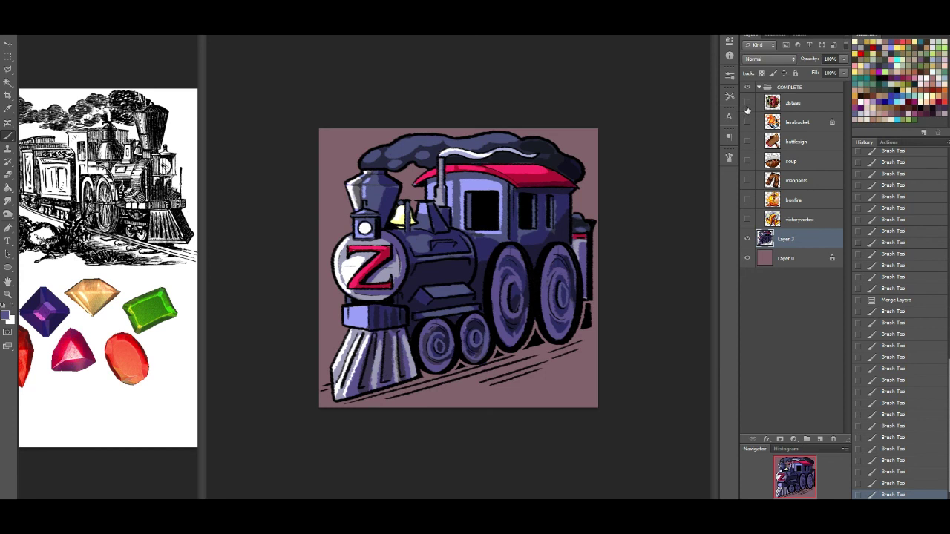
Duplicate the blocky pig-head artwork from the COMPLETE group above the train layer and scale it down into the cab's front window
drag(796, 101, 835, 236)
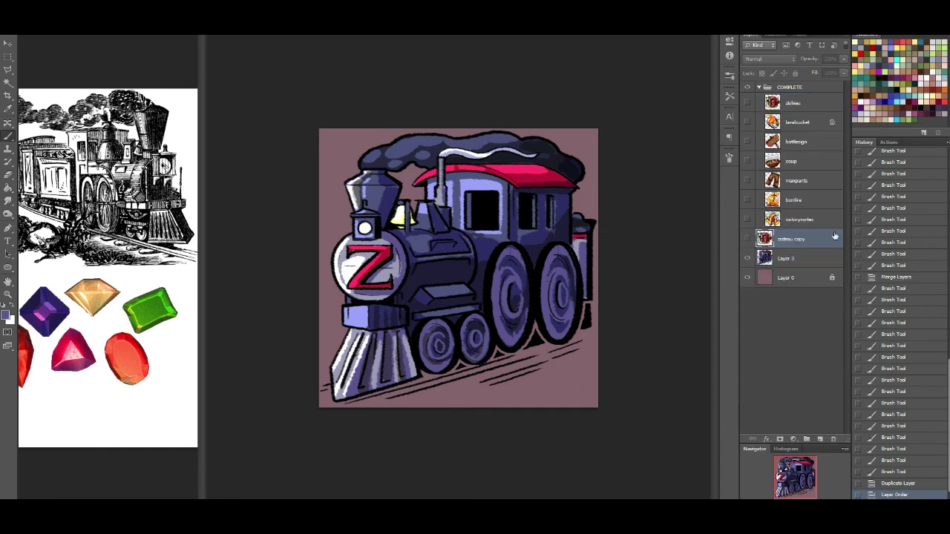
click(748, 239)
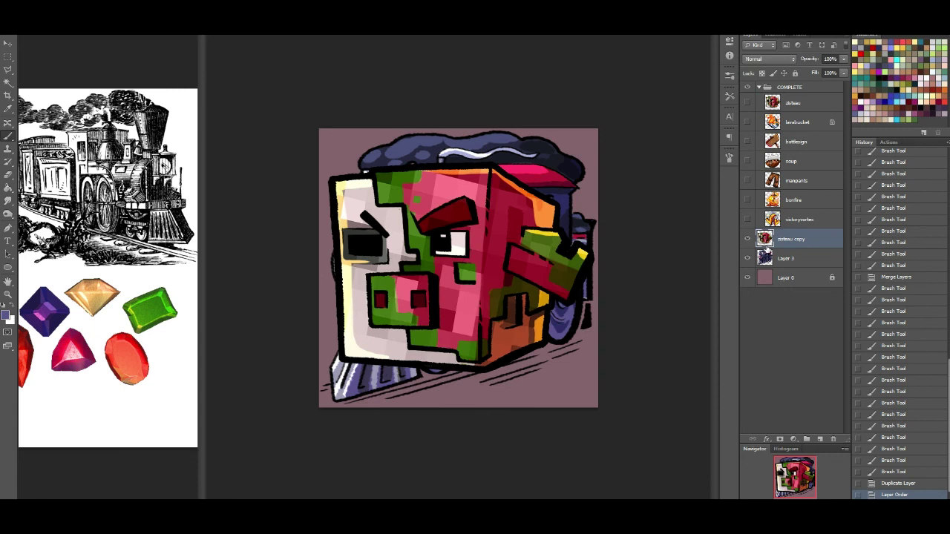
drag(327, 373, 551, 196)
drag(586, 169, 508, 217)
key(Return)
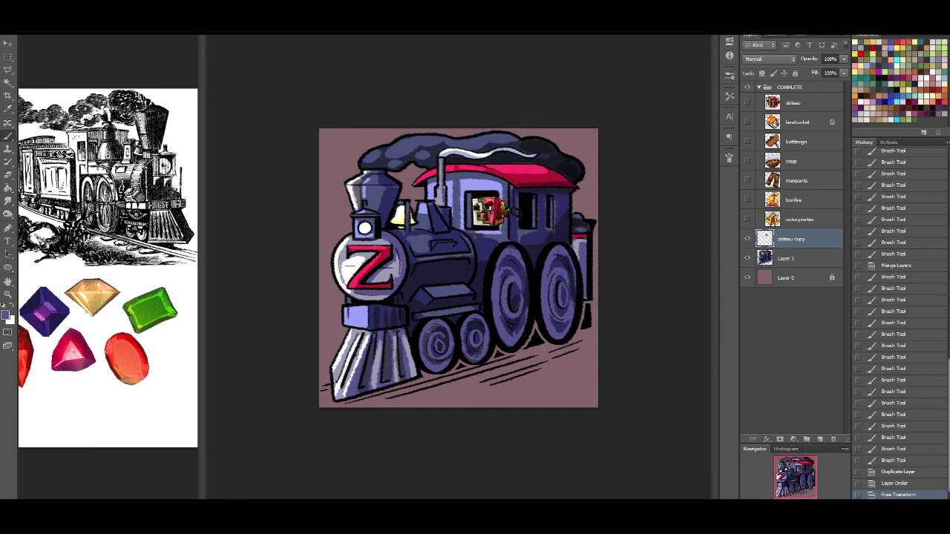
click(7, 44)
drag(489, 207, 491, 212)
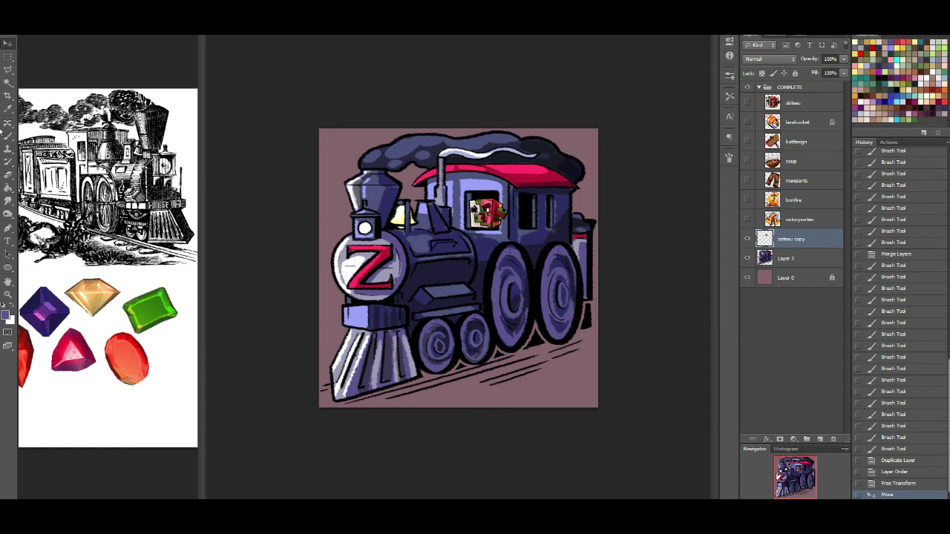
Delete the part of the pig-head artwork that overhangs the rear edge of the cab's front window, and clear the selection
click(8, 56)
drag(496, 189, 524, 248)
key(Delete)
key(ctrl+d)
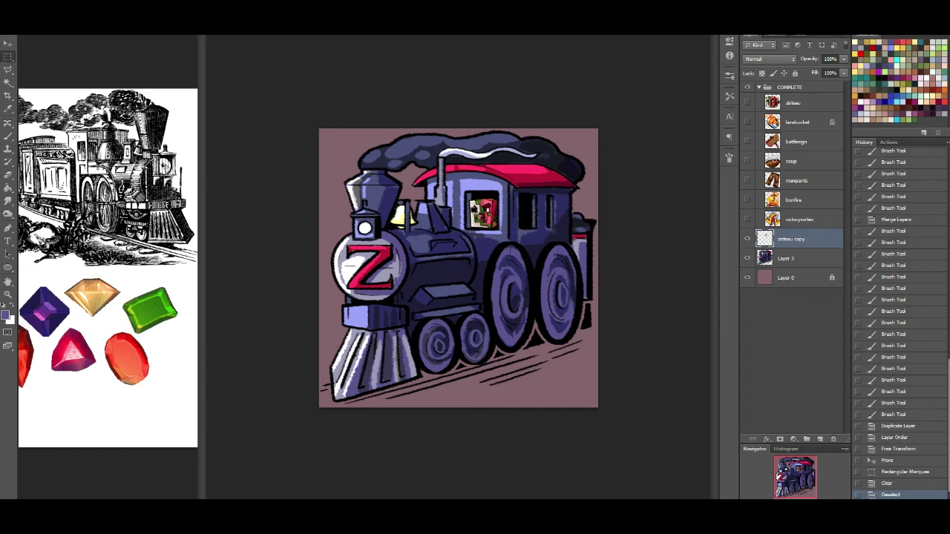
Darken the pig-head passenger with Hue/Saturation by setting Lightness to -40
click(842, 74)
key(ctrl+u)
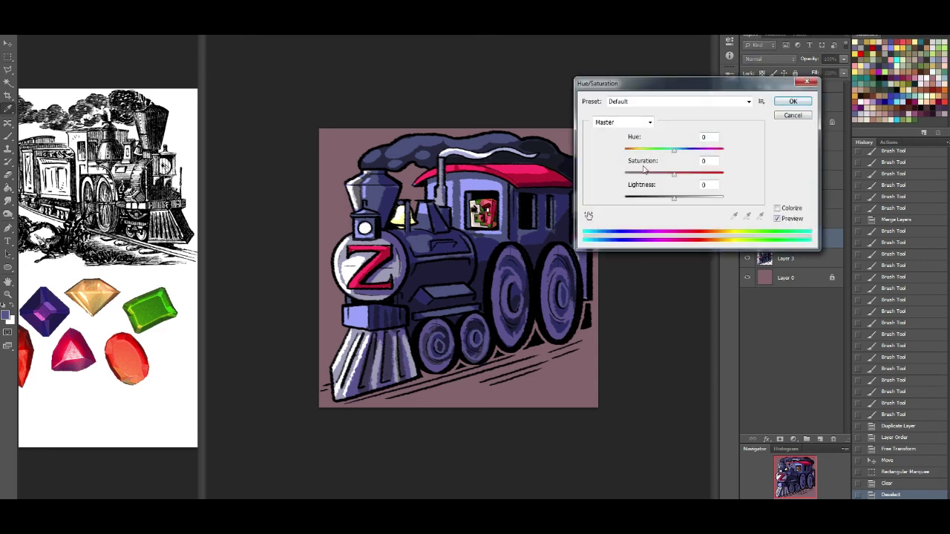
drag(674, 199, 654, 204)
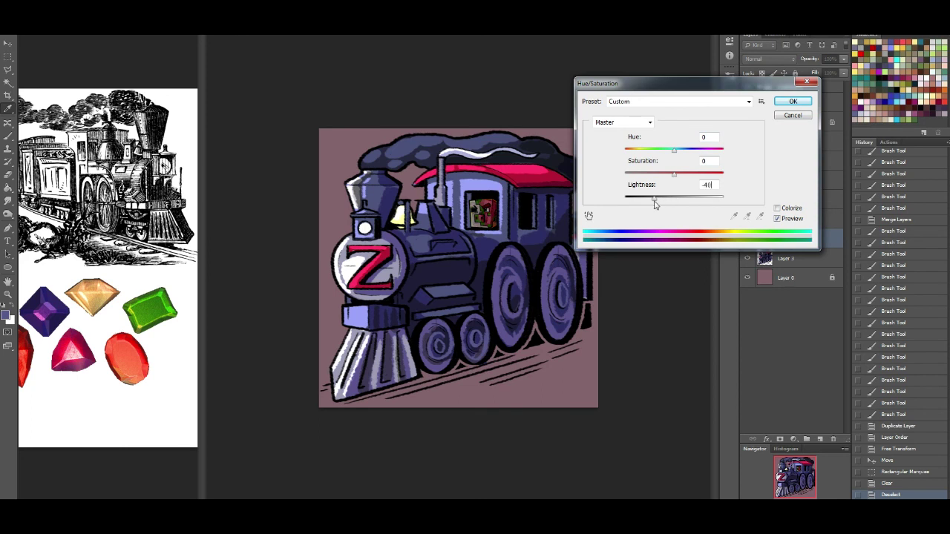
click(791, 102)
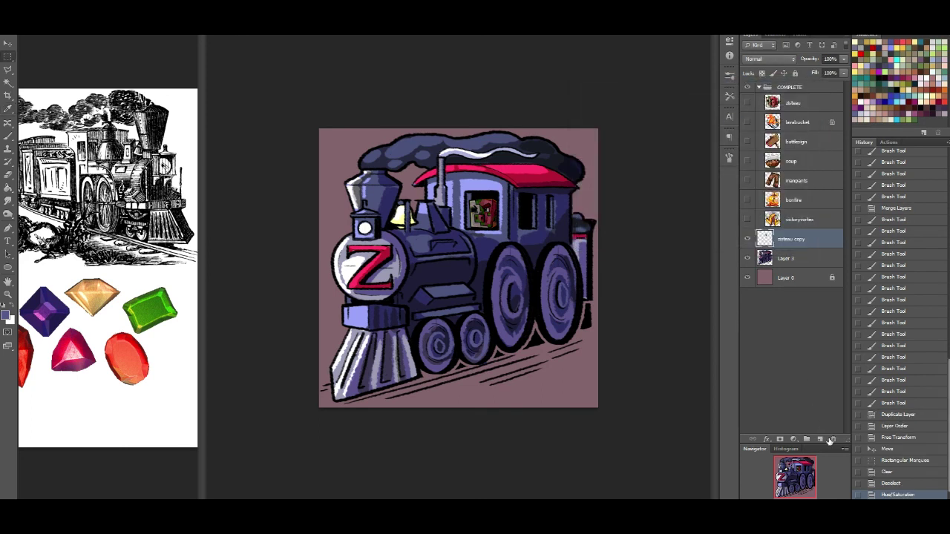
Add a new layer filled with purple-blue above the passenger and clip it to the passenger layer
click(821, 438)
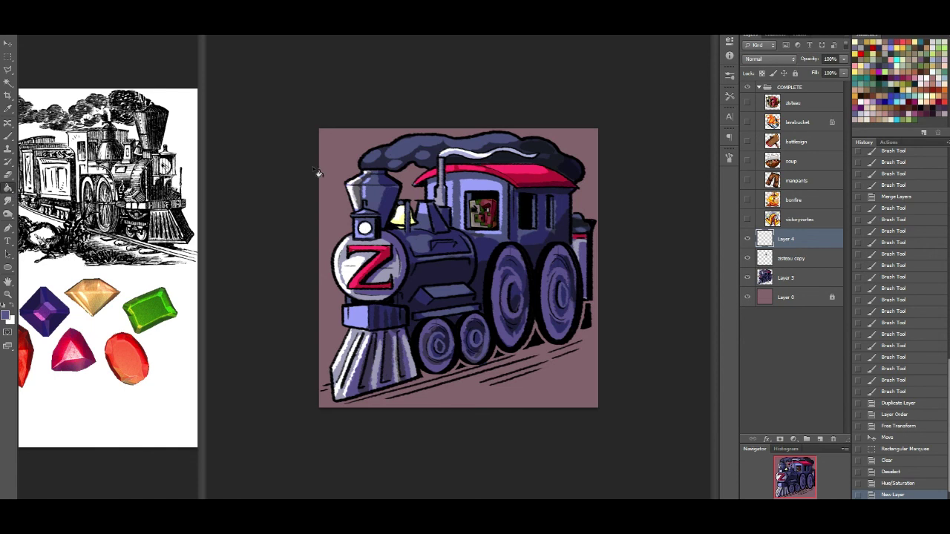
click(478, 166)
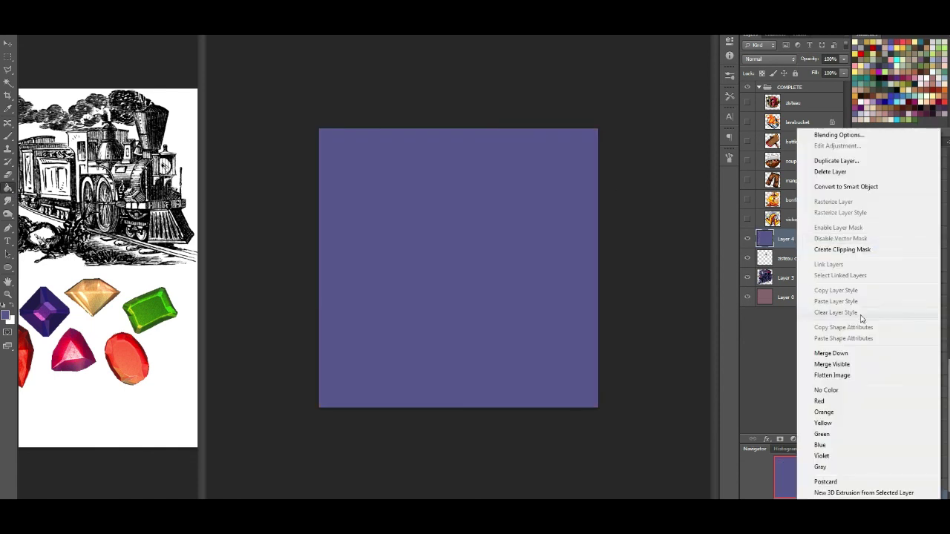
click(846, 249)
Try Luminosity on the clipped purple-blue layer, then settle on the Color blend mode with a fill of 43%
click(764, 58)
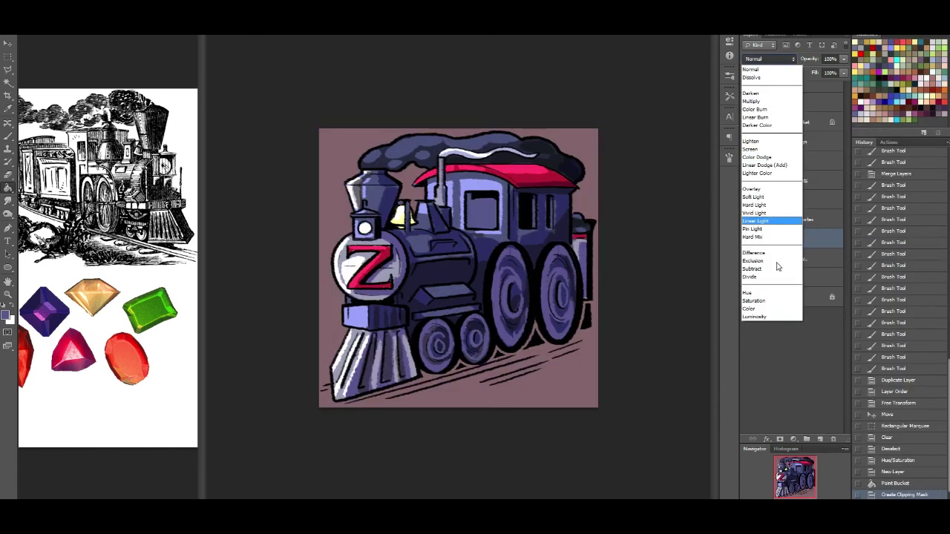
click(769, 318)
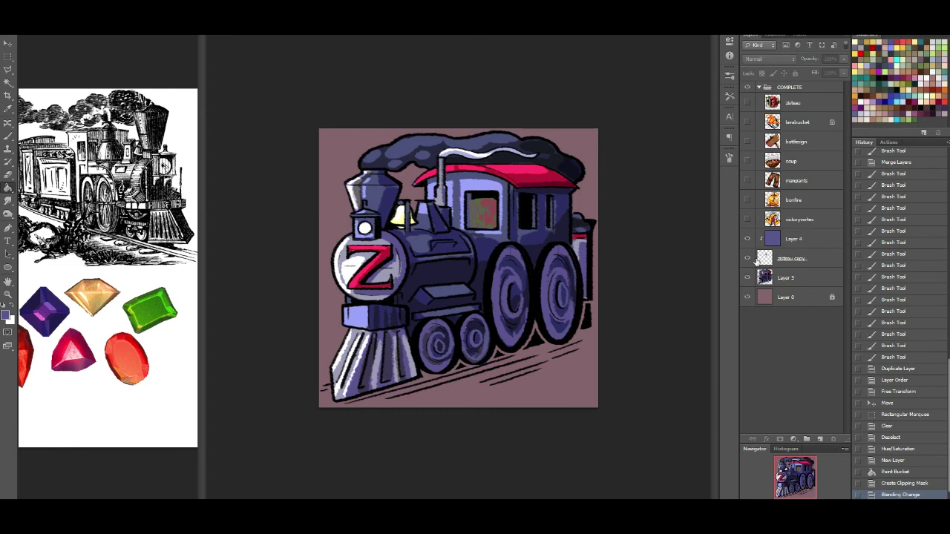
click(825, 241)
click(766, 59)
click(729, 90)
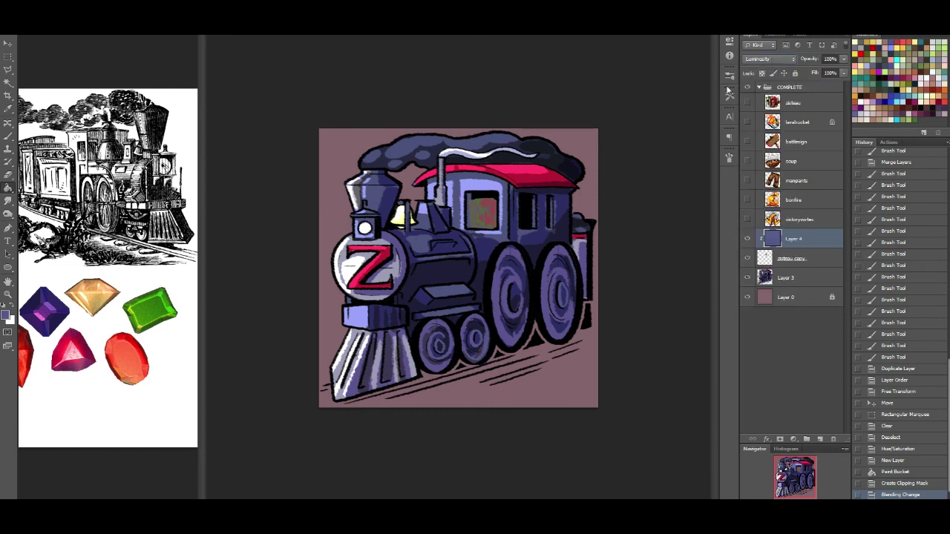
key(shift+alt+c)
click(845, 72)
drag(820, 84, 821, 83)
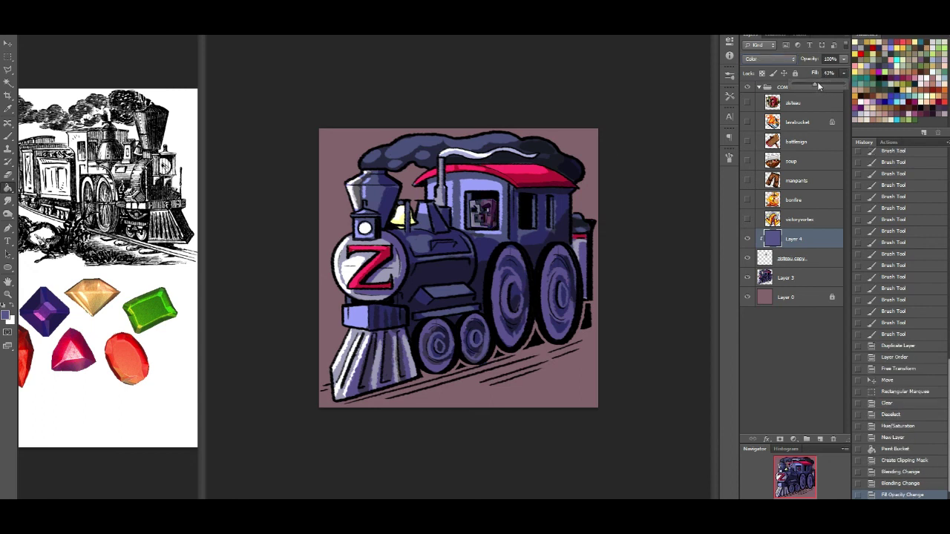
Merge the purple-blue tint, passenger and locomotive layers into one layer and rename it "train"
double_click(794, 239)
shift+click(815, 280)
key(ctrl+e)
double_click(792, 240)
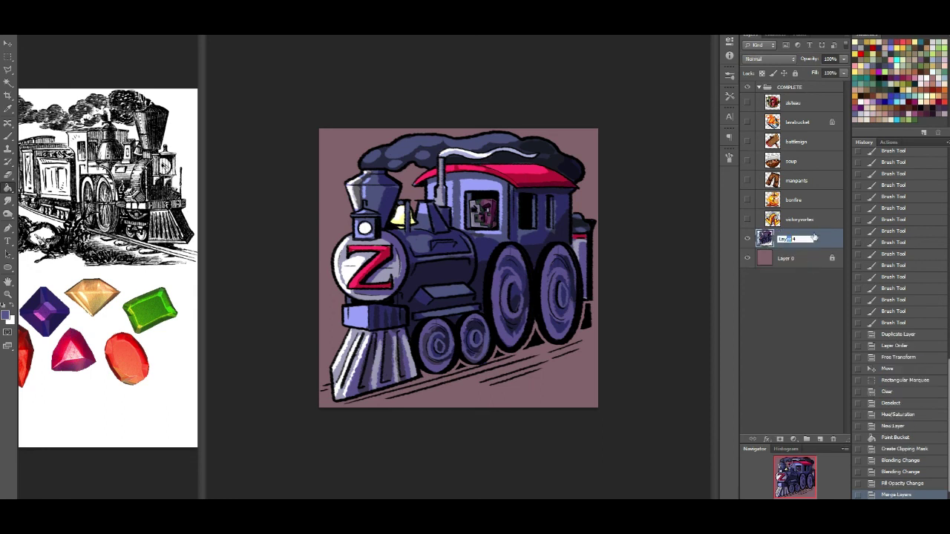
text(train)
key(Return)
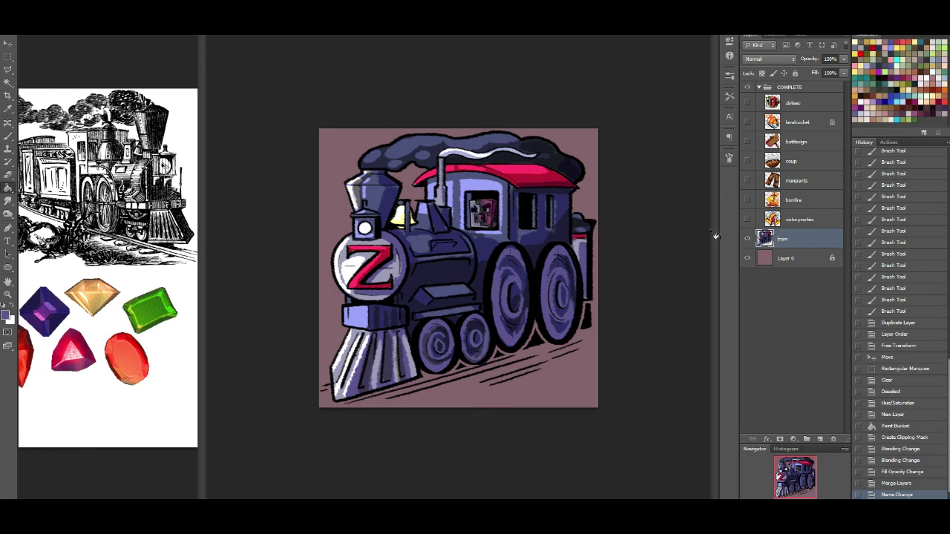
In the emote list document, stretch the yellow highlight down to cover the Misc heading and the Train entry
click(44, 36)
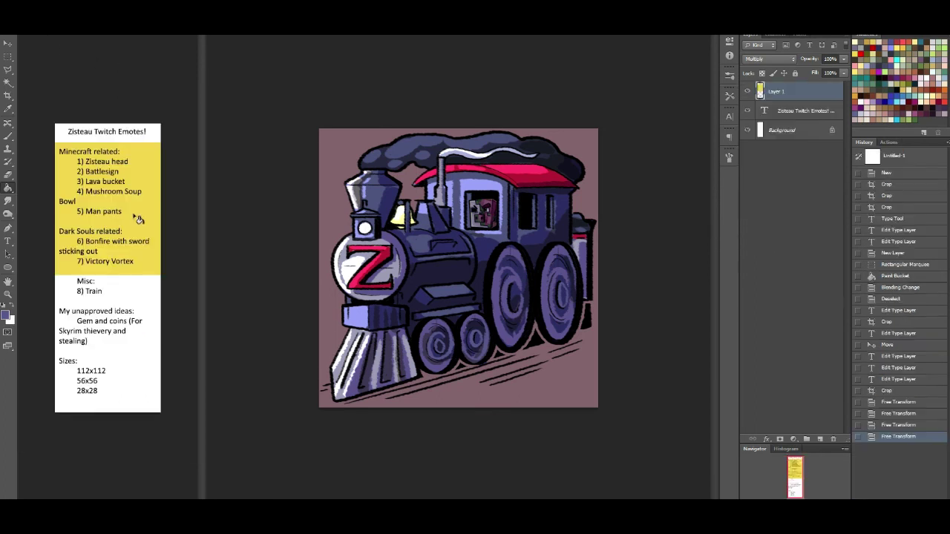
key(ctrl+t)
drag(109, 275, 111, 302)
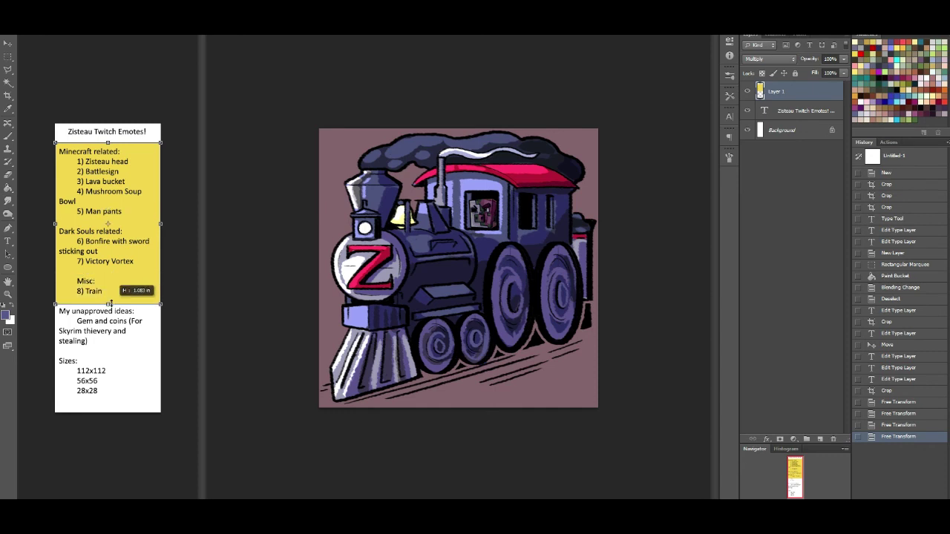
key(Return)
click(7, 43)
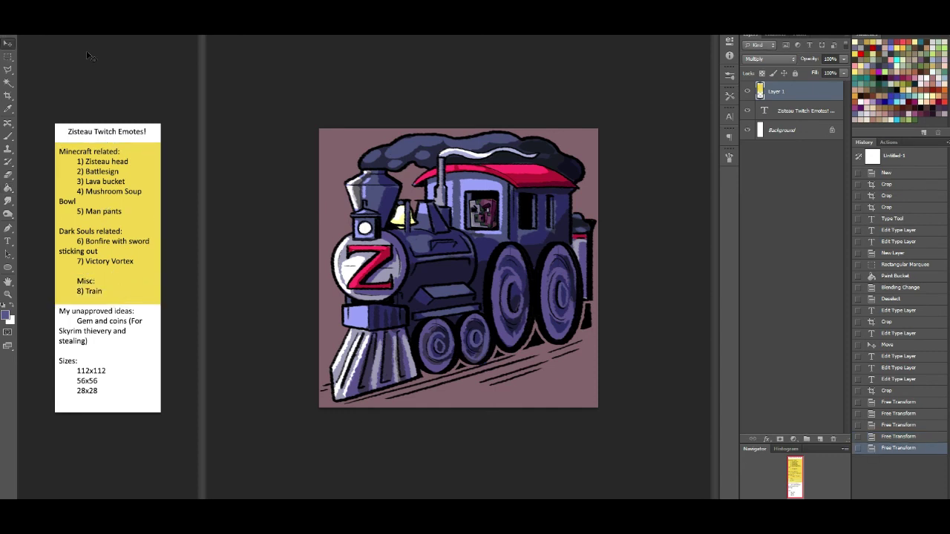
Narrow the pane holding the emote list and hide the plum background Layer 0 in the train document
click(148, 33)
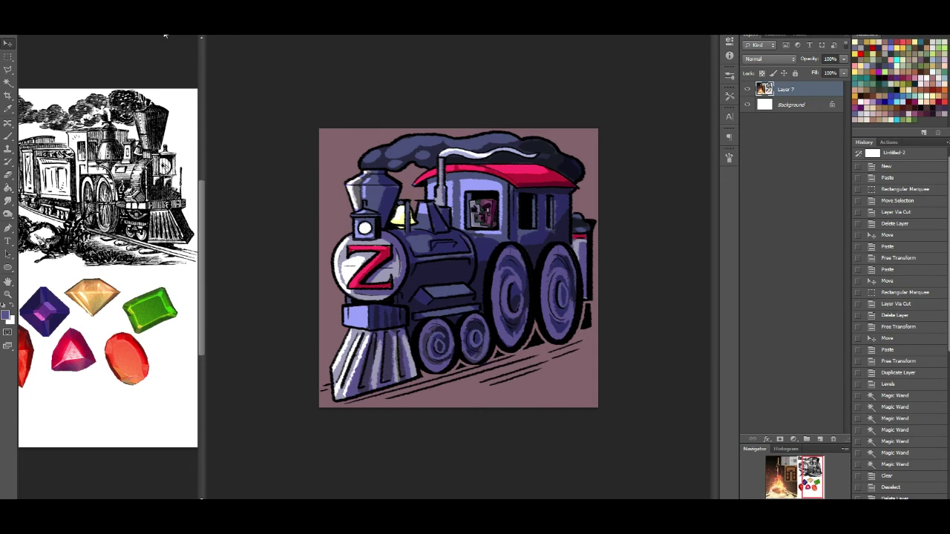
click(182, 35)
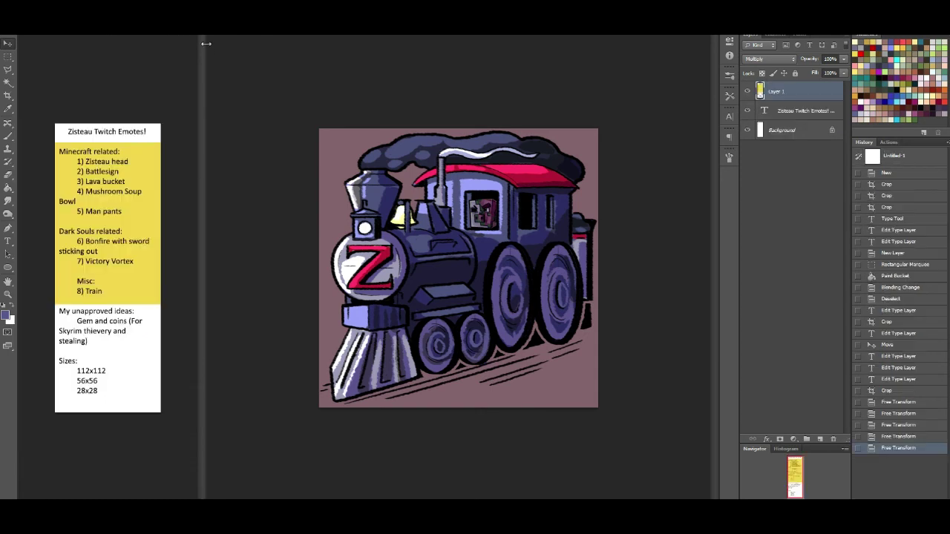
drag(200, 45, 156, 44)
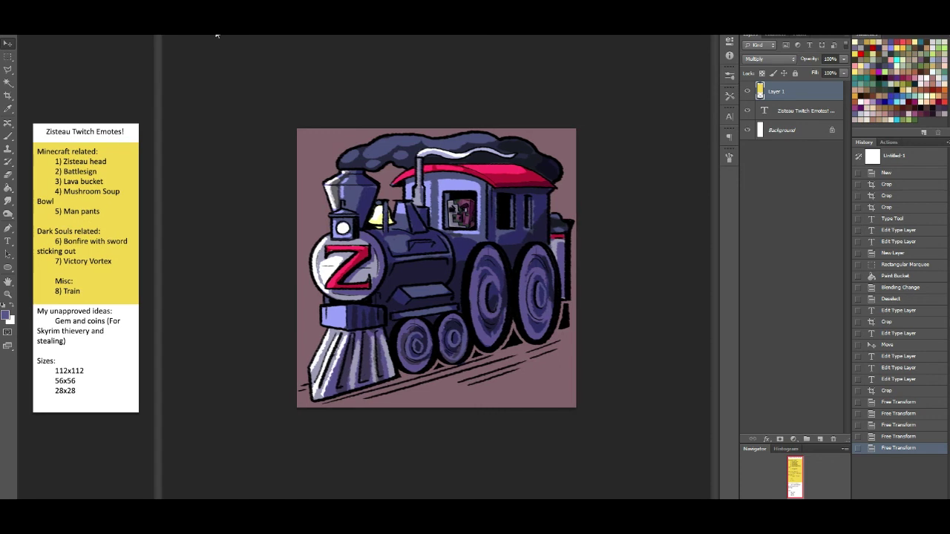
click(253, 35)
click(748, 258)
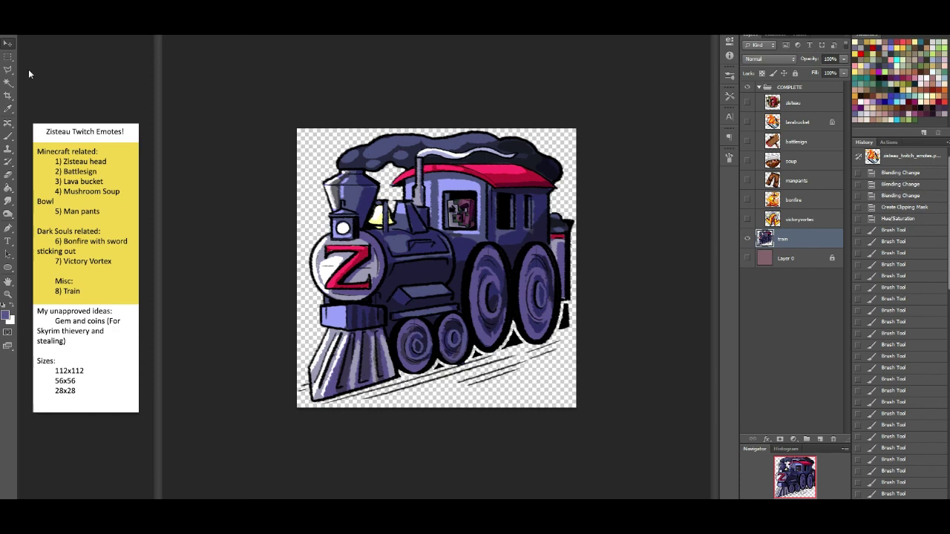
key(ctrl+t)
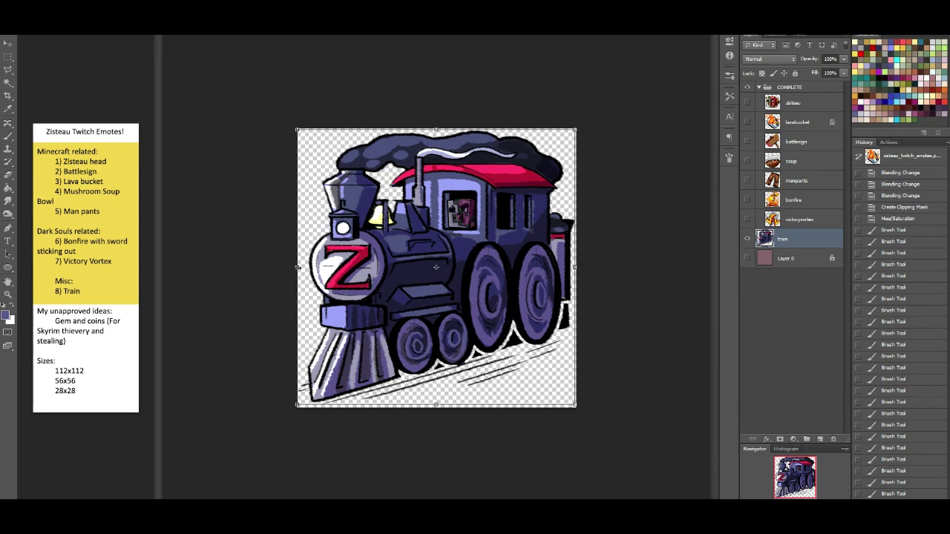
drag(297, 267, 289, 267)
key(Escape)
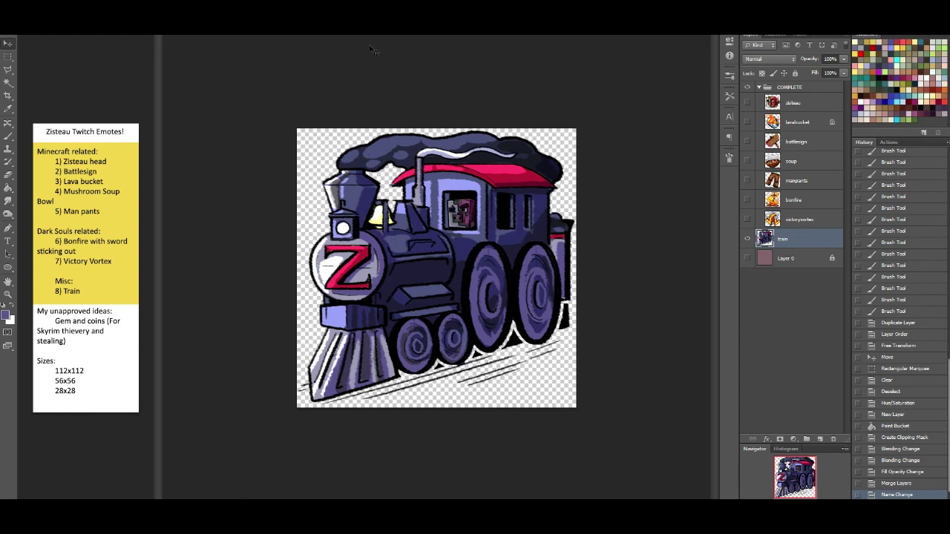
Preview the train emote at an image width of 28 pixels, and undo the resize
click(86, 33)
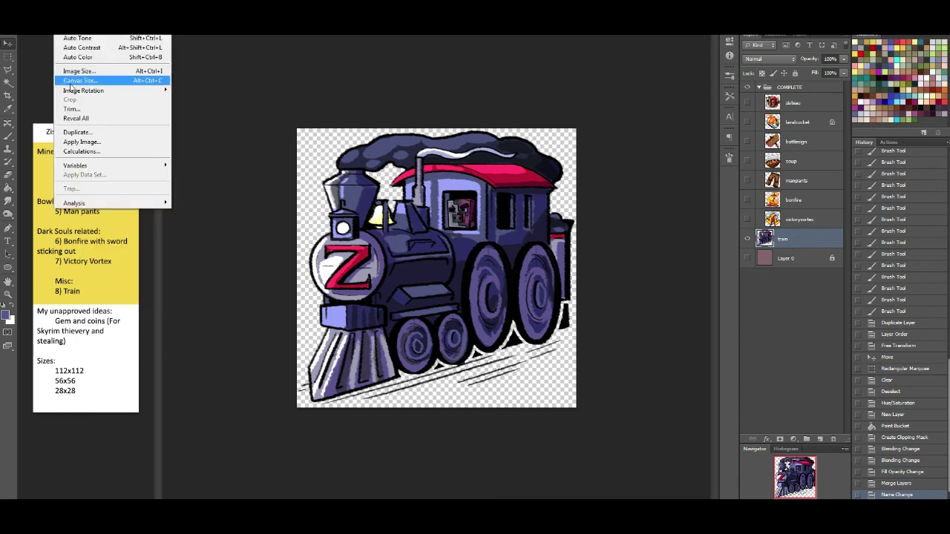
click(81, 72)
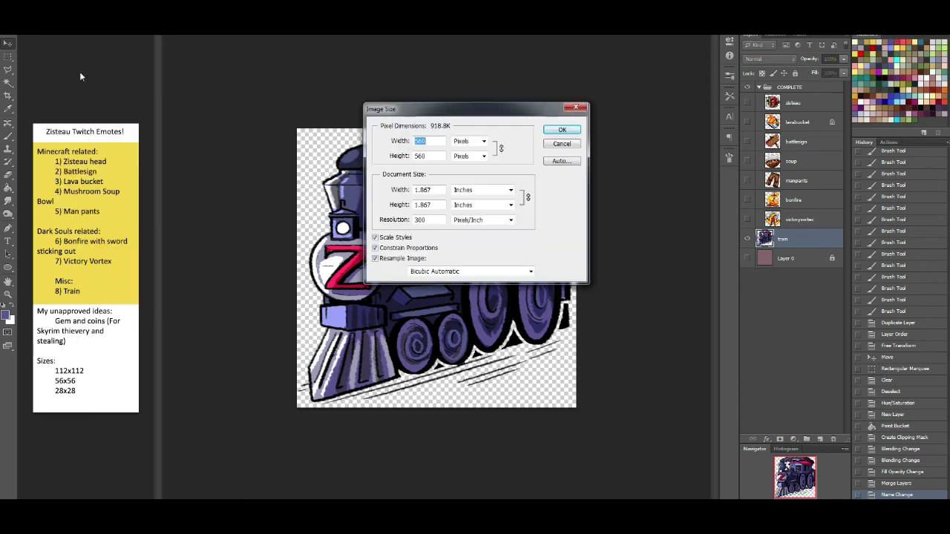
text(28)
key(Return)
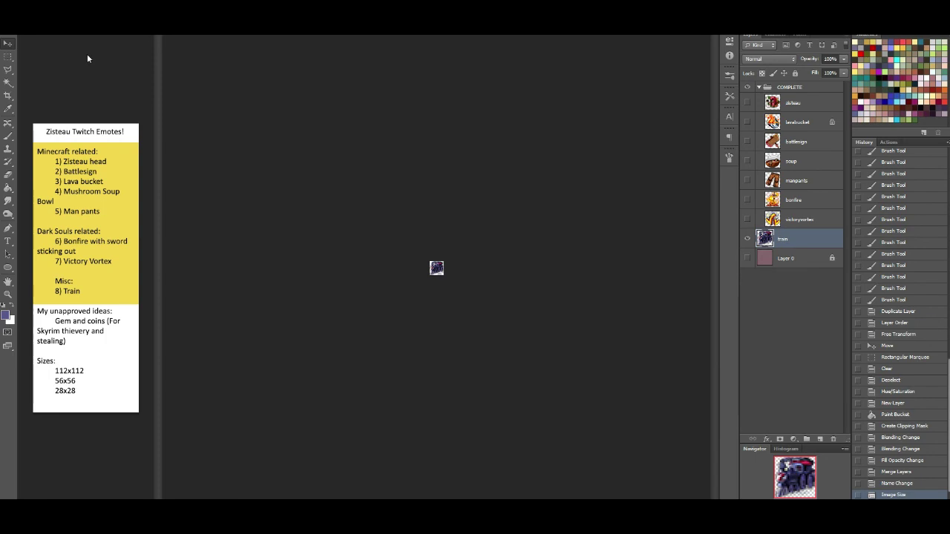
key(ctrl+z)
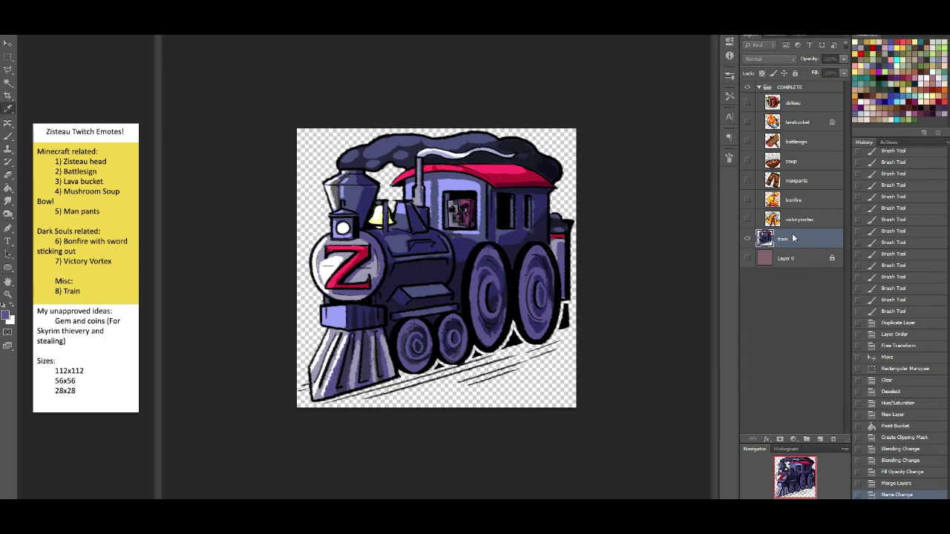
key(ctrl+l)
drag(698, 216, 651, 221)
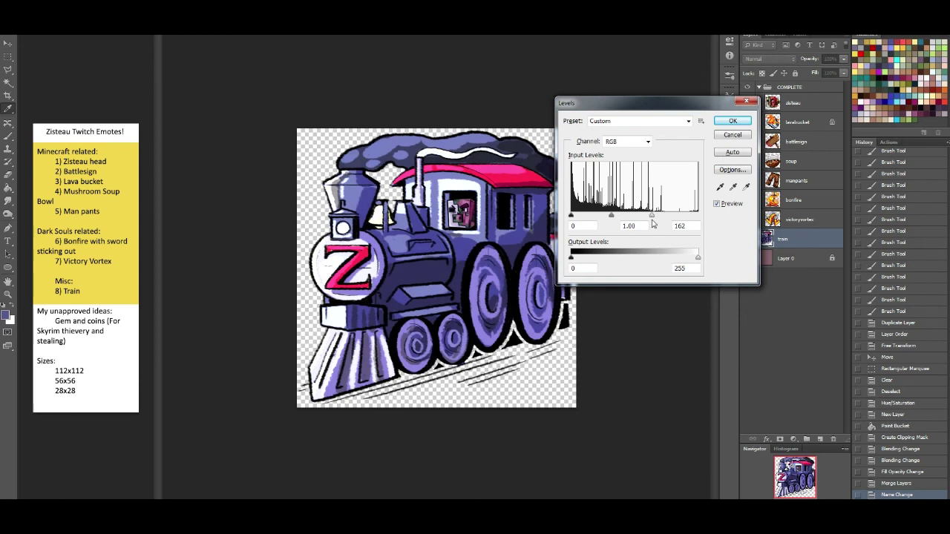
drag(571, 215, 590, 217)
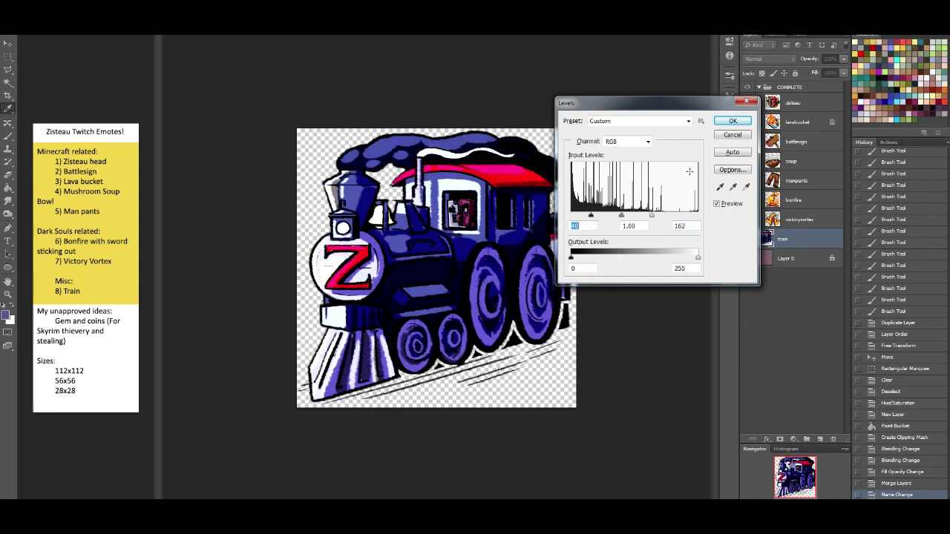
click(732, 136)
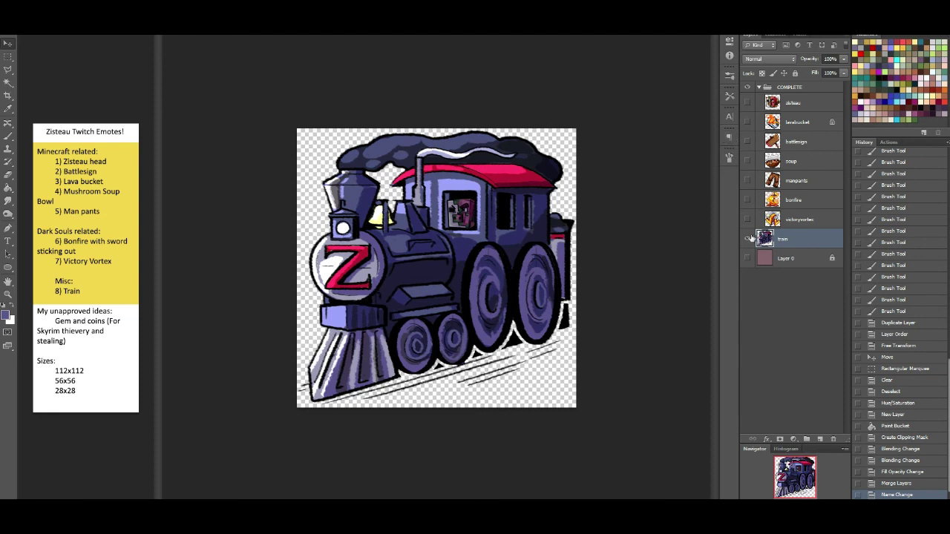
On a new layer above the train, brush blue accent strokes along the upper rims of the wheels, undoing the faulty stroke
click(820, 439)
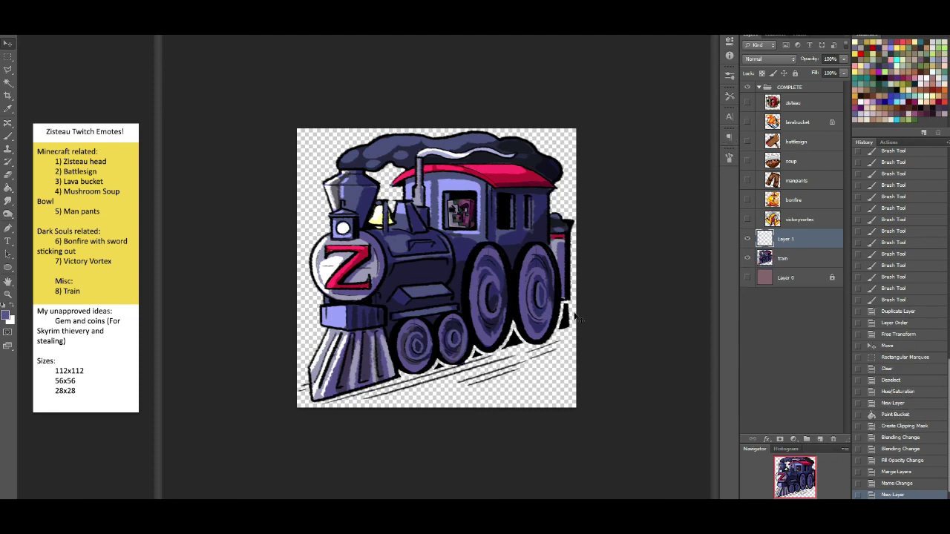
click(7, 136)
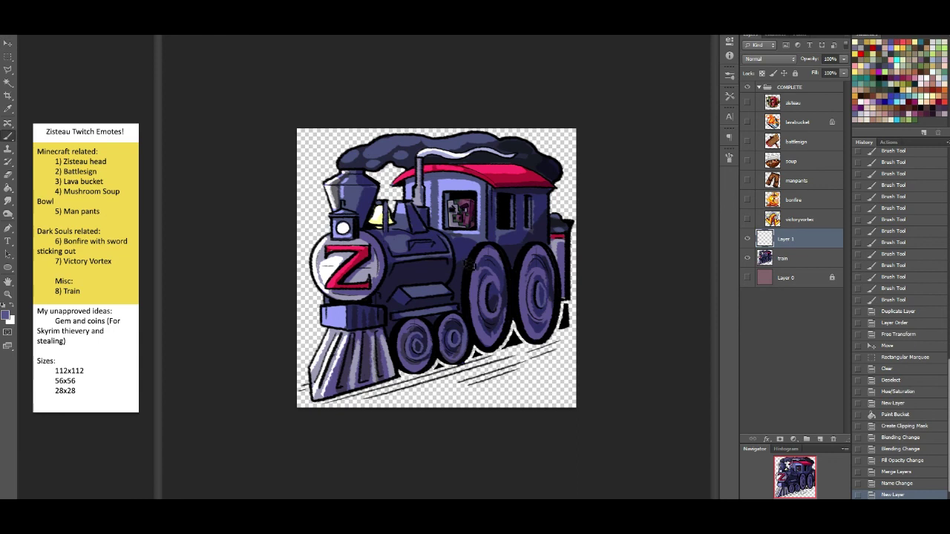
mouse_move(482, 253)
mouse_down()
mouse_move(481, 242)
mouse_move(471, 259)
mouse_up()
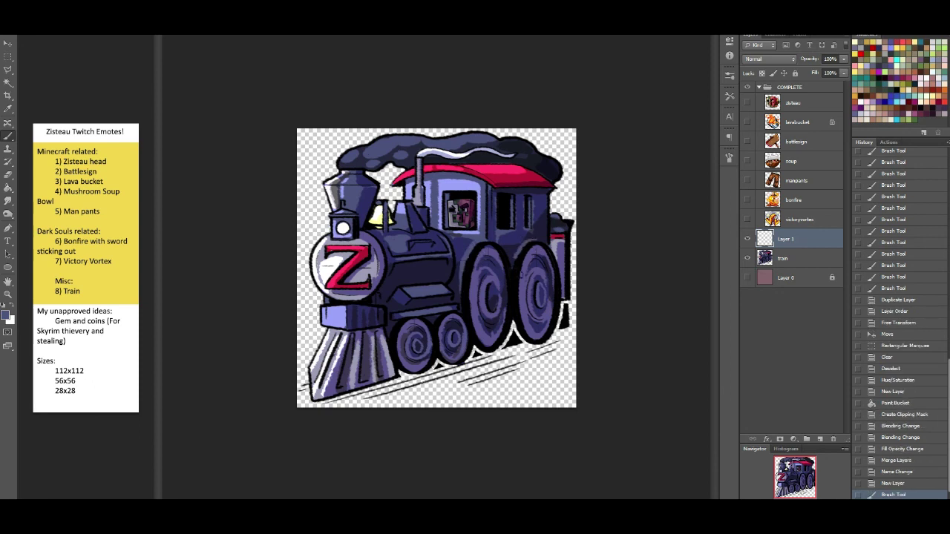
drag(554, 250, 520, 246)
mouse_move(425, 318)
mouse_down()
mouse_move(398, 342)
mouse_move(405, 317)
mouse_move(438, 316)
mouse_up()
key(ctrl+z)
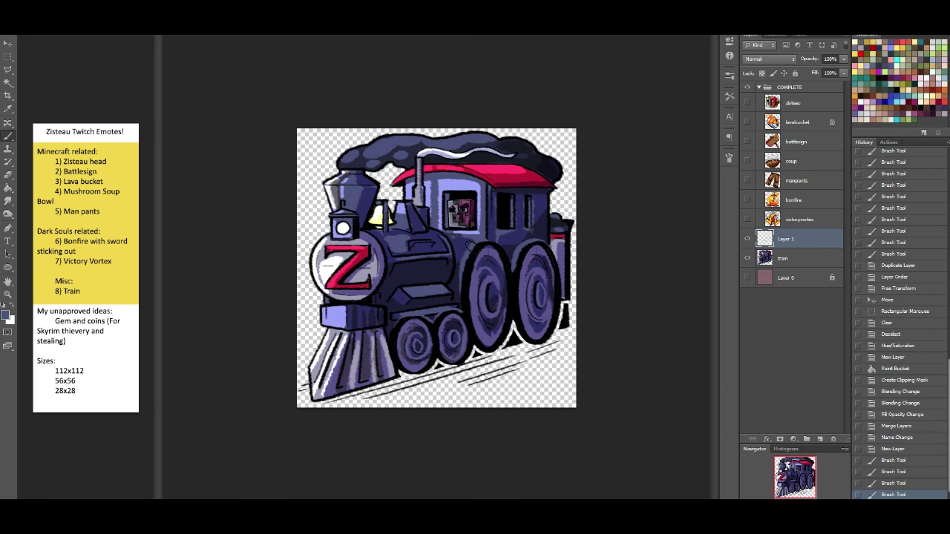
mouse_move(454, 315)
mouse_down()
mouse_move(462, 272)
mouse_move(460, 322)
mouse_move(460, 299)
mouse_up()
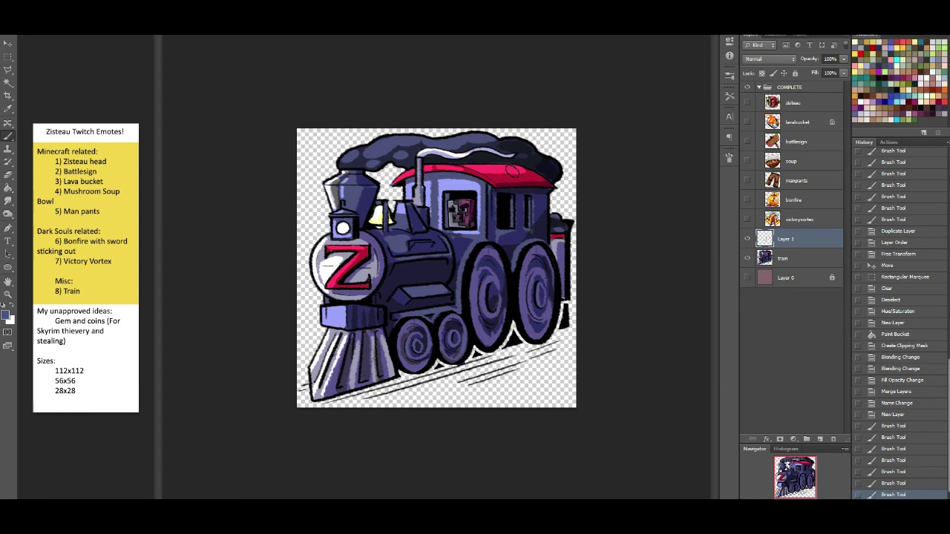
Sample the roof's red and paint accents along the roof's lower edge and around the Z, undoing the faulty stroke
alt+click(505, 165)
drag(535, 193, 555, 191)
key(ctrl+z)
drag(496, 190, 558, 196)
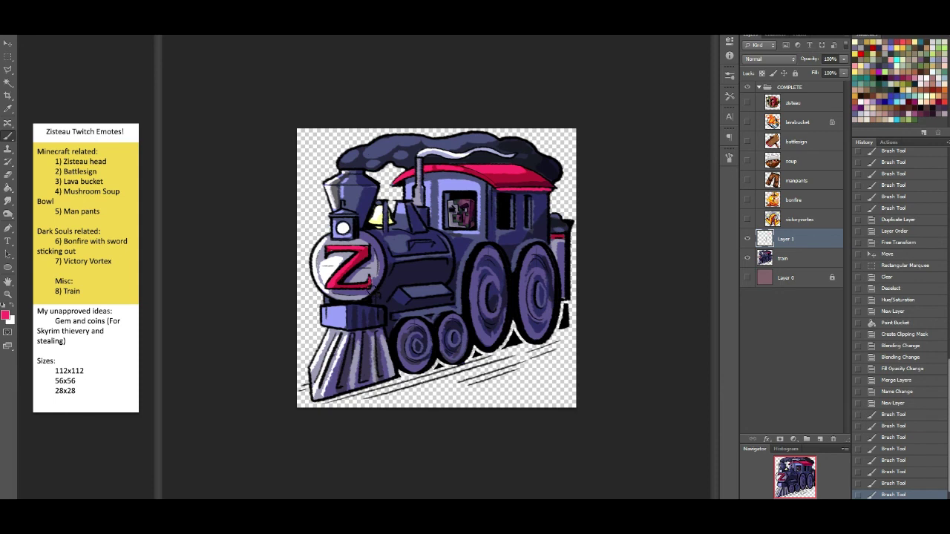
drag(368, 279, 331, 255)
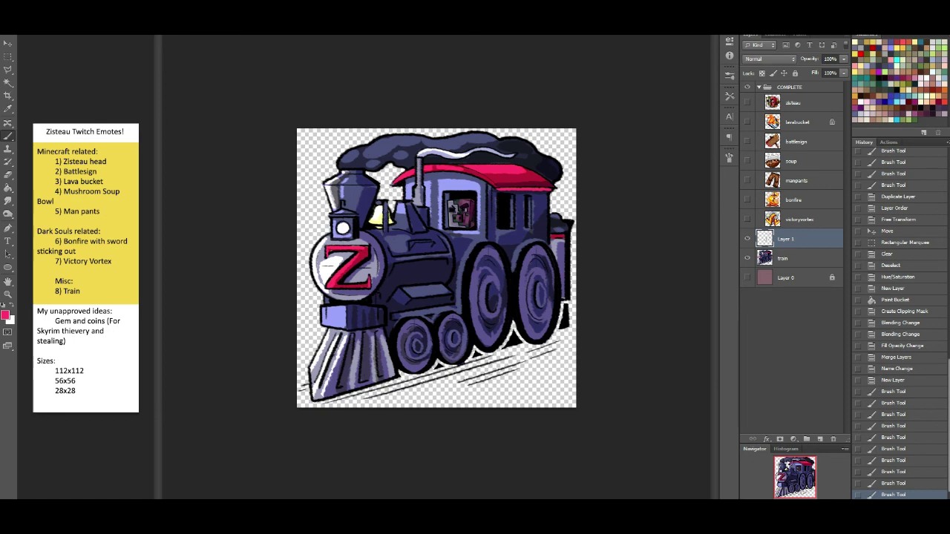
Preview the train emote with its red accents at an image width of 28 pixels, and restore the full size
click(64, 28)
click(85, 82)
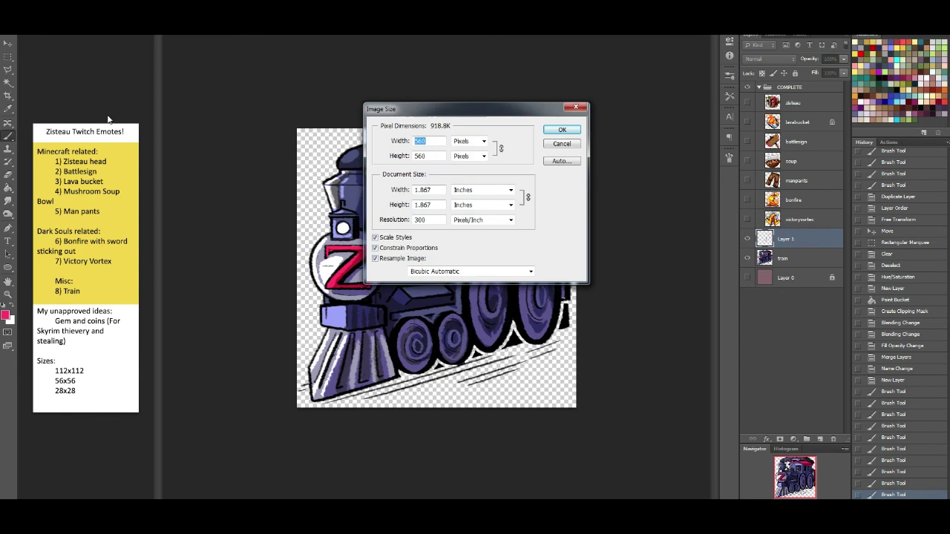
text(28)
key(Return)
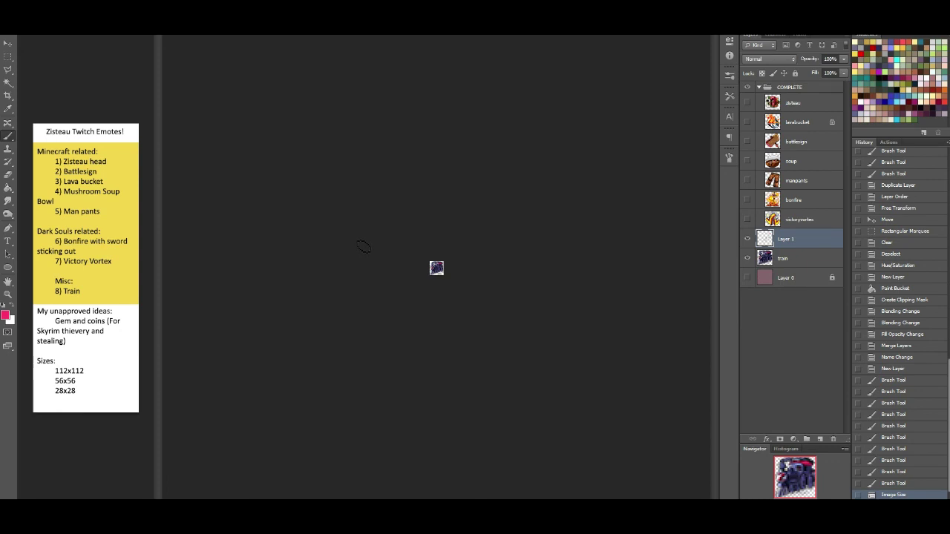
click(884, 484)
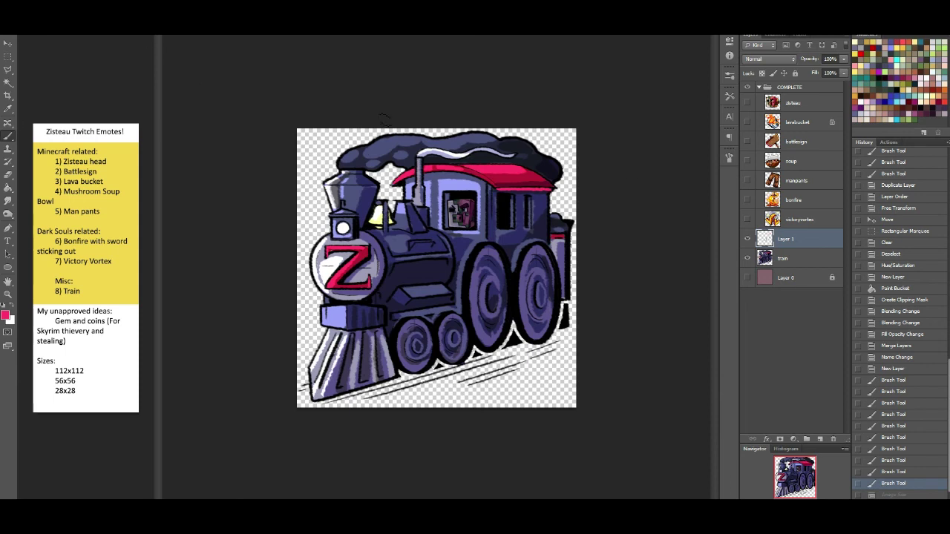
Sample the cab's light blue and brush highlights along the boiler's rear rim, above the small wheels and on the front bumper, undoing faulty strokes
alt+click(448, 183)
mouse_move(435, 234)
mouse_down()
mouse_move(457, 263)
mouse_move(451, 252)
mouse_move(447, 275)
mouse_up()
key(ctrl+z)
mouse_move(383, 238)
mouse_down()
mouse_move(389, 271)
mouse_move(379, 295)
mouse_move(445, 282)
mouse_move(440, 289)
mouse_up()
key(ctrl+z)
click(441, 289)
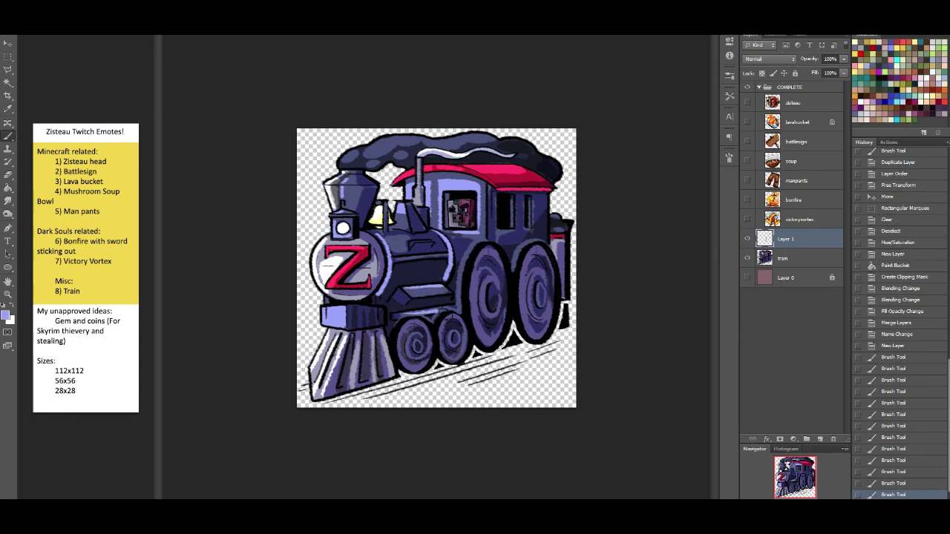
click(442, 310)
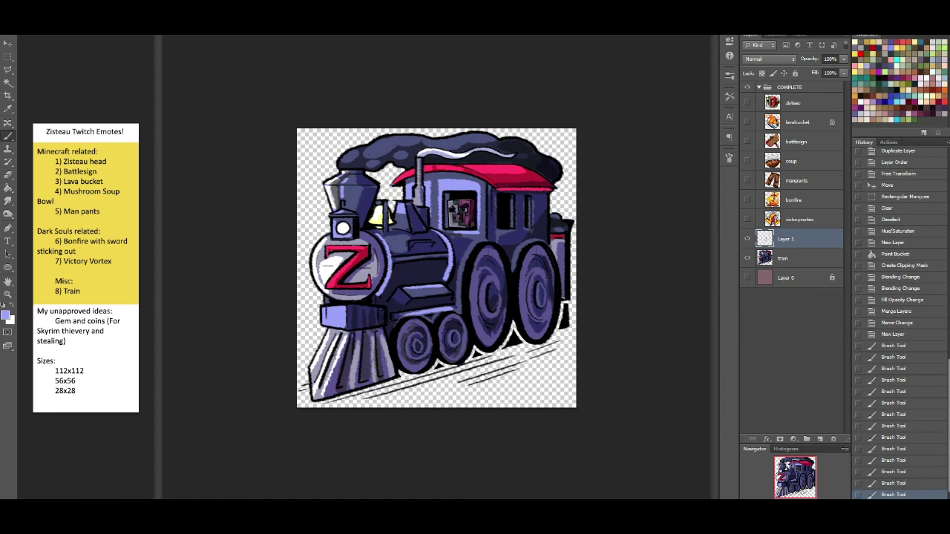
click(357, 315)
drag(351, 310, 384, 308)
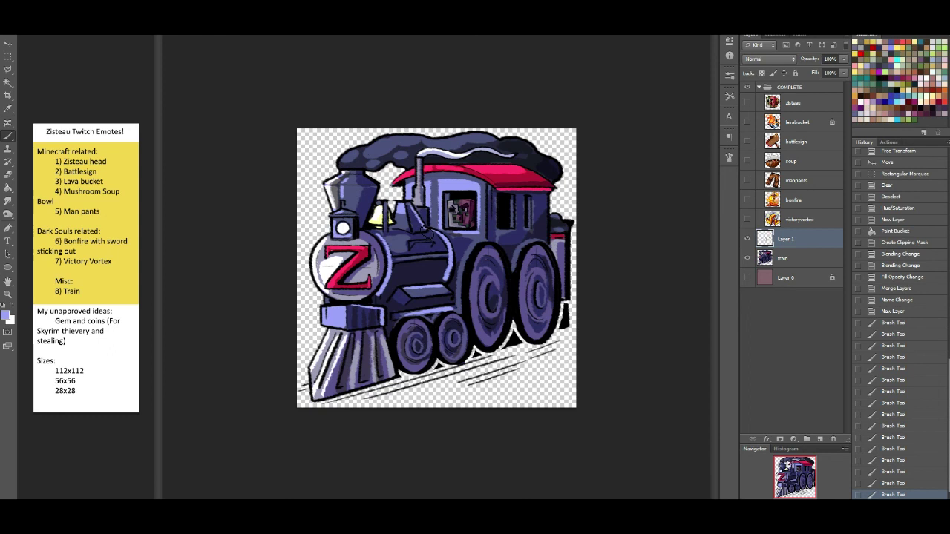
Brush light blue highlights on the smokestack and the cab's front edge, undoing the faulty strokes
click(363, 198)
mouse_move(361, 183)
mouse_down()
mouse_move(374, 187)
mouse_move(362, 225)
mouse_up()
key(ctrl+z)
key(ctrl+z)
key(ctrl+z)
drag(373, 190, 362, 226)
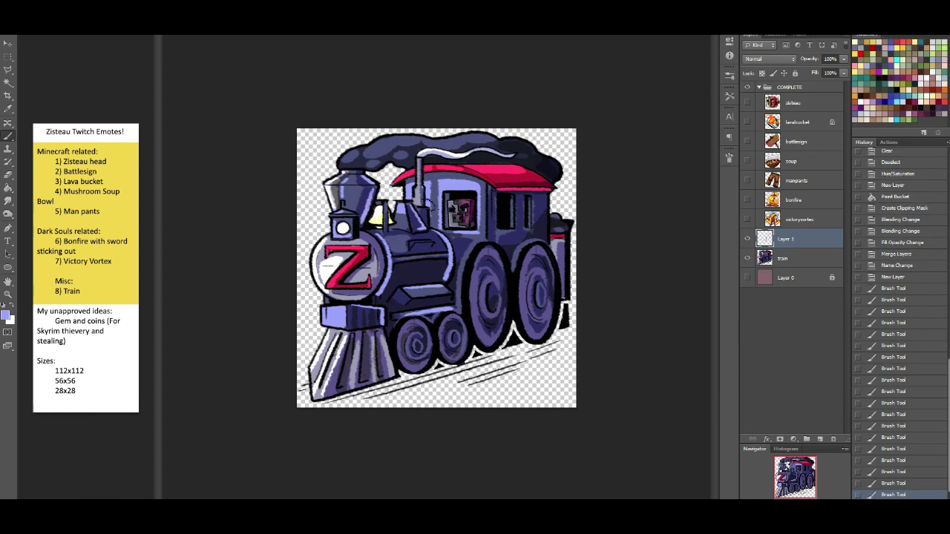
drag(429, 214, 426, 227)
drag(437, 183, 429, 196)
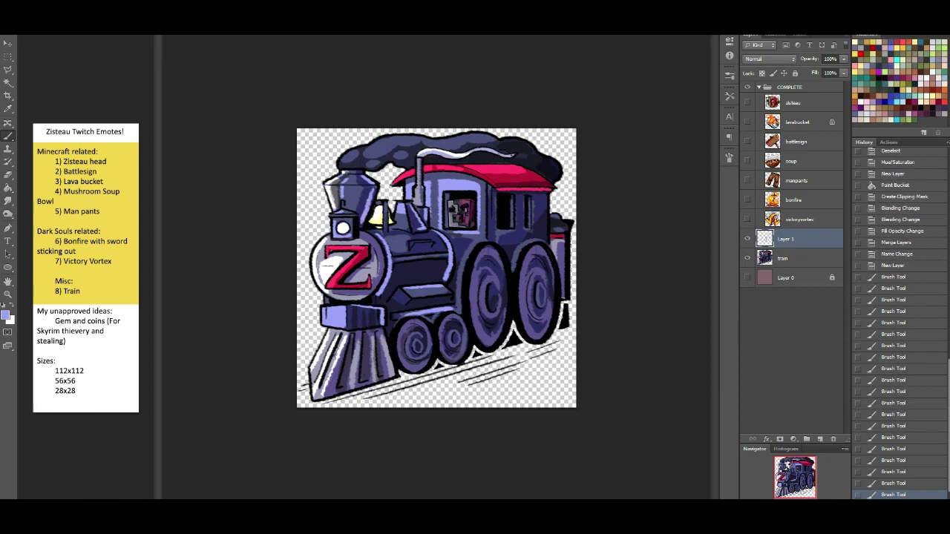
Brush light blue highlights around the rear cab windows and along the cab's back corner, undoing the faulty strokes
mouse_move(531, 196)
mouse_down()
mouse_move(532, 225)
mouse_move(516, 226)
mouse_up()
key(ctrl+z)
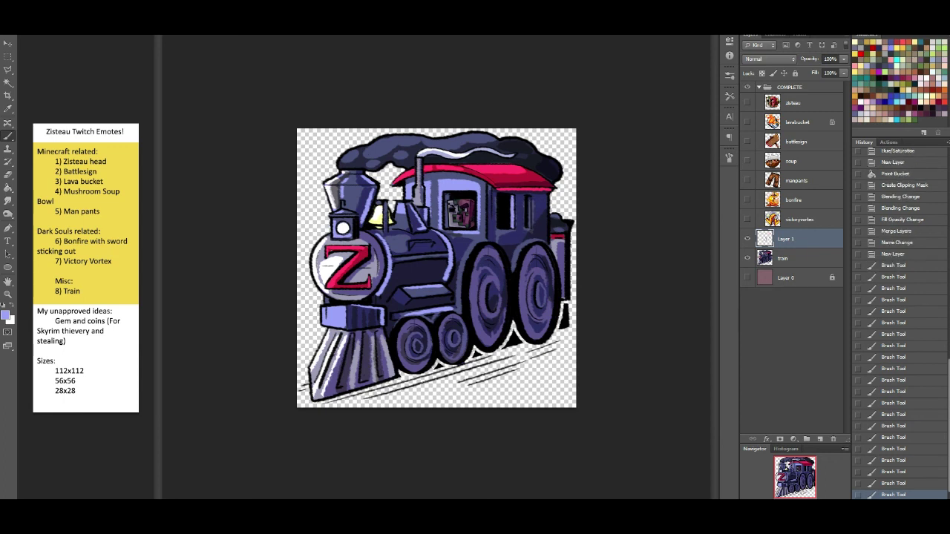
mouse_move(534, 197)
mouse_down()
mouse_move(534, 230)
mouse_move(550, 240)
mouse_up()
key(ctrl+z)
mouse_move(548, 201)
mouse_down()
mouse_move(542, 293)
mouse_move(549, 269)
mouse_move(538, 254)
mouse_move(557, 276)
mouse_move(539, 250)
mouse_move(559, 300)
mouse_up()
key(ctrl+z)
key(ctrl+z)
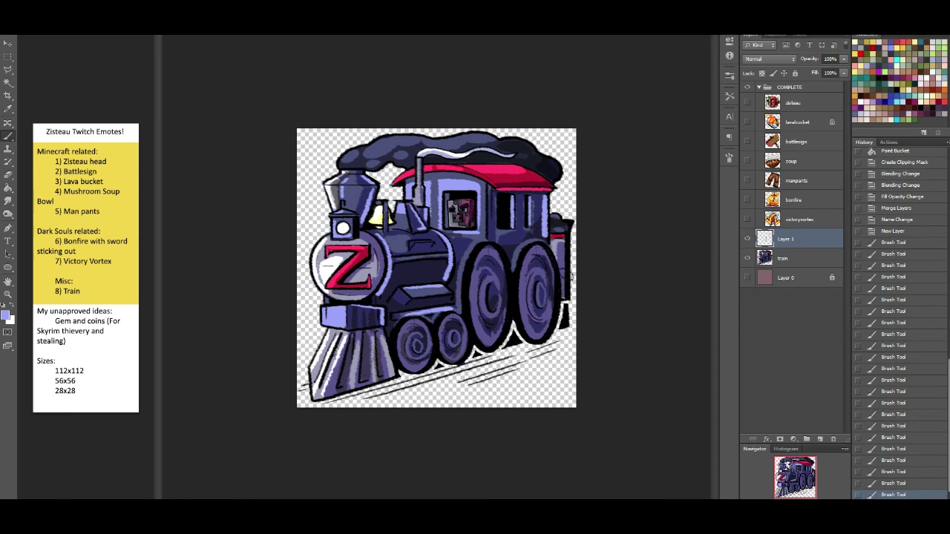
Sample colours from the tender and paint accents along its side, undoing faulty strokes, and resample the cab's light blue
alt+click(555, 268)
drag(557, 257, 560, 288)
mouse_move(558, 265)
mouse_down()
mouse_move(568, 286)
mouse_move(569, 276)
mouse_up()
key(ctrl+z)
alt+click(560, 265)
key(ctrl+z)
alt+click(566, 276)
drag(568, 279, 567, 297)
alt+click(547, 225)
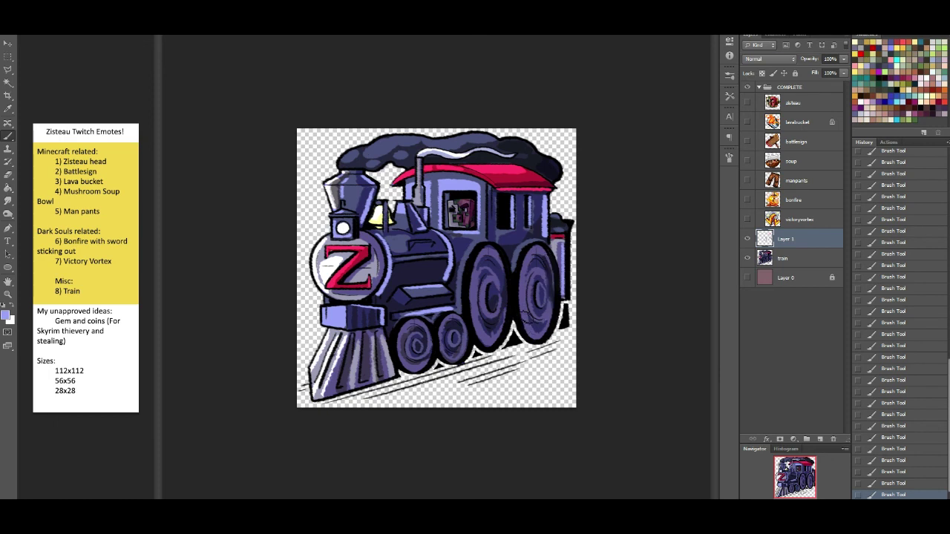
Brush light blue highlights along the rims of the two large wheels, undoing the faulty strokes
key(ctrl+z)
mouse_move(526, 320)
mouse_down()
mouse_move(548, 334)
mouse_move(542, 255)
mouse_up()
key(ctrl+z)
mouse_move(527, 322)
mouse_down()
mouse_move(538, 344)
mouse_move(548, 340)
mouse_move(550, 300)
mouse_move(537, 263)
mouse_up()
mouse_move(483, 345)
mouse_down()
mouse_move(498, 337)
mouse_move(507, 306)
mouse_move(491, 343)
mouse_move(465, 348)
mouse_move(467, 336)
mouse_up()
key(ctrl+z)
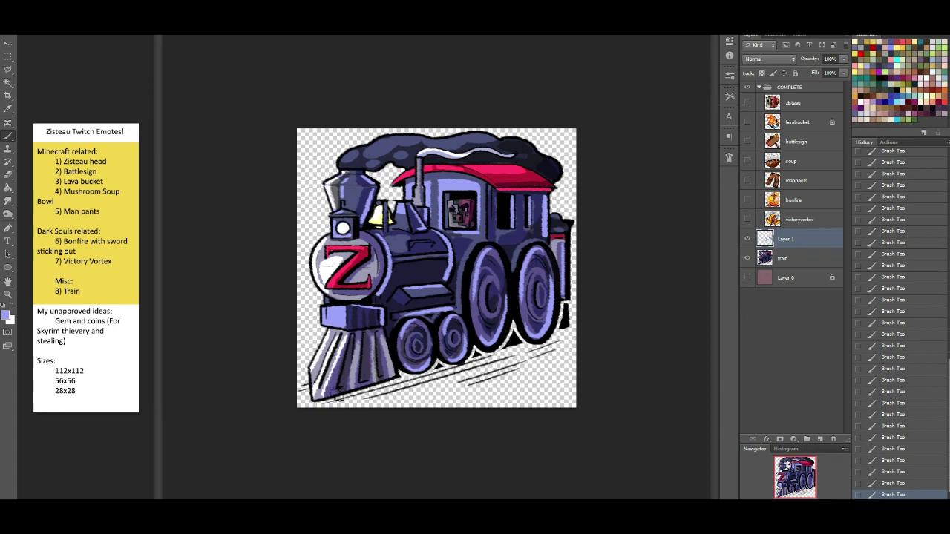
Rework the cowcatcher's lower edge with sampled white, grey and black strokes, undoing the faulty one
alt+click(312, 366)
mouse_move(320, 399)
mouse_down()
mouse_move(375, 389)
mouse_move(385, 369)
mouse_up()
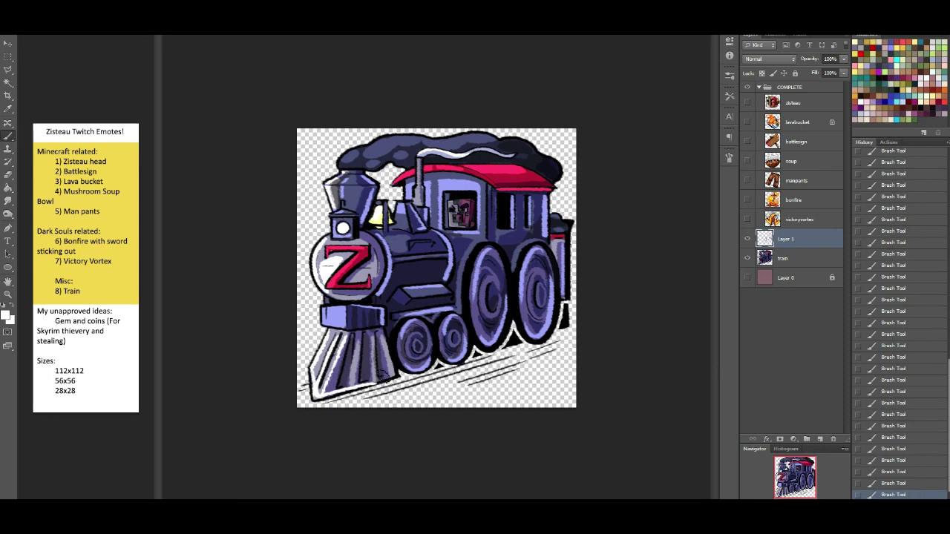
alt+click(388, 352)
key(ctrl+z)
drag(321, 398, 376, 386)
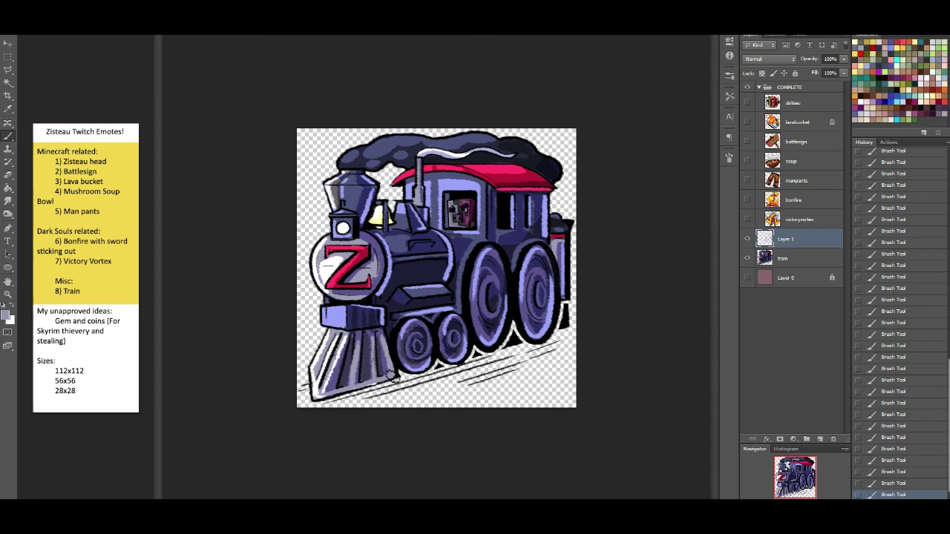
alt+click(394, 355)
drag(340, 398, 404, 363)
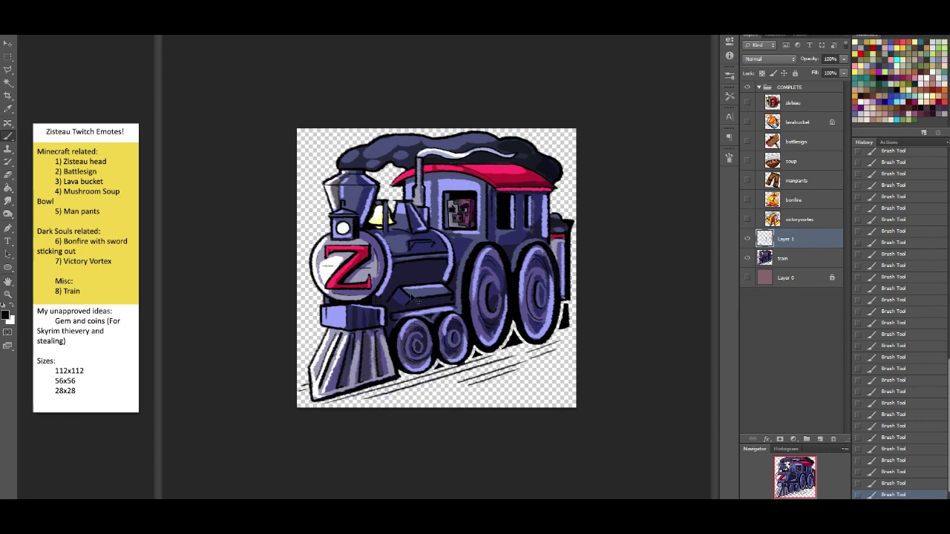
Check the highlighted train at an image width of 28 pixels, and revert the resize
click(64, 6)
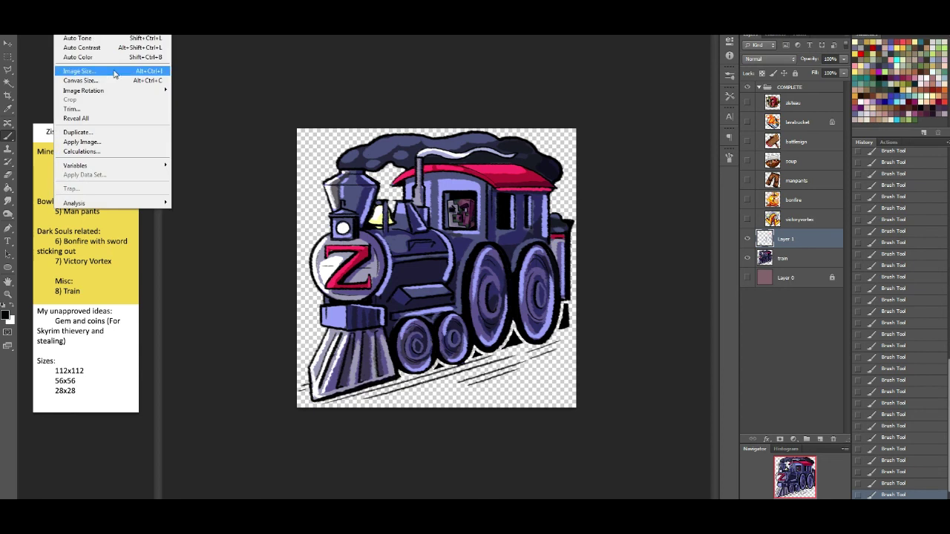
click(105, 75)
text(28)
key(Return)
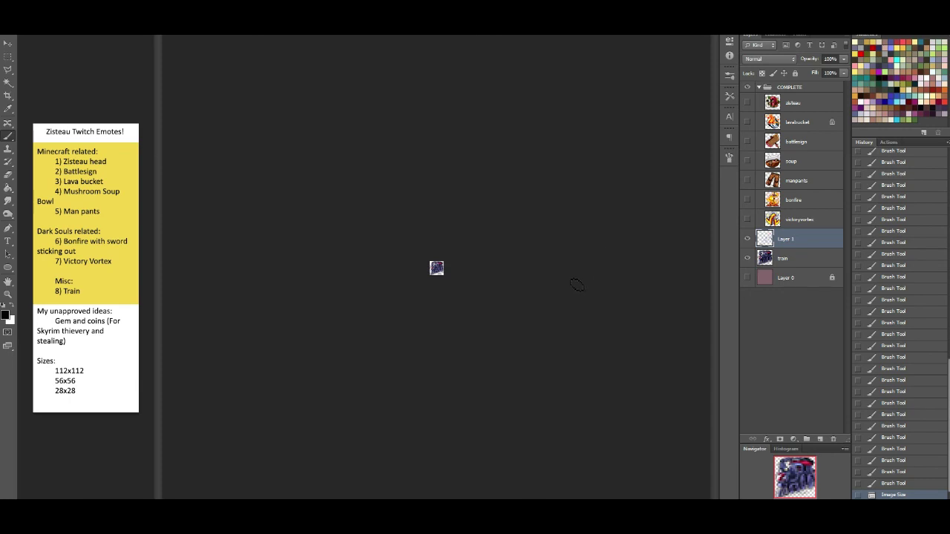
click(893, 484)
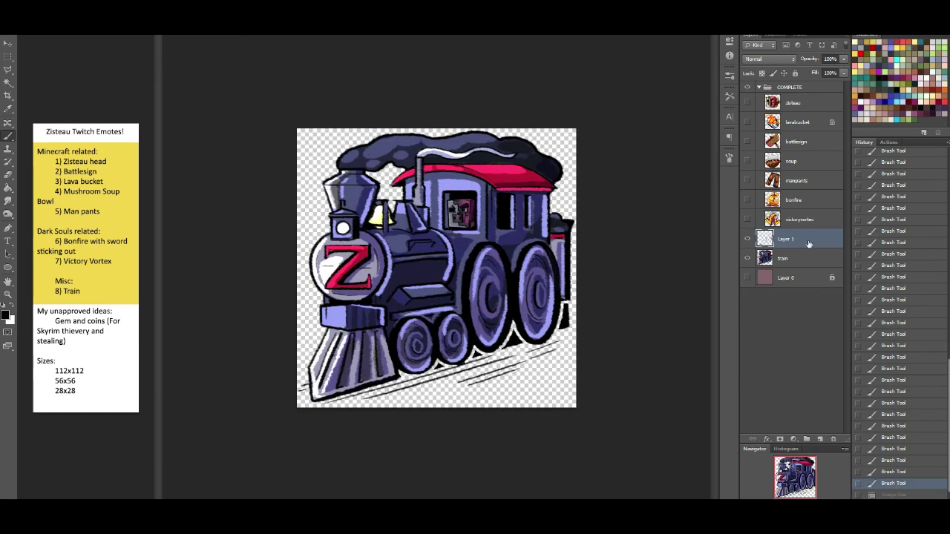
Merge Layer 1 down into the train layer and give it a black outside Stroke layer style
click(747, 239)
click(747, 239)
key(ctrl+e)
double_click(817, 245)
click(648, 167)
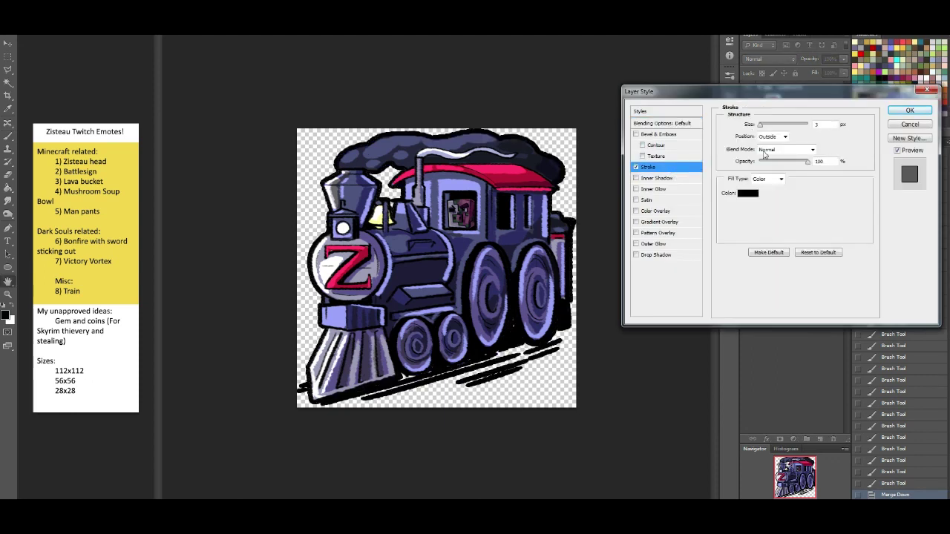
mouse_move(762, 126)
mouse_down()
mouse_move(773, 126)
mouse_move(761, 128)
mouse_up()
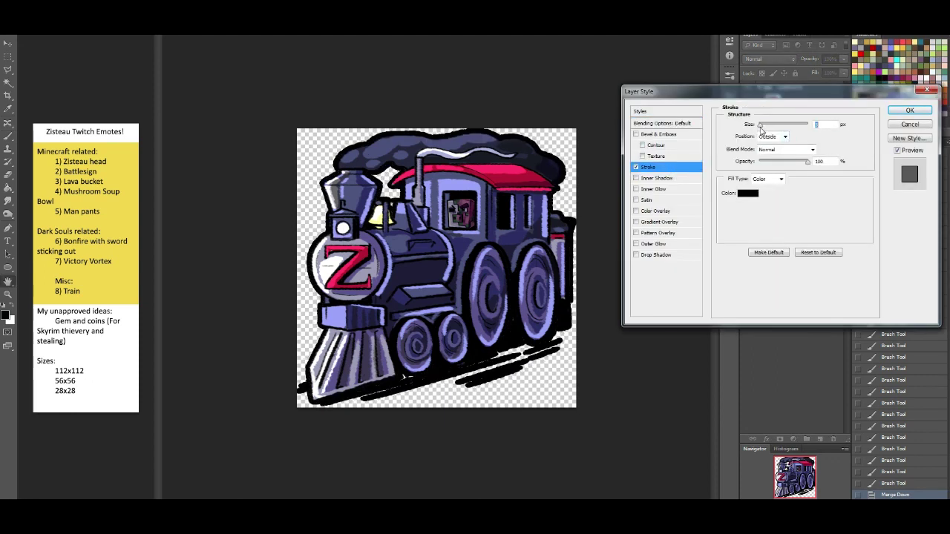
click(908, 110)
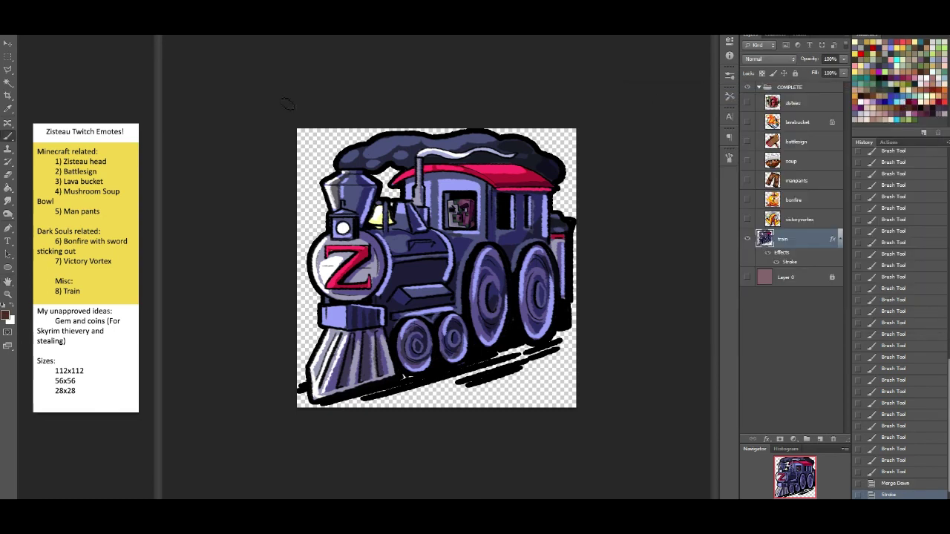
Erase the speed lines on the ground beneath the train
key(e)
mouse_move(300, 397)
mouse_down()
mouse_move(300, 385)
mouse_move(301, 400)
mouse_move(349, 400)
mouse_move(498, 362)
mouse_move(349, 405)
mouse_up()
mouse_move(526, 350)
mouse_down()
mouse_move(564, 354)
mouse_move(483, 384)
mouse_move(554, 354)
mouse_move(486, 378)
mouse_move(567, 336)
mouse_up()
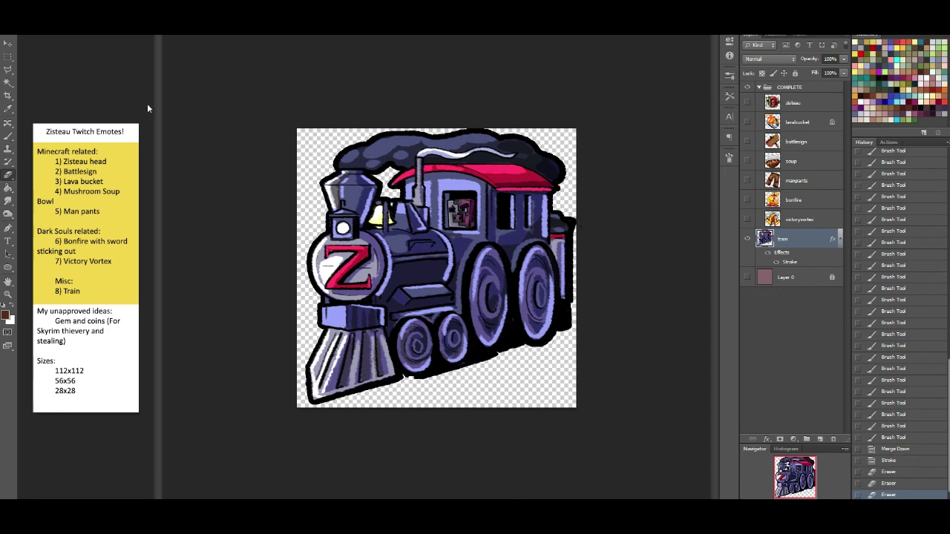
Nudge the train artwork slightly left and down so its outline fits within the canvas
key(v)
key(Left)
key(Left)
key(Left)
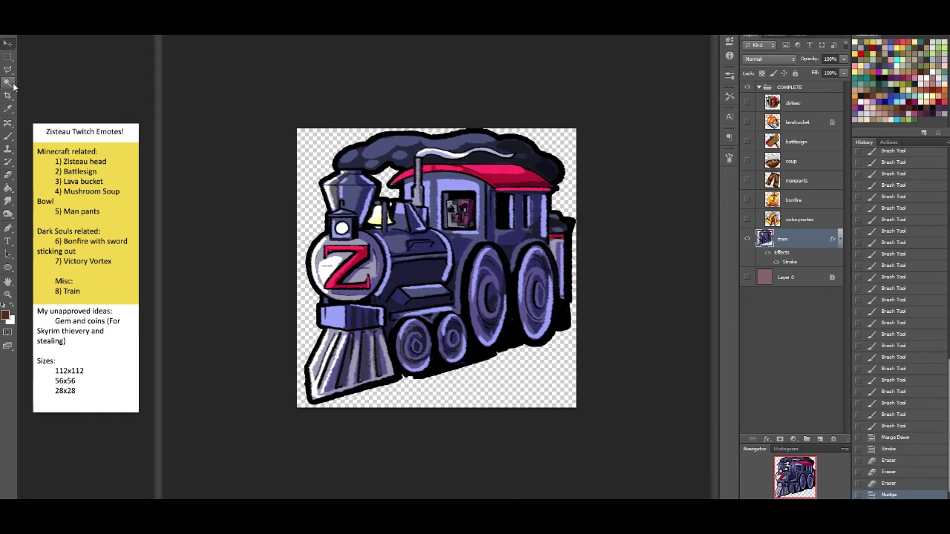
key(Down)
key(Down)
key(Down)
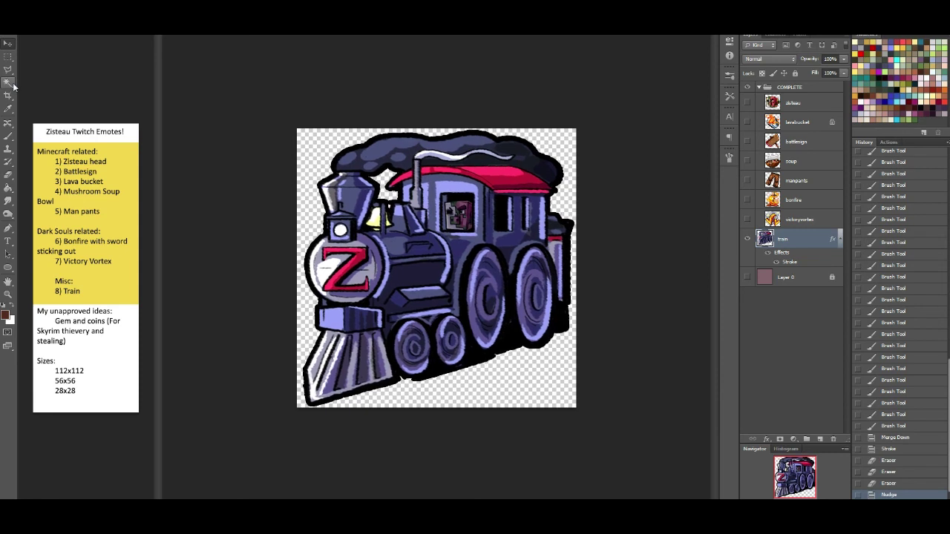
Undo a trial brush stroke below the small wheels and clean up the outline there with the Eraser
click(8, 136)
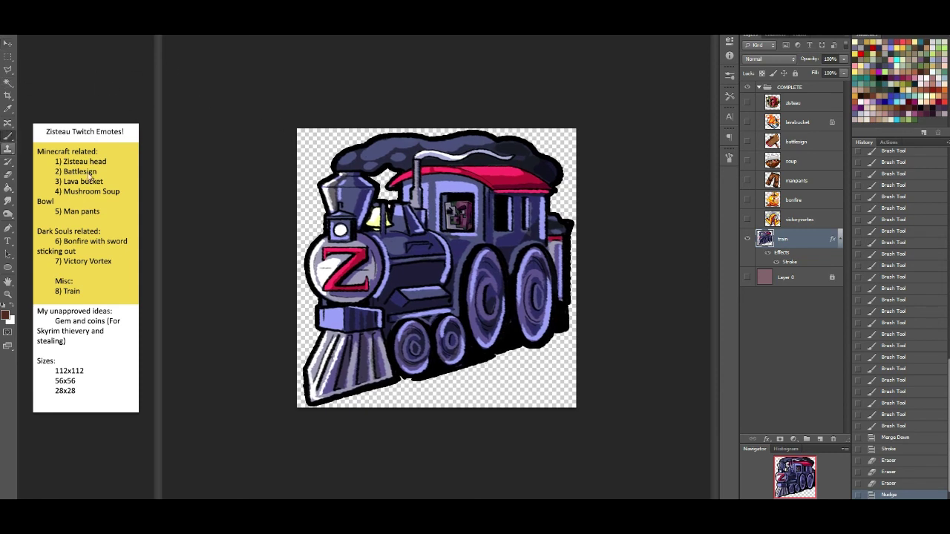
mouse_move(412, 384)
mouse_down()
mouse_move(405, 381)
mouse_move(438, 382)
mouse_up()
key(ctrl+z)
click(8, 175)
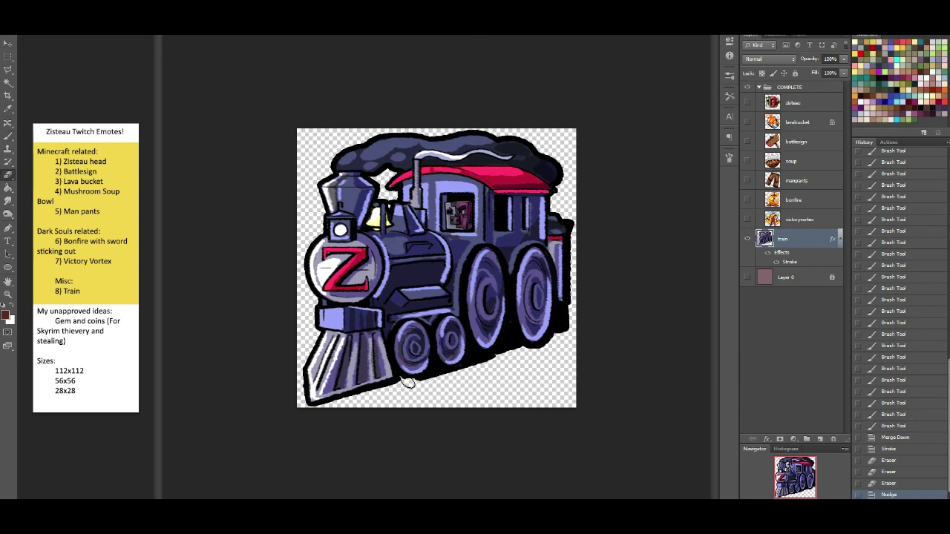
mouse_move(434, 382)
mouse_down()
mouse_move(425, 384)
mouse_move(453, 378)
mouse_up()
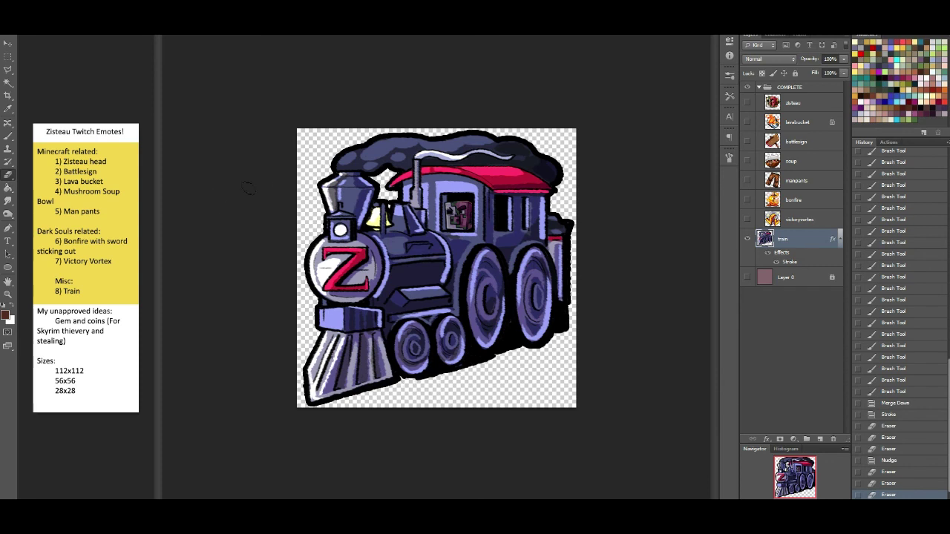
Preview the outlined train at an image width of 28 pixels, and undo the resize
click(62, 15)
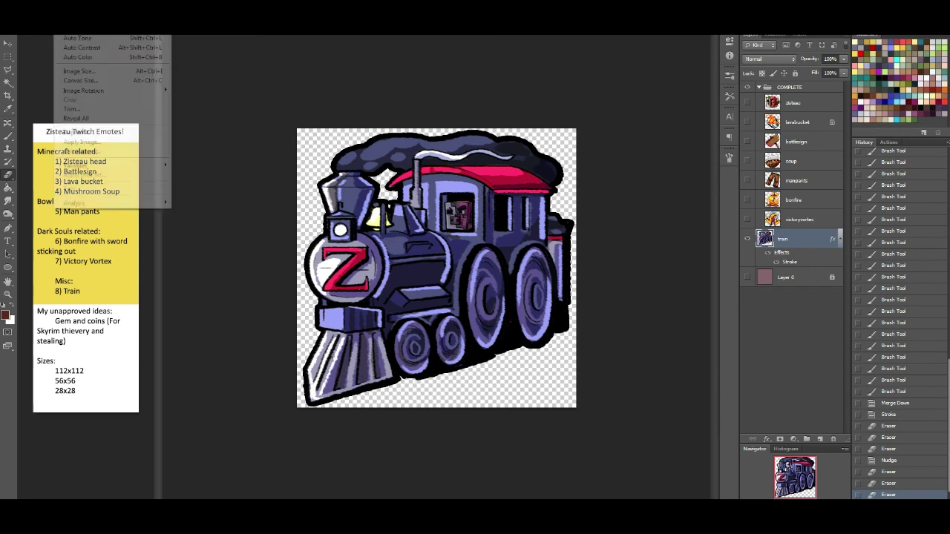
click(102, 72)
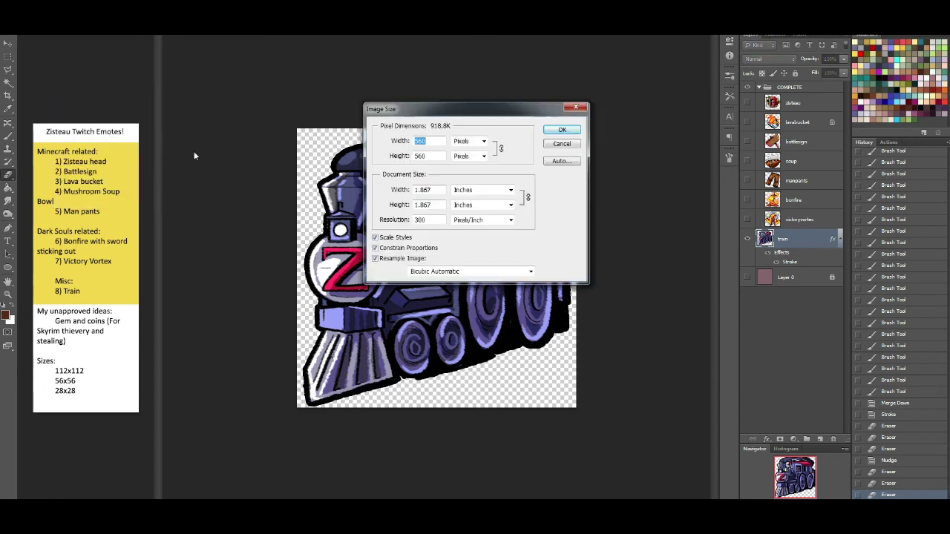
text(28)
key(Return)
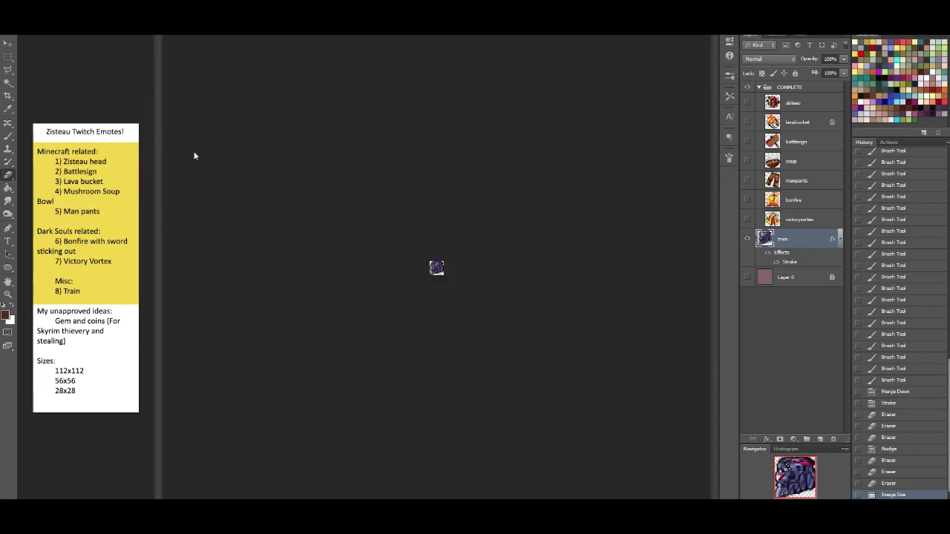
key(ctrl+z)
Add a new layer above Layer 0 and merge it with the train layer to flatten the stroke effect
click(798, 278)
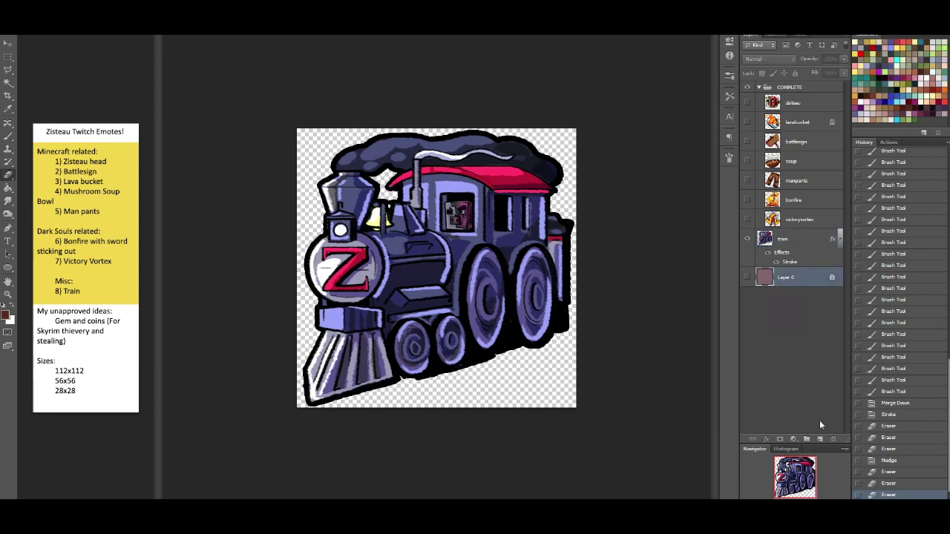
click(820, 443)
shift+click(783, 241)
key(ctrl+e)
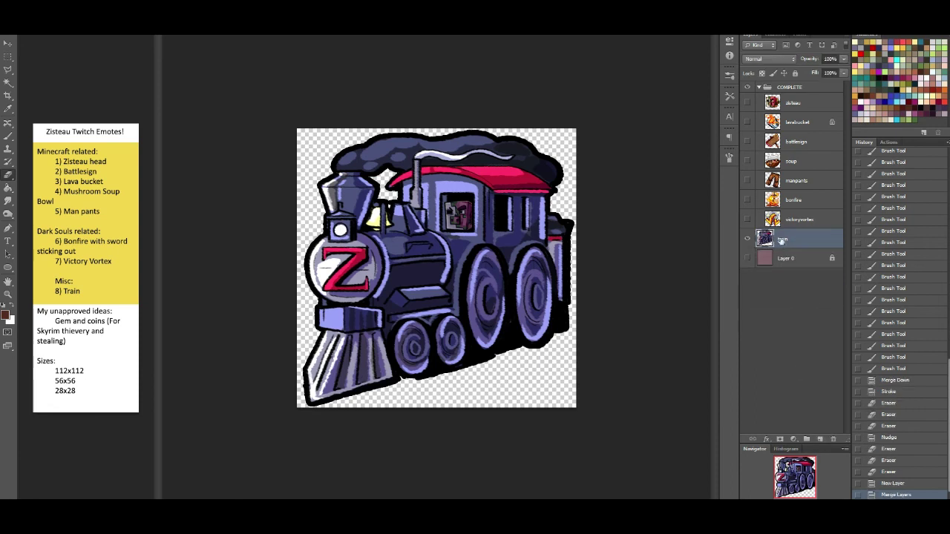
Preview the flattened train at an image width of 28 pixels, and undo the resize
click(62, 4)
click(85, 72)
text(28)
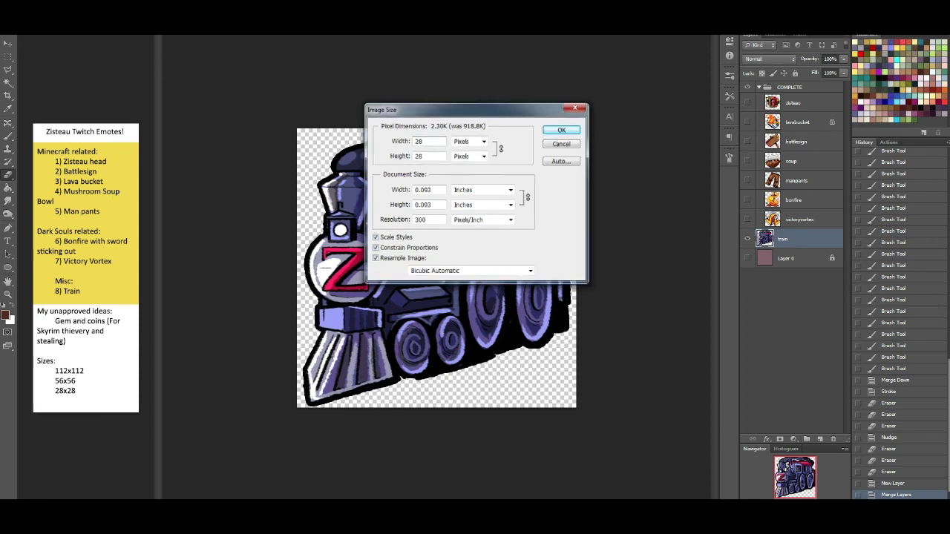
key(Return)
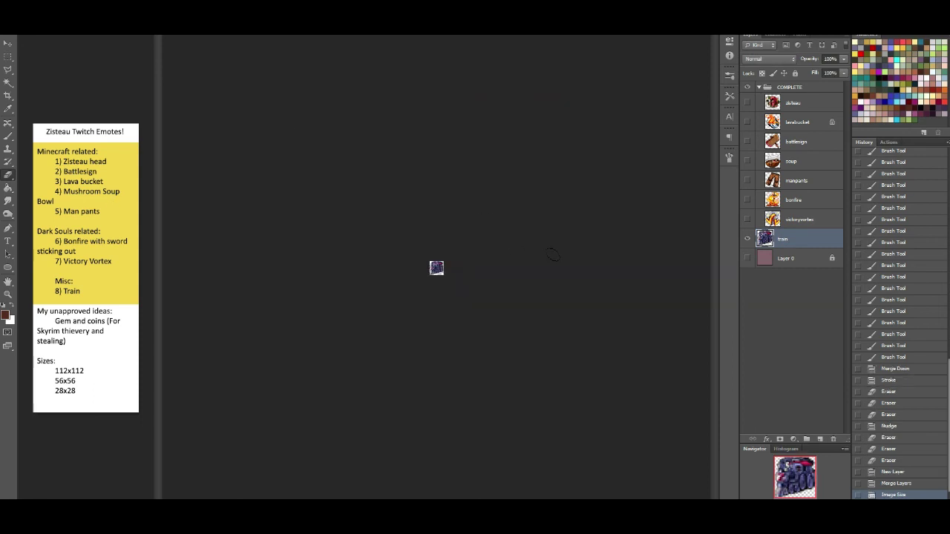
key(ctrl+z)
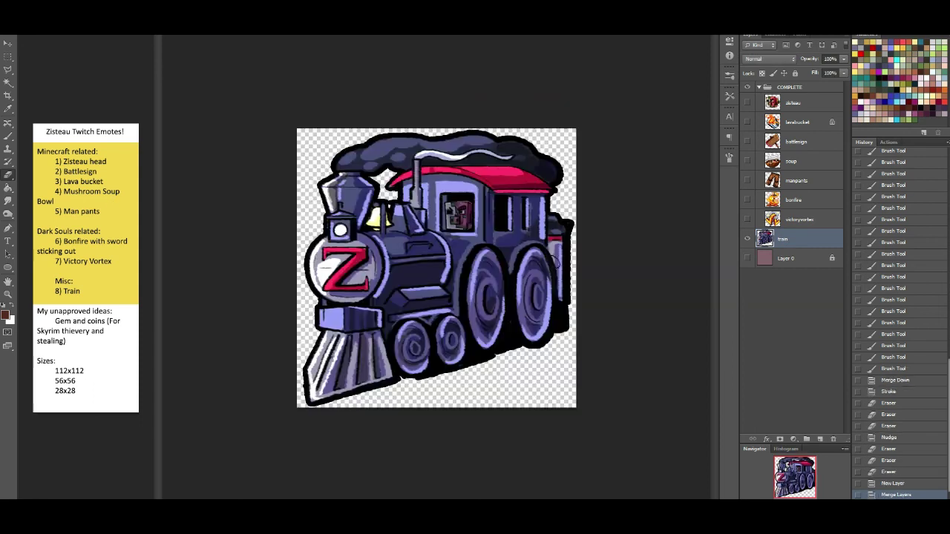
Reapply the 28-pixel resize to recheck the flattened train, and undo it to return to full size
key(ctrl+z)
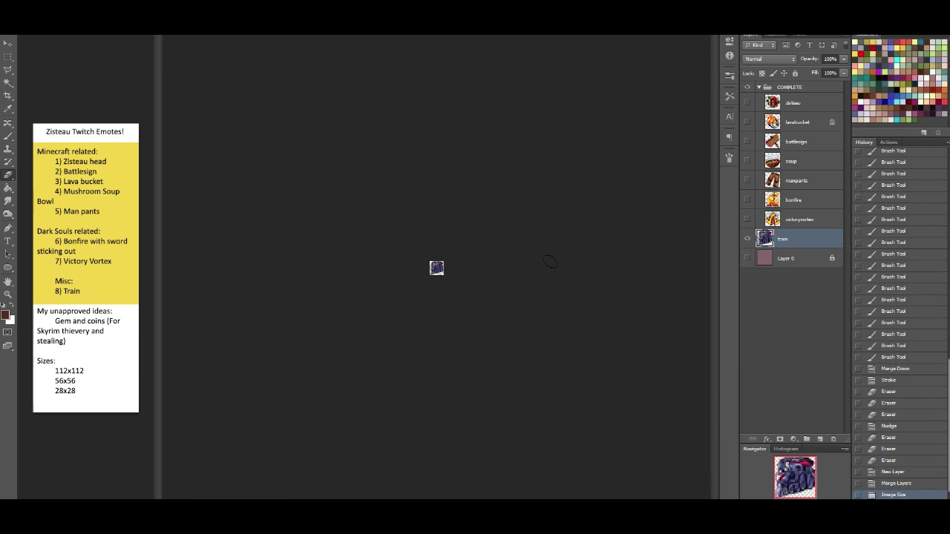
key(ctrl+z)
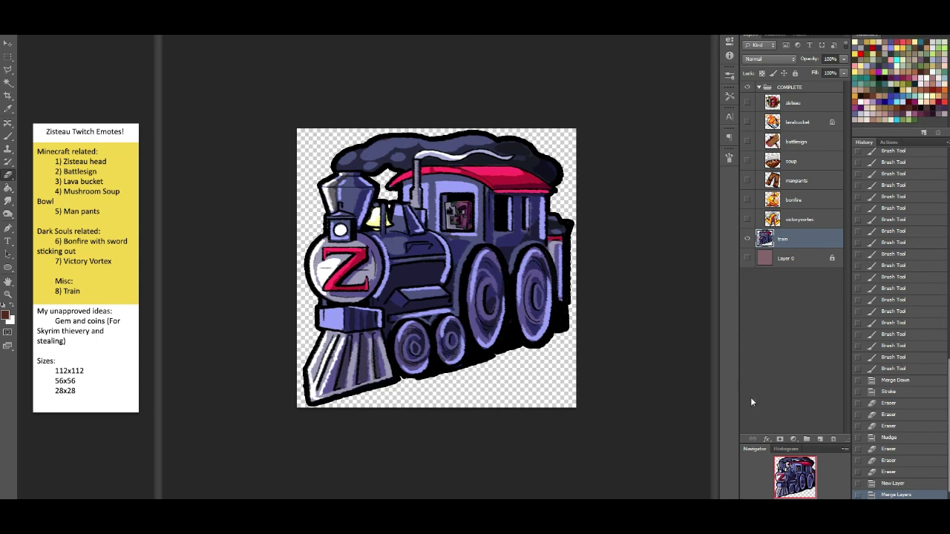
Select the dark smoke areas above the train with the Magic Wand, adding each shade, and undo the last addition
click(12, 84)
click(348, 166)
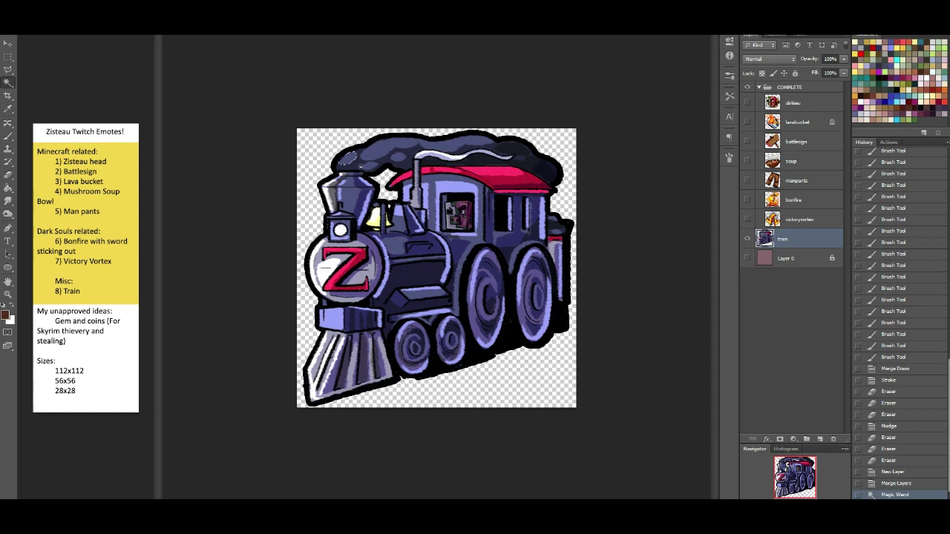
shift+click(358, 162)
shift+click(377, 157)
shift+click(401, 154)
shift+click(438, 146)
shift+click(486, 148)
shift+click(525, 155)
shift+click(519, 159)
shift+click(543, 169)
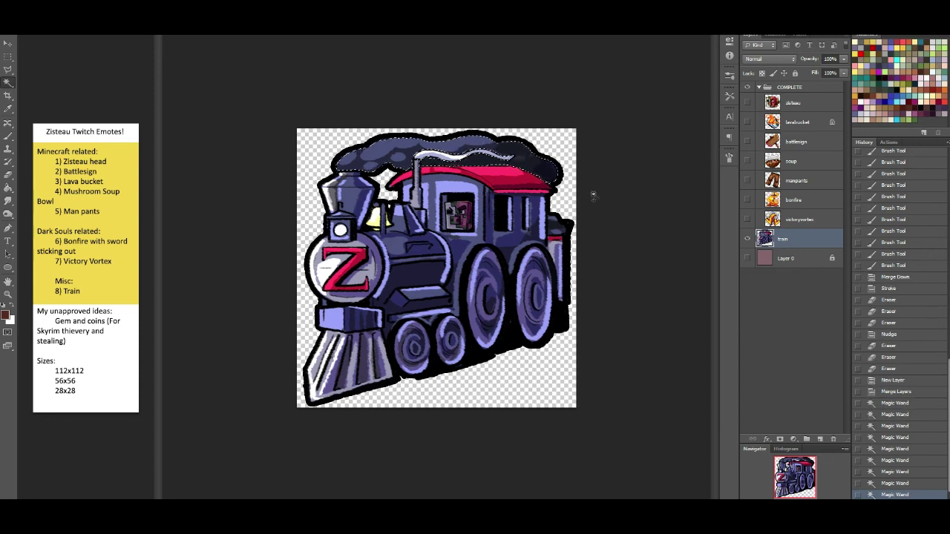
key(ctrl+z)
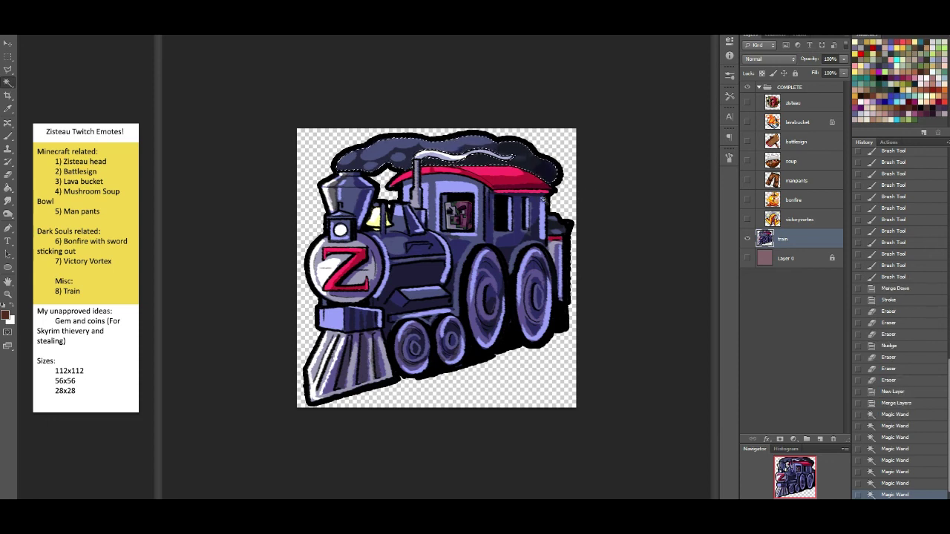
Lighten the selected smoke to a blue-grey with a Hue/Saturation adjustment and clear the selection
key(ctrl+u)
drag(694, 196, 670, 154)
click(791, 101)
key(ctrl+d)
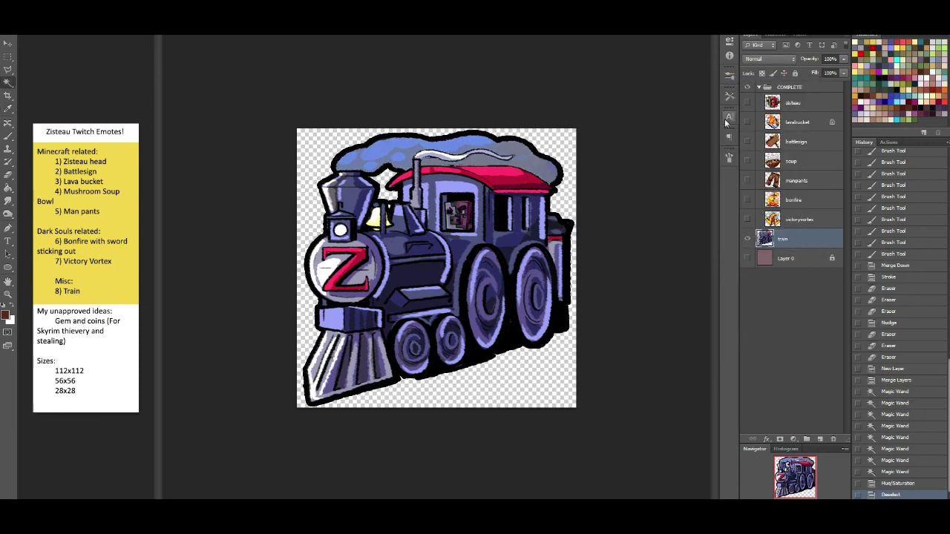
Preview the train with the lighter smoke at an image width of 28 pixels, and undo the resize
click(65, 6)
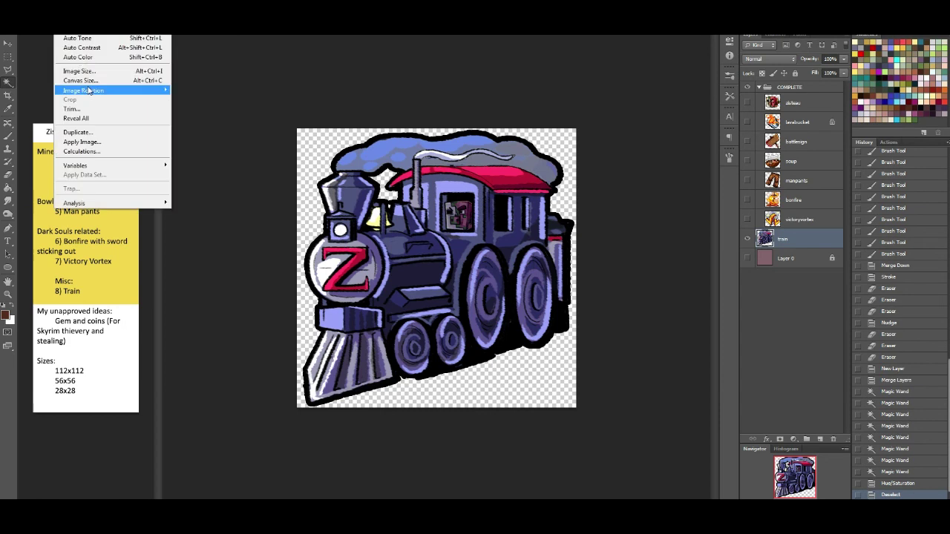
click(89, 71)
text(28)
key(Return)
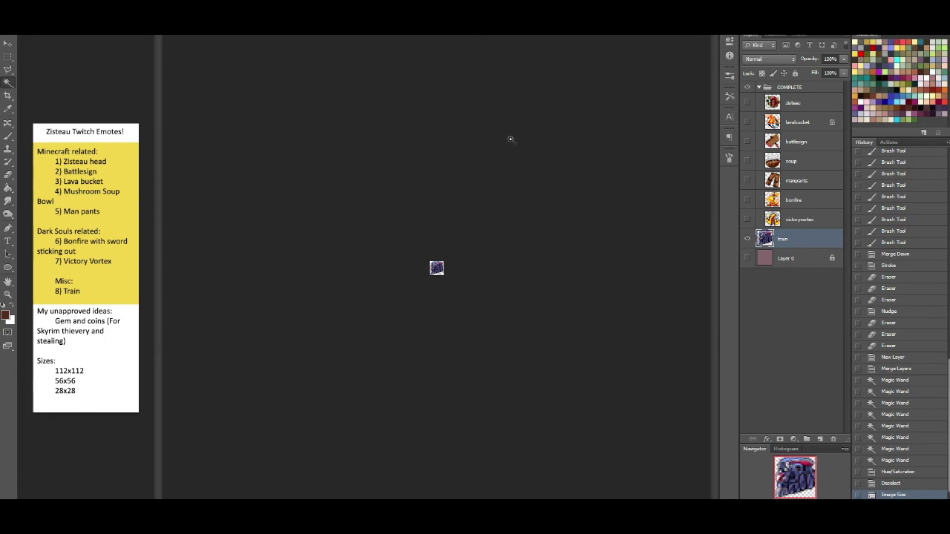
key(ctrl+z)
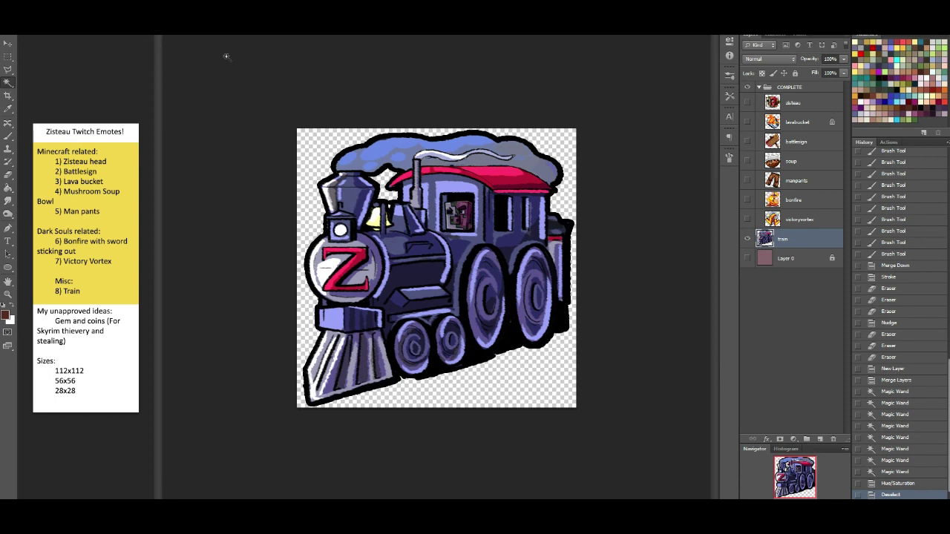
Resize the train image to a width of 28 pixels
click(63, 29)
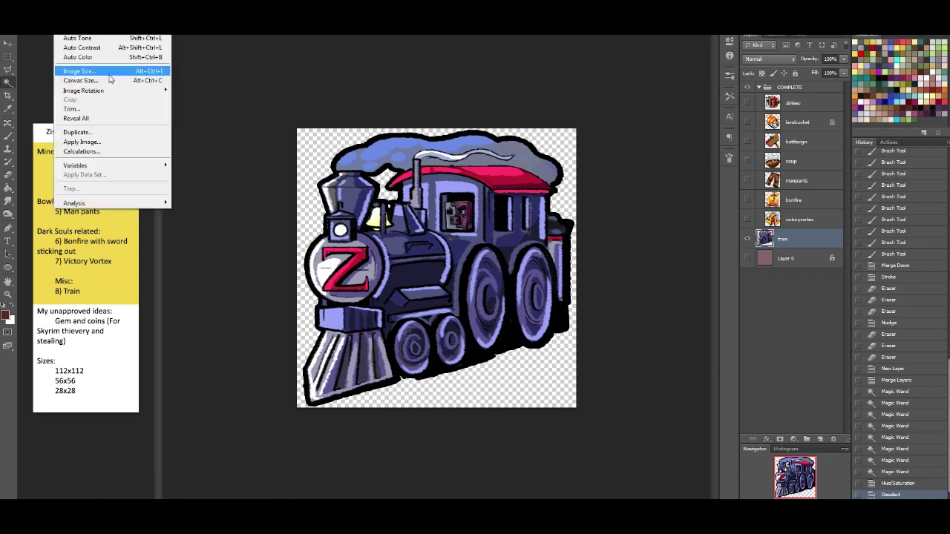
click(107, 72)
text(28)
key(Return)
Export the image for the web as a transparent PNG-24 named emote_28x28_train.png, basing the name on the 28x28 lava bucket file
click(24, 30)
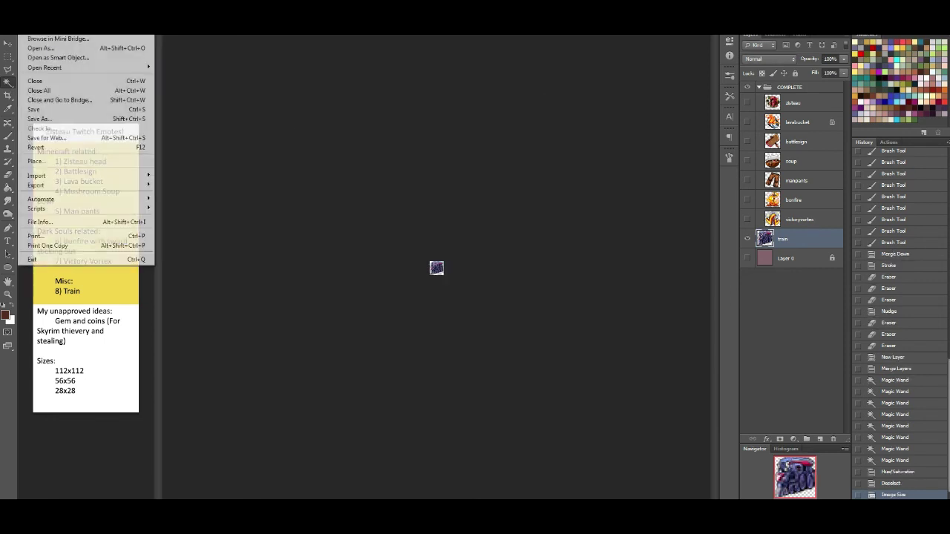
click(84, 139)
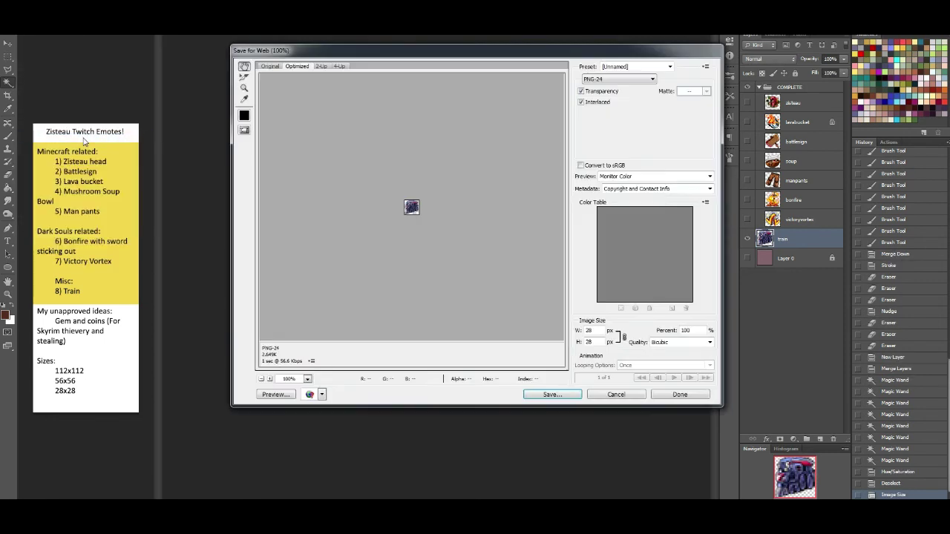
key(Return)
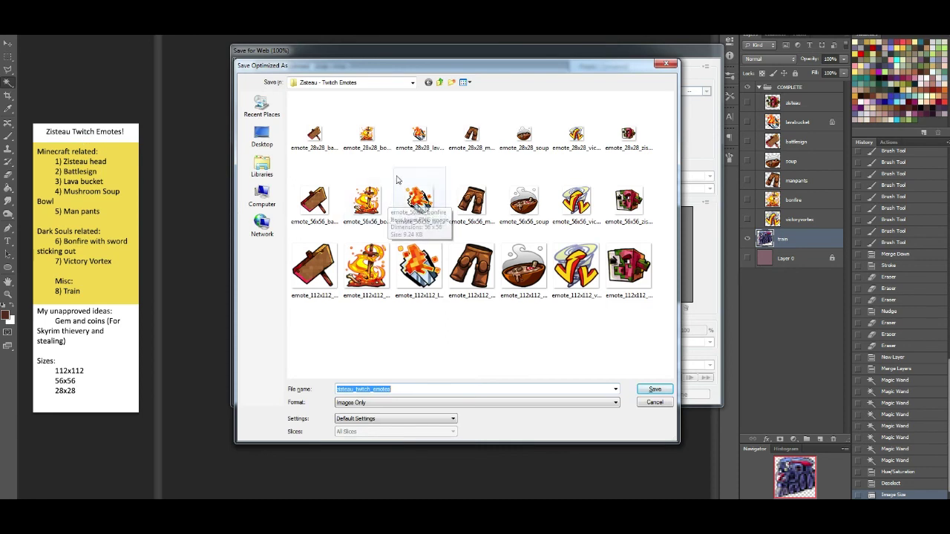
click(420, 134)
click(380, 387)
click(372, 389)
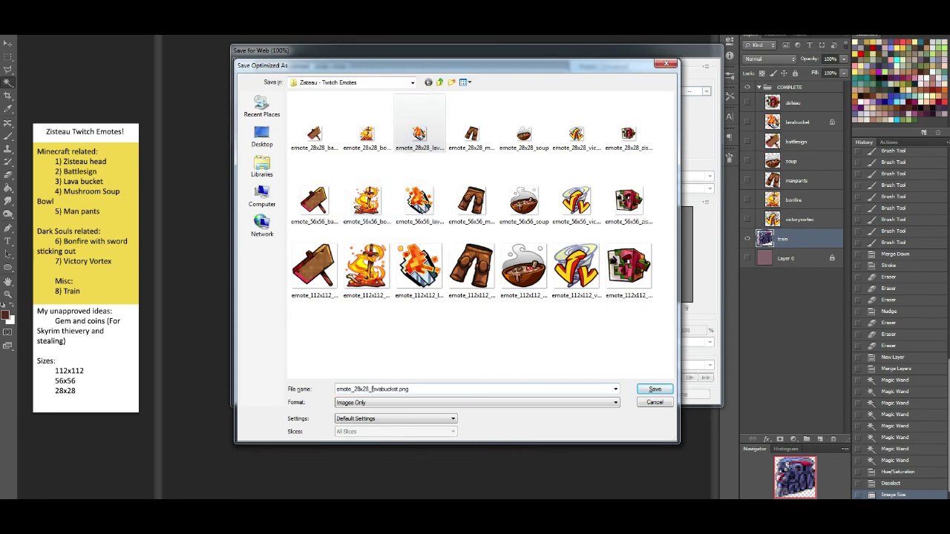
drag(372, 389, 394, 389)
text(train)
key(shift+Right)
click(655, 390)
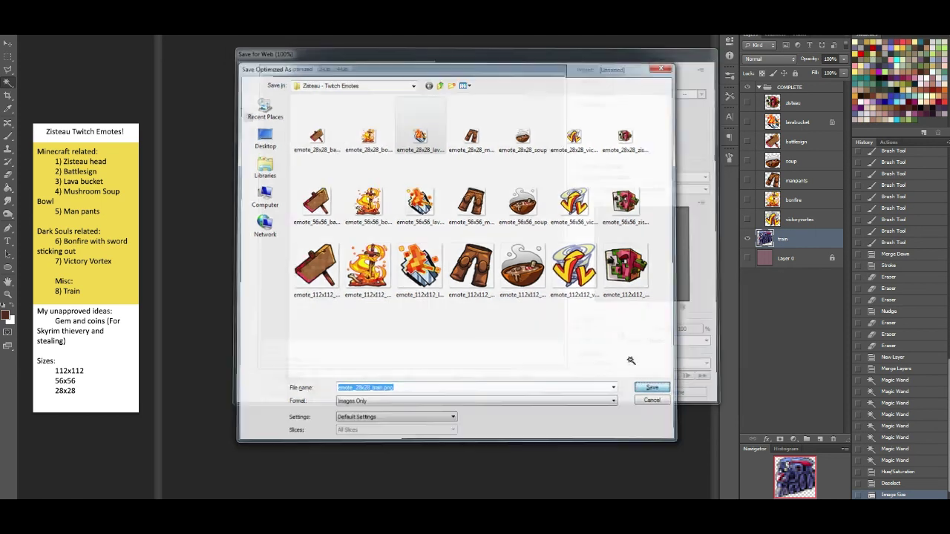
Restore the full-size artwork from the history and resize the image to a width of 56 pixels
click(890, 483)
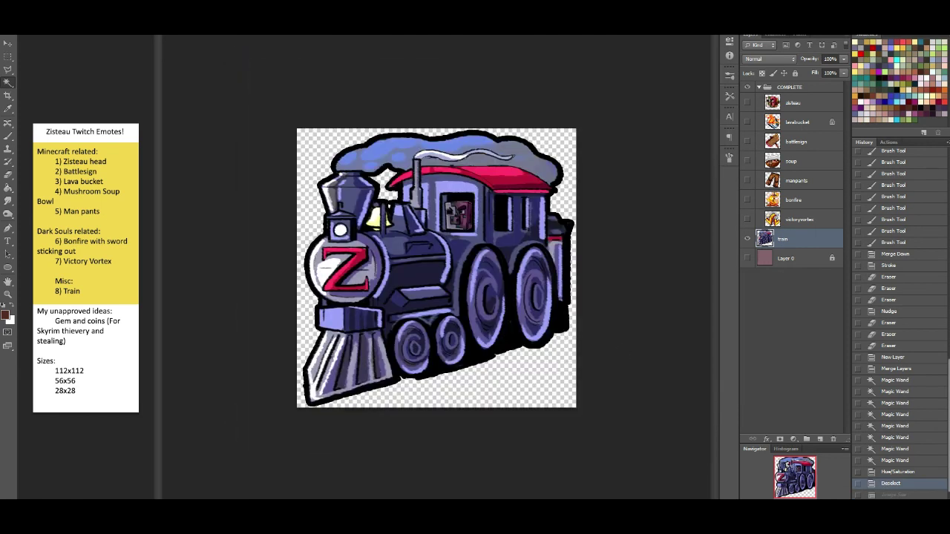
click(63, 2)
click(95, 73)
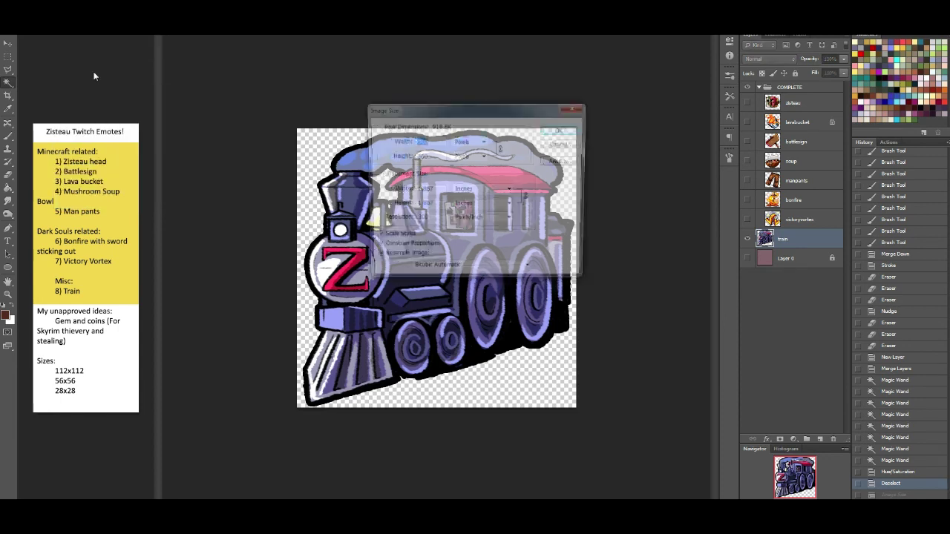
text(56)
key(Return)
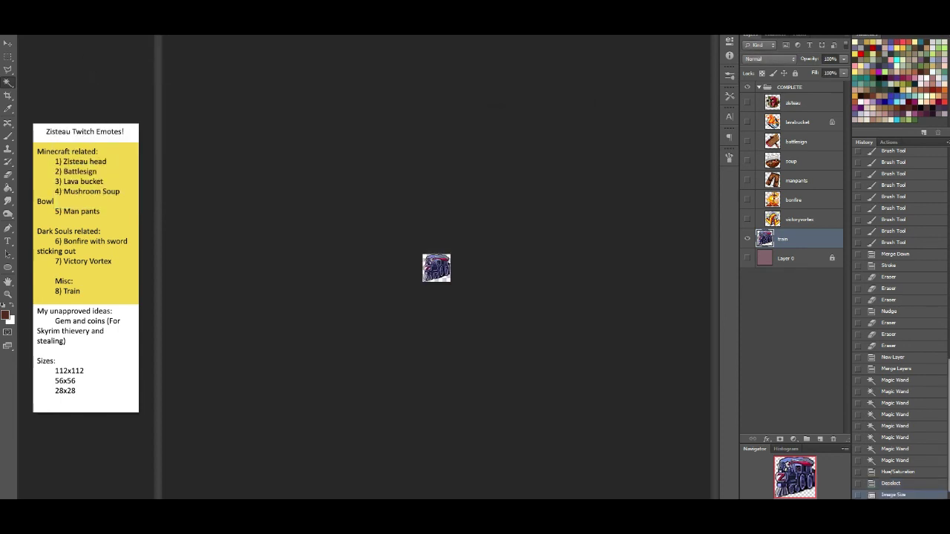
Export the image for the web as a PNG-24 named emote_56x56_train.png, basing the name on the 56x56 bonfire file
click(24, 30)
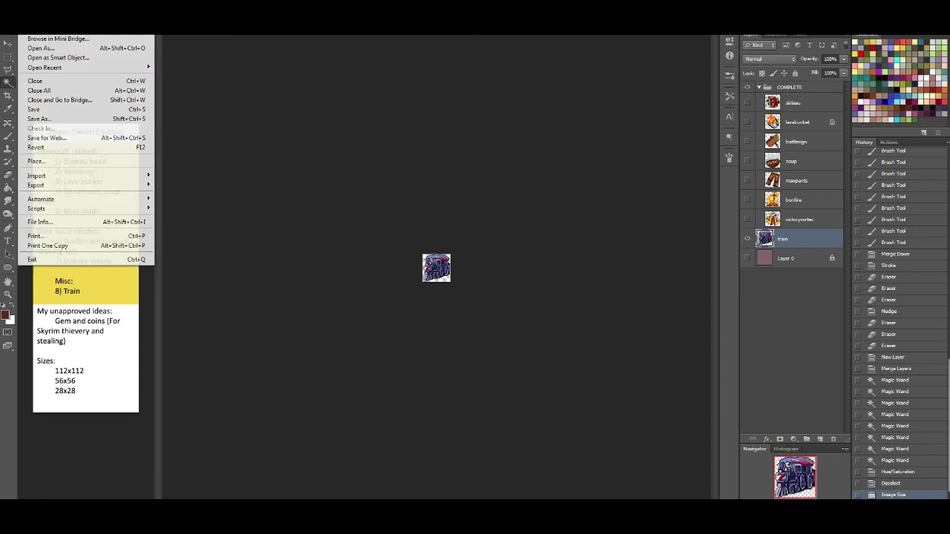
click(86, 139)
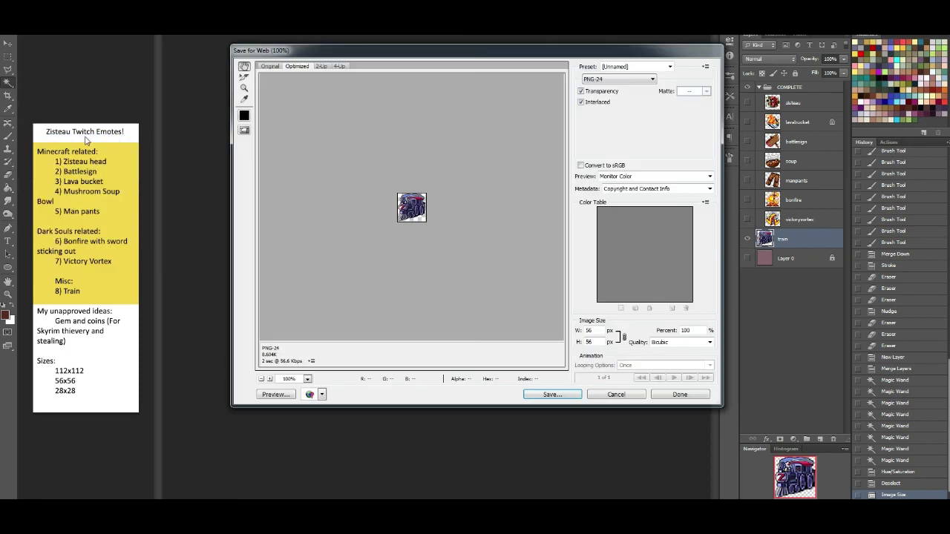
key(Return)
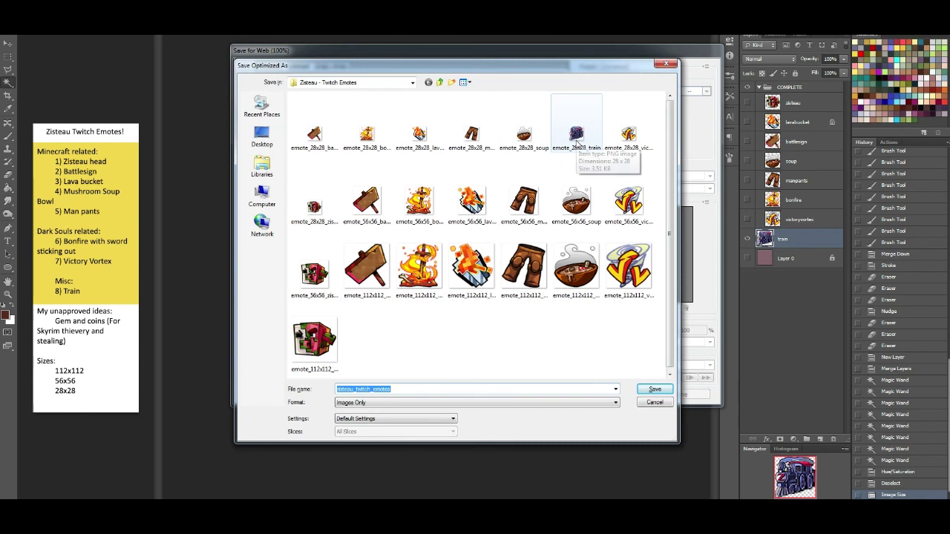
click(419, 199)
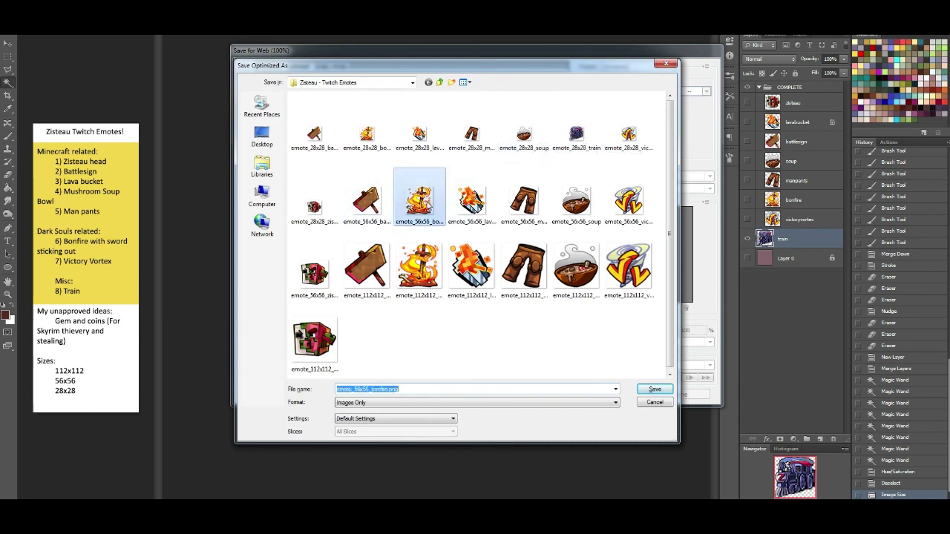
click(371, 389)
drag(370, 389, 395, 389)
key(BackSpace)
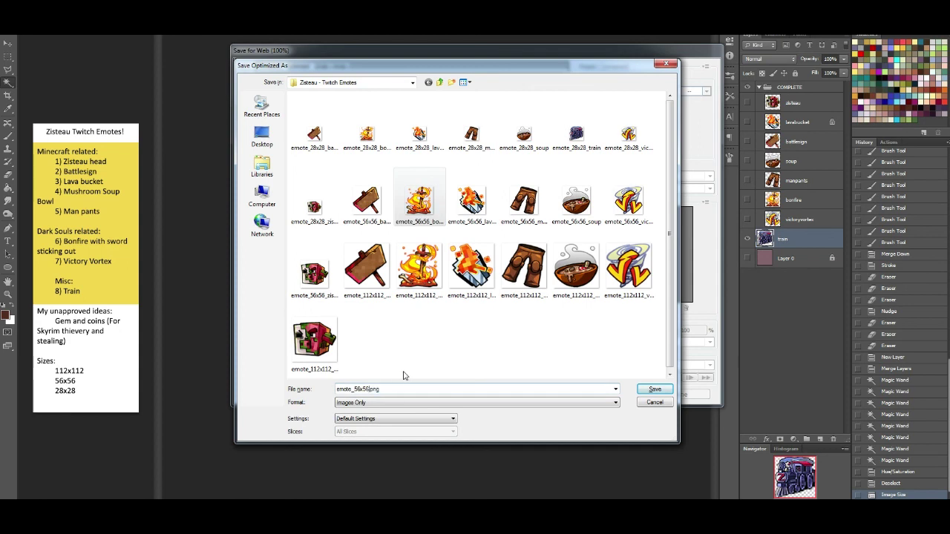
text(_train)
key(Return)
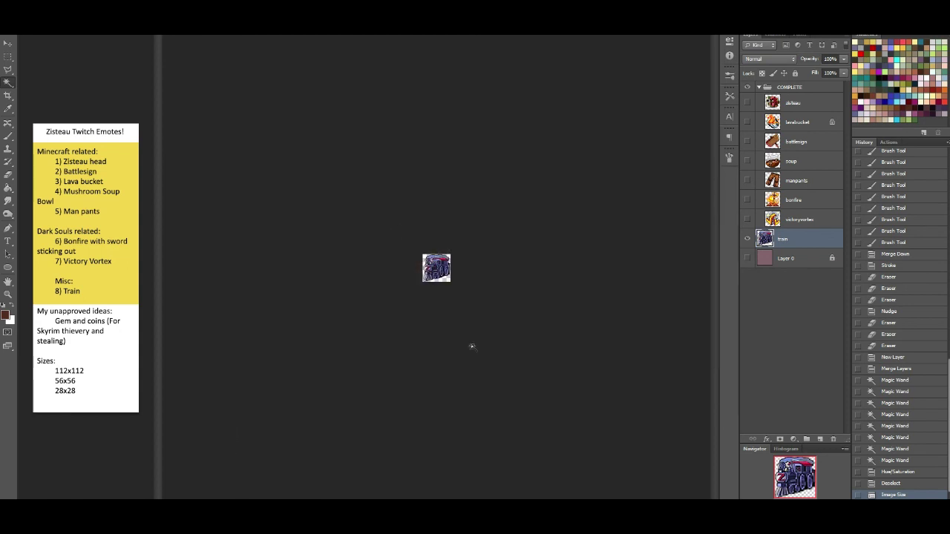
Return to the full-size artwork in the history and resize the image to a width of 112 pixels
click(27, 3)
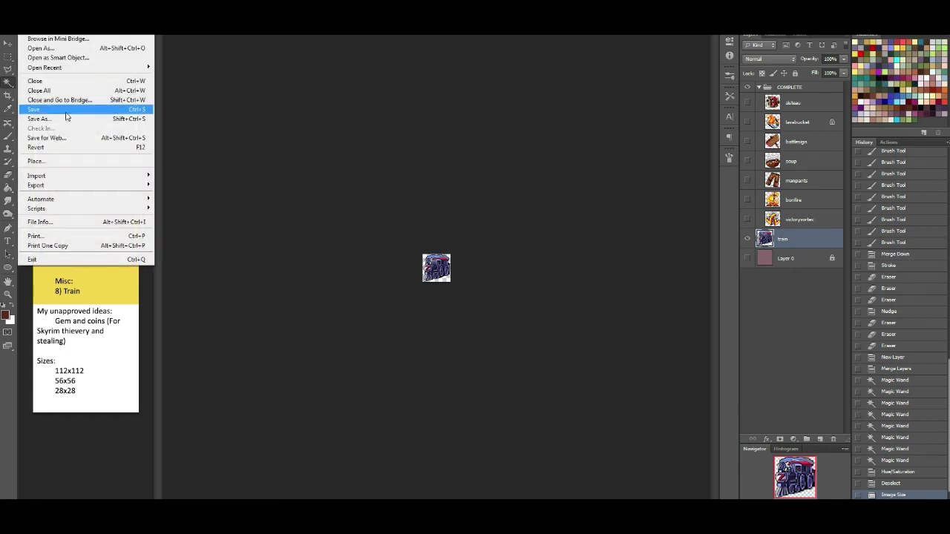
click(879, 483)
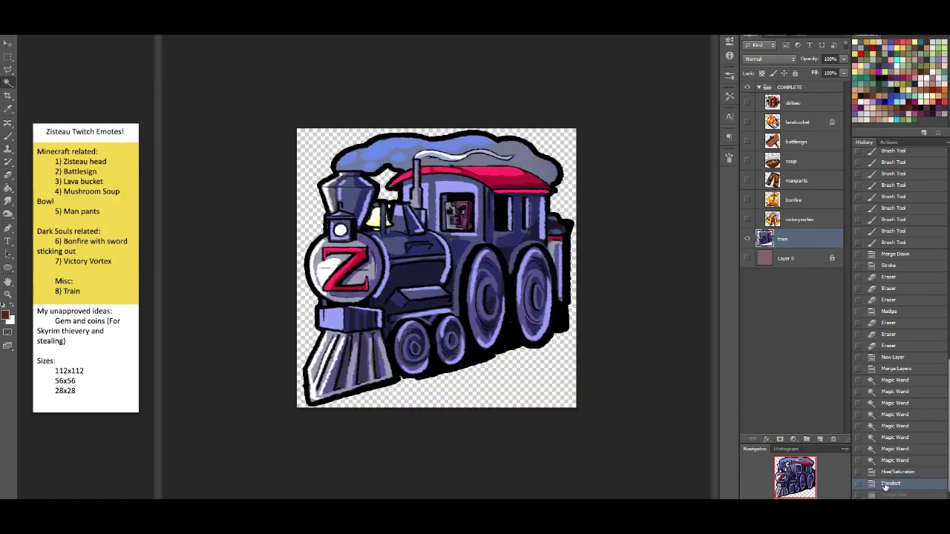
key(alt+i)
click(87, 70)
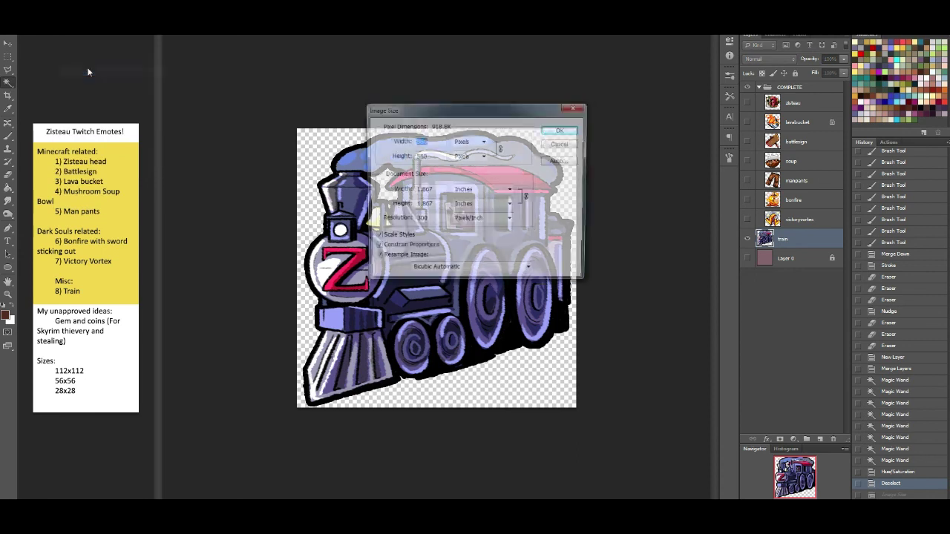
text(112)
key(Return)
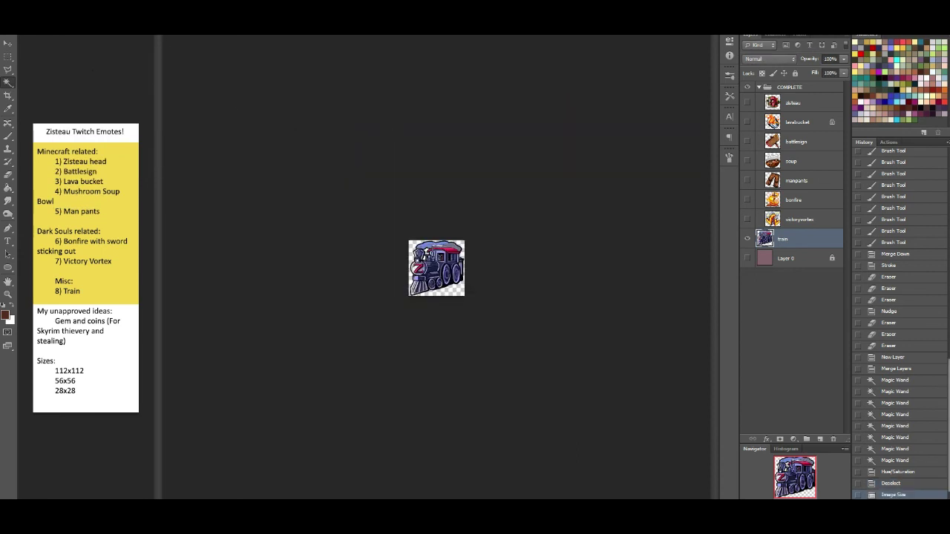
Export the image for the web as emote_112x112_train.png, basing the name on the 112x112 bonfire file
key(alt+f)
click(35, 137)
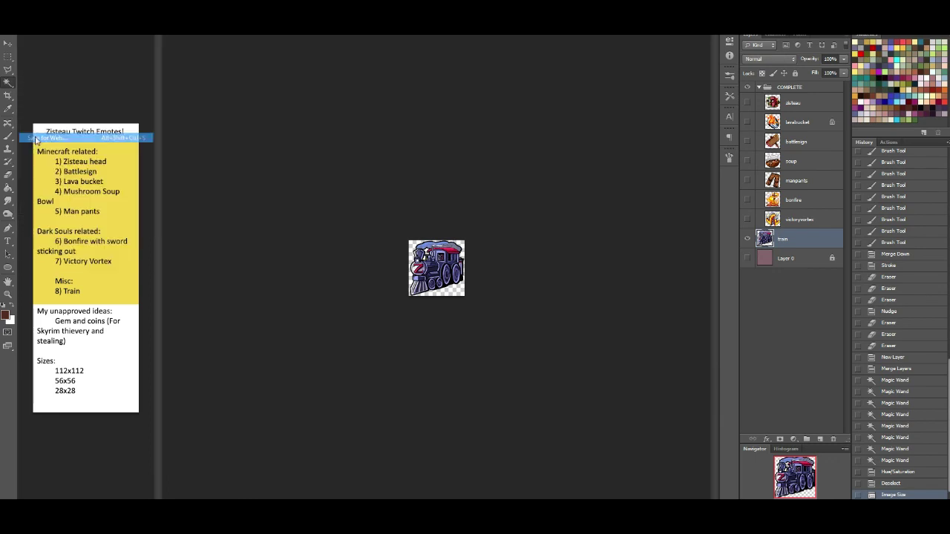
key(Return)
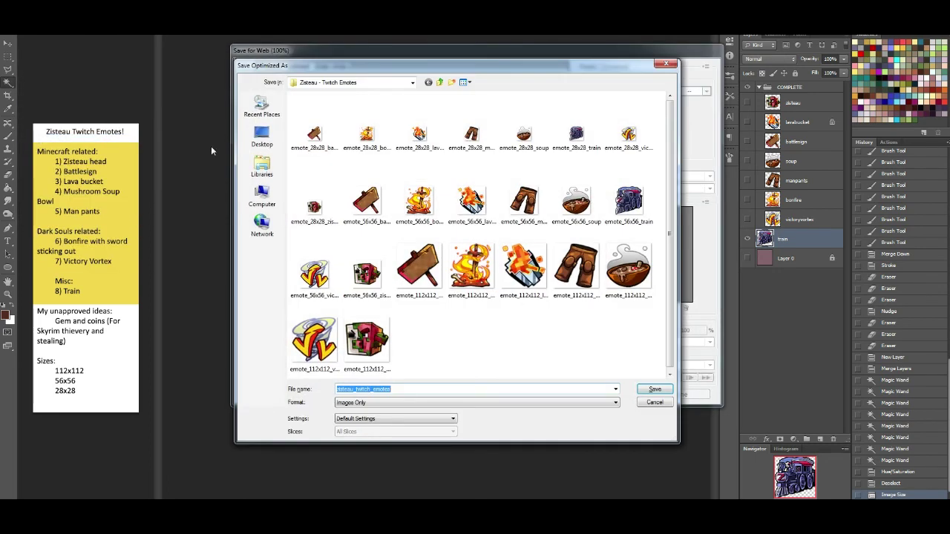
click(471, 267)
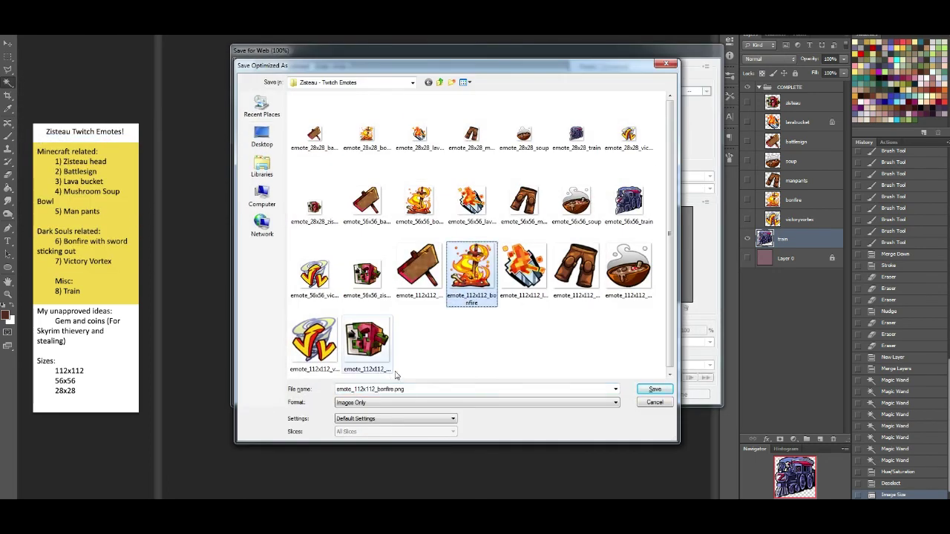
click(378, 390)
drag(378, 390, 393, 389)
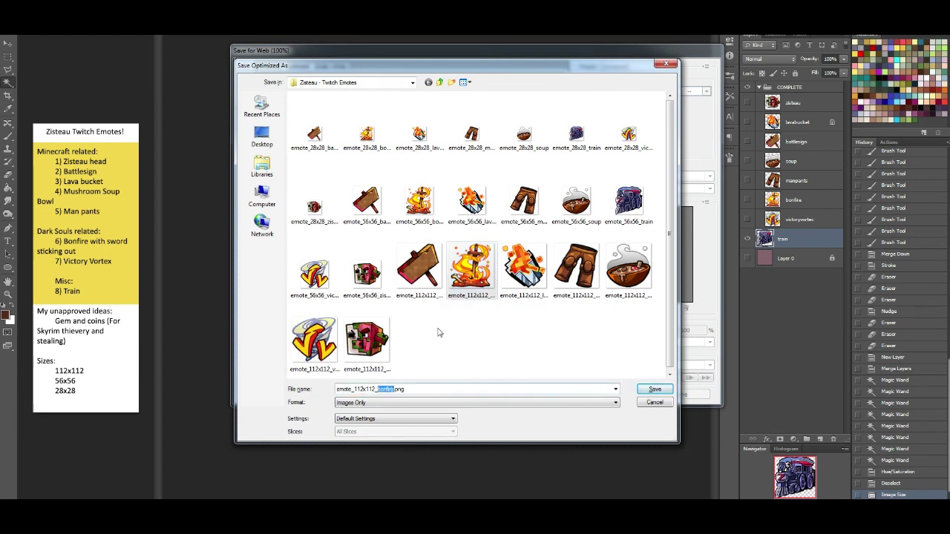
text(train)
click(646, 390)
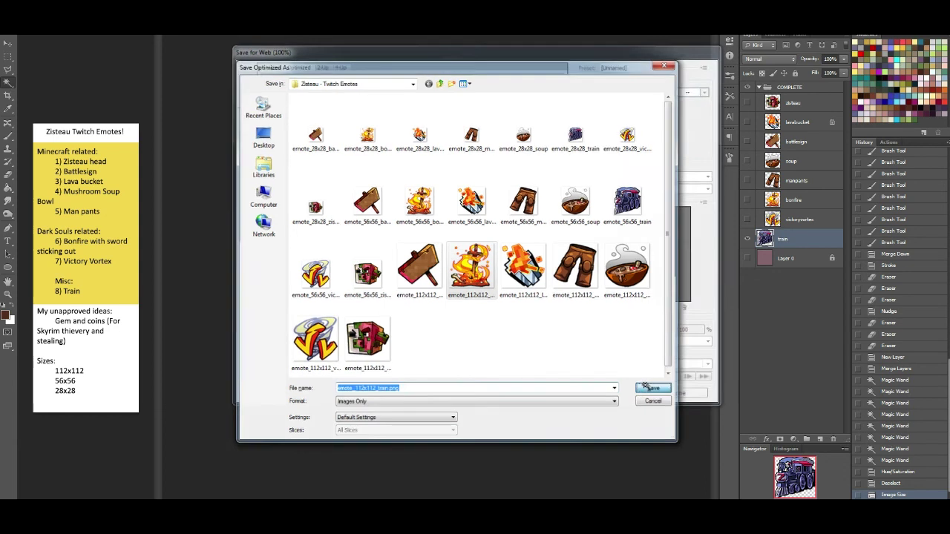
Restore the full-size artwork from the history and move the train layer into the COMPLETE group below victoryvortex
click(901, 483)
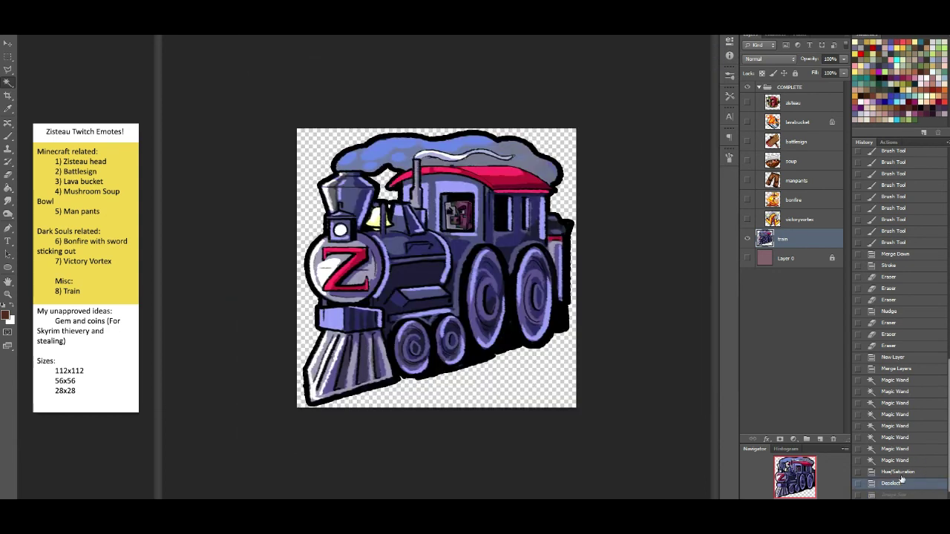
drag(792, 239, 793, 224)
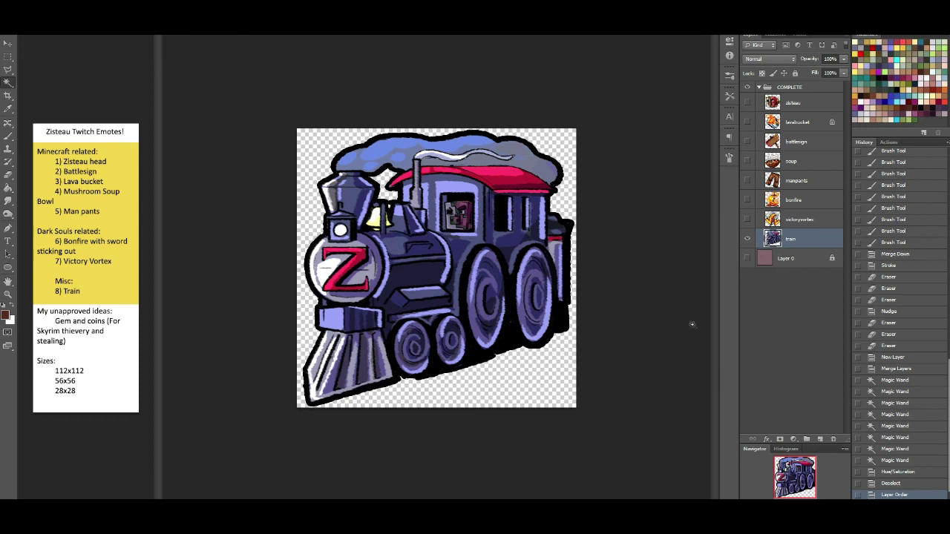